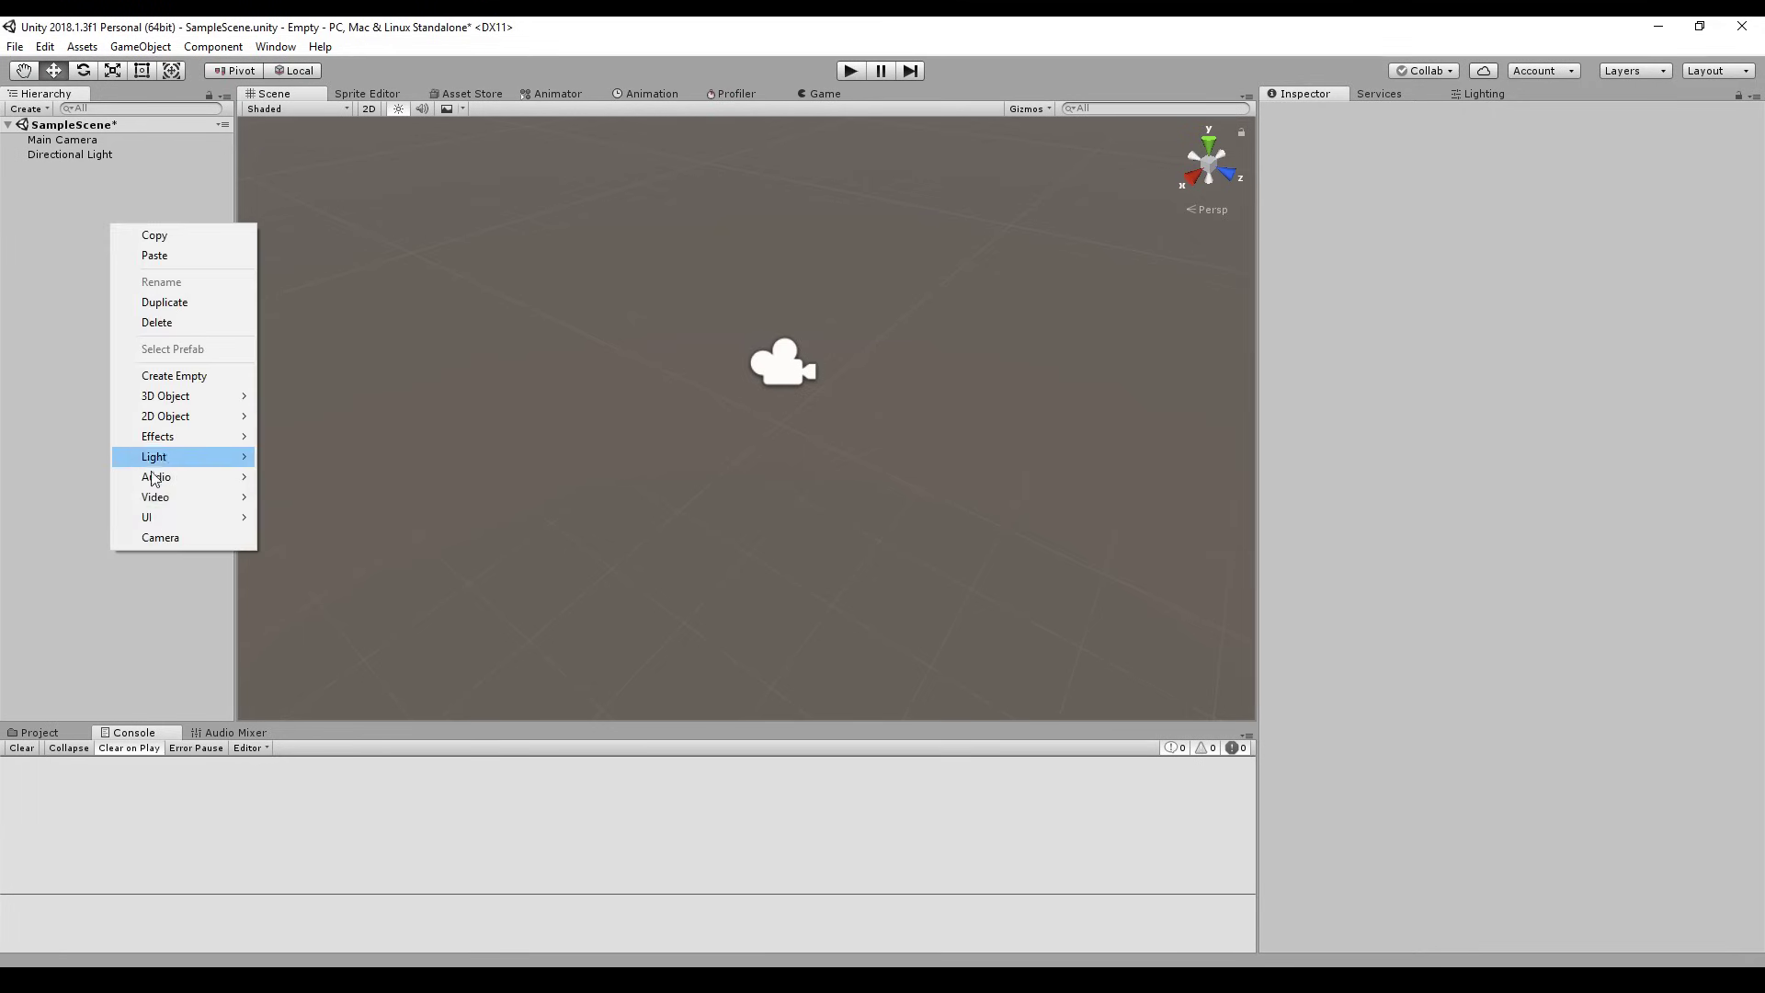
- Add a plane to the scene and set its position to 0, 0, 0
{"action": "mouse_move", "coordinate": [178, 398]}
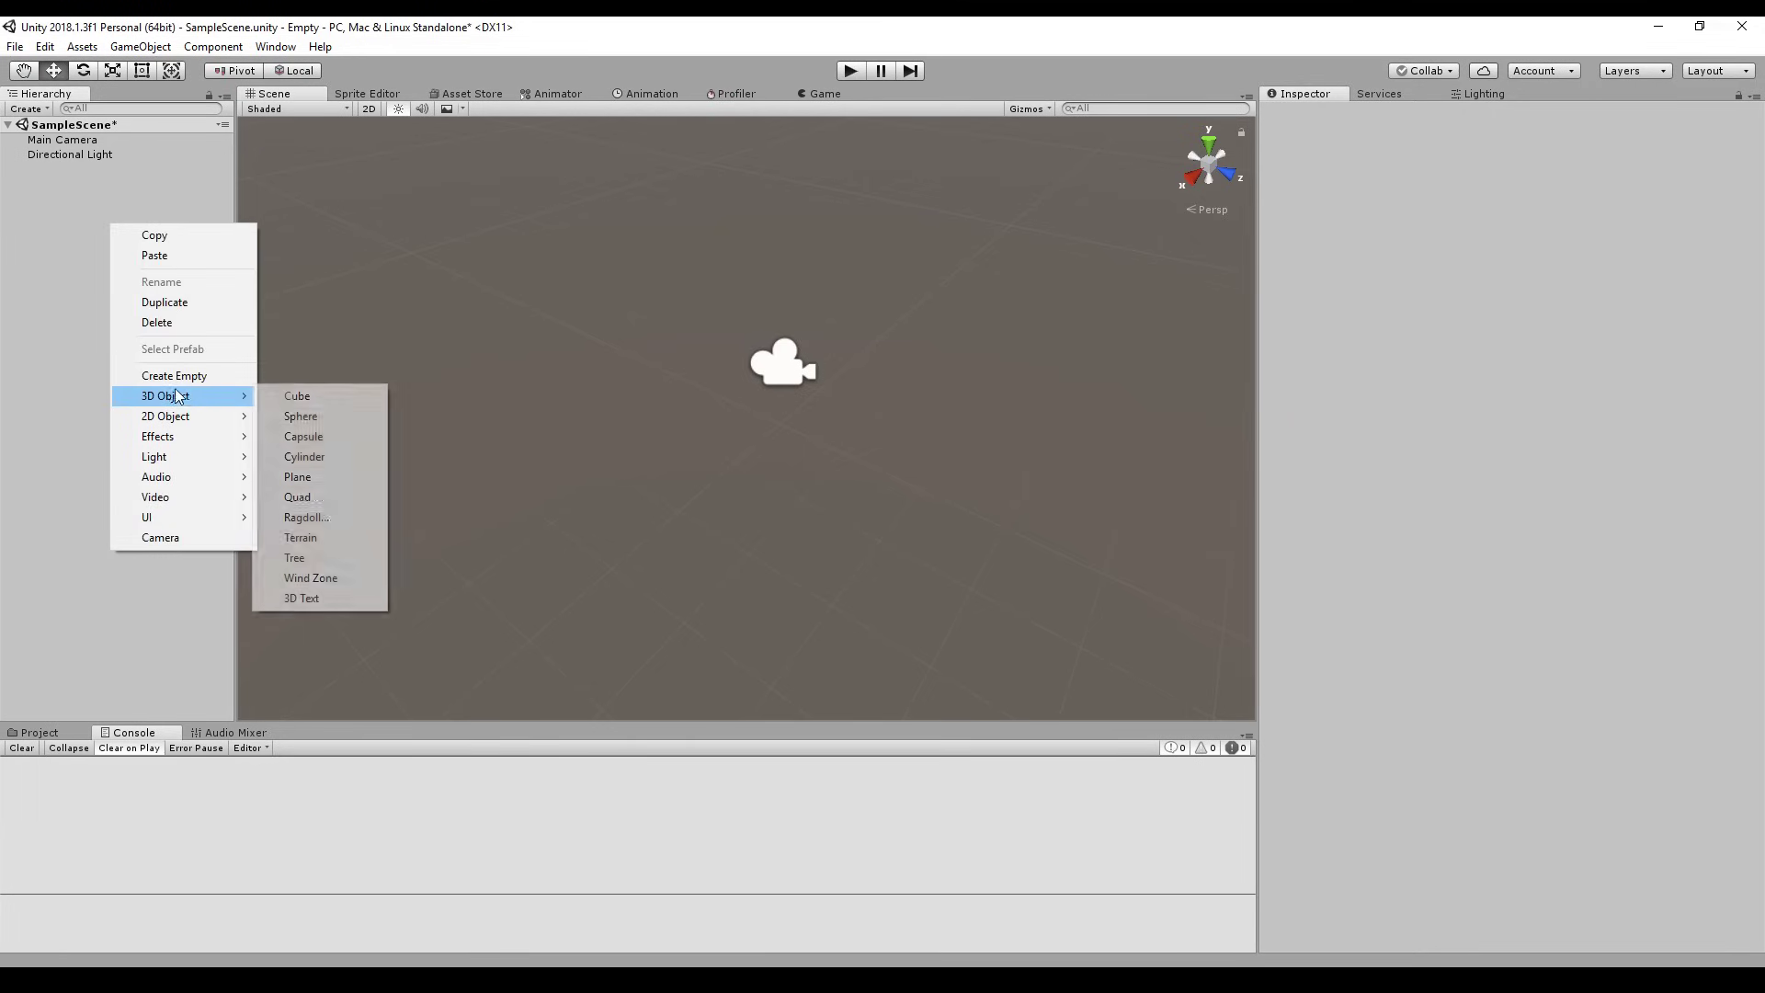
{"action": "left_click", "coordinate": [339, 475]}
{"action": "left_click", "coordinate": [1517, 170]}
{"action": "double_click", "coordinate": [1516, 170]}
{"action": "type", "text": "0"}
{"action": "key", "text": "Tab"}
{"action": "type", "text": "0"}
{"action": "key", "text": "Tab"}
{"action": "type", "text": "0"}
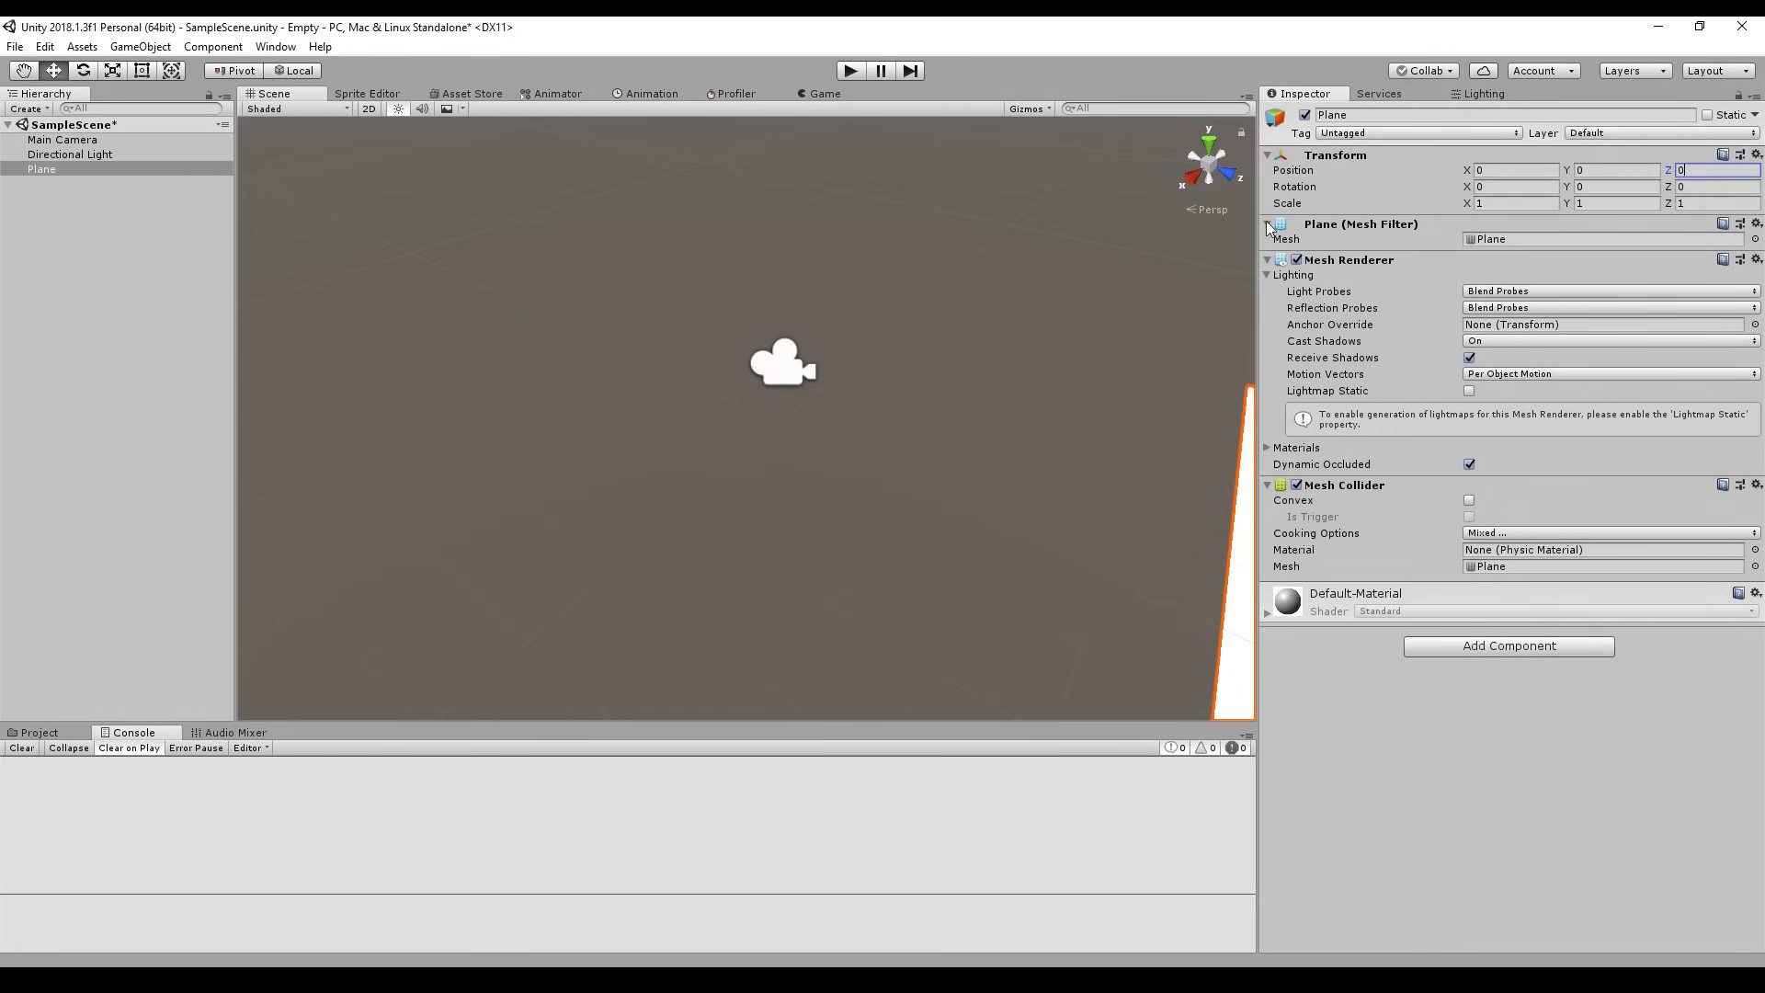
{"action": "double_click", "coordinate": [54, 171]}
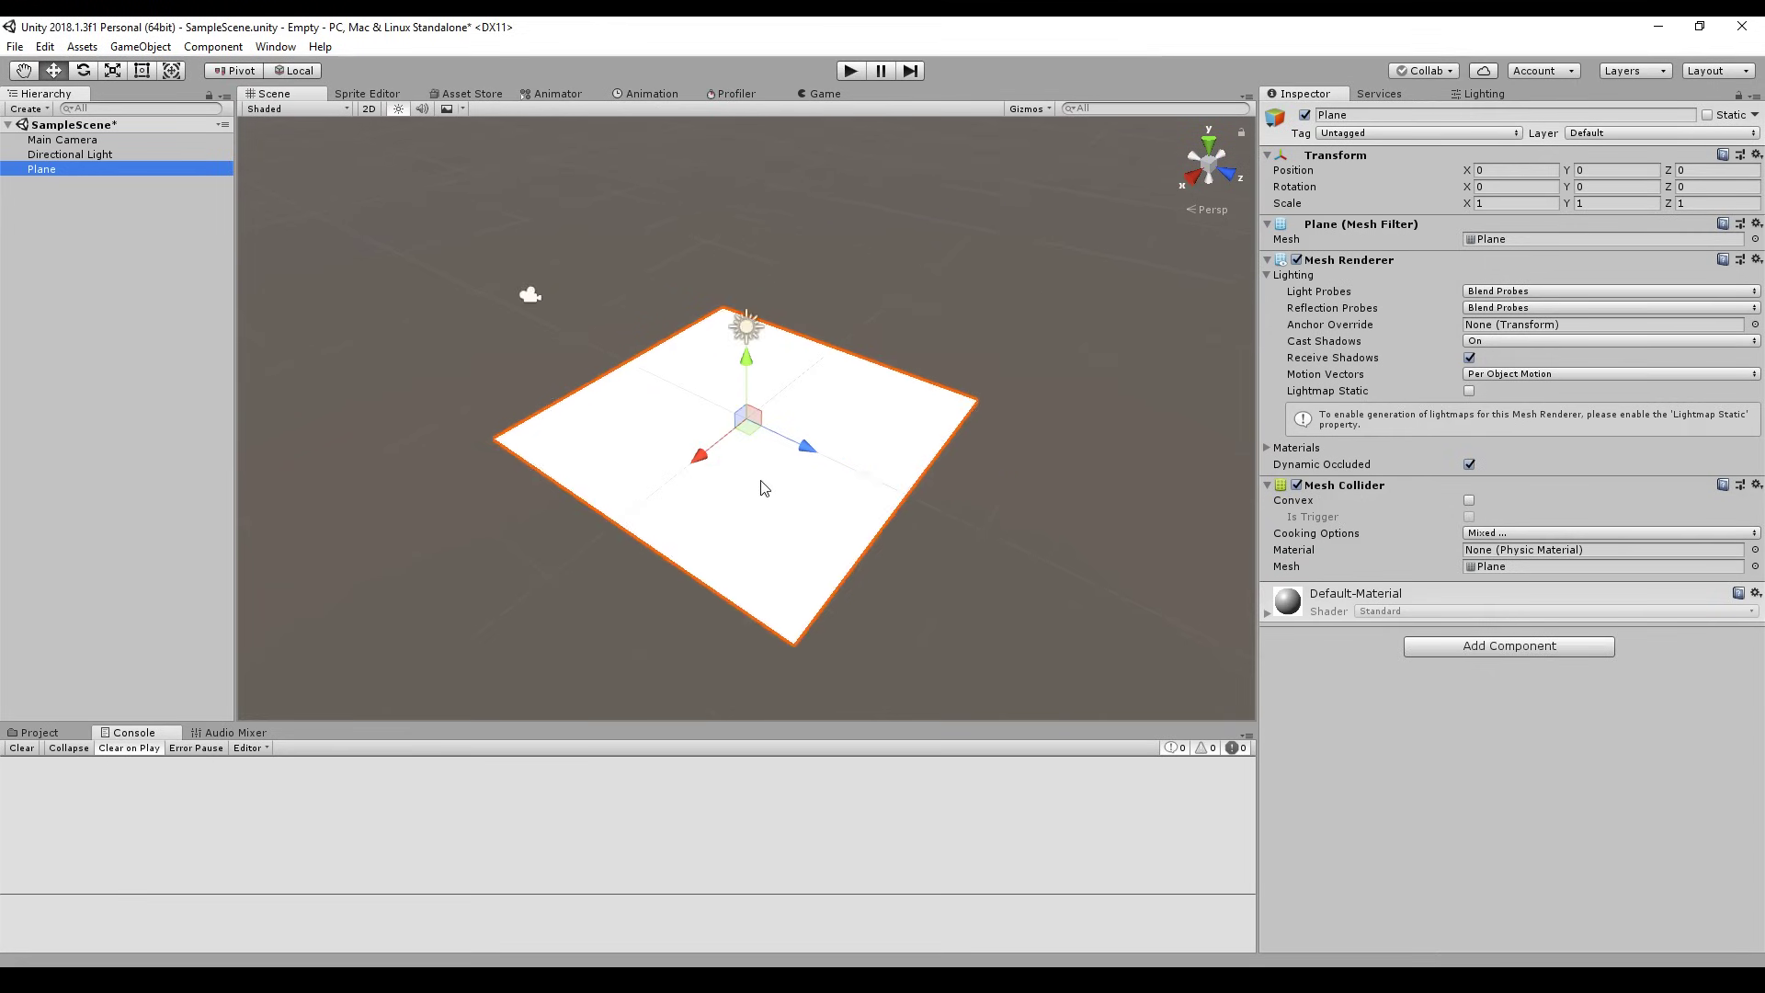
- Add two cubes to the scene
{"action": "right_click", "coordinate": [42, 239]}
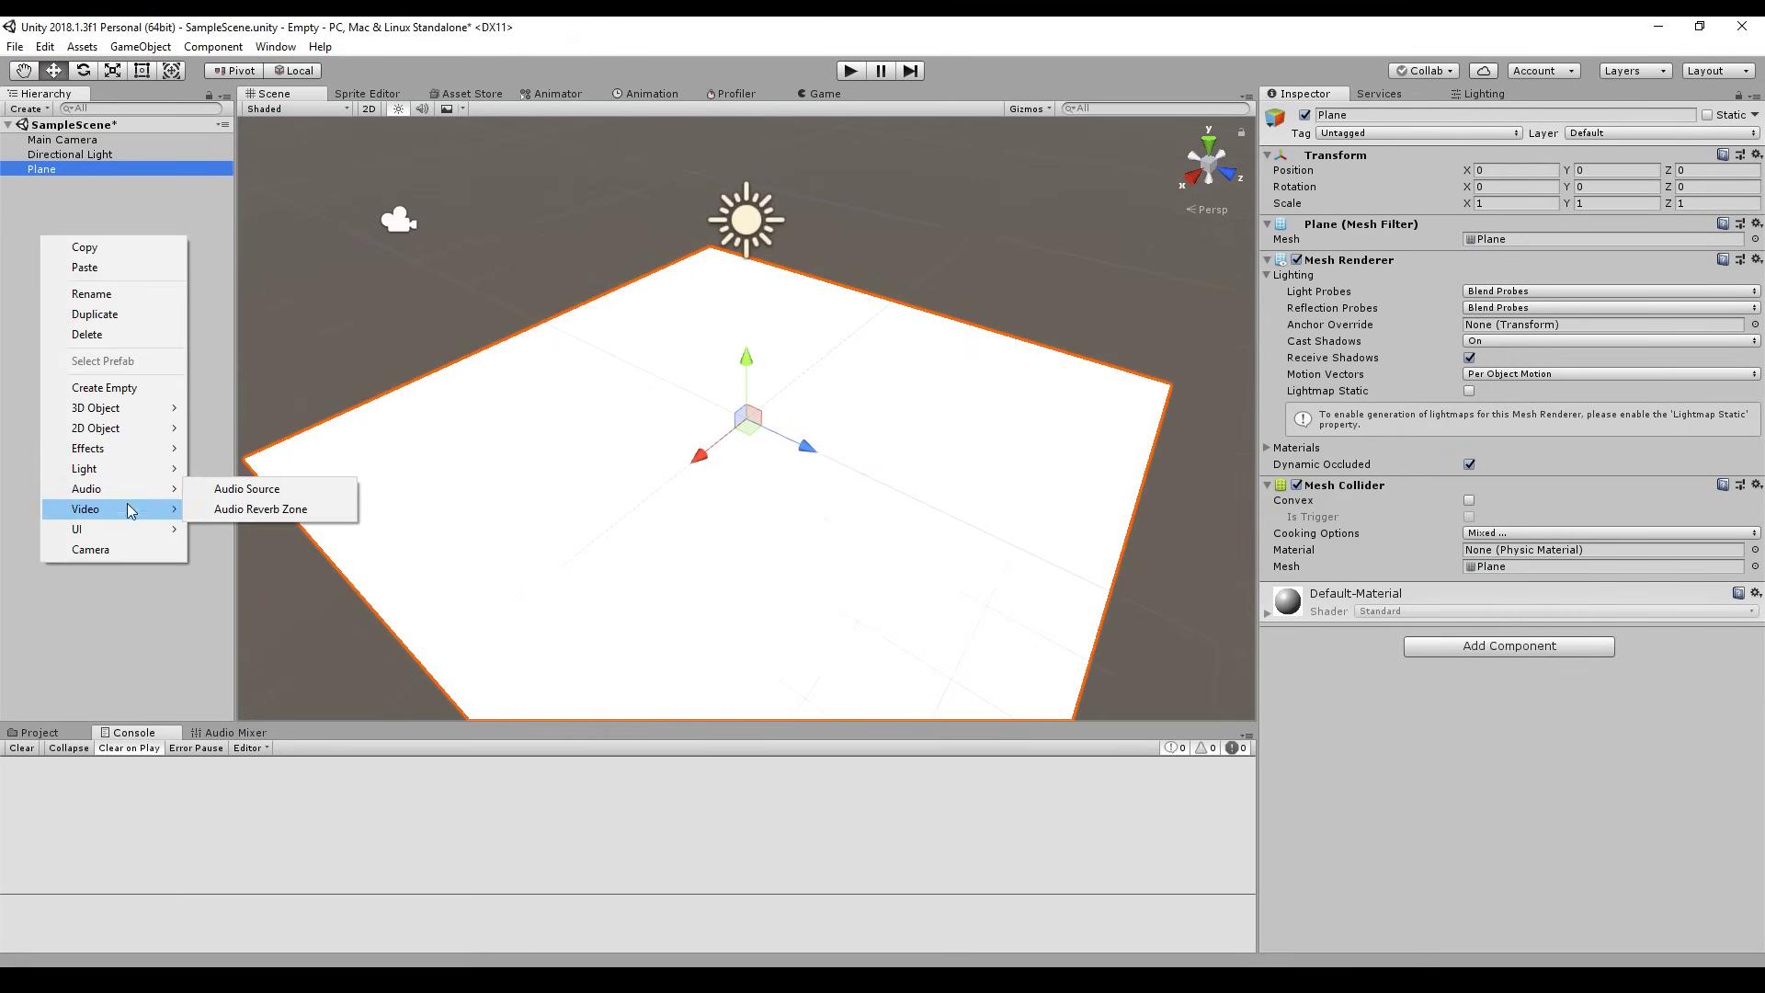
{"action": "mouse_move", "coordinate": [129, 407]}
{"action": "left_click", "coordinate": [230, 407]}
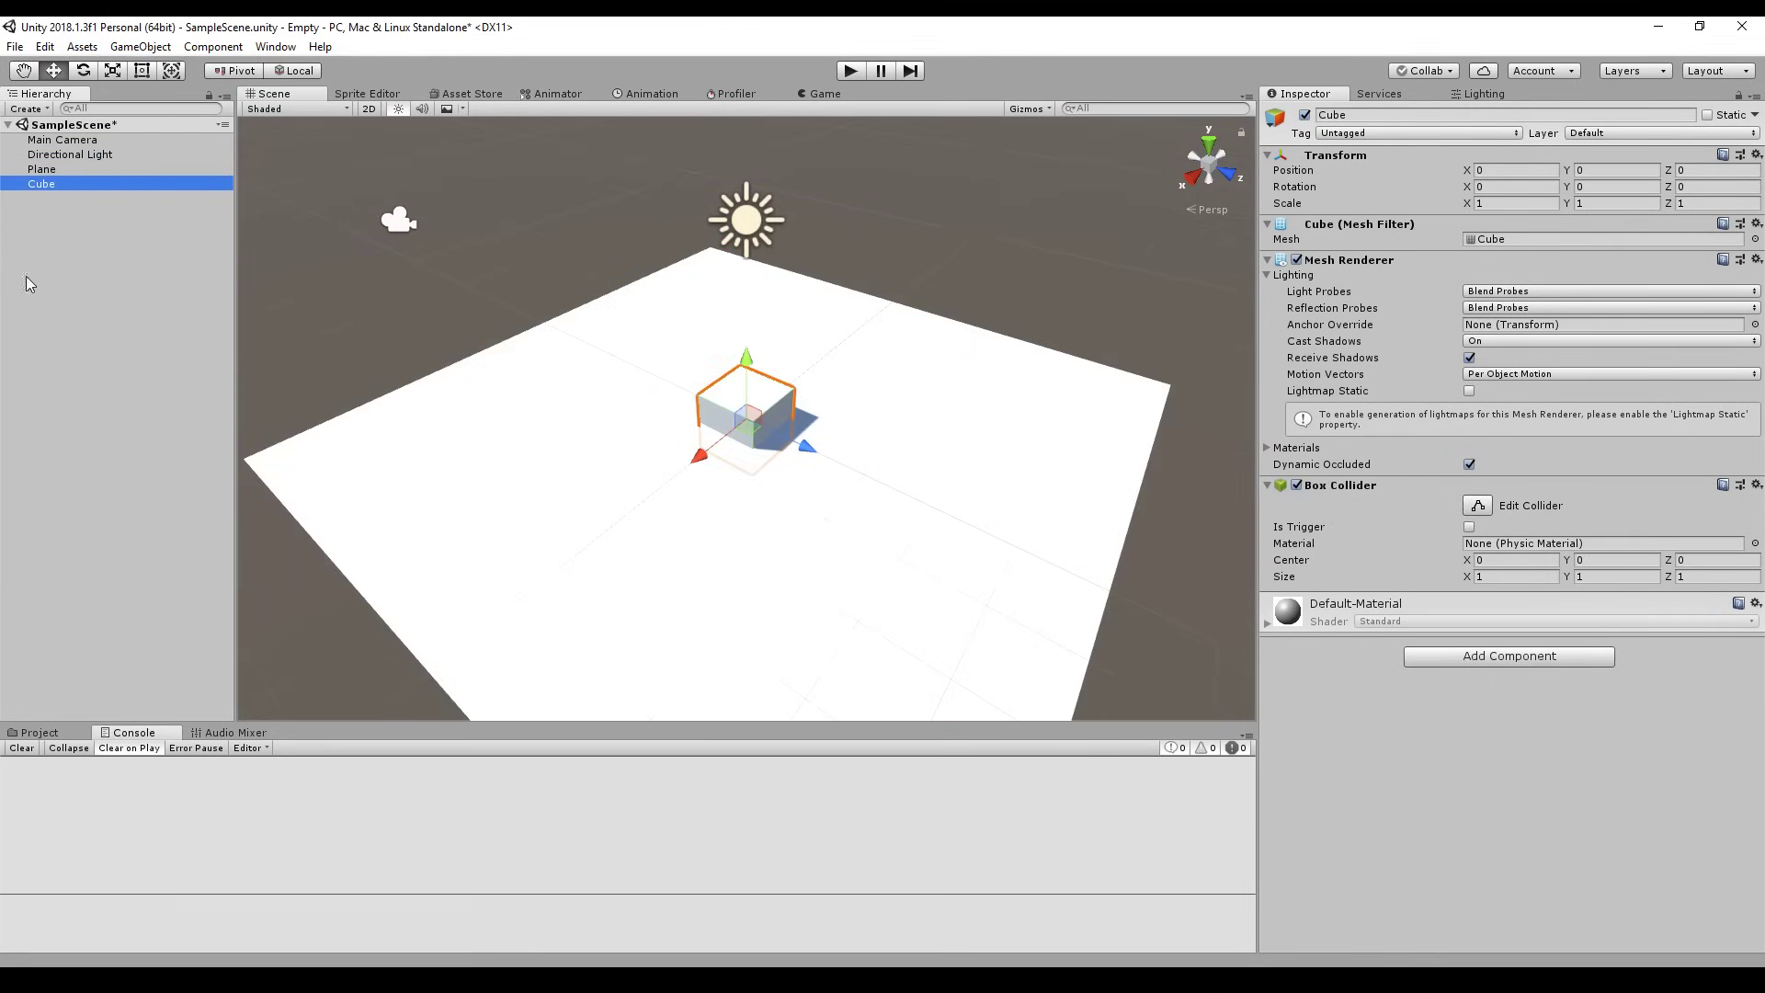
{"action": "right_click", "coordinate": [59, 230]}
{"action": "mouse_move", "coordinate": [128, 410]}
{"action": "left_click", "coordinate": [235, 405]}
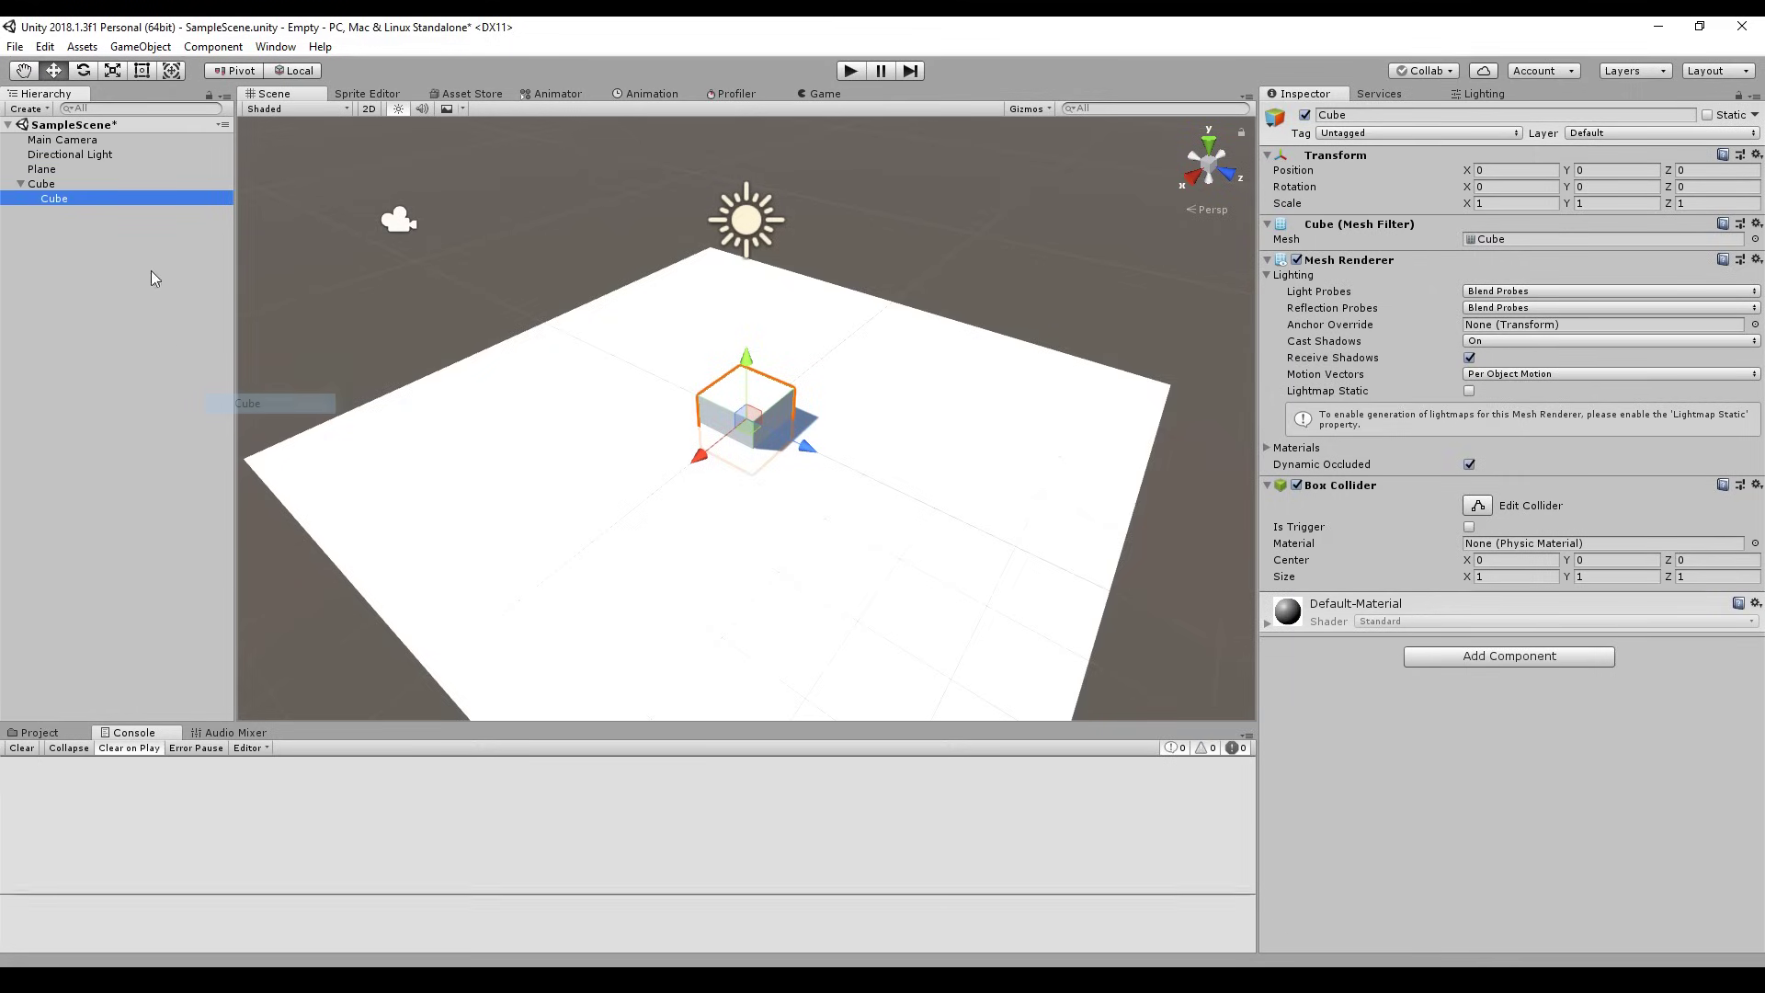
- Separate the two cubes as root objects, one above the other, with Y positions of about 3.95 and 1.34
{"action": "left_click", "coordinate": [42, 184], "text": "ctrl"}
{"action": "left_click_drag", "start_coordinate": [746, 360], "coordinate": [744, 120]}
{"action": "left_click", "coordinate": [170, 184]}
{"action": "right_click_drag", "start_coordinate": [953, 311], "coordinate": [914, 413]}
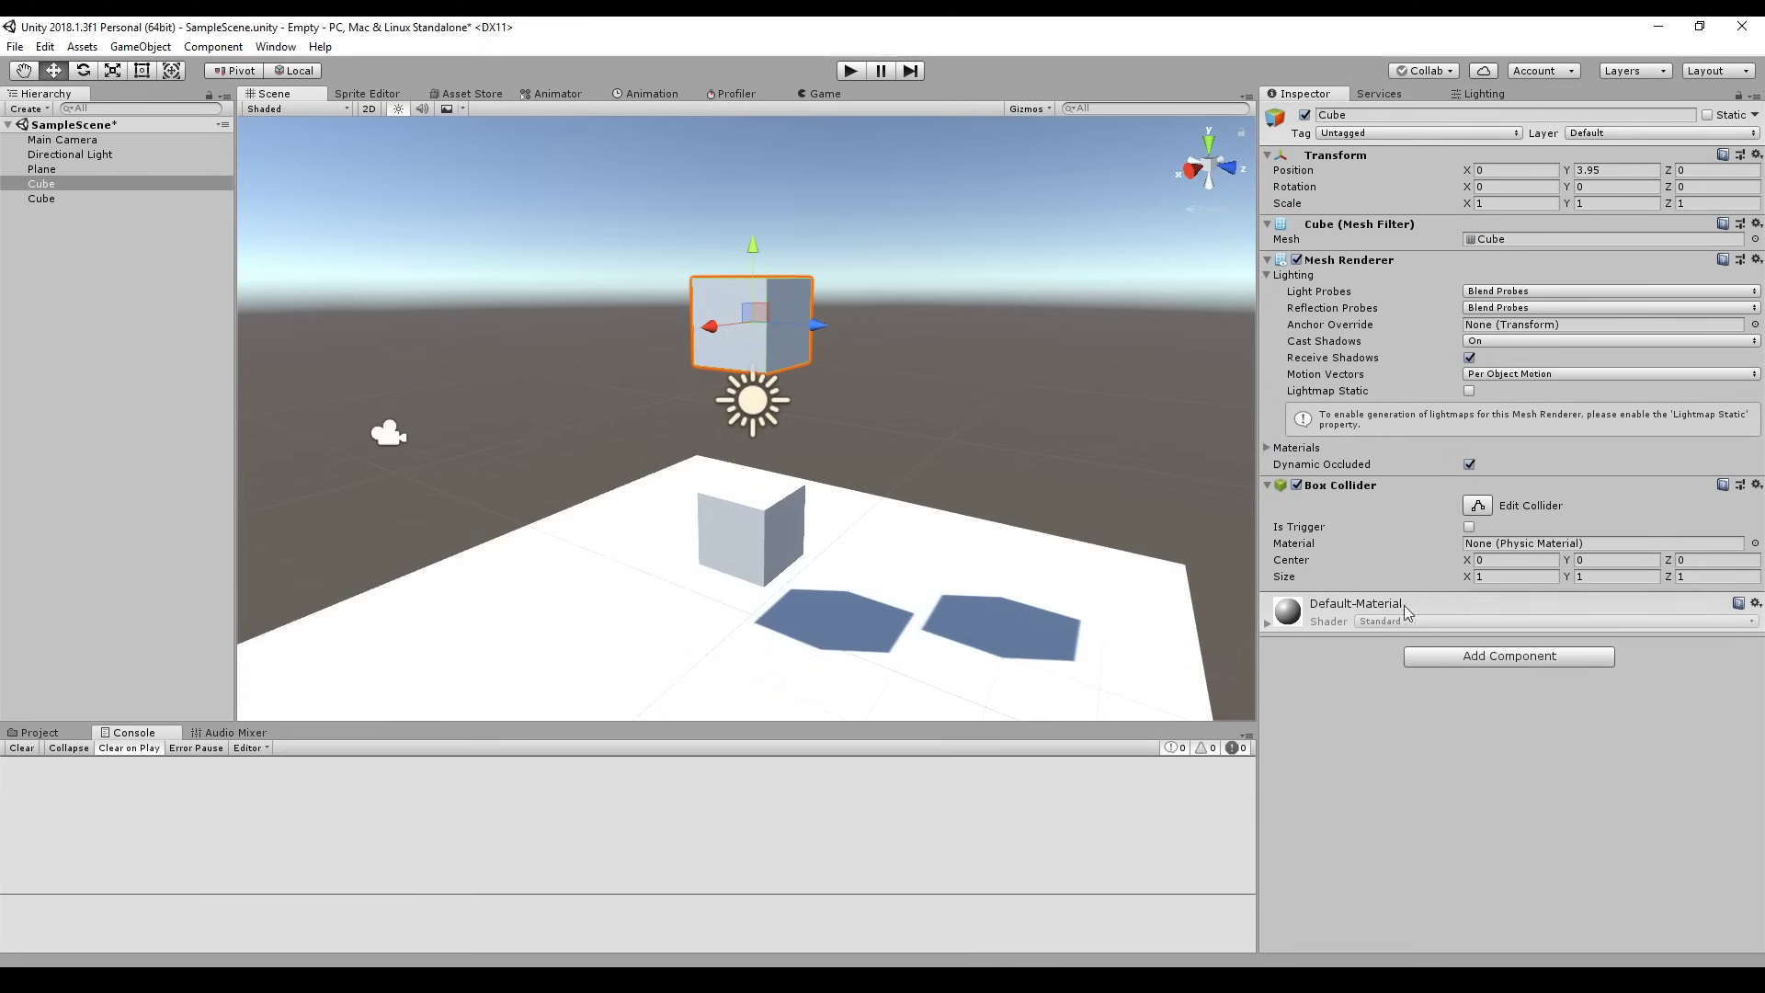
- Add a Rigidbody to the upper cube and enable Is Kinematic
{"action": "left_click", "coordinate": [1499, 658]}
{"action": "type", "text": "rigi"}
{"action": "key", "text": "Return"}
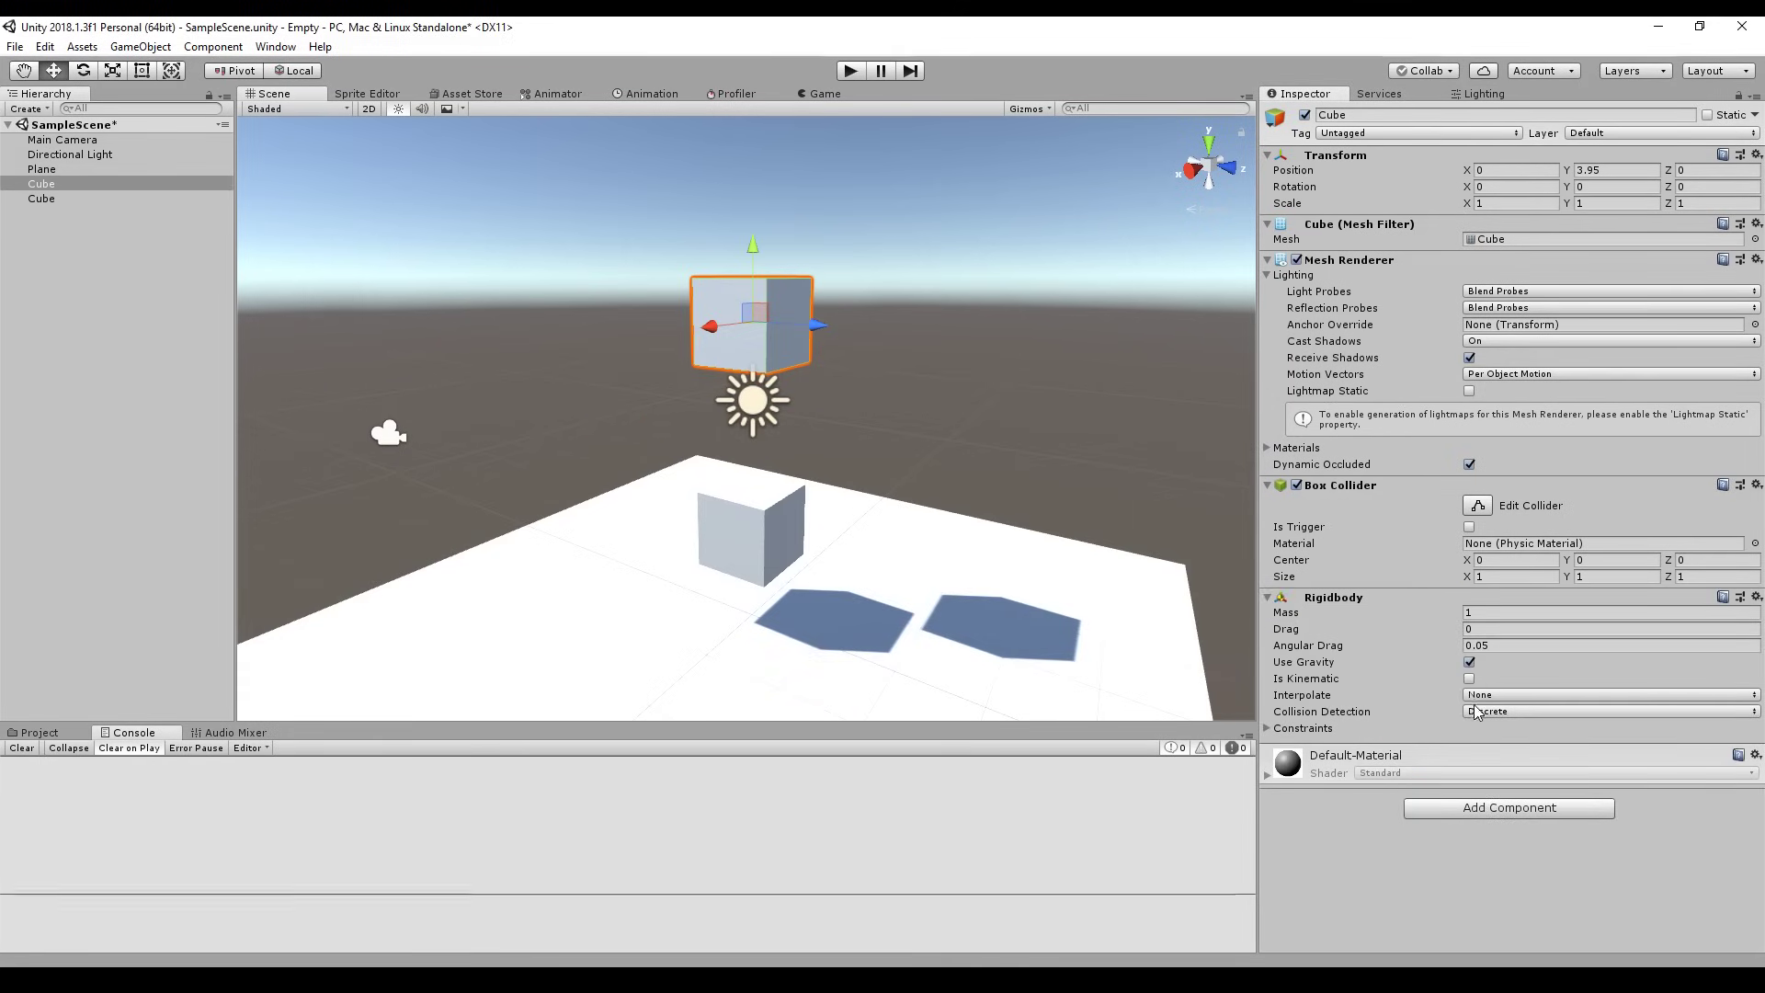
{"action": "left_click", "coordinate": [1470, 678]}
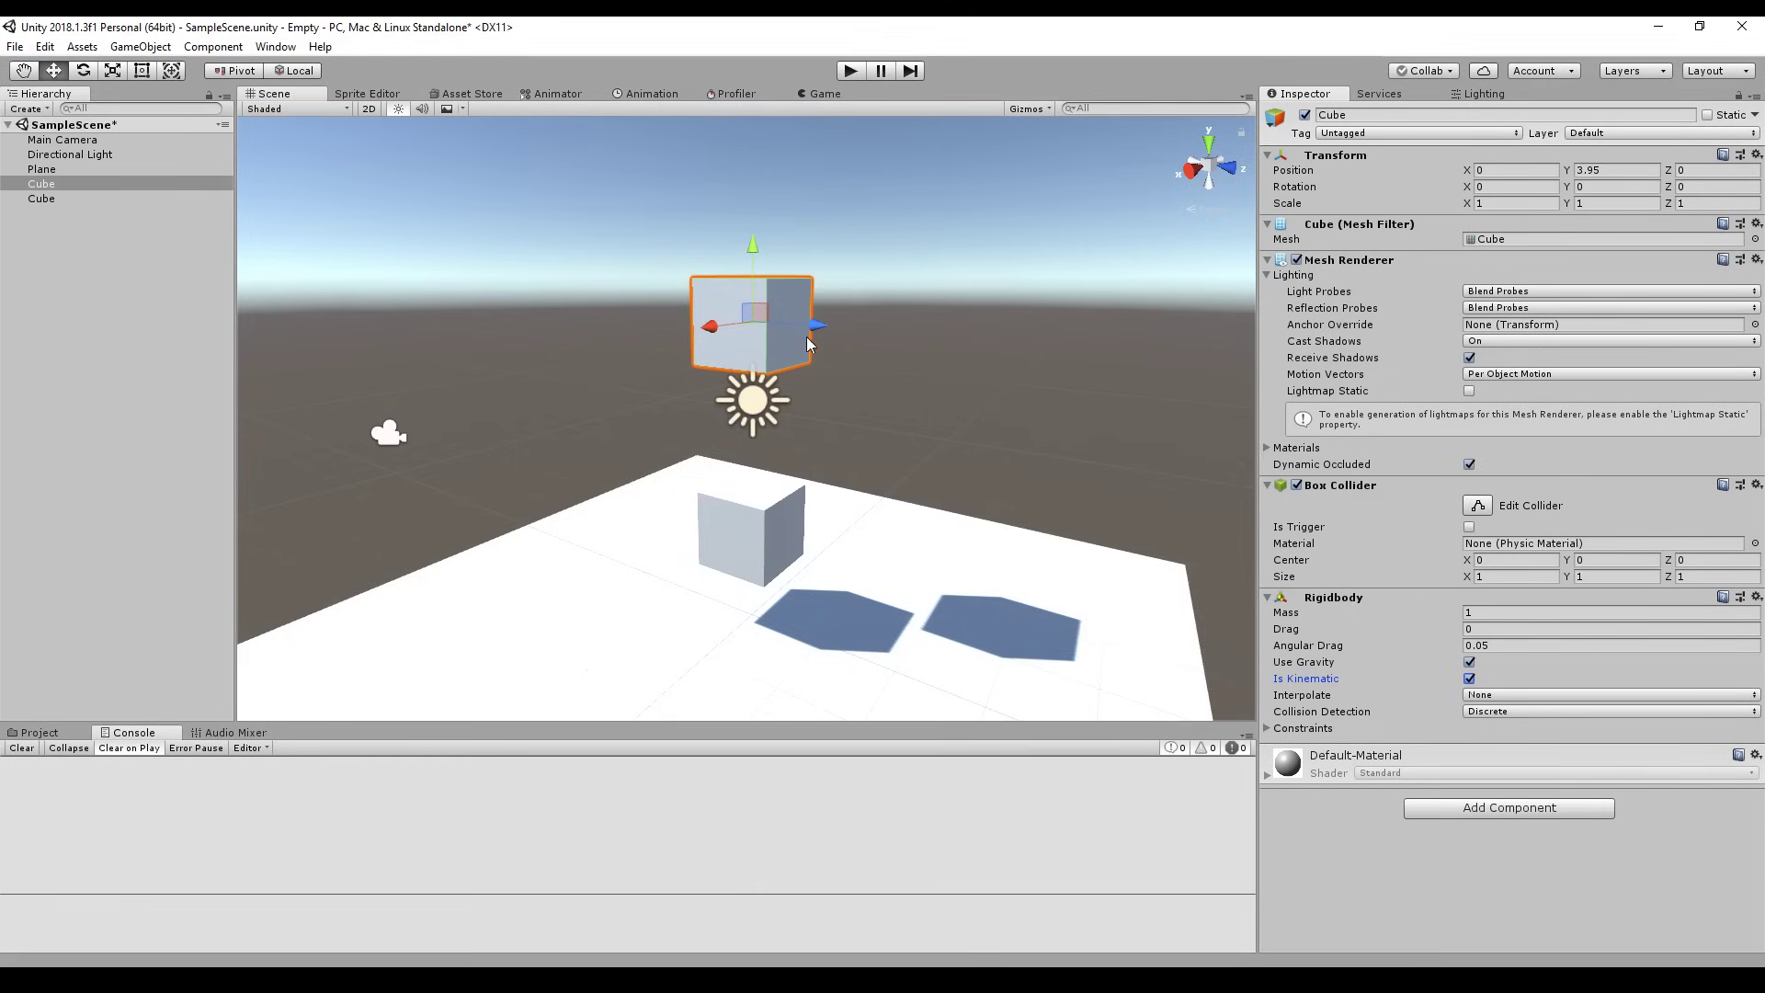
{"action": "mouse_move", "coordinate": [817, 327]}
{"action": "left_mouse_down"}
{"action": "mouse_move", "coordinate": [908, 323]}
{"action": "mouse_move", "coordinate": [845, 343]}
{"action": "left_mouse_up"}
{"action": "key", "text": "ctrl+z"}
- Add a Rigidbody component to the lower cube
{"action": "left_click", "coordinate": [63, 200]}
{"action": "left_click", "coordinate": [1544, 653]}
{"action": "type", "text": "rigi"}
{"action": "key", "text": "Return"}
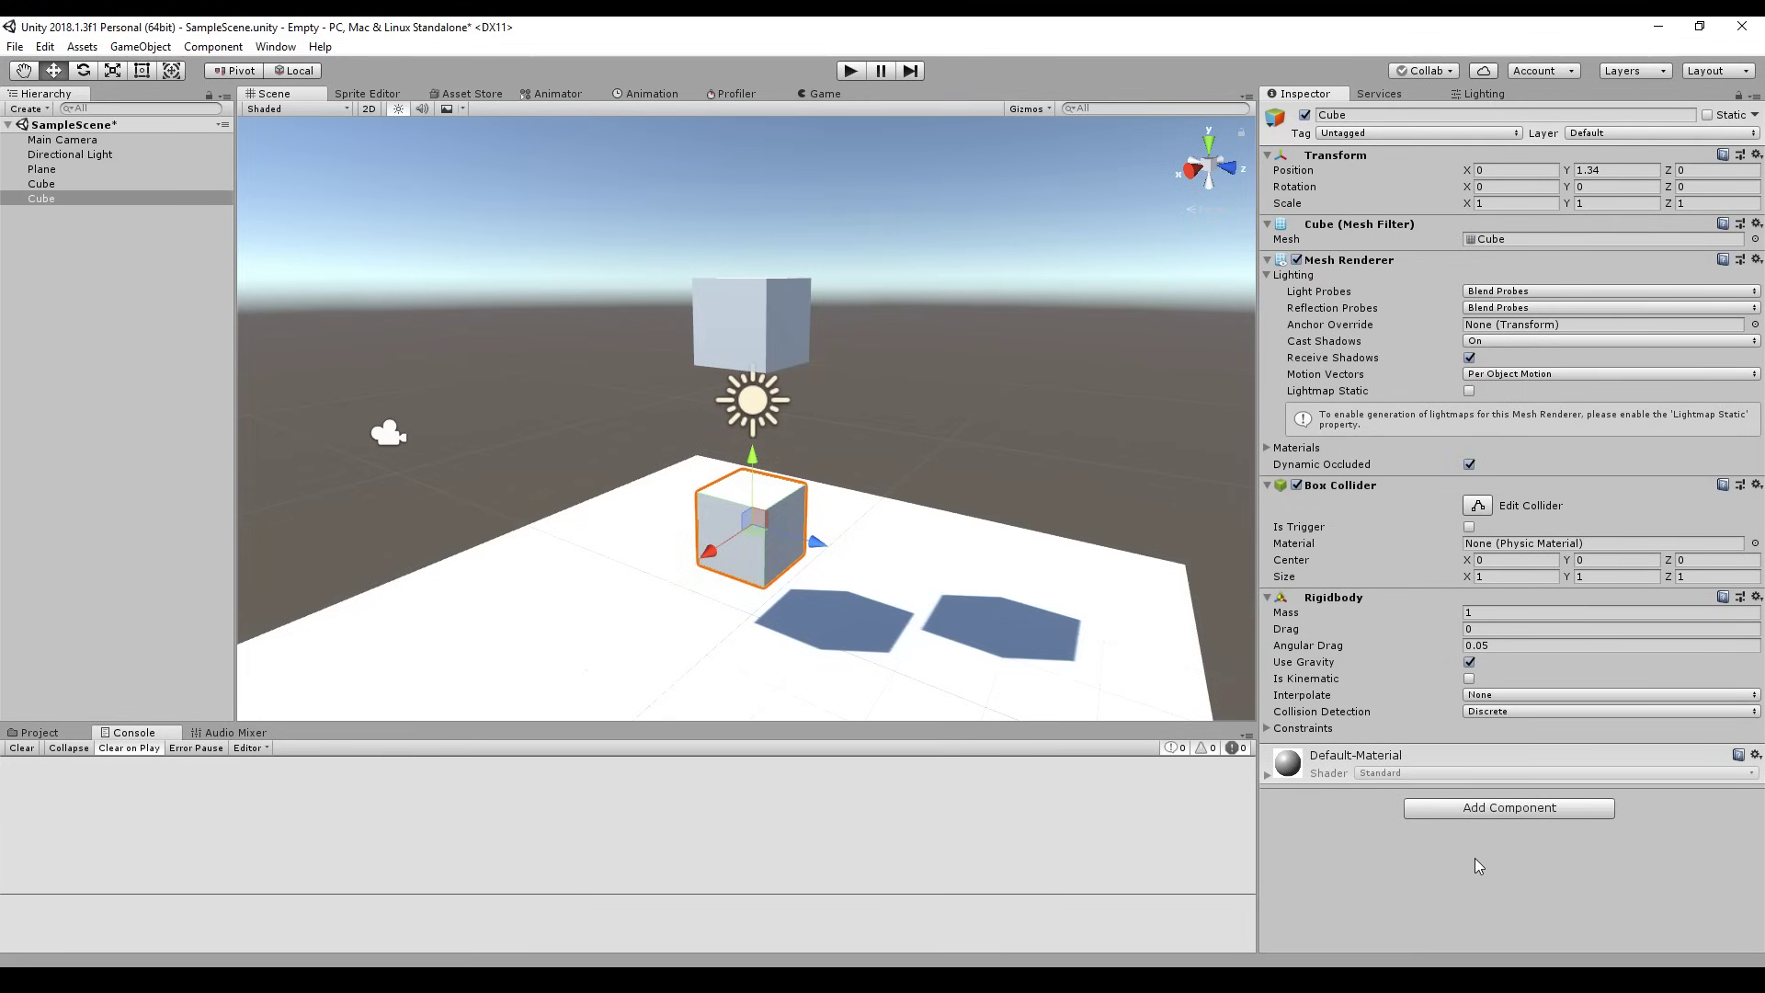
- Add a Fixed Joint to the lower cube with the upper cube as its connected body
{"action": "left_click", "coordinate": [1482, 809]}
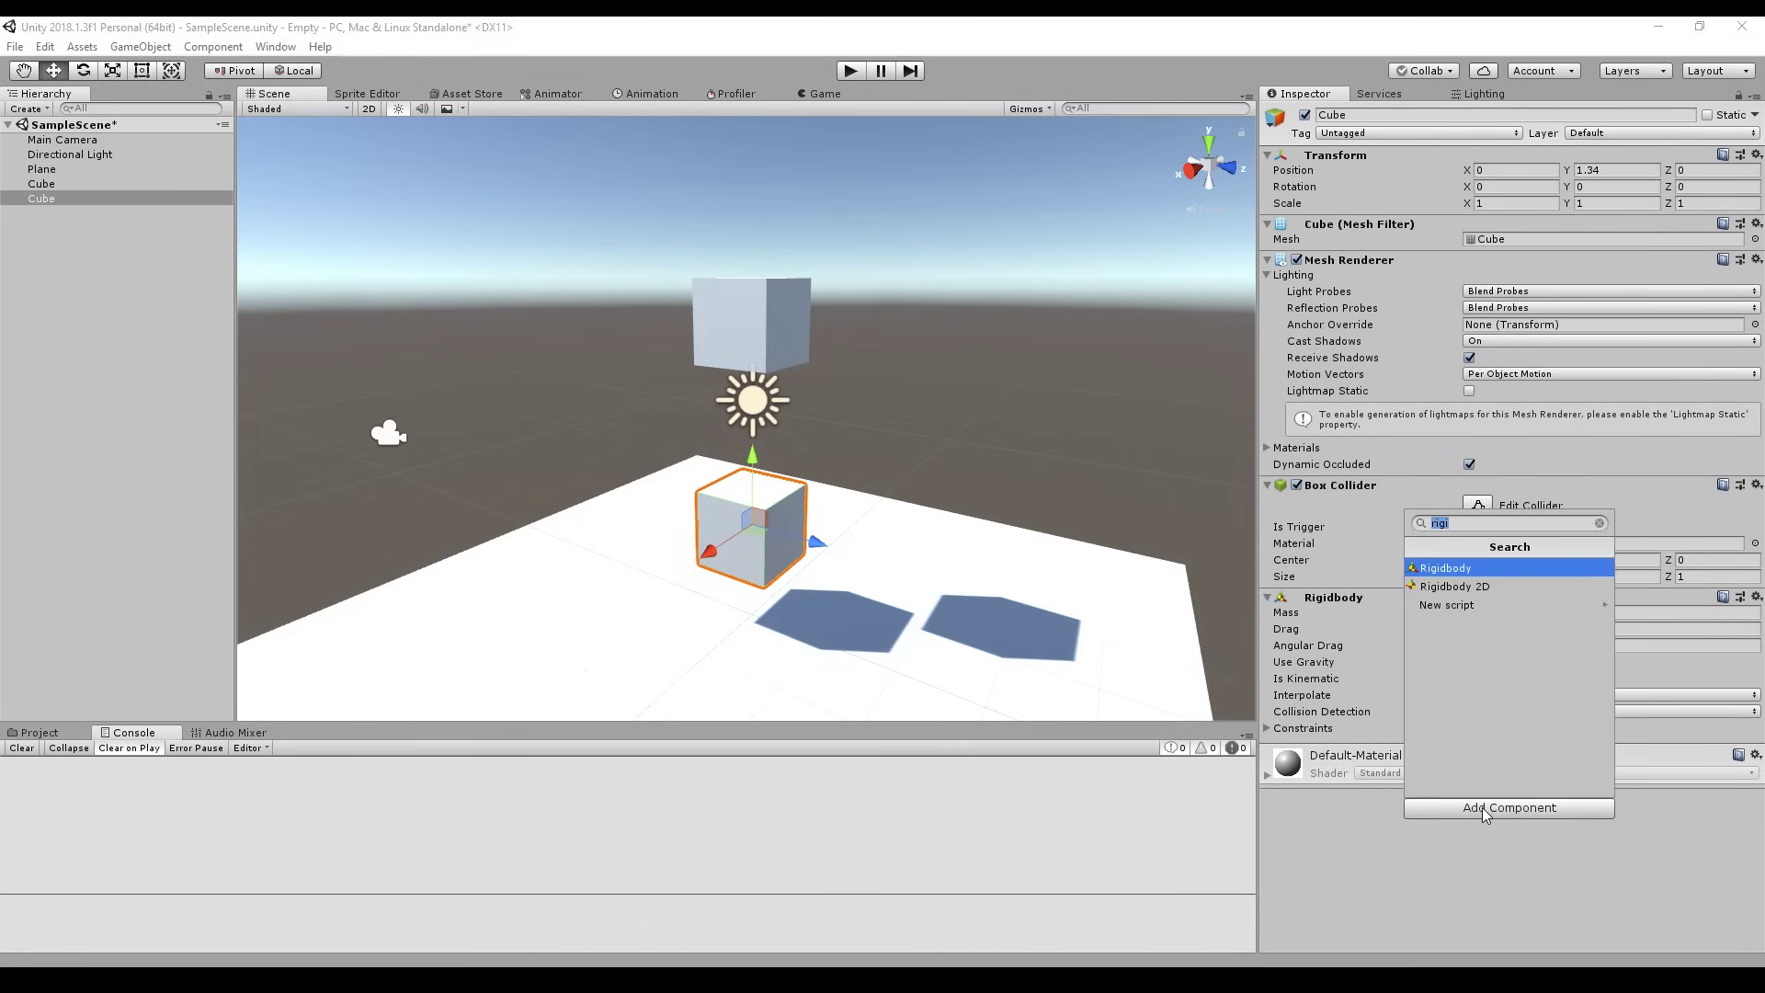
{"action": "type", "text": "fixed"}
{"action": "key", "text": "Return"}
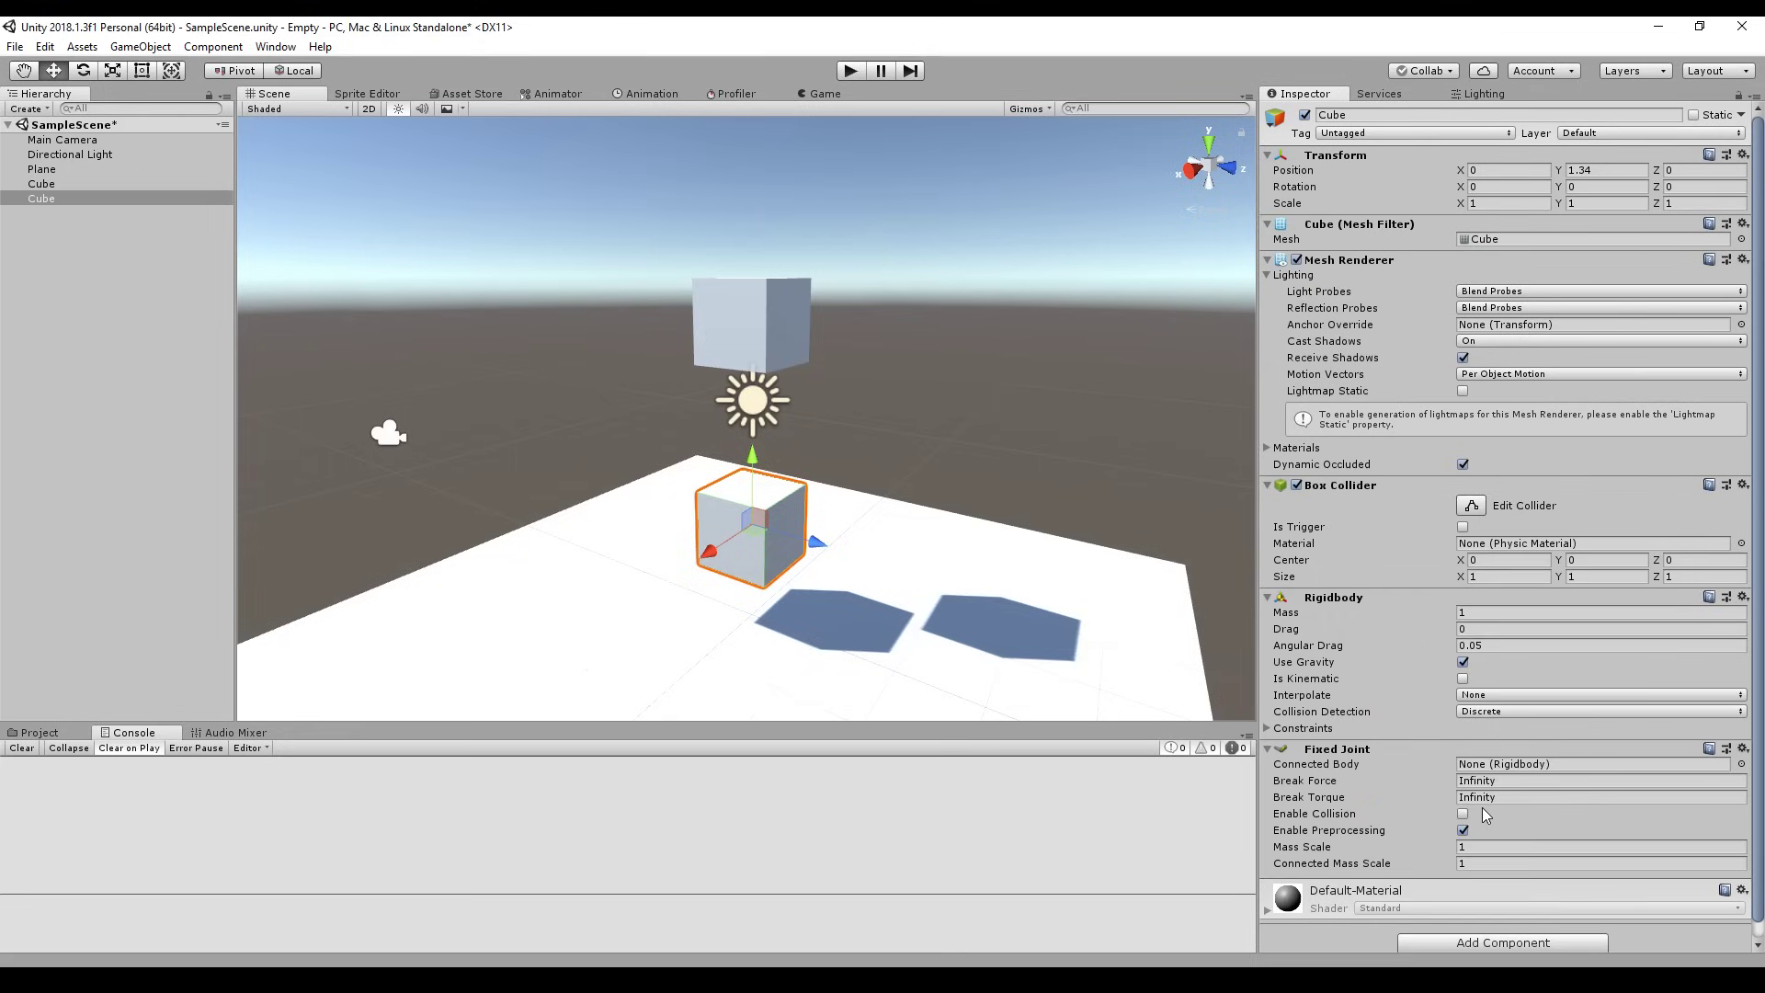
{"action": "left_click_drag", "start_coordinate": [42, 184], "coordinate": [1502, 769]}
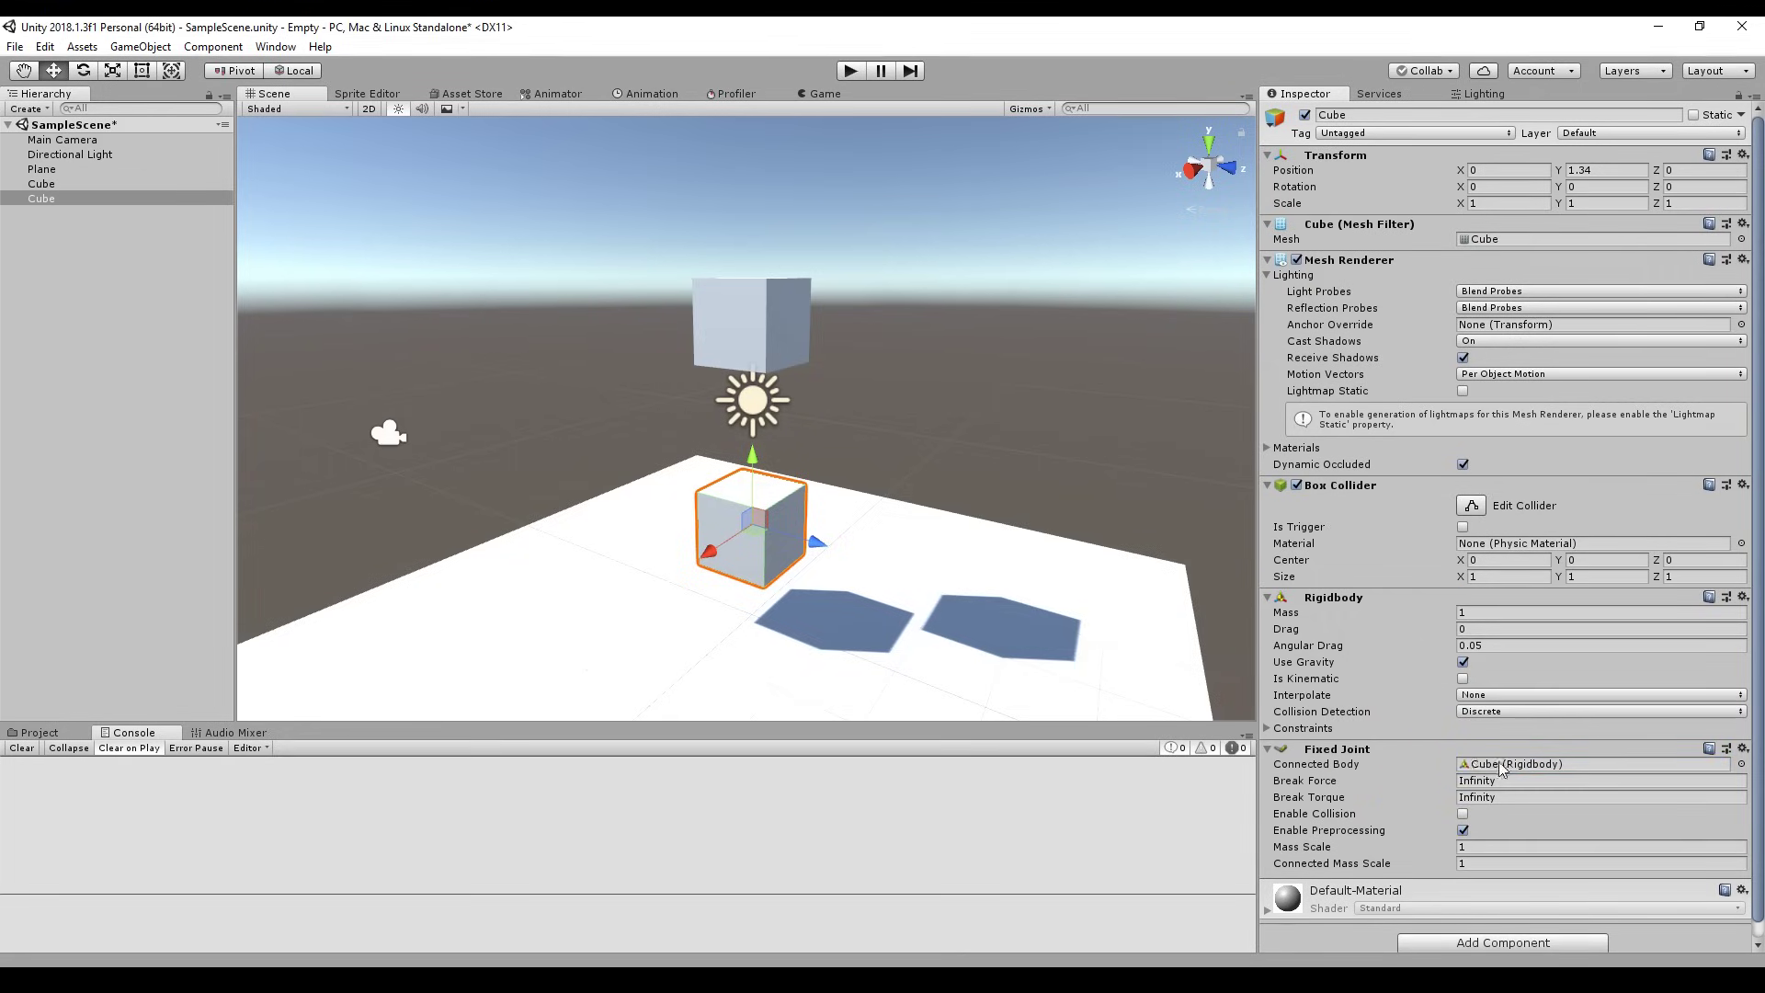
- Rename the upper cube to ConnectedRigidbody
{"action": "left_click", "coordinate": [52, 187]}
{"action": "left_click", "coordinate": [51, 185]}
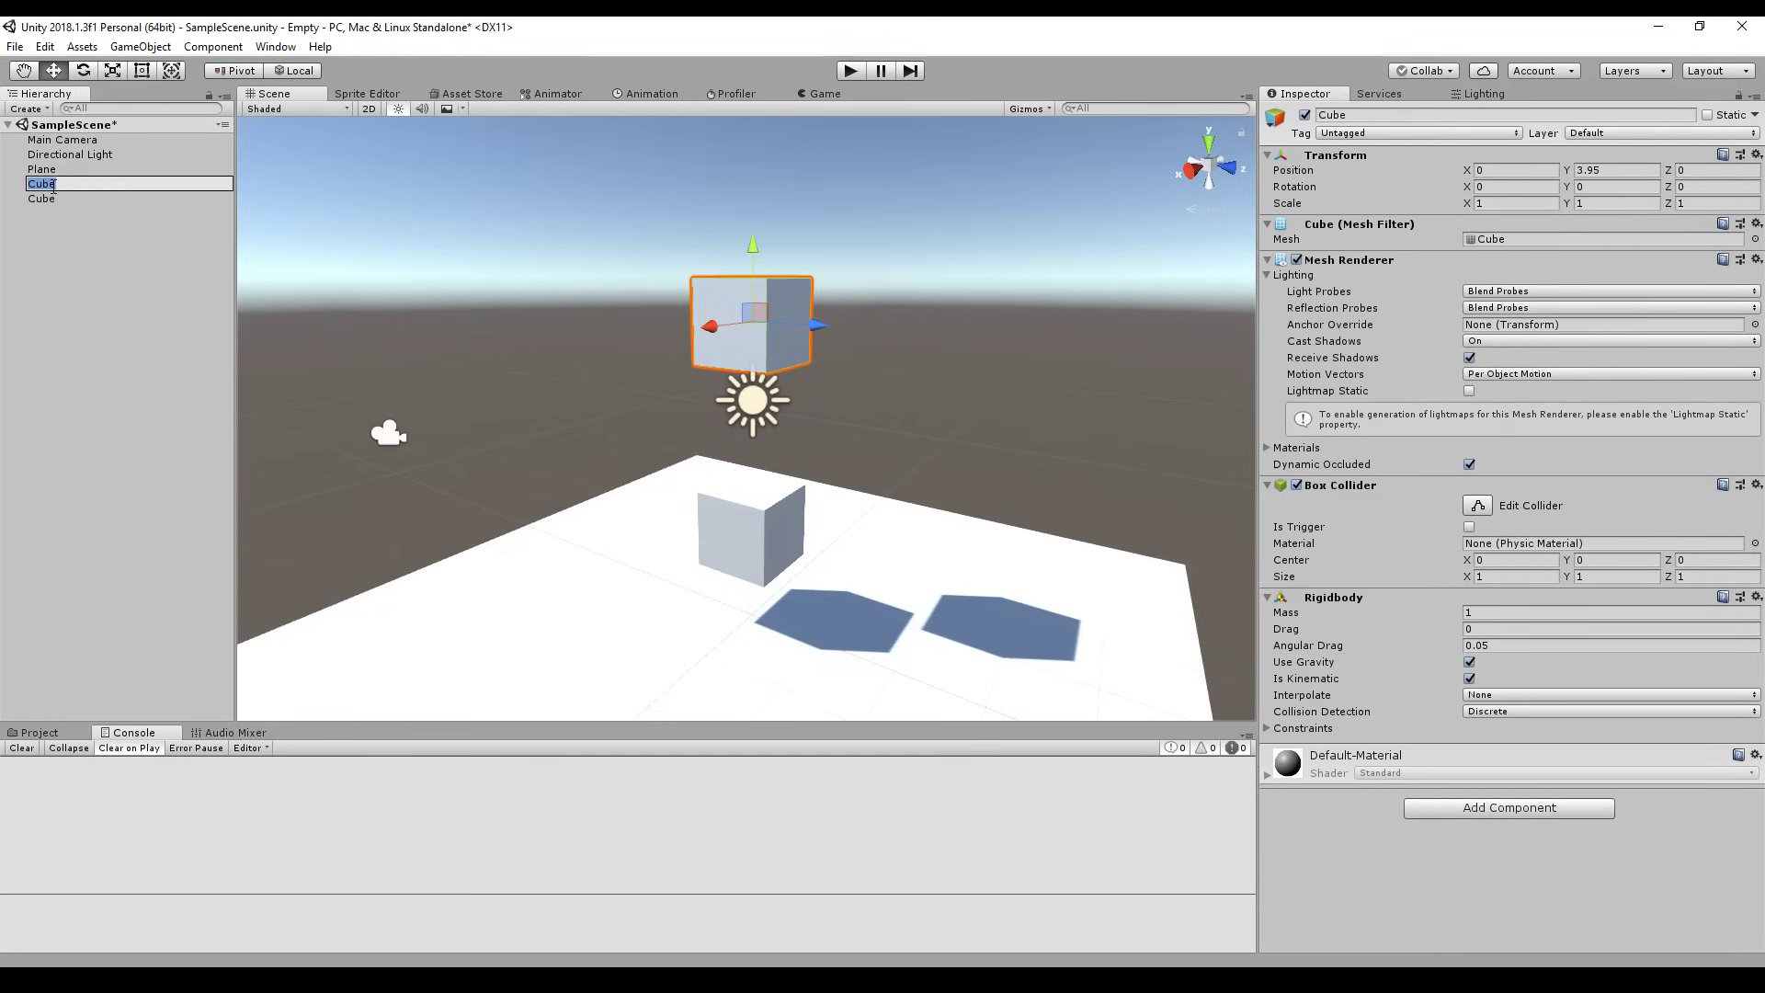
{"action": "type", "text": "ConnectedRigidbody"}
{"action": "key", "text": "Return"}
- Examine the lower cube's Fixed Joint settings, including Connected Body, Break Force and Break Torque
{"action": "left_click", "coordinate": [47, 197]}
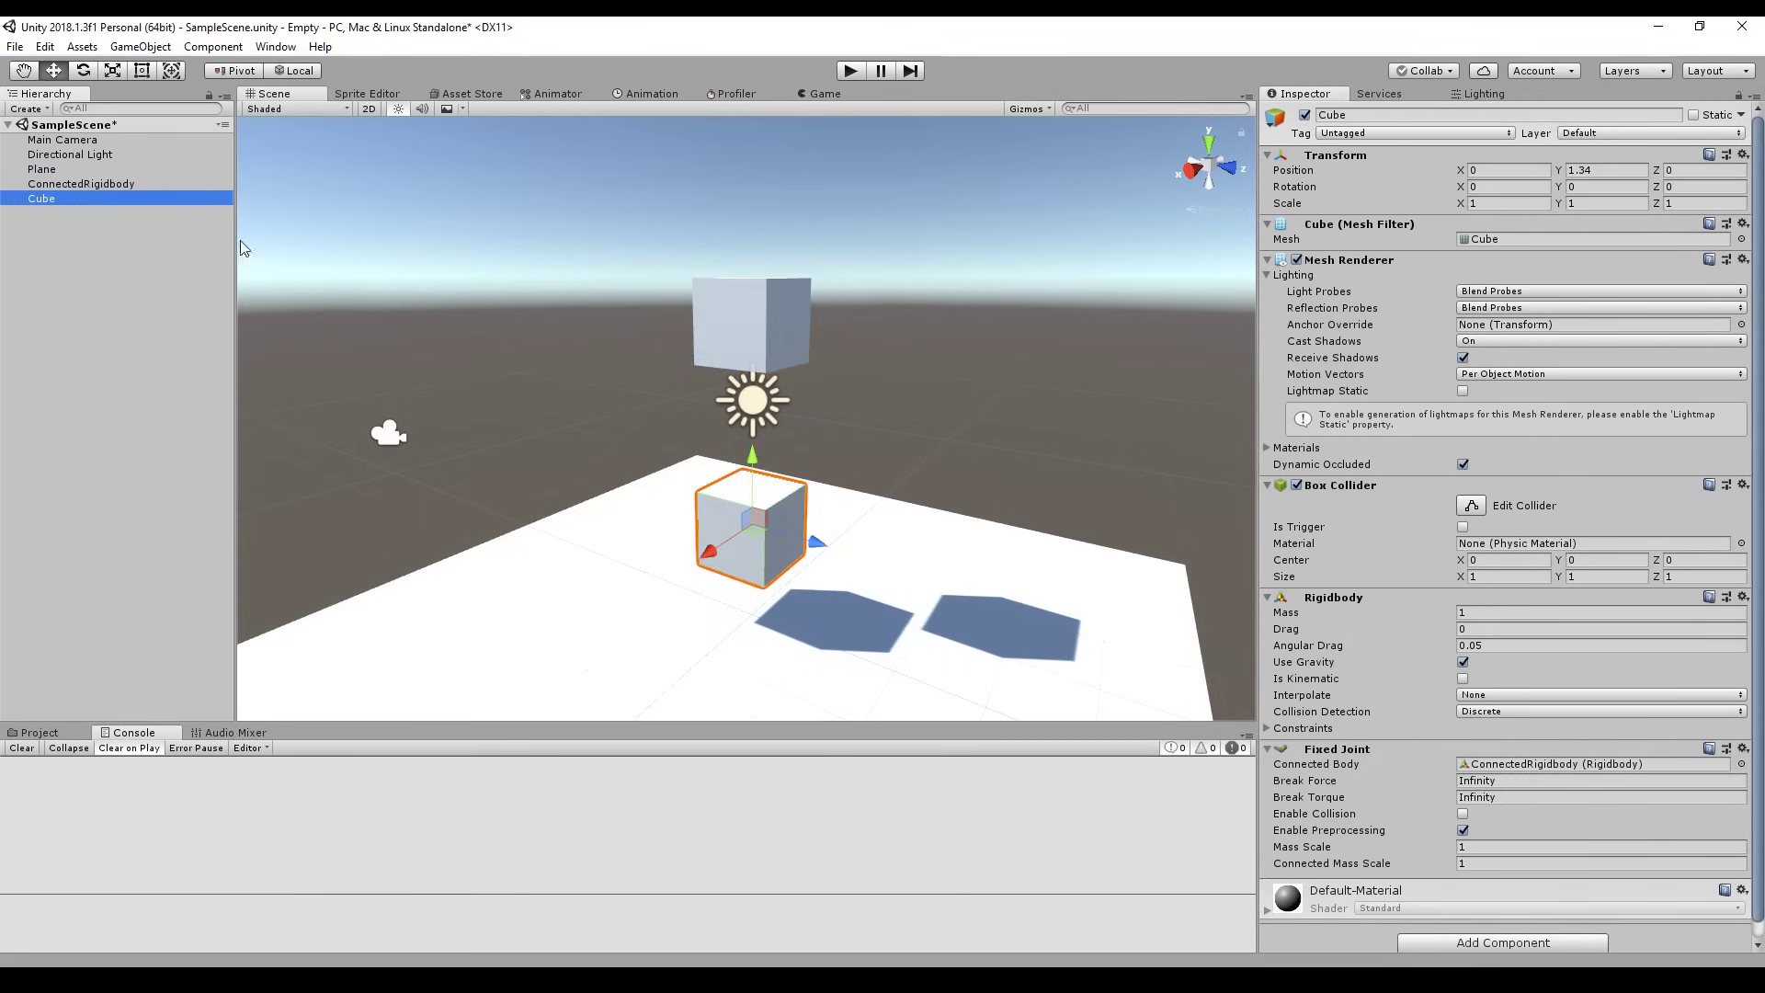
{"action": "left_click", "coordinate": [103, 183]}
{"action": "left_click", "coordinate": [42, 197]}
{"action": "scroll", "coordinate": [1547, 779], "scroll_direction": "down", "scroll_amount": 1}
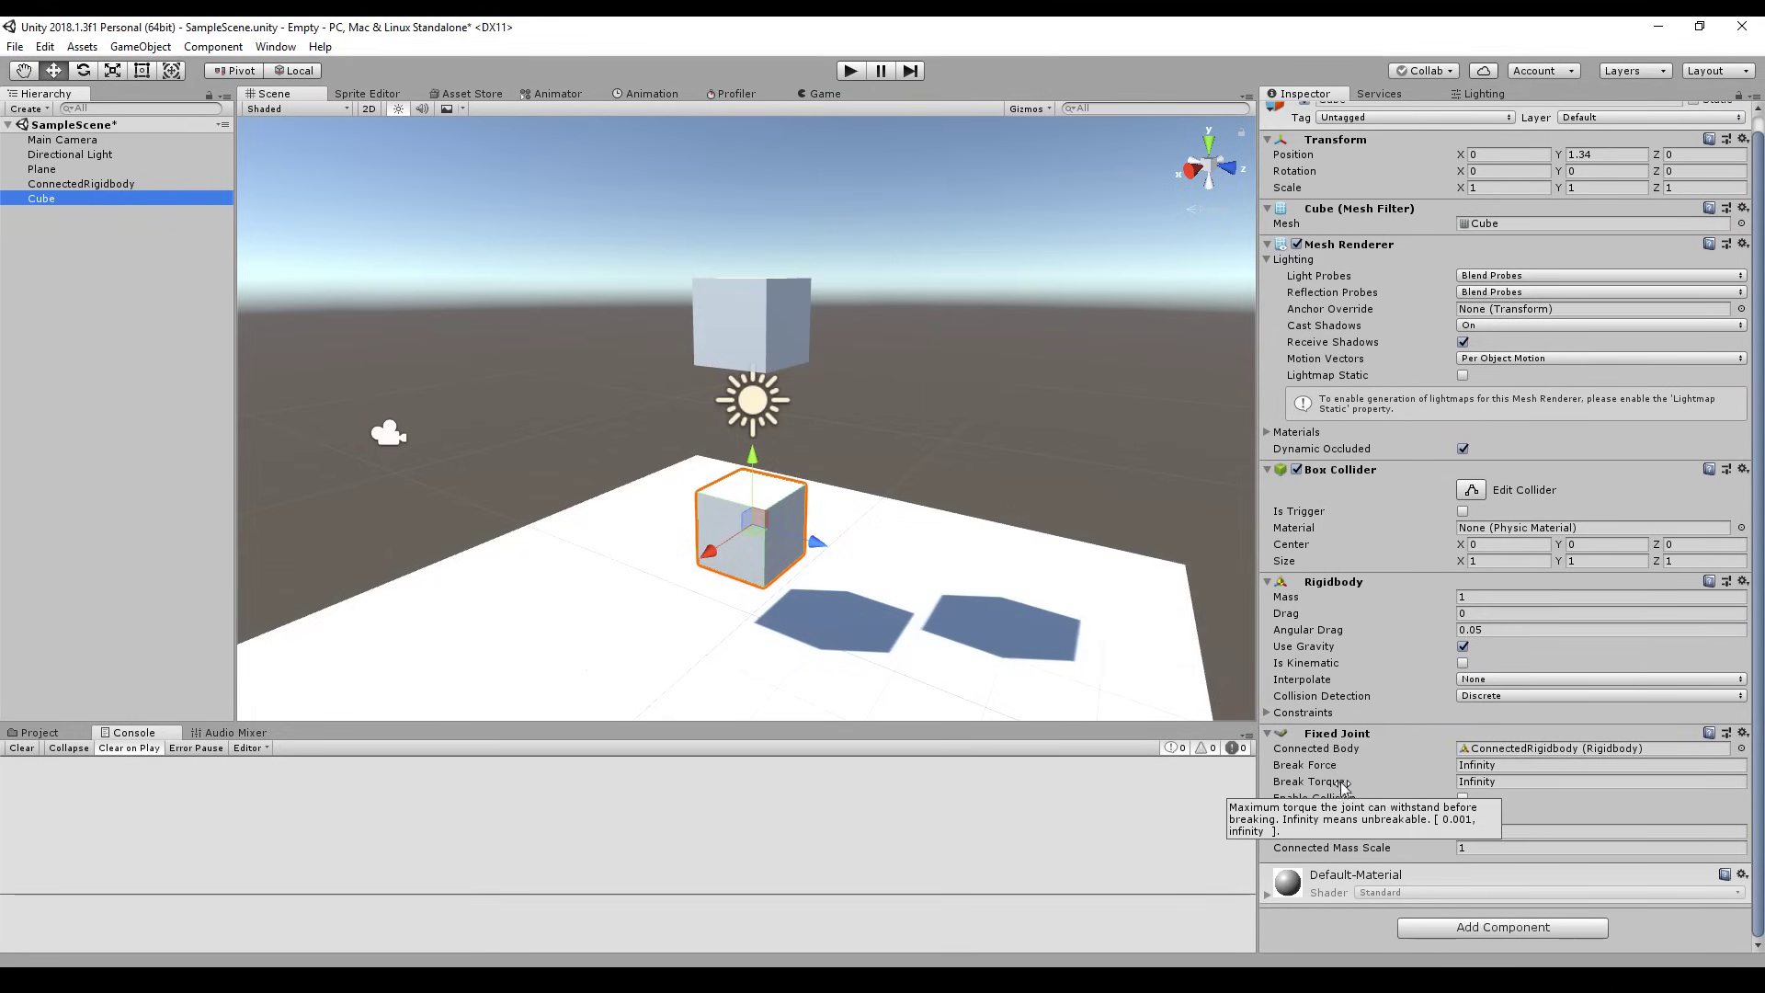
{"action": "mouse_move", "coordinate": [1284, 770]}
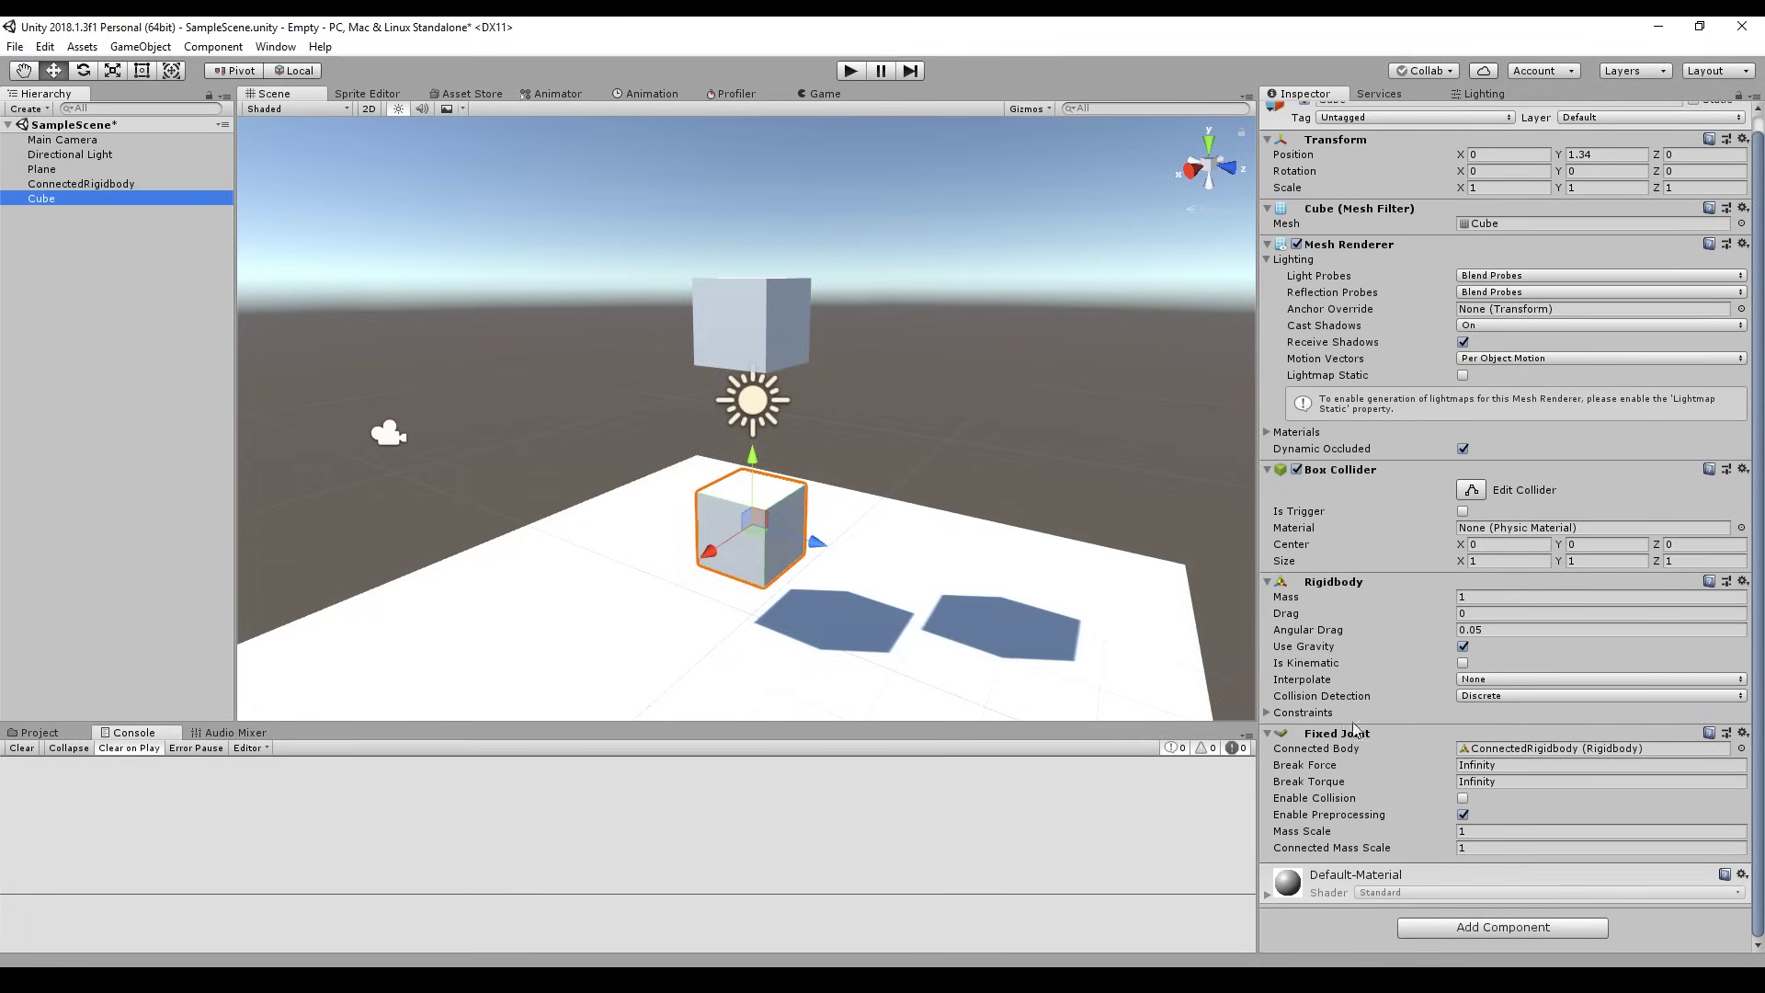
- Add a third cube and place it beside the lower cube at about X -1.22, Y 1.24, Z 2.59
{"action": "left_click", "coordinate": [51, 231]}
{"action": "right_click", "coordinate": [52, 231]}
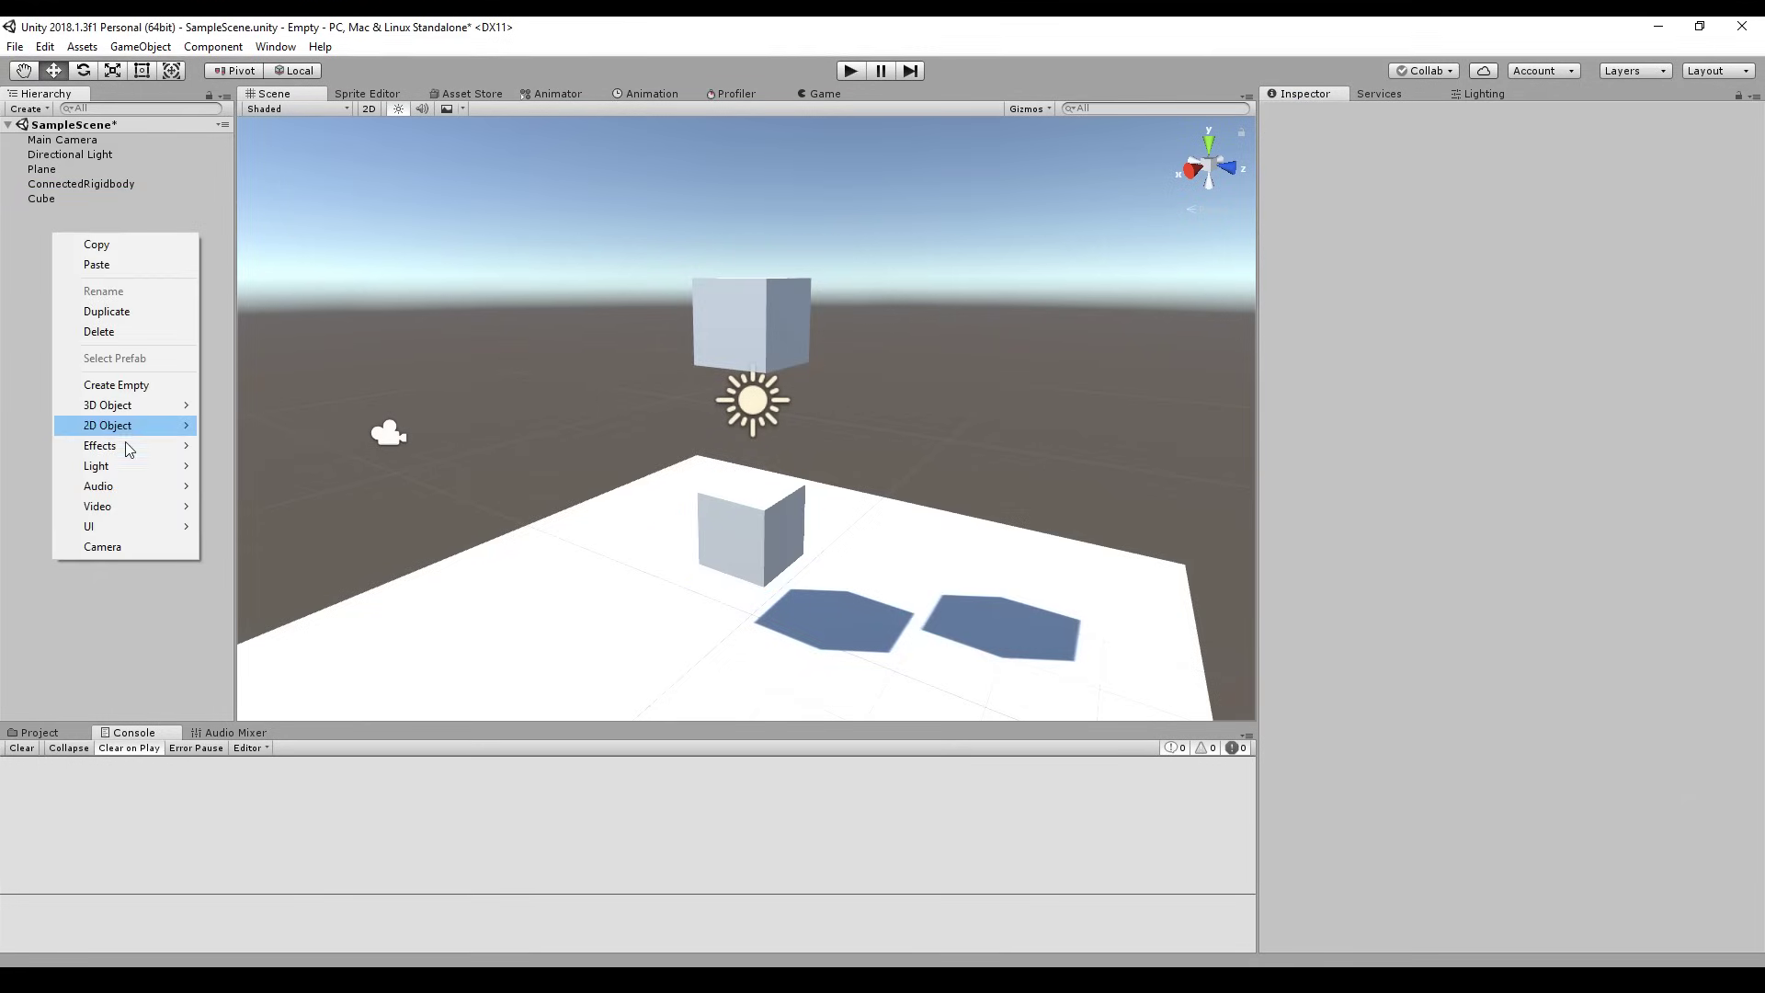
{"action": "mouse_move", "coordinate": [138, 404]}
{"action": "left_click", "coordinate": [290, 405]}
{"action": "left_click_drag", "start_coordinate": [836, 428], "coordinate": [986, 487]}
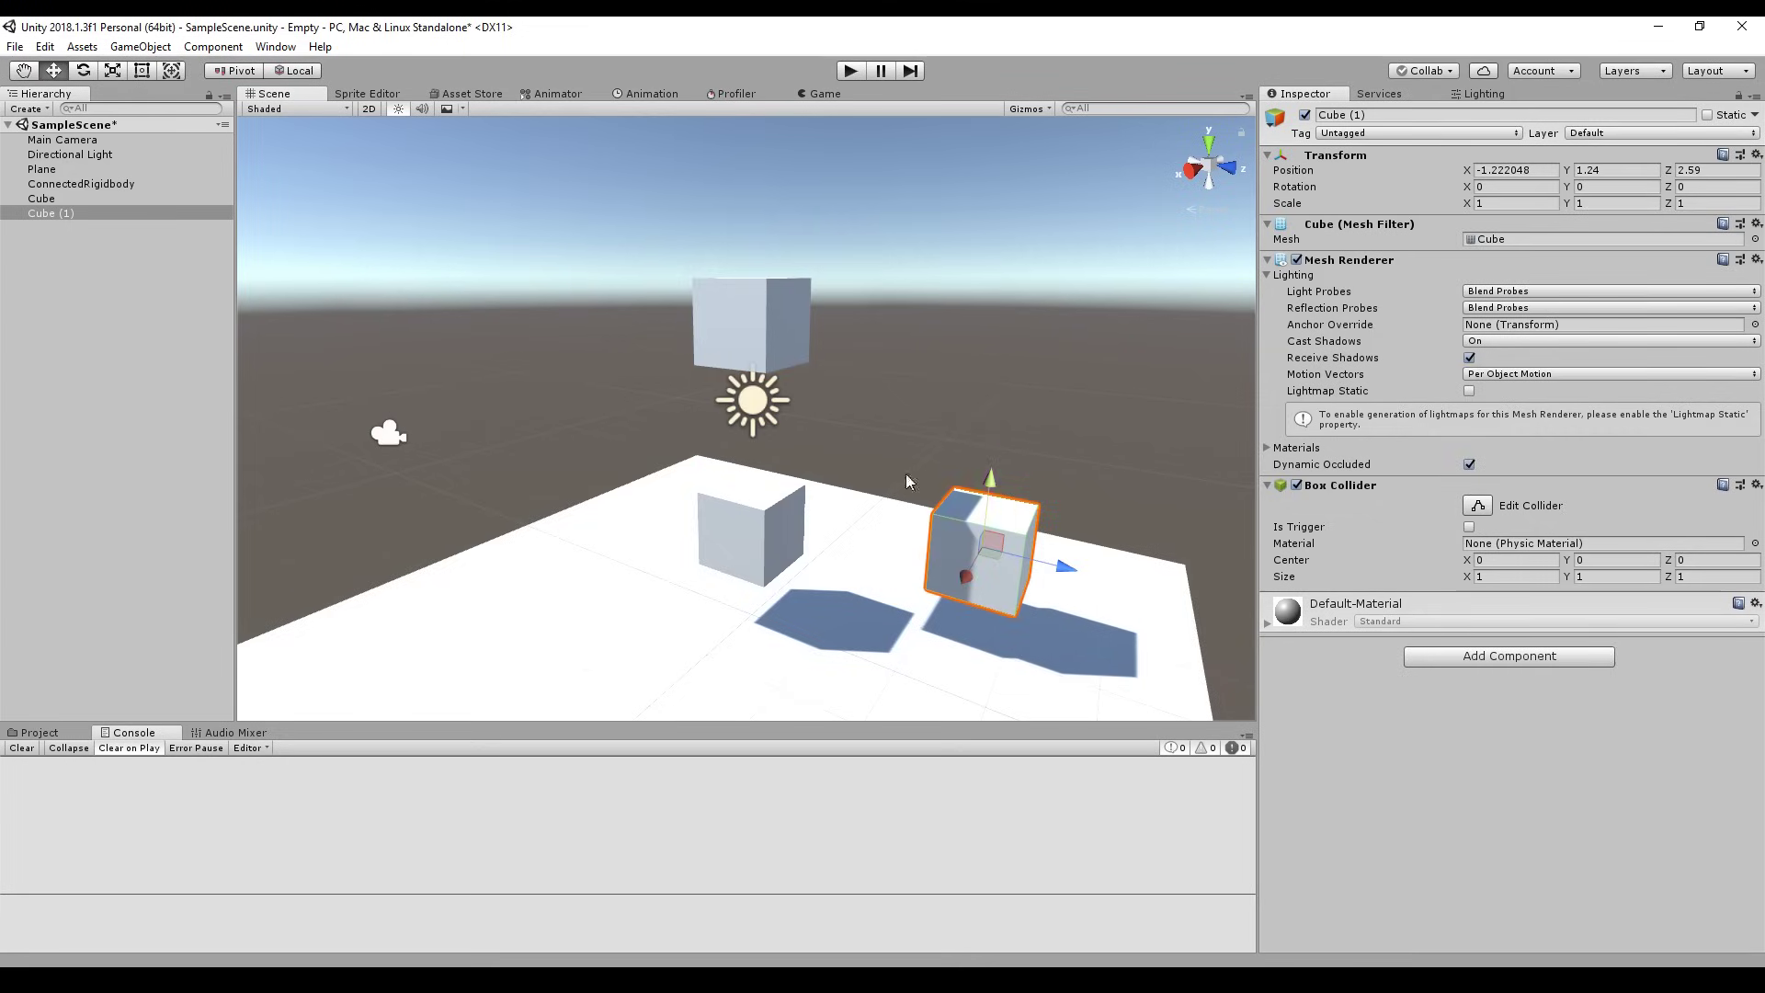
- Rename the third cube to FreeCube
{"action": "left_click", "coordinate": [58, 213]}
{"action": "type", "text": "FreeCube"}
{"action": "key", "text": "Return"}
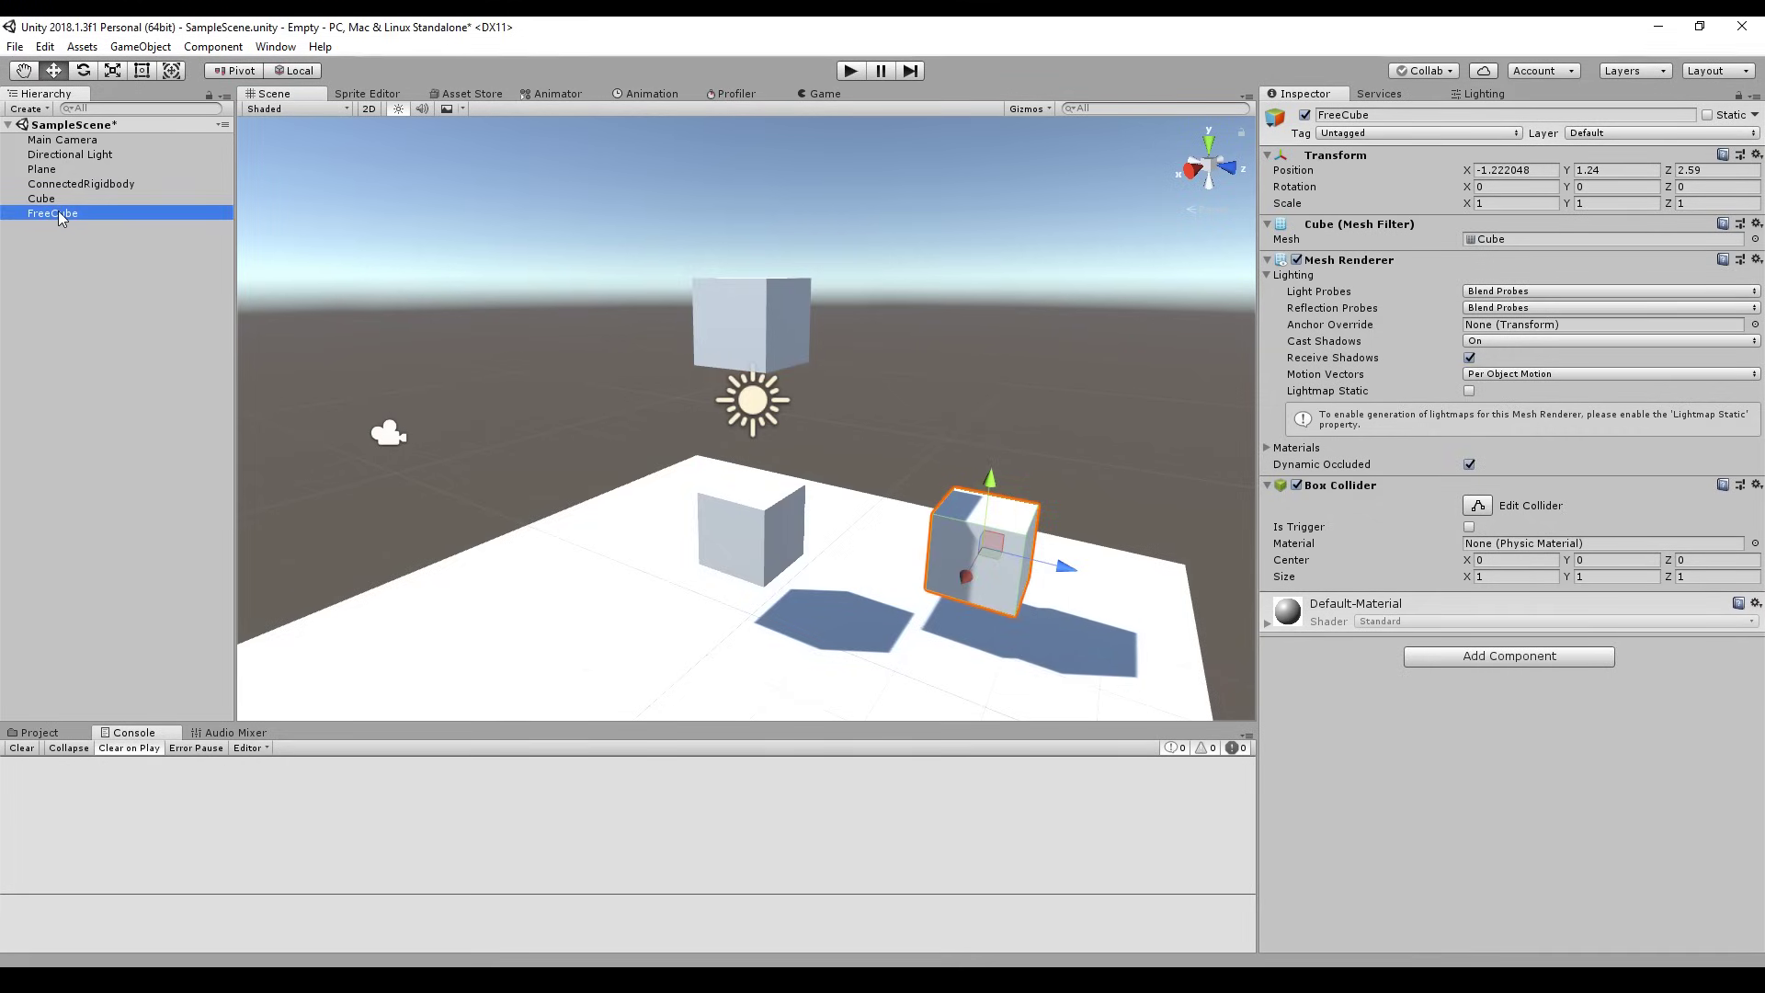
- Add a Rigidbody to FreeCube and disable Use Gravity
{"action": "left_click", "coordinate": [1519, 662]}
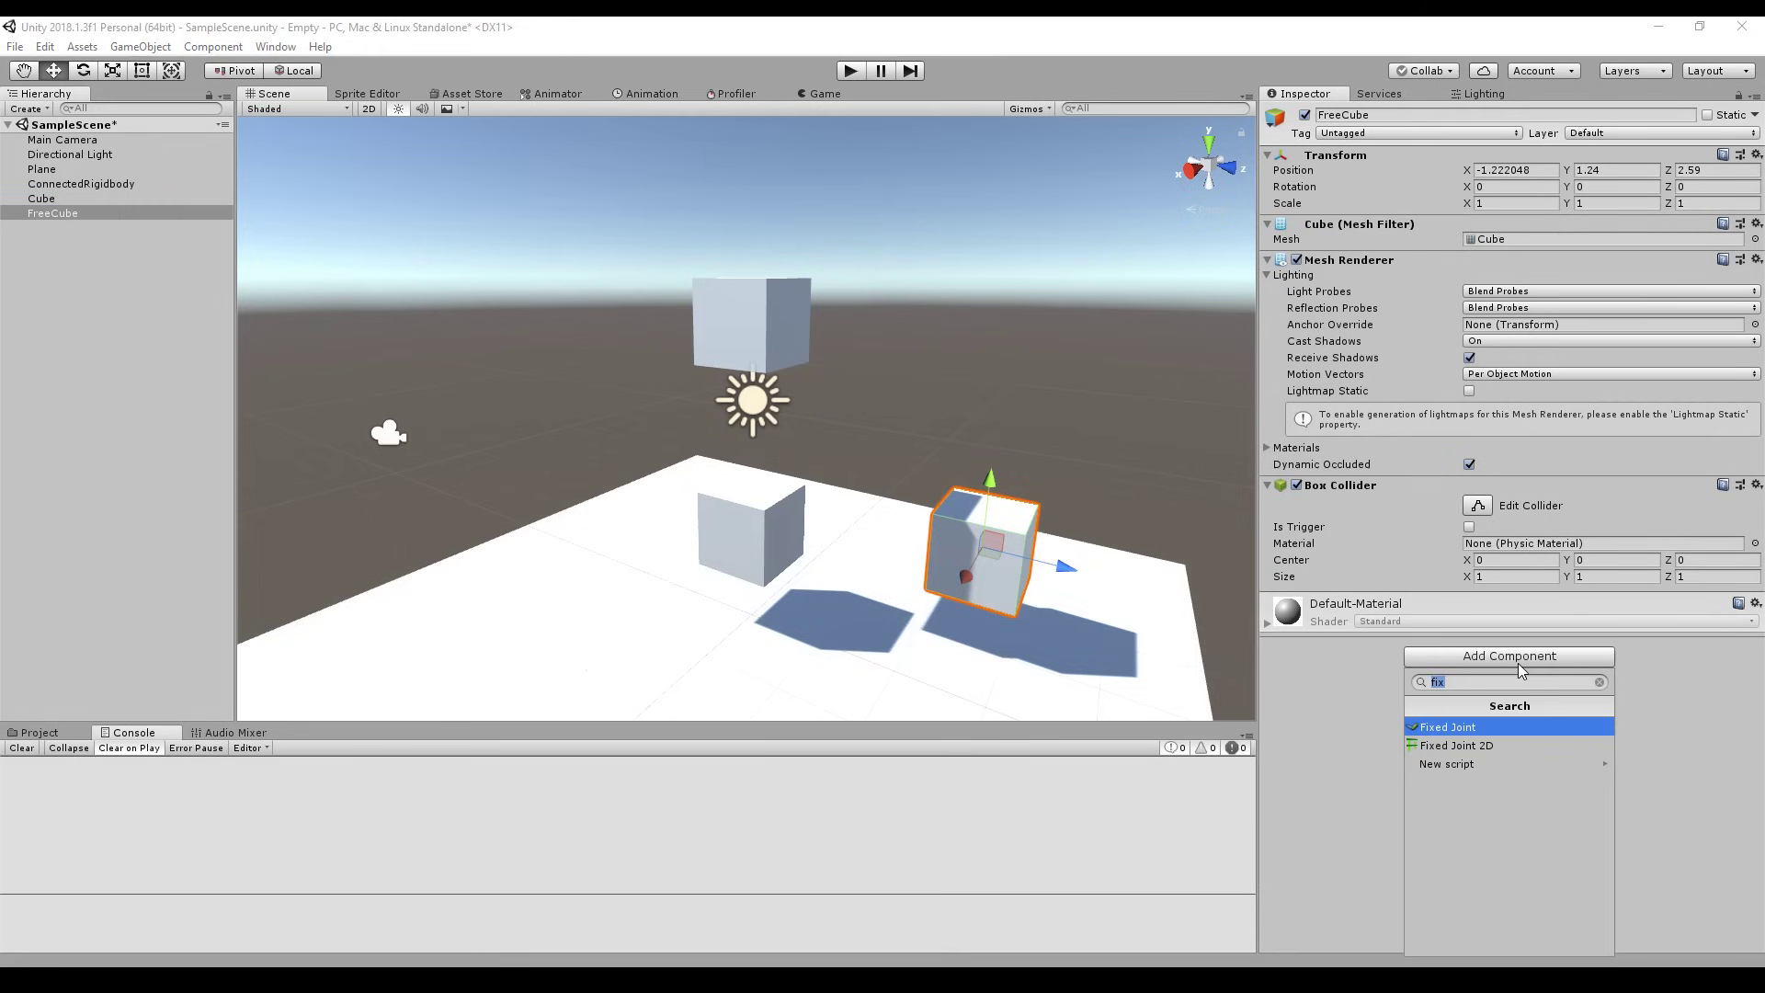
{"action": "type", "text": "rig"}
{"action": "key", "text": "Return"}
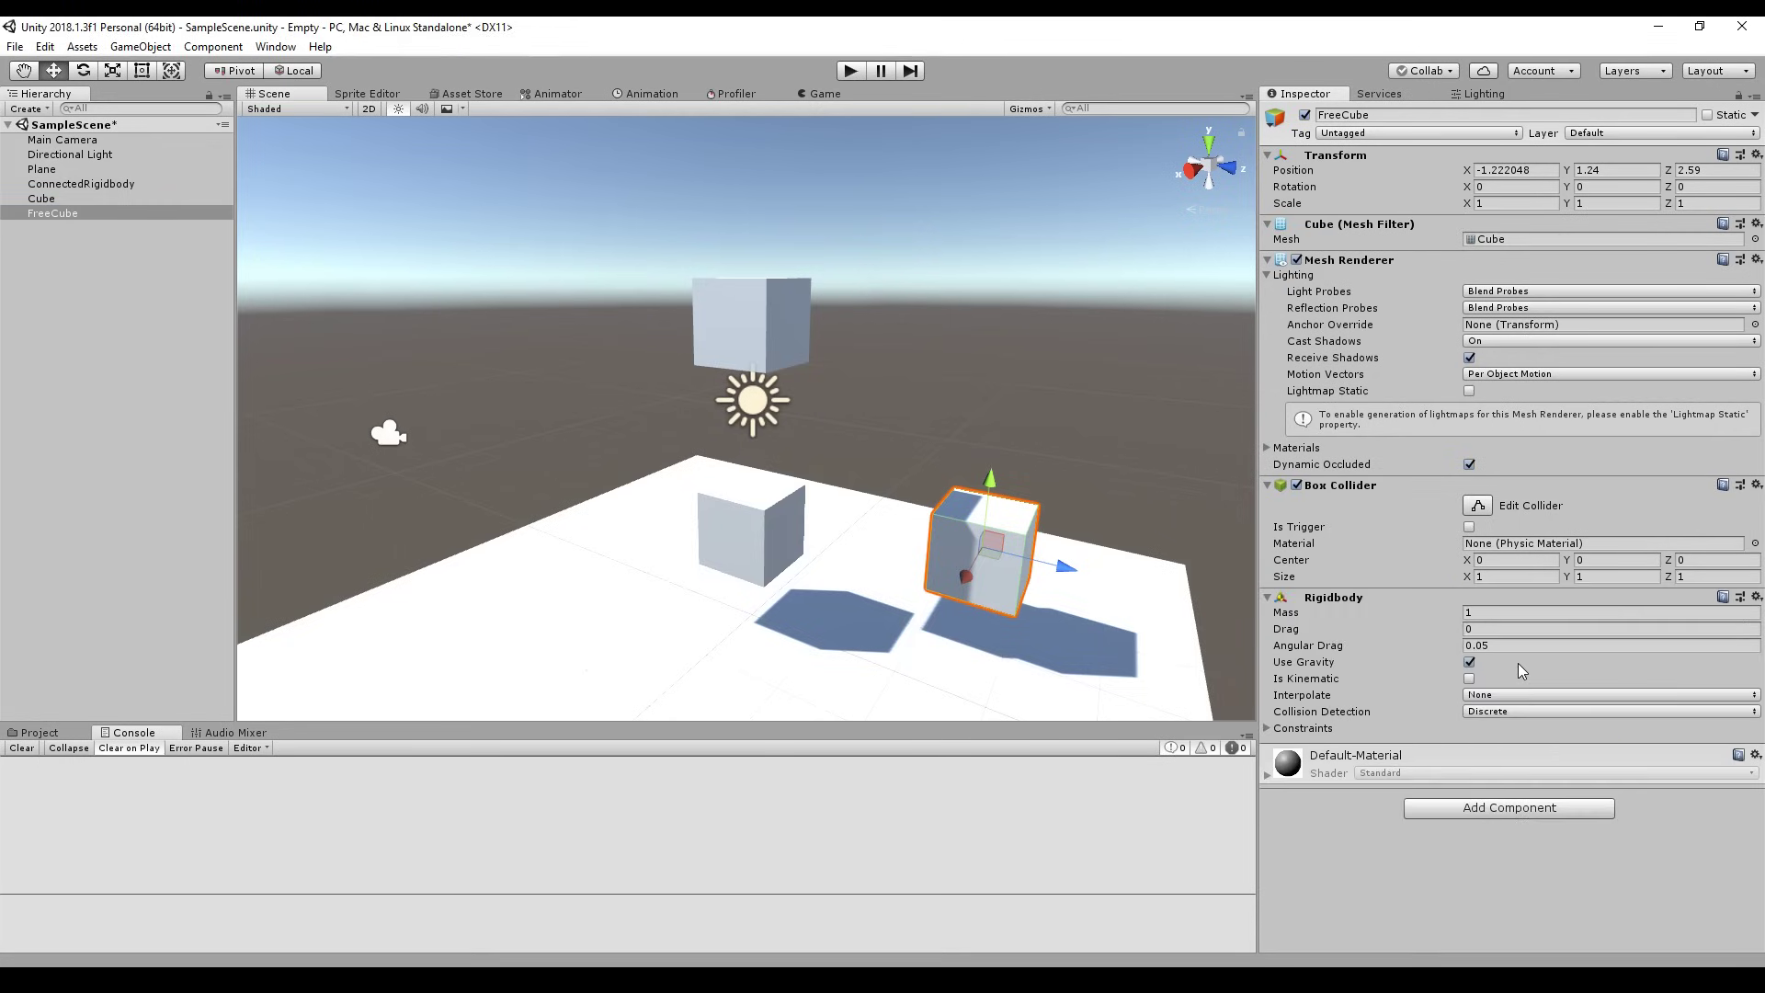
{"action": "left_click", "coordinate": [1469, 662]}
- Test the joint in play mode by shifting ConnectedRigidbody to about Z -0.33 and inspecting the lower cube
{"action": "key", "text": "ctrl+p"}
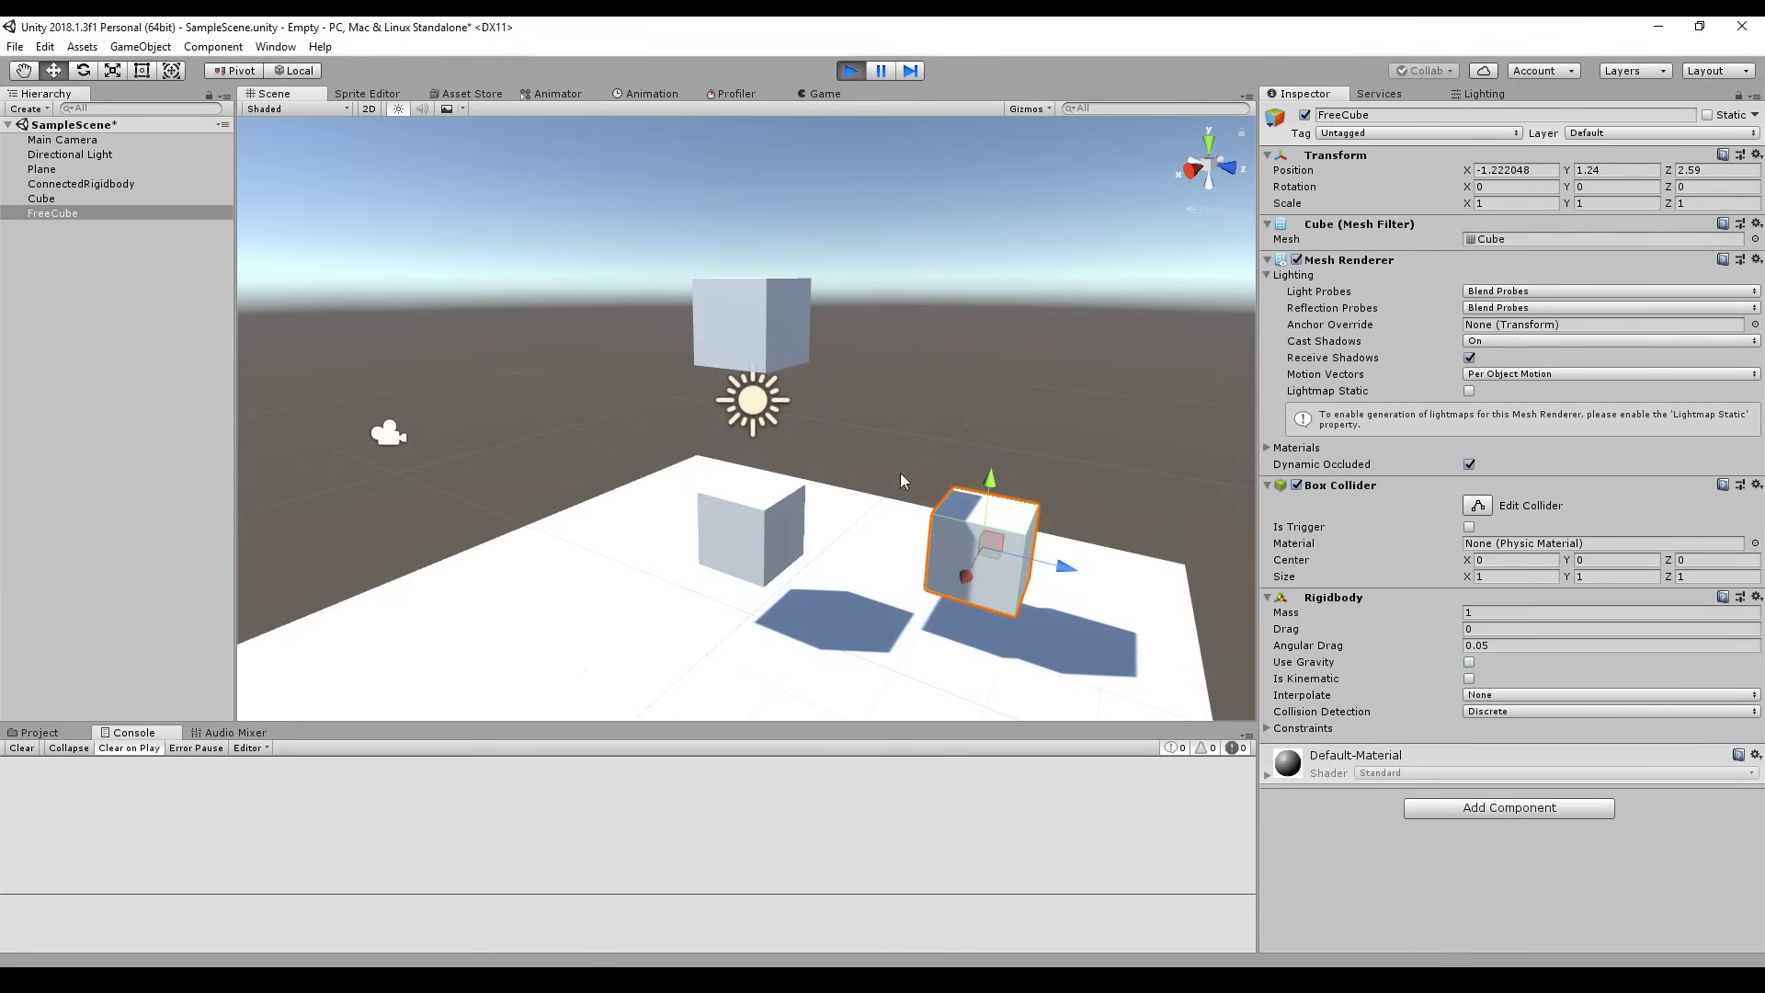
{"action": "left_click", "coordinate": [769, 327]}
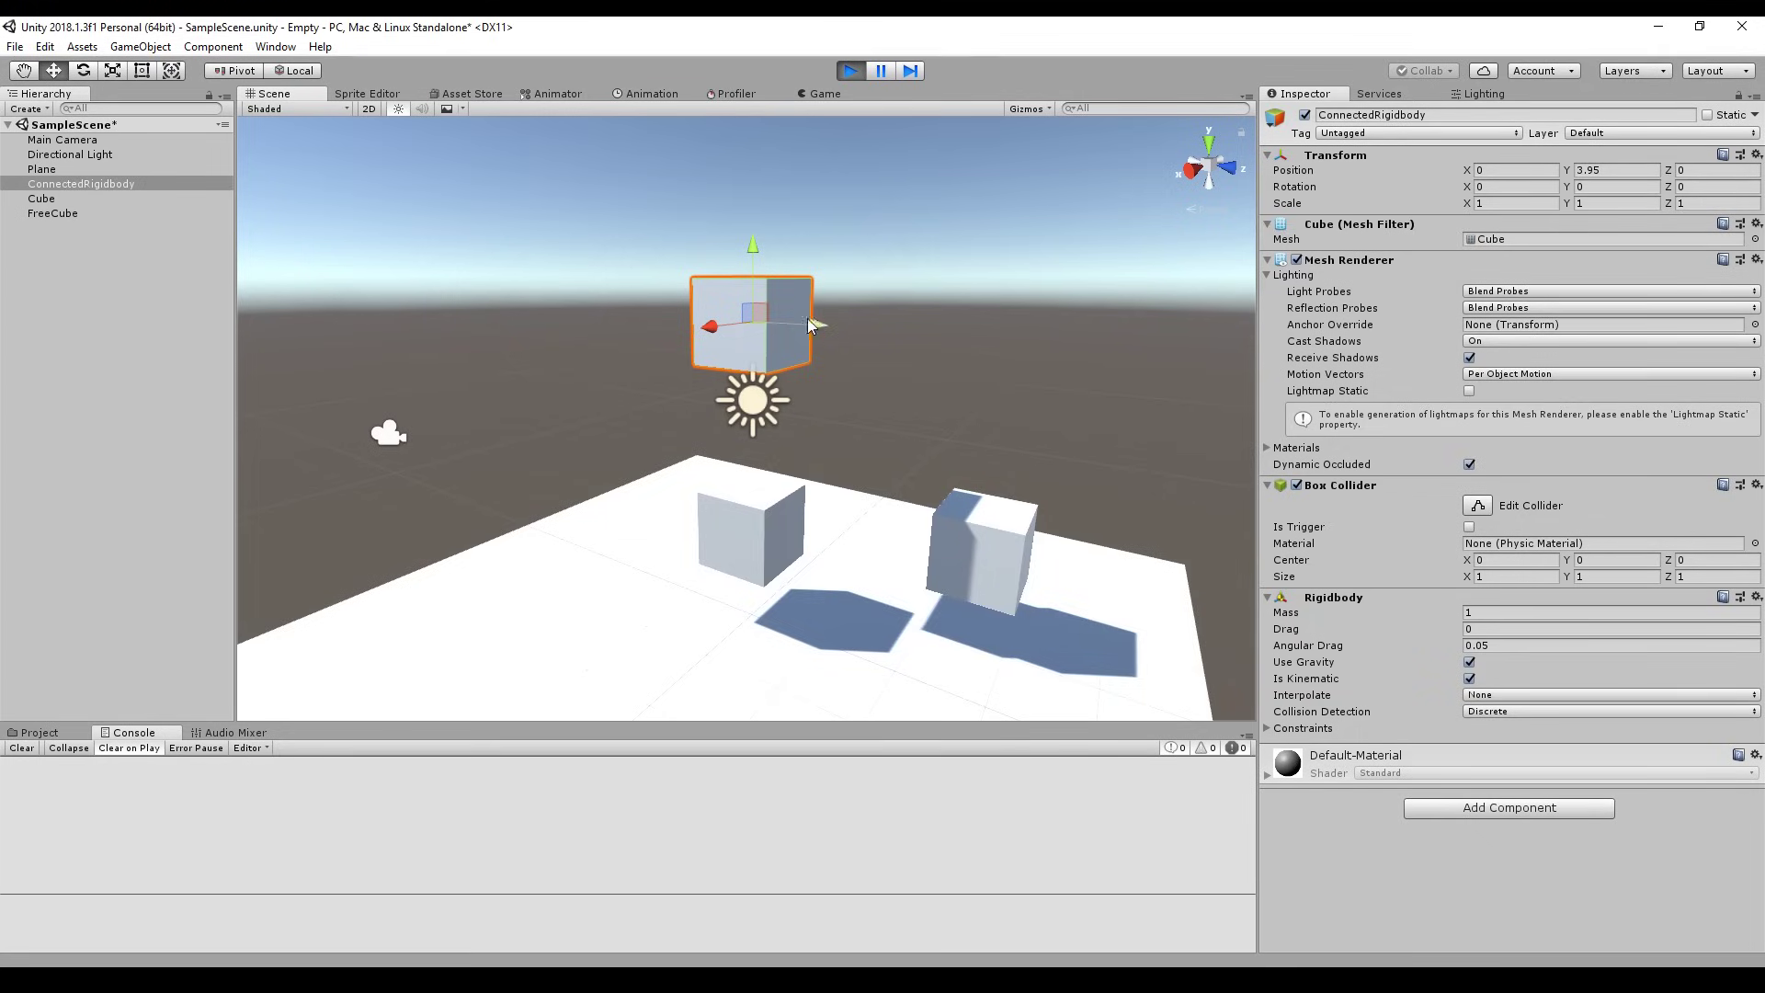
{"action": "mouse_move", "coordinate": [818, 327]}
{"action": "left_mouse_down"}
{"action": "mouse_move", "coordinate": [542, 296]}
{"action": "mouse_move", "coordinate": [910, 336]}
{"action": "mouse_move", "coordinate": [609, 333]}
{"action": "mouse_move", "coordinate": [786, 333]}
{"action": "left_mouse_up"}
{"action": "left_click", "coordinate": [745, 541]}
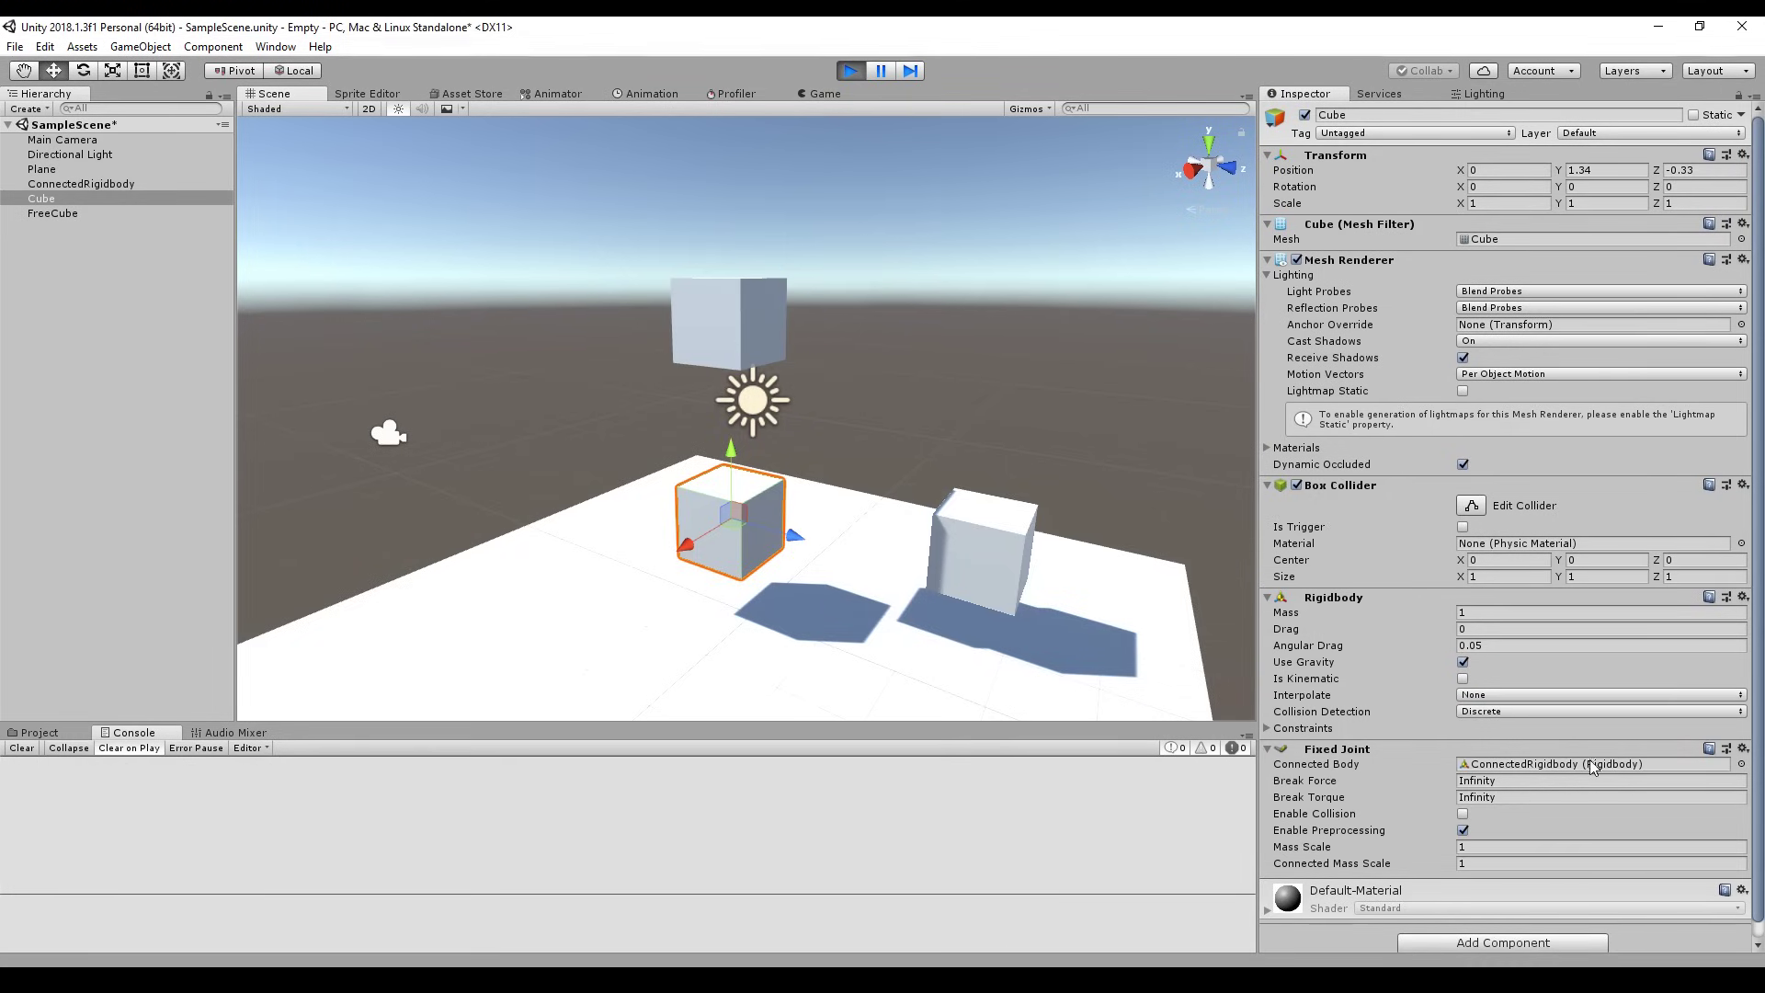
- Push FreeCube along its Z axis into the jointed cube to test the collision, and exit play mode
{"action": "left_click", "coordinate": [976, 571]}
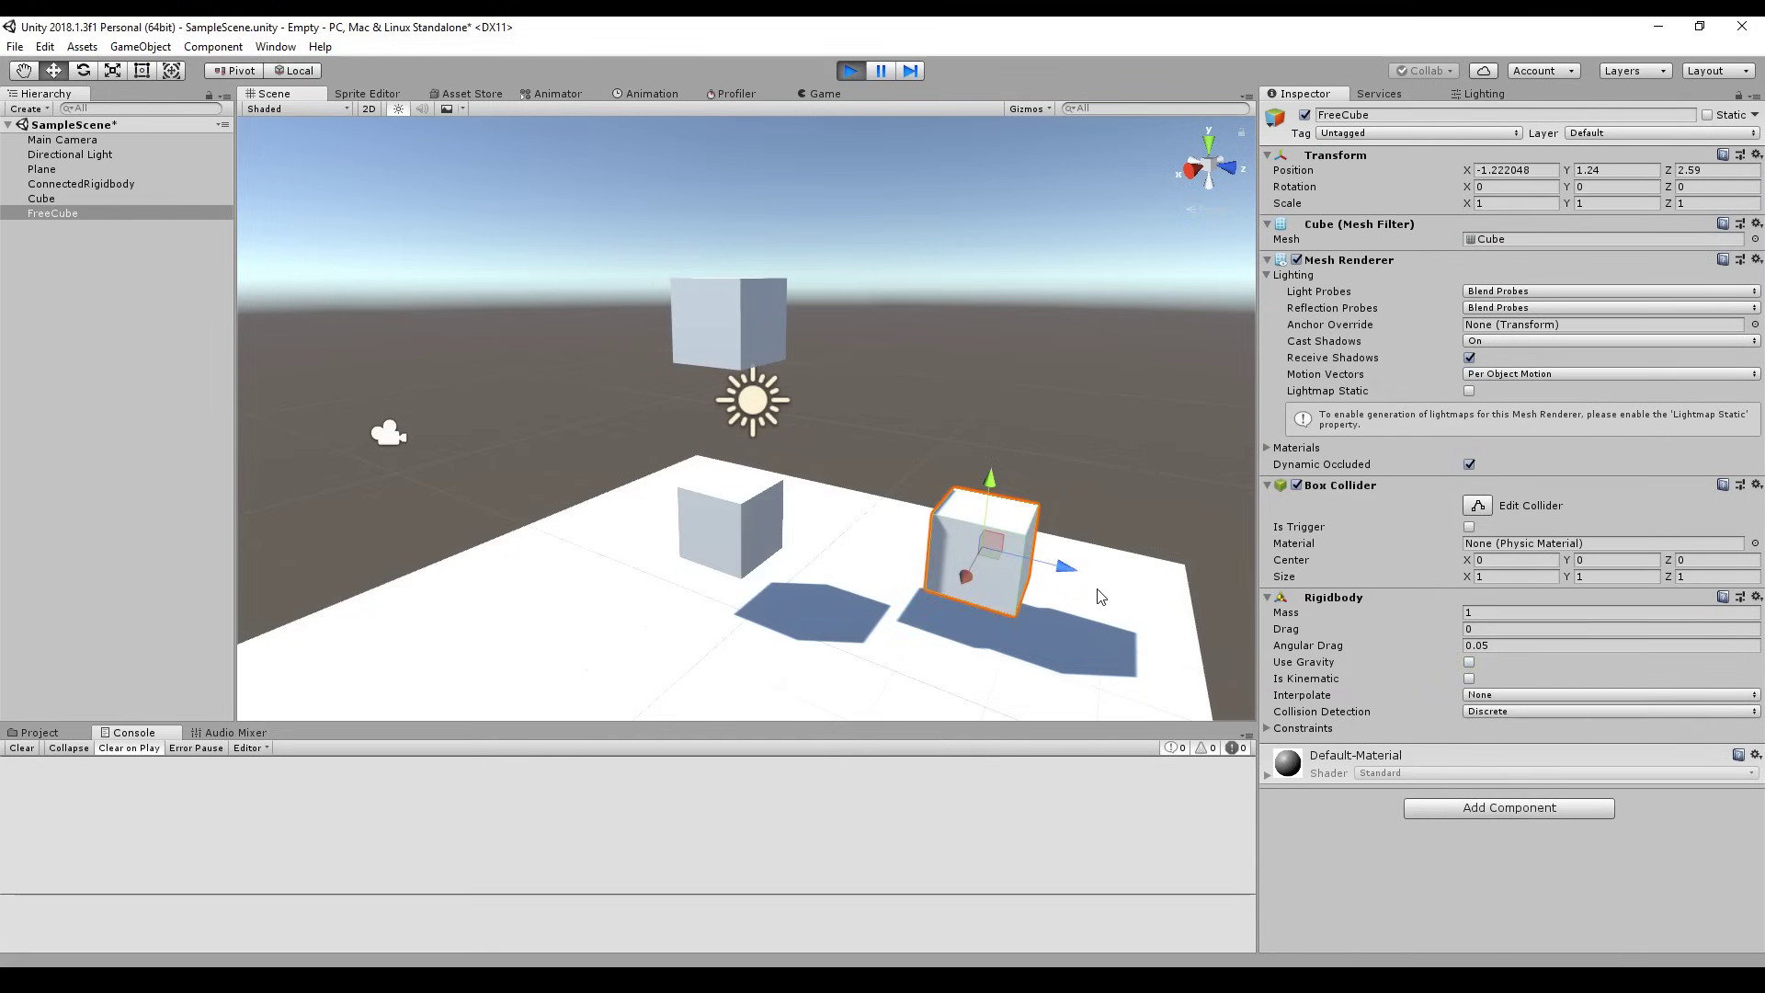
{"action": "left_click_drag", "start_coordinate": [1074, 579], "coordinate": [731, 588]}
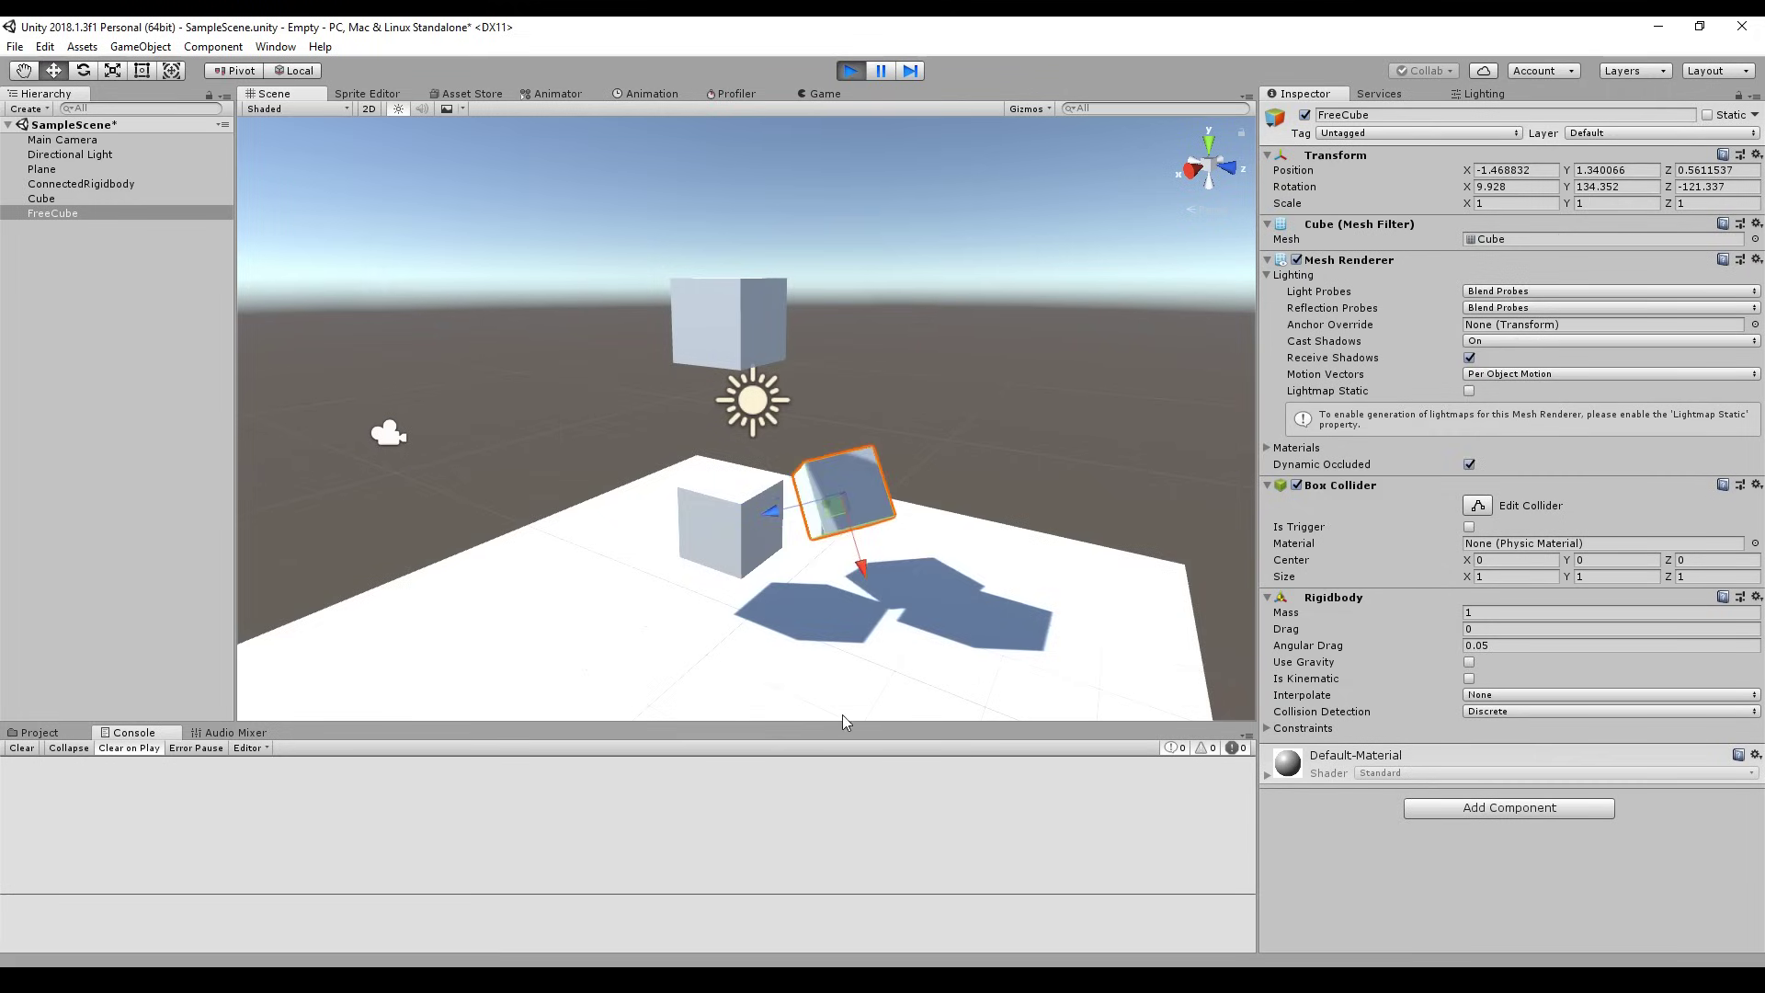
{"action": "left_click", "coordinate": [851, 72]}
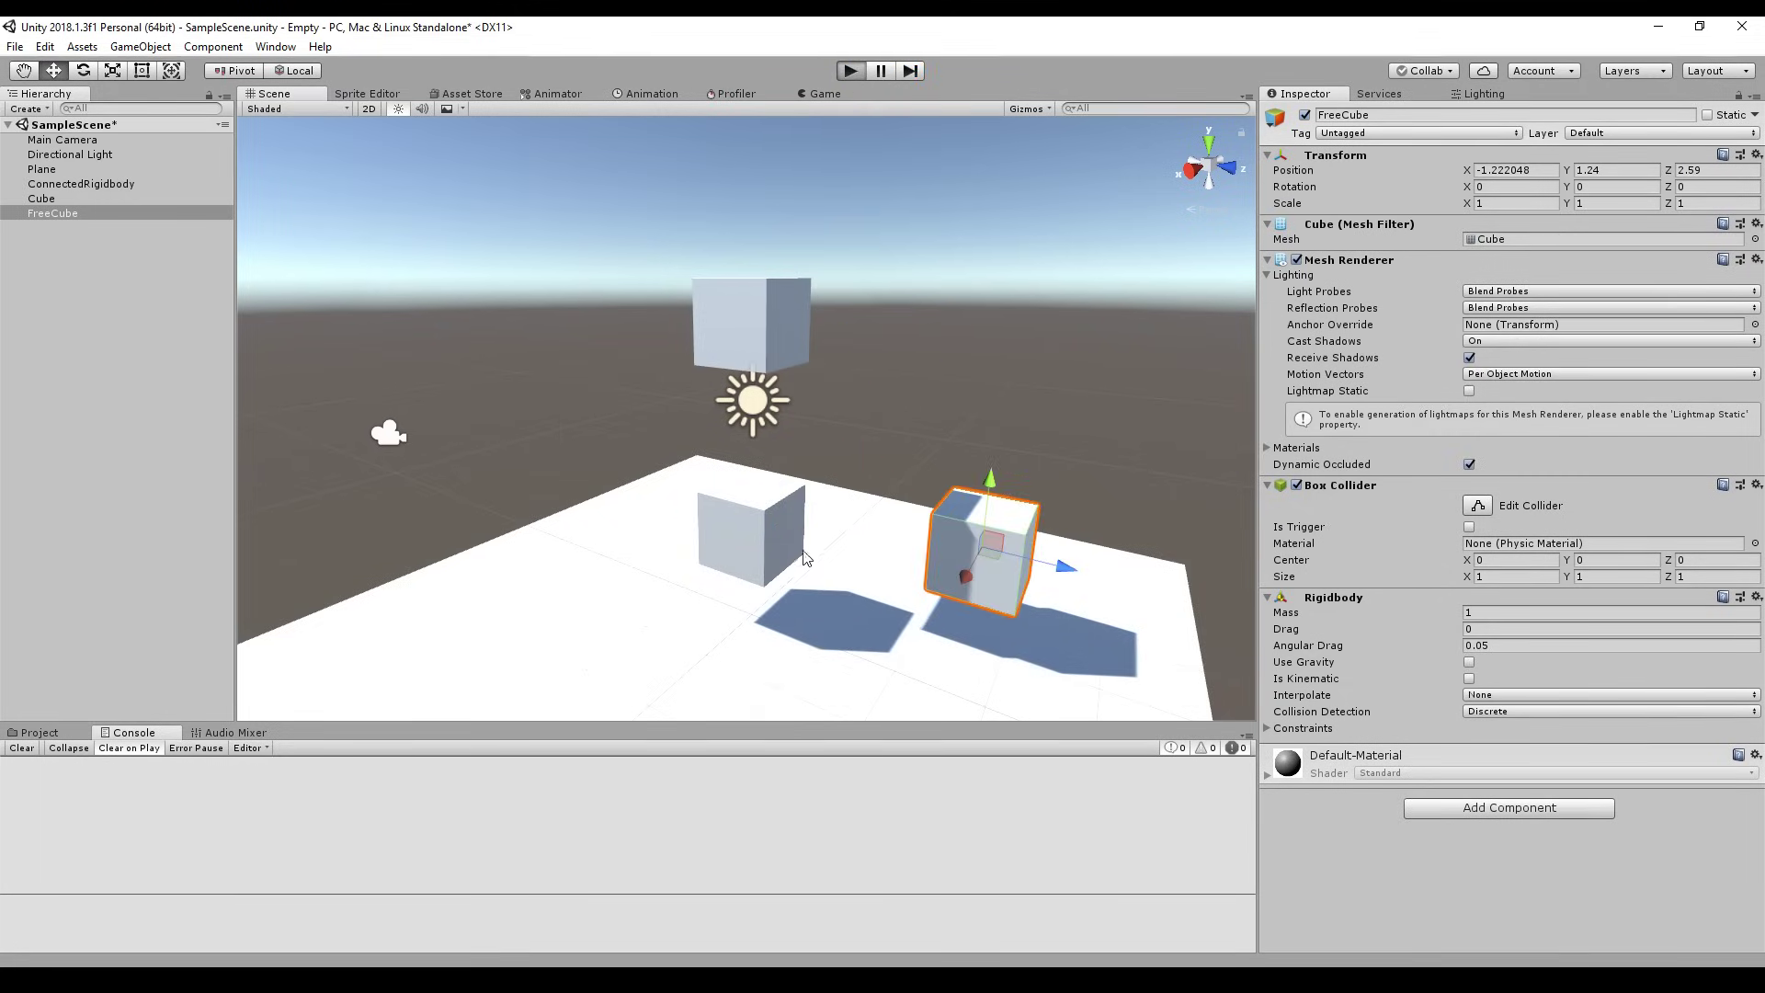
- Test breaking the lower cube's Fixed Joint in play mode with Break Force set to 0, and exit play mode
{"action": "key", "text": "ctrl+p"}
{"action": "left_click", "coordinate": [286, 93]}
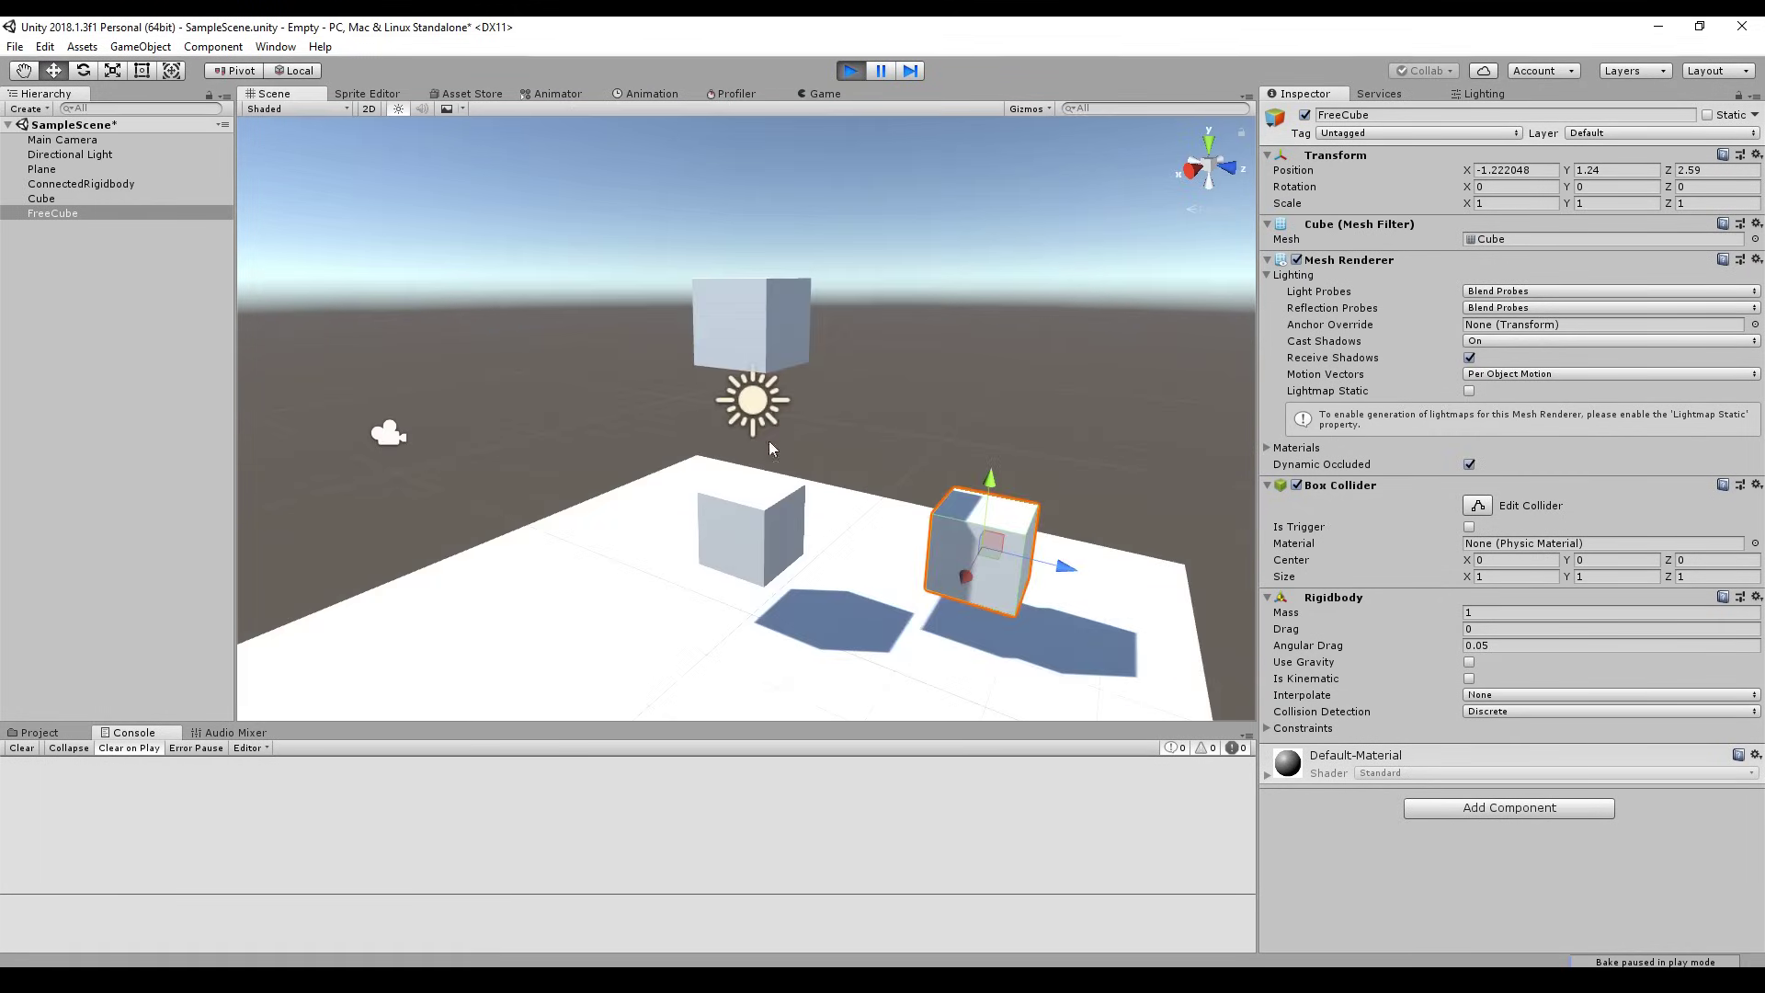
{"action": "left_click", "coordinate": [752, 519]}
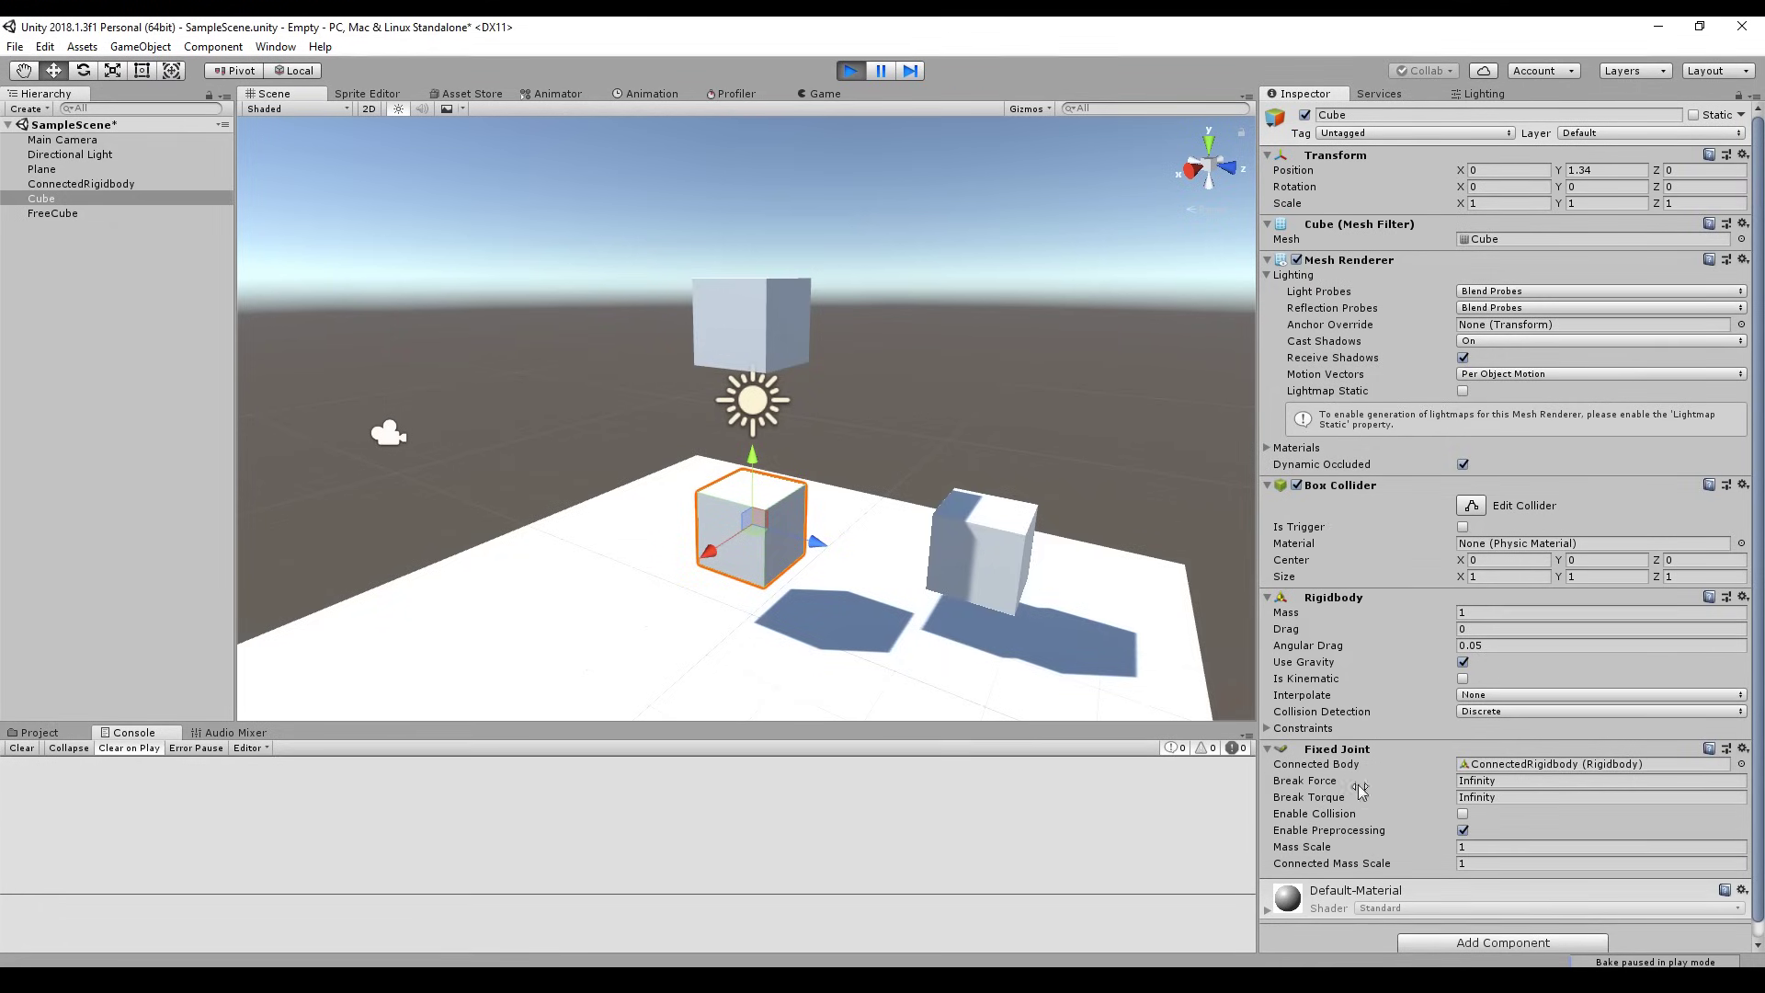
{"action": "left_click", "coordinate": [1526, 782]}
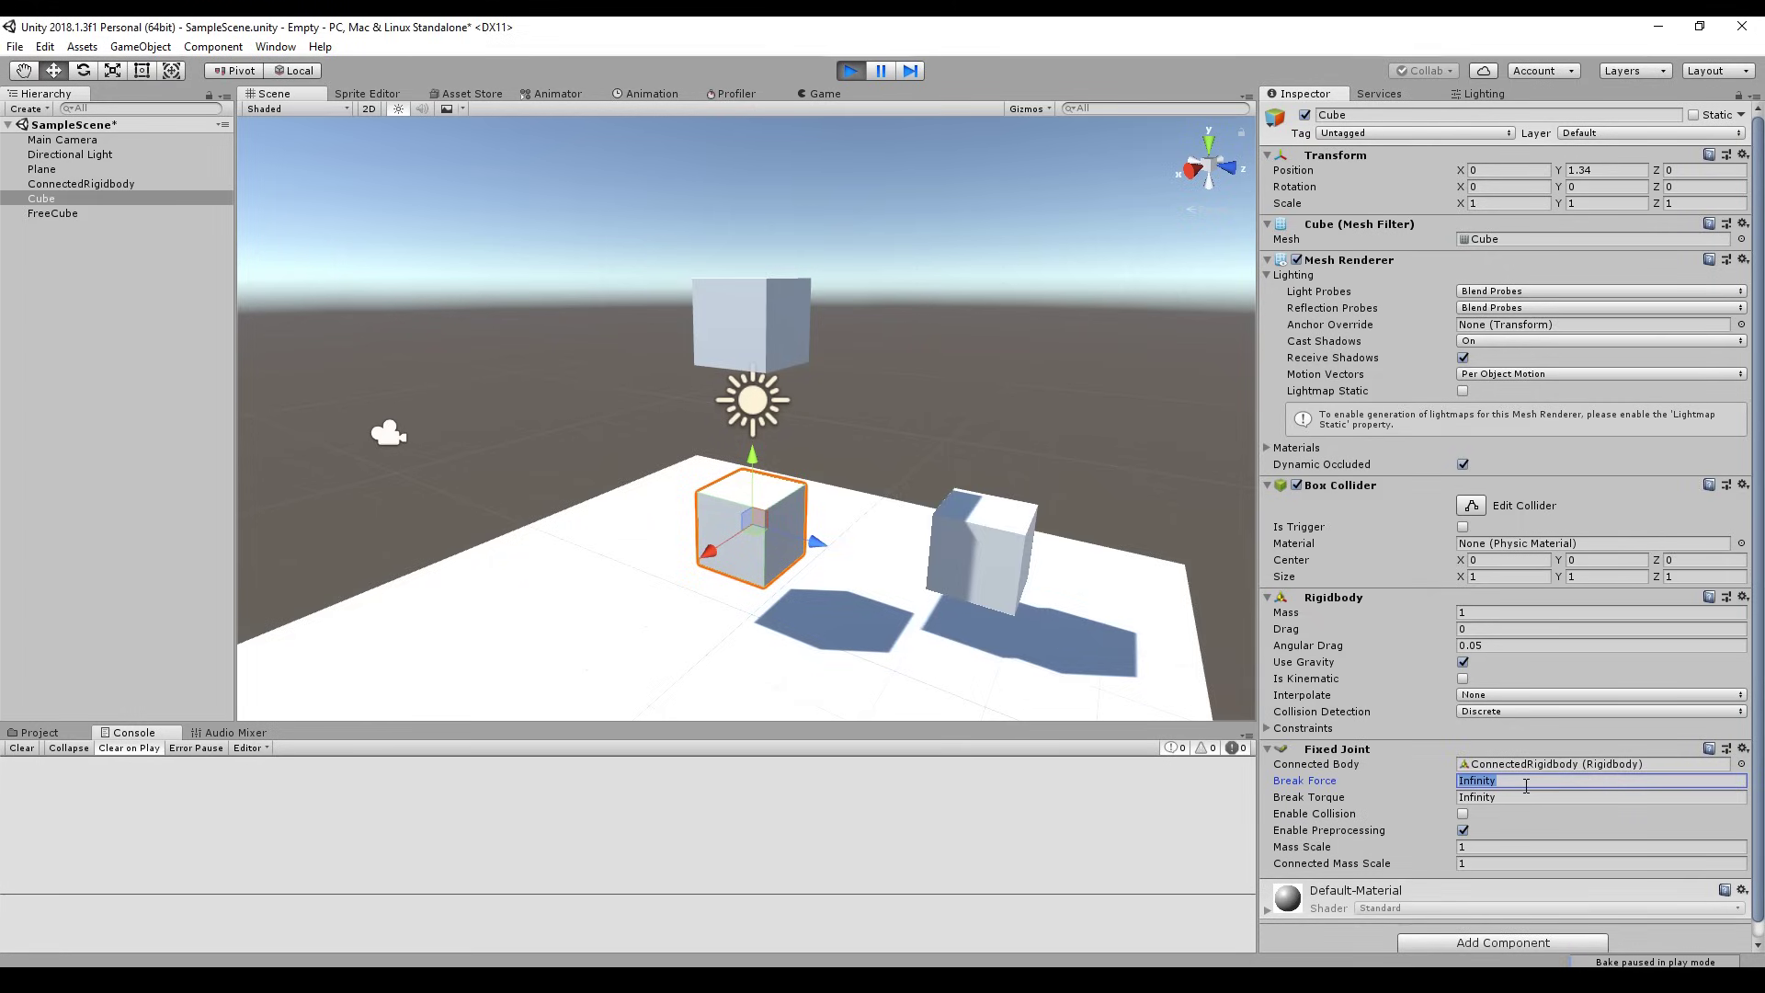
{"action": "type", "text": "0"}
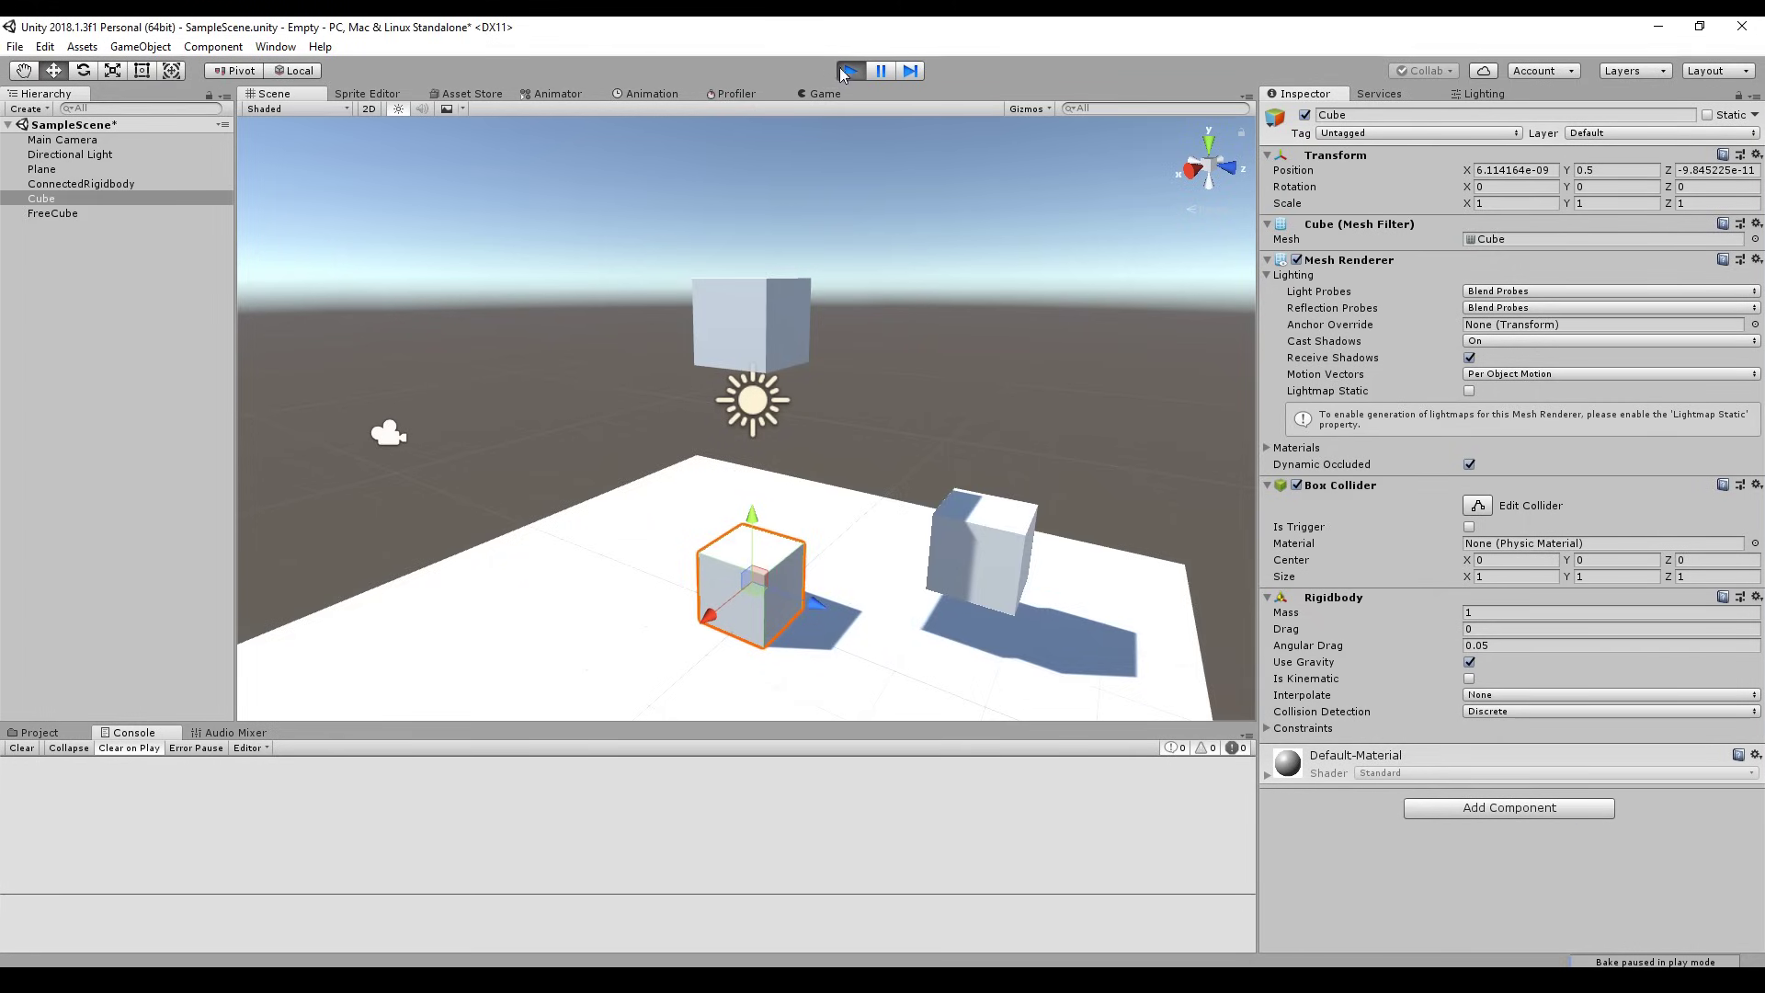
{"action": "left_click", "coordinate": [842, 72]}
- Set the lower cube's Fixed Joint Break Force and Break Torque to 100, and start play mode
{"action": "left_click", "coordinate": [1513, 782]}
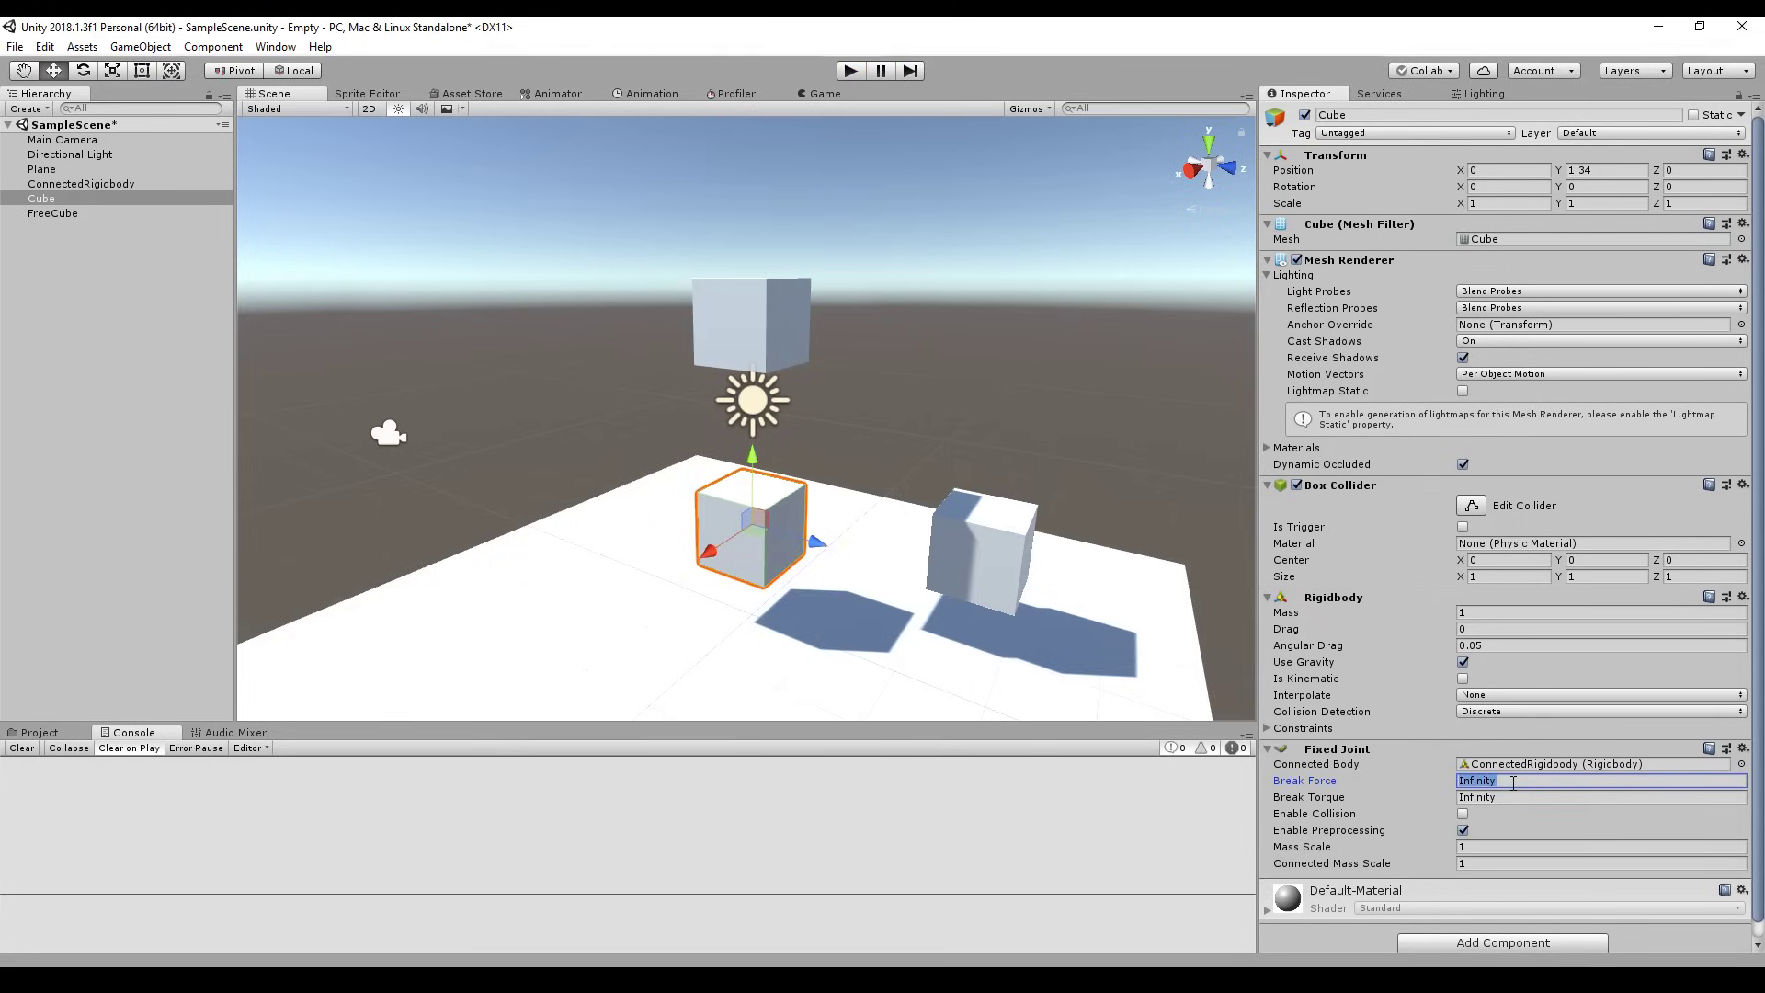
{"action": "type", "text": "100"}
{"action": "left_click", "coordinate": [1348, 799]}
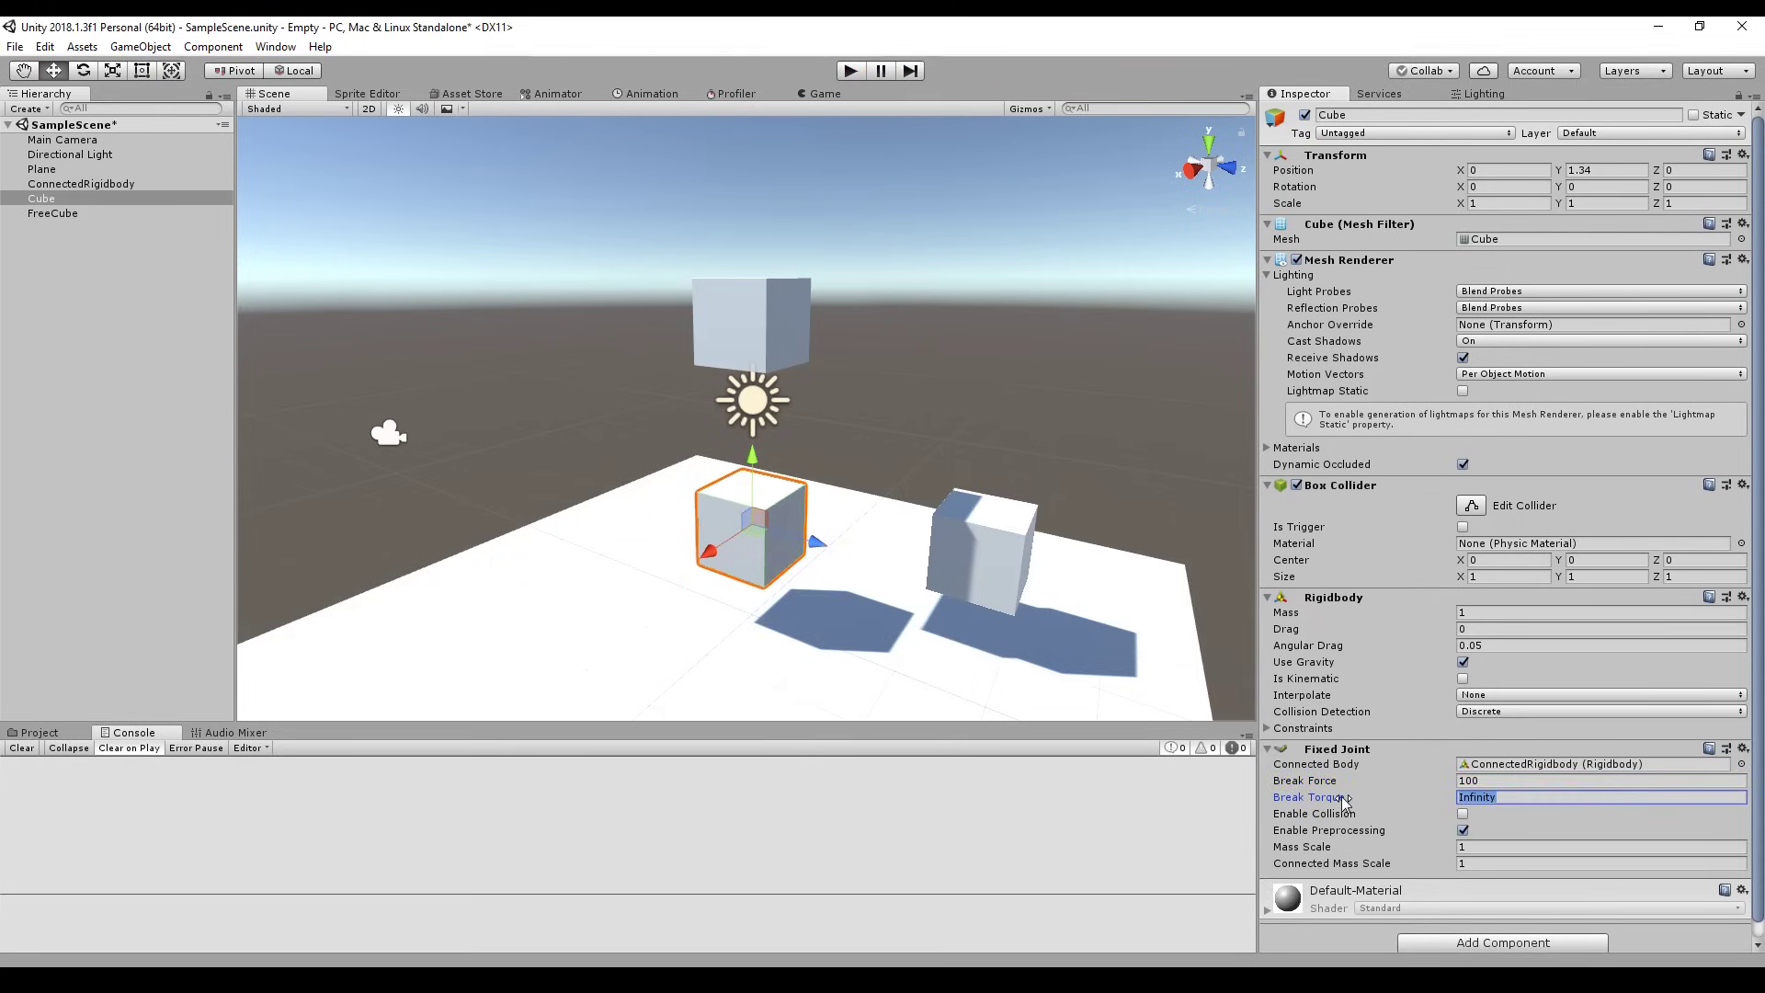
{"action": "type", "text": "100"}
{"action": "left_click", "coordinate": [849, 74]}
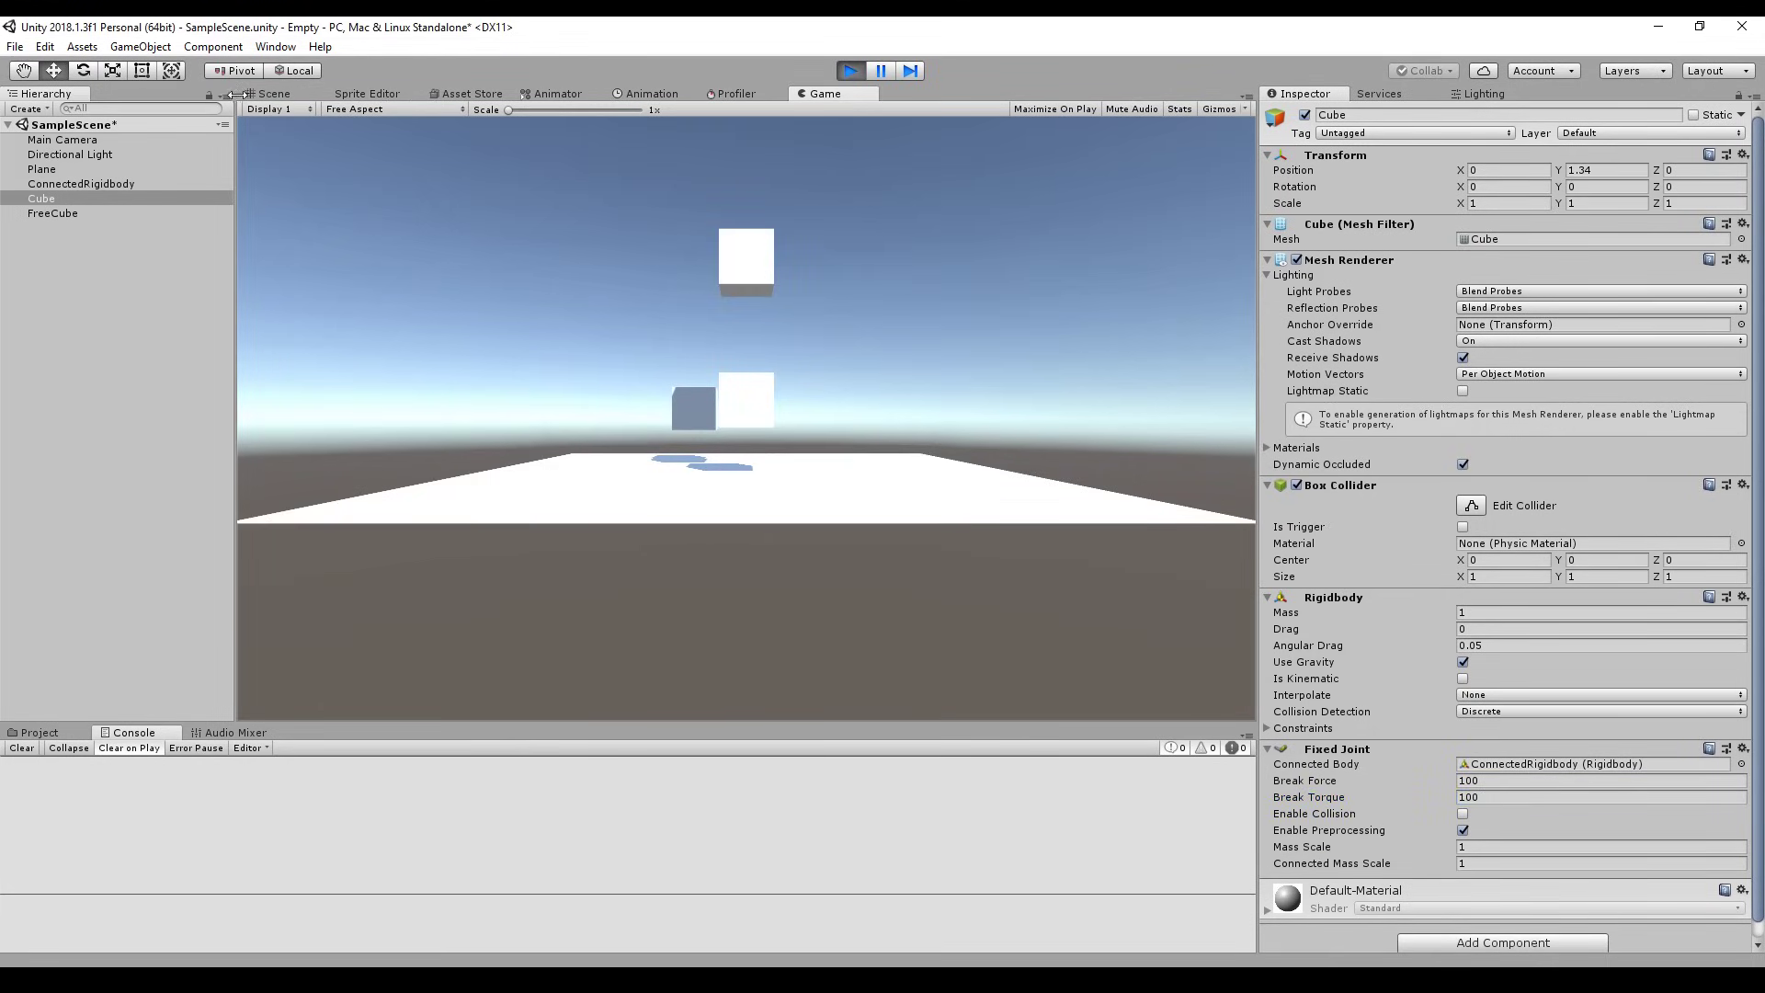
- Test the Fixed Joint in play mode by shifting ConnectedRigidbody along Z and pushing FreeCube into the jointed cube, and exit play mode
{"action": "left_click", "coordinate": [273, 93]}
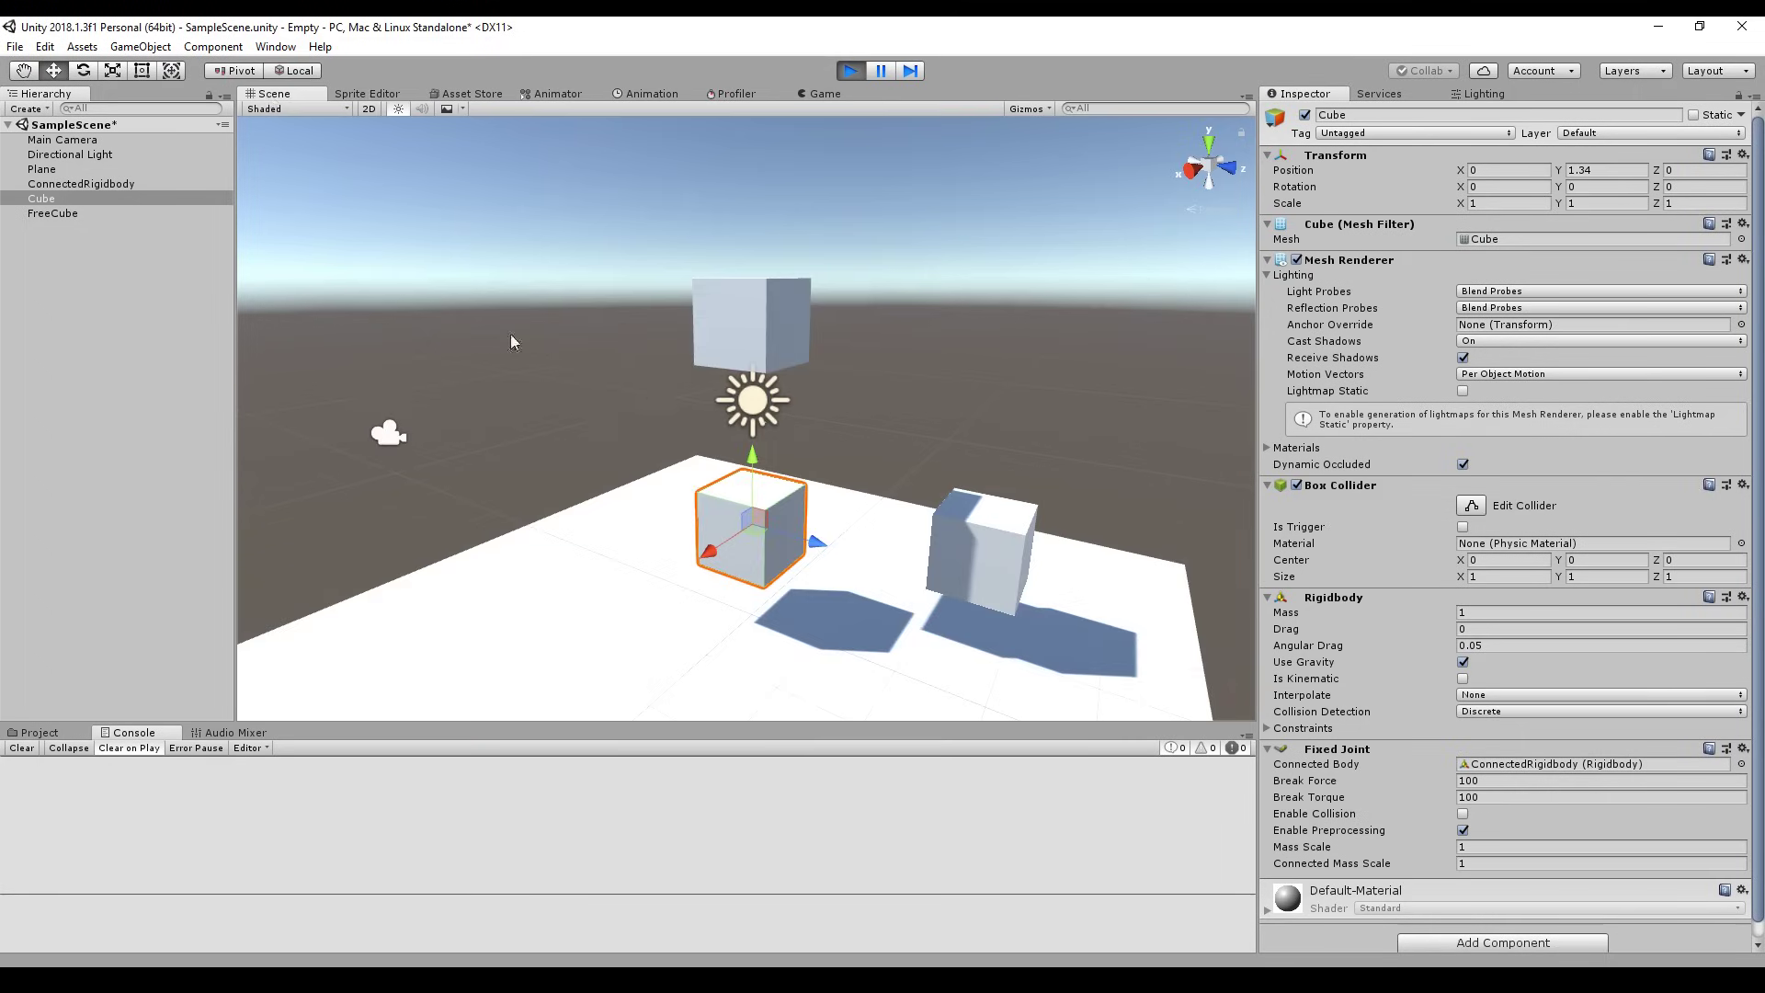
{"action": "left_click", "coordinate": [962, 582]}
{"action": "left_click", "coordinate": [755, 336]}
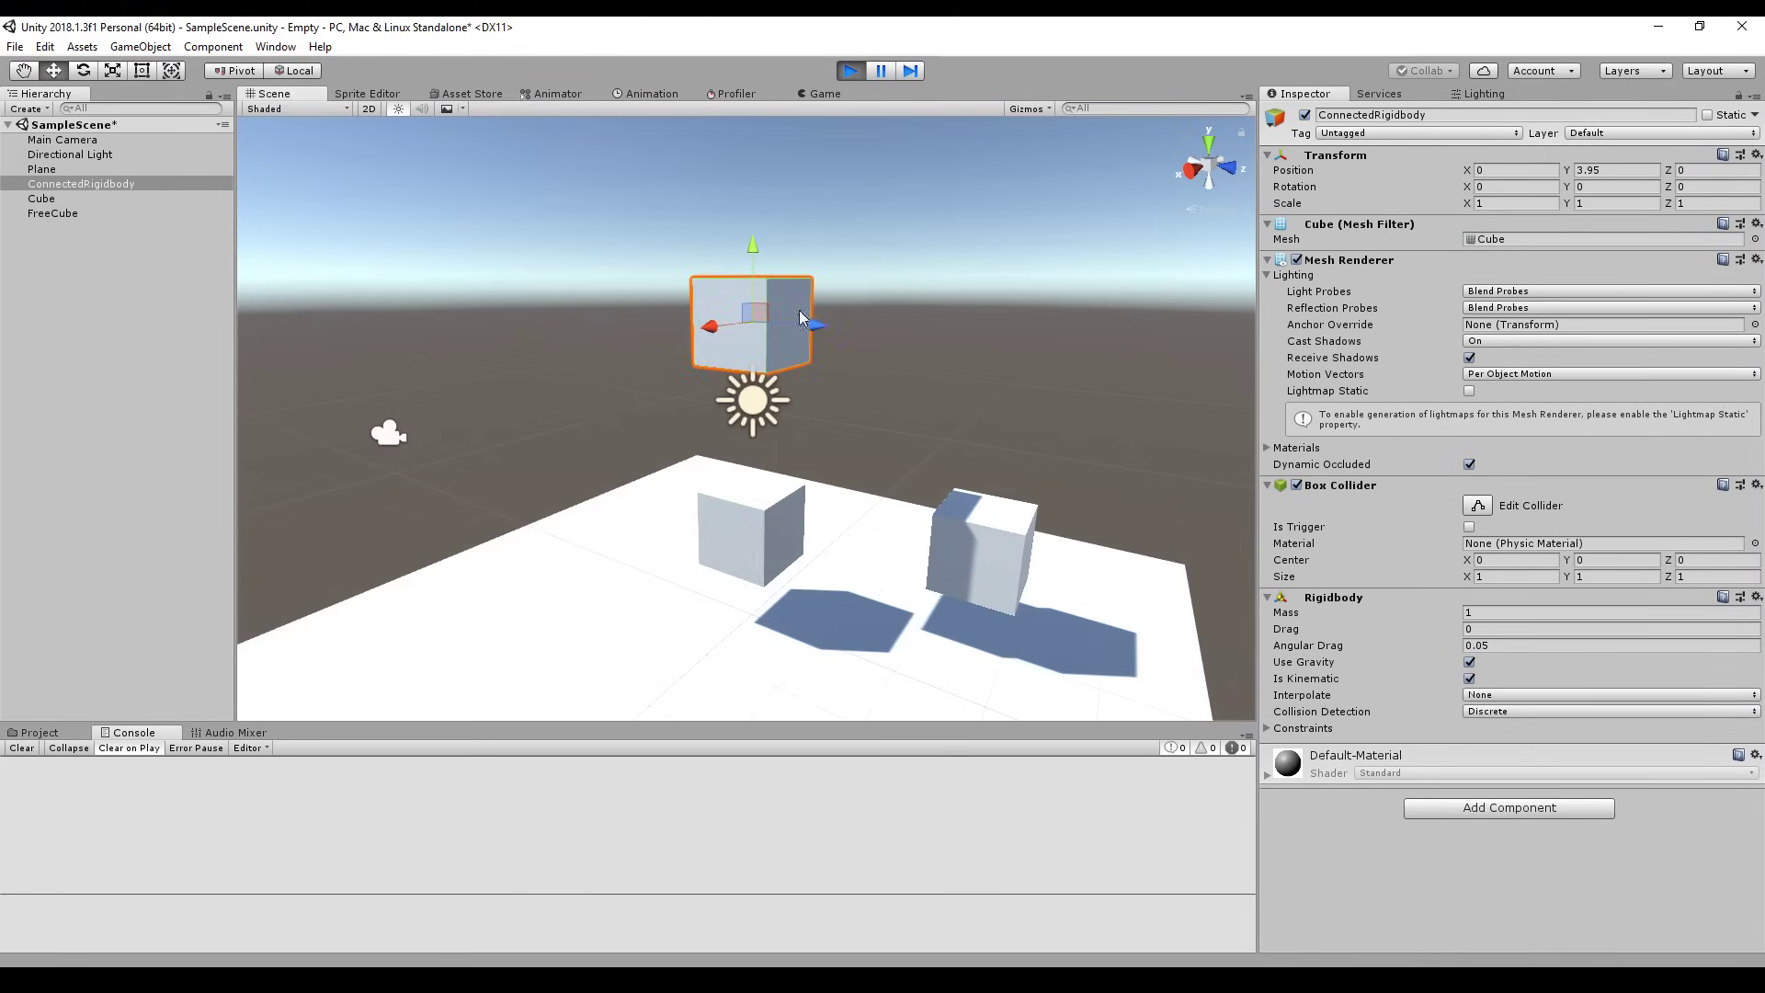
{"action": "left_click_drag", "start_coordinate": [819, 323], "coordinate": [802, 341]}
{"action": "left_click", "coordinate": [977, 561]}
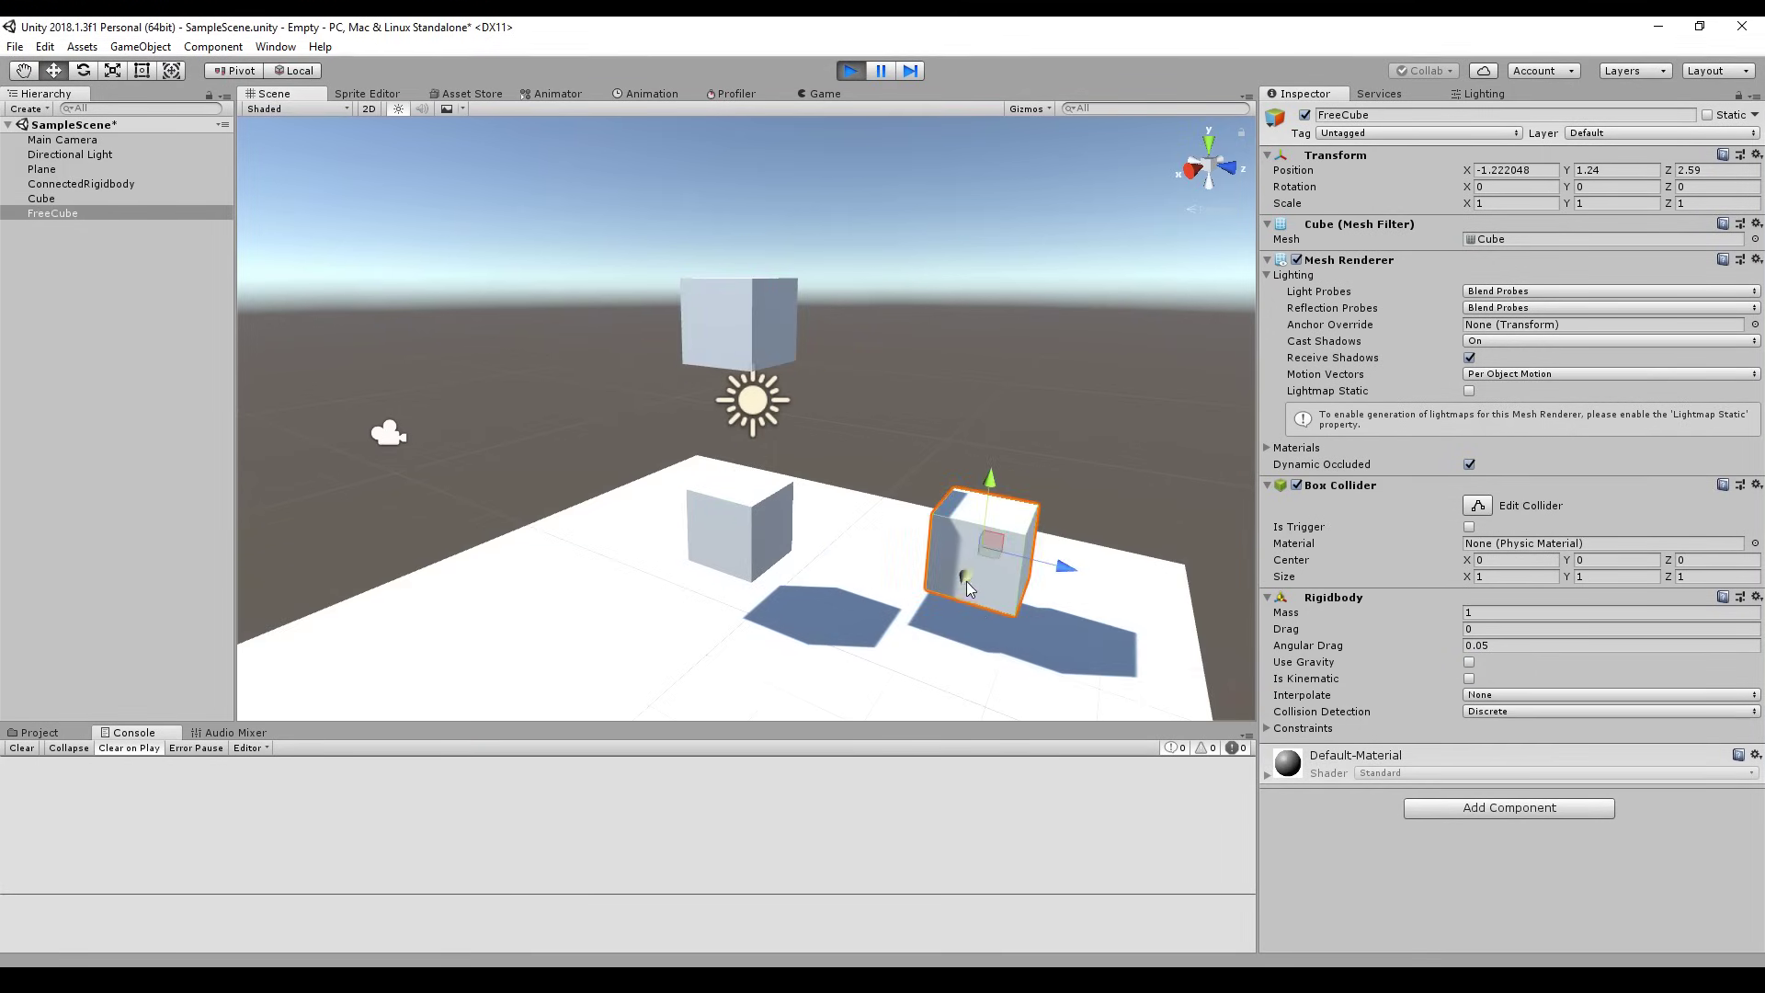
{"action": "left_click_drag", "start_coordinate": [1096, 622], "coordinate": [622, 531]}
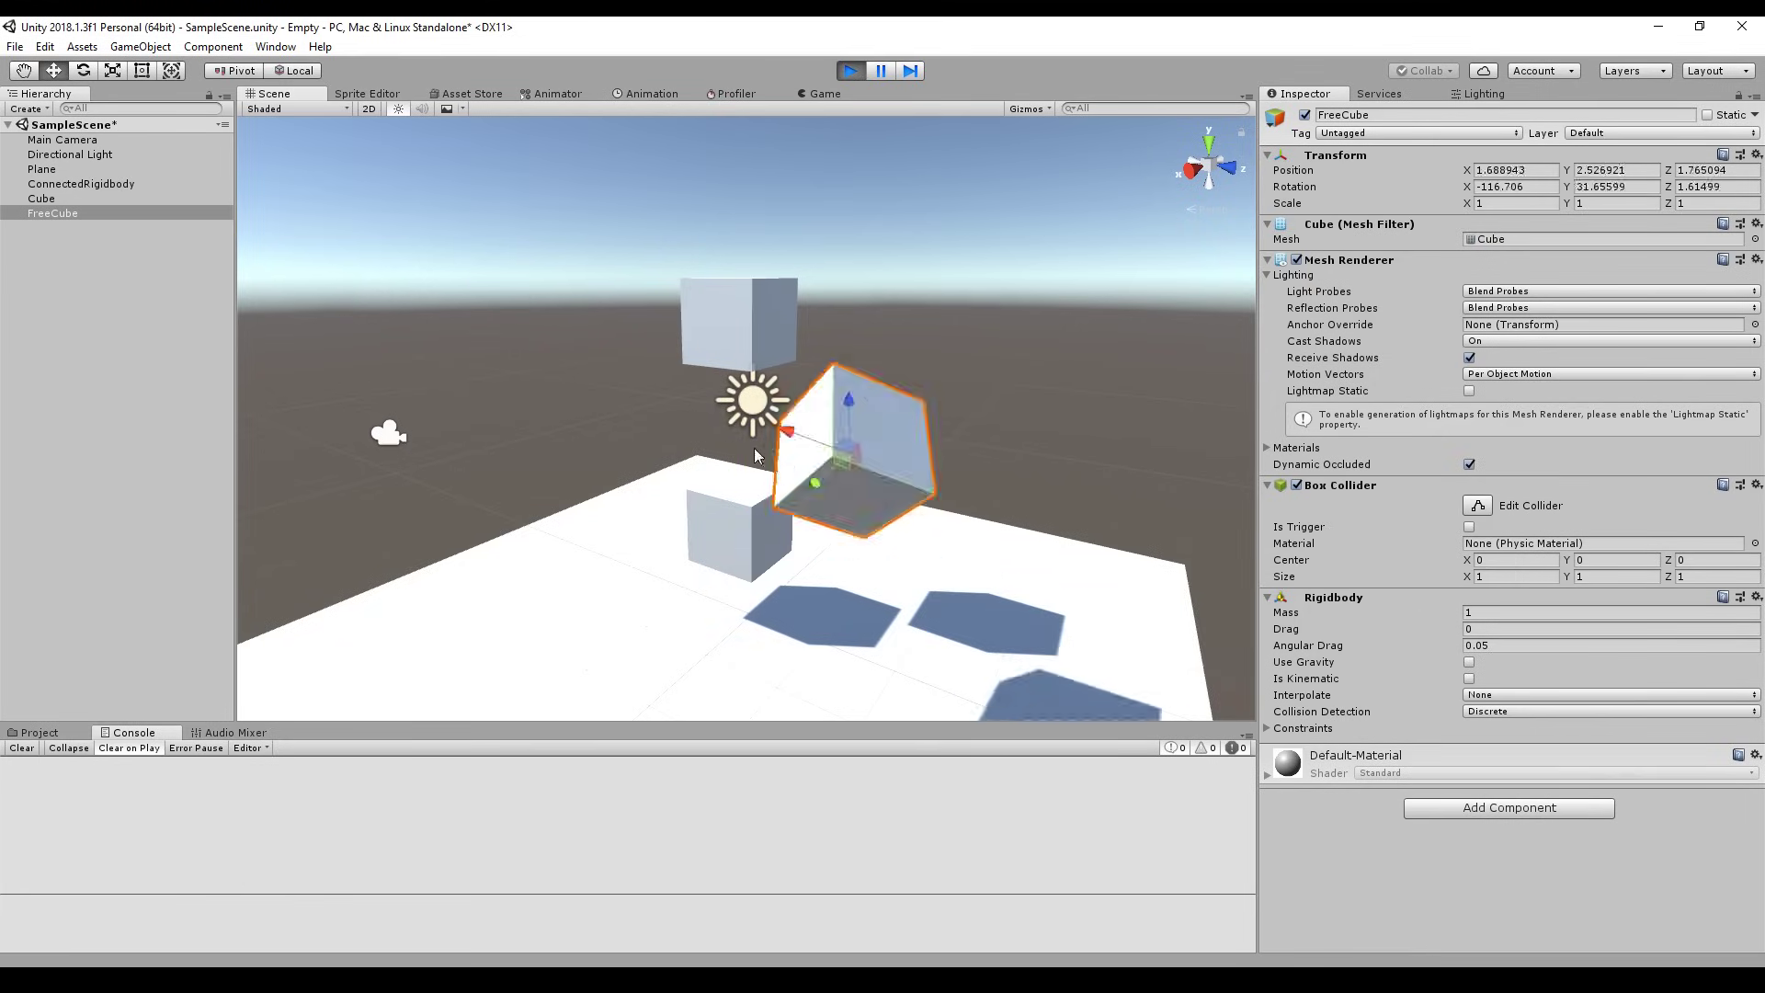
{"action": "left_click", "coordinate": [848, 70]}
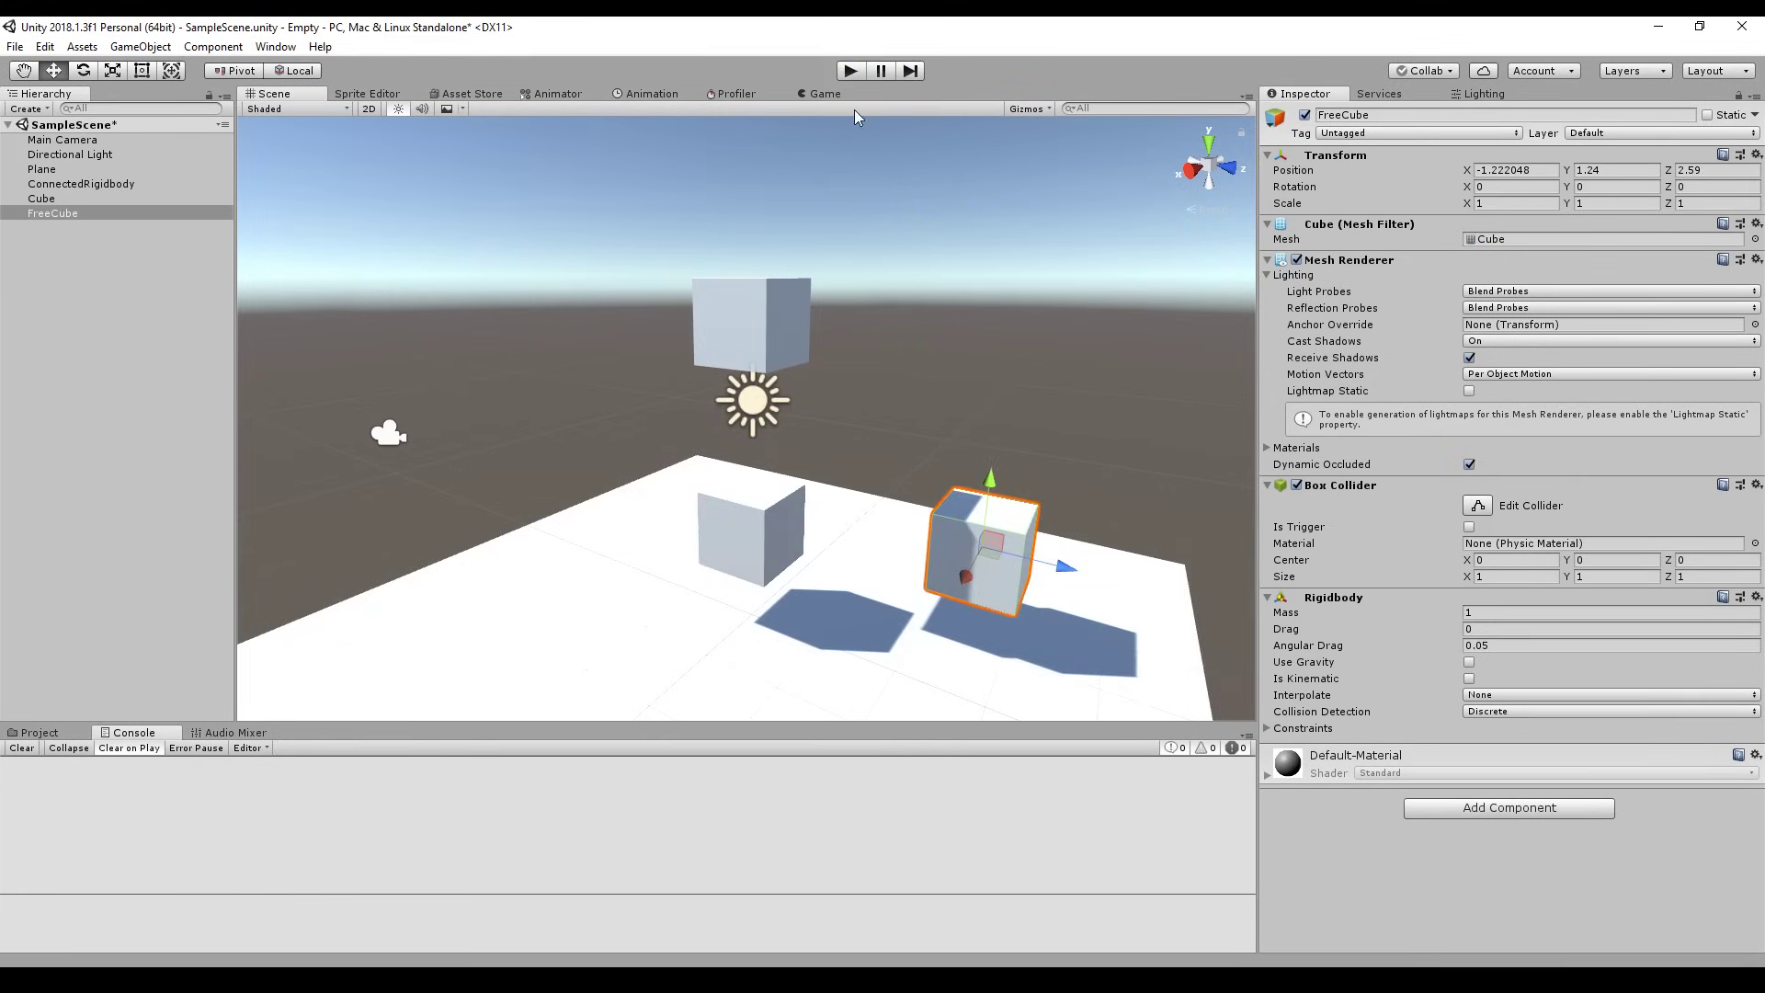
- Set the lower cube's Fixed Joint Break Force and Break Torque to 10, and start play mode
{"action": "left_click", "coordinate": [63, 196]}
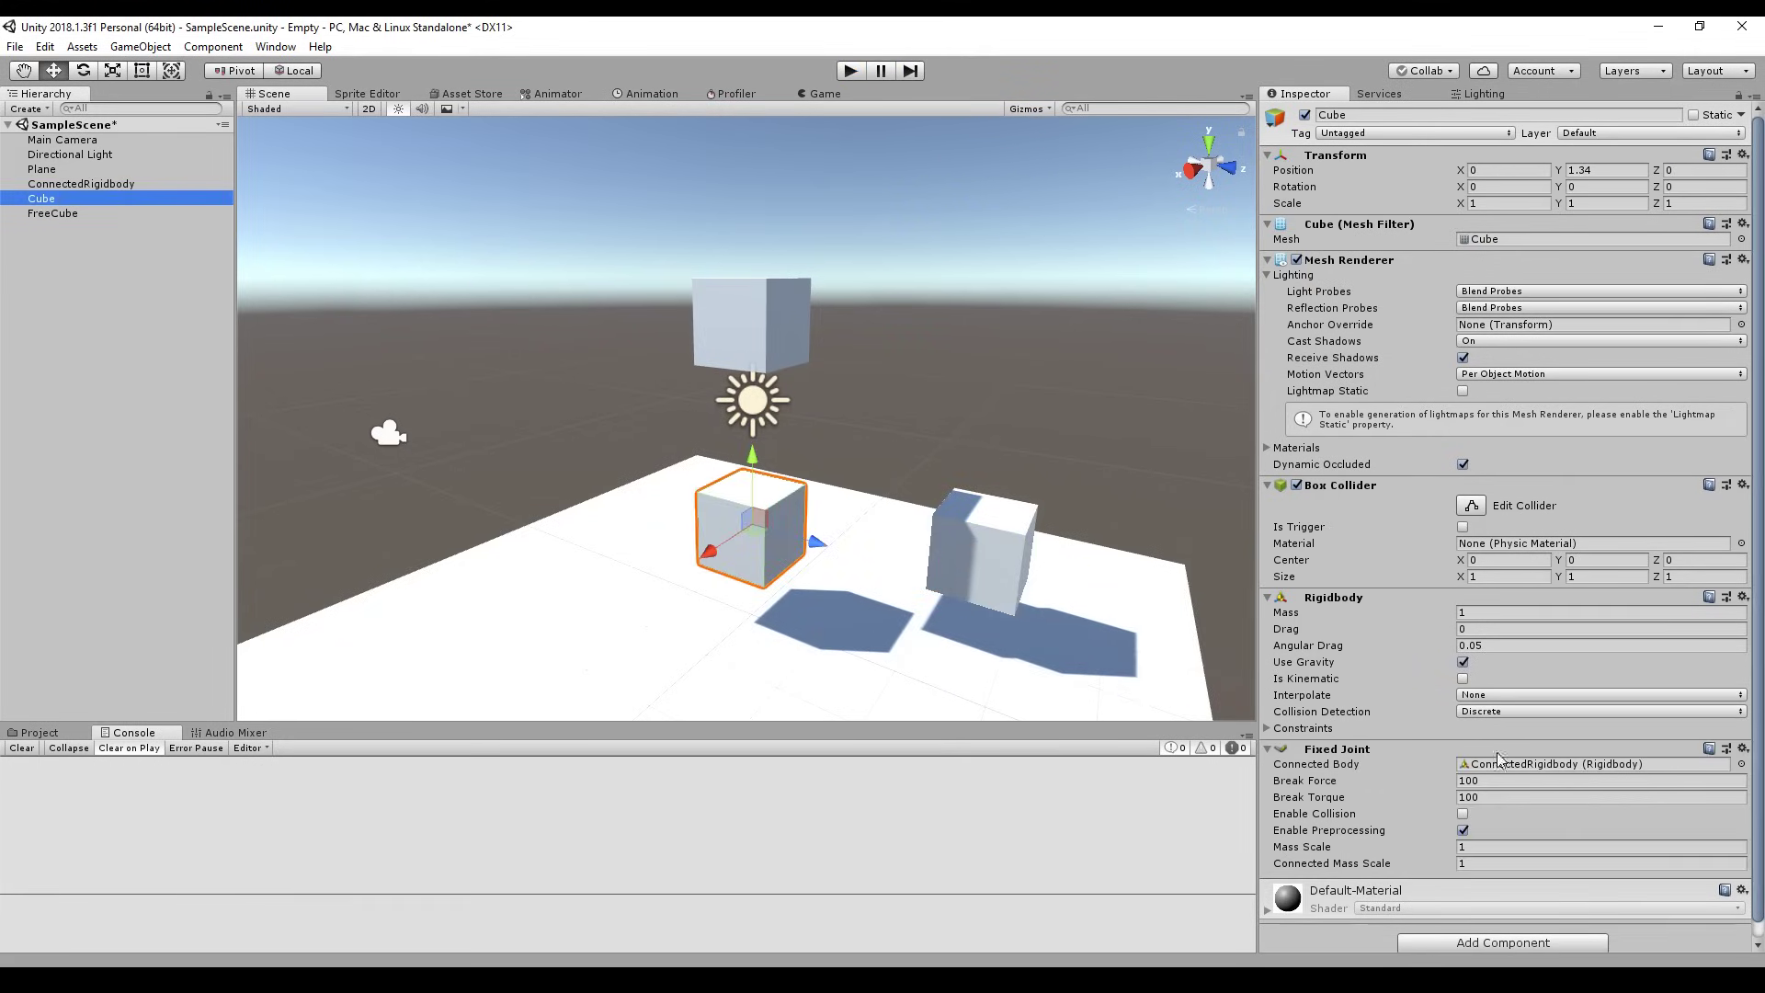
{"action": "left_click", "coordinate": [1409, 780]}
{"action": "type", "text": "10"}
{"action": "key", "text": "Tab"}
{"action": "type", "text": "10"}
{"action": "left_click", "coordinate": [851, 70]}
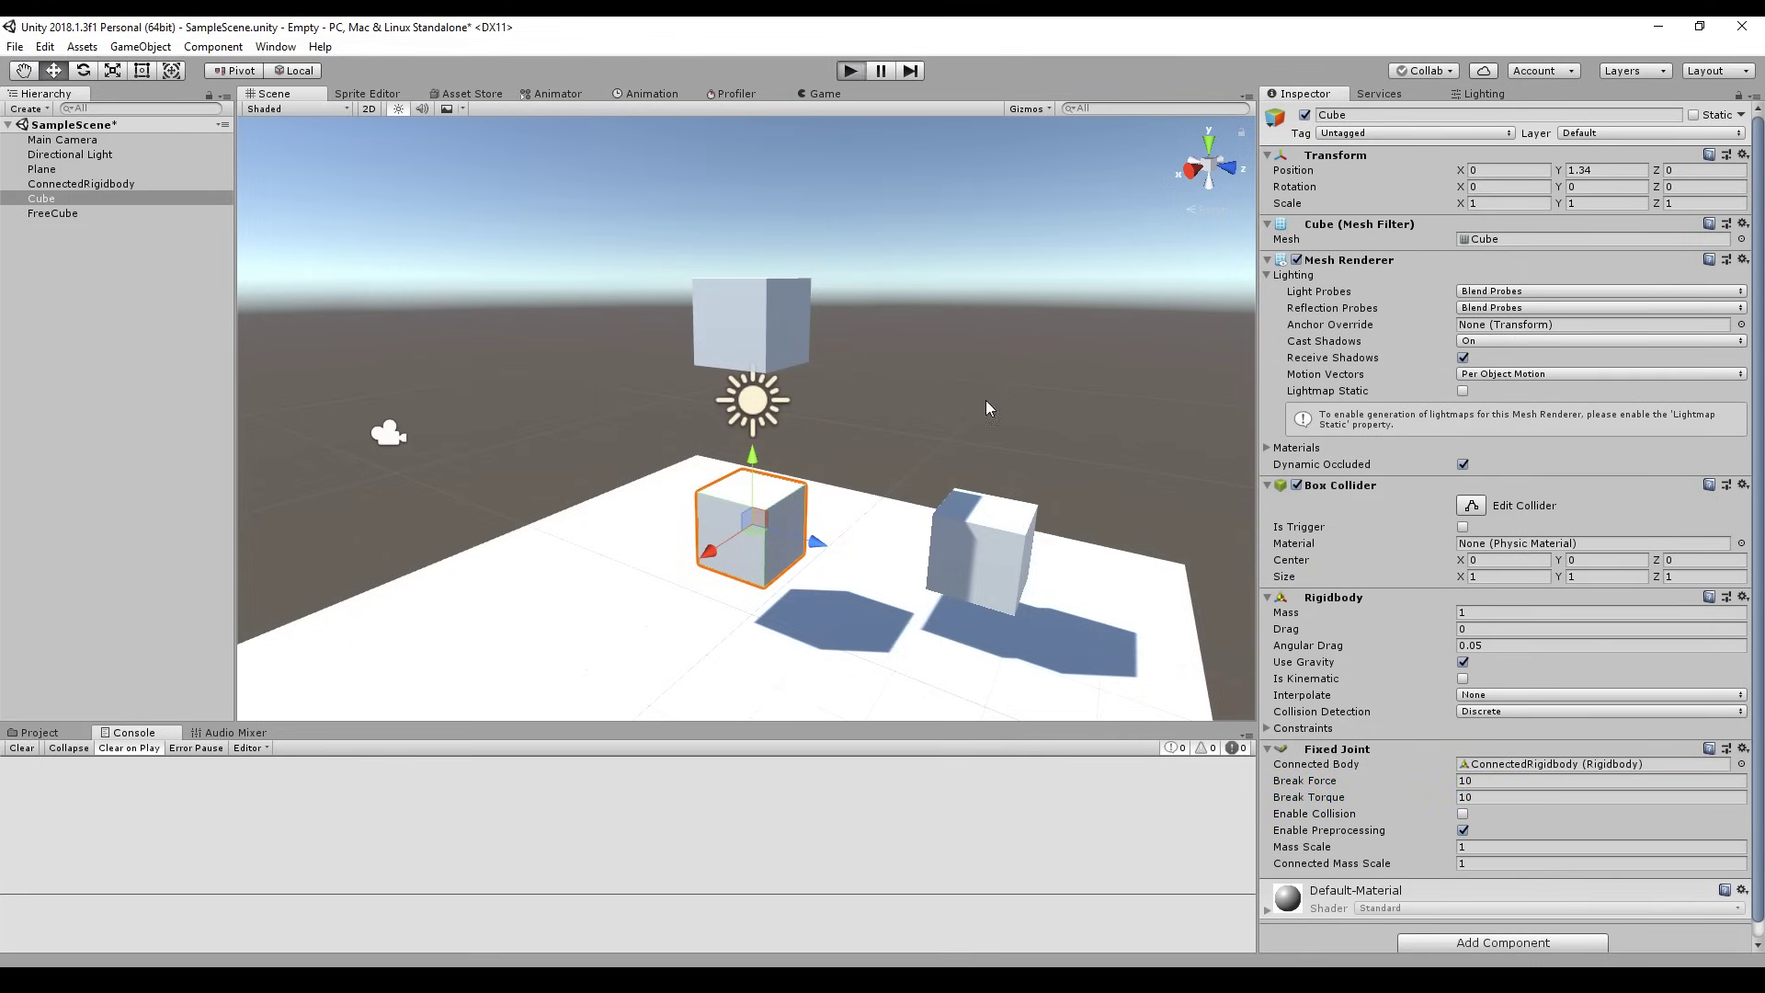
- Push FreeCube into the jointed cube, inspect Cube's components to check whether the Fixed Joint broke, and exit play mode
{"action": "left_click", "coordinate": [273, 94]}
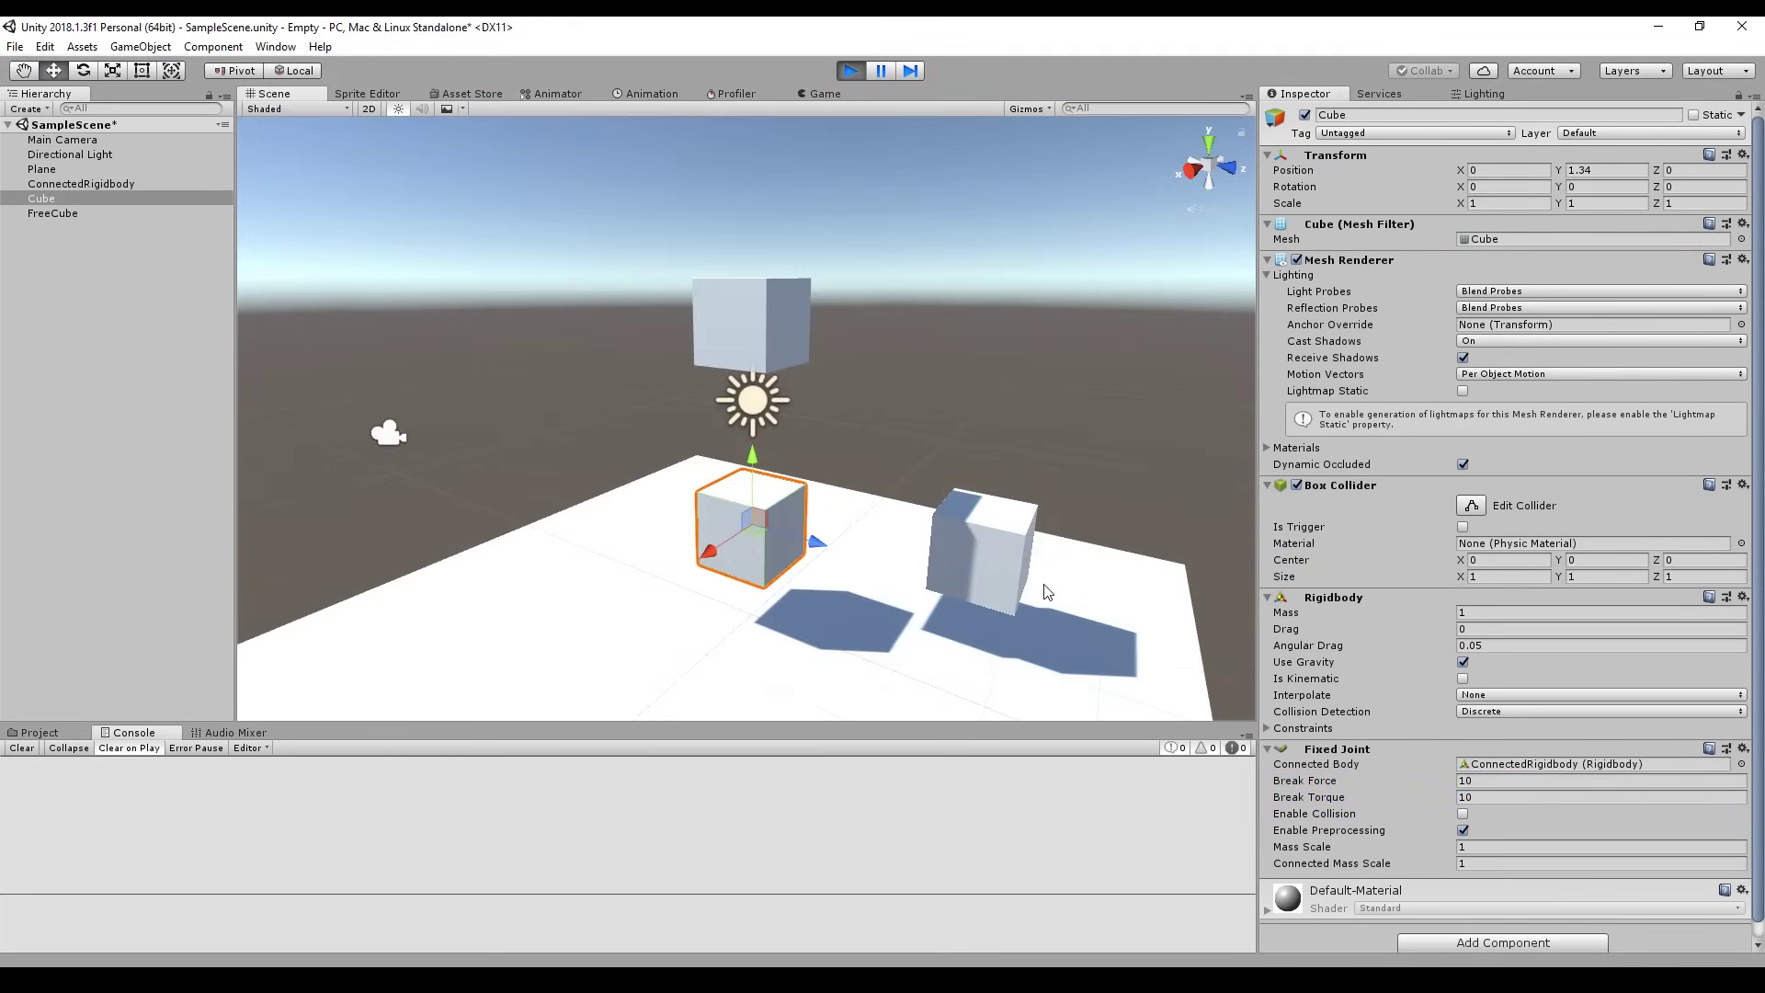
{"action": "left_click", "coordinate": [1047, 588]}
{"action": "left_click_drag", "start_coordinate": [1077, 585], "coordinate": [746, 558]}
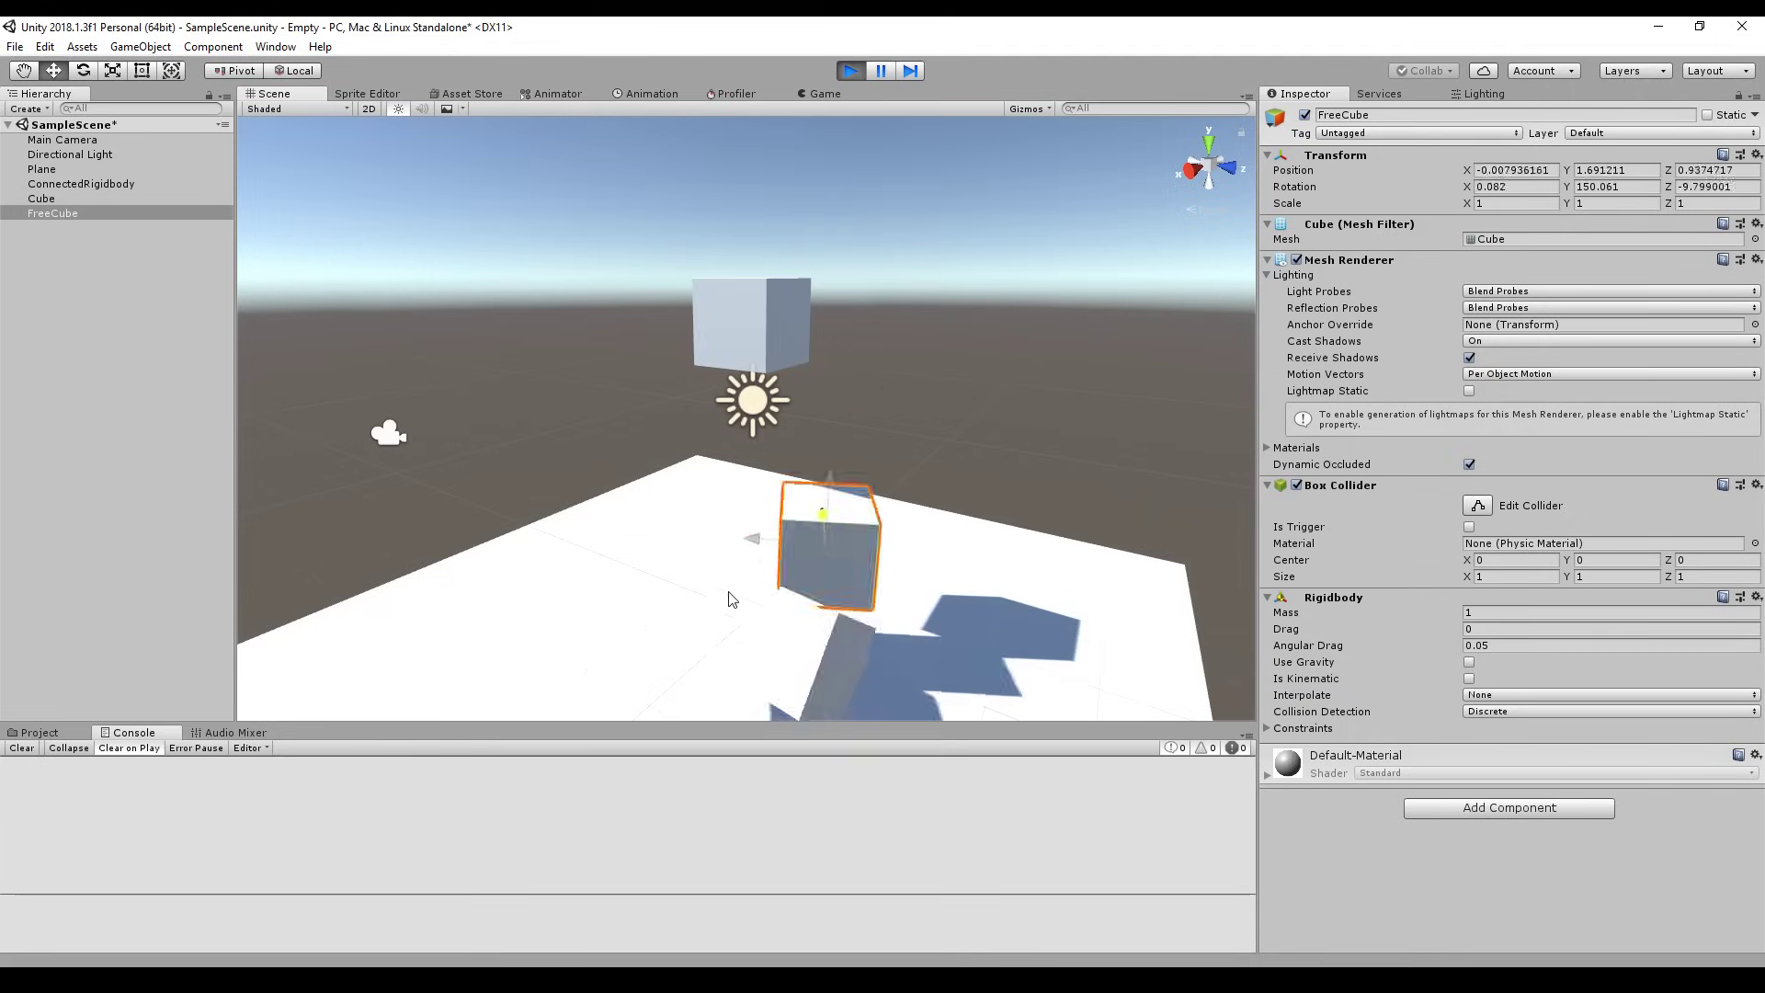
{"action": "left_click", "coordinate": [57, 198]}
{"action": "left_click", "coordinate": [37, 183]}
{"action": "left_click", "coordinate": [42, 198]}
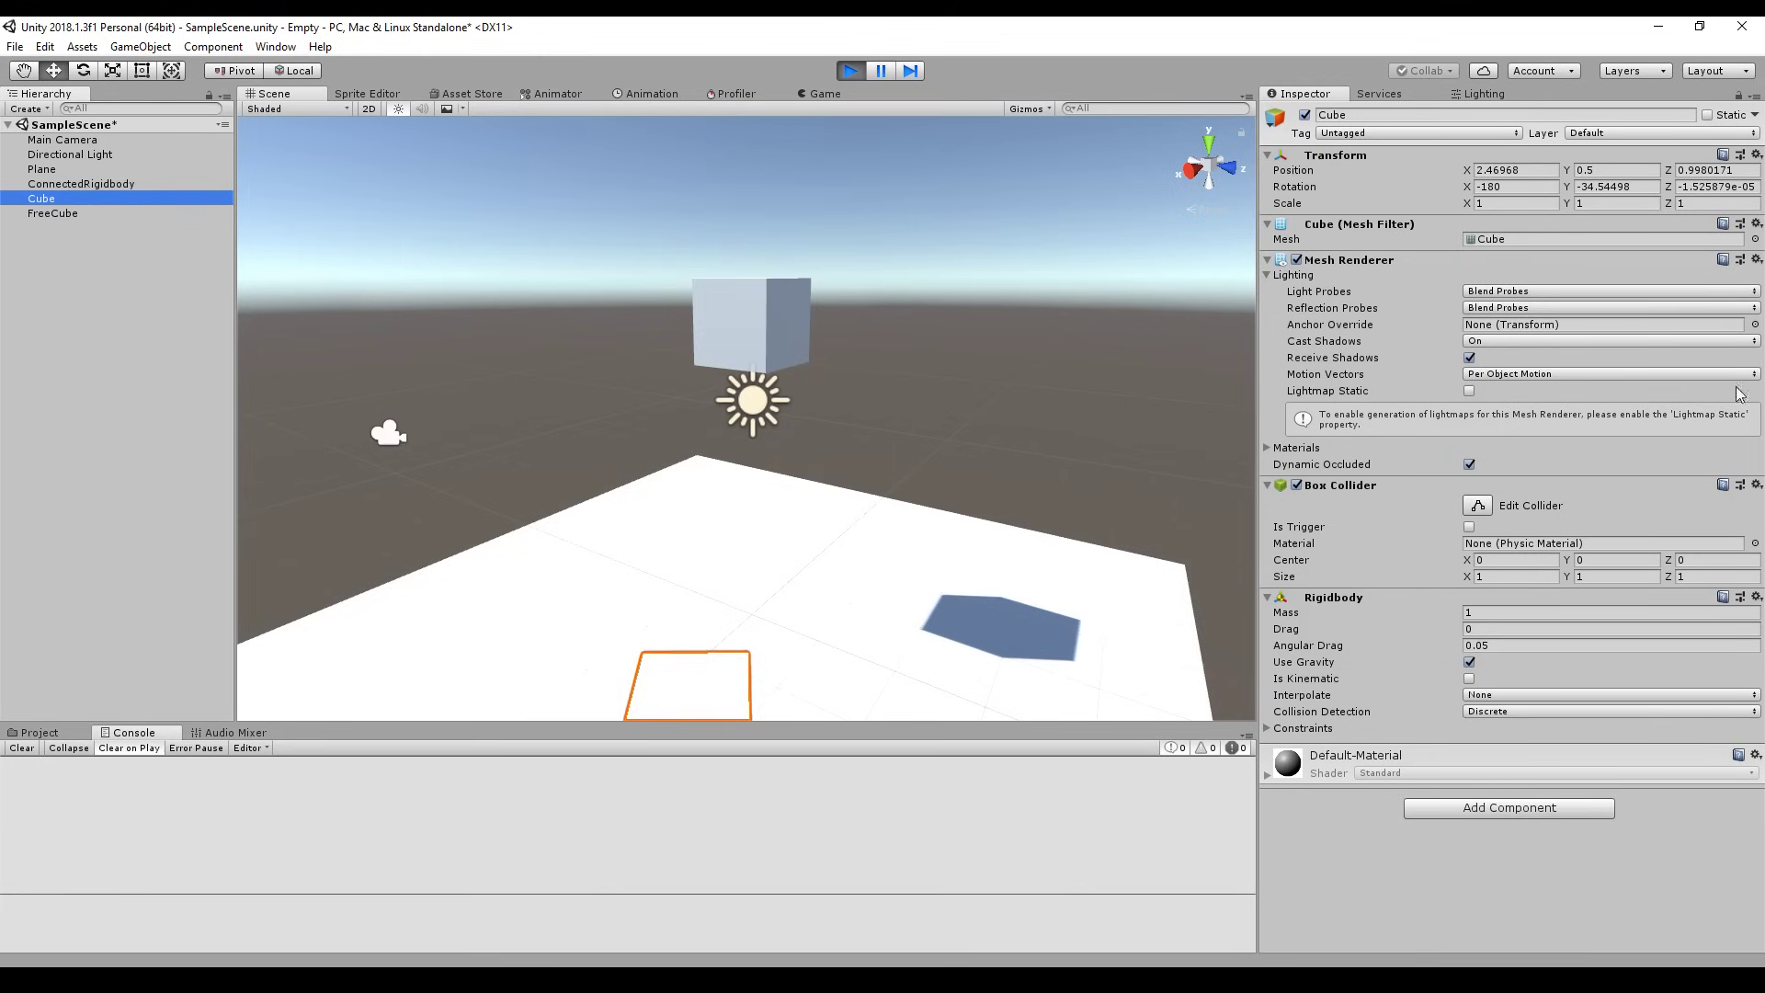
{"action": "key", "text": "ctrl+p"}
- Add a Spring Joint component to the lower cube and assign ConnectedRigidbody as its Connected Body
{"action": "left_click", "coordinate": [1443, 807]}
{"action": "type", "text": "spring"}
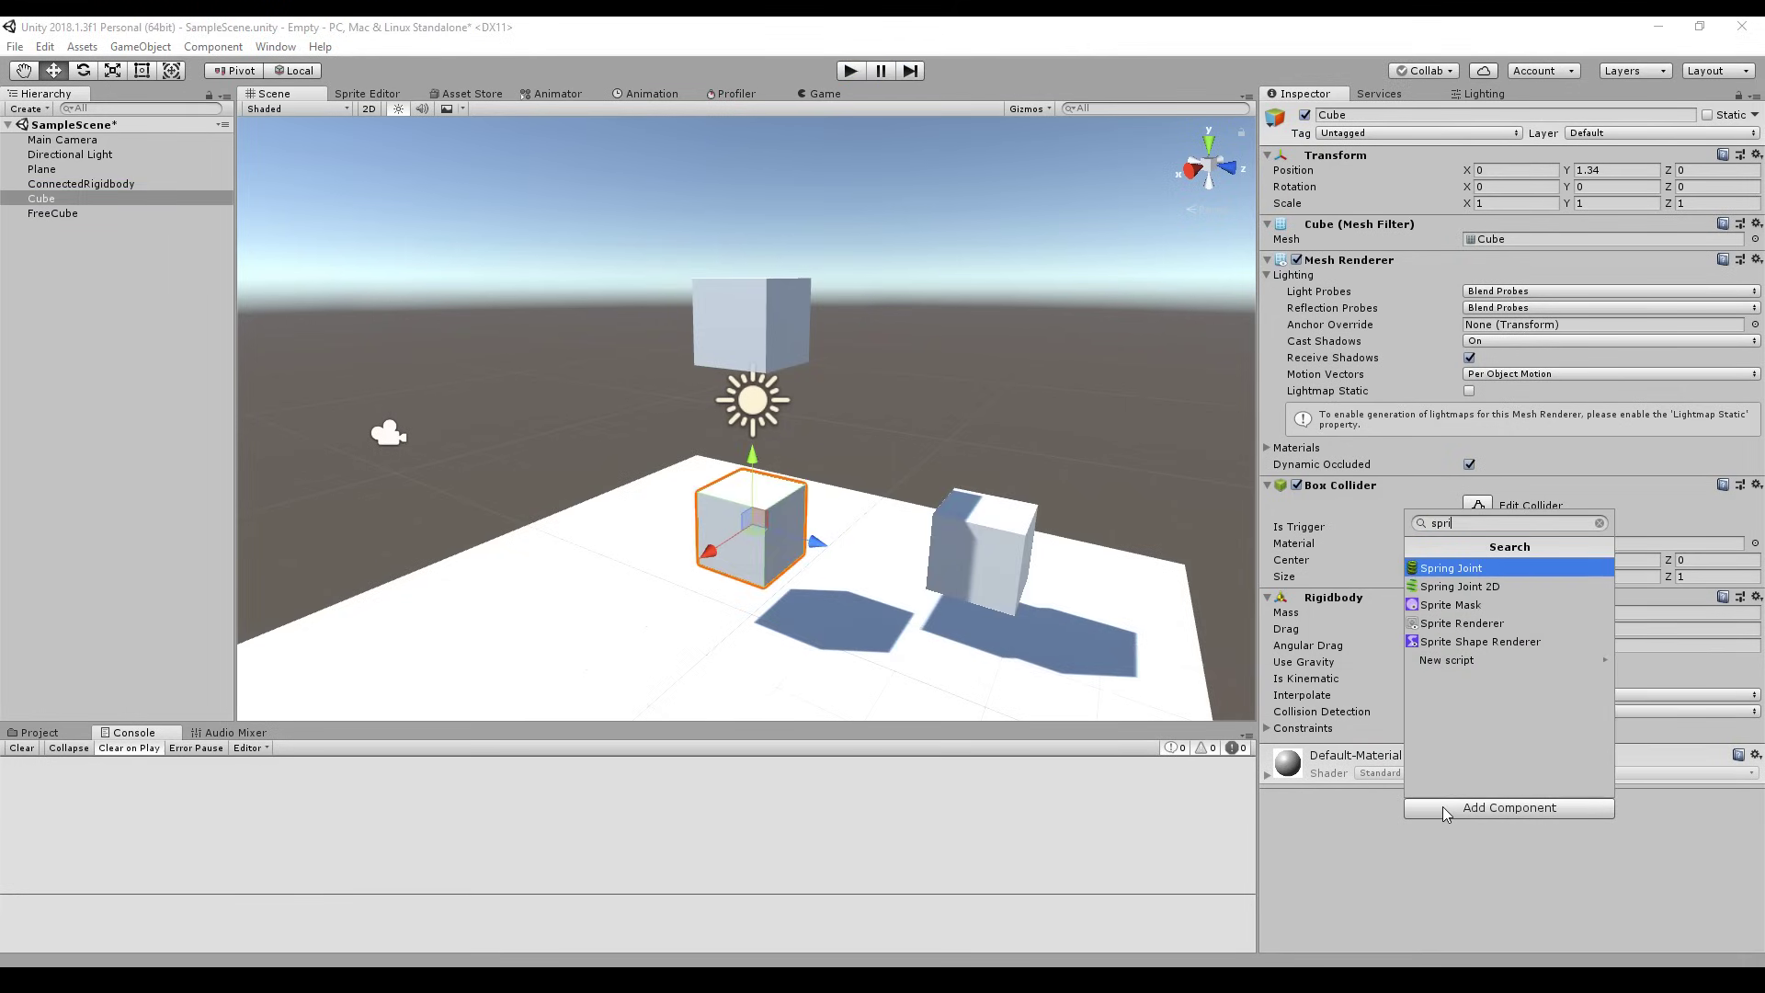
{"action": "key", "text": "Return"}
{"action": "scroll", "coordinate": [1001, 530], "scroll_direction": "down", "scroll_amount": 3}
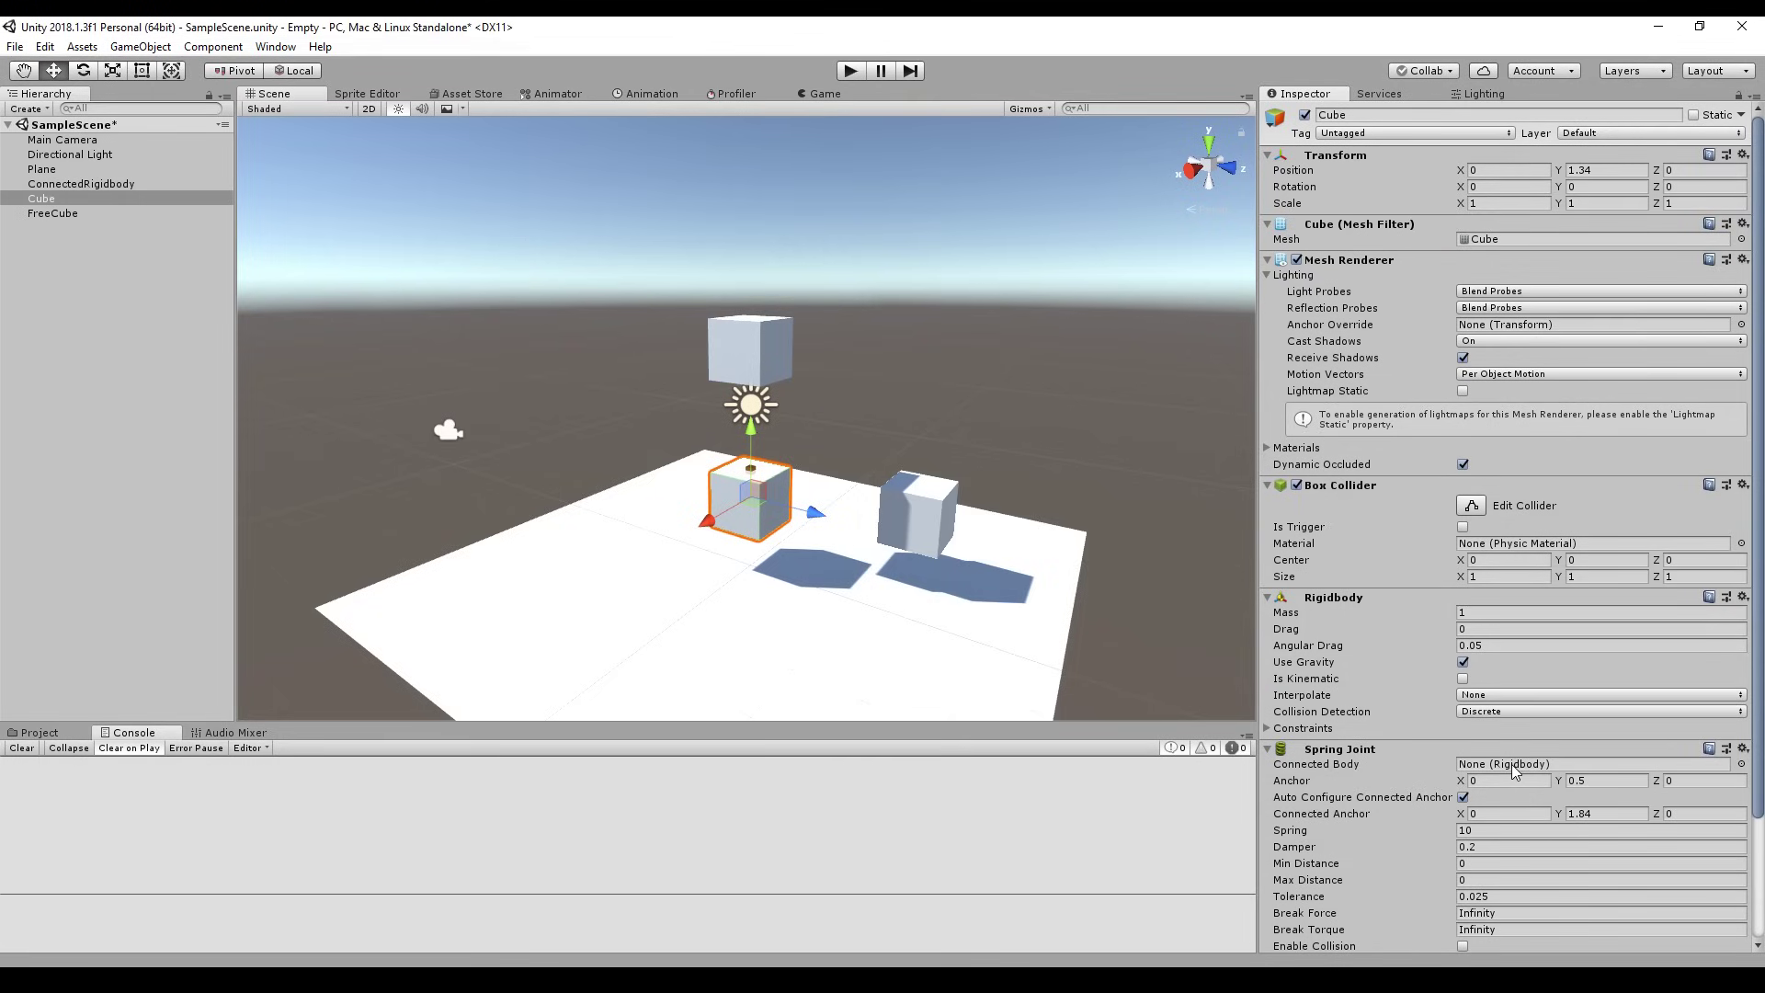
{"action": "left_click_drag", "start_coordinate": [79, 184], "coordinate": [1496, 772]}
- Move the Plane along its Z axis to about -15.46, clear of the cubes, and reselect the lower cube
{"action": "left_click", "coordinate": [589, 579]}
{"action": "left_click_drag", "start_coordinate": [827, 599], "coordinate": [185, 372]}
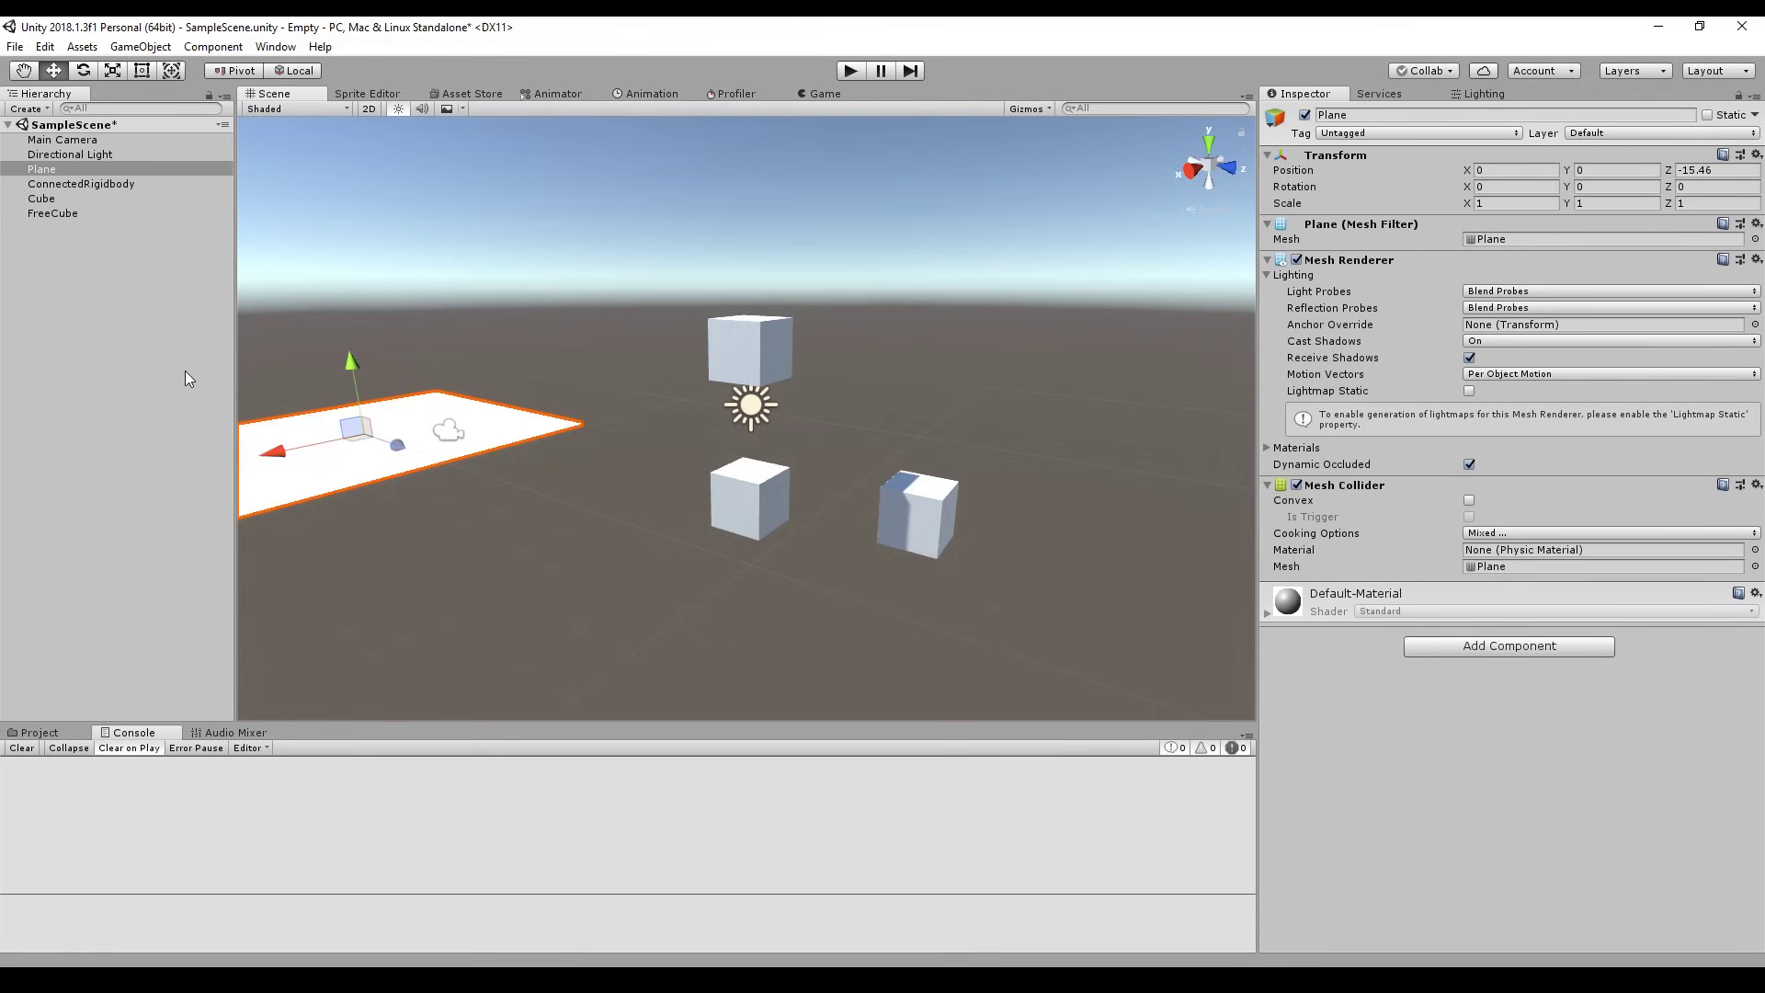
{"action": "left_click", "coordinate": [724, 487]}
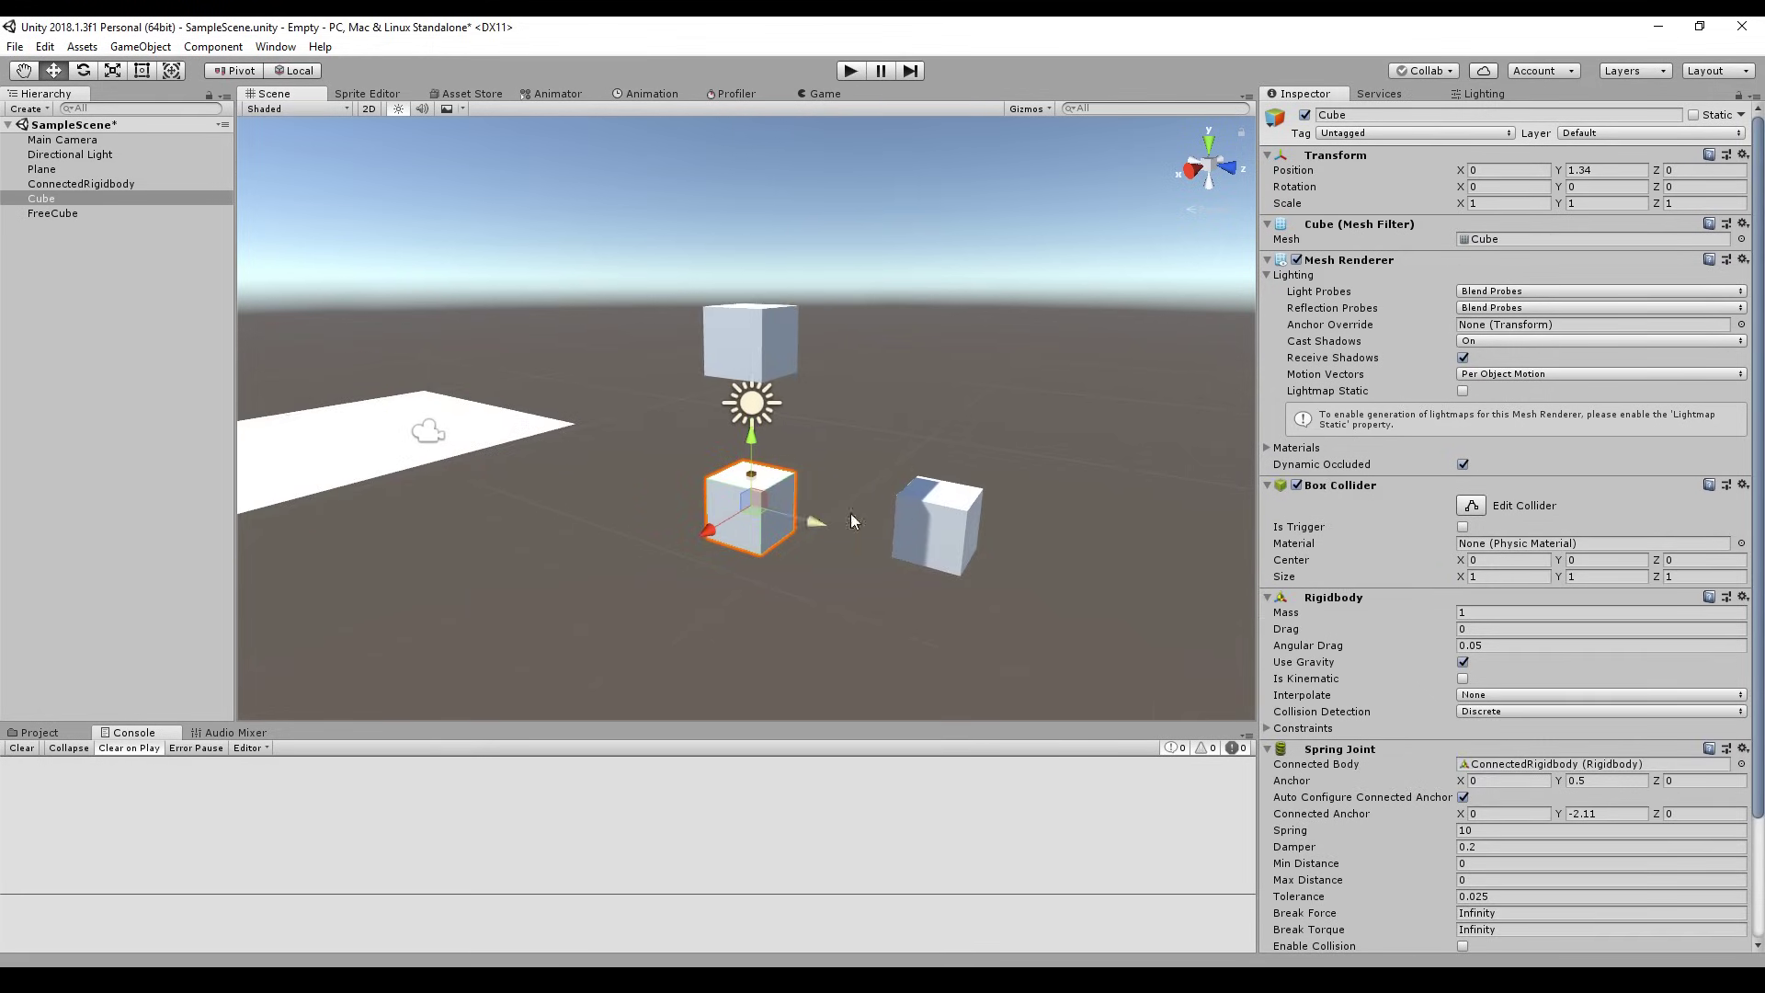
{"action": "key", "text": "f"}
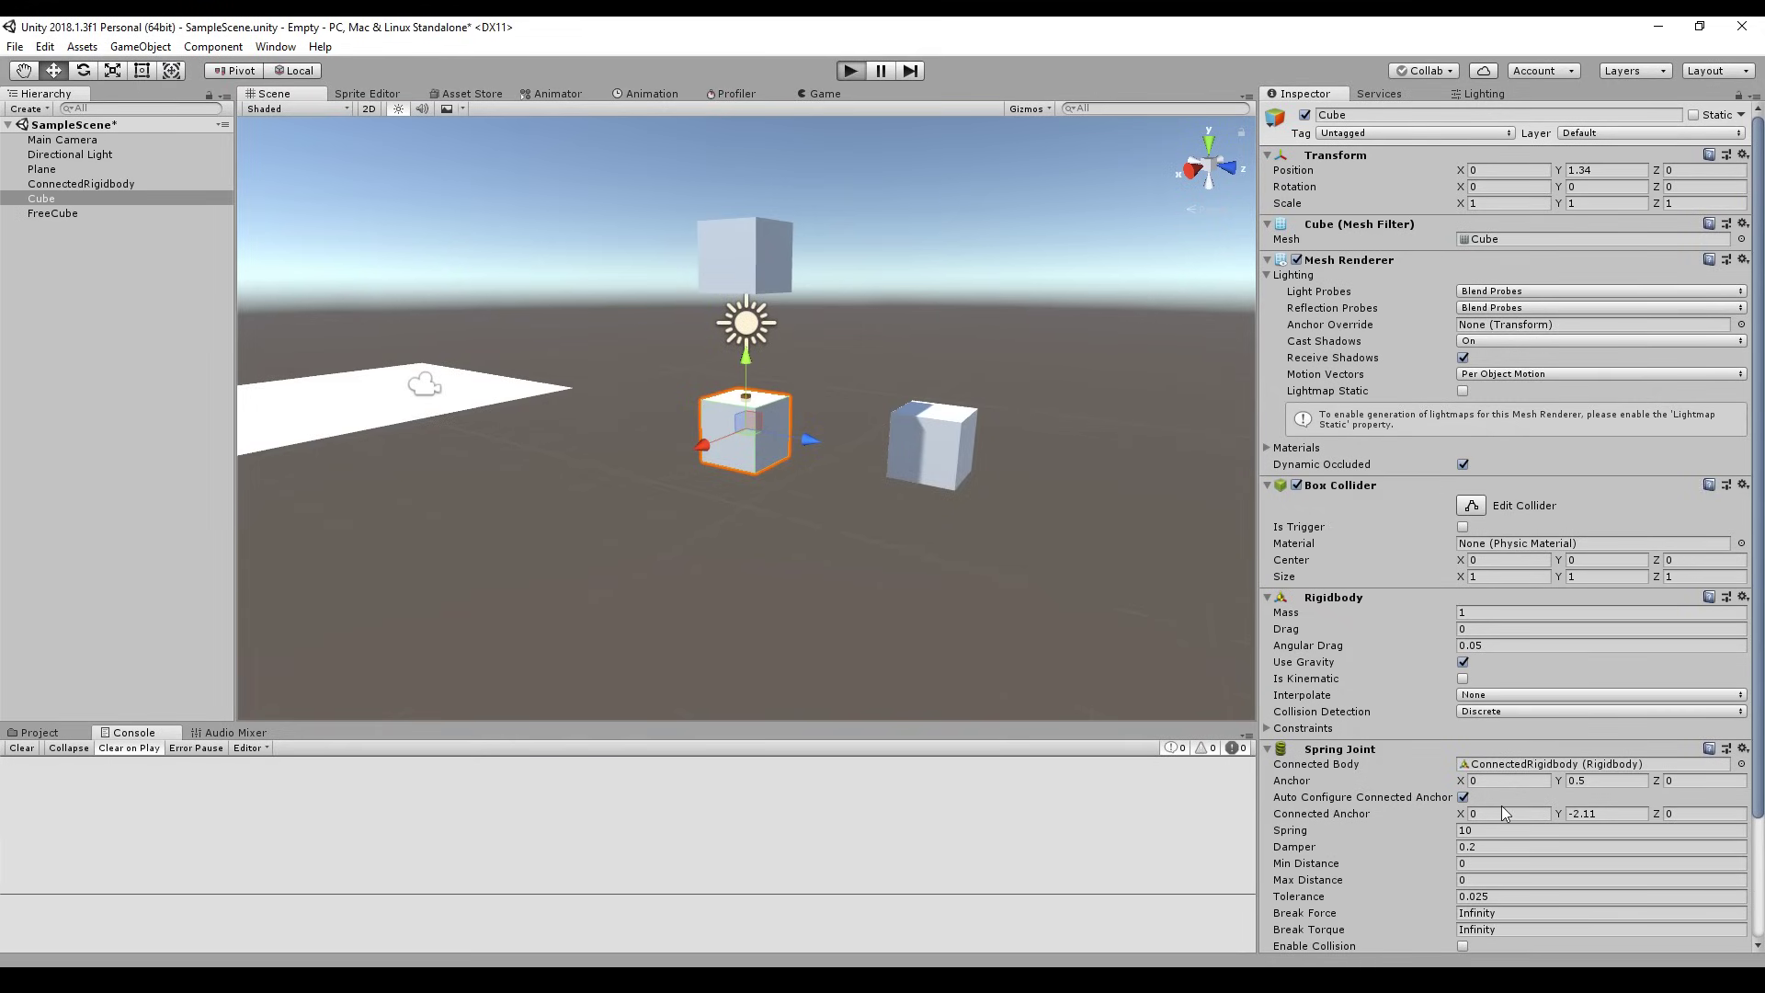
- Start play mode and pull the lower cube along its Z axis in the scene to test the Spring Joint
{"action": "key", "text": "ctrl+p"}
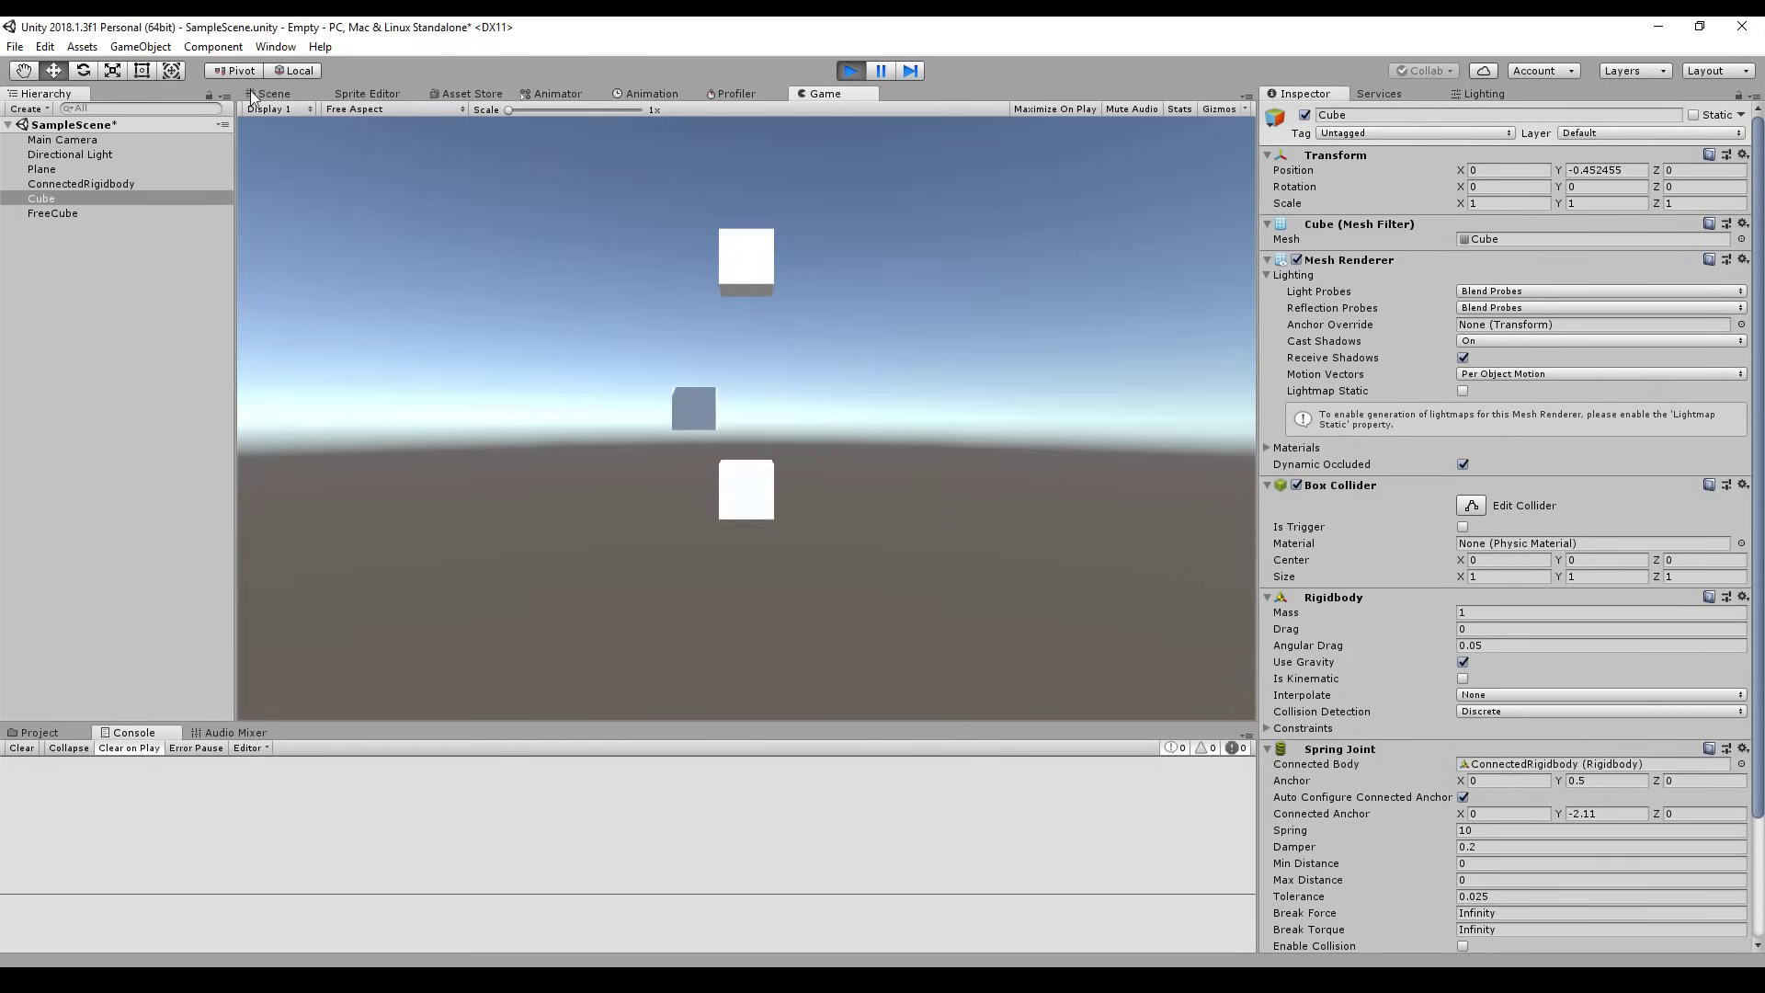
{"action": "left_click", "coordinate": [254, 95]}
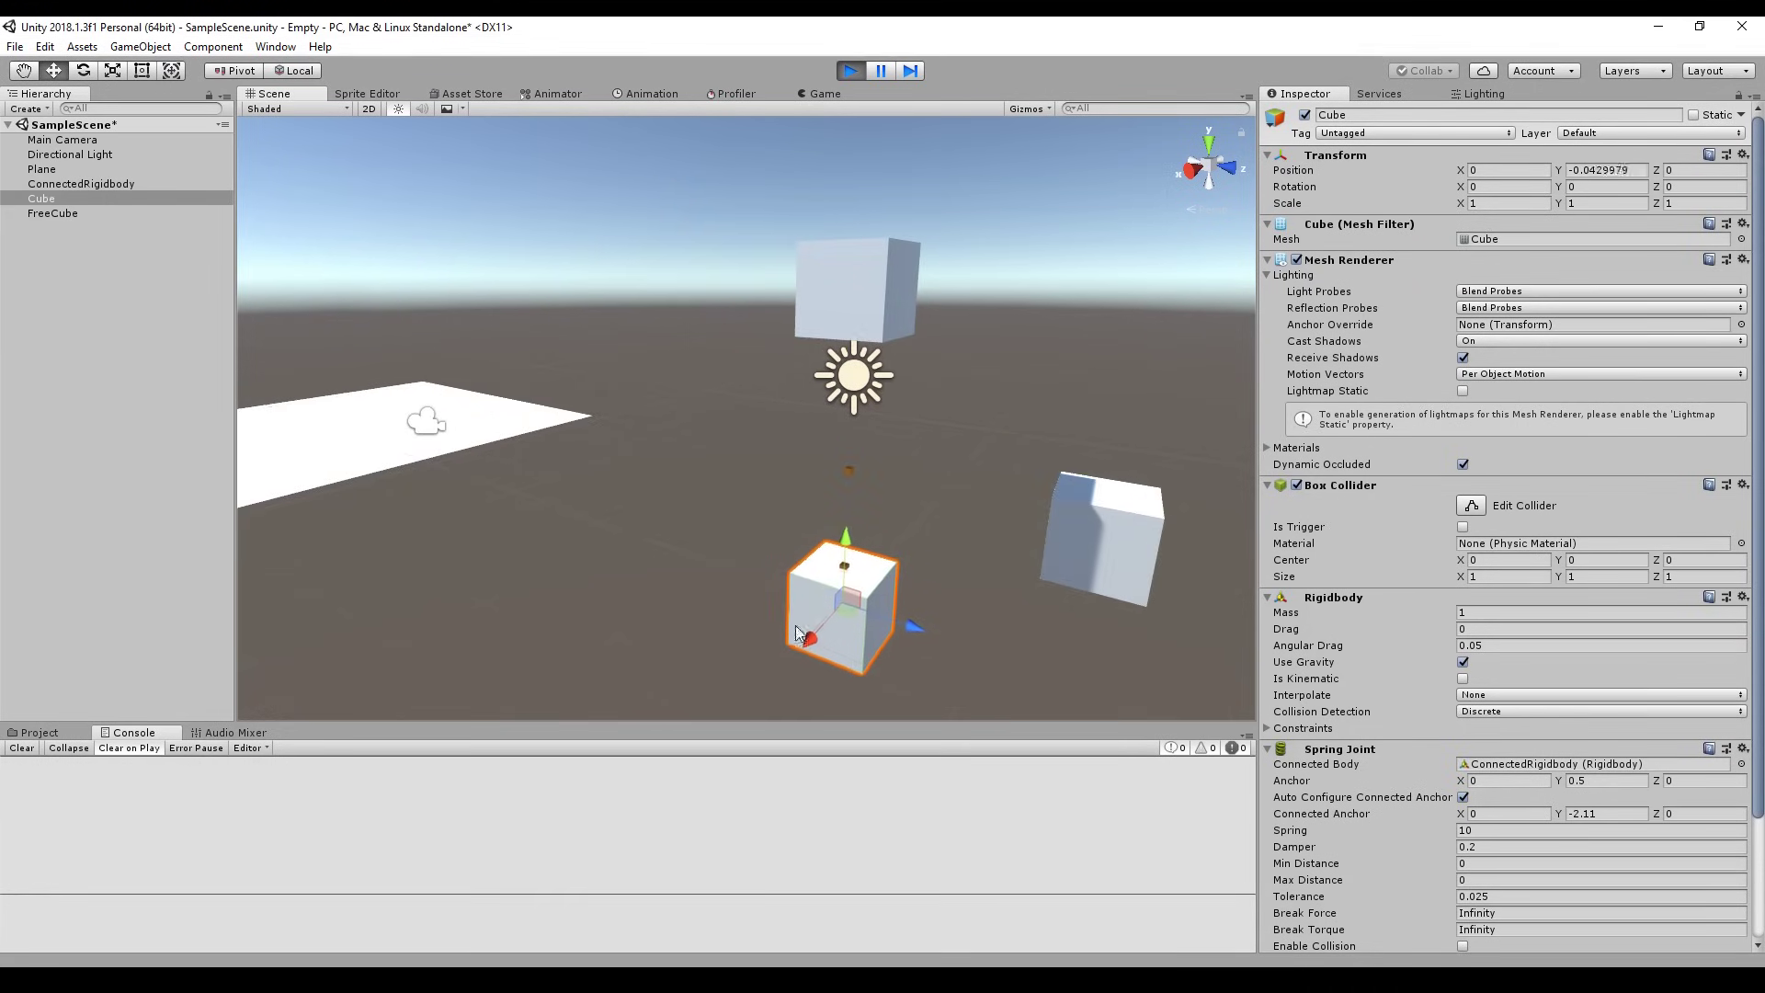
{"action": "scroll", "coordinate": [882, 574], "scroll_direction": "up", "scroll_amount": 3}
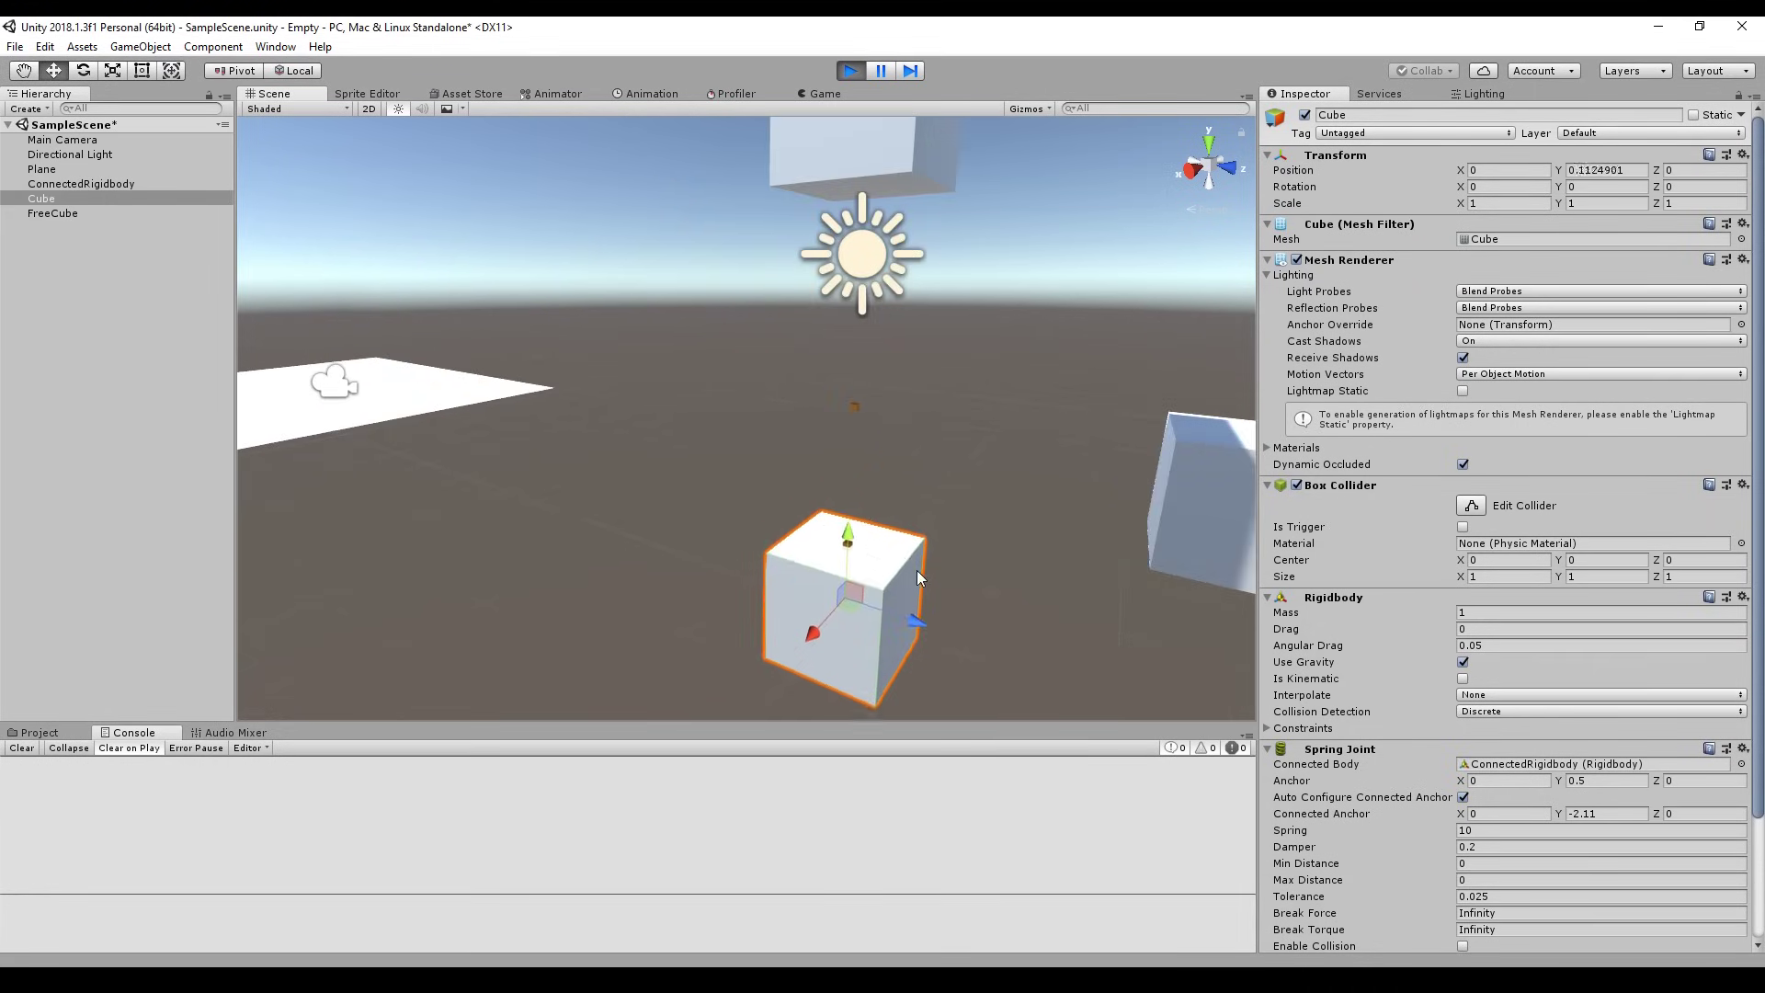
{"action": "left_click_drag", "start_coordinate": [918, 621], "coordinate": [857, 514]}
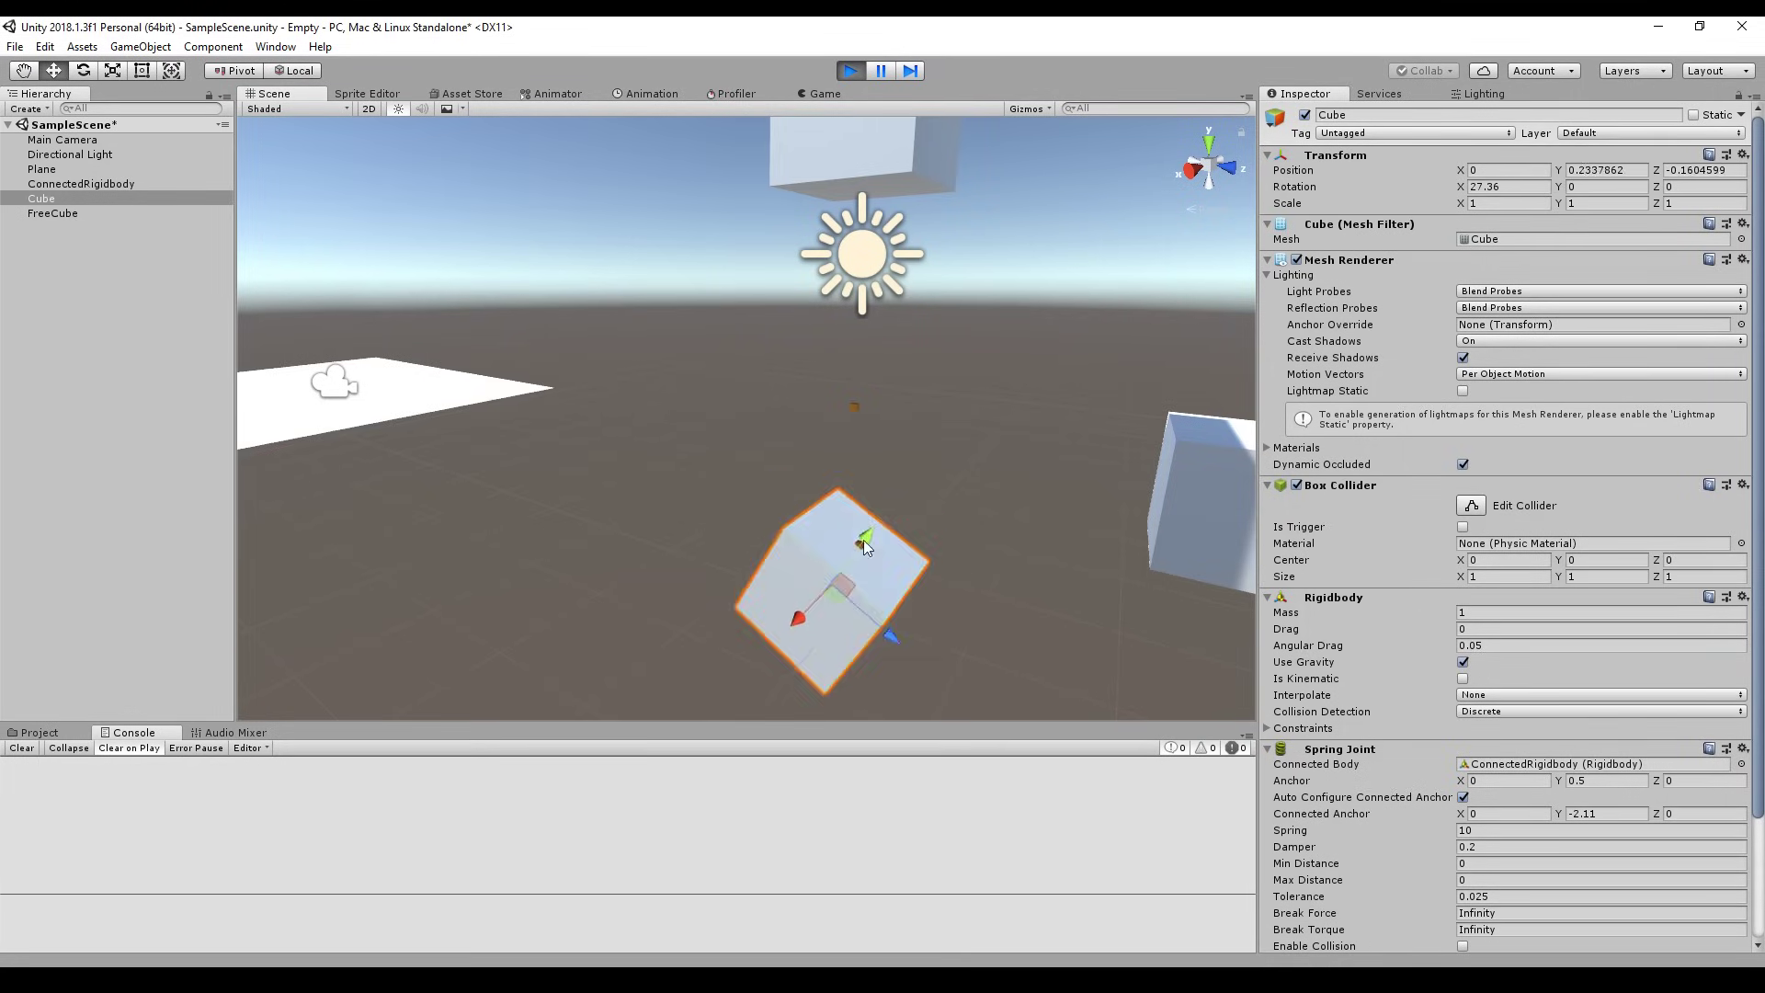
- Set the Spring Joint's Anchor Y to 0 in play mode and watch how the lower cube rotates around its anchor
{"action": "left_click", "coordinate": [1601, 778]}
{"action": "left_click", "coordinate": [1464, 797]}
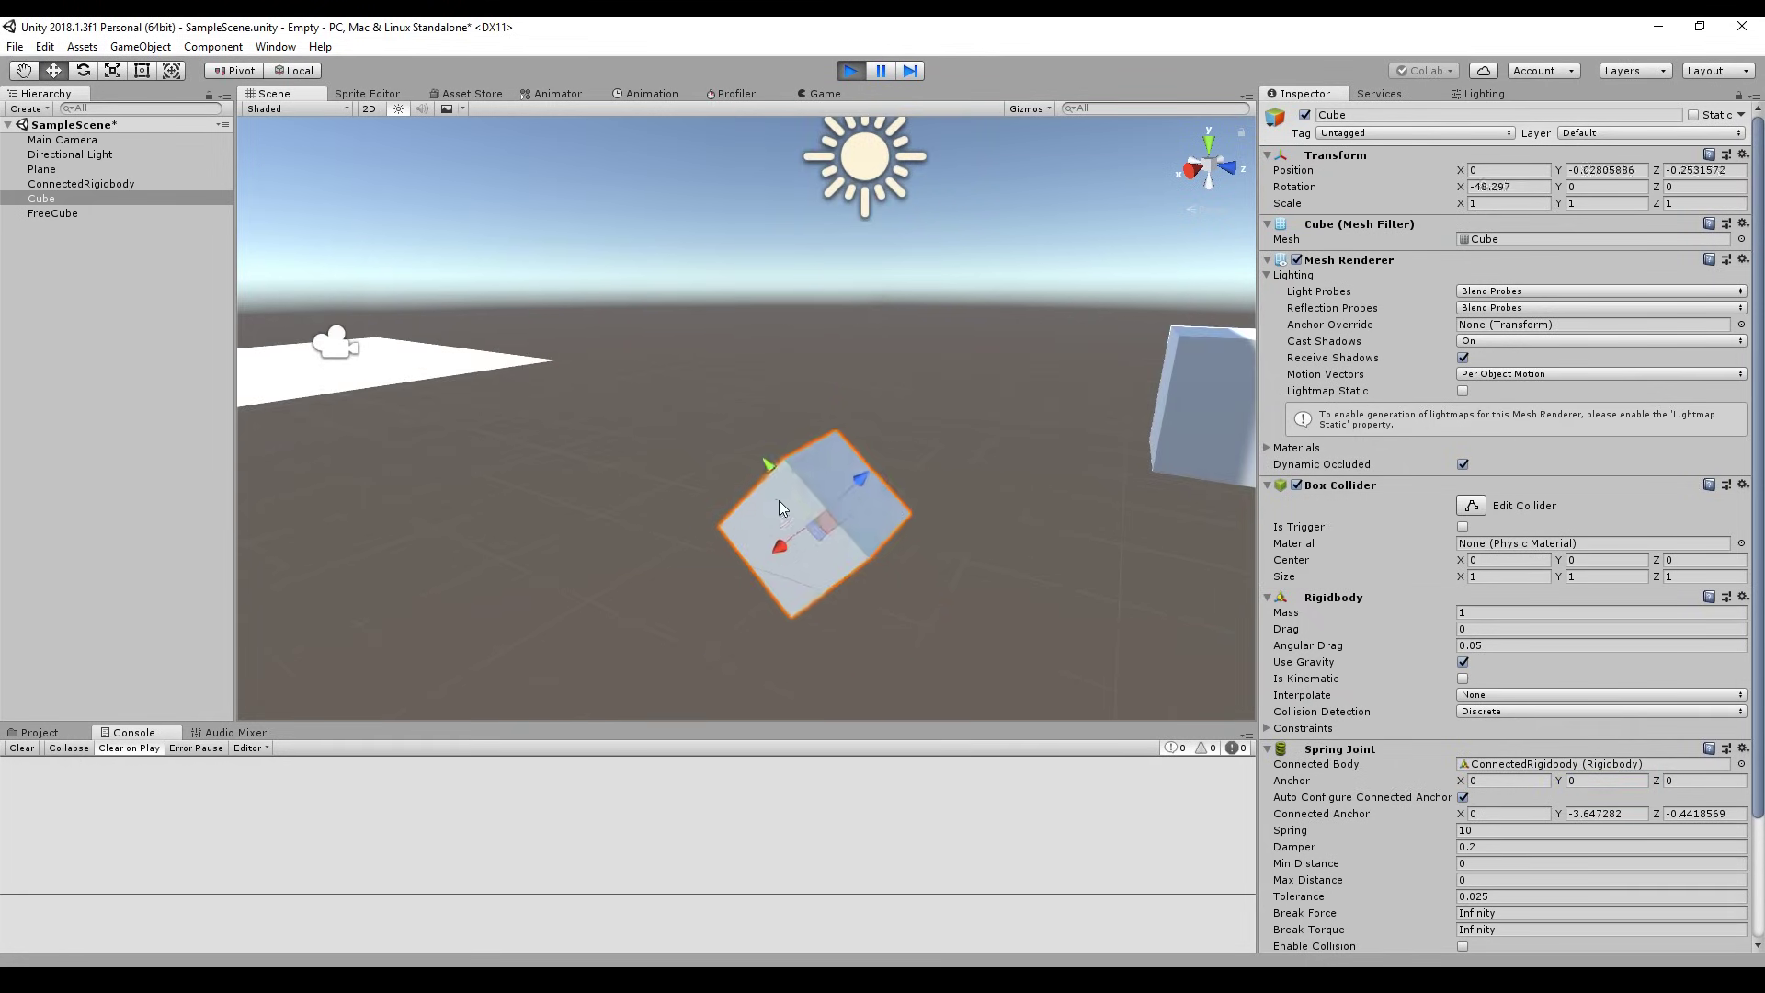
{"action": "left_click", "coordinate": [615, 488]}
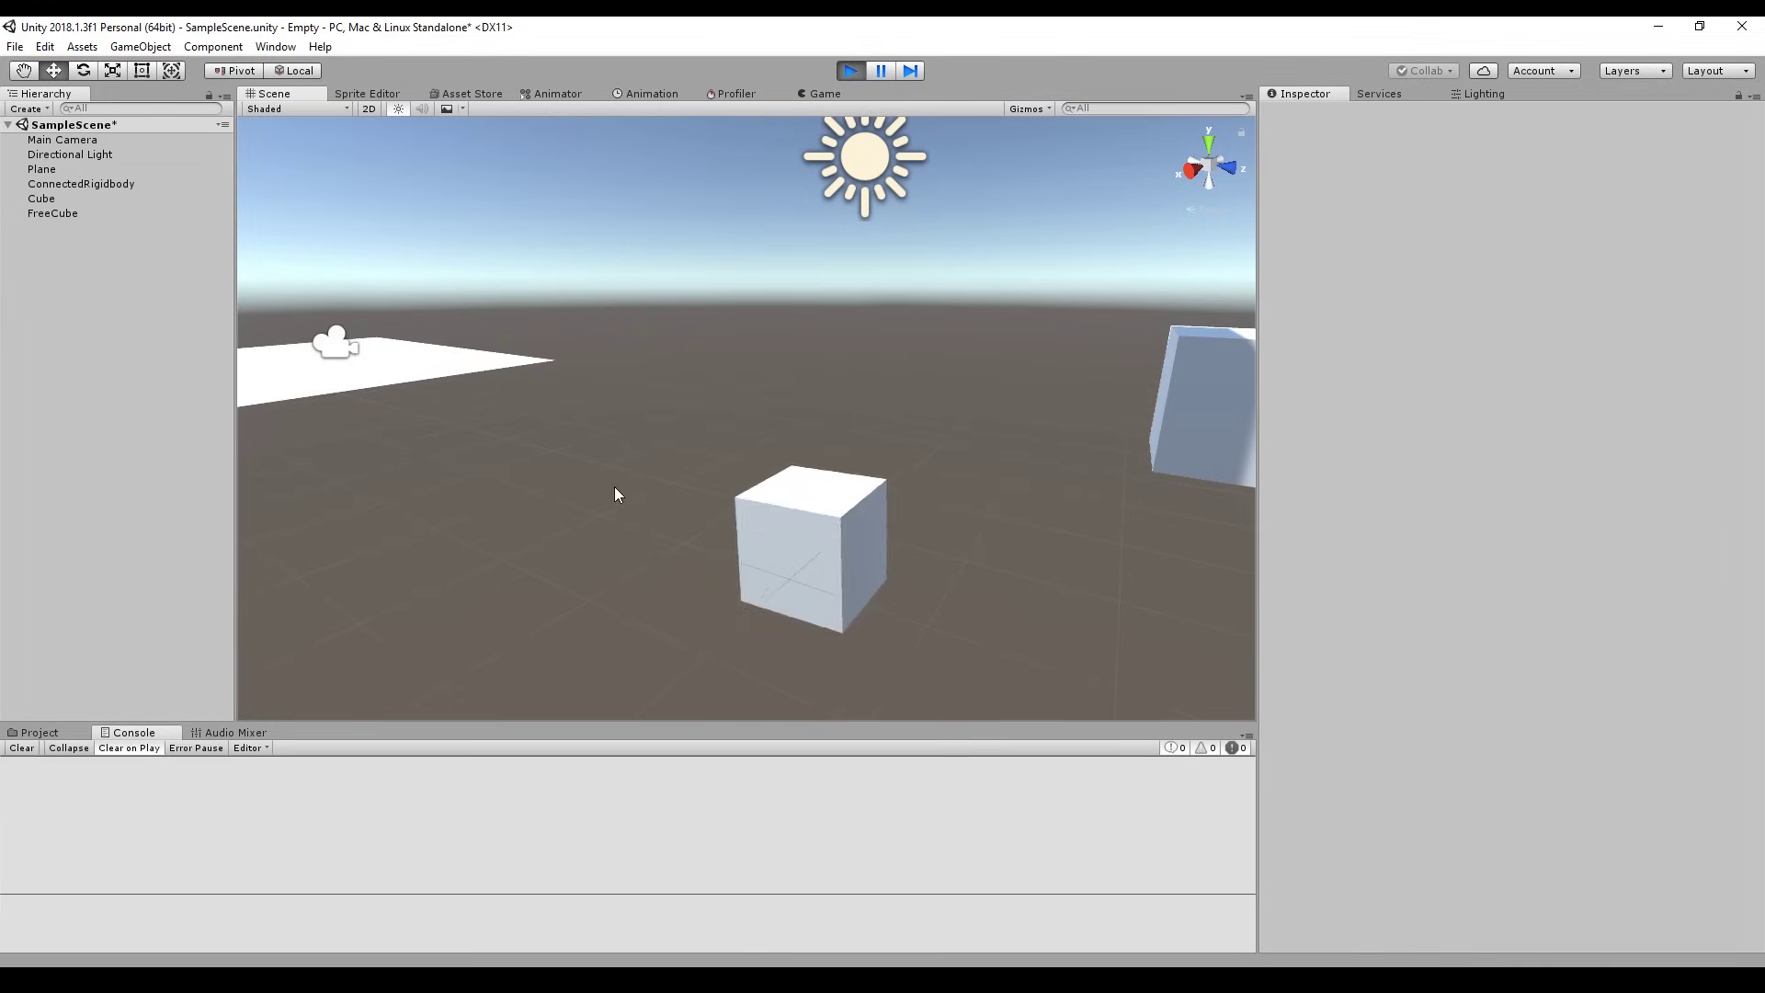
{"action": "left_click", "coordinate": [778, 565]}
{"action": "left_click", "coordinate": [791, 454]}
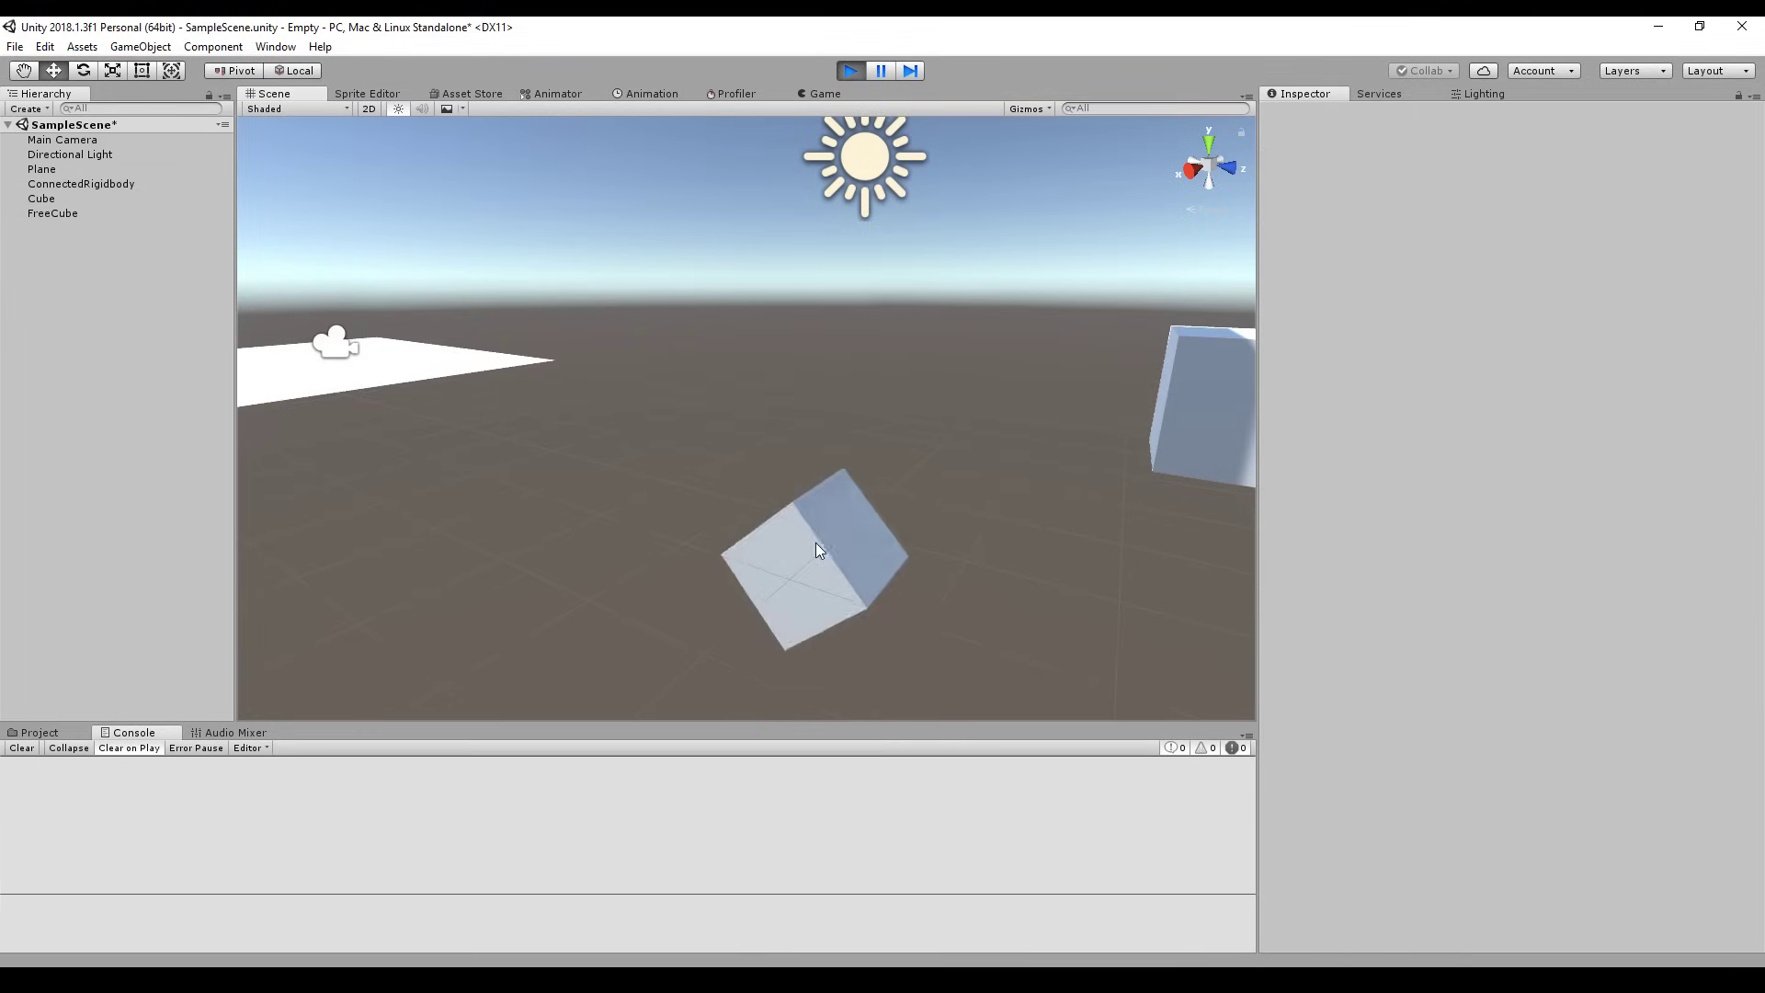
{"action": "left_click", "coordinate": [817, 548]}
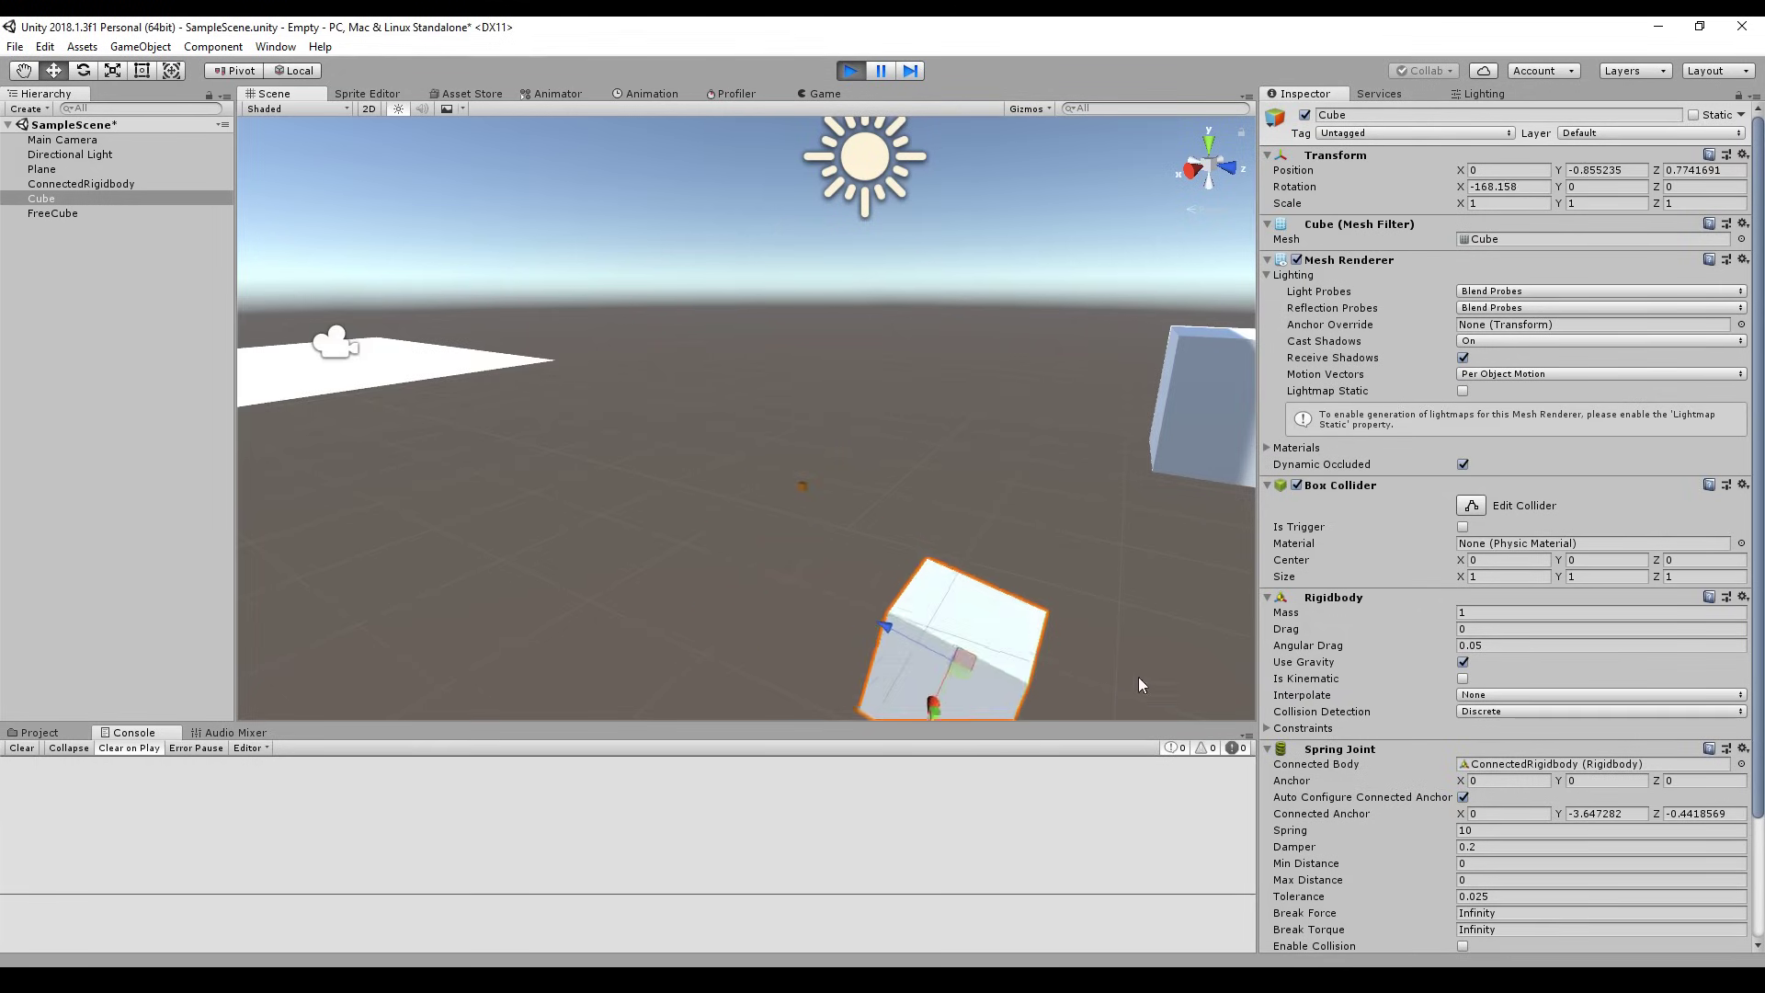
- Set the Spring Joint's Anchor Y to 0.5, observe the lower cube's motion, and exit play mode
{"action": "left_click", "coordinate": [1590, 781]}
{"action": "type", "text": "0.5"}
{"action": "key", "text": "Return"}
{"action": "key", "text": "f"}
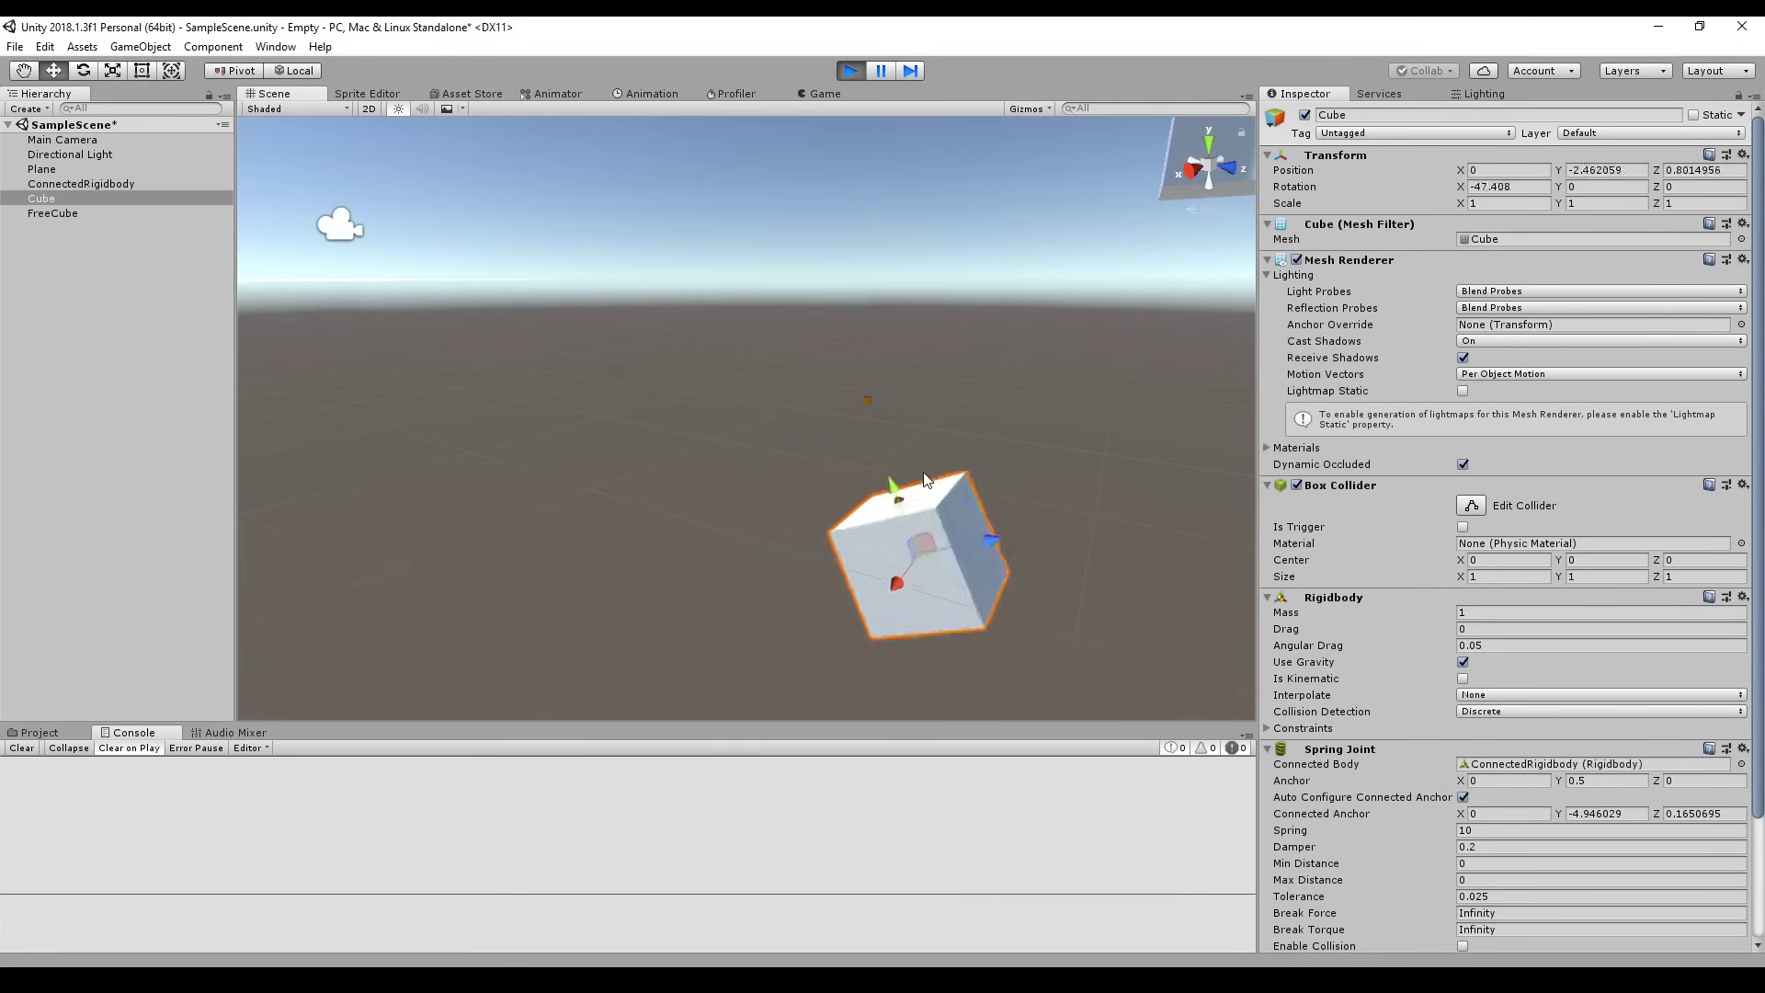
{"action": "left_click", "coordinate": [848, 71]}
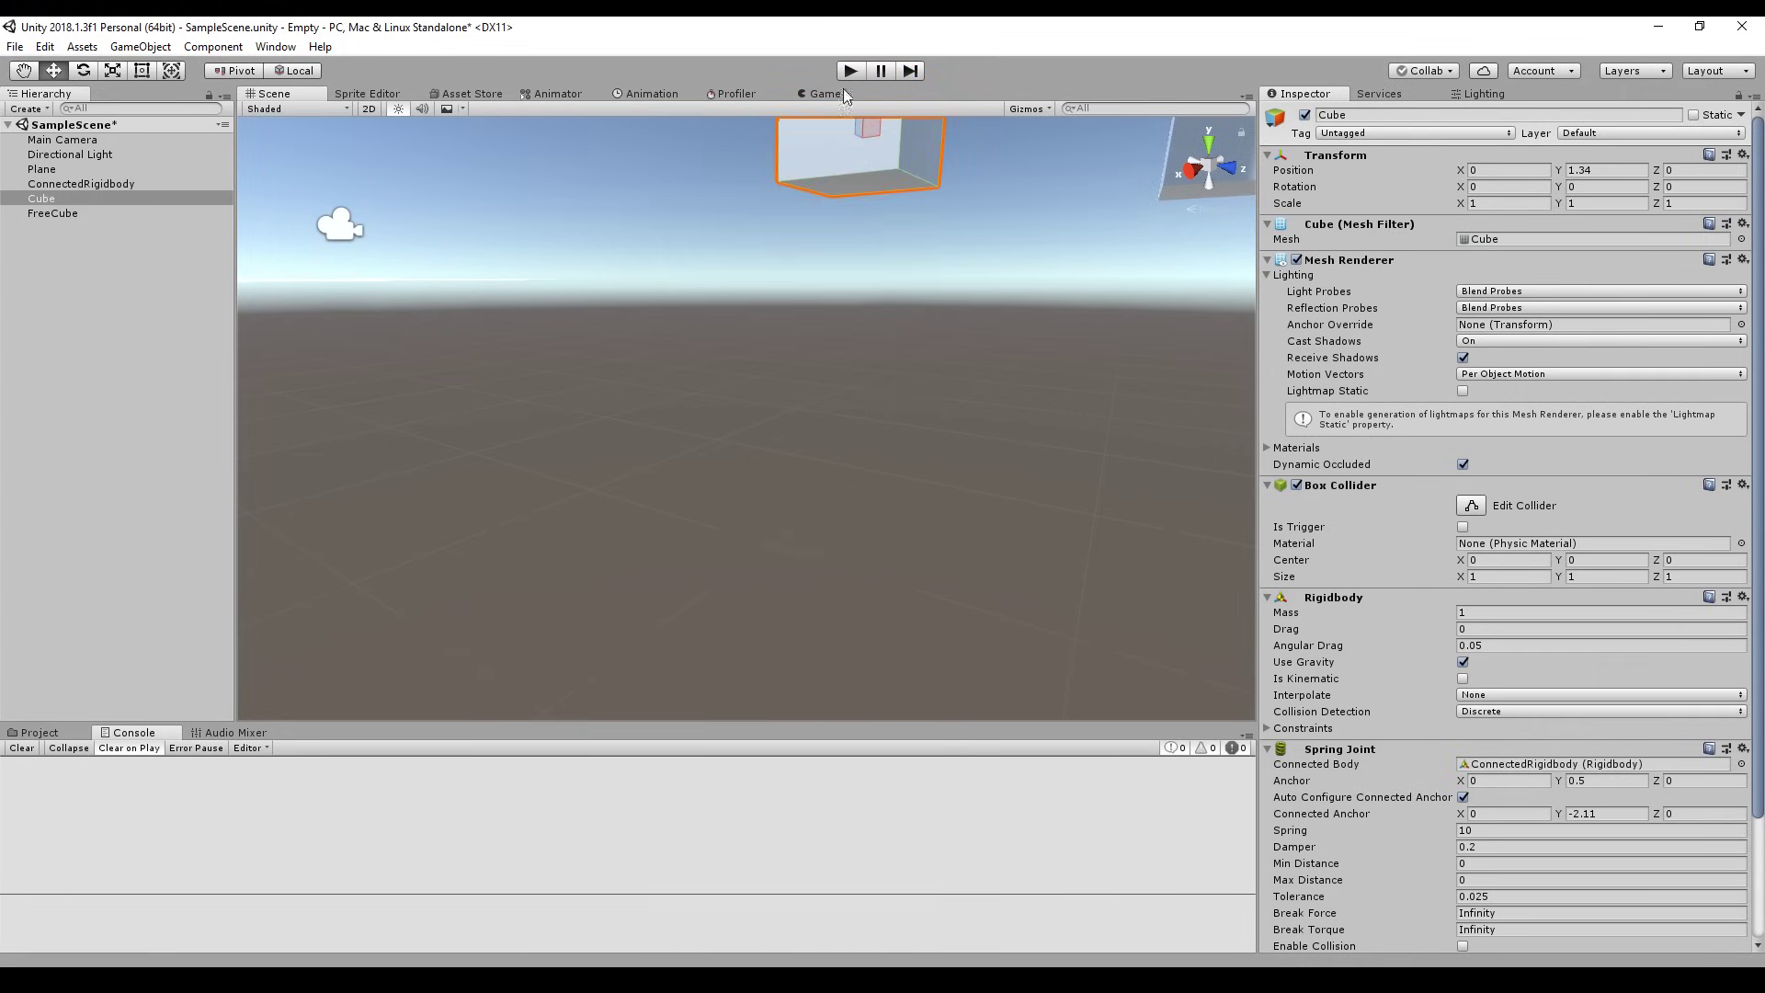
- Disable Auto Configure Connected Anchor on the Spring Joint and set its Connected Anchor Y to -1 in play mode
{"action": "middle_click_drag", "start_coordinate": [851, 165], "coordinate": [828, 541]}
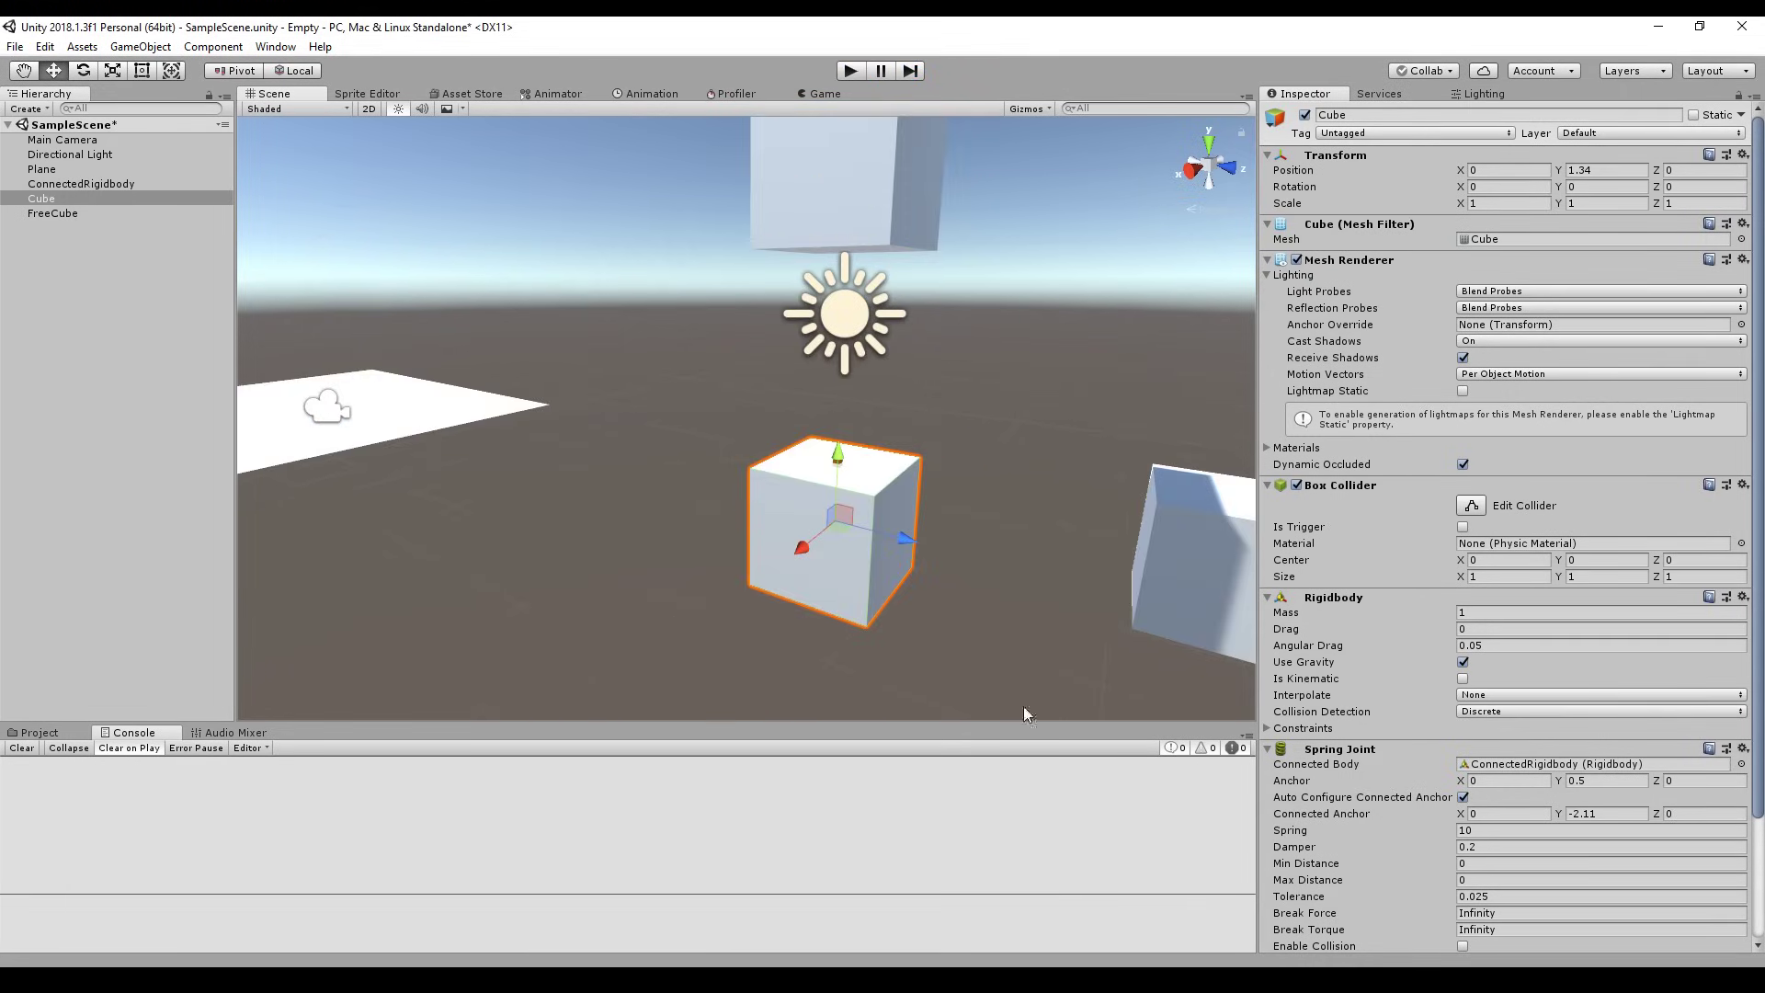
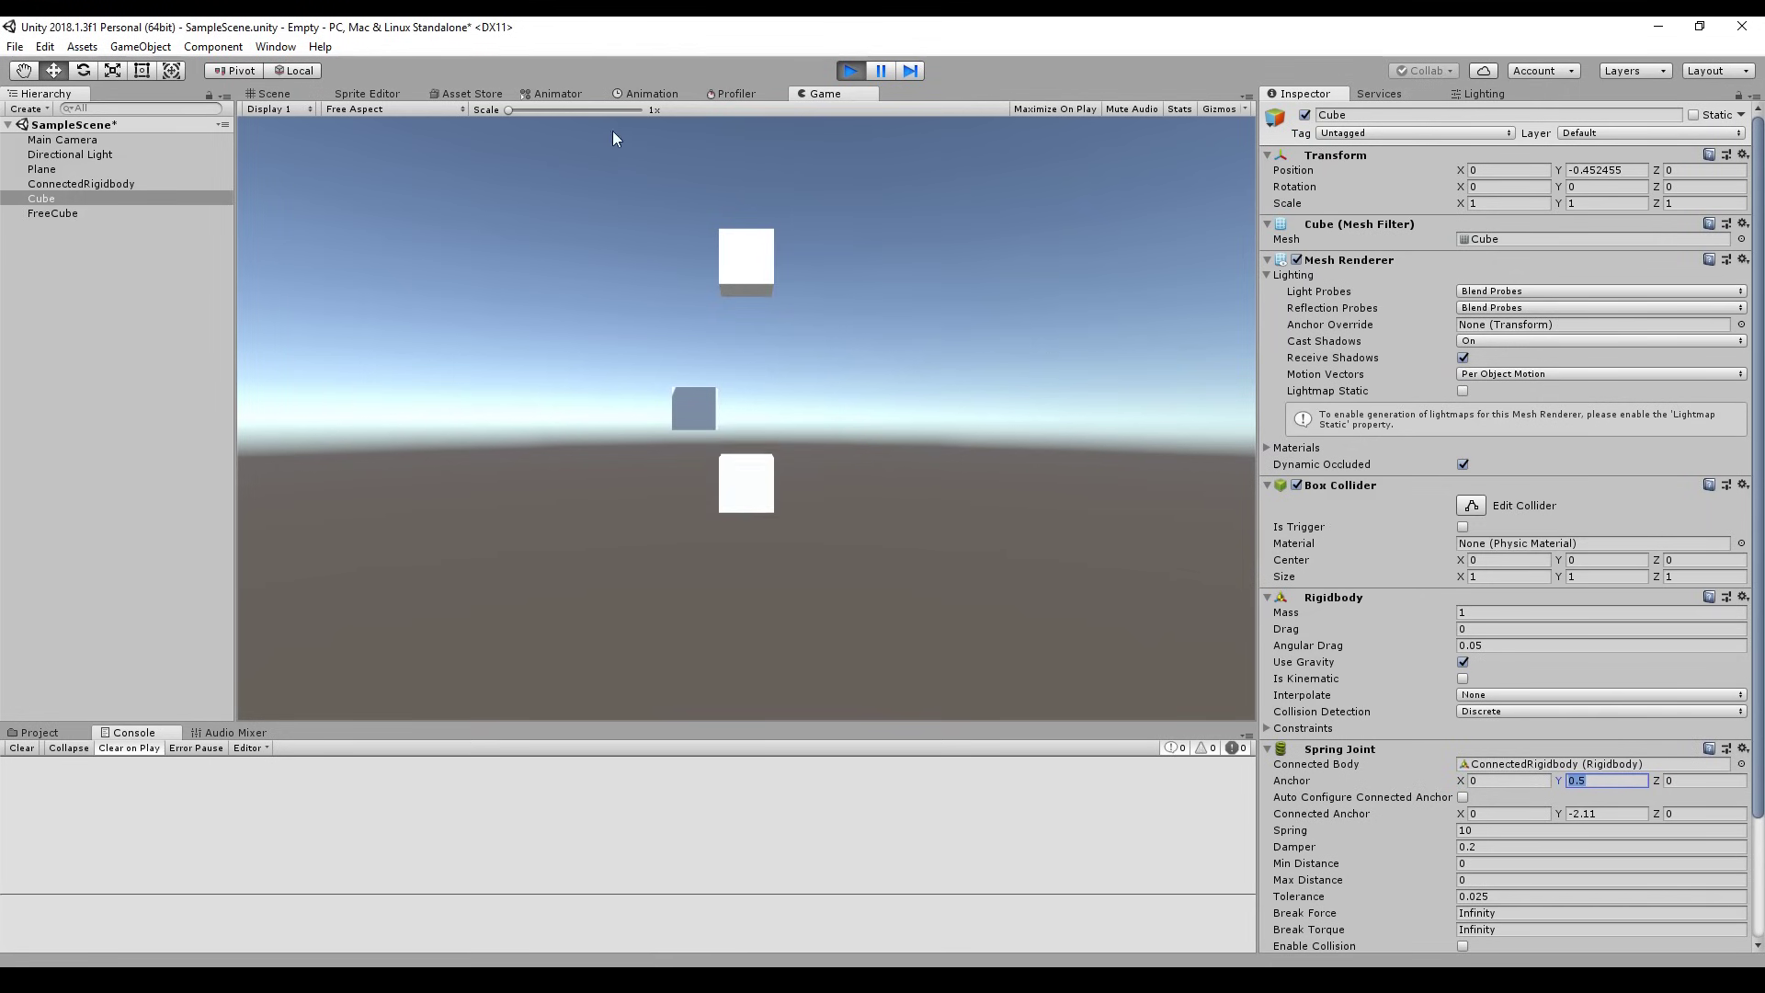
{"action": "key", "text": "ctrl+1"}
{"action": "left_click", "coordinate": [1604, 814]}
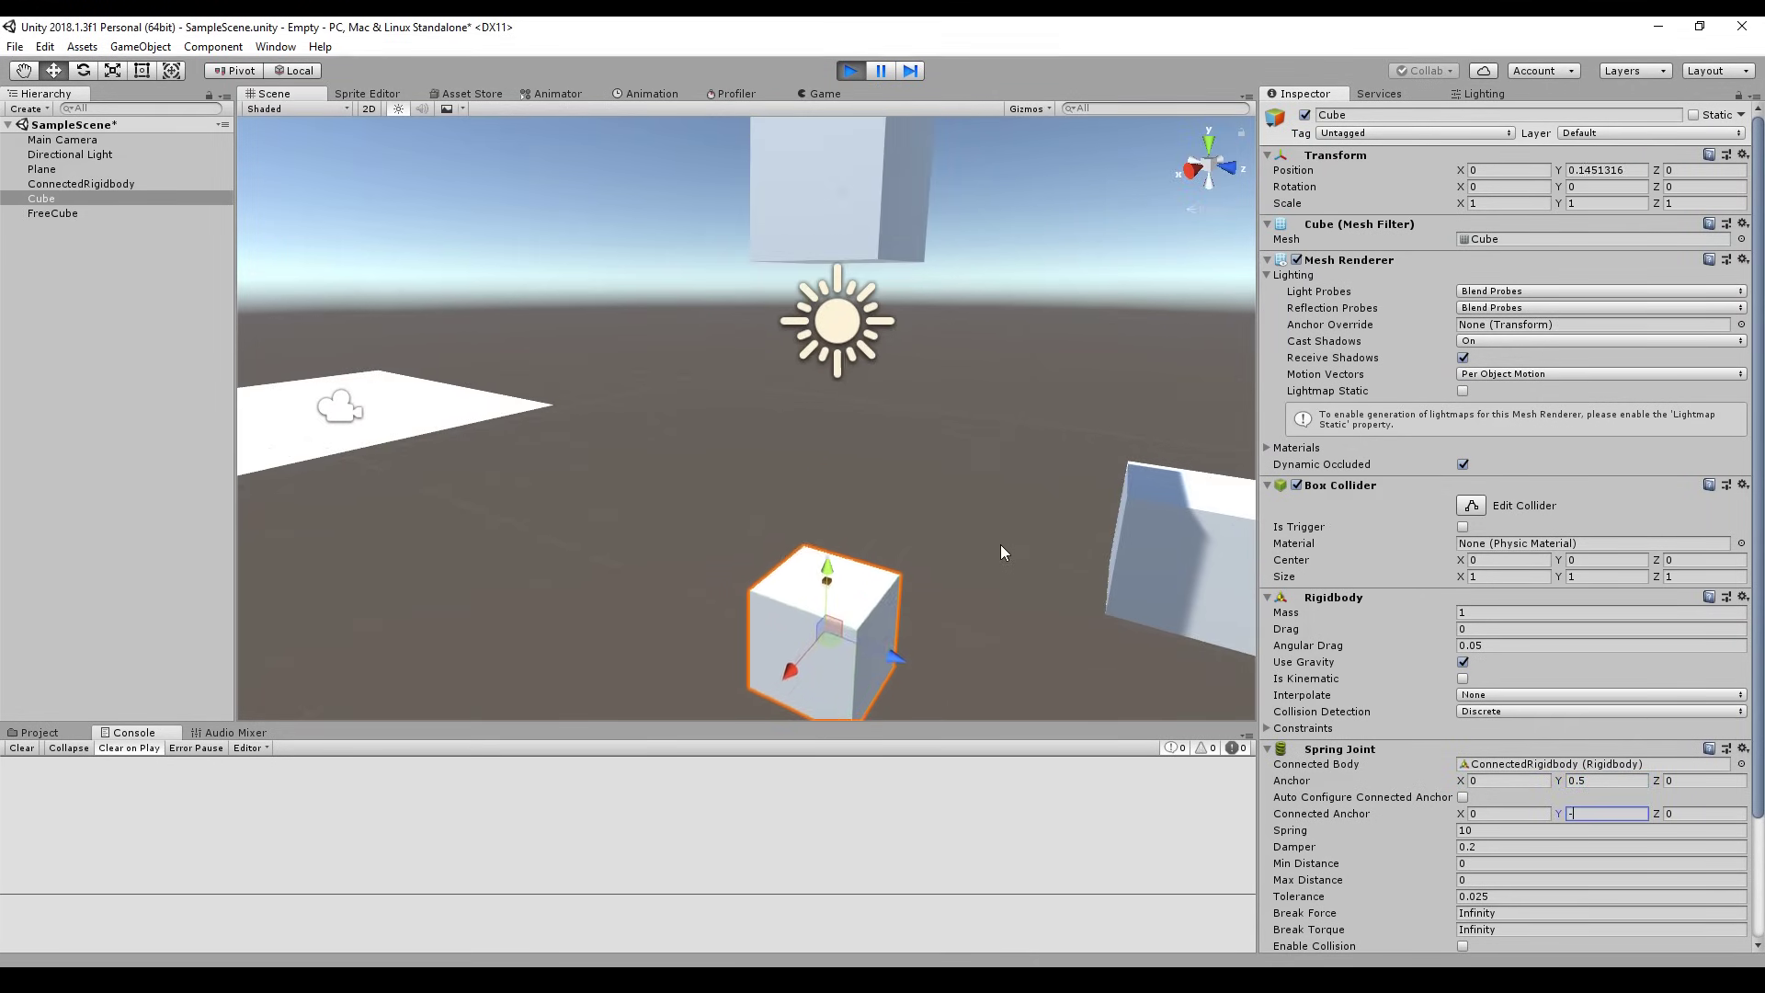
{"action": "type", "text": "-1"}
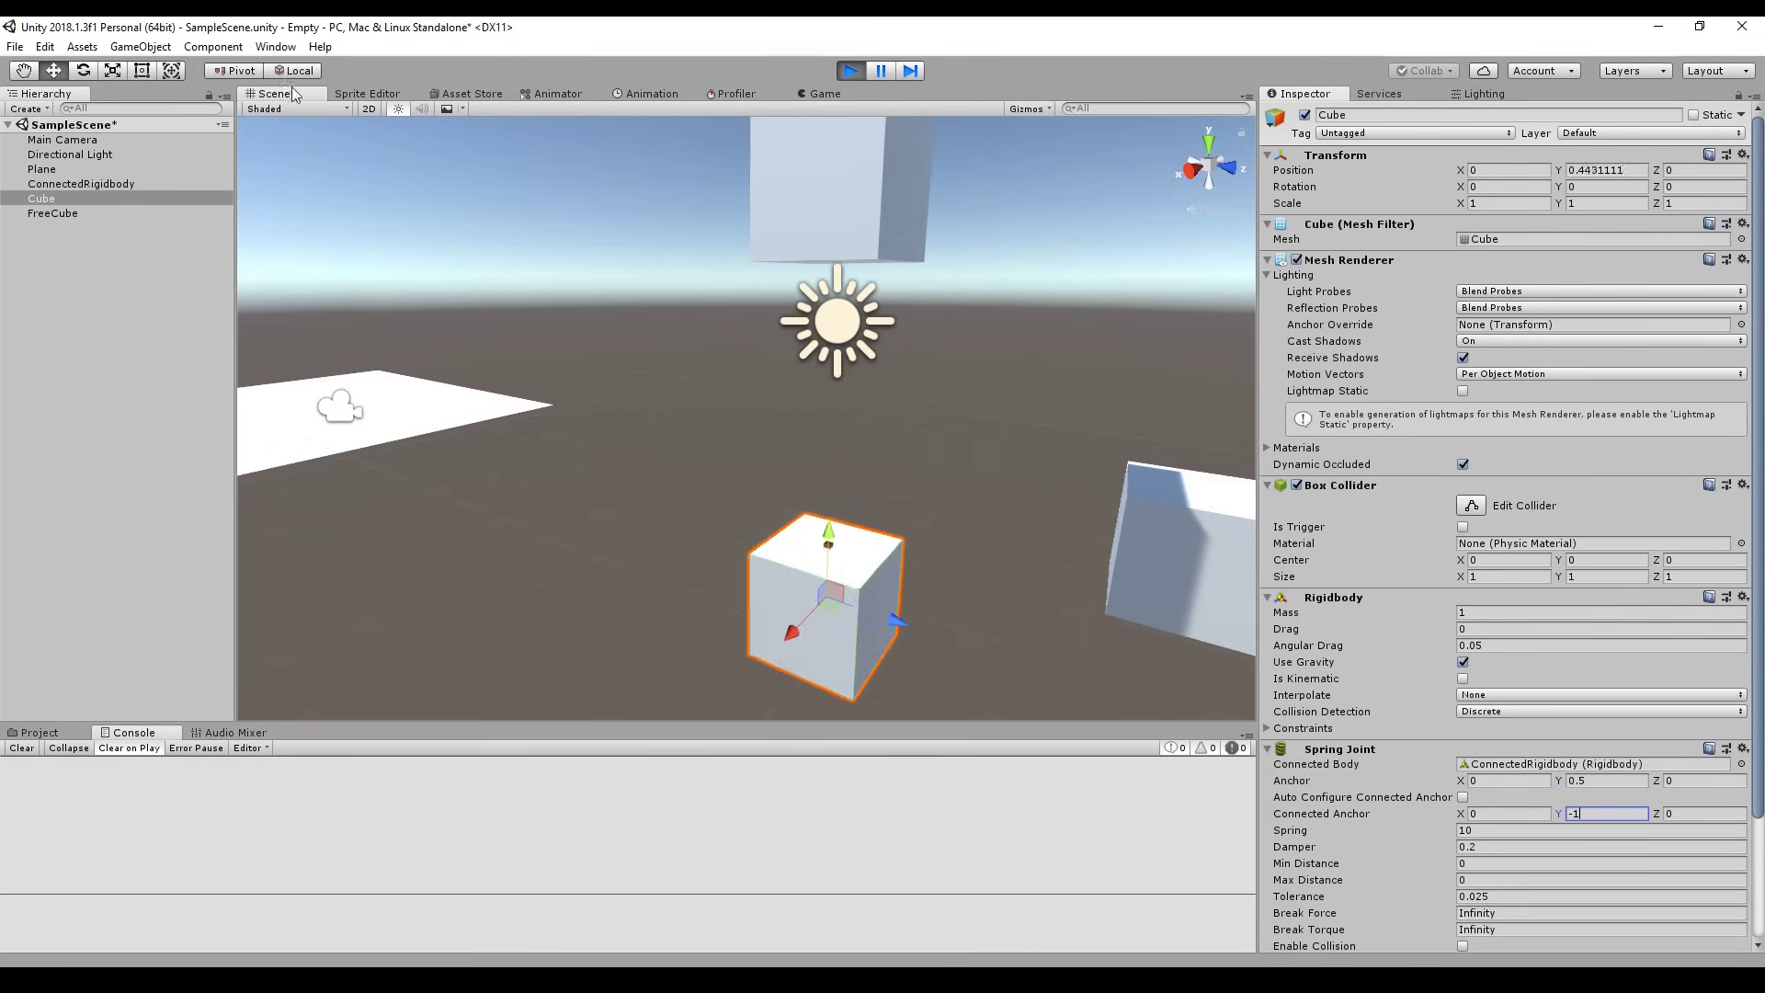
{"action": "scroll", "coordinate": [933, 334], "scroll_direction": "down", "scroll_amount": 2}
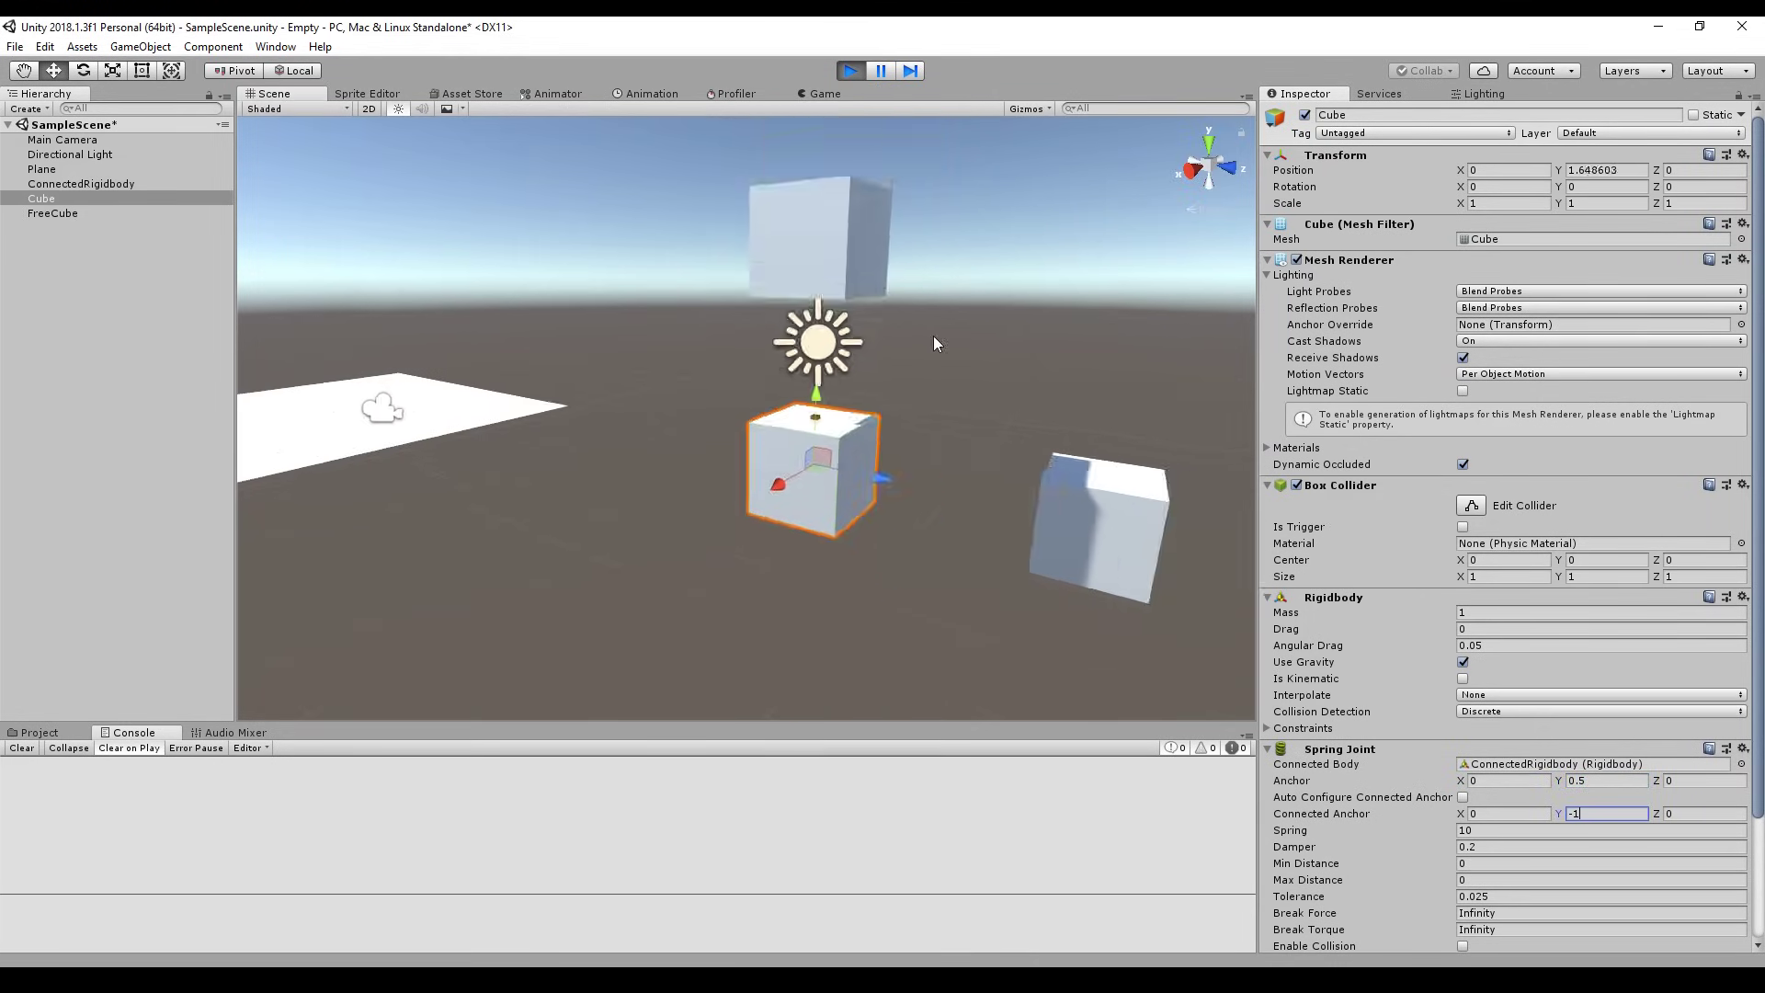
- Shift ConnectedRigidbody along its Z axis to about -0.487 to test the spring connection, and exit play mode
{"action": "left_click", "coordinate": [782, 221]}
{"action": "left_click_drag", "start_coordinate": [890, 240], "coordinate": [890, 289]}
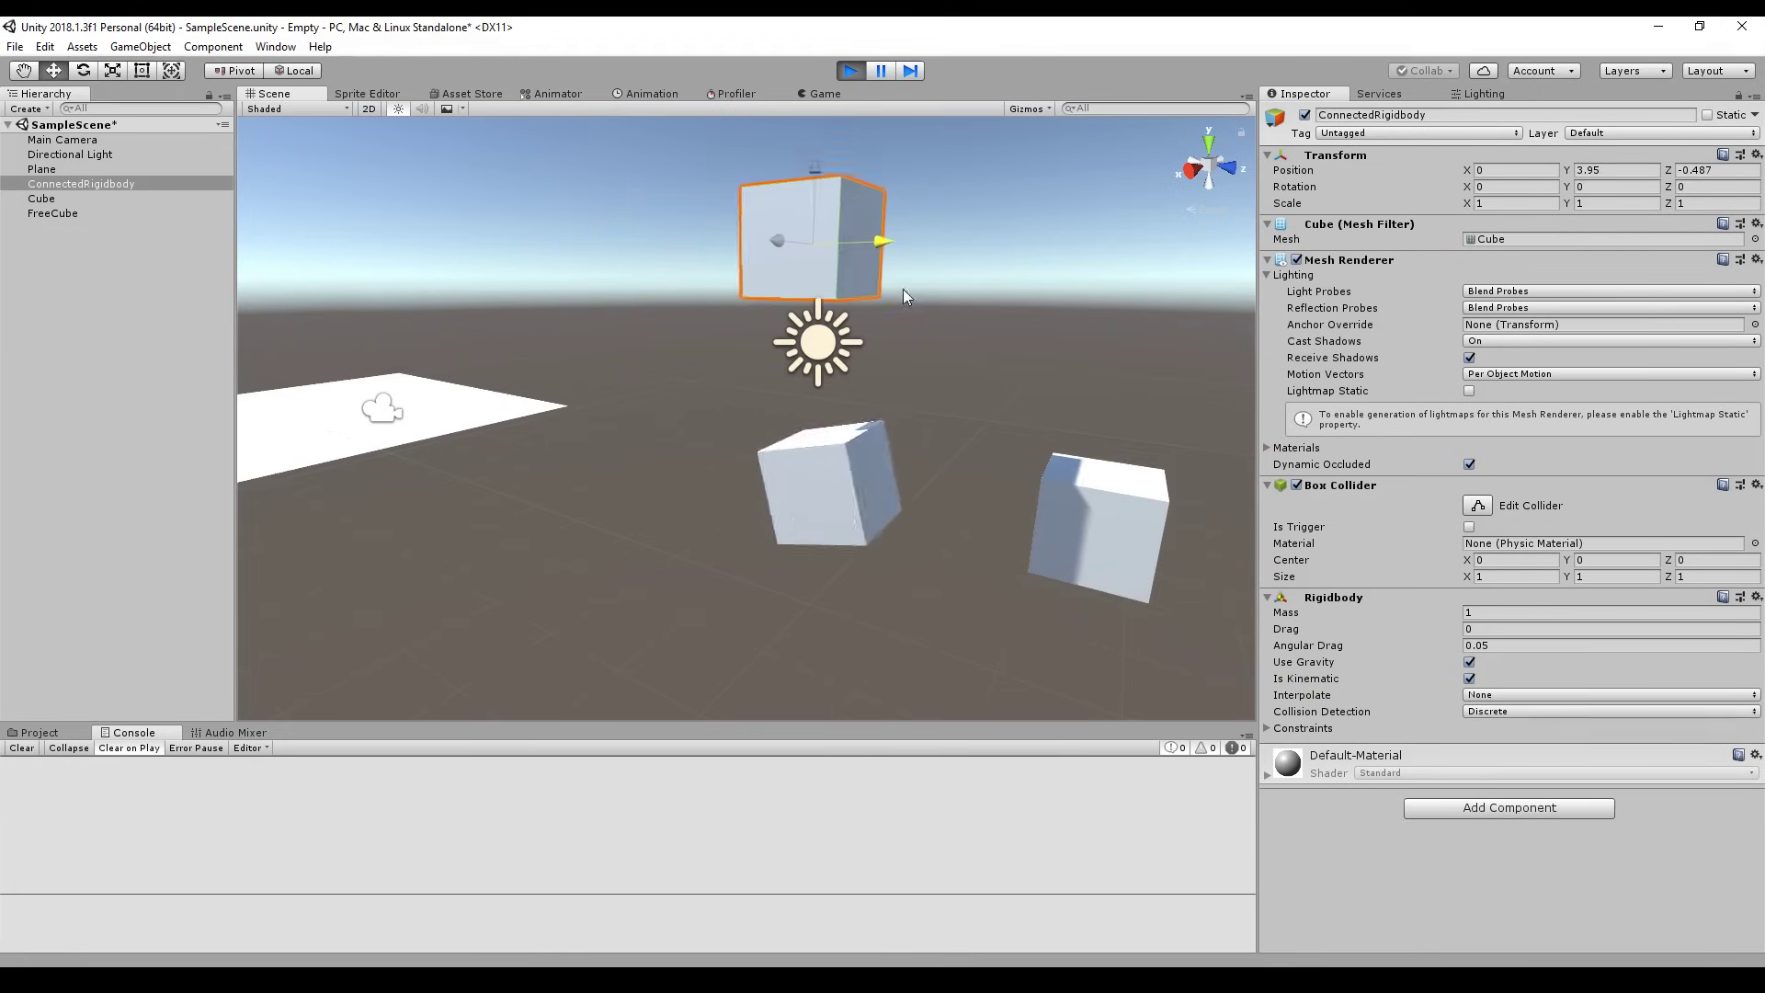
{"action": "left_click", "coordinate": [850, 71]}
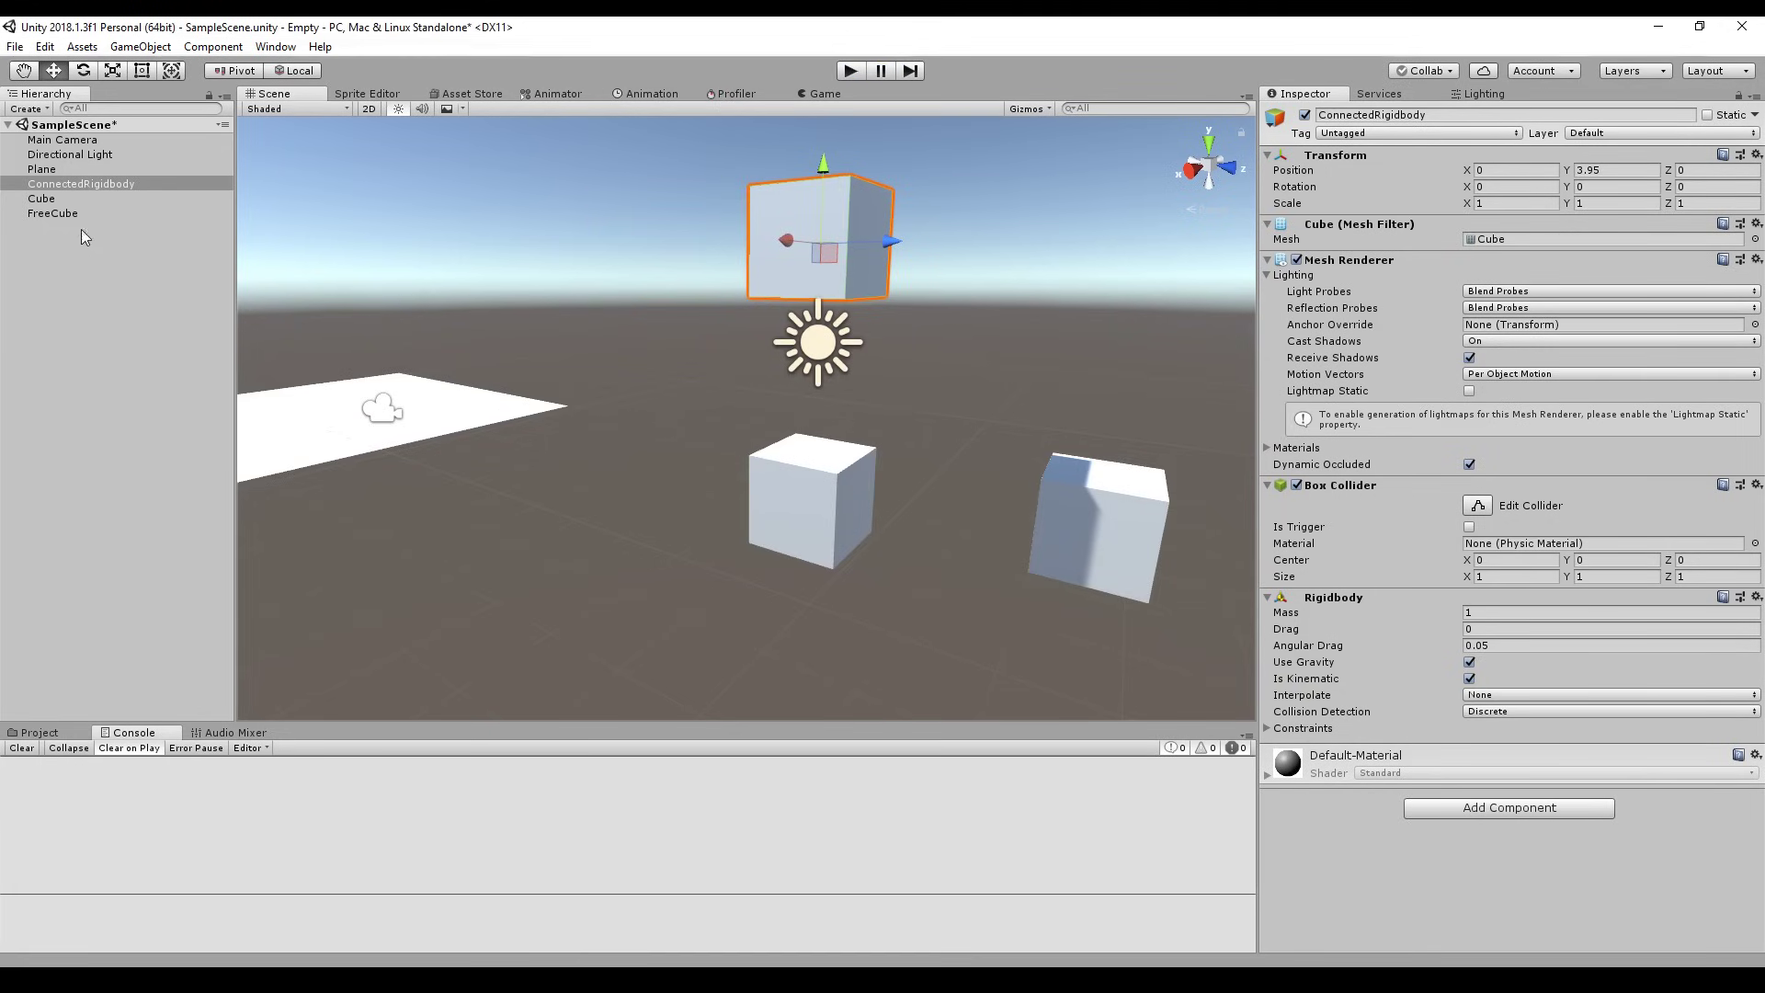
- Clear the Connected Body of the lower cube's Spring Joint and start play mode
{"action": "left_click", "coordinate": [64, 199]}
{"action": "left_click", "coordinate": [1529, 764]}
{"action": "key", "text": "Delete"}
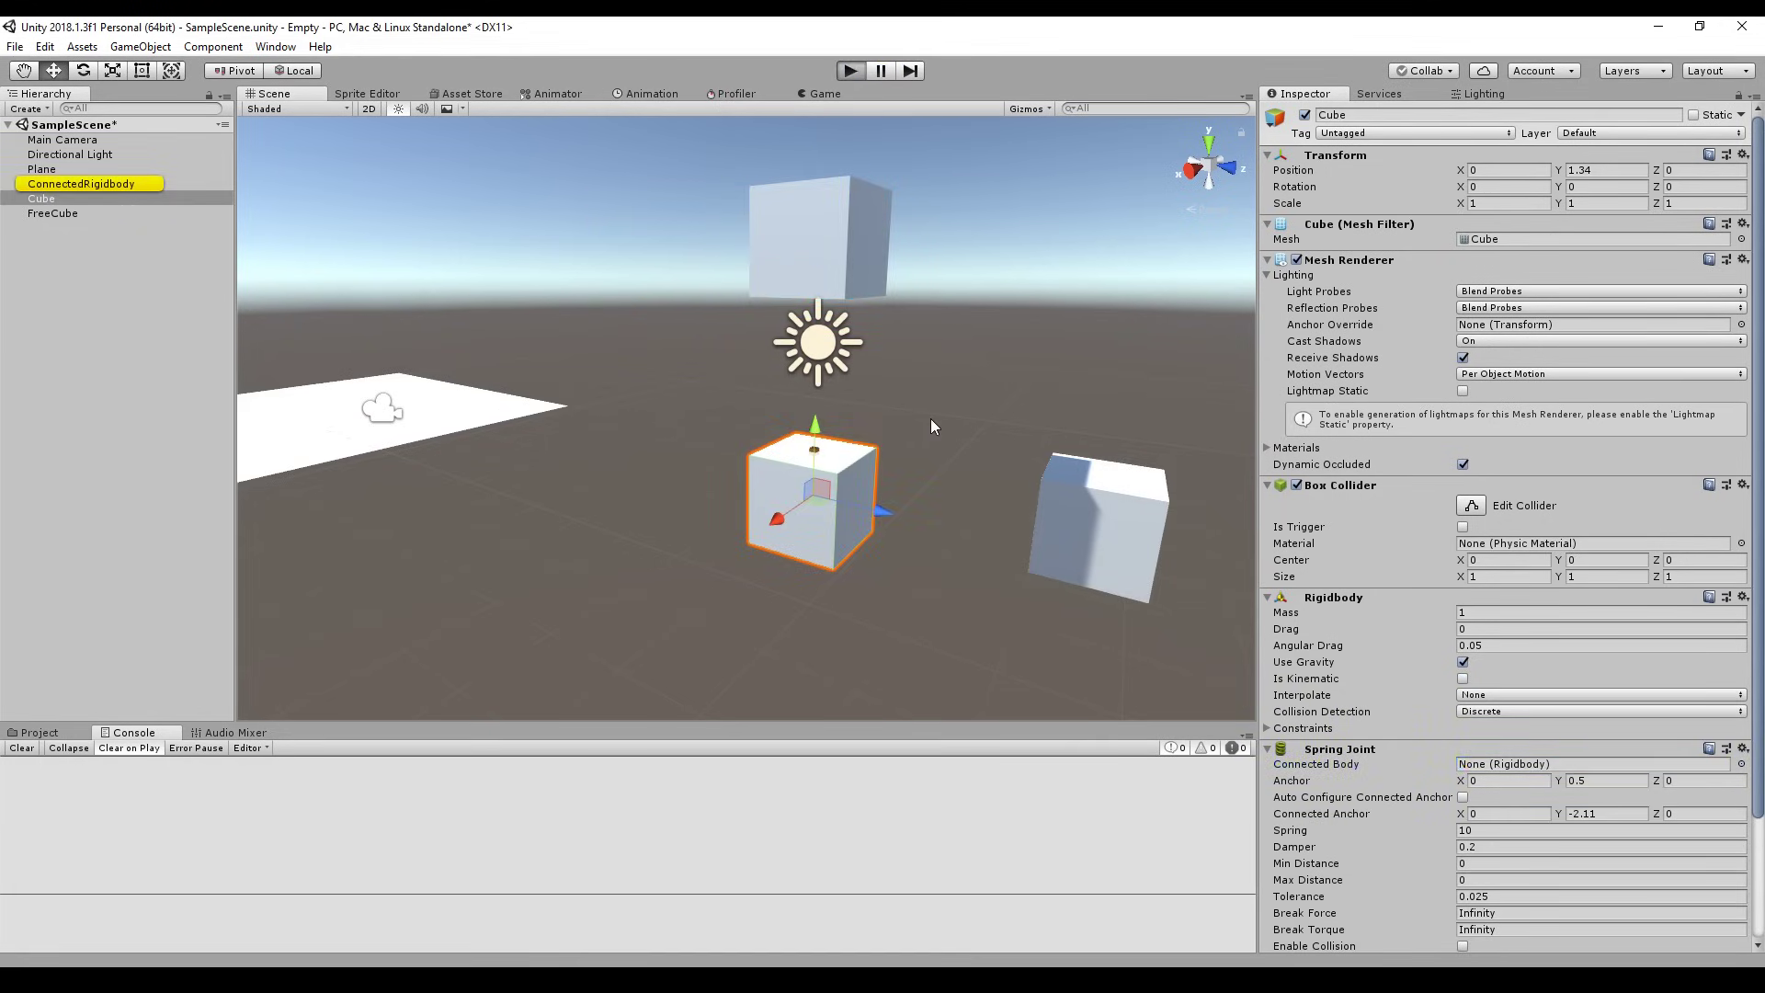
{"action": "key", "text": "ctrl+p"}
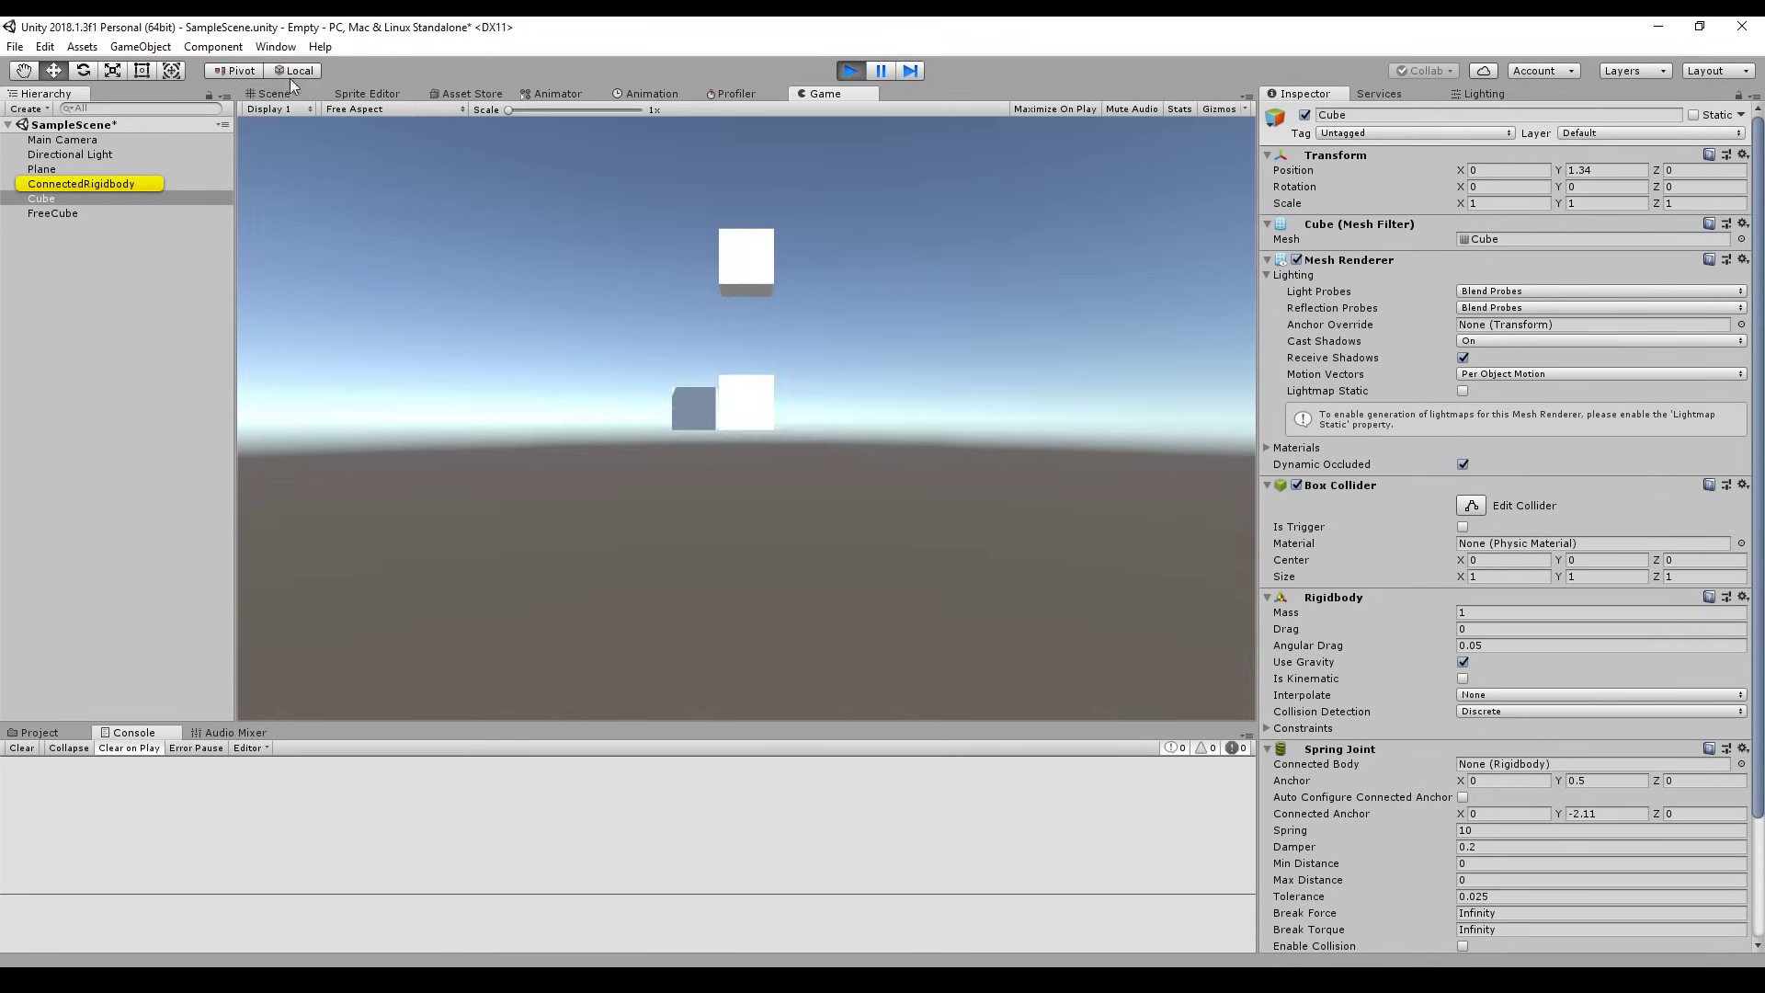
- Shift ConnectedRigidbody along its Z axis in the Scene view to test the unconnected Spring Joint, and exit play mode
{"action": "left_click", "coordinate": [274, 93]}
{"action": "left_click", "coordinate": [805, 267]}
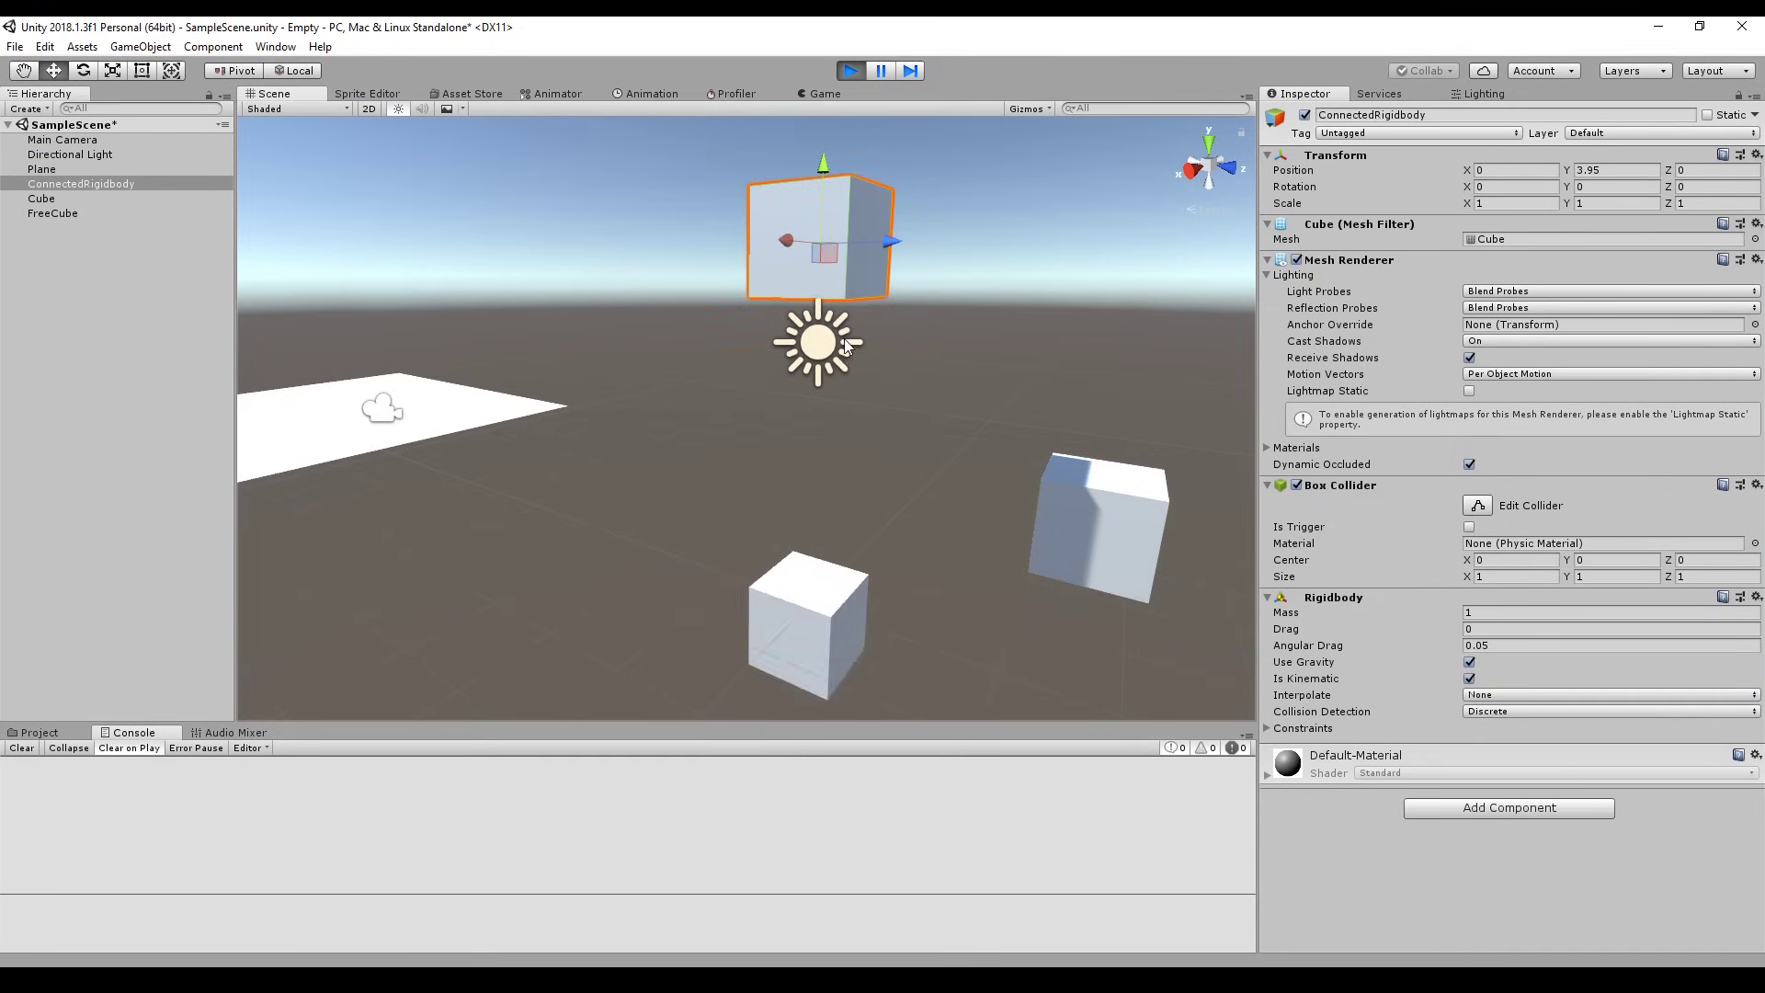
{"action": "left_click_drag", "start_coordinate": [893, 566], "coordinate": [878, 427], "text": "alt"}
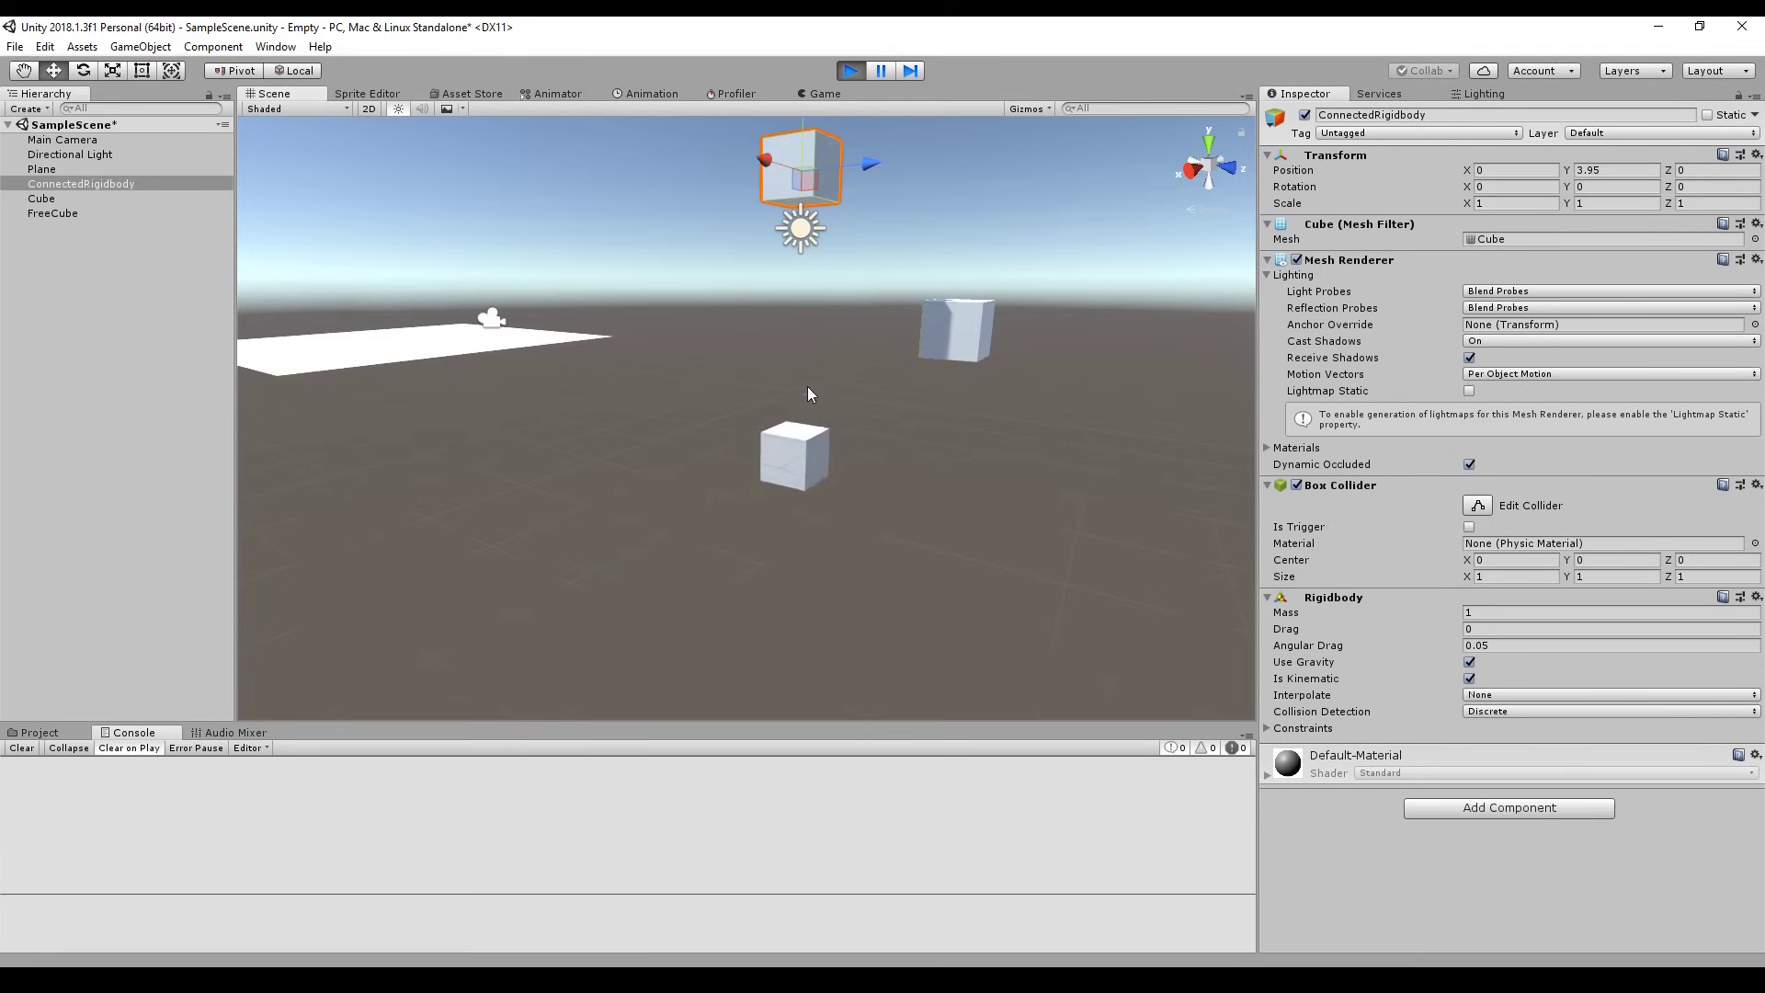
{"action": "left_click_drag", "start_coordinate": [871, 163], "coordinate": [943, 174]}
{"action": "left_click", "coordinate": [848, 71]}
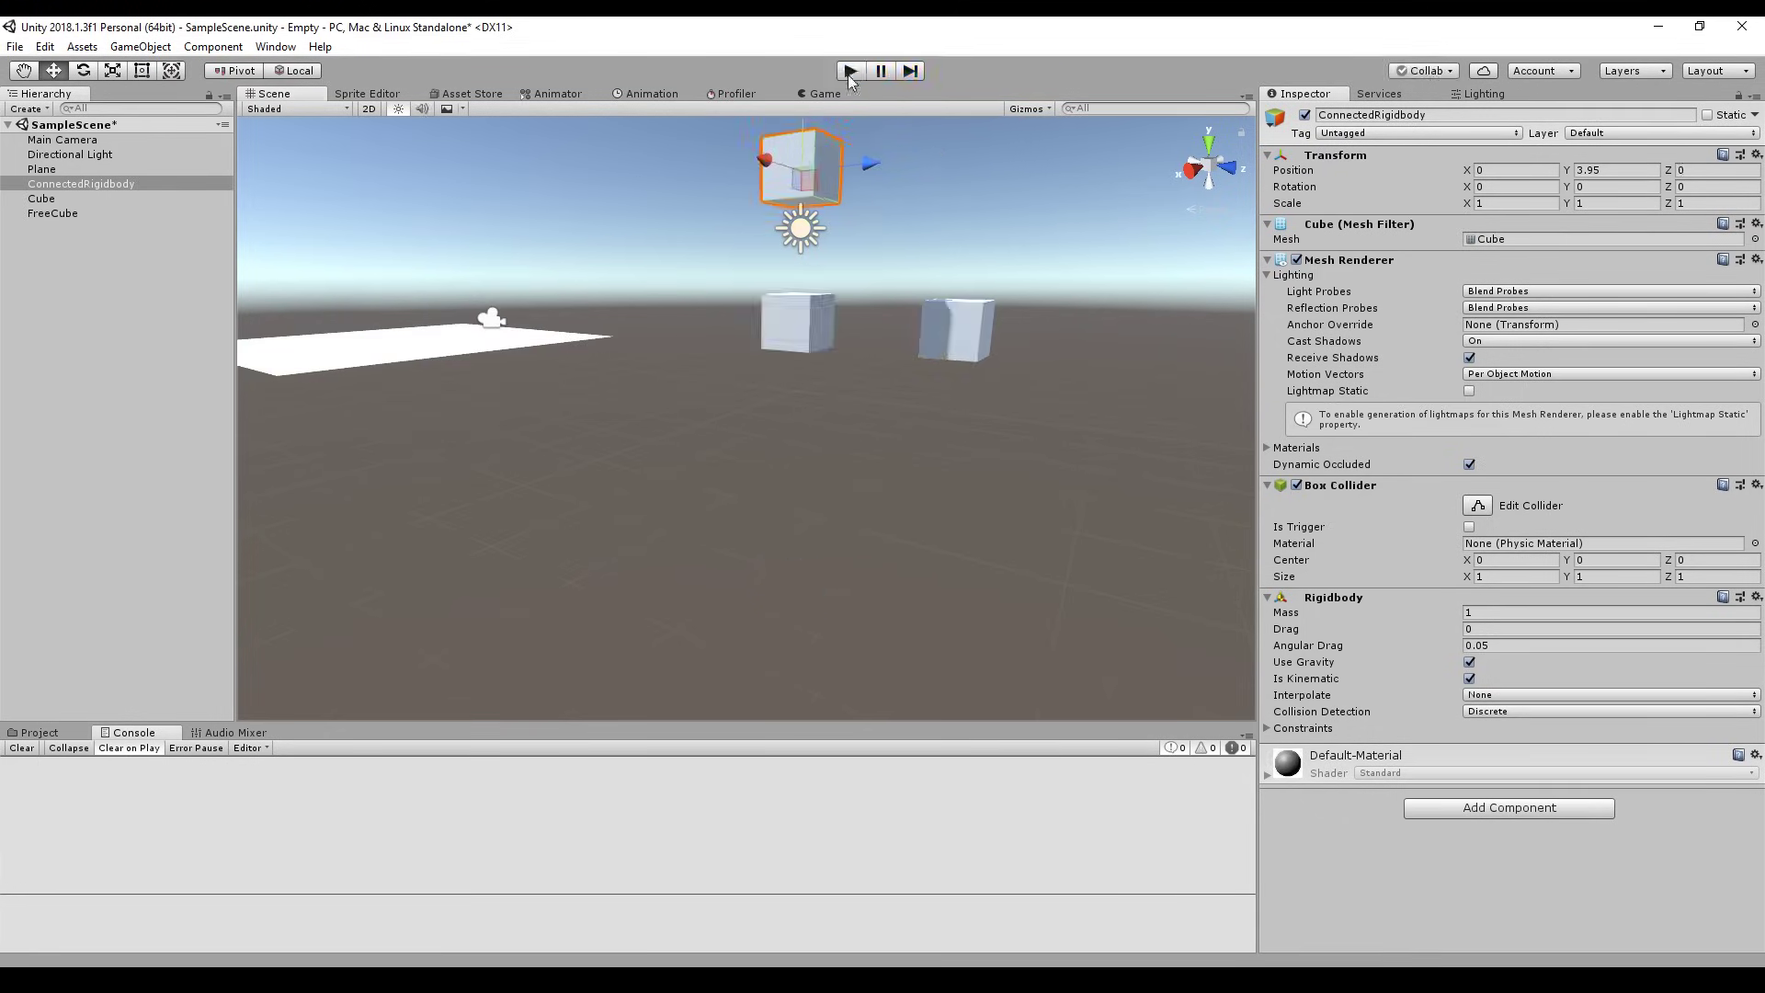
- Assign ConnectedRigidbody as the Connected Body of the lower cube's Spring Joint and start play mode
{"action": "left_click", "coordinate": [74, 199]}
{"action": "left_click_drag", "start_coordinate": [65, 182], "coordinate": [933, 408]}
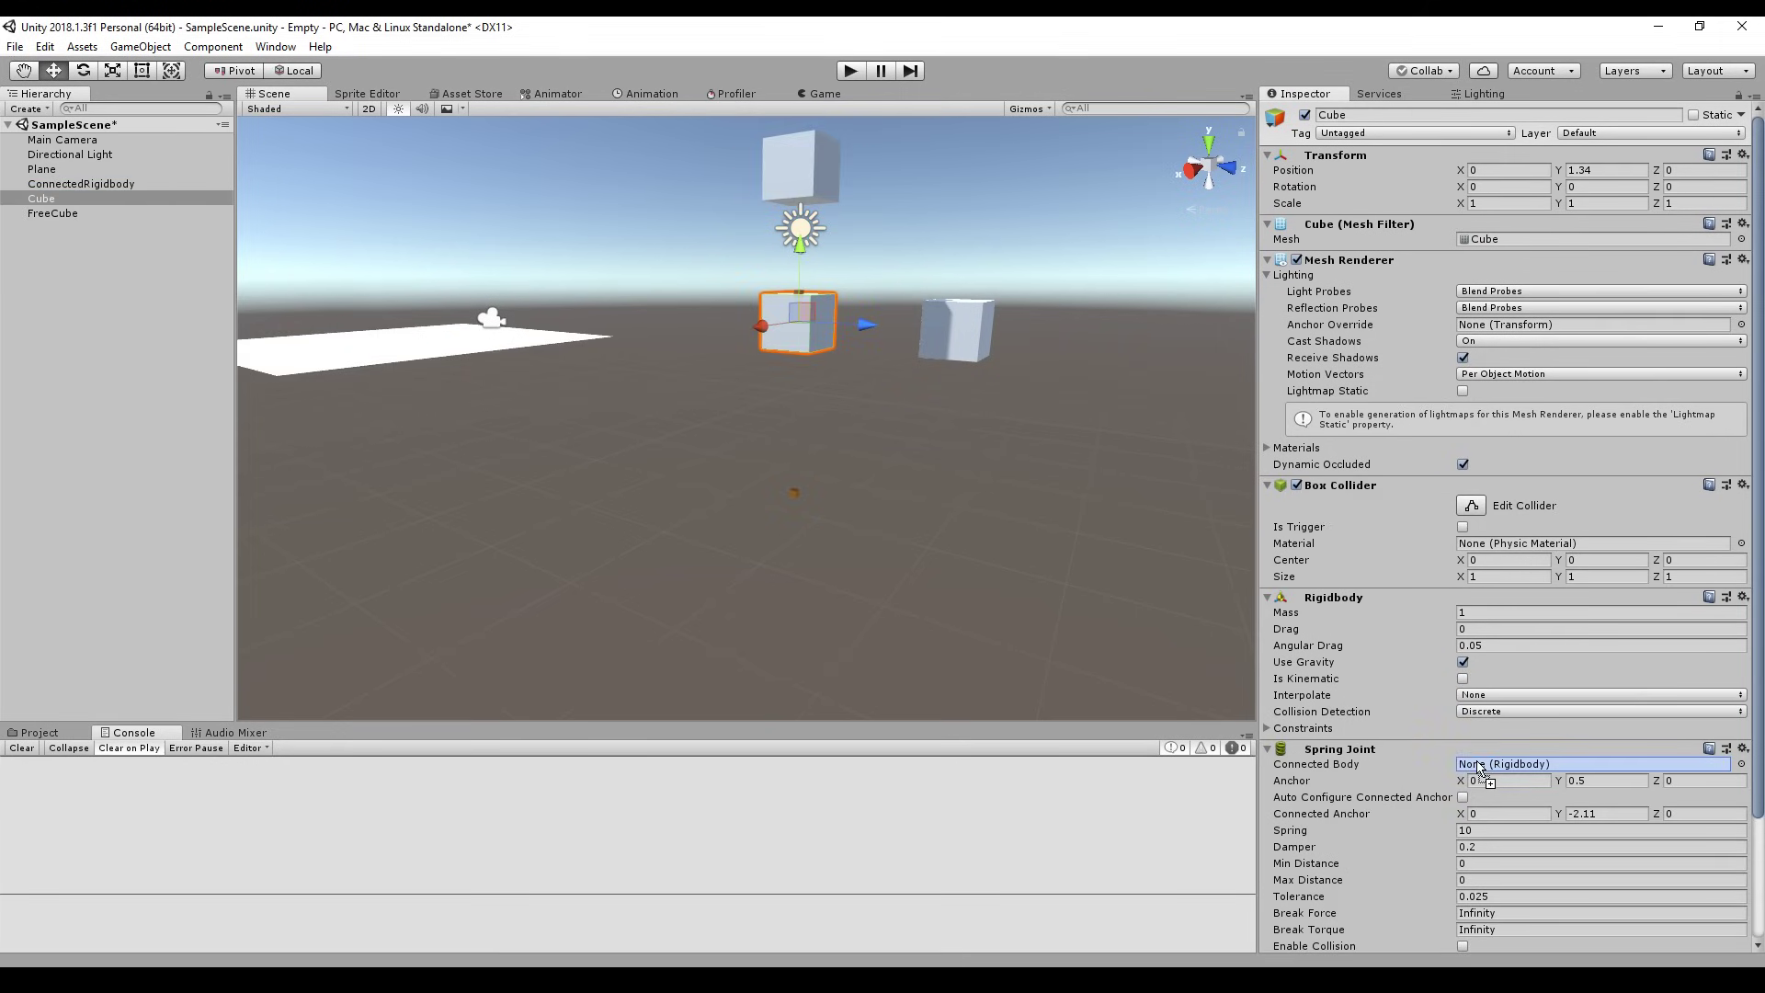
{"action": "left_click_drag", "start_coordinate": [1477, 767], "coordinate": [1477, 768]}
{"action": "scroll", "coordinate": [1267, 713], "scroll_direction": "down", "scroll_amount": 2}
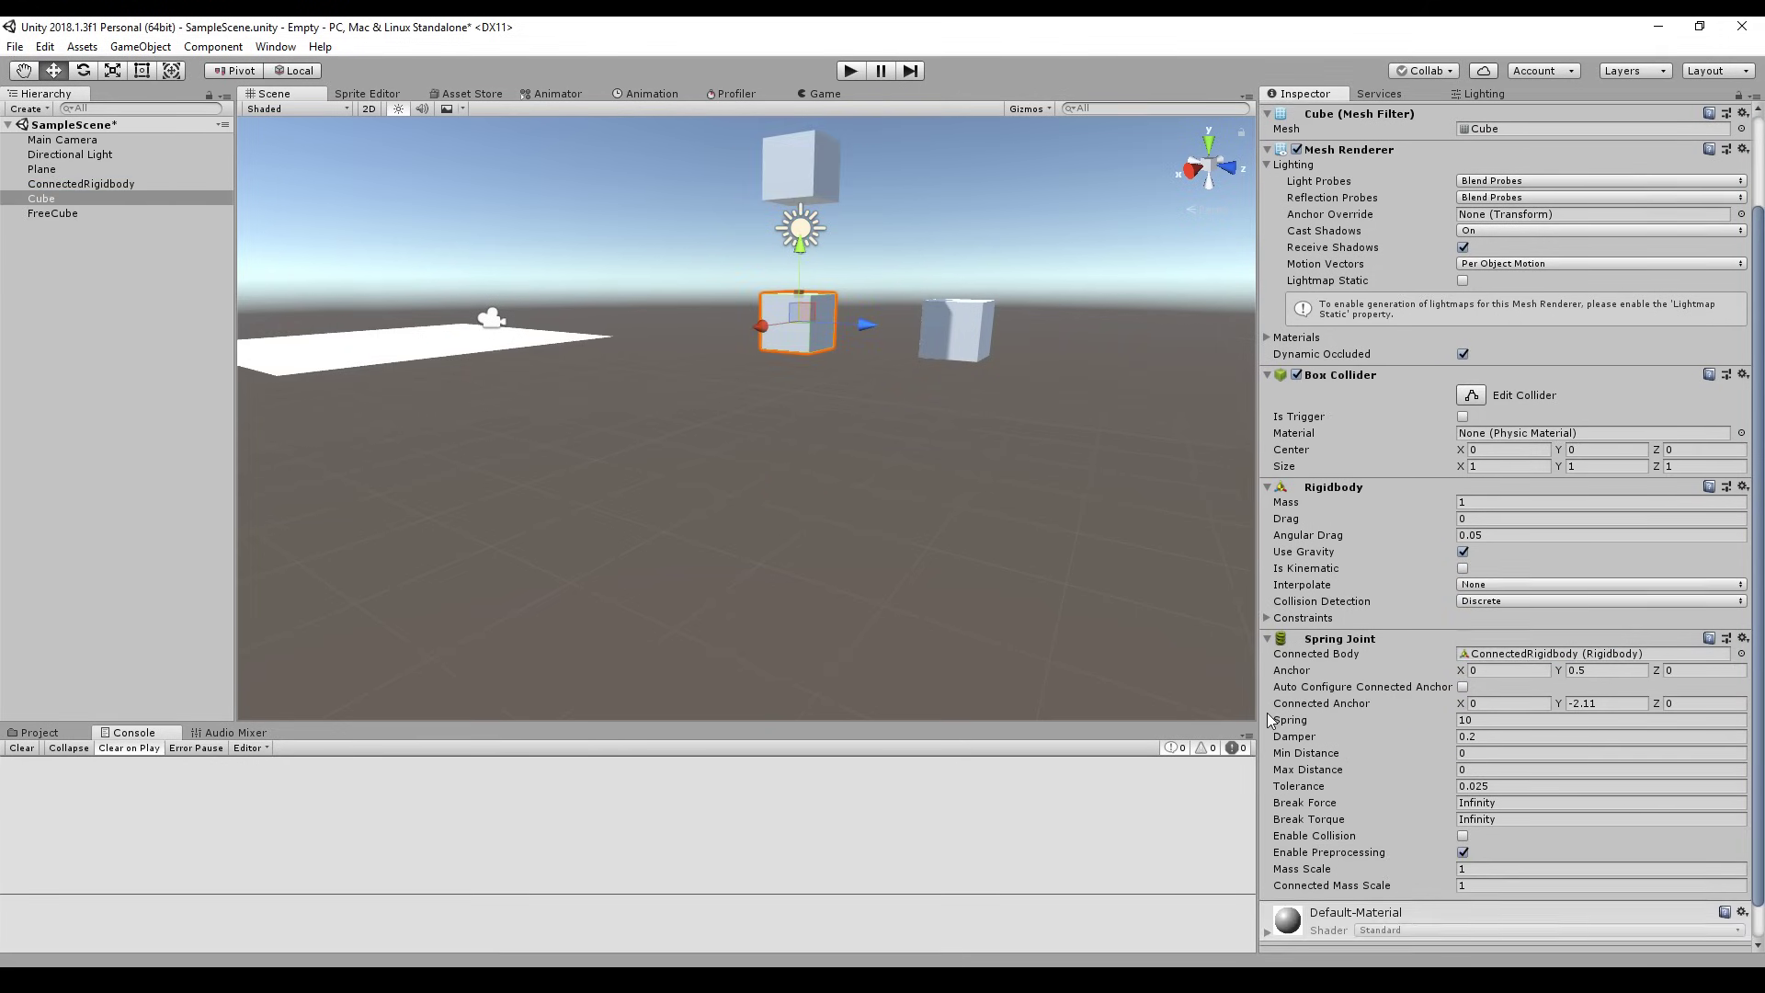
{"action": "left_click", "coordinate": [851, 74]}
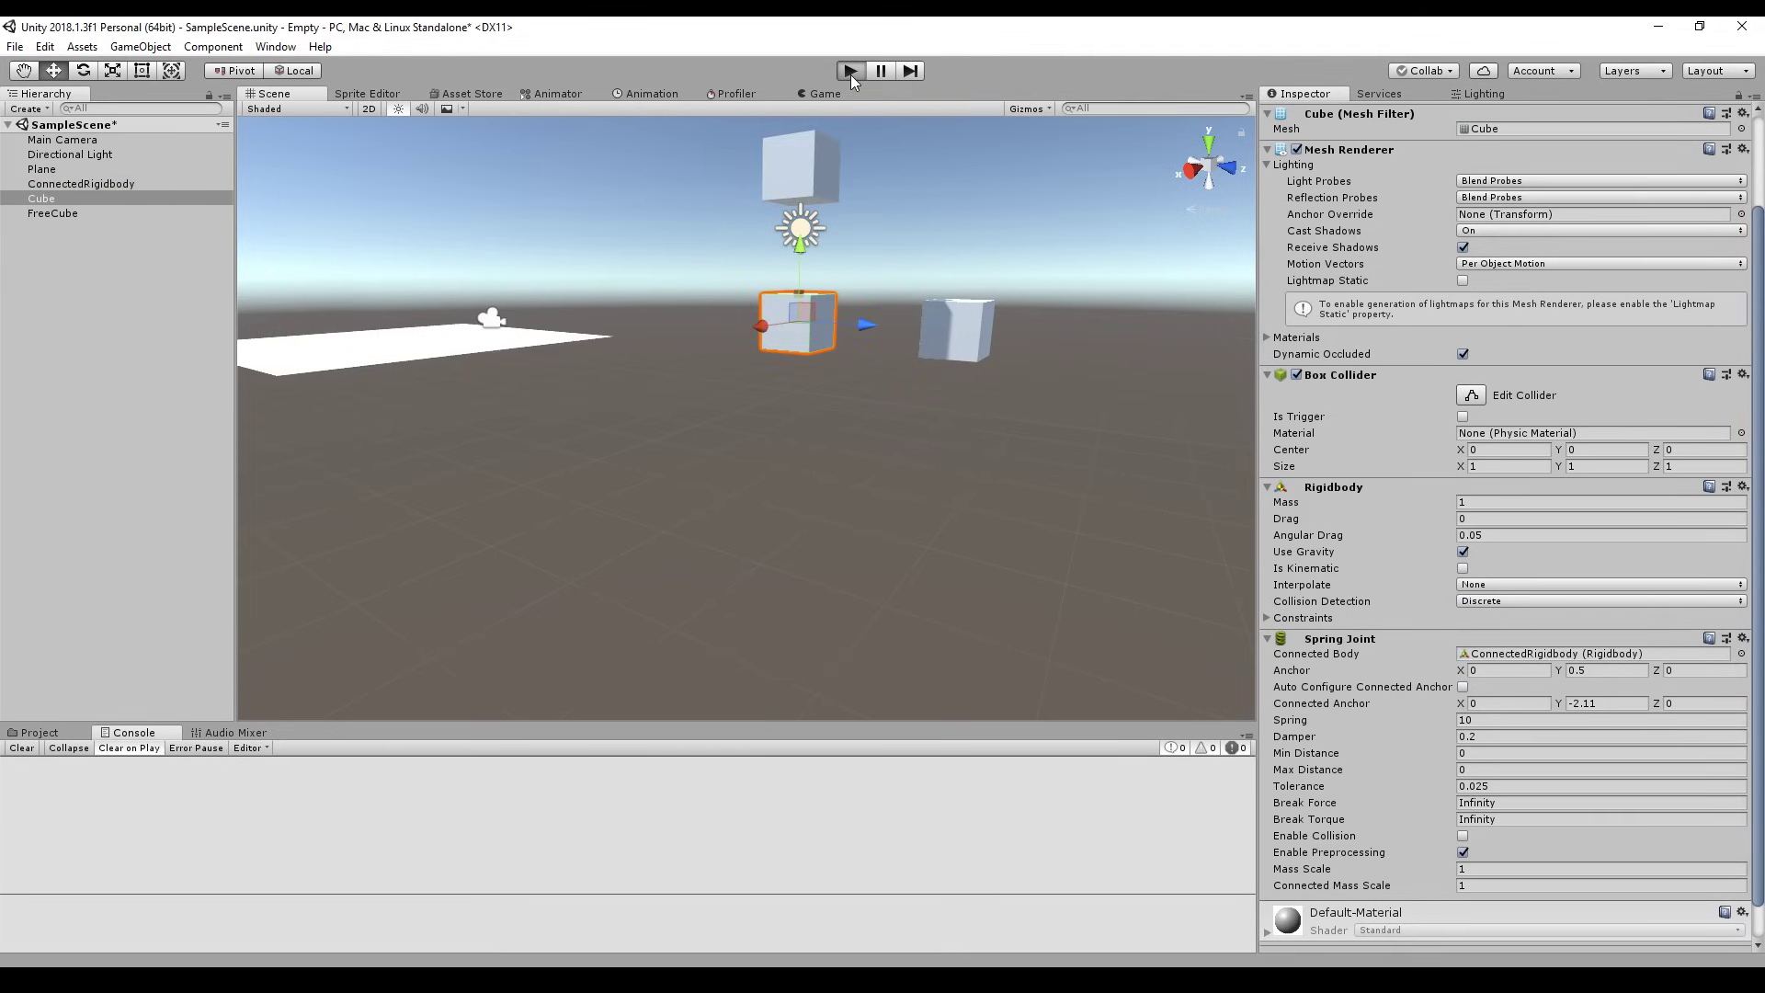
- Set the Spring Joint's Spring to 100 and its Damper to 10 in play mode
{"action": "left_click", "coordinate": [1512, 719]}
{"action": "type", "text": "0"}
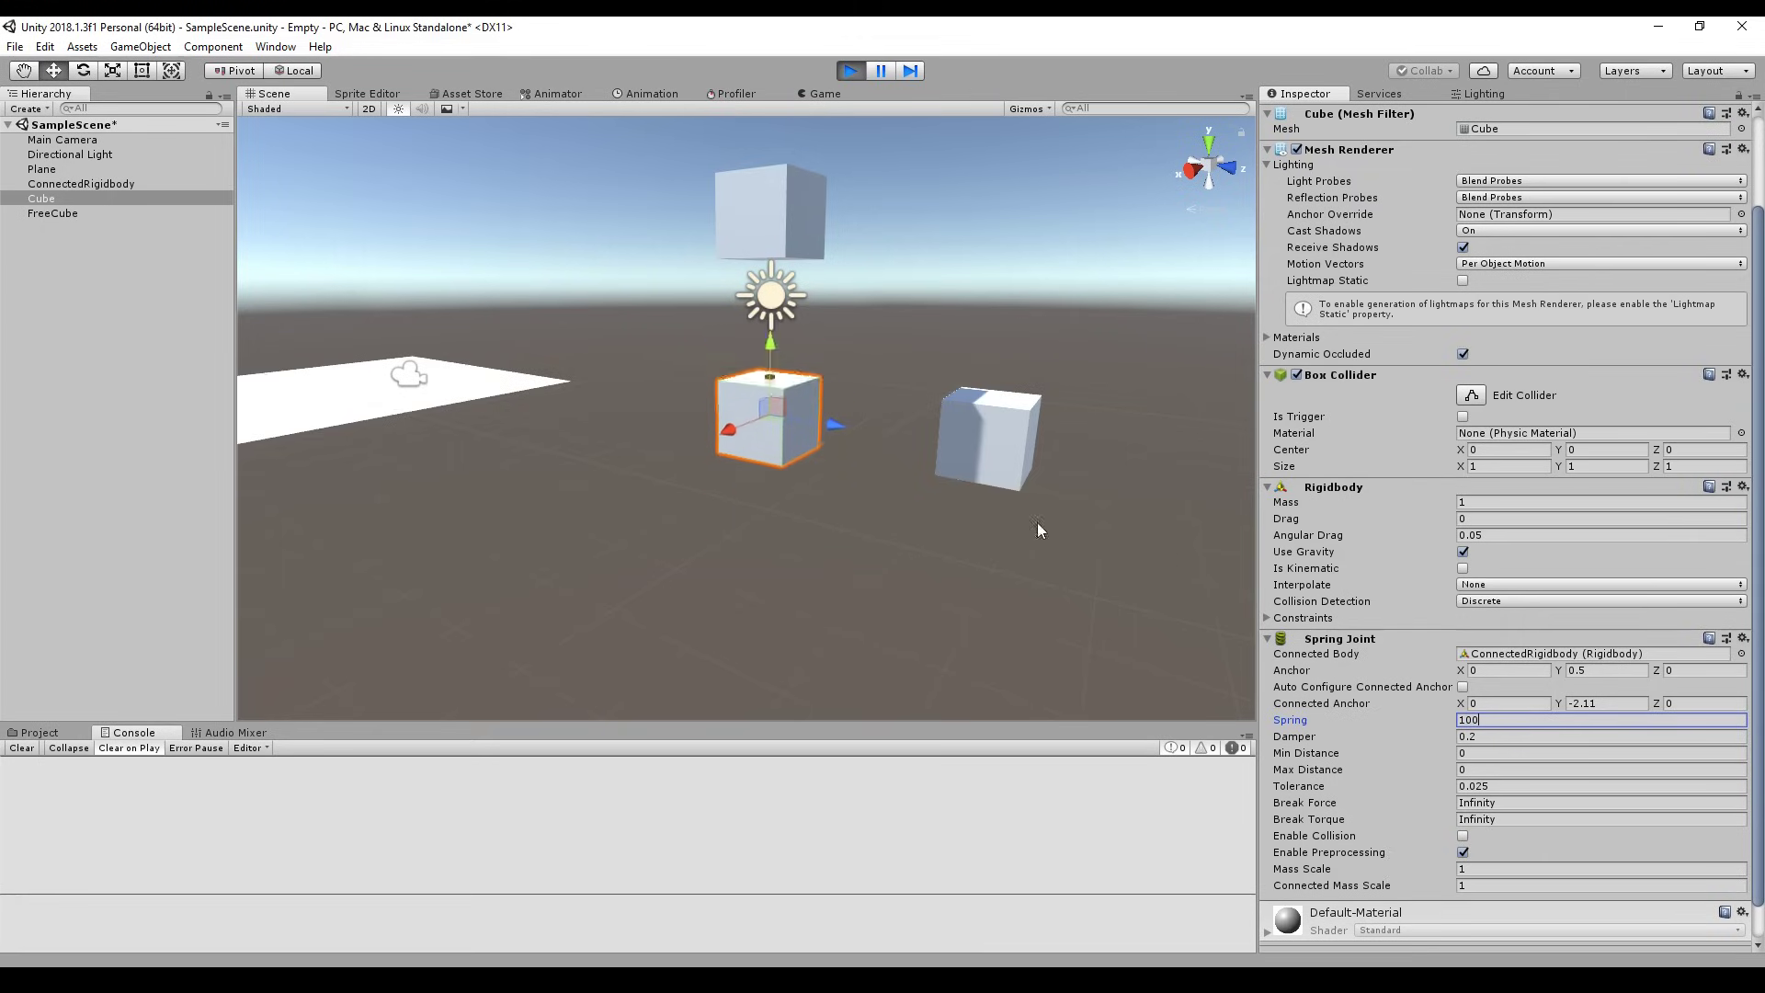
{"action": "left_click", "coordinate": [1492, 736]}
{"action": "type", "text": "10"}
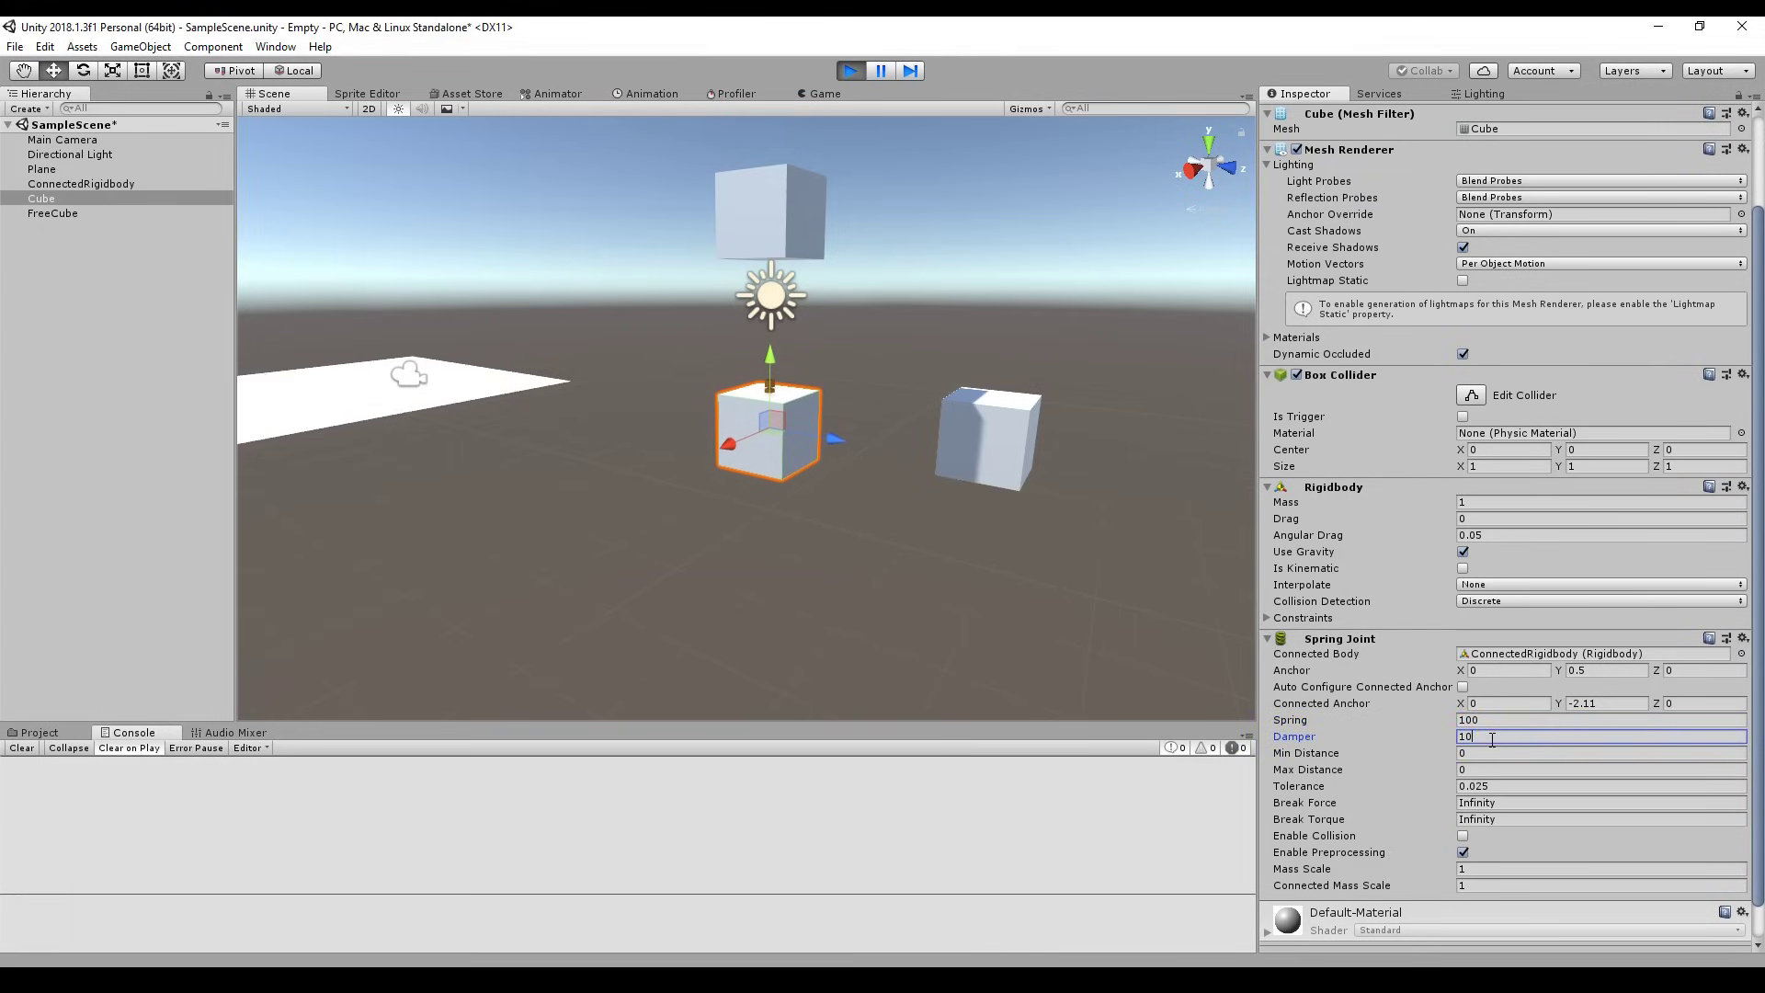
- Try a Spring value of 10 on the joint, and test Spring 100 with Damper 10000
{"action": "left_click", "coordinate": [1492, 725]}
{"action": "type", "text": "10"}
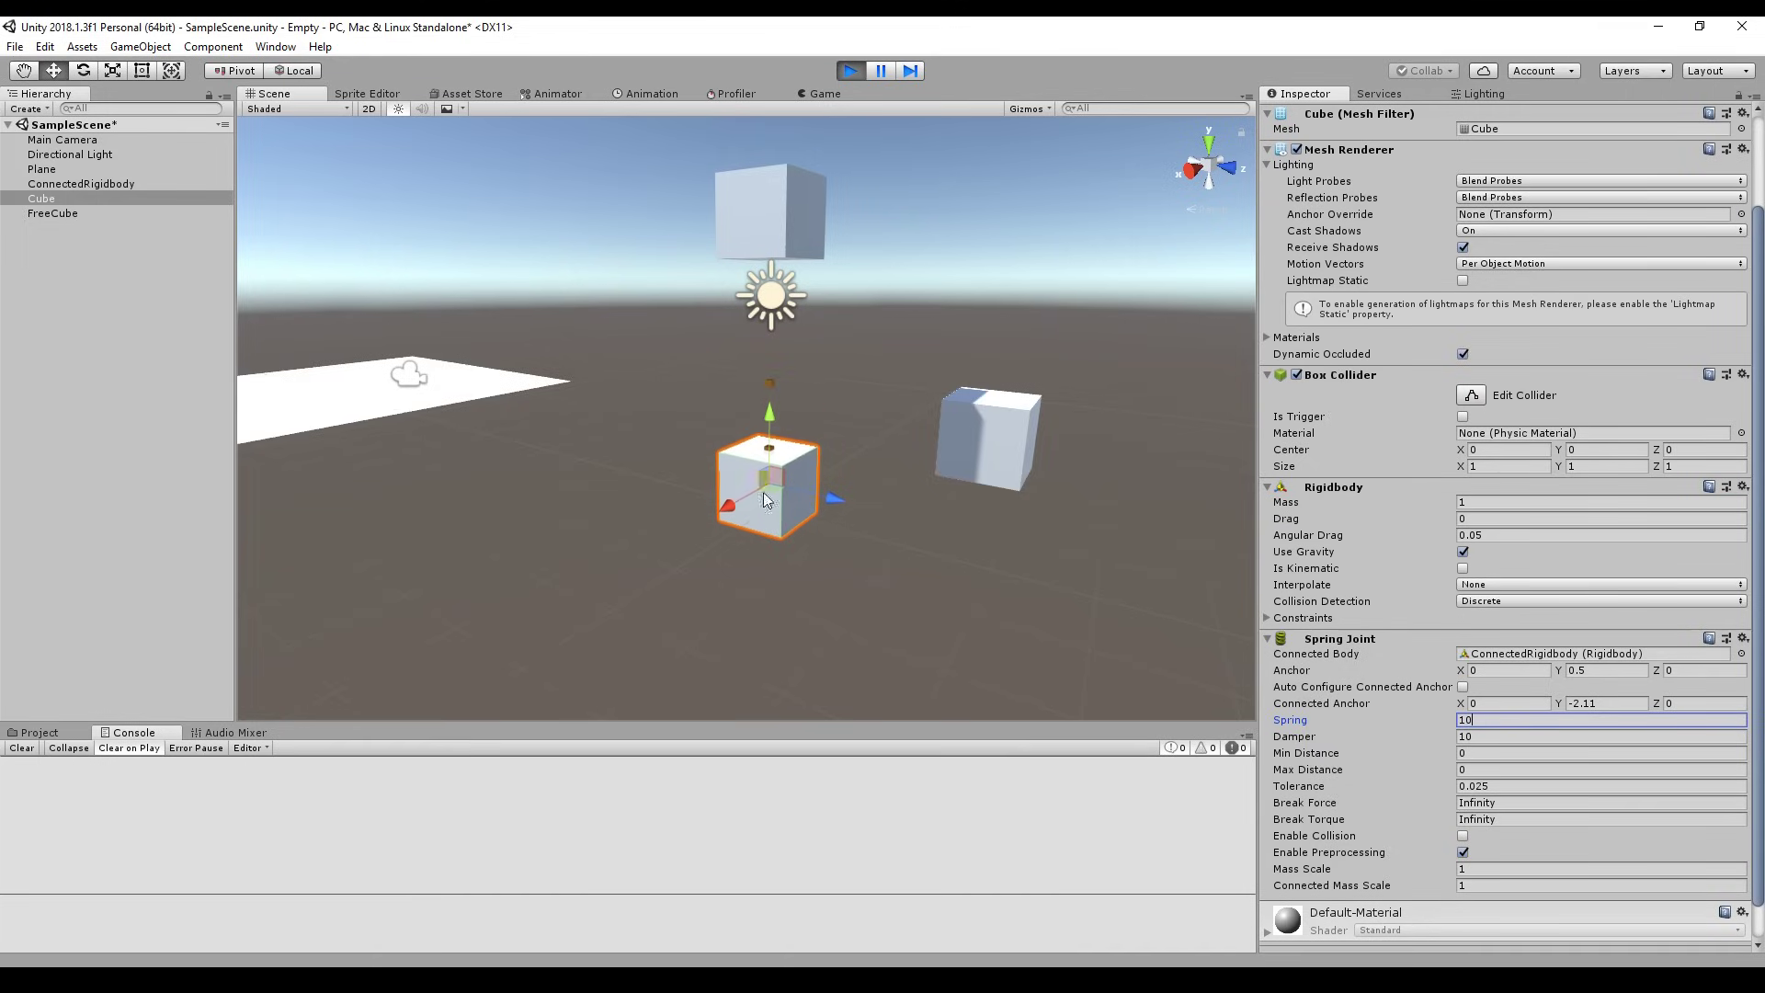
{"action": "type", "text": "000"}
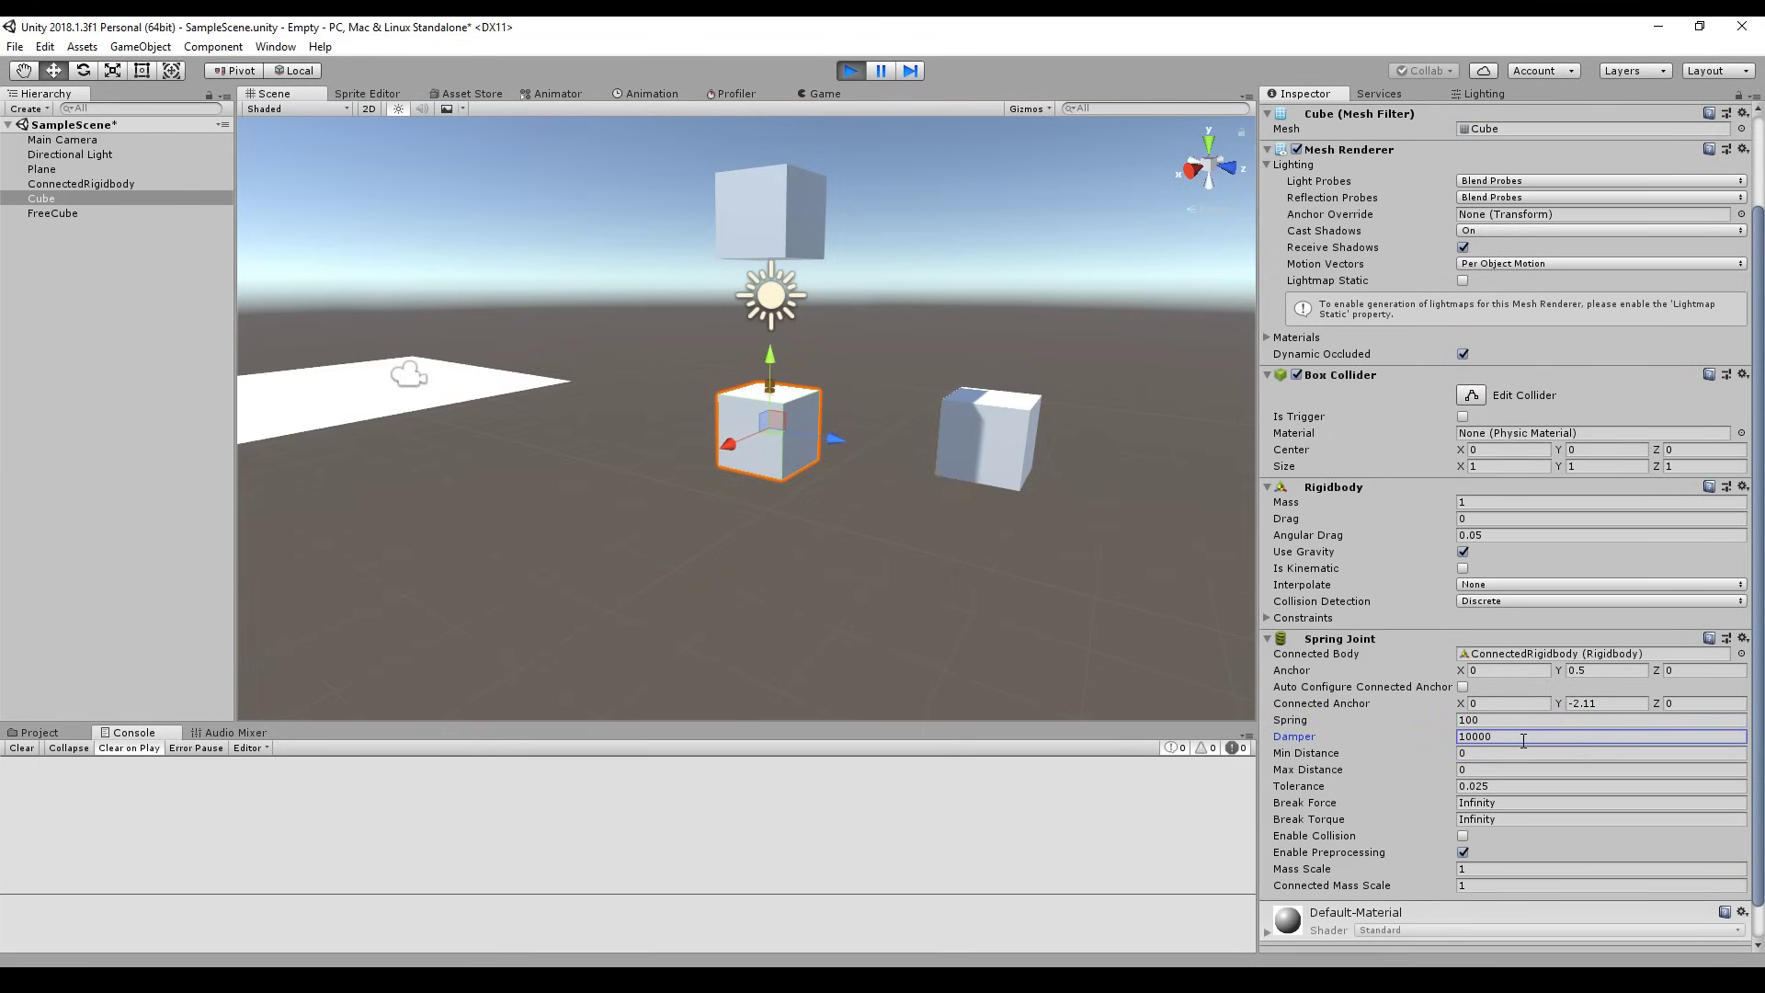
- Set the Spring Joint's Spring to 1 and its Damper to 100
{"action": "left_click", "coordinate": [1514, 719]}
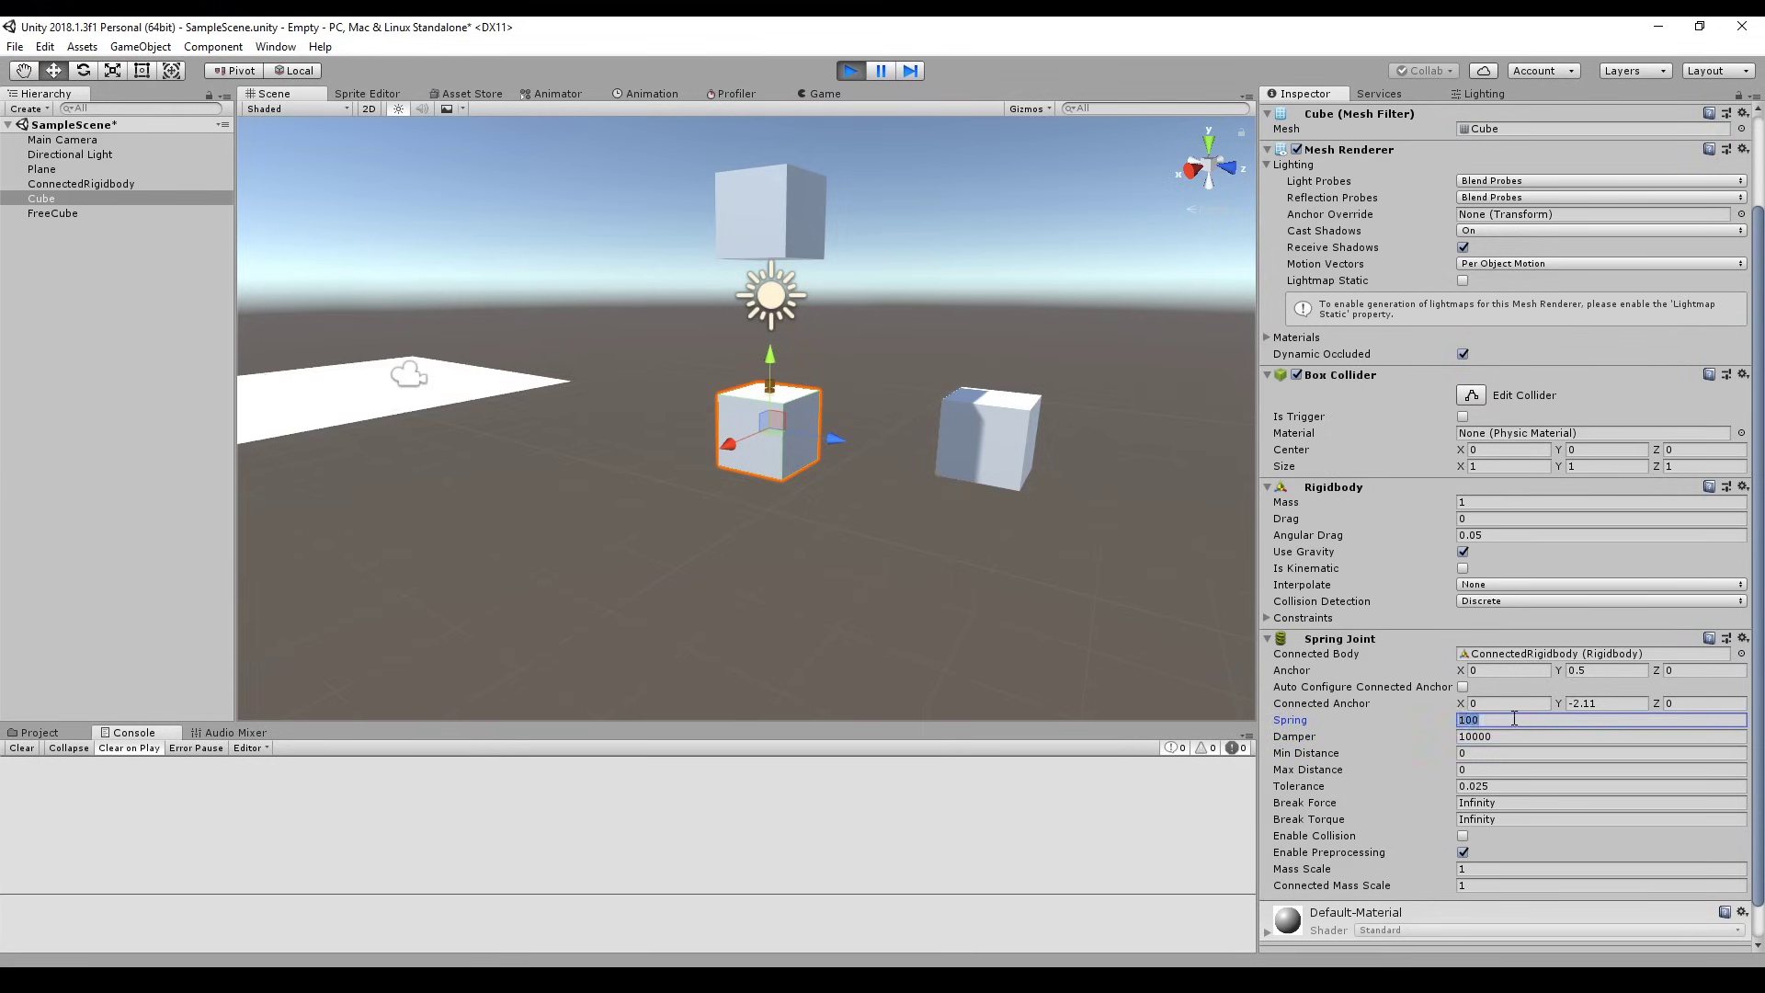
{"action": "type", "text": "1"}
{"action": "key", "text": "Tab"}
{"action": "type", "text": "10"}
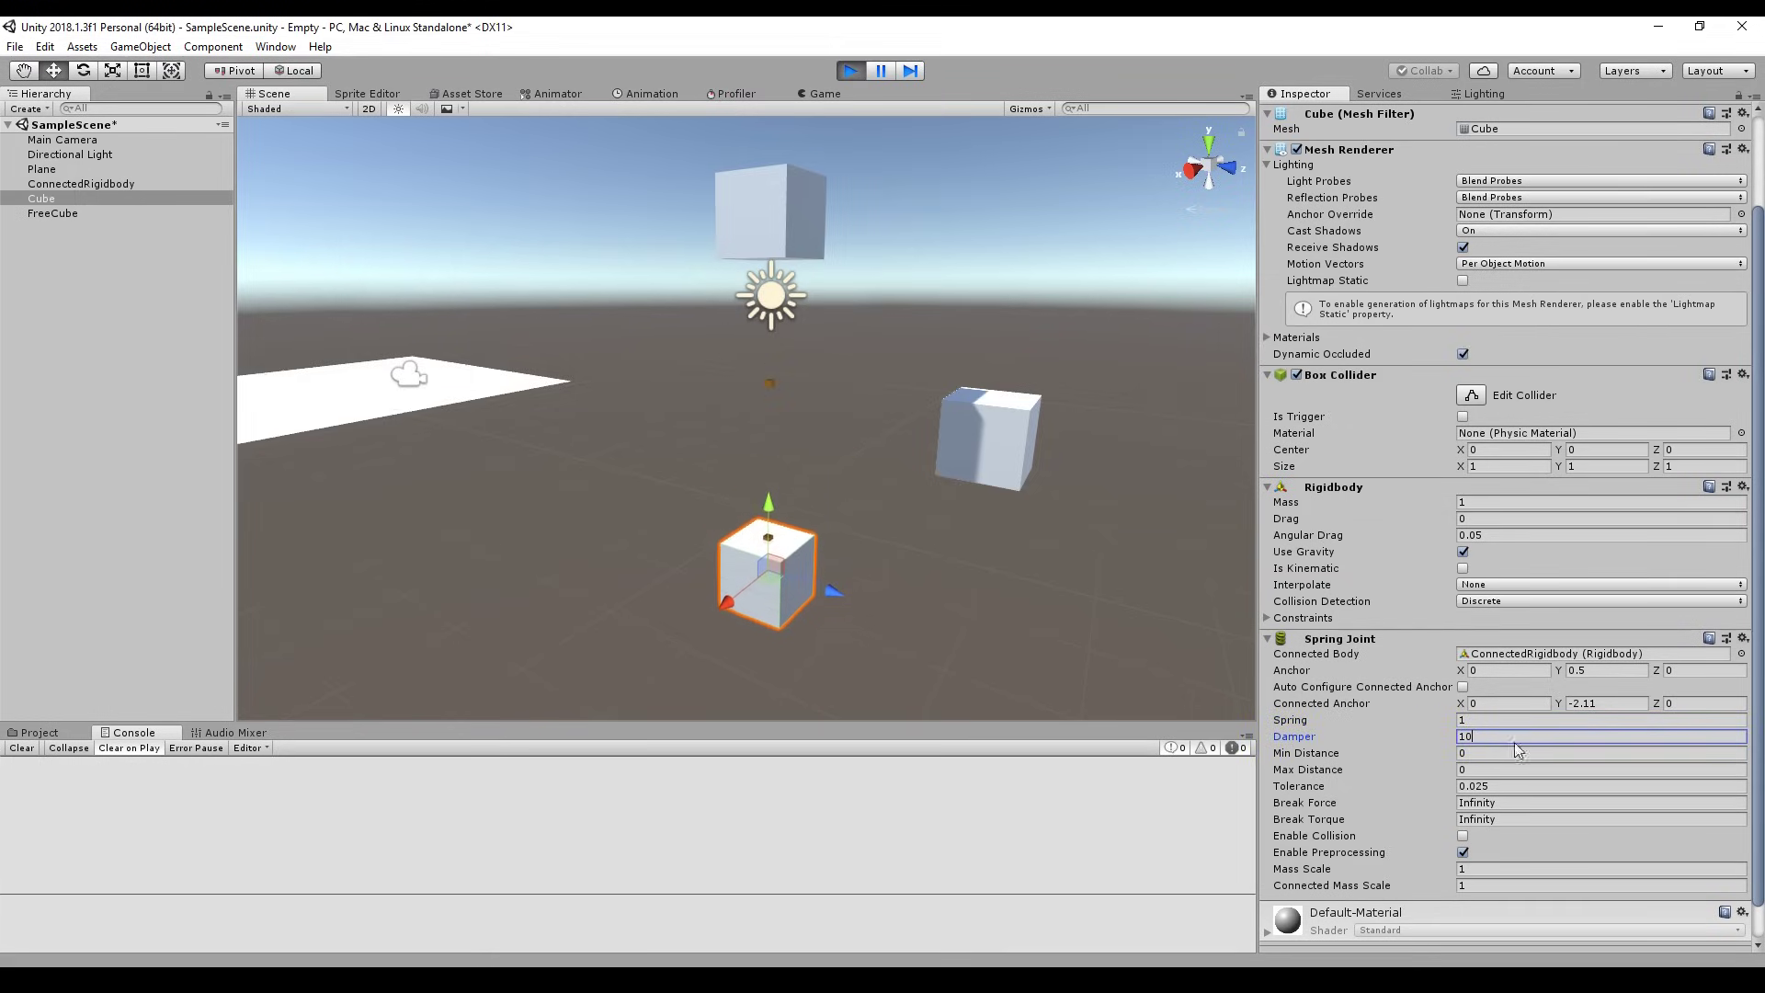
{"action": "type", "text": "0"}
- Test the joint with Spring 100, and retune it to Spring 1000 and Damper 1
{"action": "left_click", "coordinate": [1493, 719]}
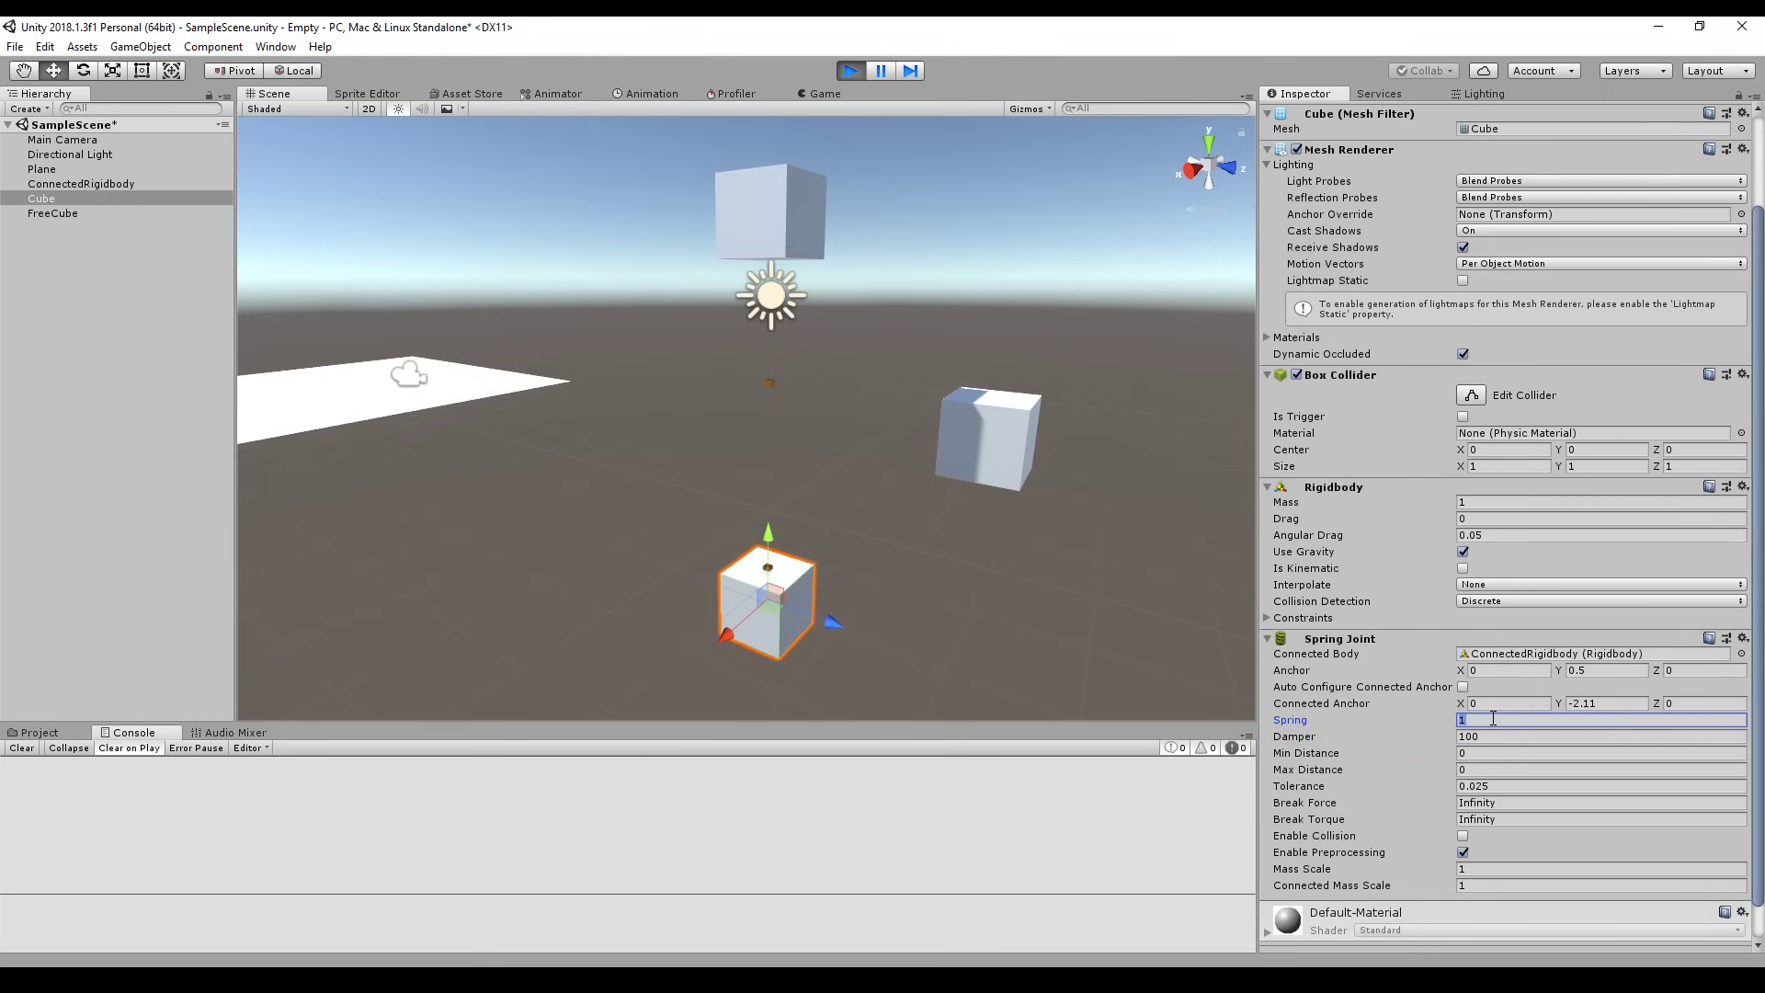
{"action": "type", "text": "100"}
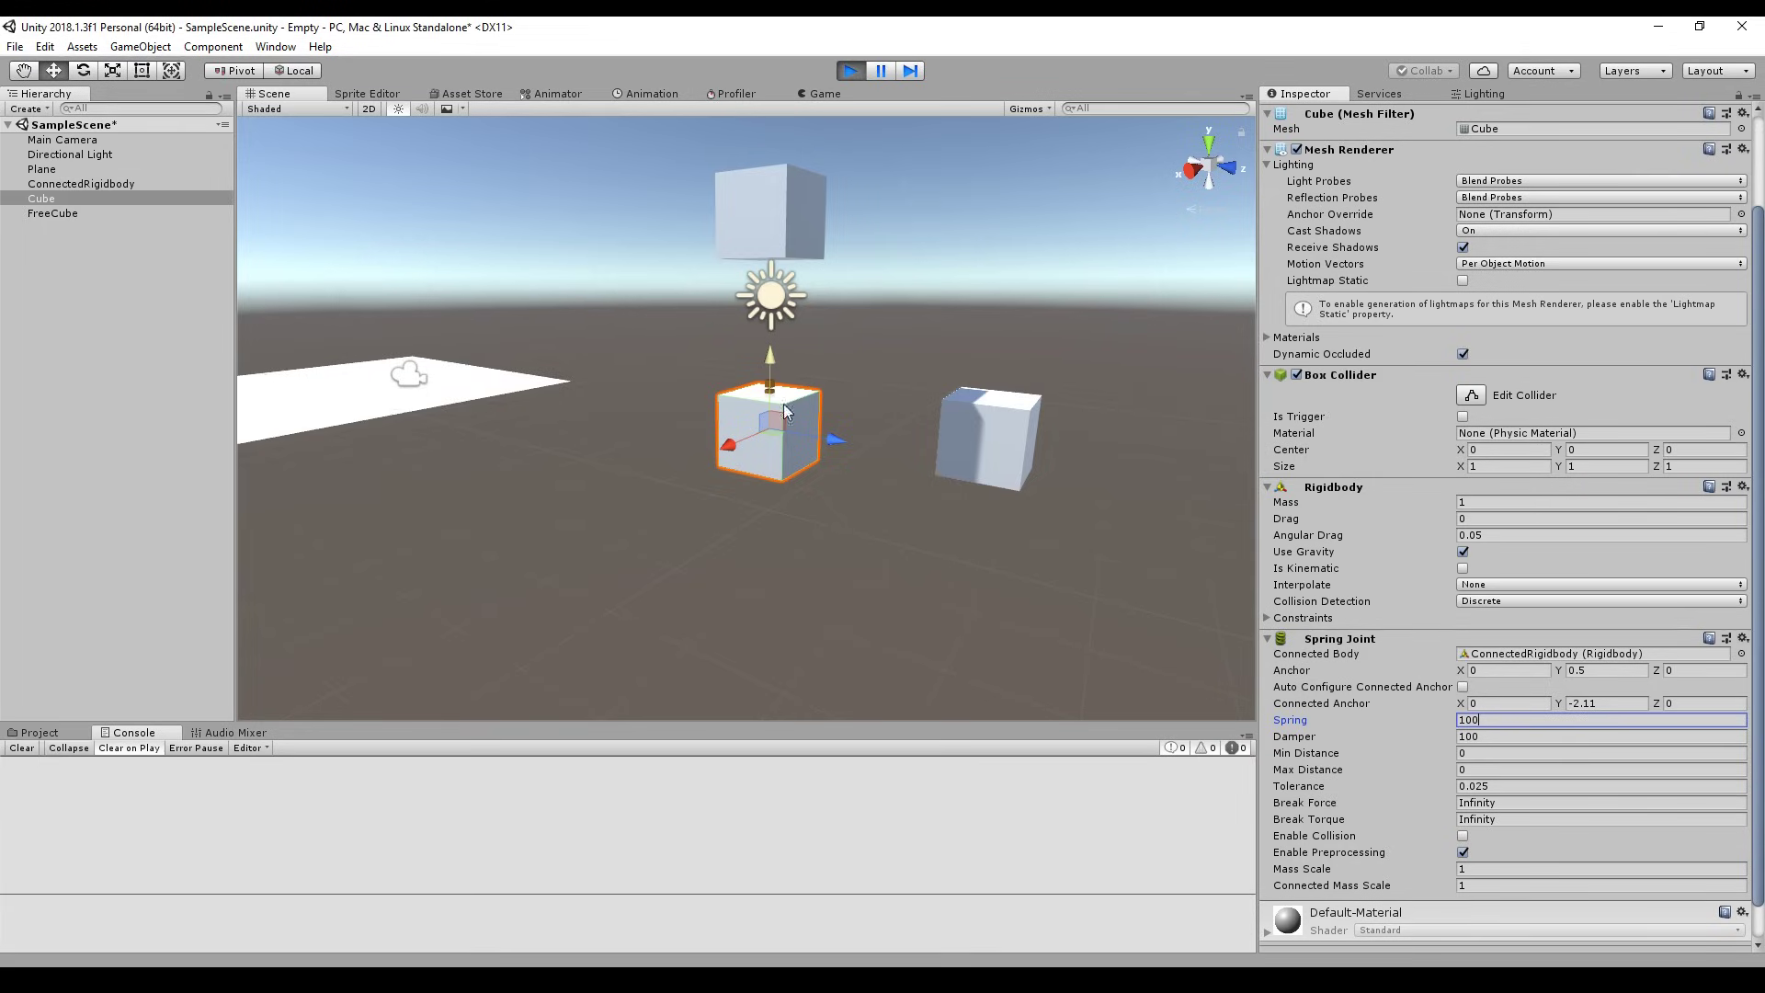
{"action": "left_click", "coordinate": [1484, 736]}
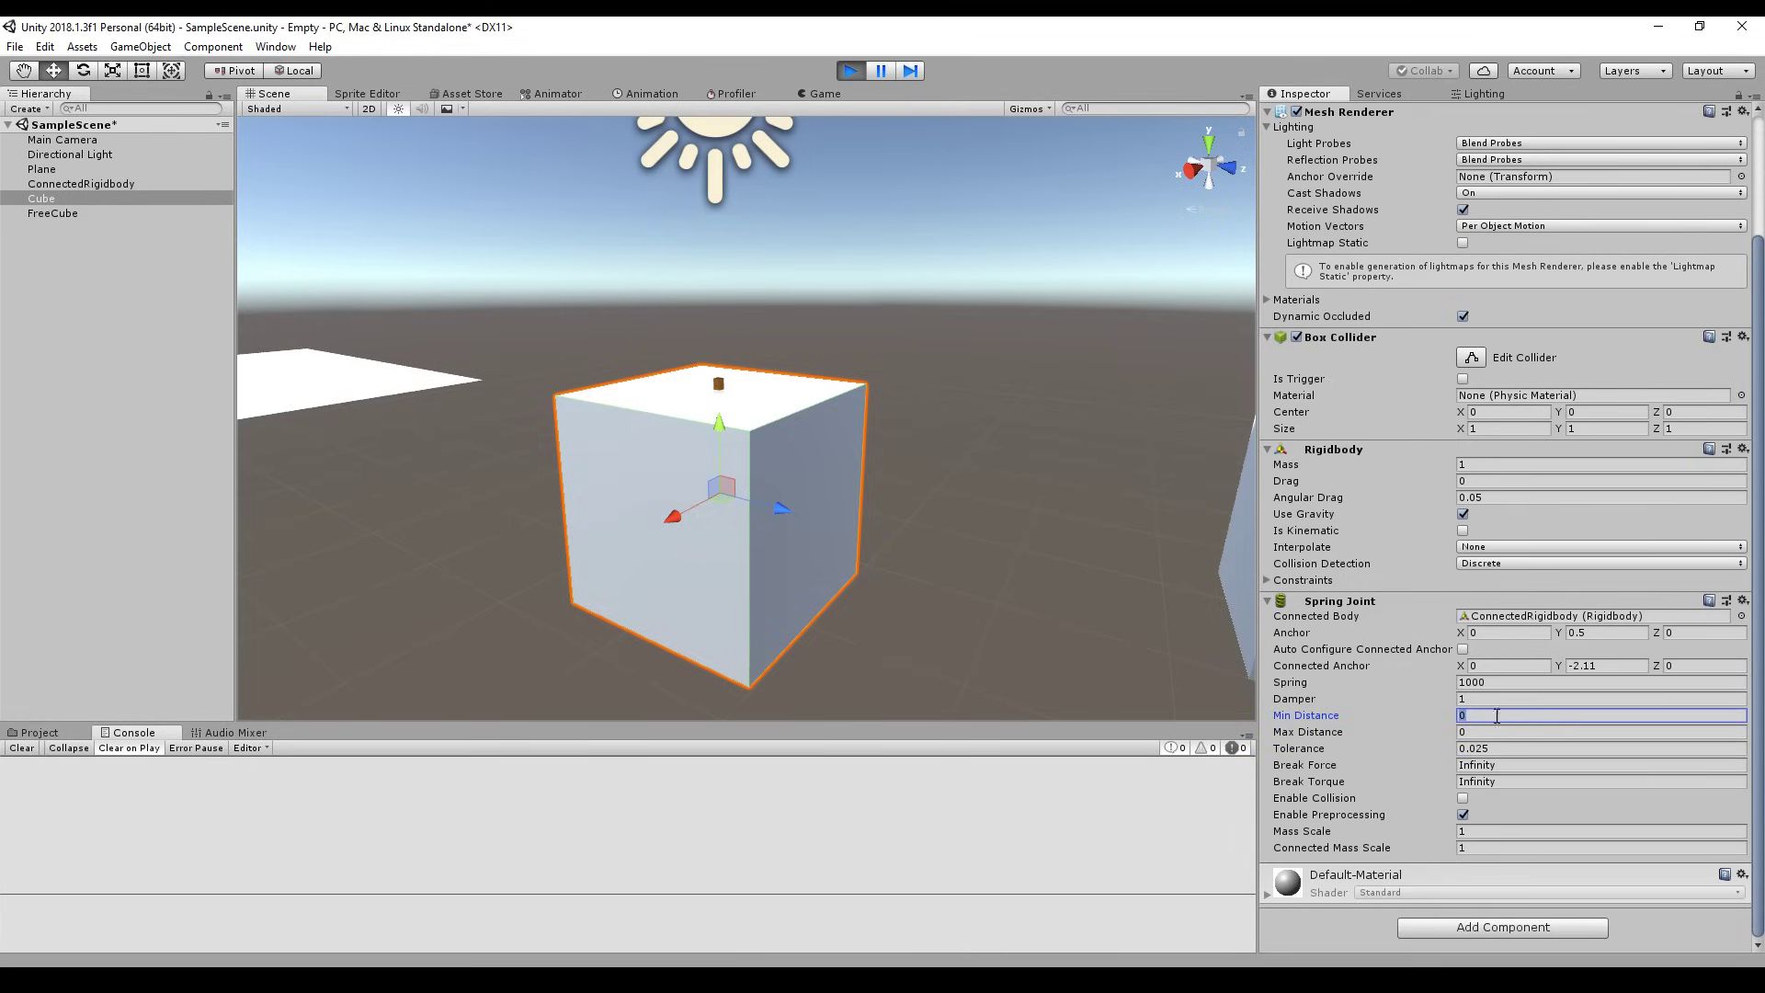
- Set the Spring Joint's Min Distance and Max Distance to 1, and move the lower cube around its anchor to test them
{"action": "type", "text": "1"}
{"action": "key", "text": "Tab"}
{"action": "type", "text": "1"}
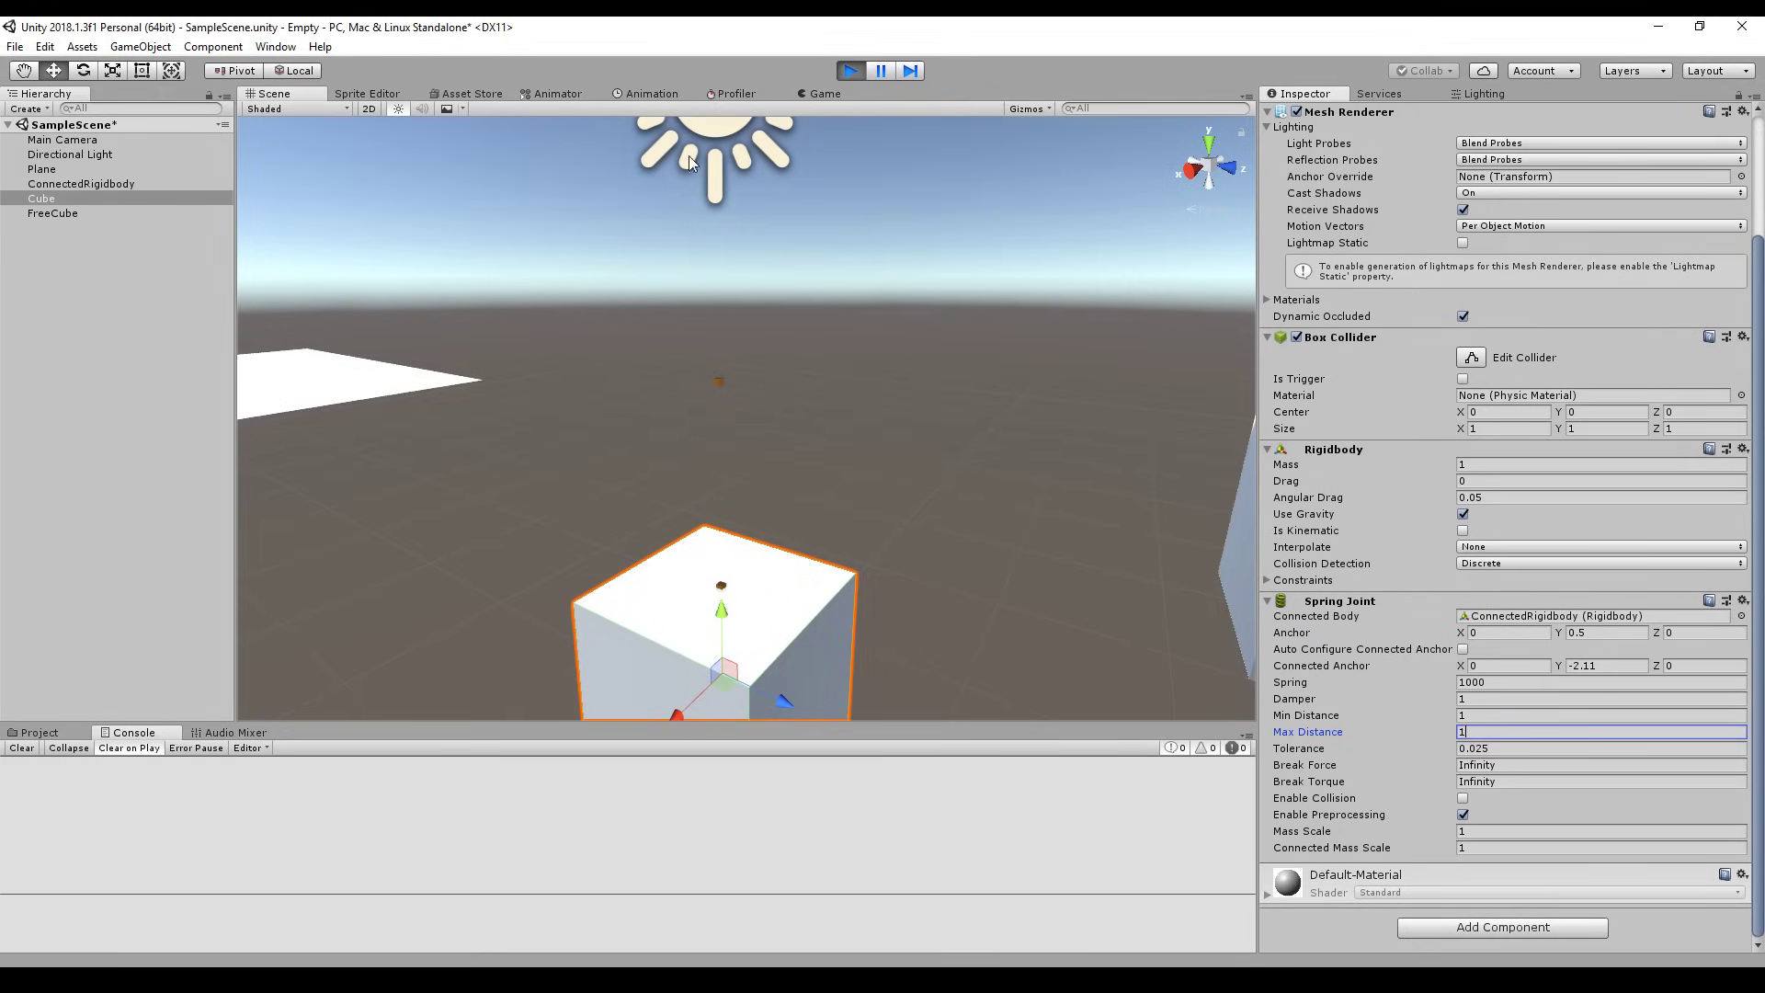
{"action": "left_click", "coordinate": [719, 387]}
{"action": "left_click", "coordinate": [762, 623]}
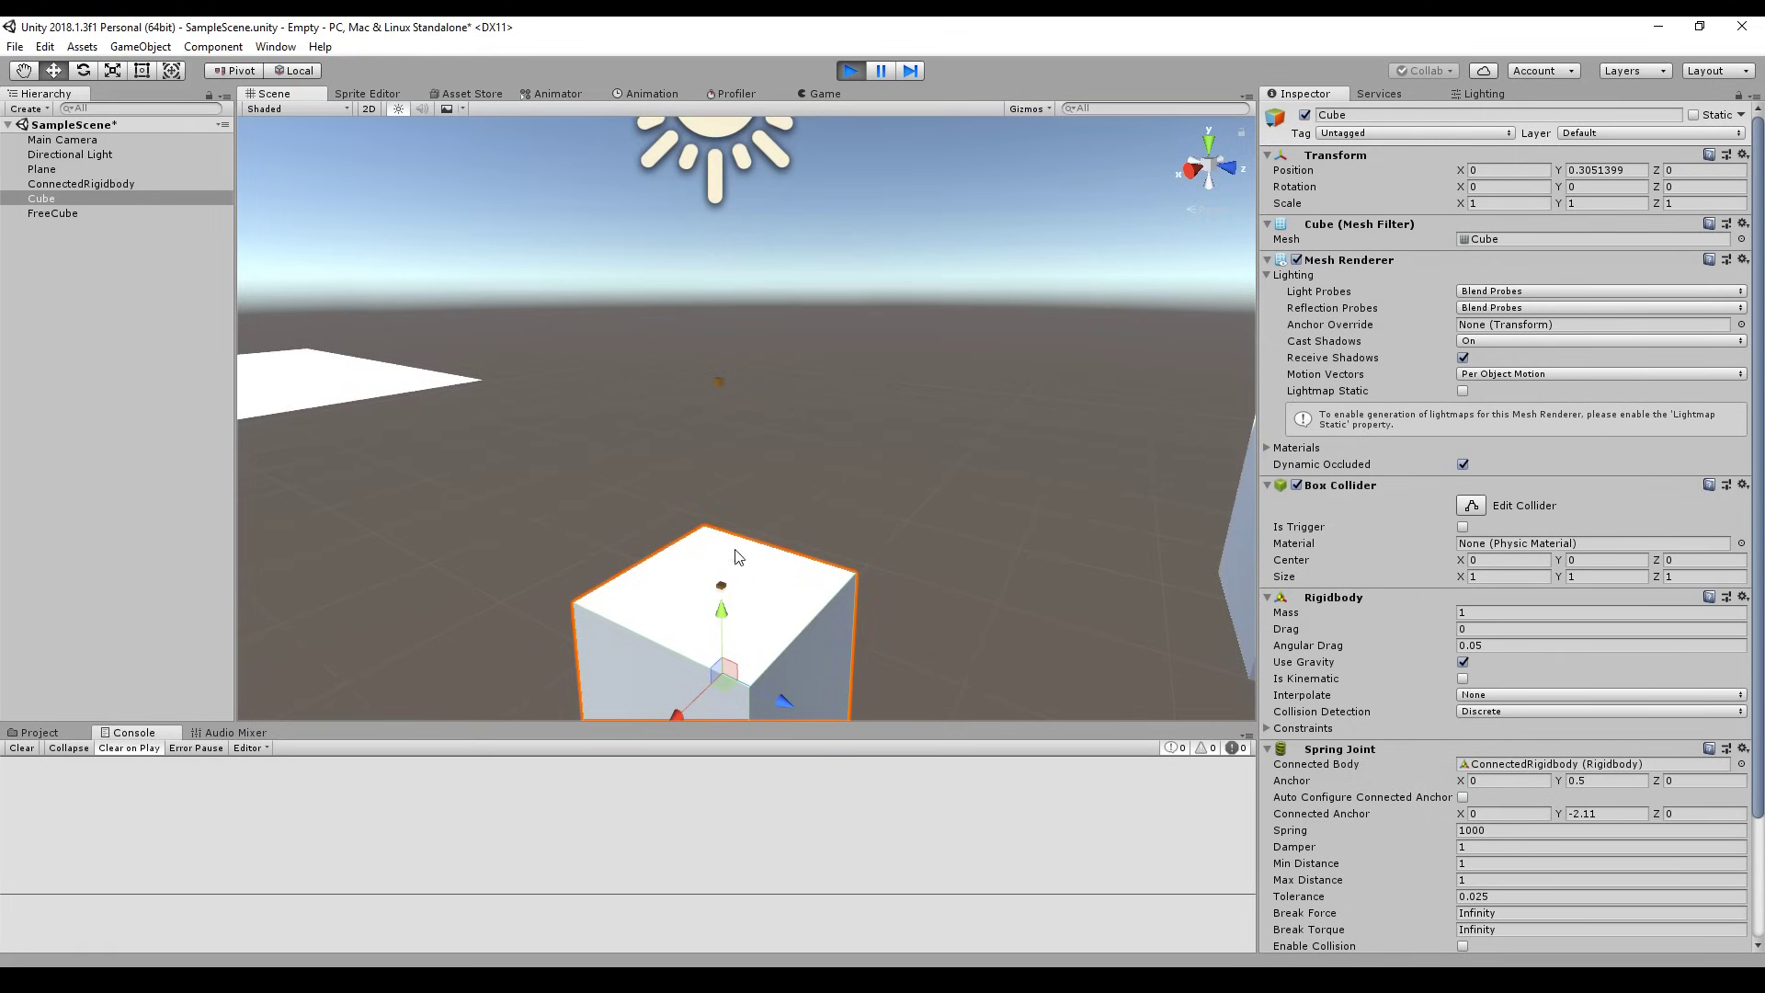
{"action": "left_click_drag", "start_coordinate": [721, 597], "coordinate": [708, 195]}
{"action": "left_click_drag", "start_coordinate": [789, 691], "coordinate": [490, 384]}
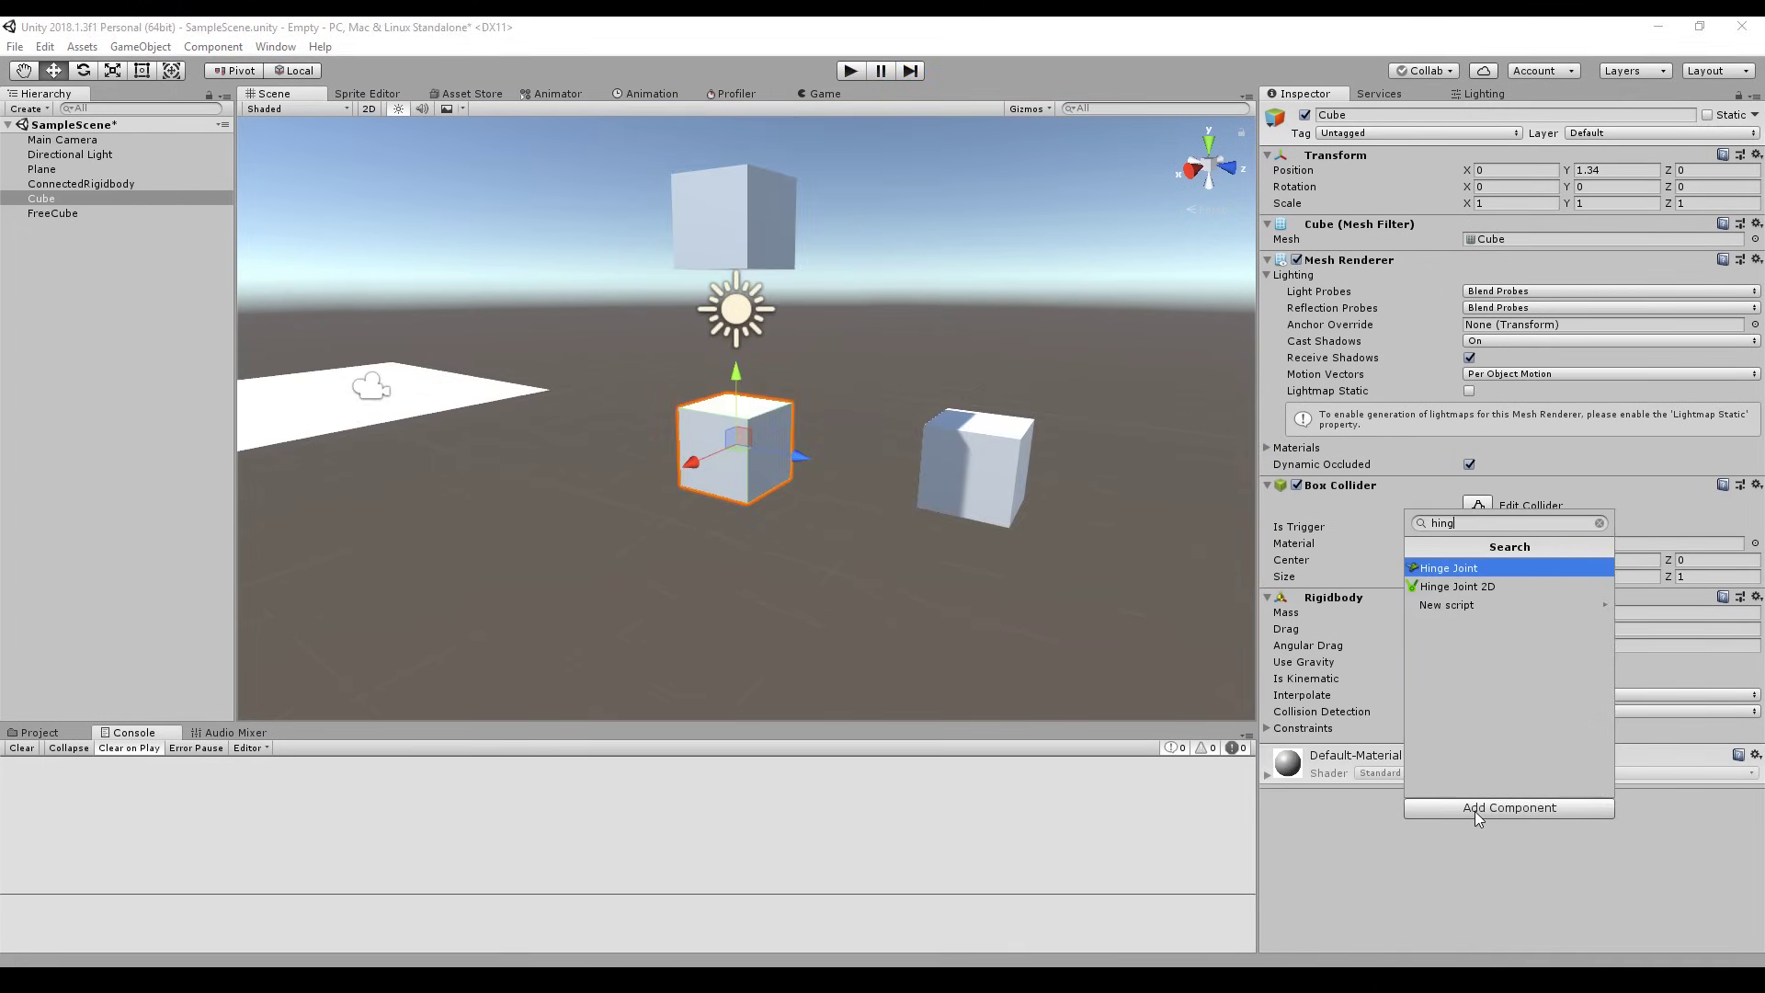
- Add a Hinge Joint component to the lower cube and start play mode
{"action": "key", "text": "Return"}
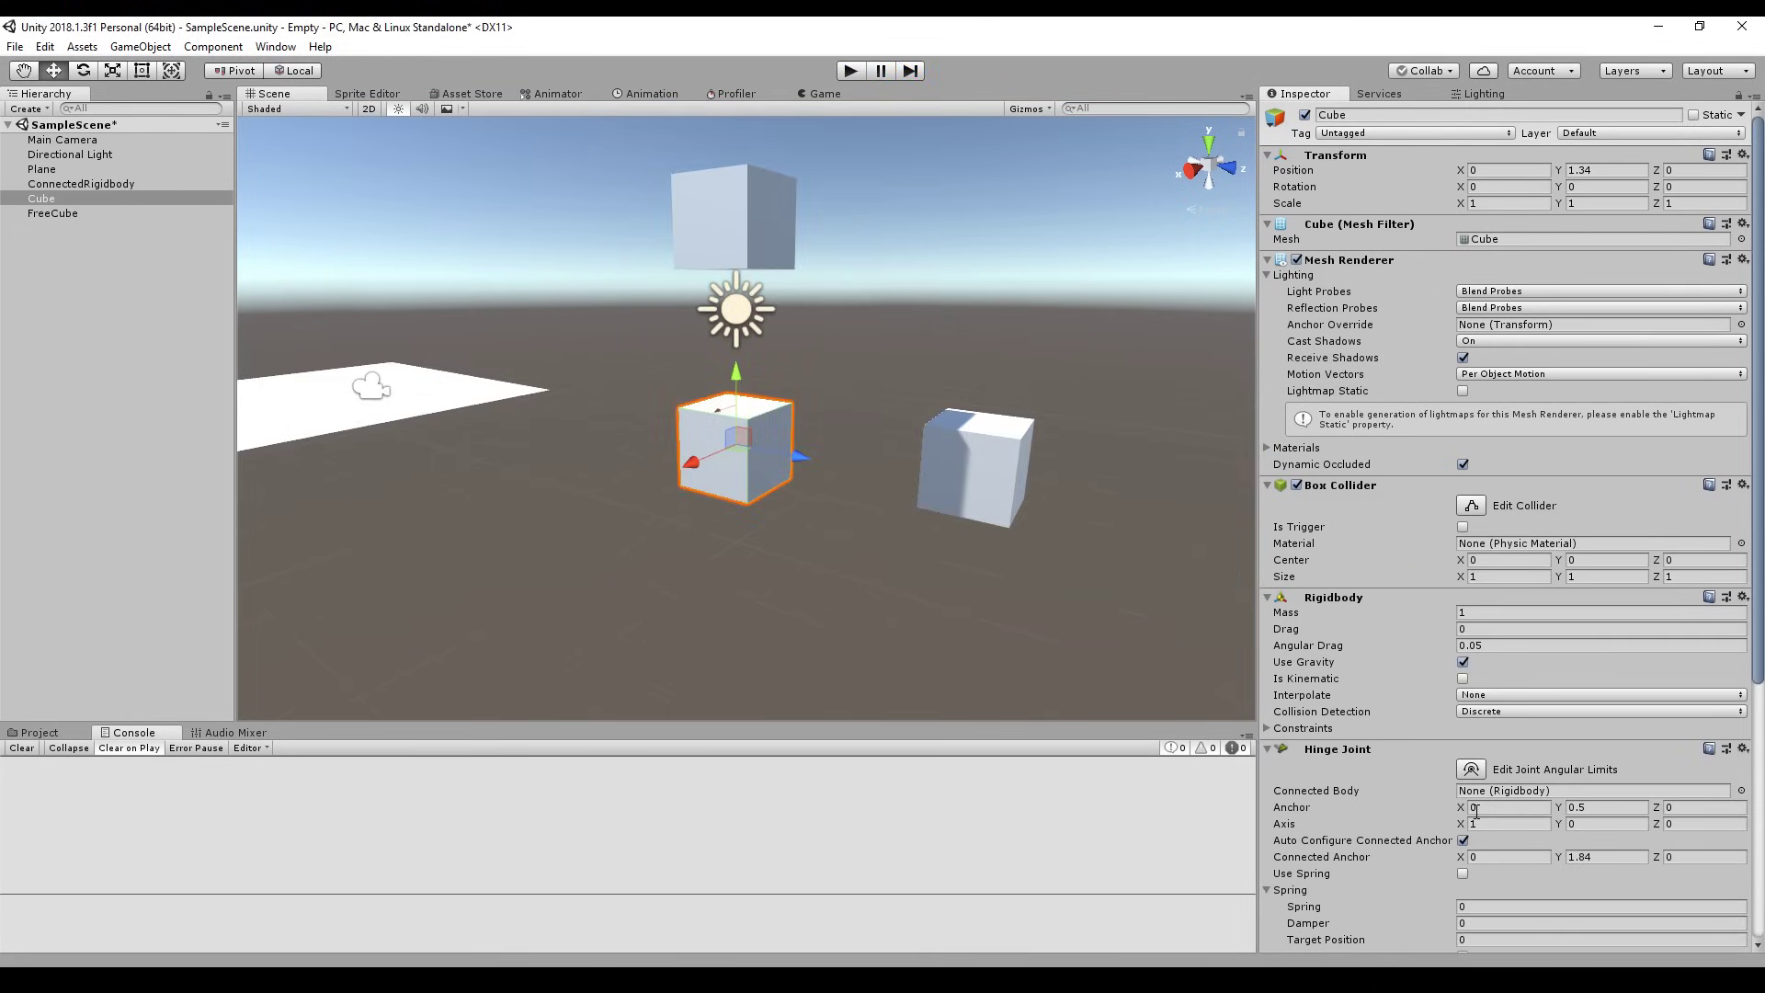
{"action": "key", "text": "ctrl+p"}
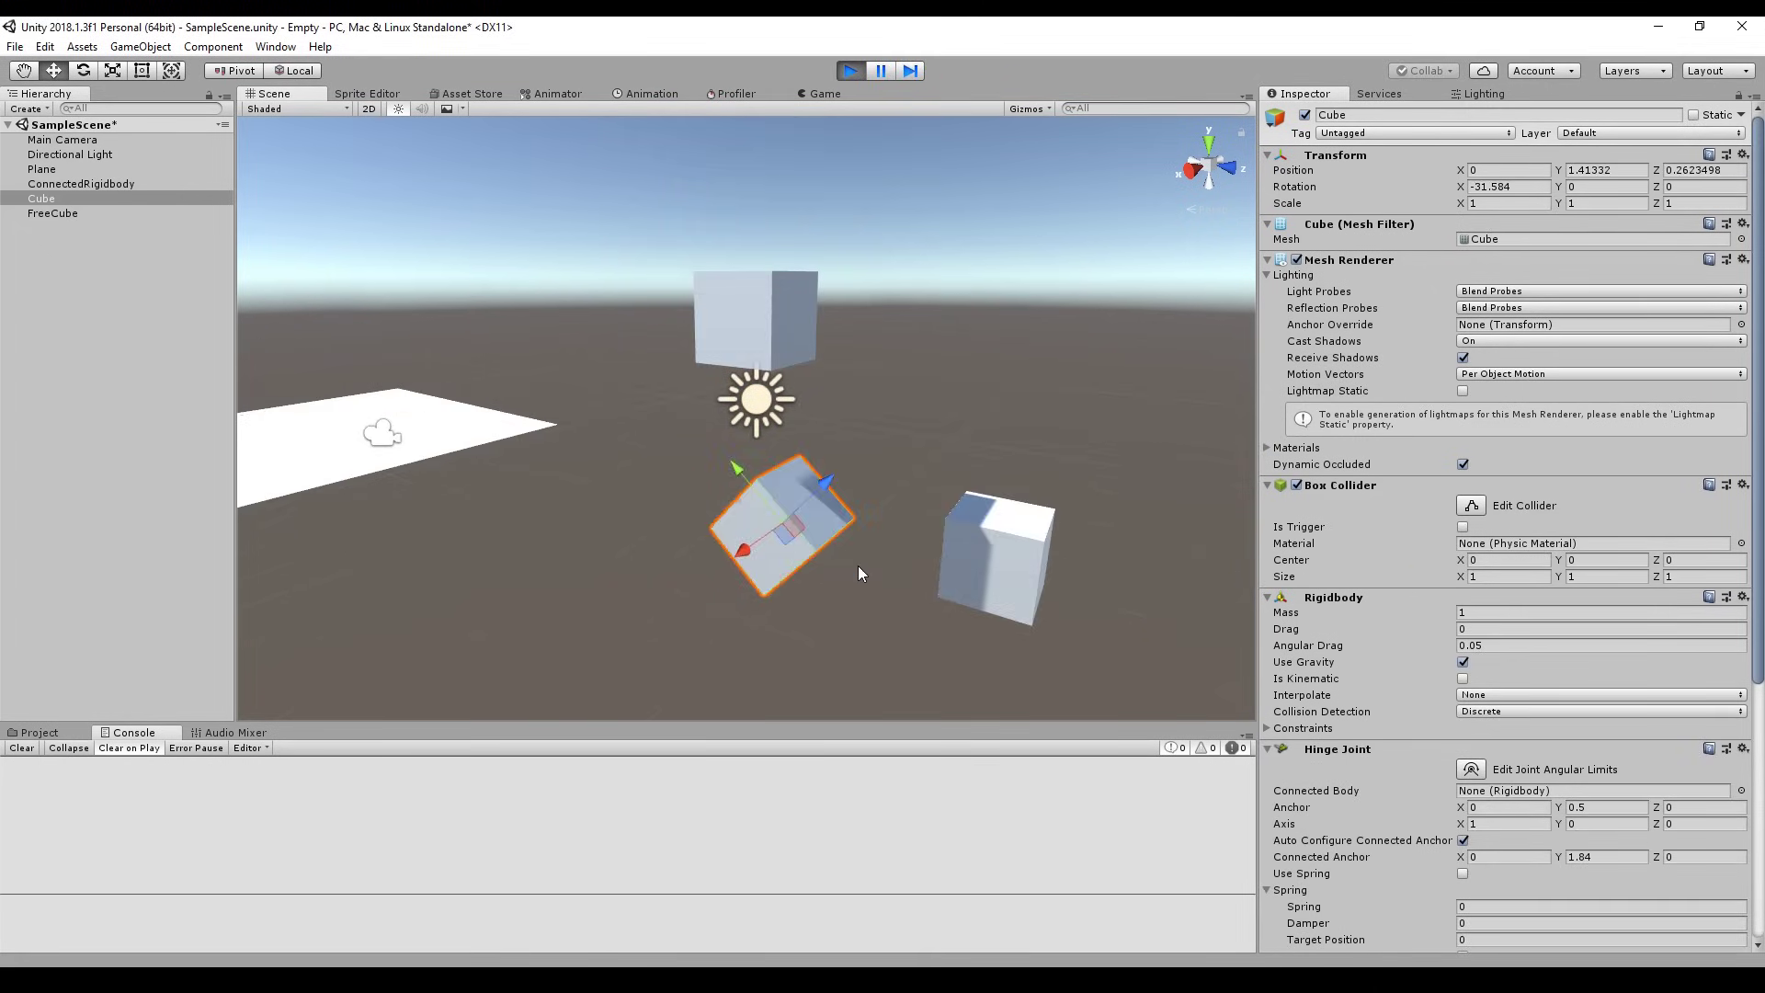
- Examine the hinged cube's swing up close, and shift ConnectedRigidbody along Z to about 0.341 with no body connected
{"action": "scroll", "coordinate": [857, 565], "scroll_direction": "up", "scroll_amount": 5}
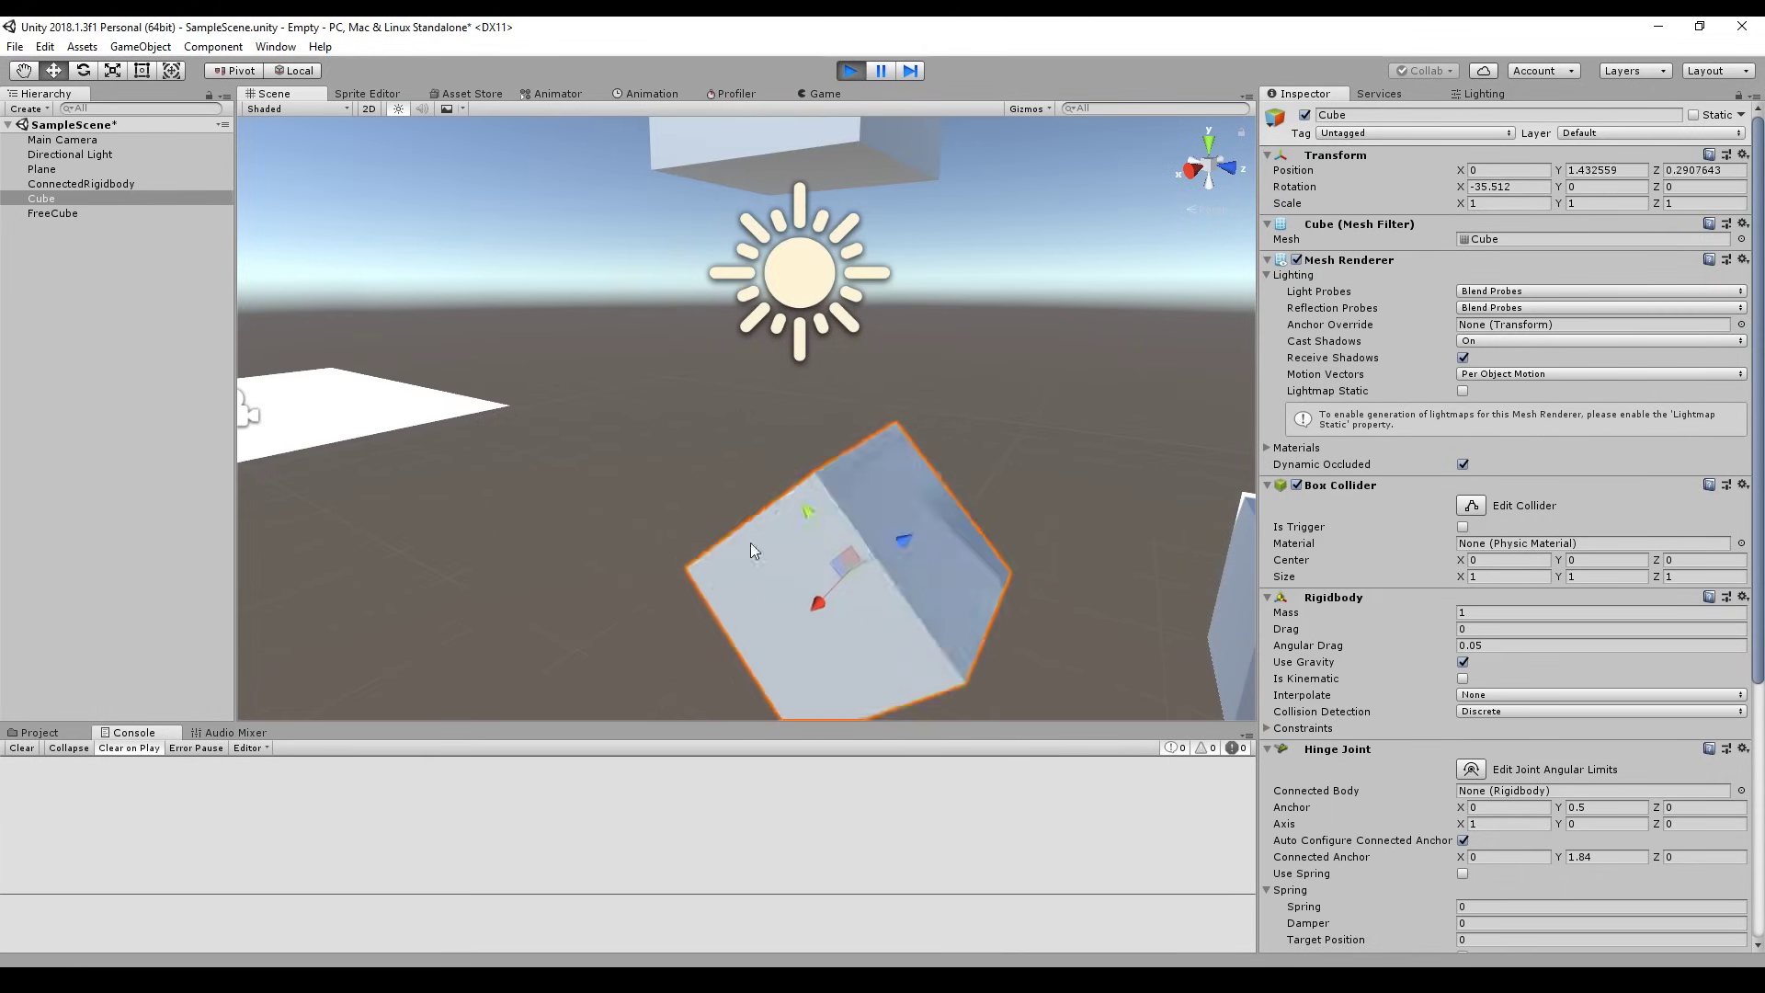
{"action": "scroll", "coordinate": [950, 467], "scroll_direction": "up", "scroll_amount": 2}
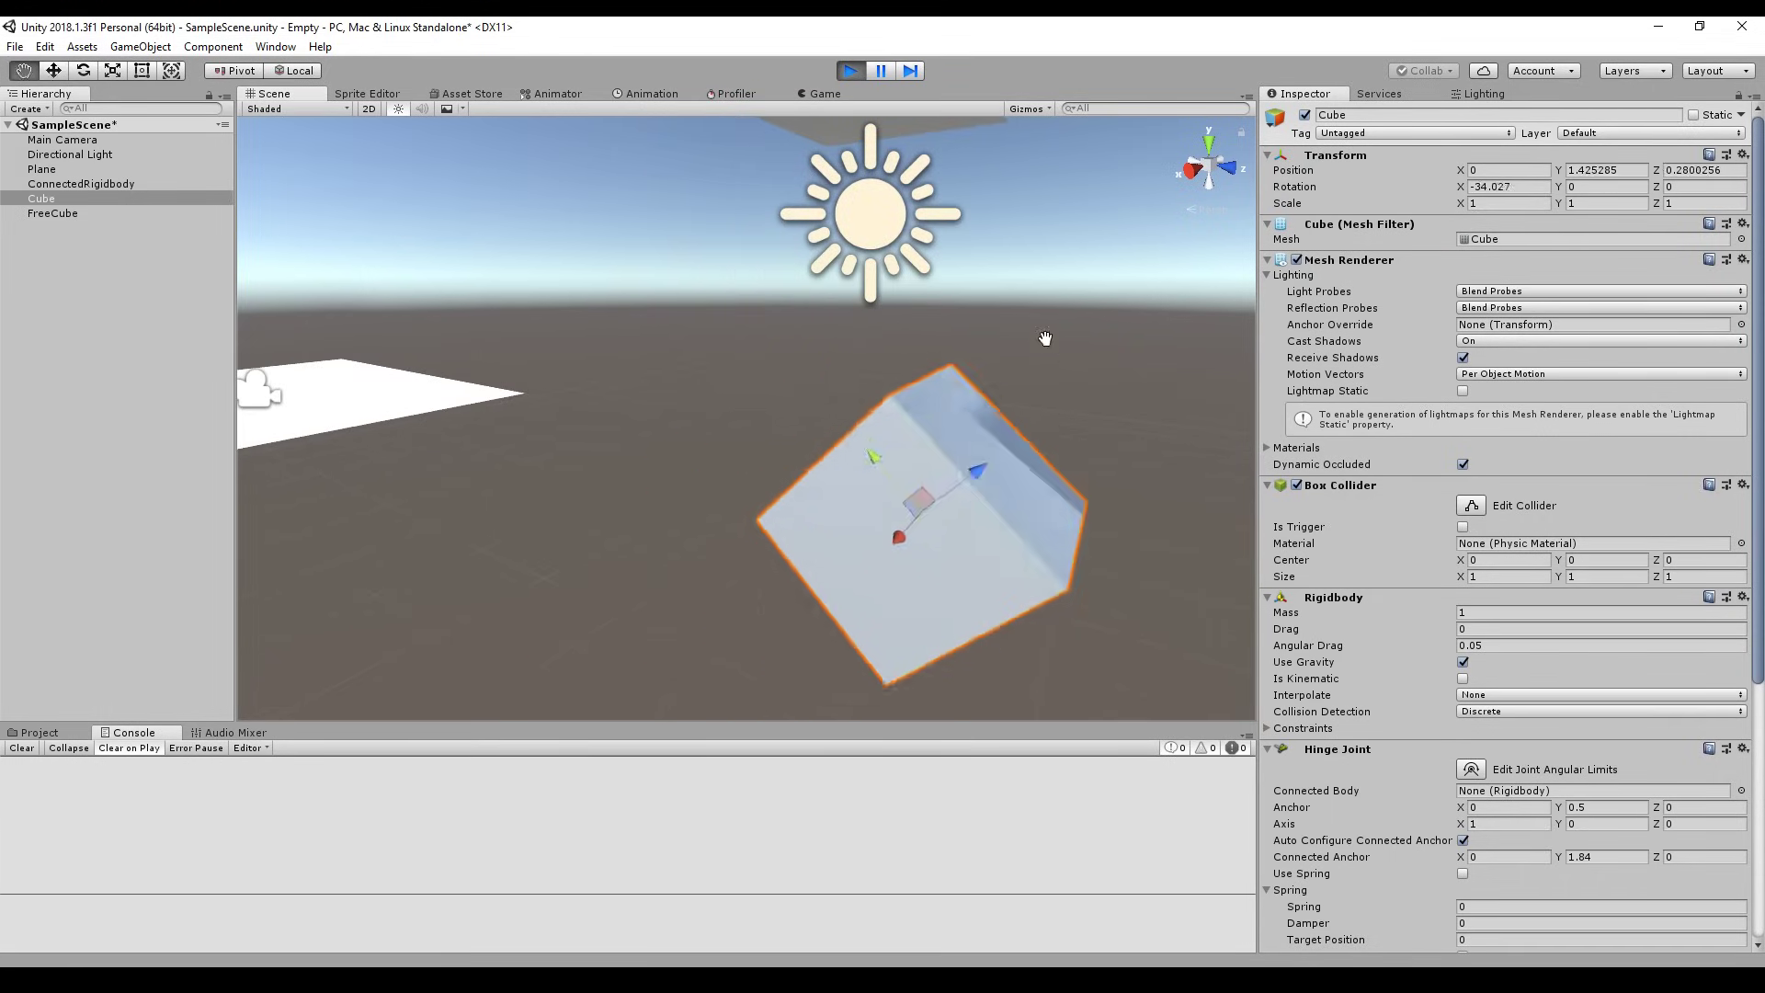
{"action": "scroll", "coordinate": [1050, 327], "scroll_direction": "up", "scroll_amount": 2}
{"action": "scroll", "coordinate": [1023, 414], "scroll_direction": "down", "scroll_amount": 3}
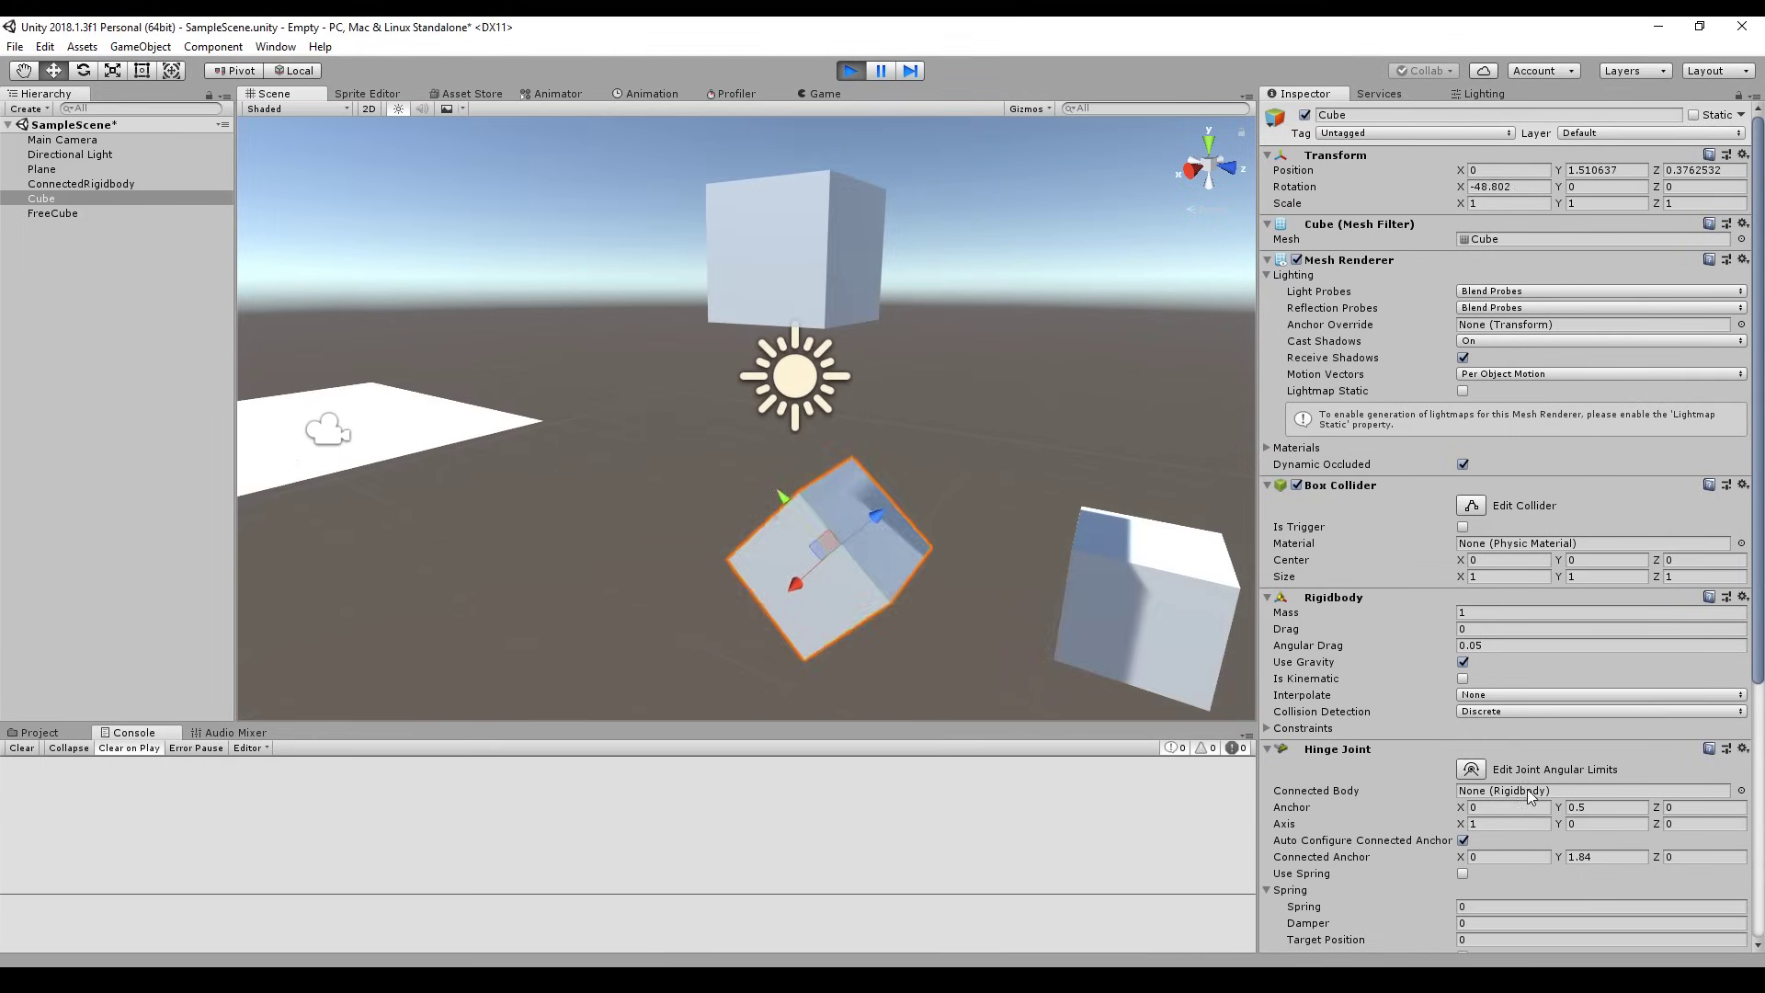
{"action": "left_click", "coordinate": [809, 257]}
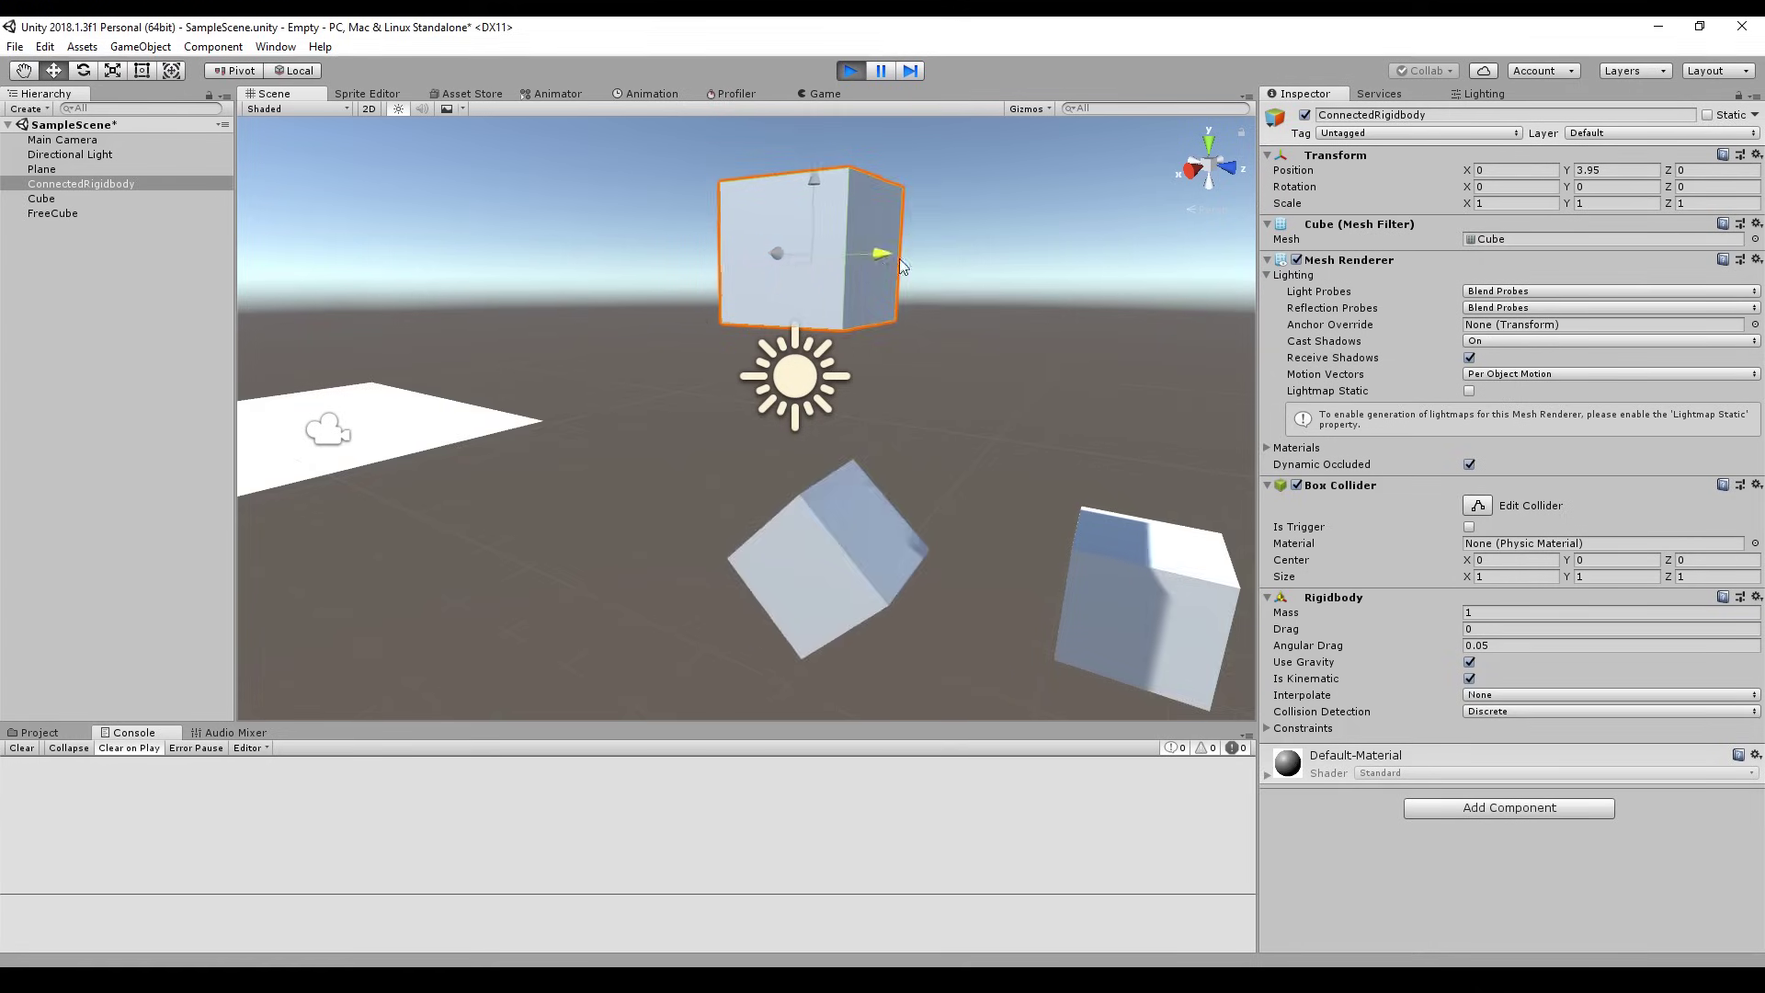
{"action": "mouse_move", "coordinate": [919, 248]}
{"action": "left_mouse_down"}
{"action": "mouse_move", "coordinate": [819, 248]}
{"action": "mouse_move", "coordinate": [908, 254]}
{"action": "left_mouse_up"}
- Assign ConnectedRigidbody as the Hinge Joint's Connected Body and shift it further along Z to test the link
{"action": "left_click", "coordinate": [47, 200]}
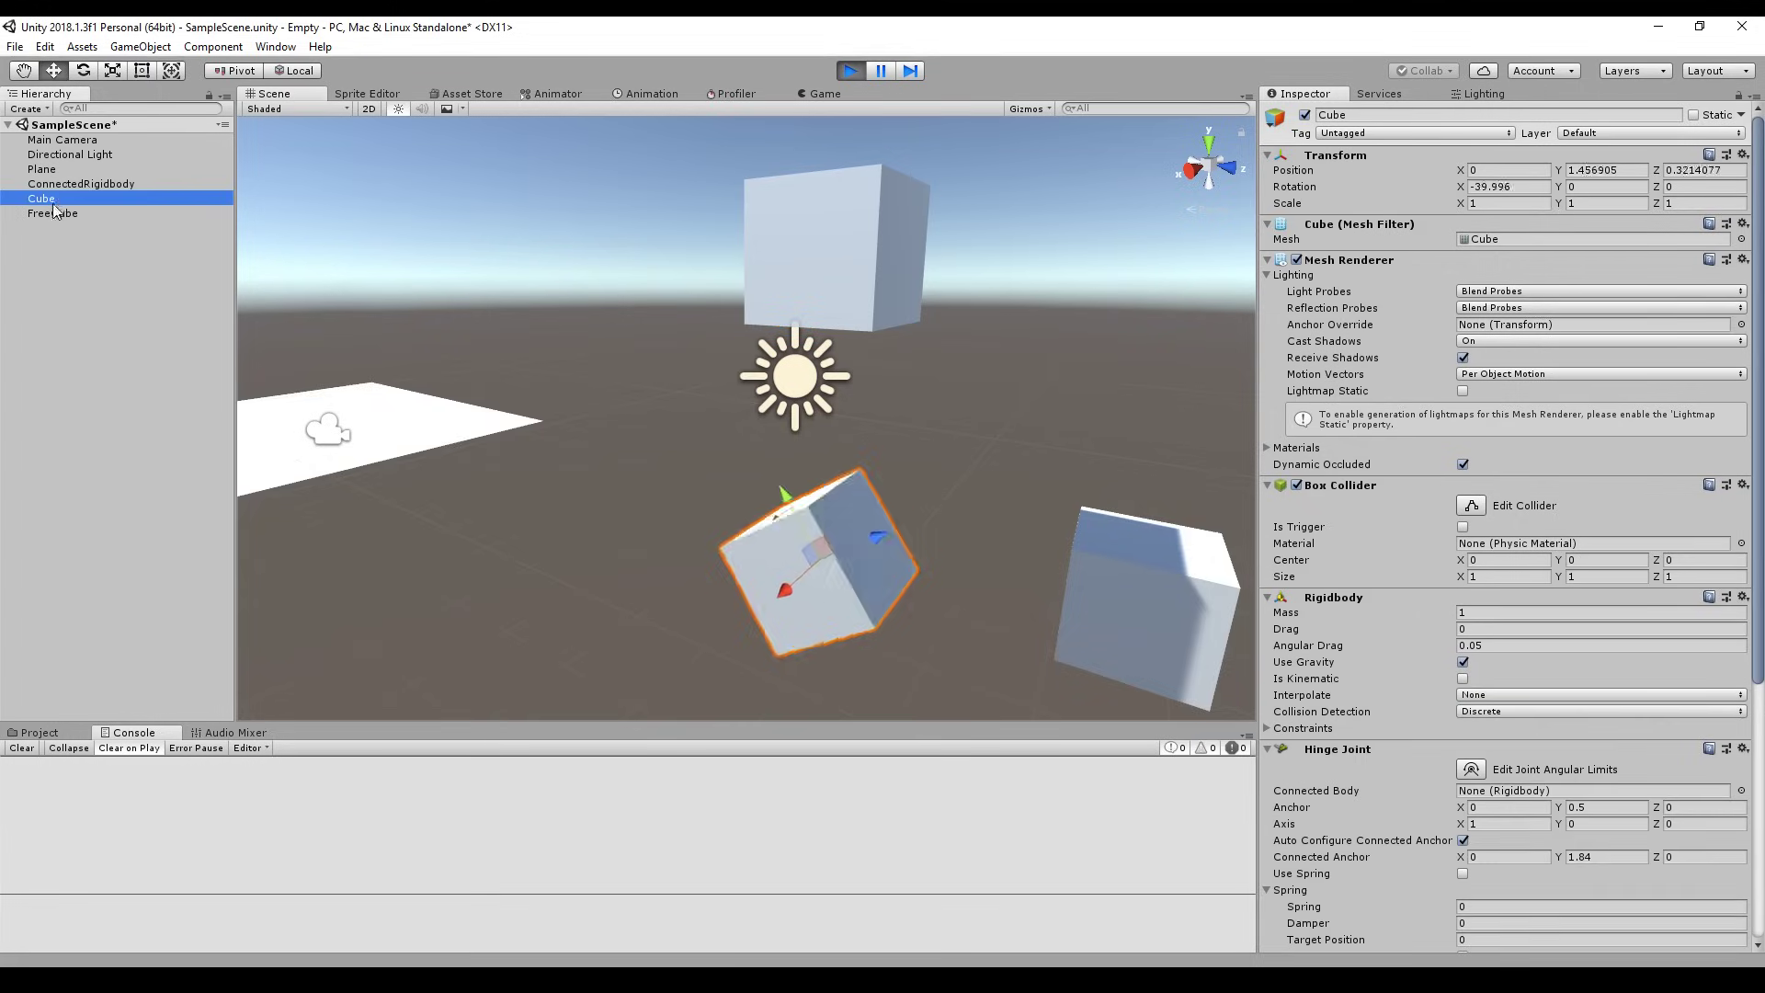
{"action": "left_click_drag", "start_coordinate": [63, 184], "coordinate": [1550, 793]}
{"action": "left_click", "coordinate": [802, 234]}
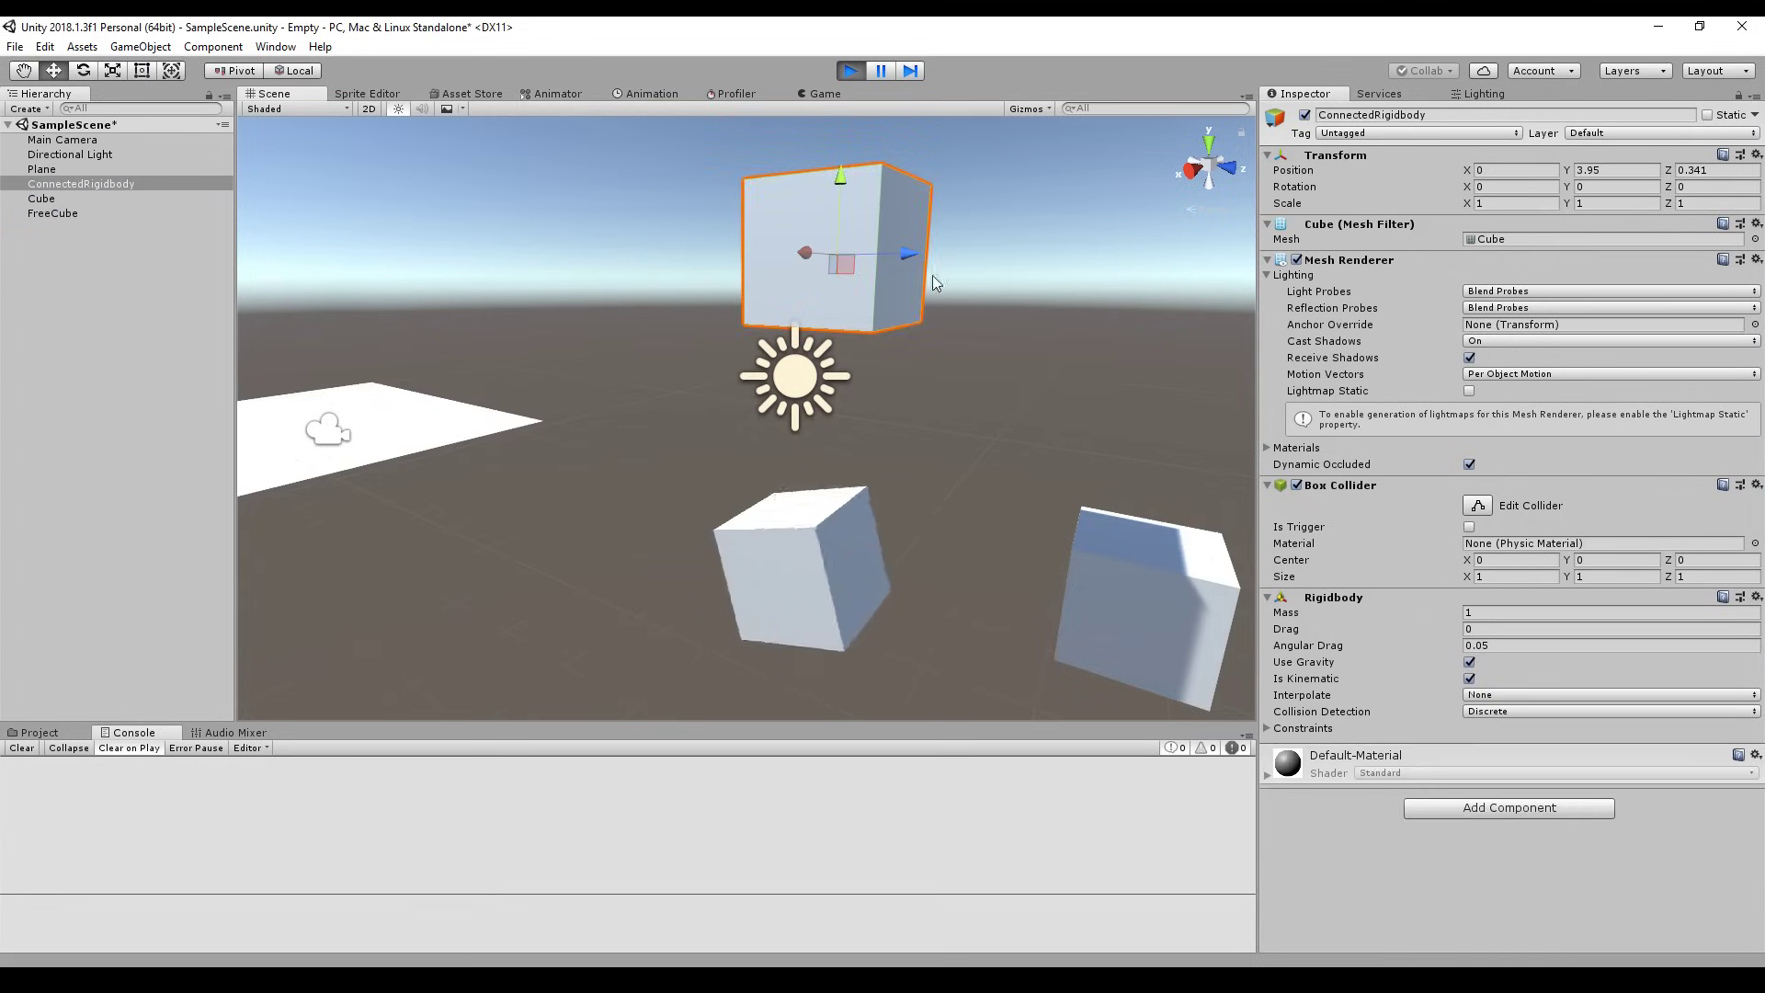
{"action": "left_click_drag", "start_coordinate": [768, 239], "coordinate": [974, 299]}
- Set the cube's Hinge Joint Axis to X 0 and Z 1, observe the rotation, and exit play mode
{"action": "left_click", "coordinate": [855, 536]}
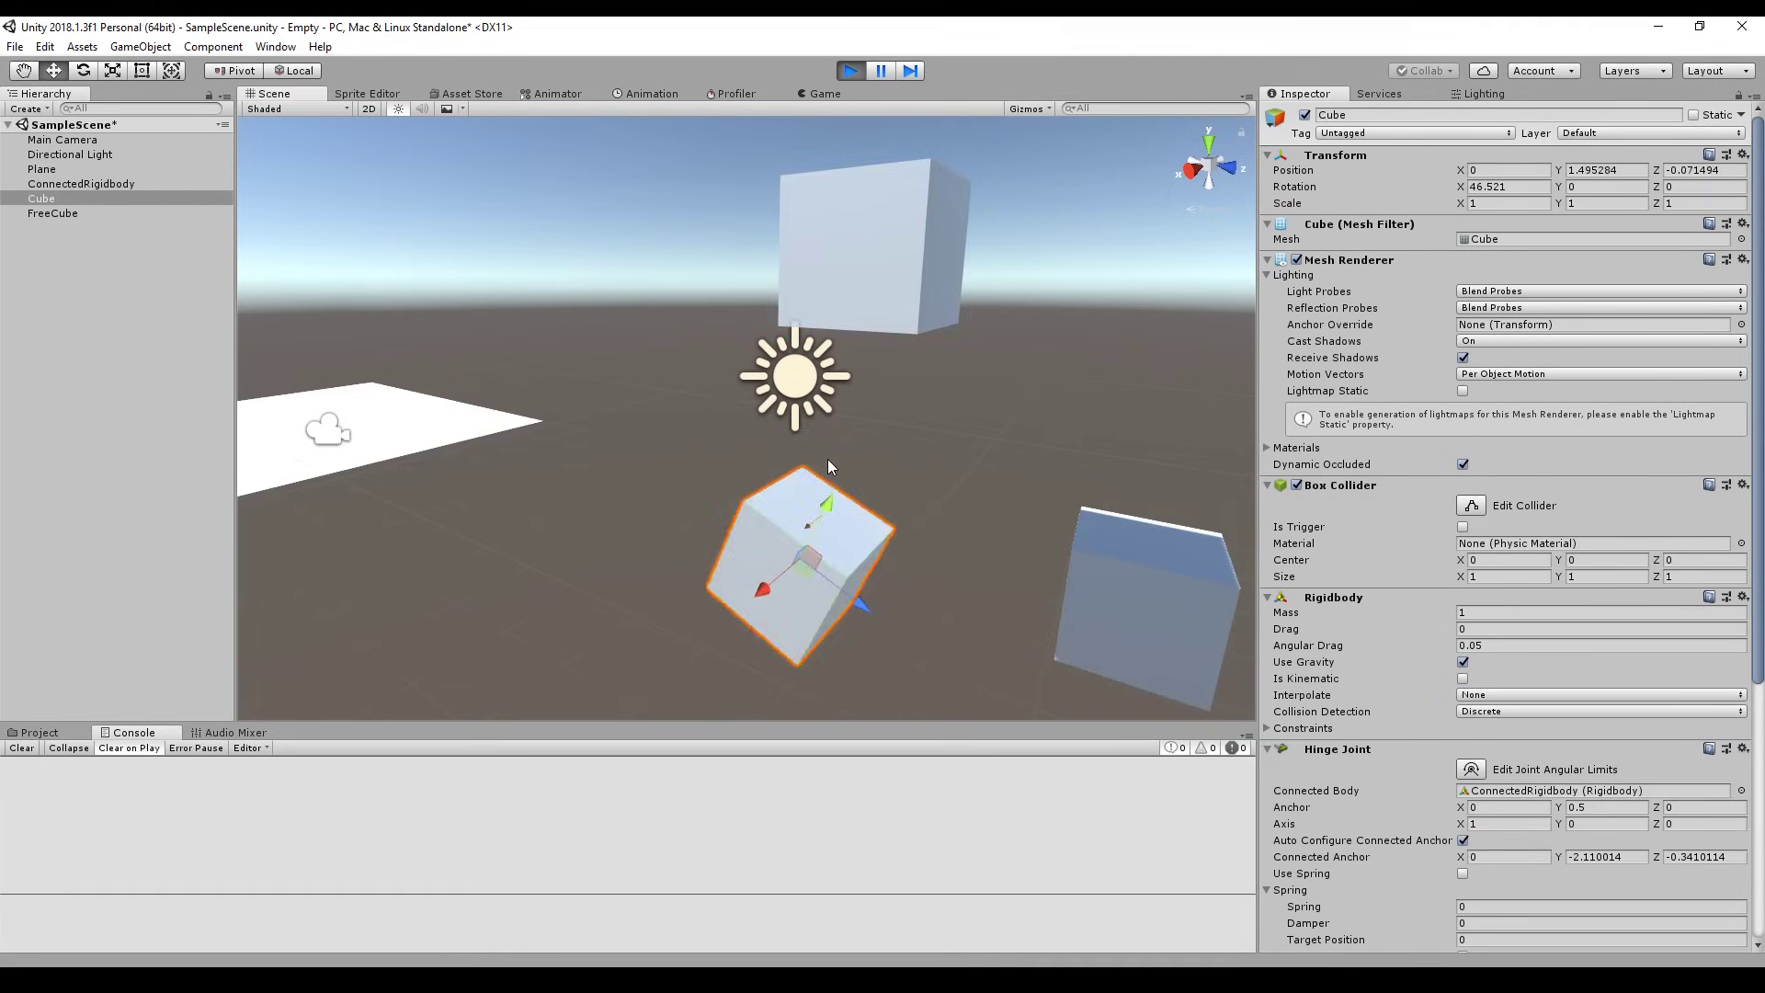
{"action": "scroll", "coordinate": [1445, 742], "scroll_direction": "down", "scroll_amount": 3}
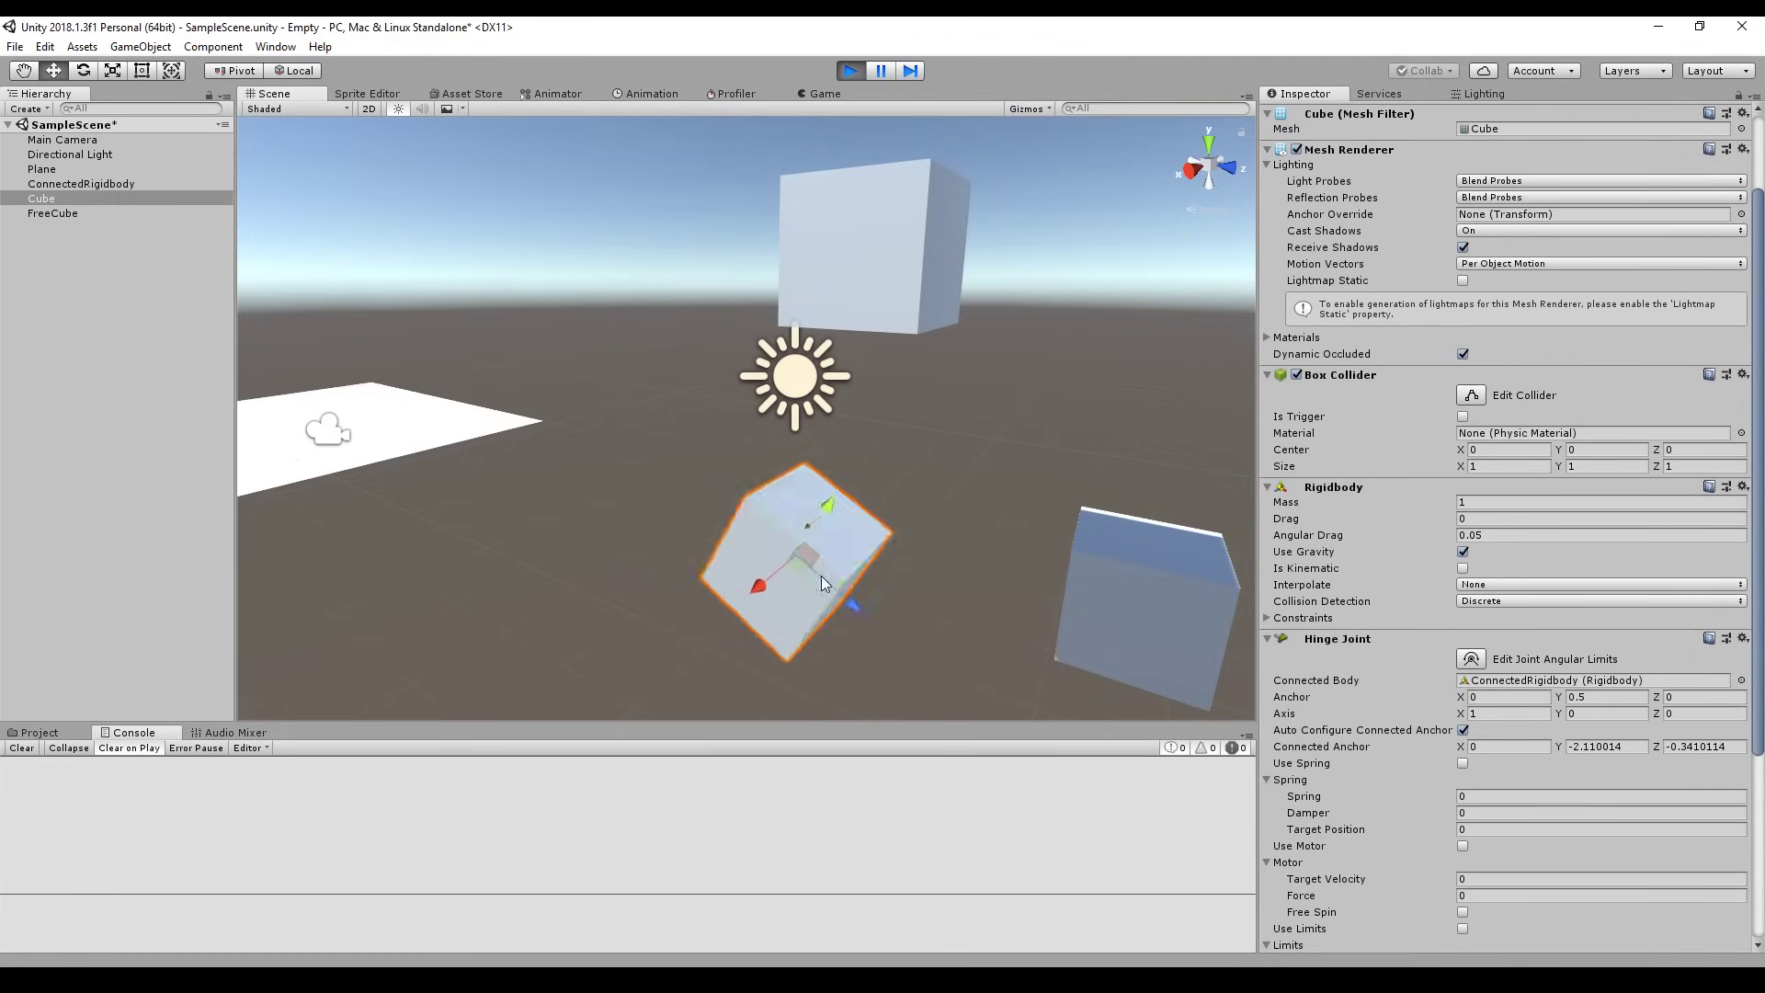
{"action": "left_click", "coordinate": [1705, 713]}
{"action": "type", "text": "1"}
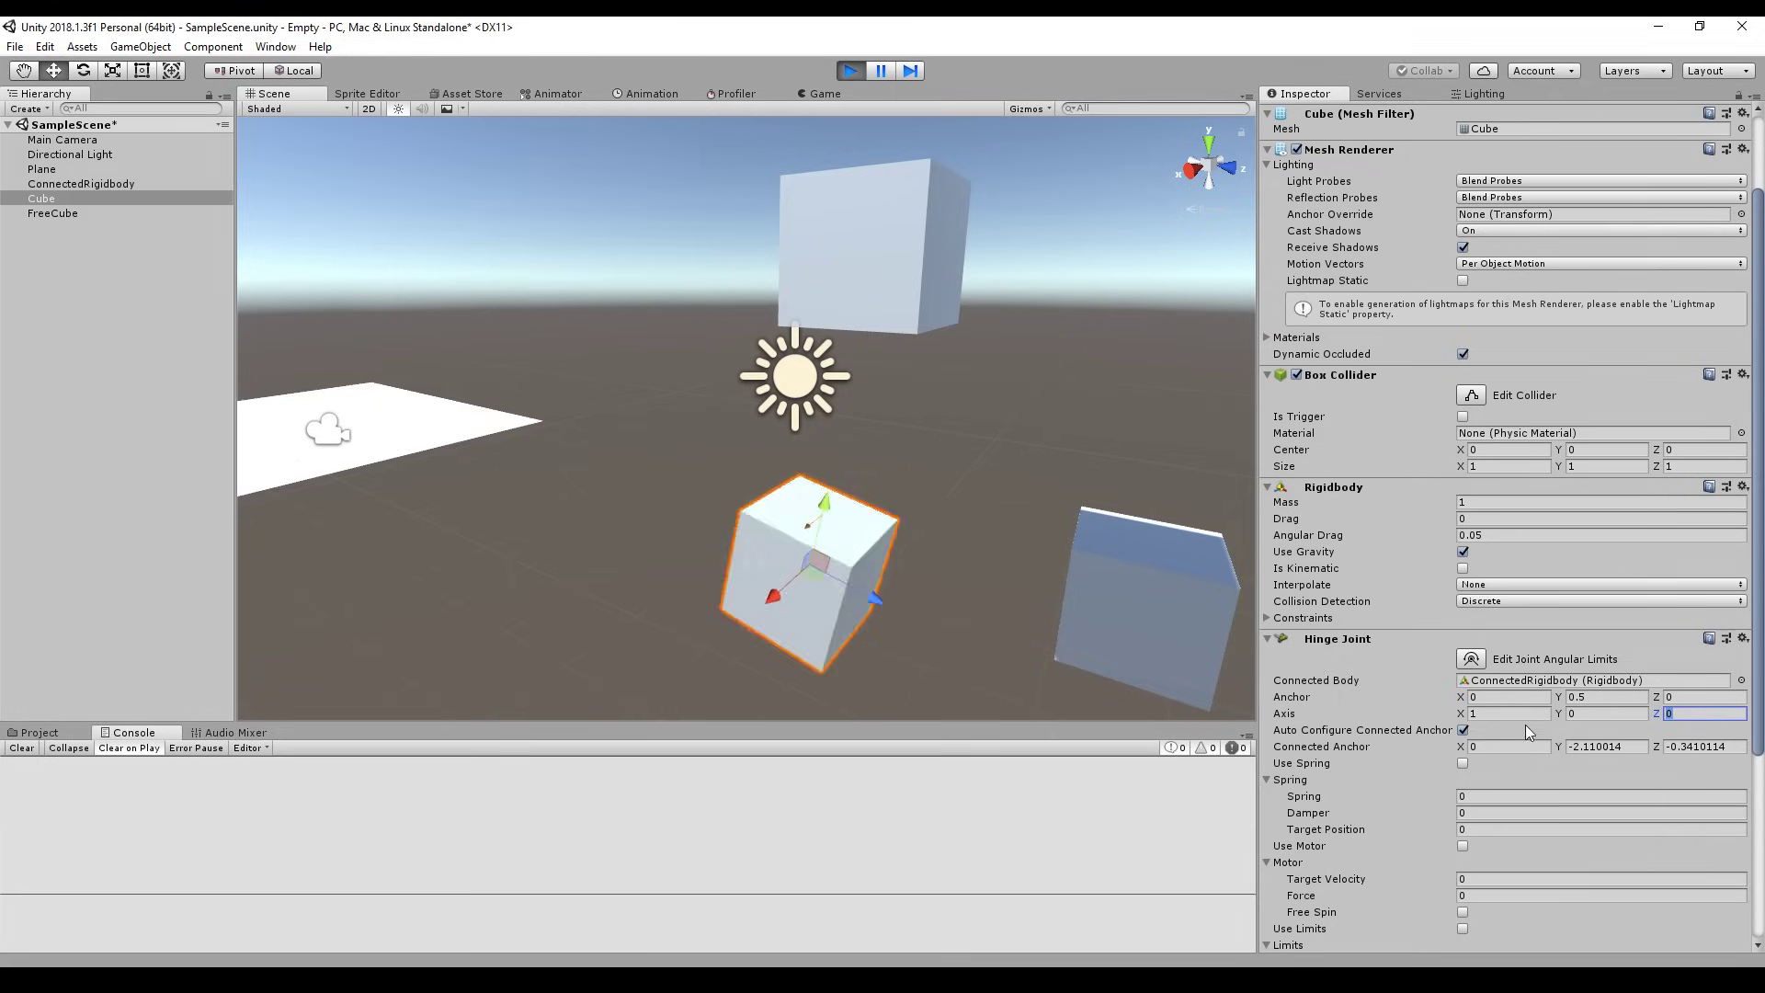
{"action": "left_click", "coordinate": [1509, 716]}
{"action": "type", "text": "0"}
{"action": "key", "text": "Return"}
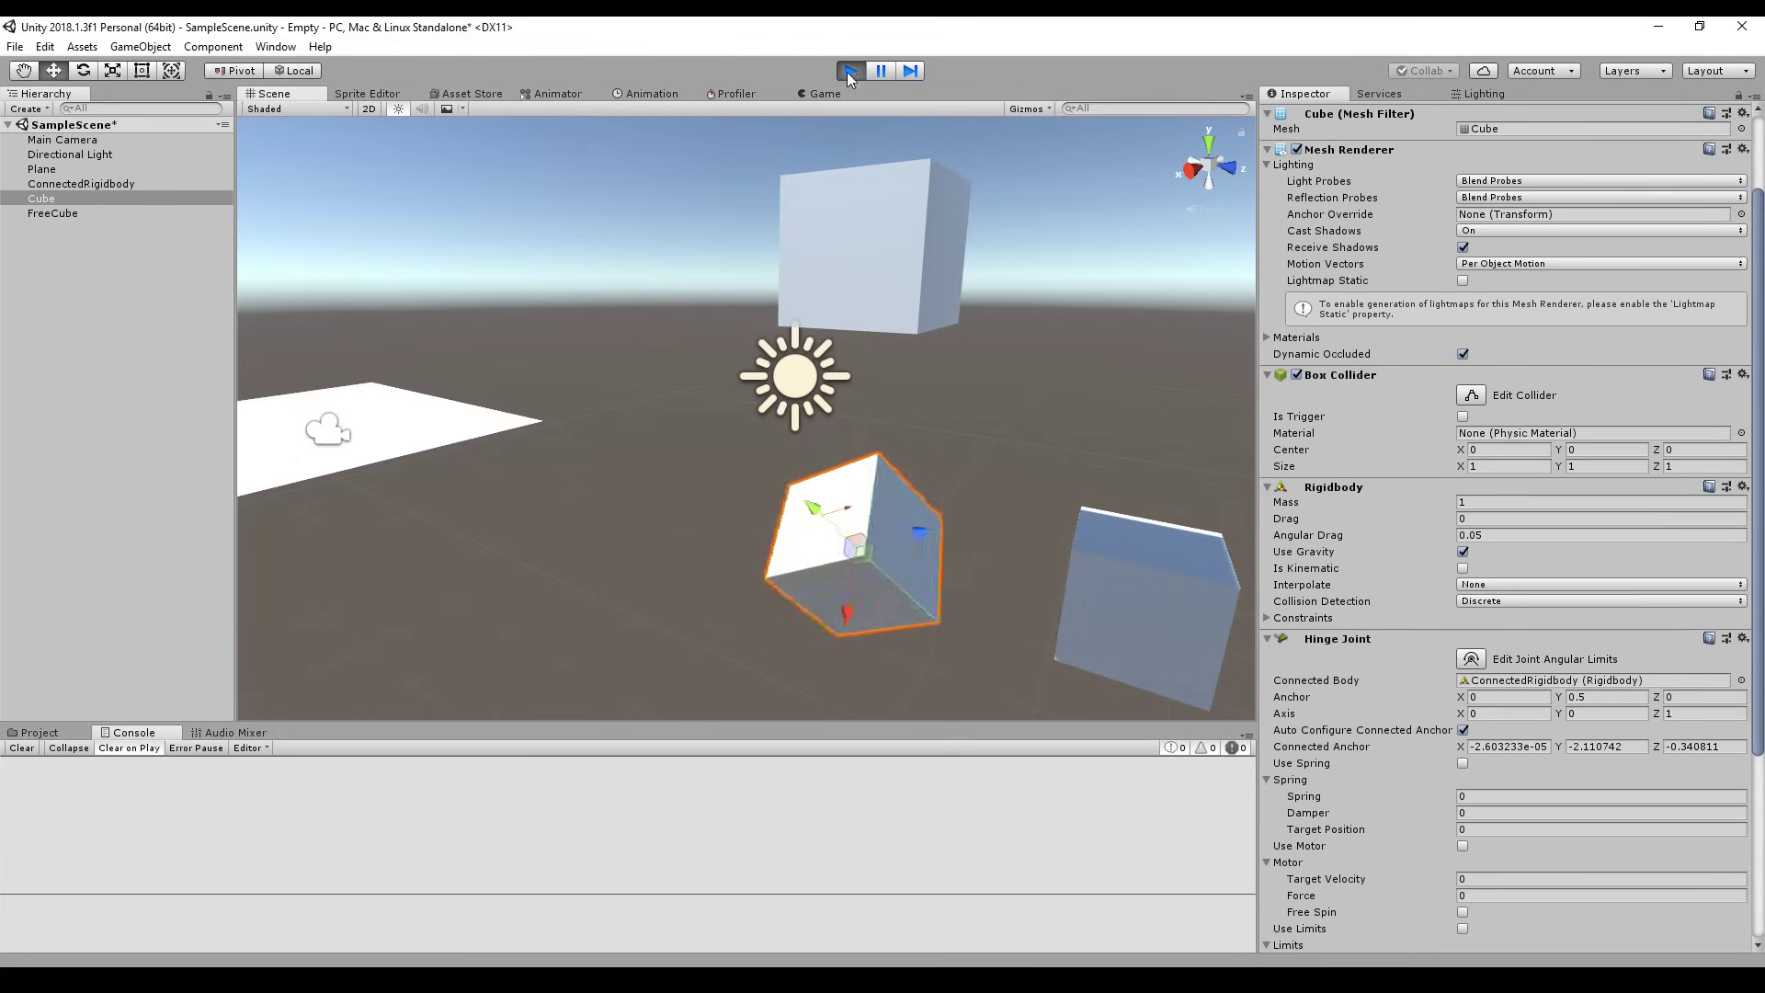
{"action": "key", "text": "ctrl+p"}
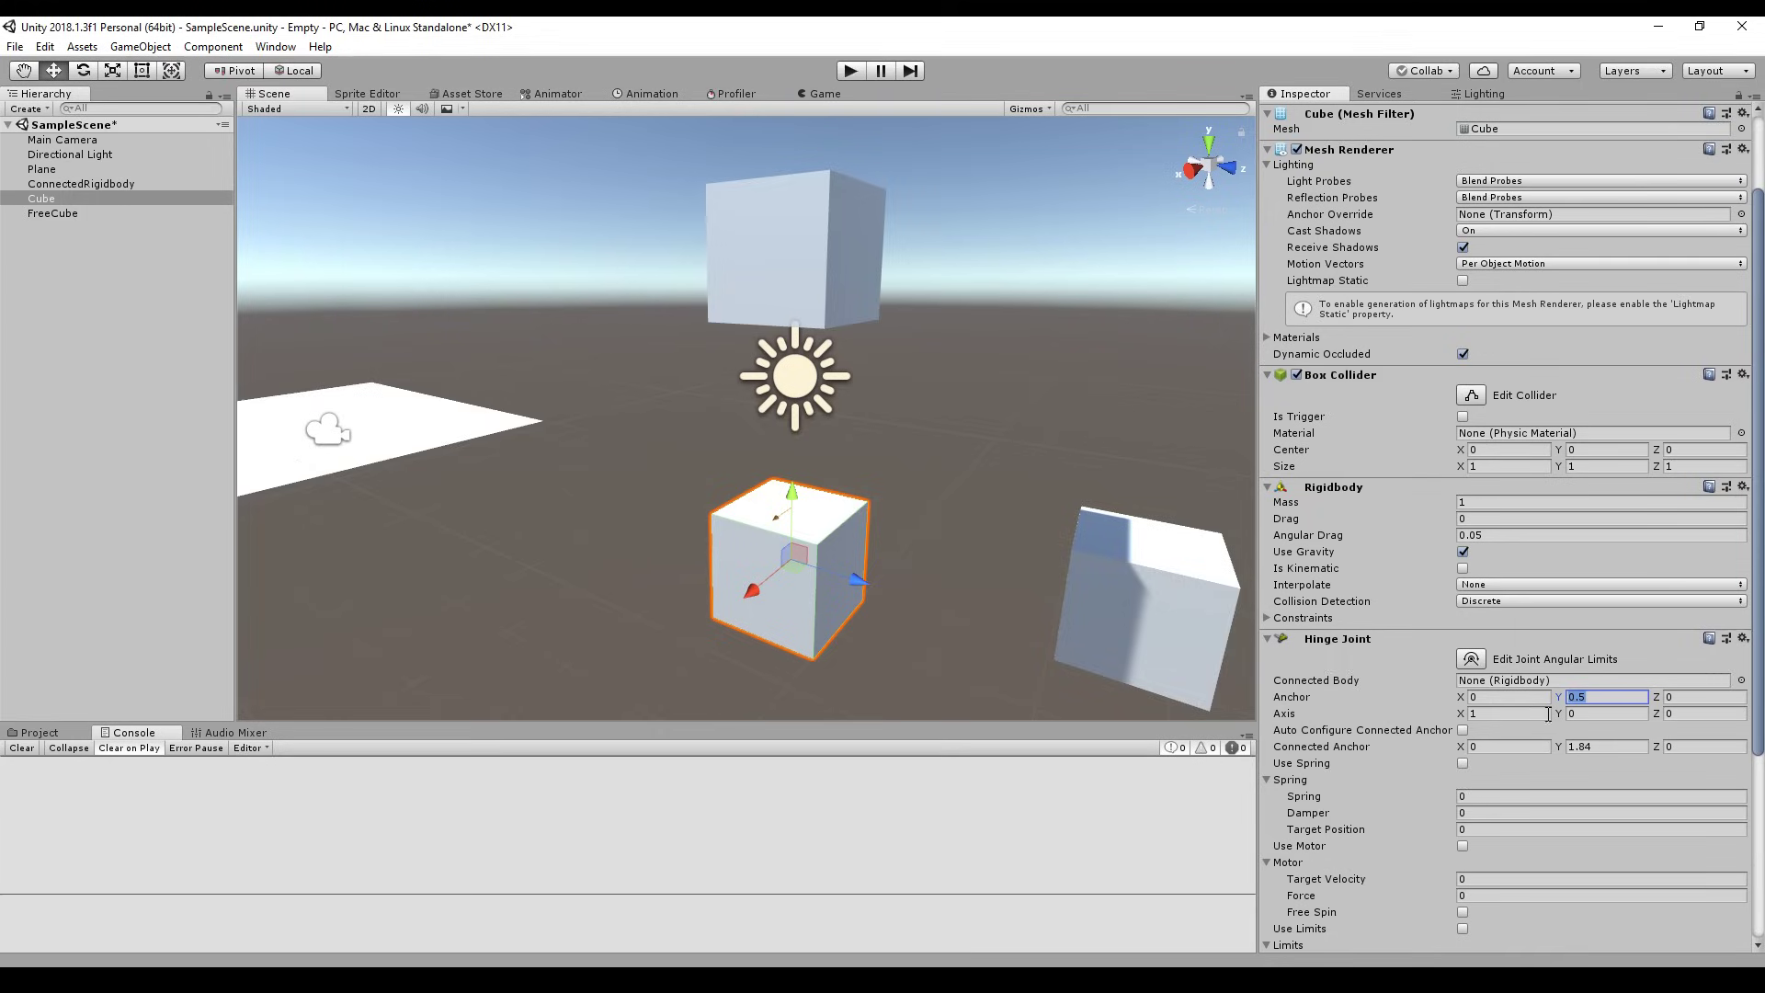
- Set the Hinge Joint's Anchor Y to 0, start play mode, and rotate the hinged cube in the Scene view
{"action": "left_click", "coordinate": [847, 73]}
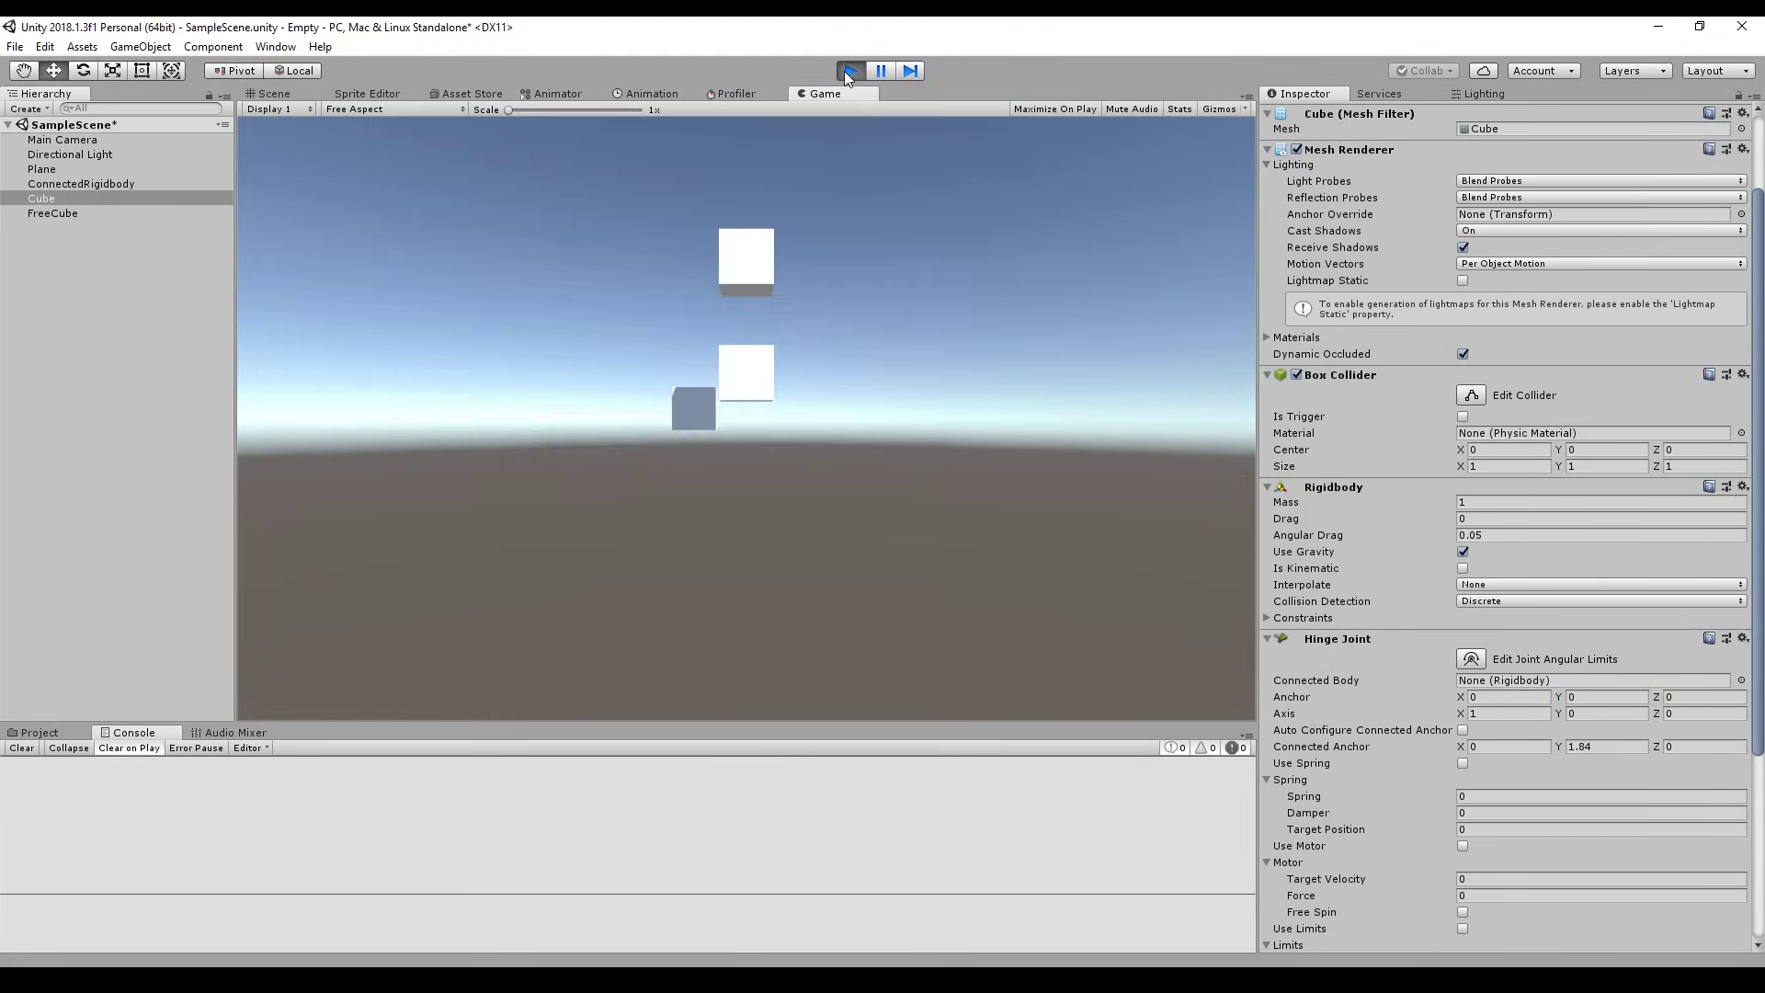
{"action": "left_click", "coordinate": [269, 93]}
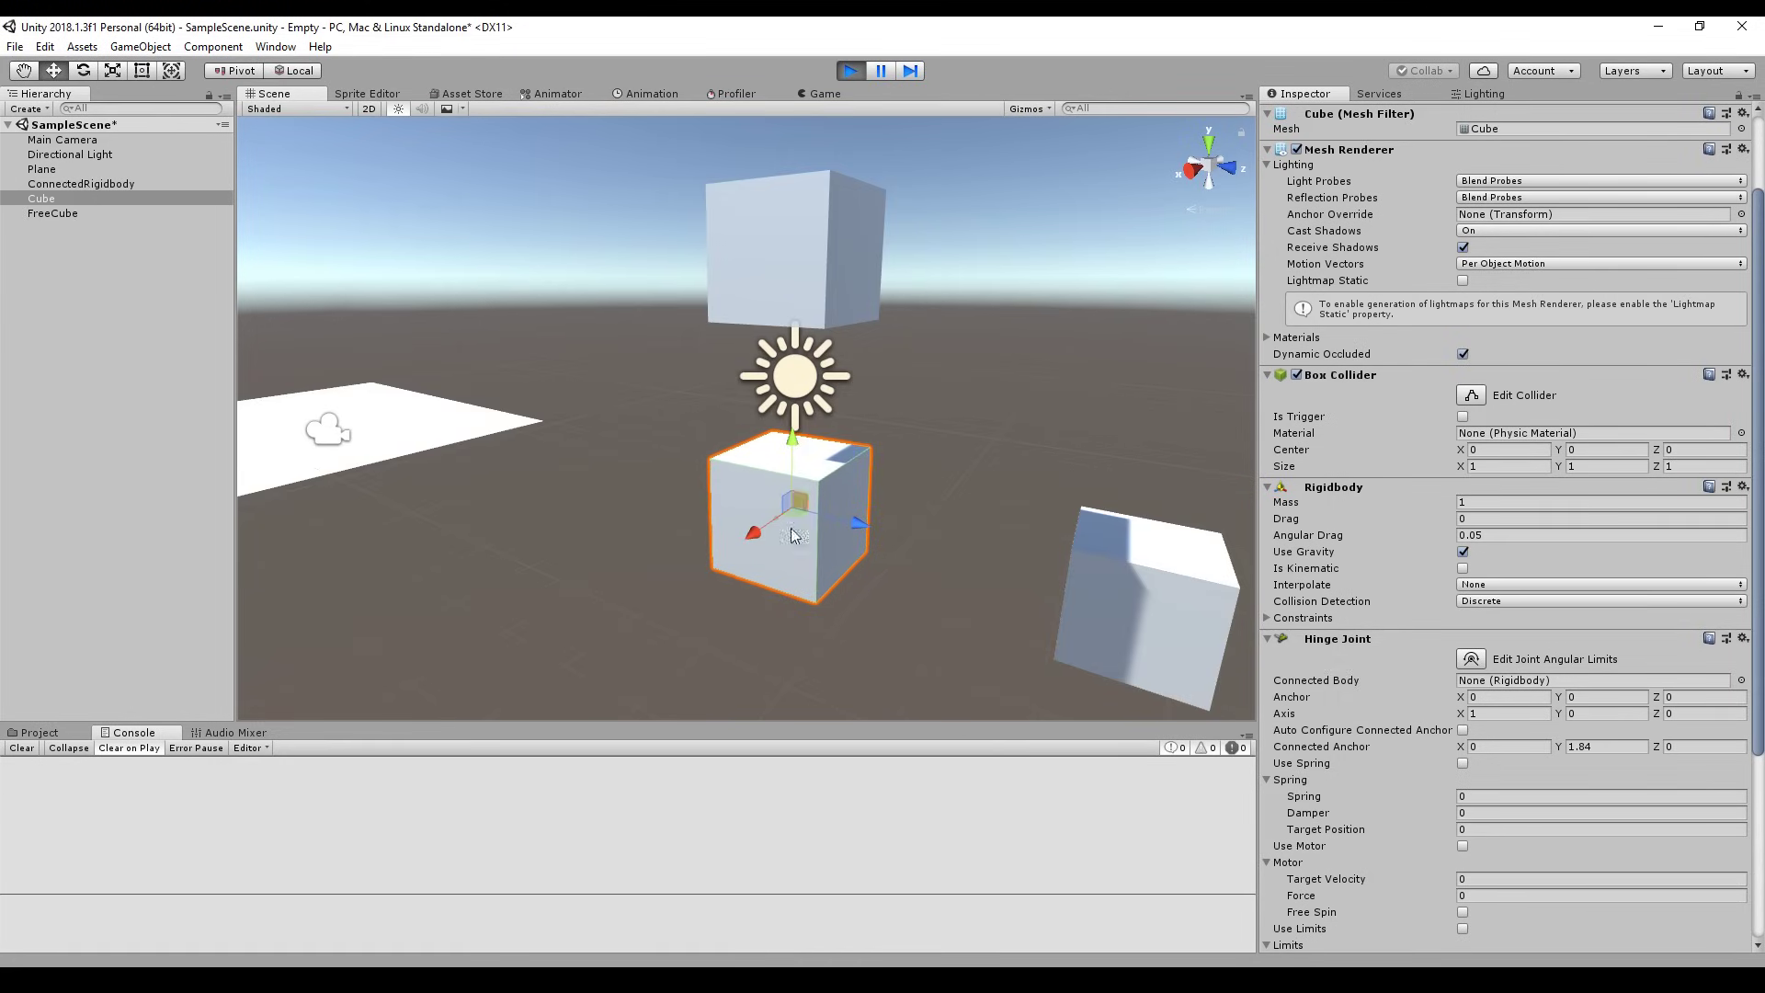
{"action": "left_click", "coordinate": [82, 71]}
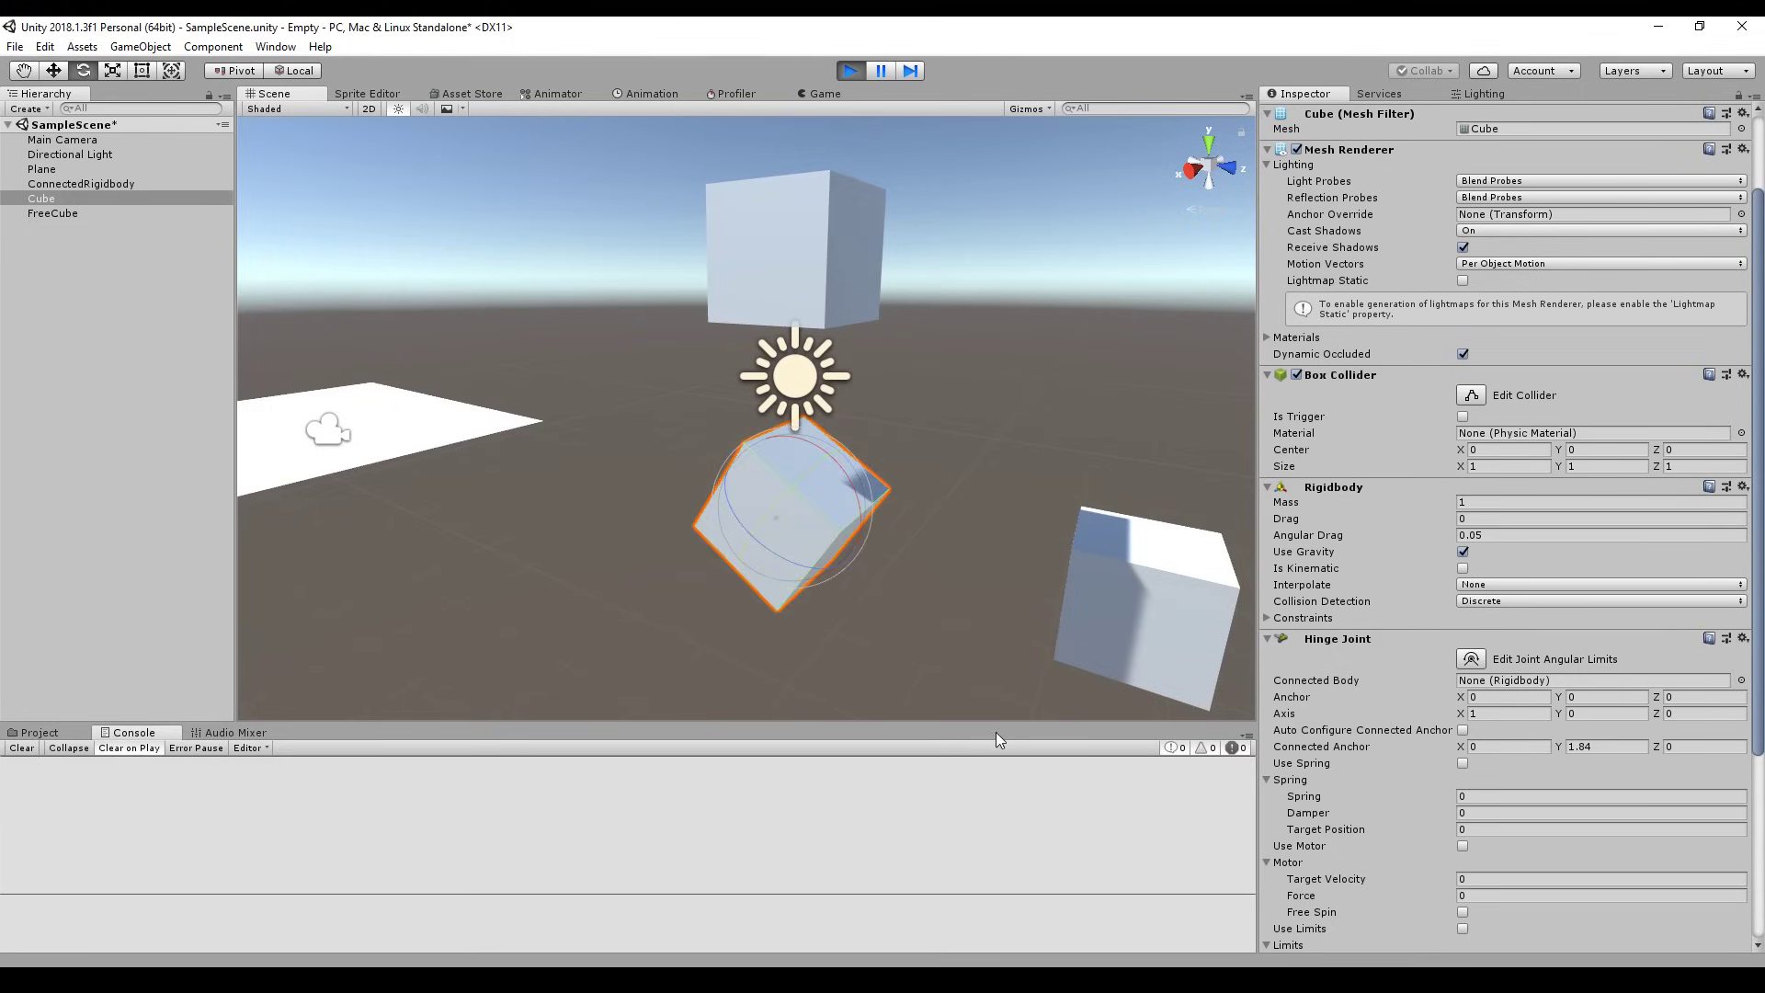
- Push FreeCube along the Z axis into the hinged cube and reselect the hinged Cube
{"action": "left_click", "coordinate": [1130, 608]}
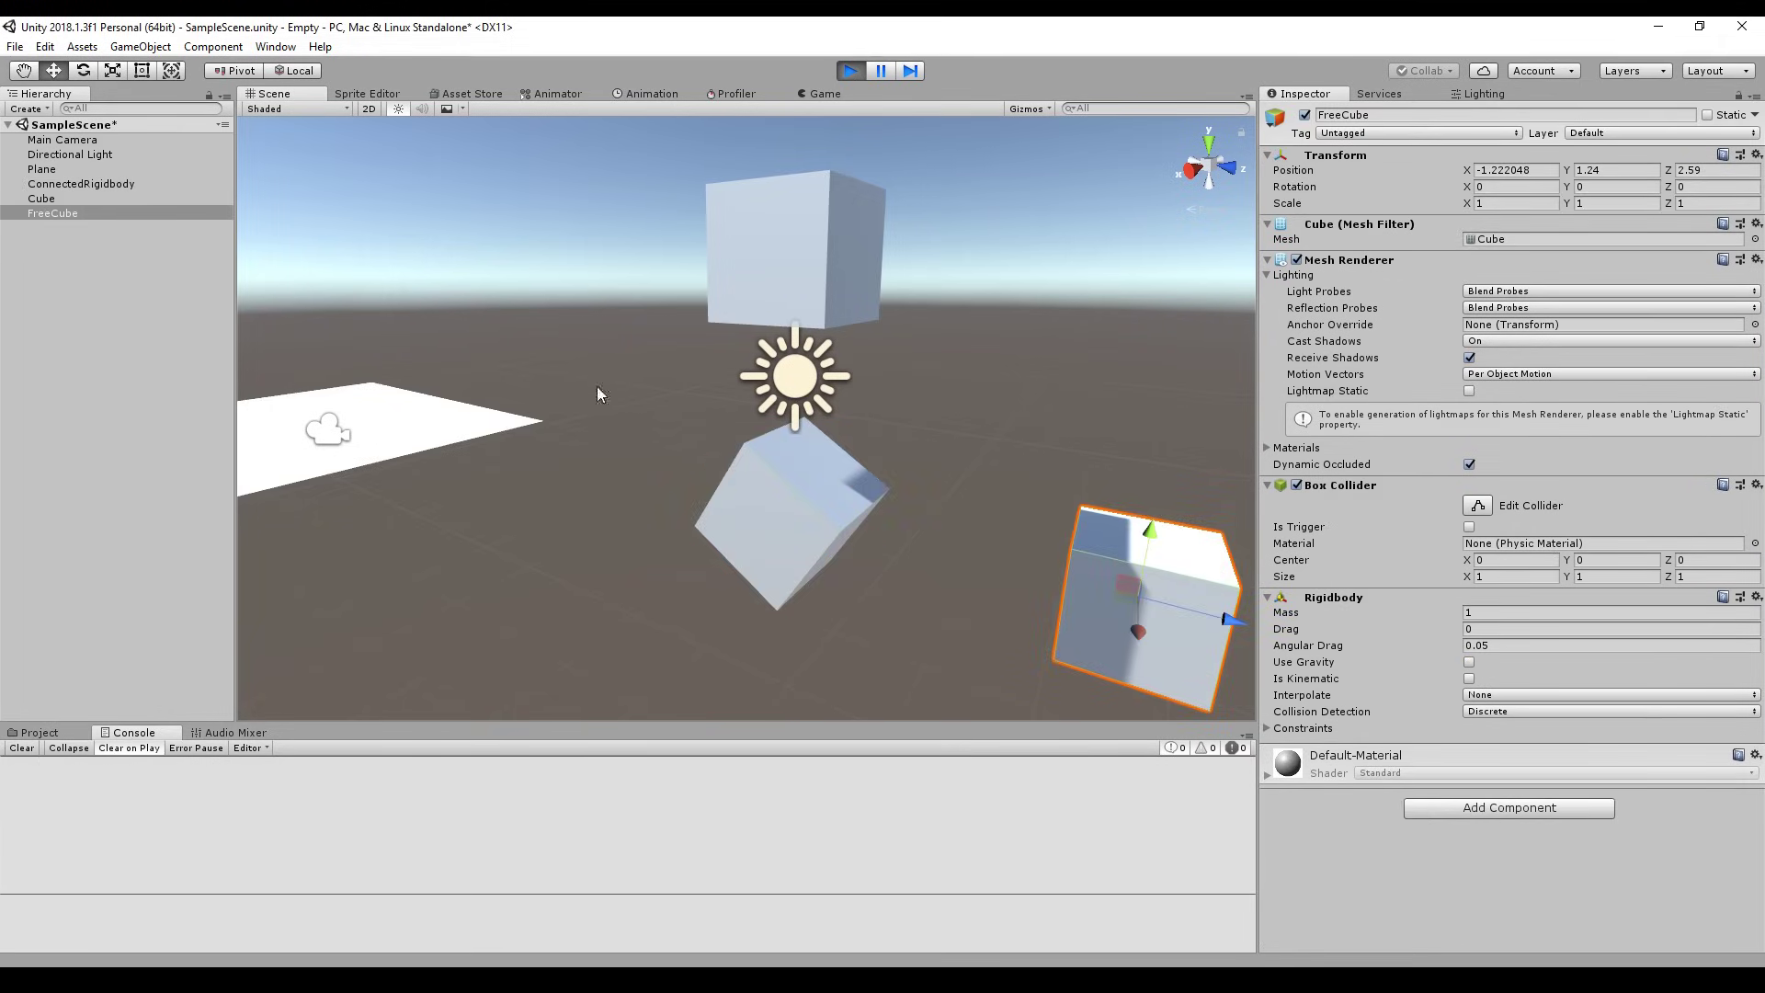
{"action": "left_click_drag", "start_coordinate": [1215, 619], "coordinate": [835, 536]}
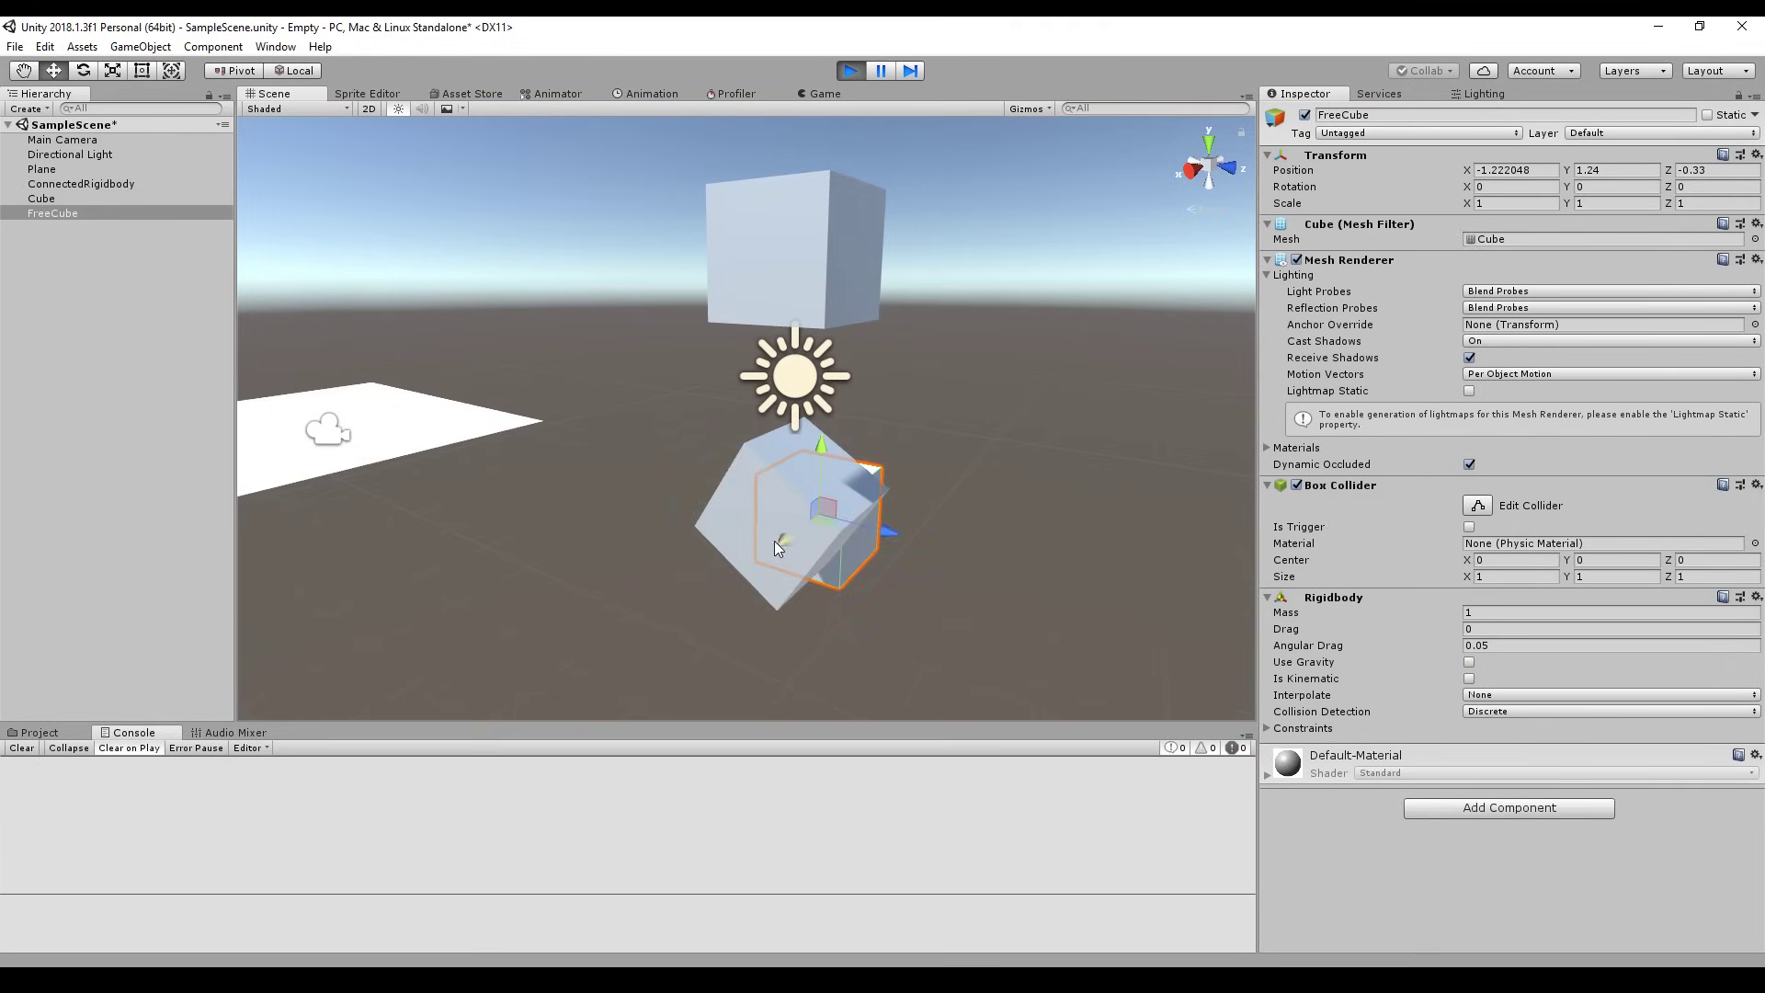
{"action": "left_click", "coordinate": [803, 477]}
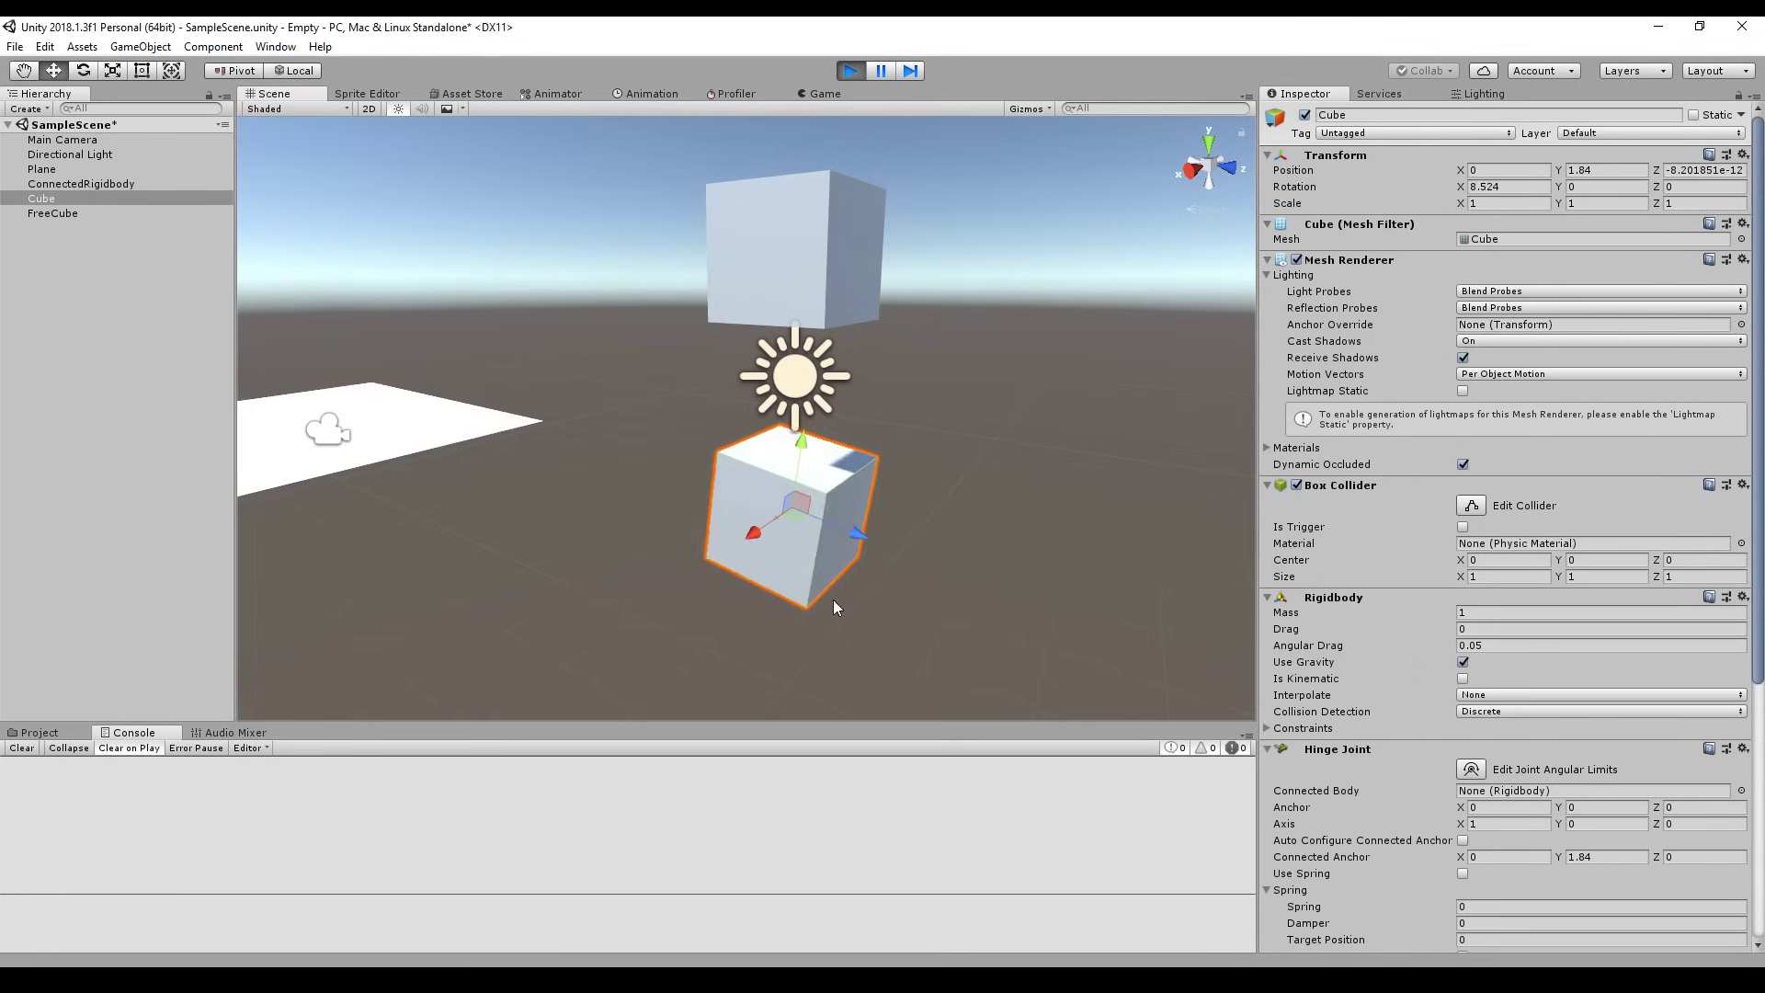
- Set the Hinge Joint's Spring value to 100 and its Anchor Y to 1
{"action": "scroll", "coordinate": [1592, 802], "scroll_direction": "down", "scroll_amount": 3}
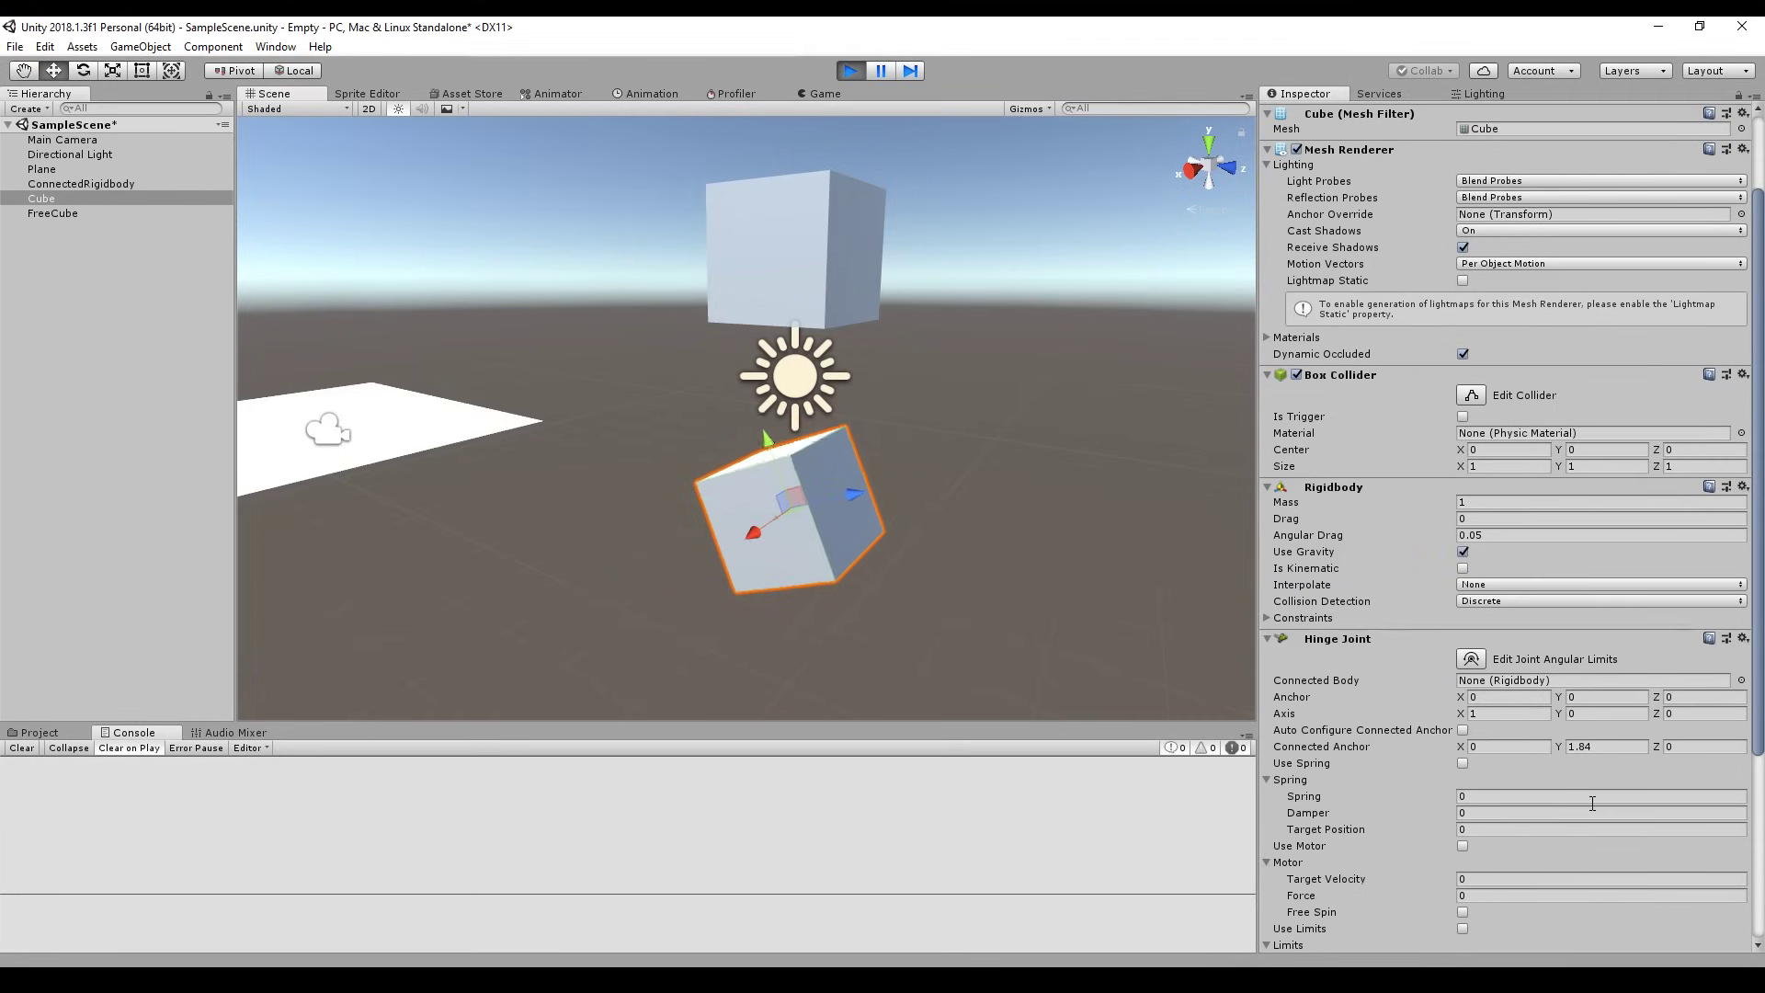
{"action": "scroll", "coordinate": [1595, 803], "scroll_direction": "down", "scroll_amount": 4}
{"action": "type", "text": "1"}
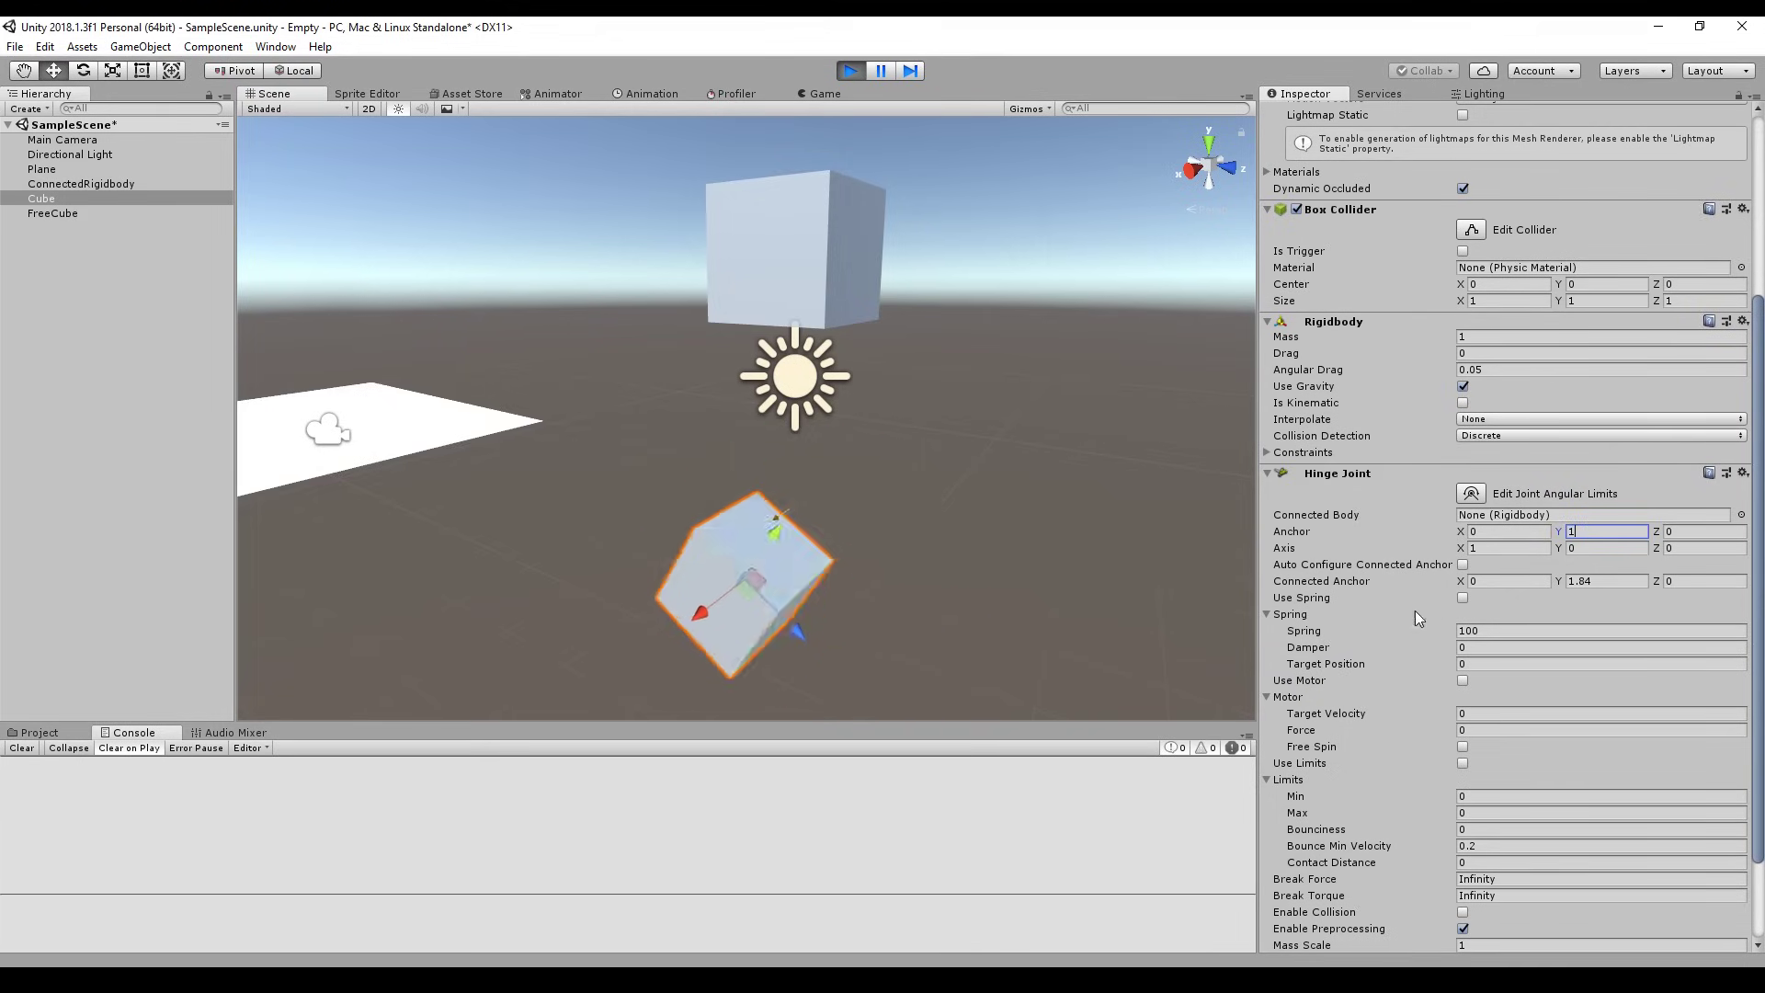
{"action": "scroll", "coordinate": [1355, 652], "scroll_direction": "down", "scroll_amount": 1}
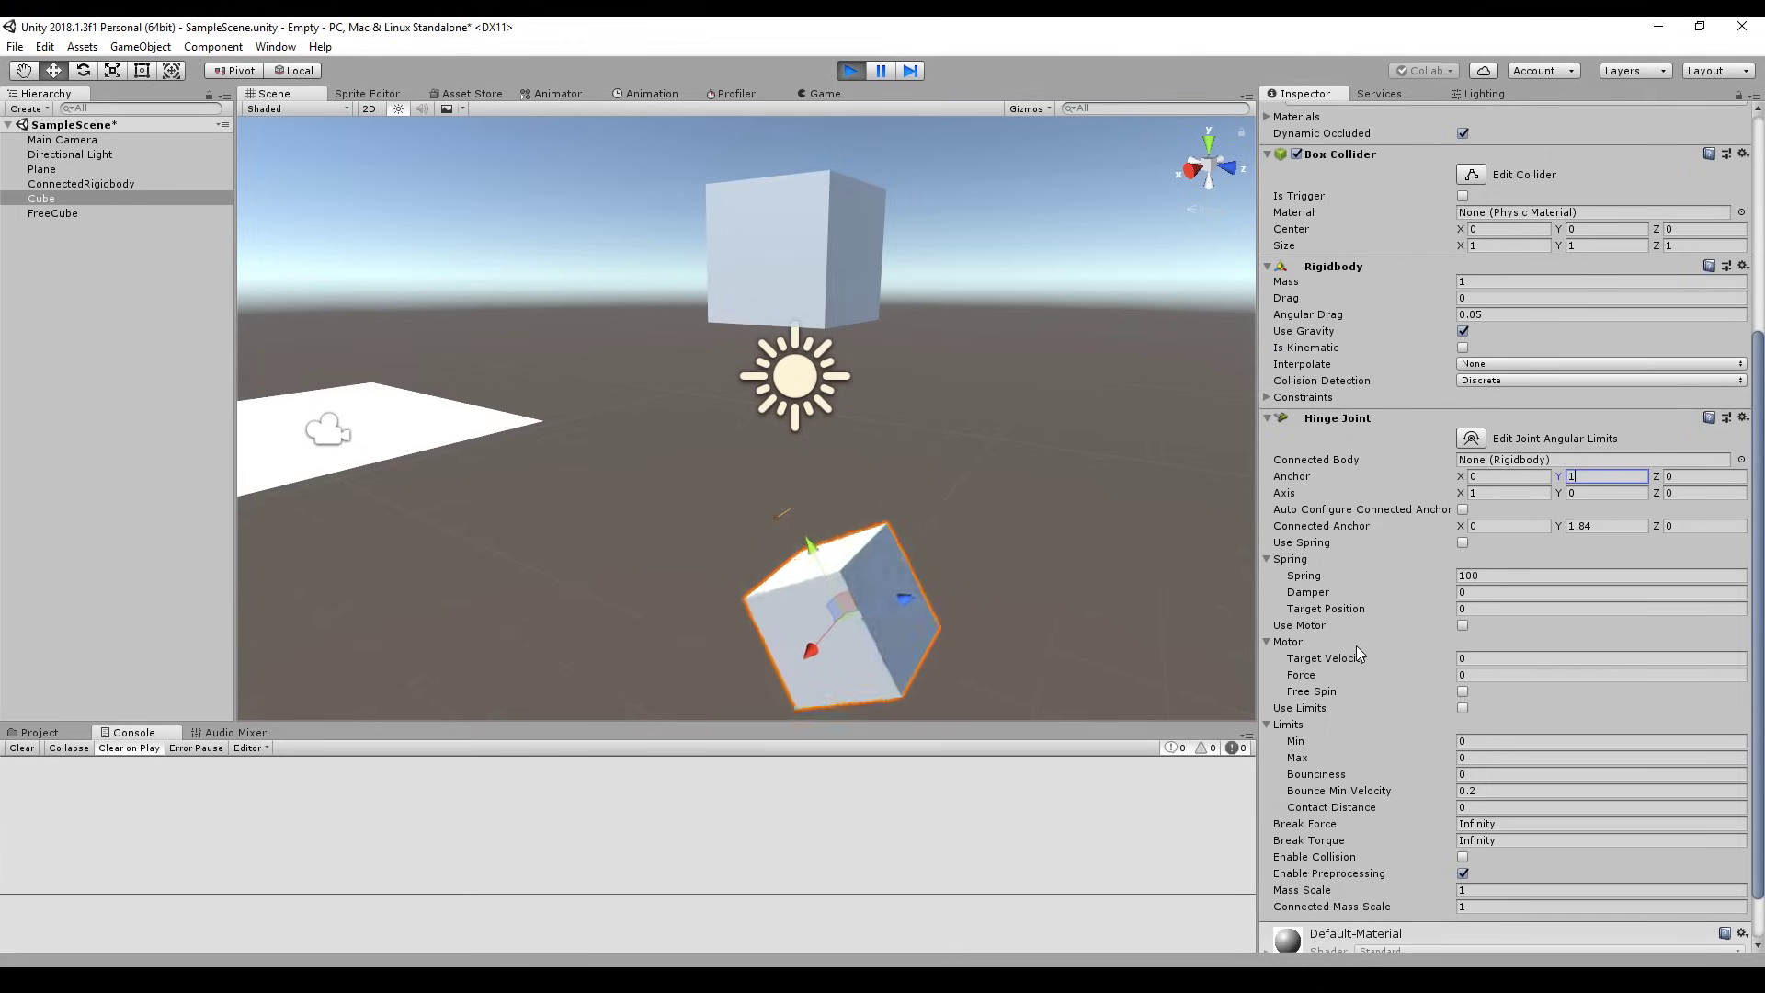
{"action": "left_click", "coordinate": [1502, 575]}
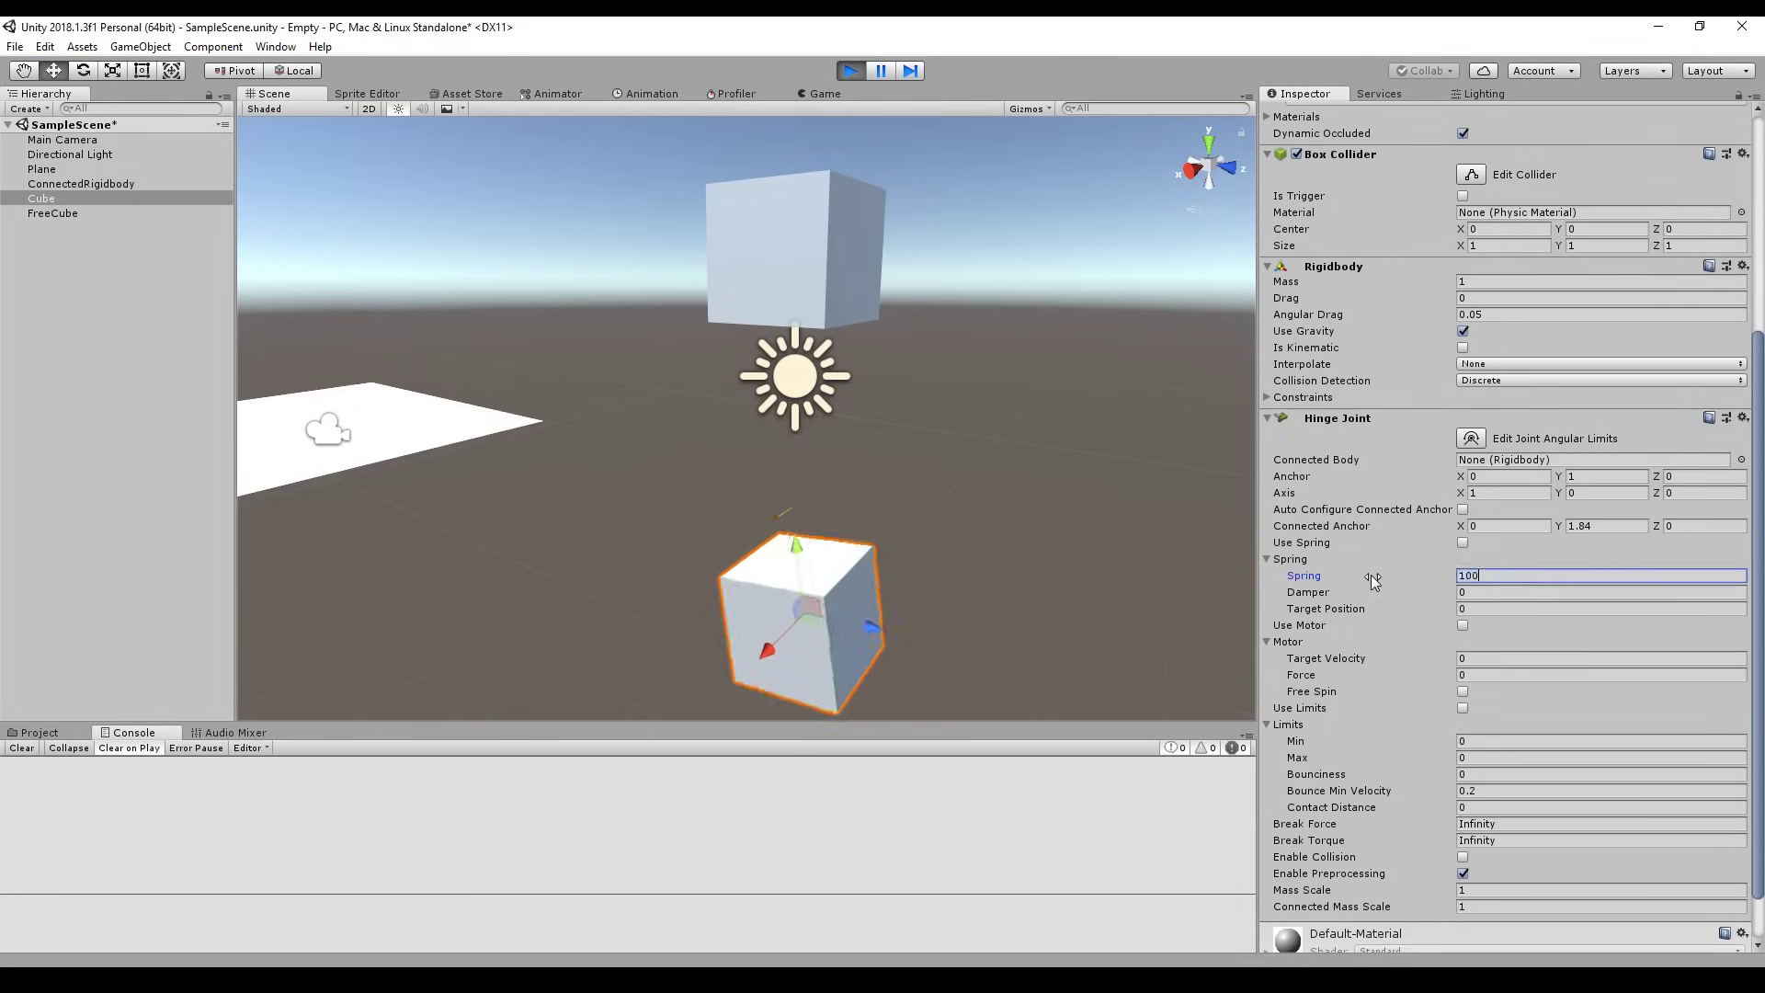
- Enable Use Spring on the Hinge Joint and test a Target Position of 90, followed by 180
{"action": "left_click", "coordinate": [1462, 543]}
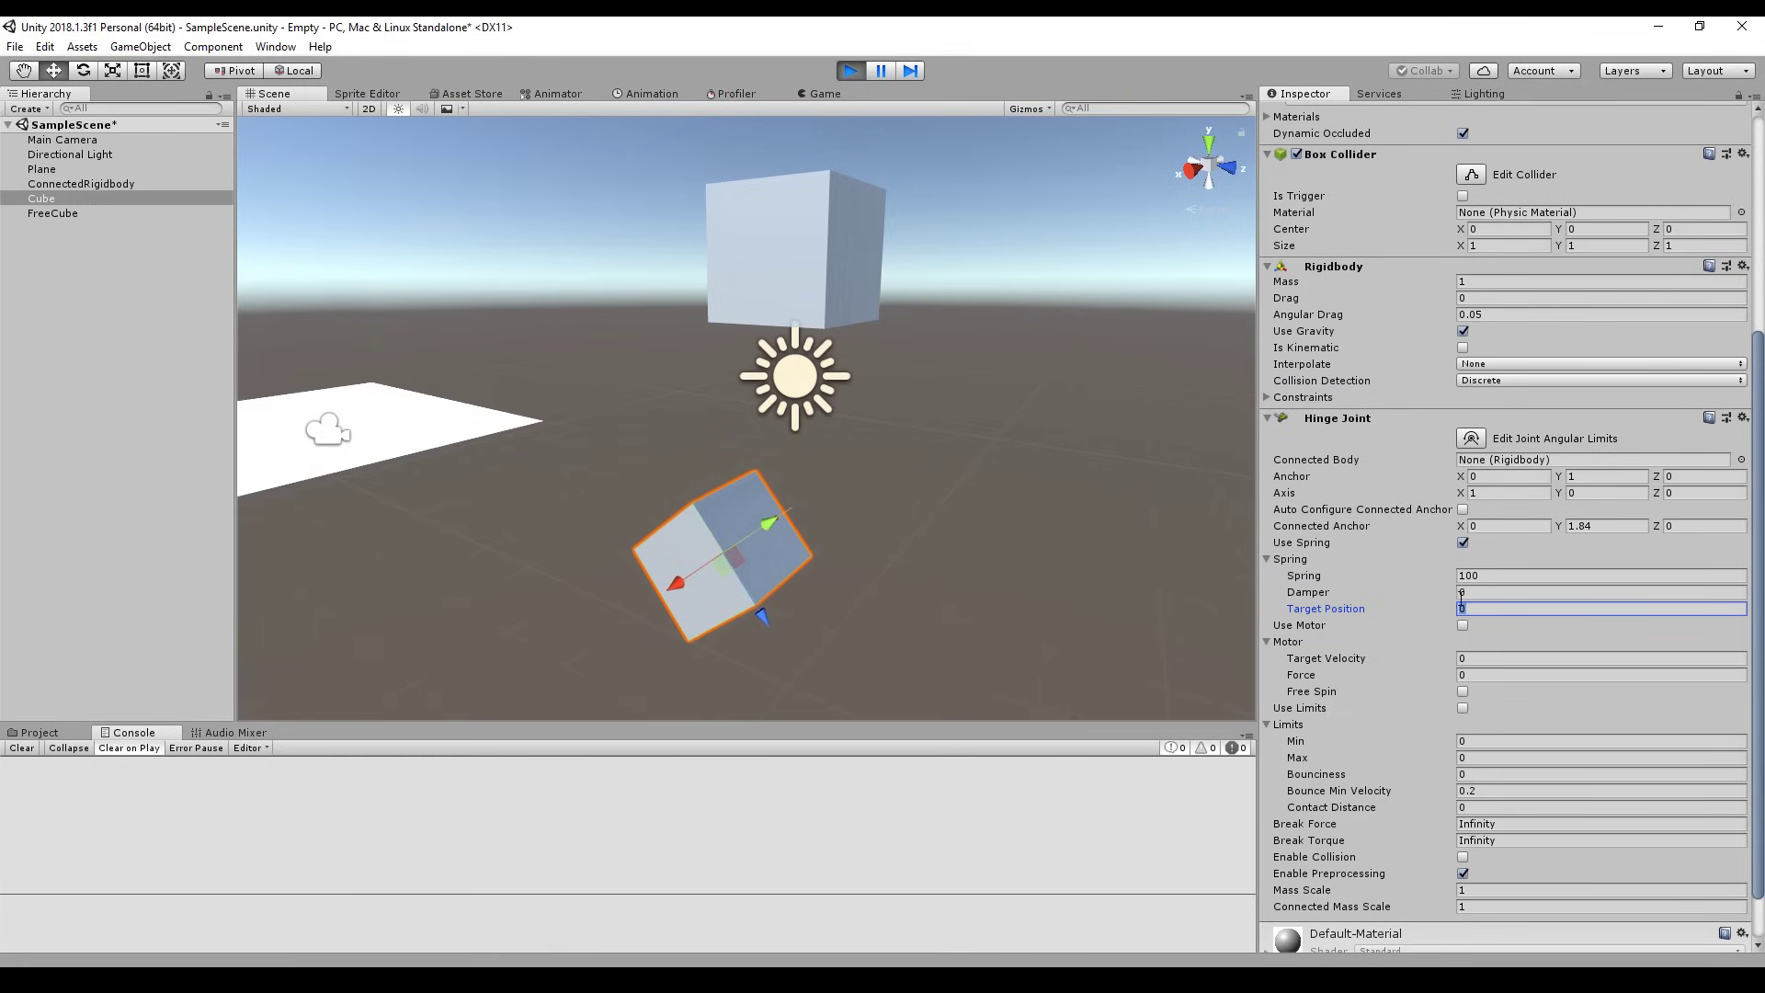
{"action": "type", "text": "90"}
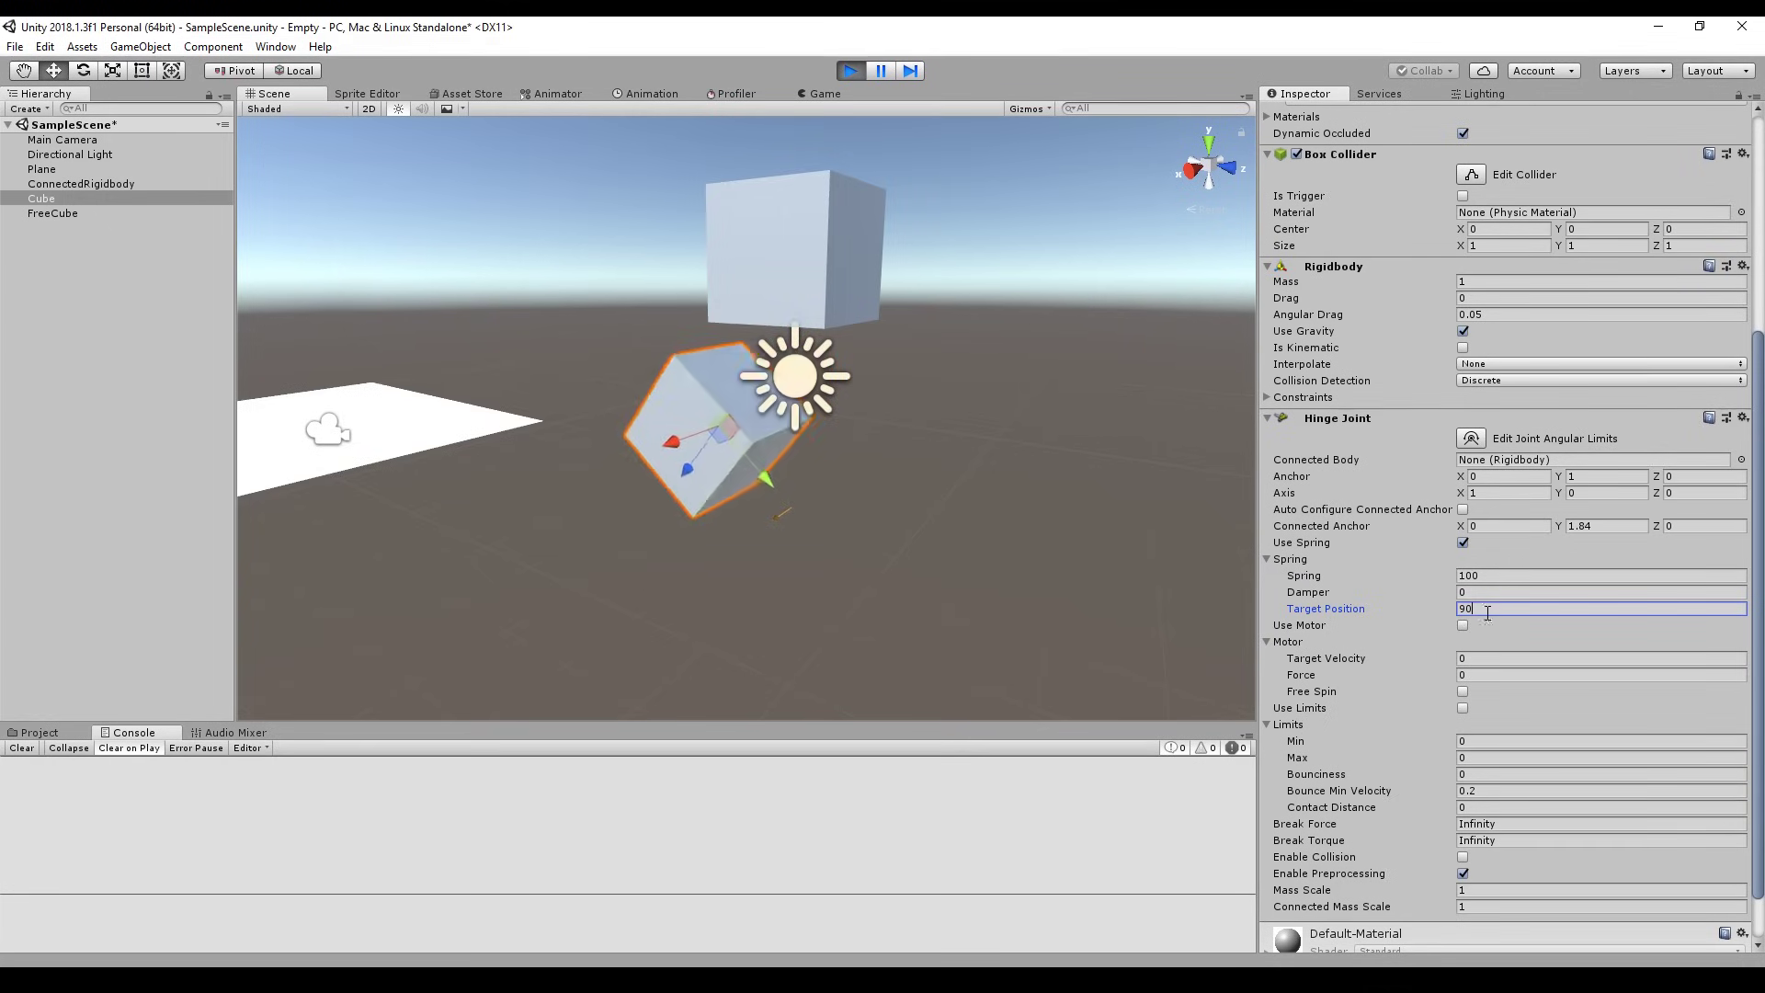
{"action": "key", "text": "BackSpace"}
{"action": "key", "text": "BackSpace"}
{"action": "type", "text": "180"}
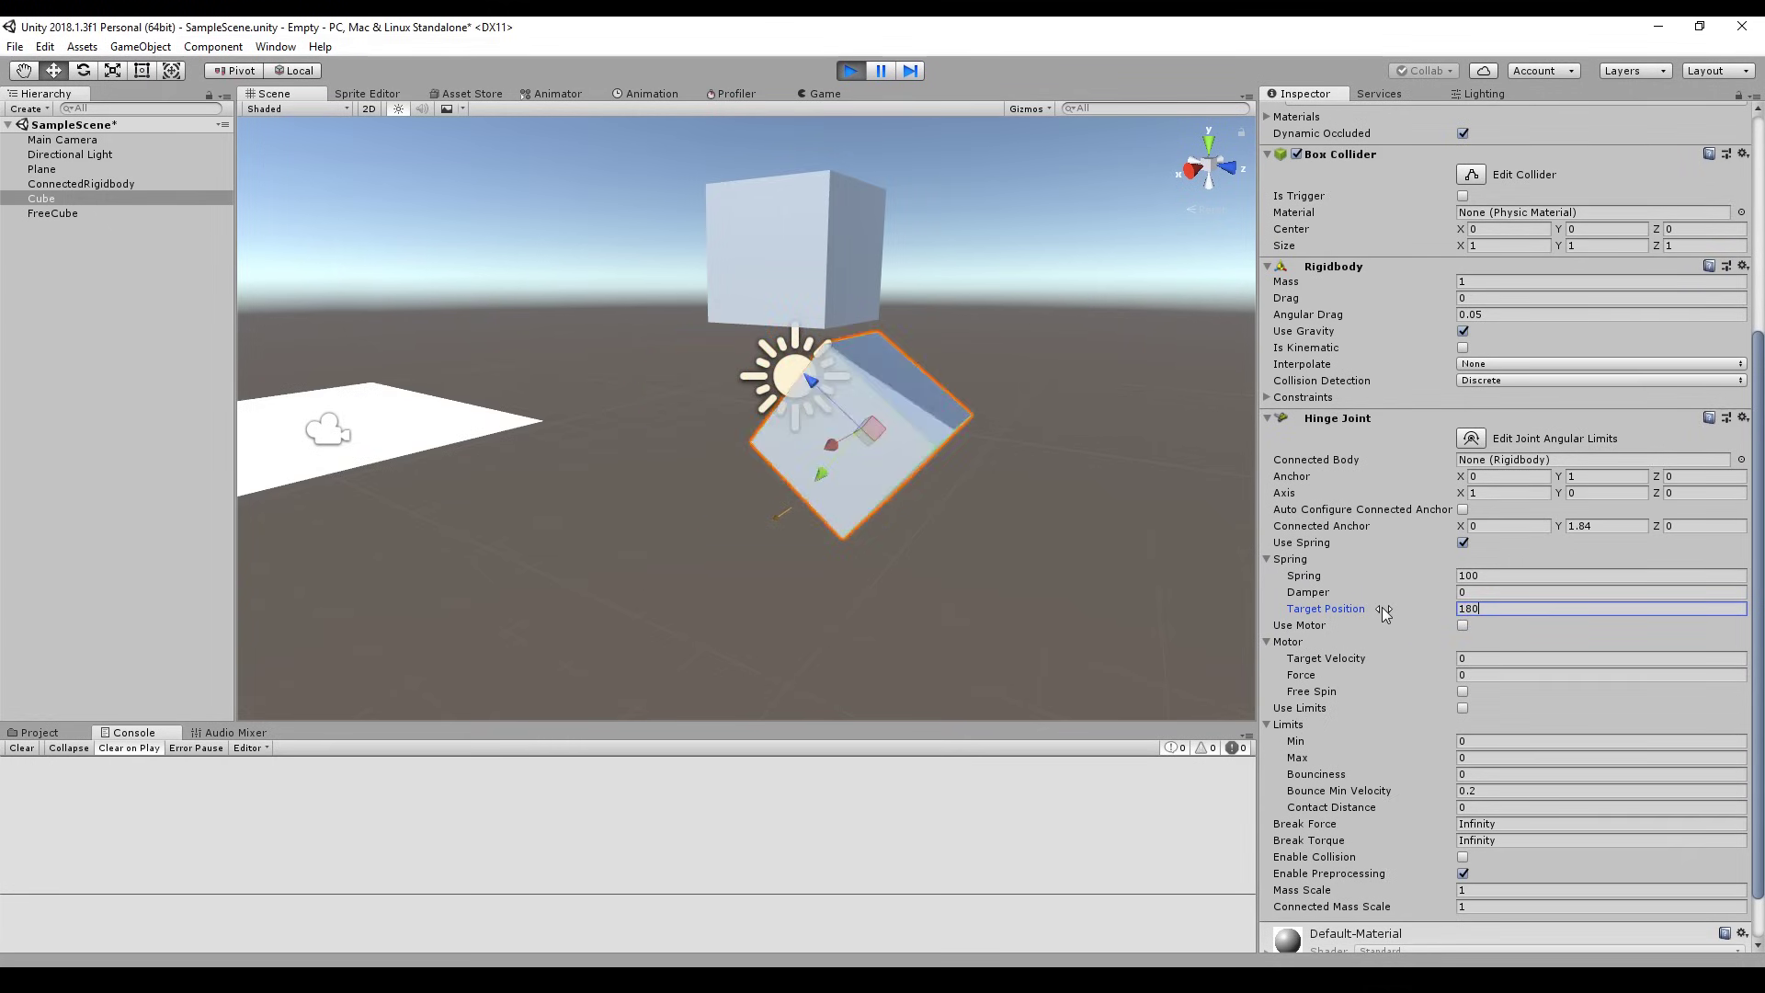
- Weaken the Hinge Joint's Spring value to 10 and further to 5, keeping the cube swinging
{"action": "left_click", "coordinate": [1383, 574]}
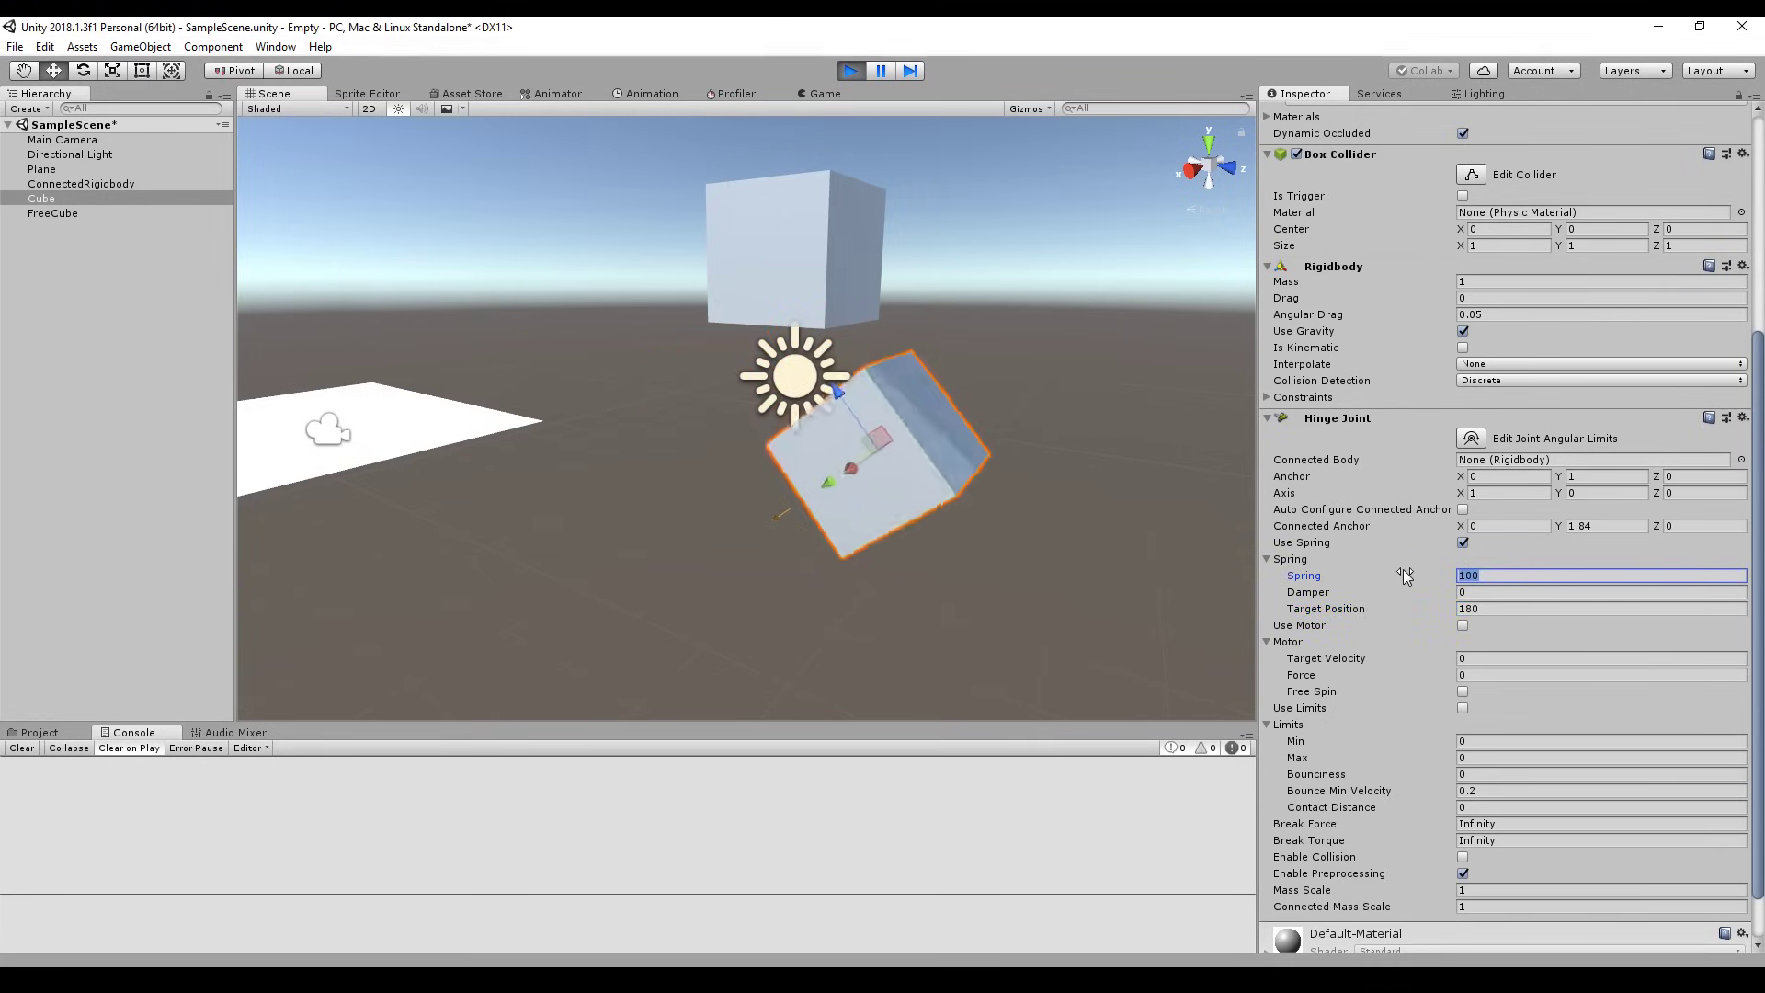
{"action": "type", "text": "10"}
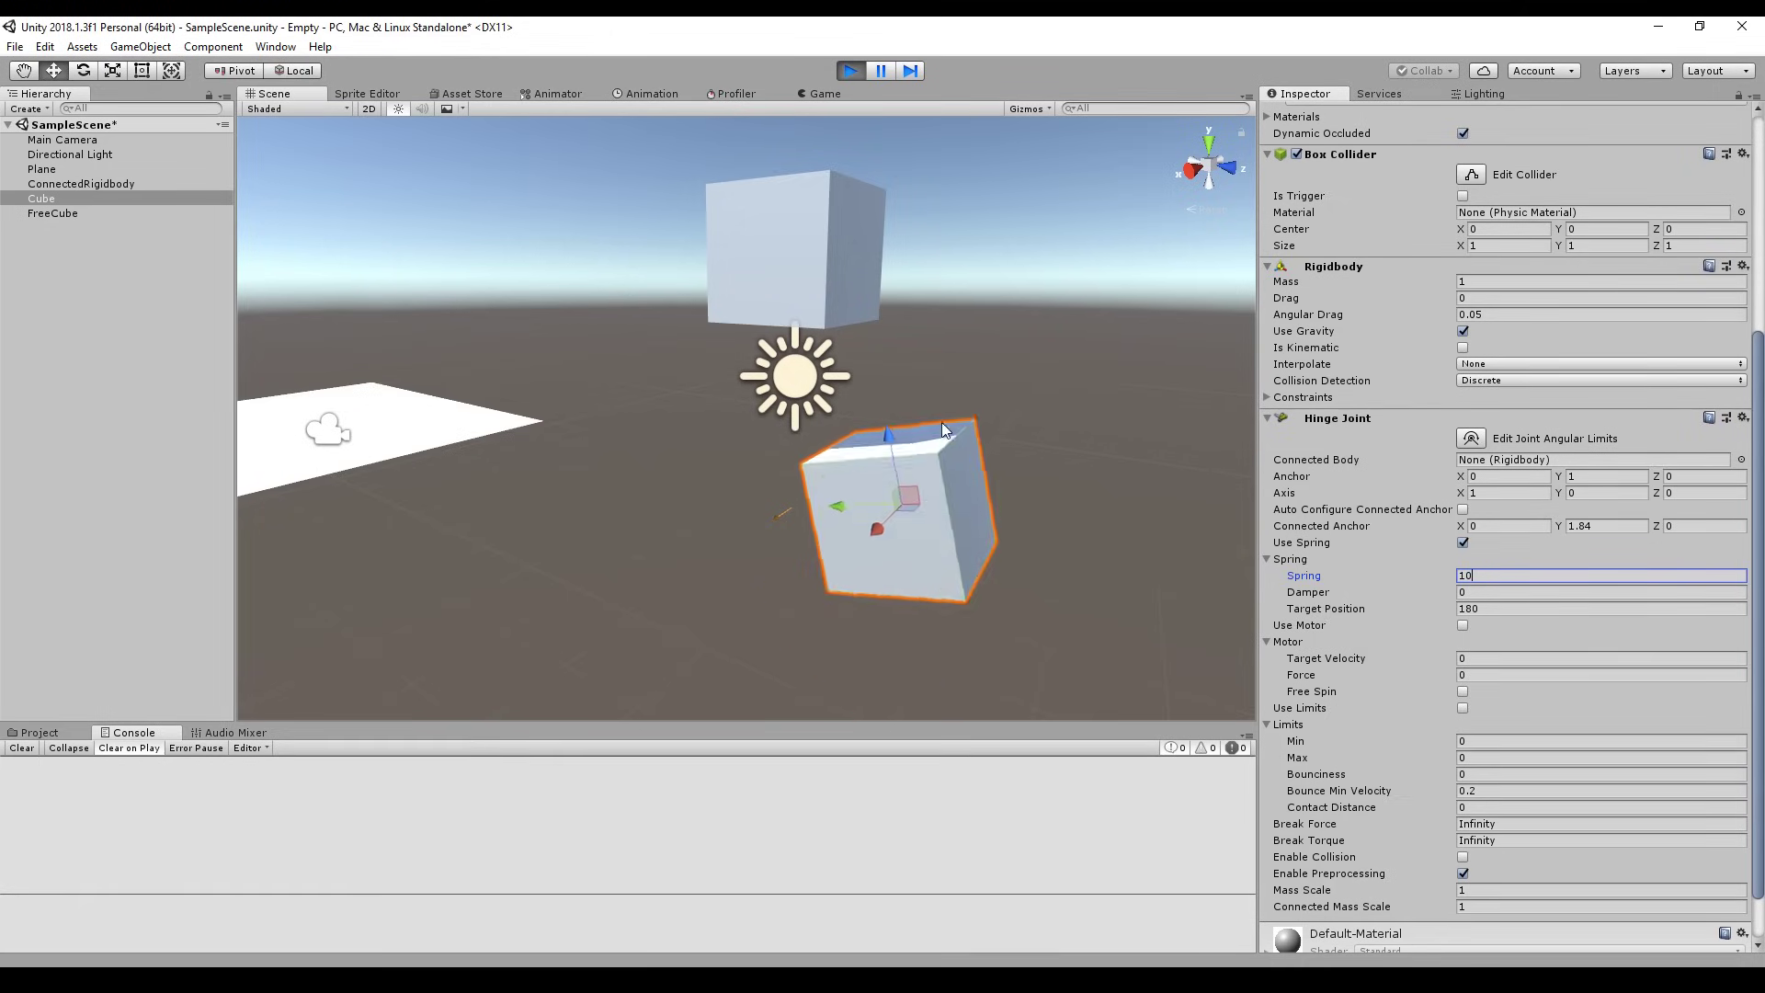
{"action": "key", "text": "BackSpace"}
{"action": "key", "text": "BackSpace"}
{"action": "type", "text": "5"}
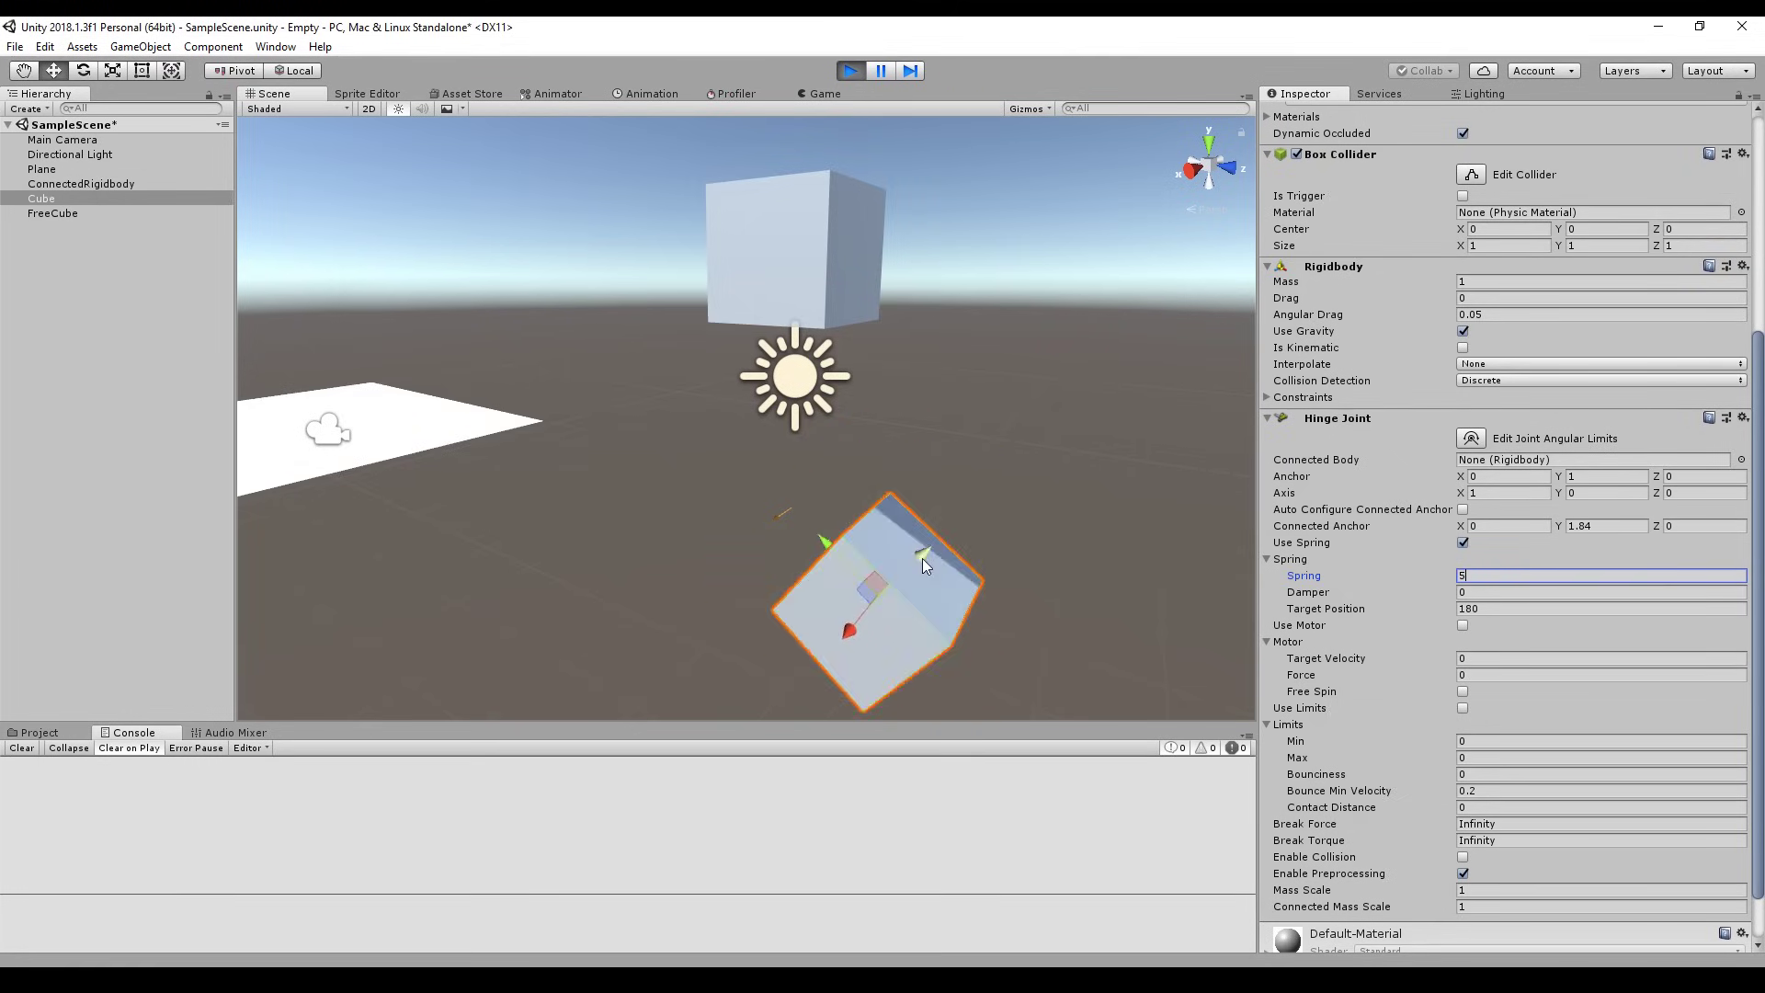
{"action": "key", "text": "Return"}
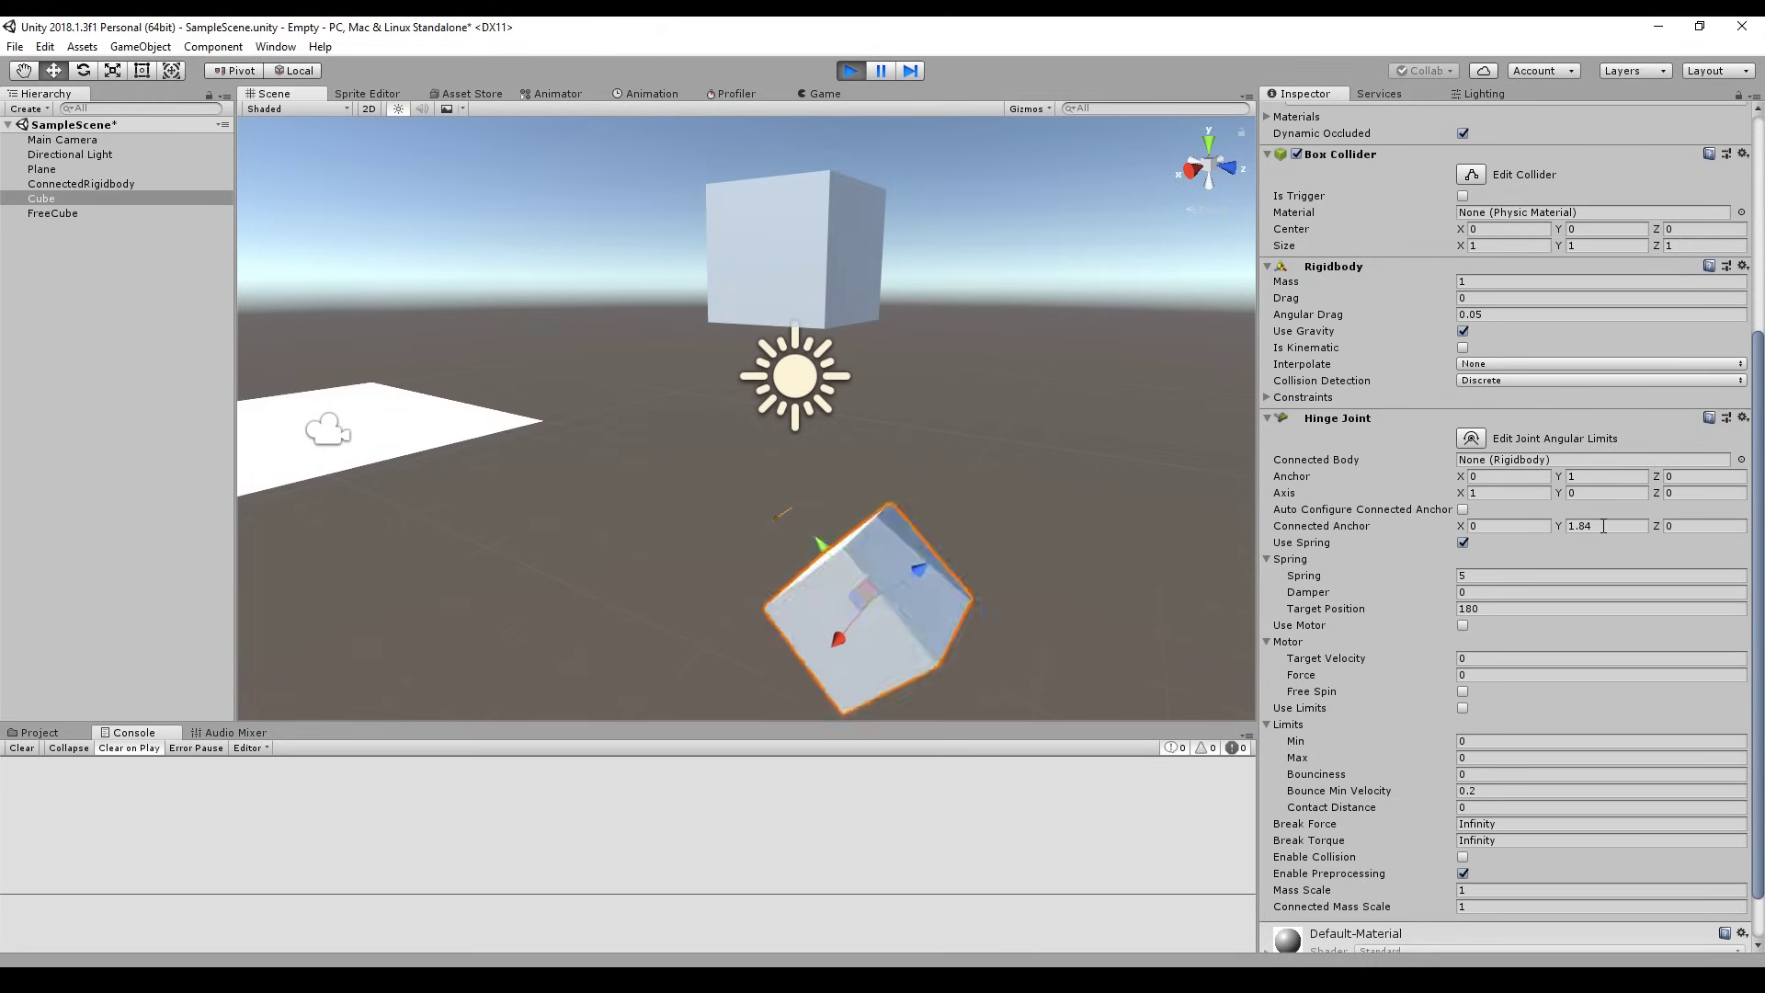
- Disable Use Spring and set the Hinge Joint's Anchor Y to 0
{"action": "left_click", "coordinate": [1463, 542]}
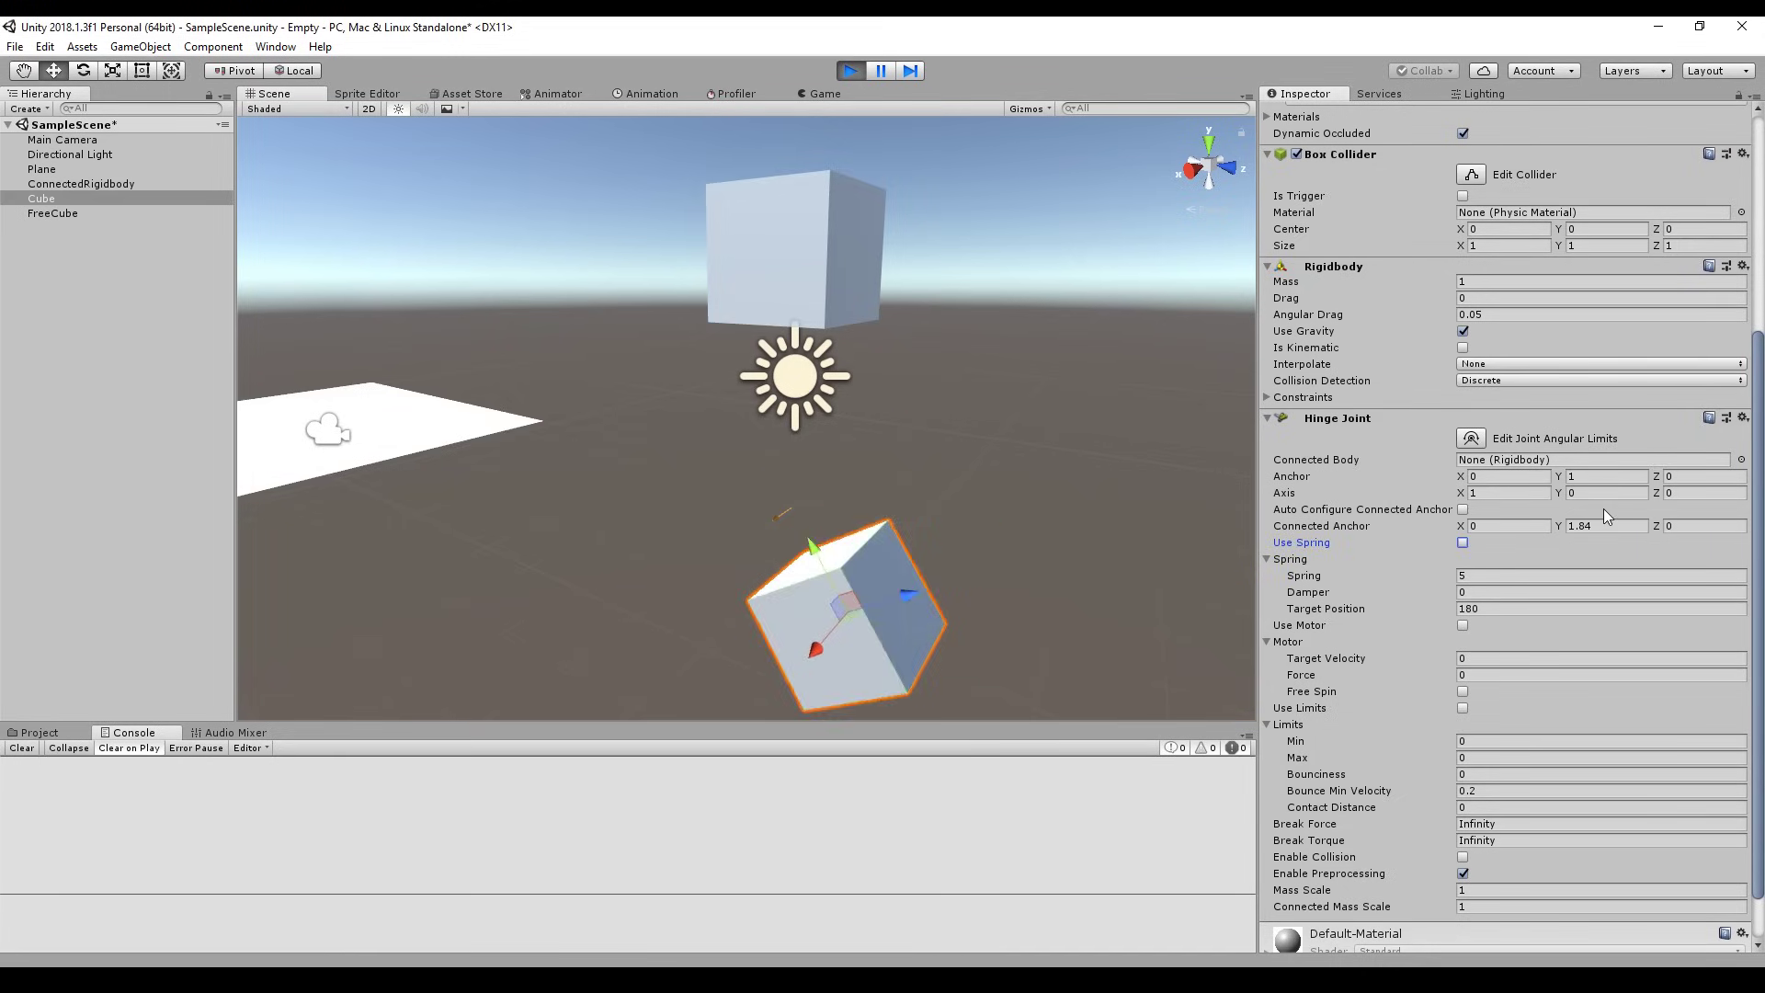
{"action": "left_click", "coordinate": [1602, 478]}
{"action": "type", "text": "0"}
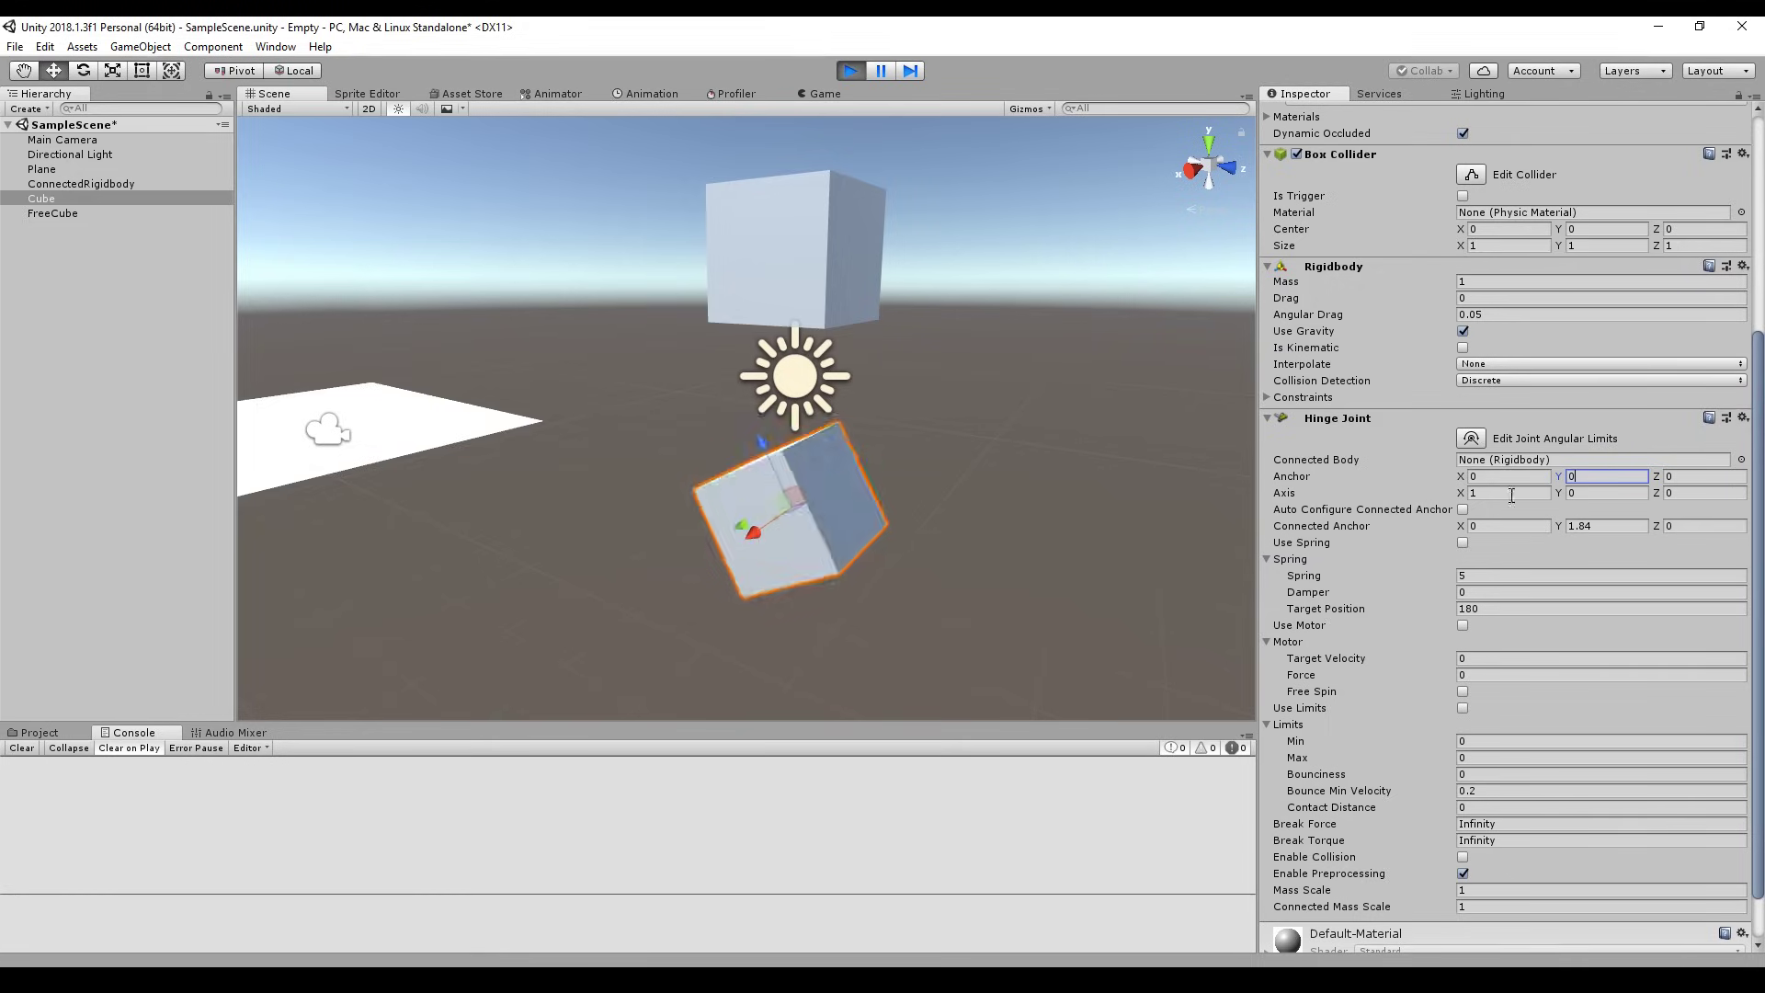
- Enable Use Motor on the Hinge Joint with a Target Velocity of 1000 and a Force of 10
{"action": "left_click", "coordinate": [1462, 627]}
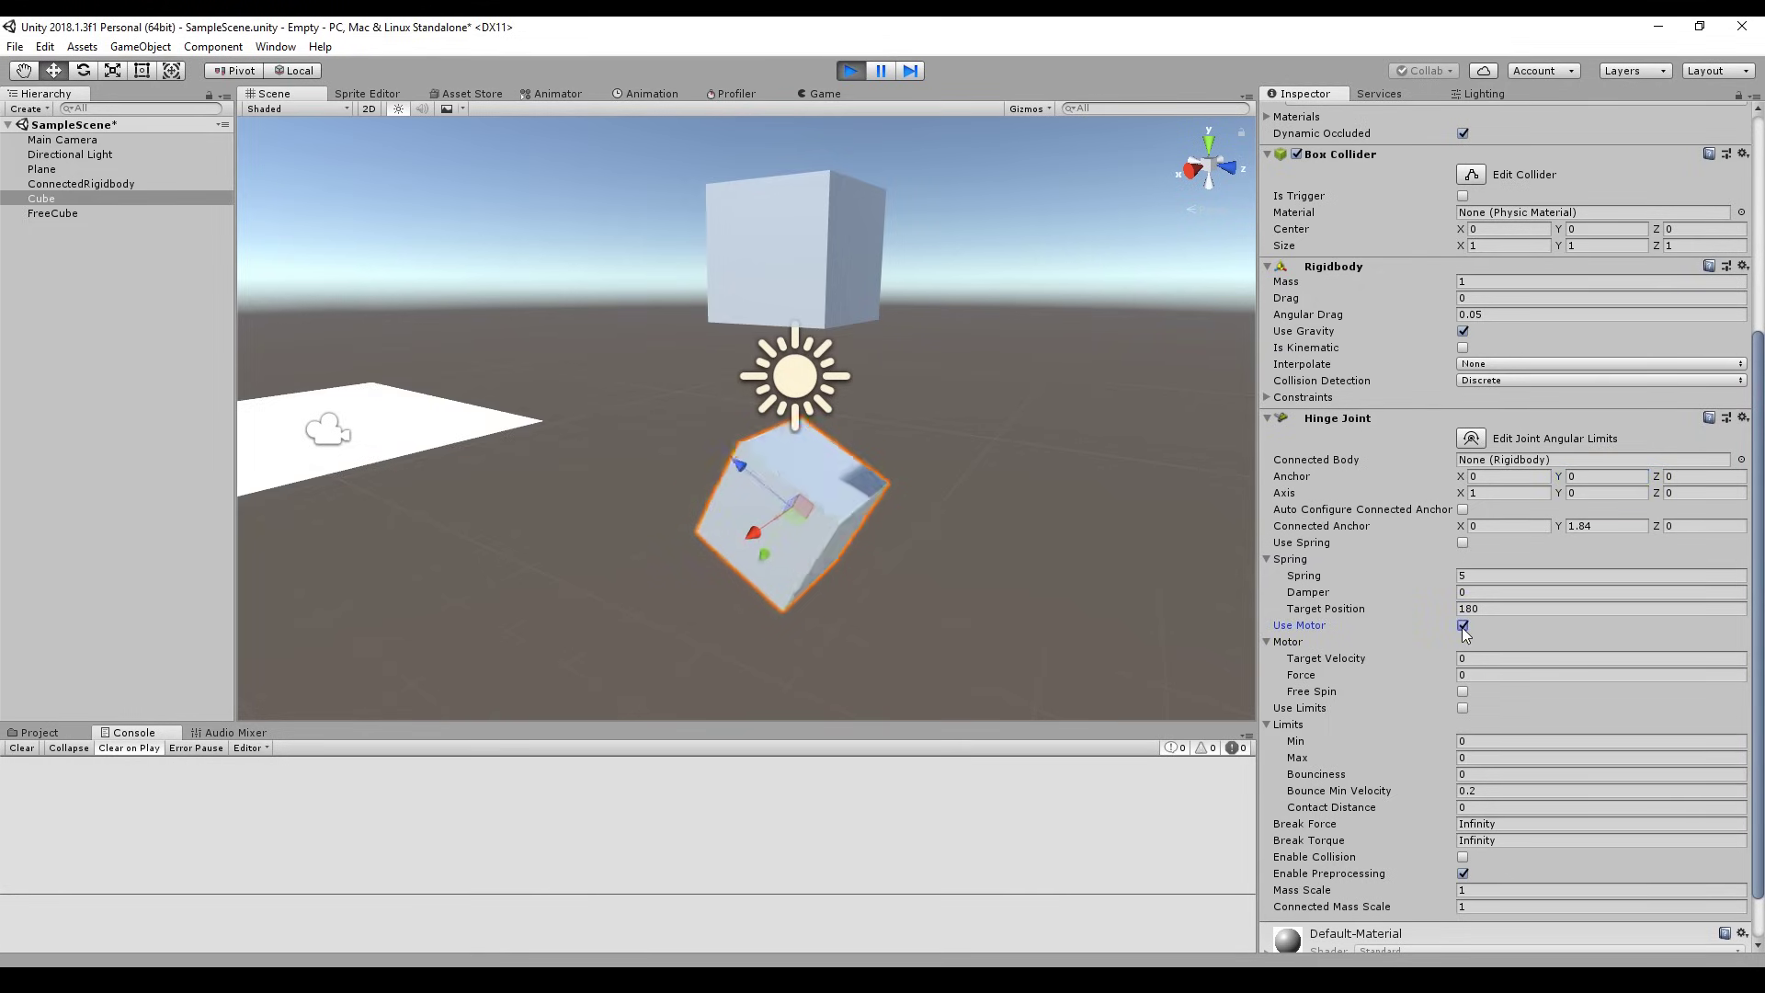
{"action": "left_click", "coordinate": [1513, 660]}
{"action": "type", "text": "10"}
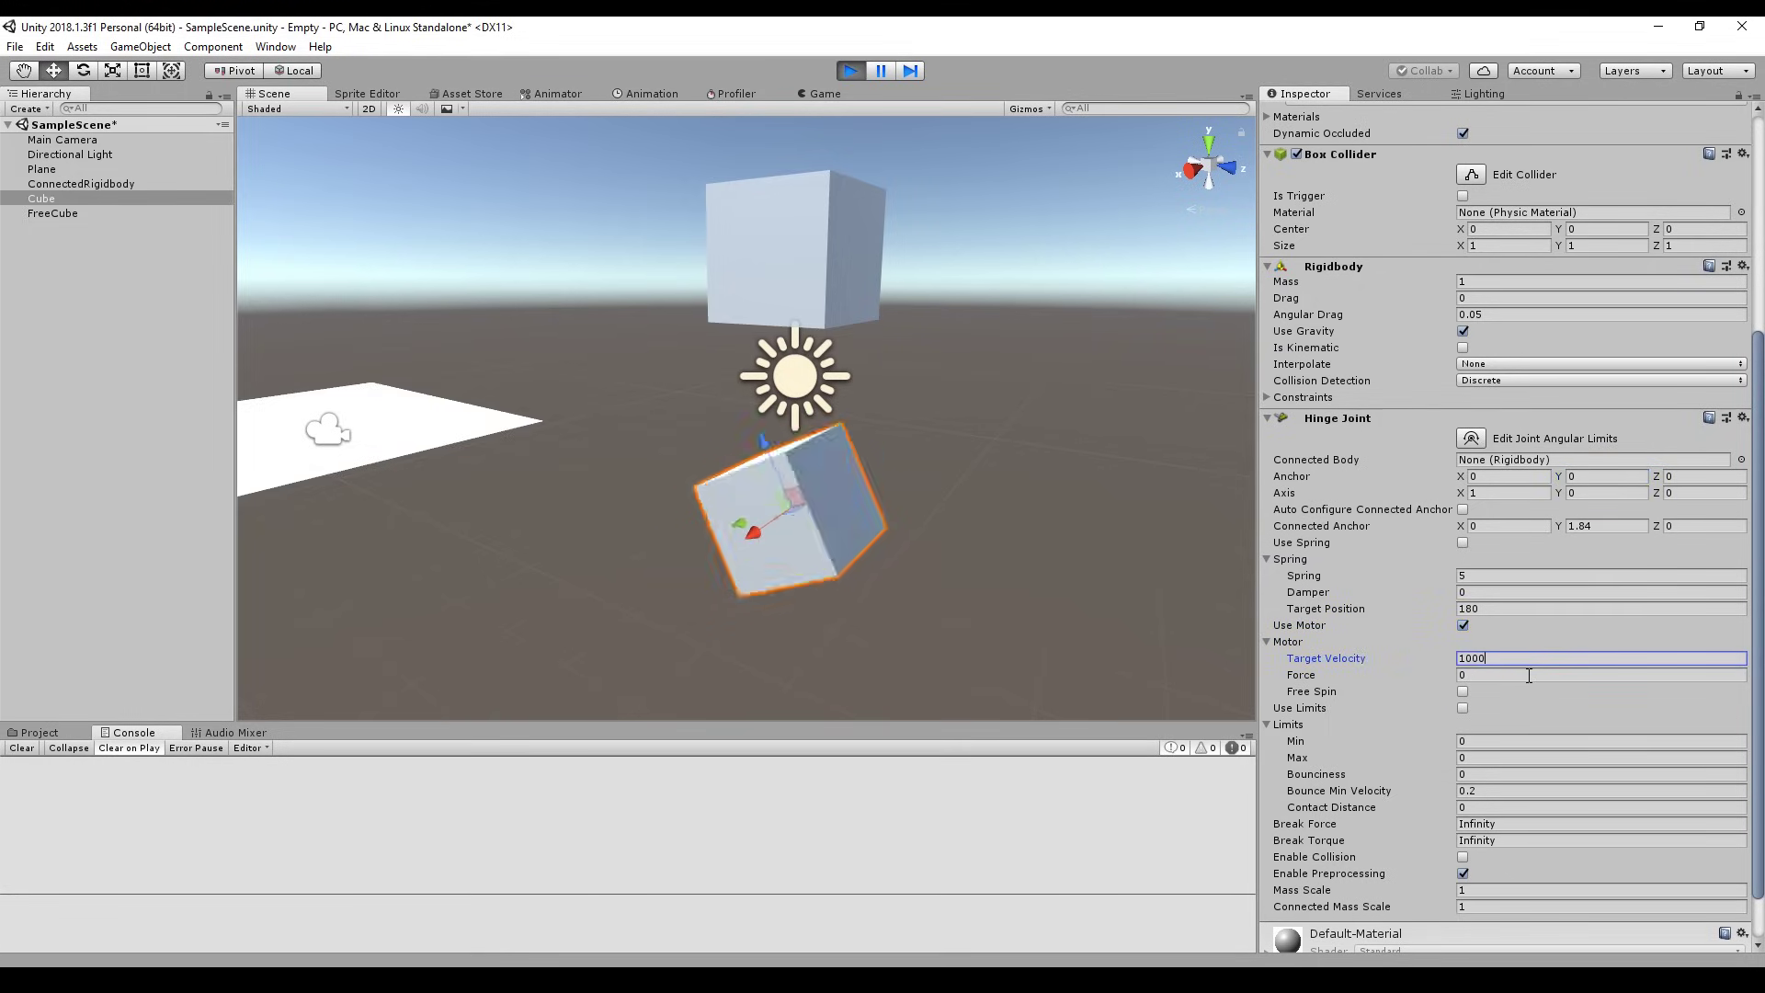
{"action": "type", "text": "00"}
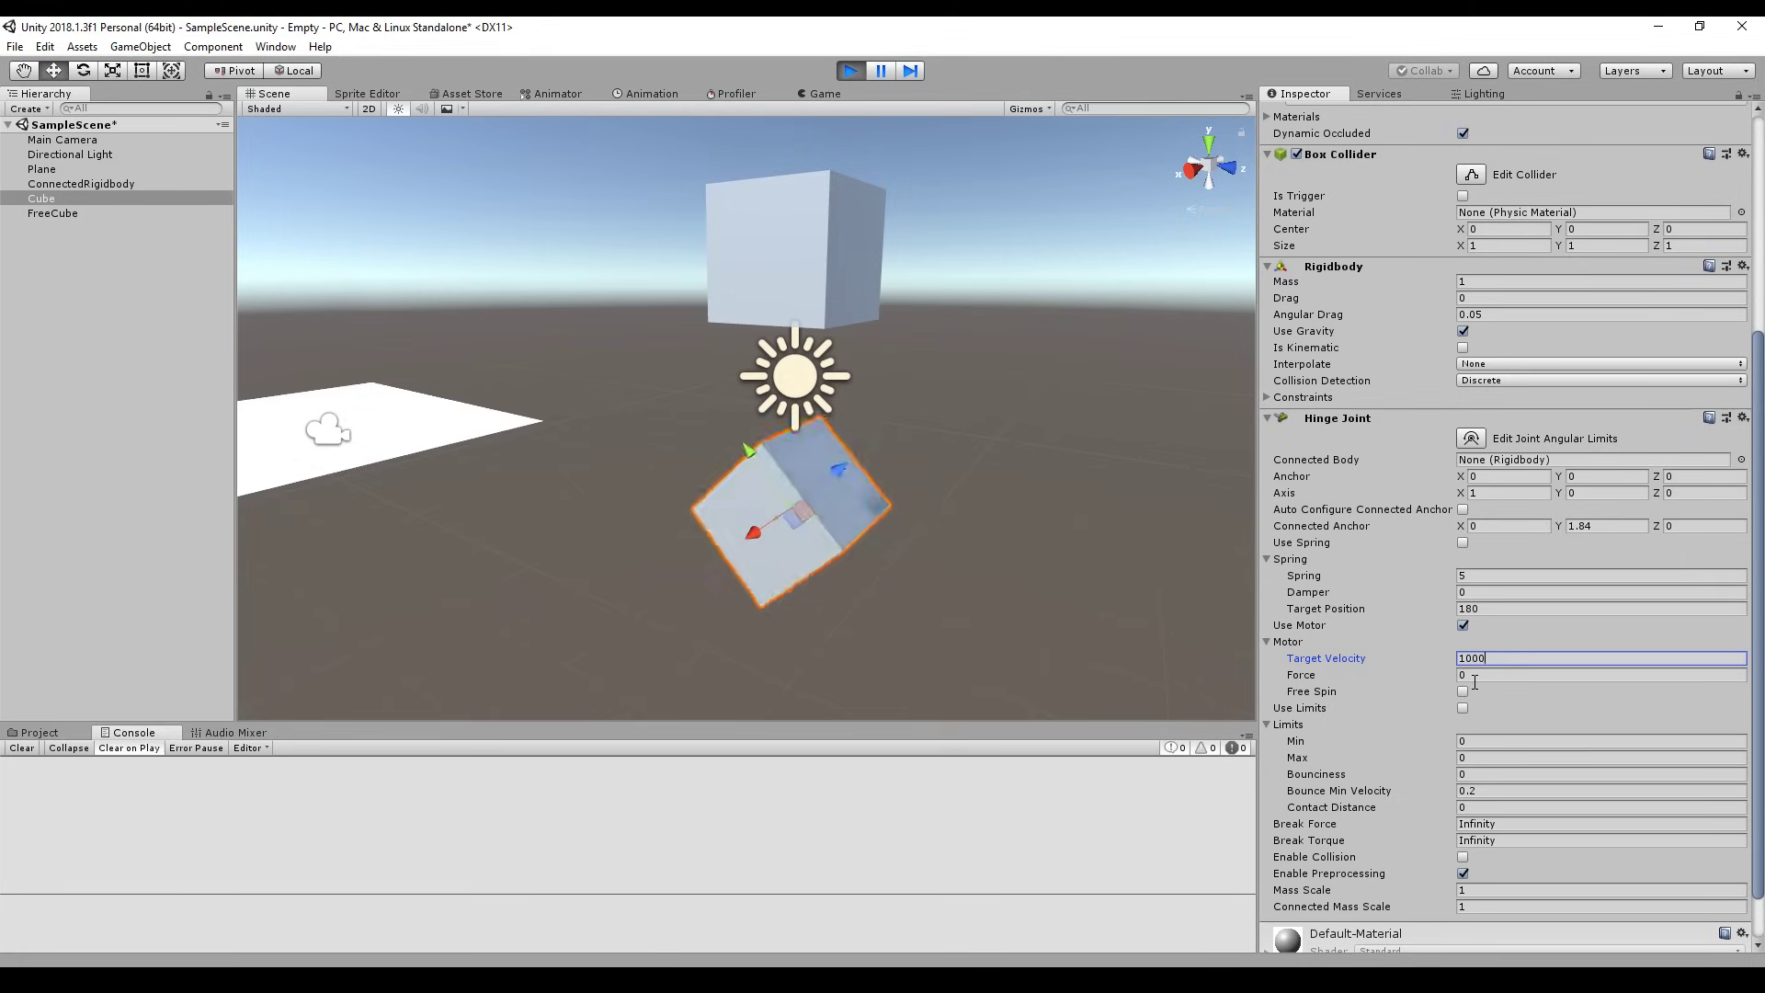
{"action": "left_click", "coordinate": [1501, 677]}
{"action": "type", "text": "10"}
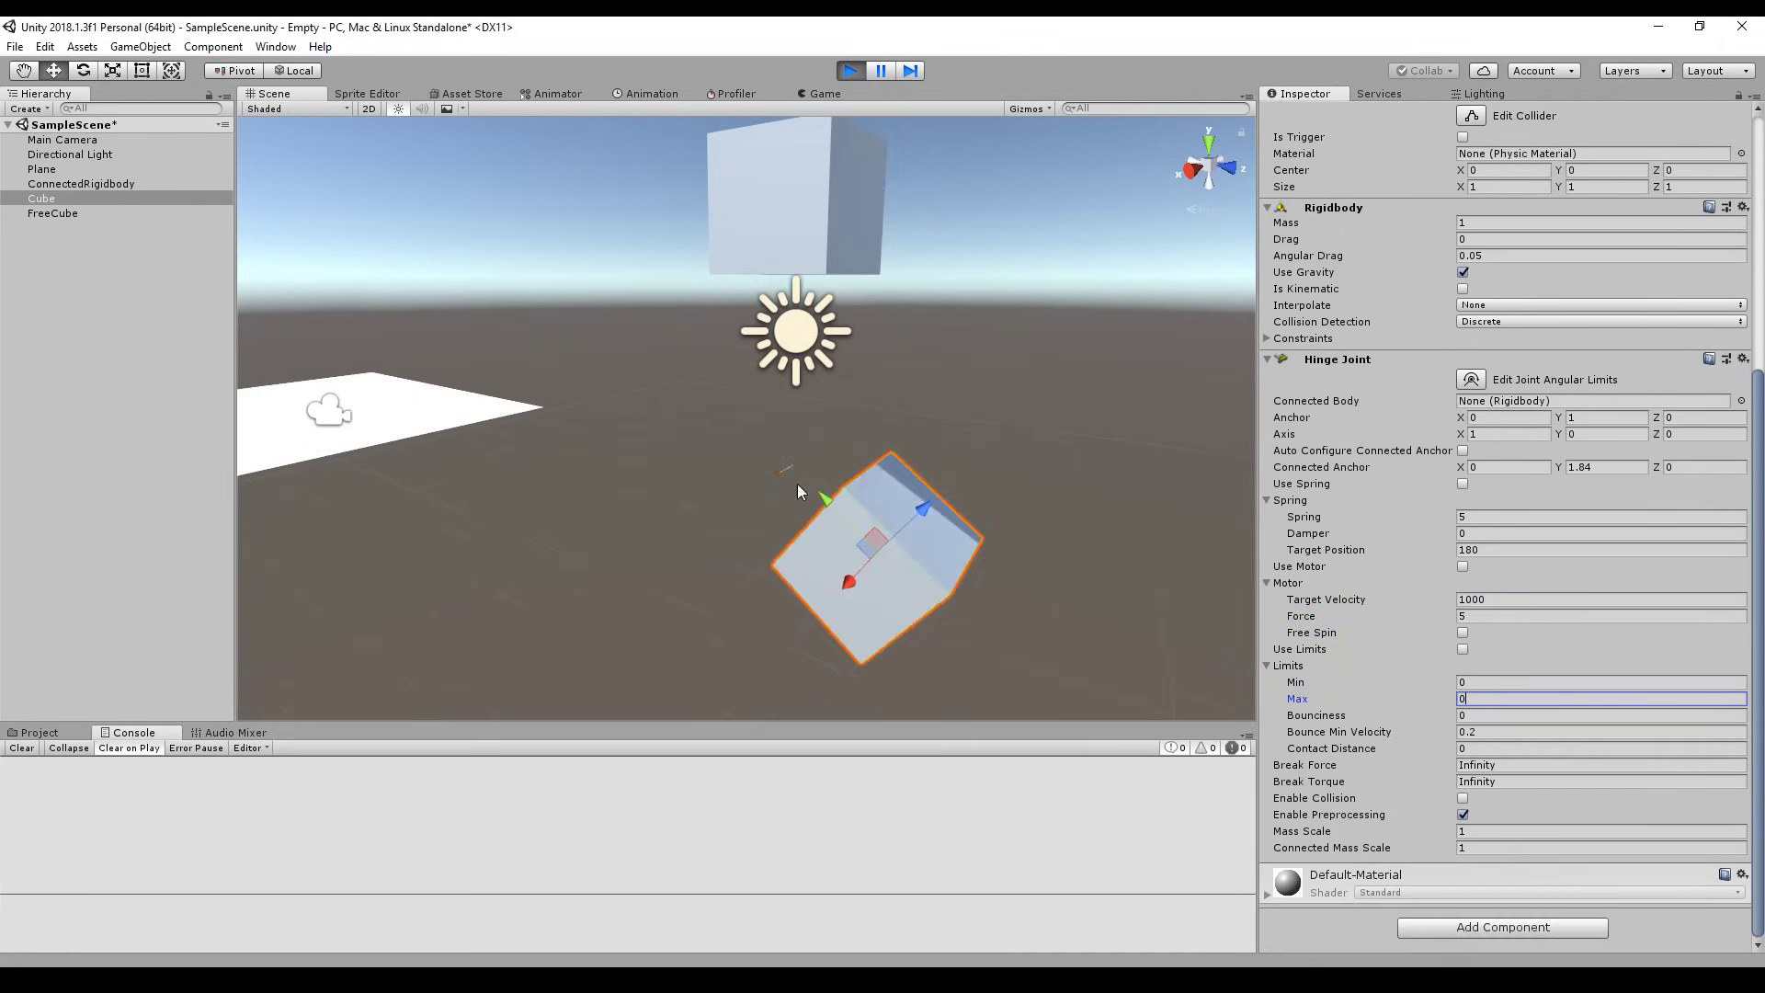
- Set the Hinge Joint's Limits to Min -90 and Max 90 and enable Use Limits
{"action": "left_click", "coordinate": [1486, 681]}
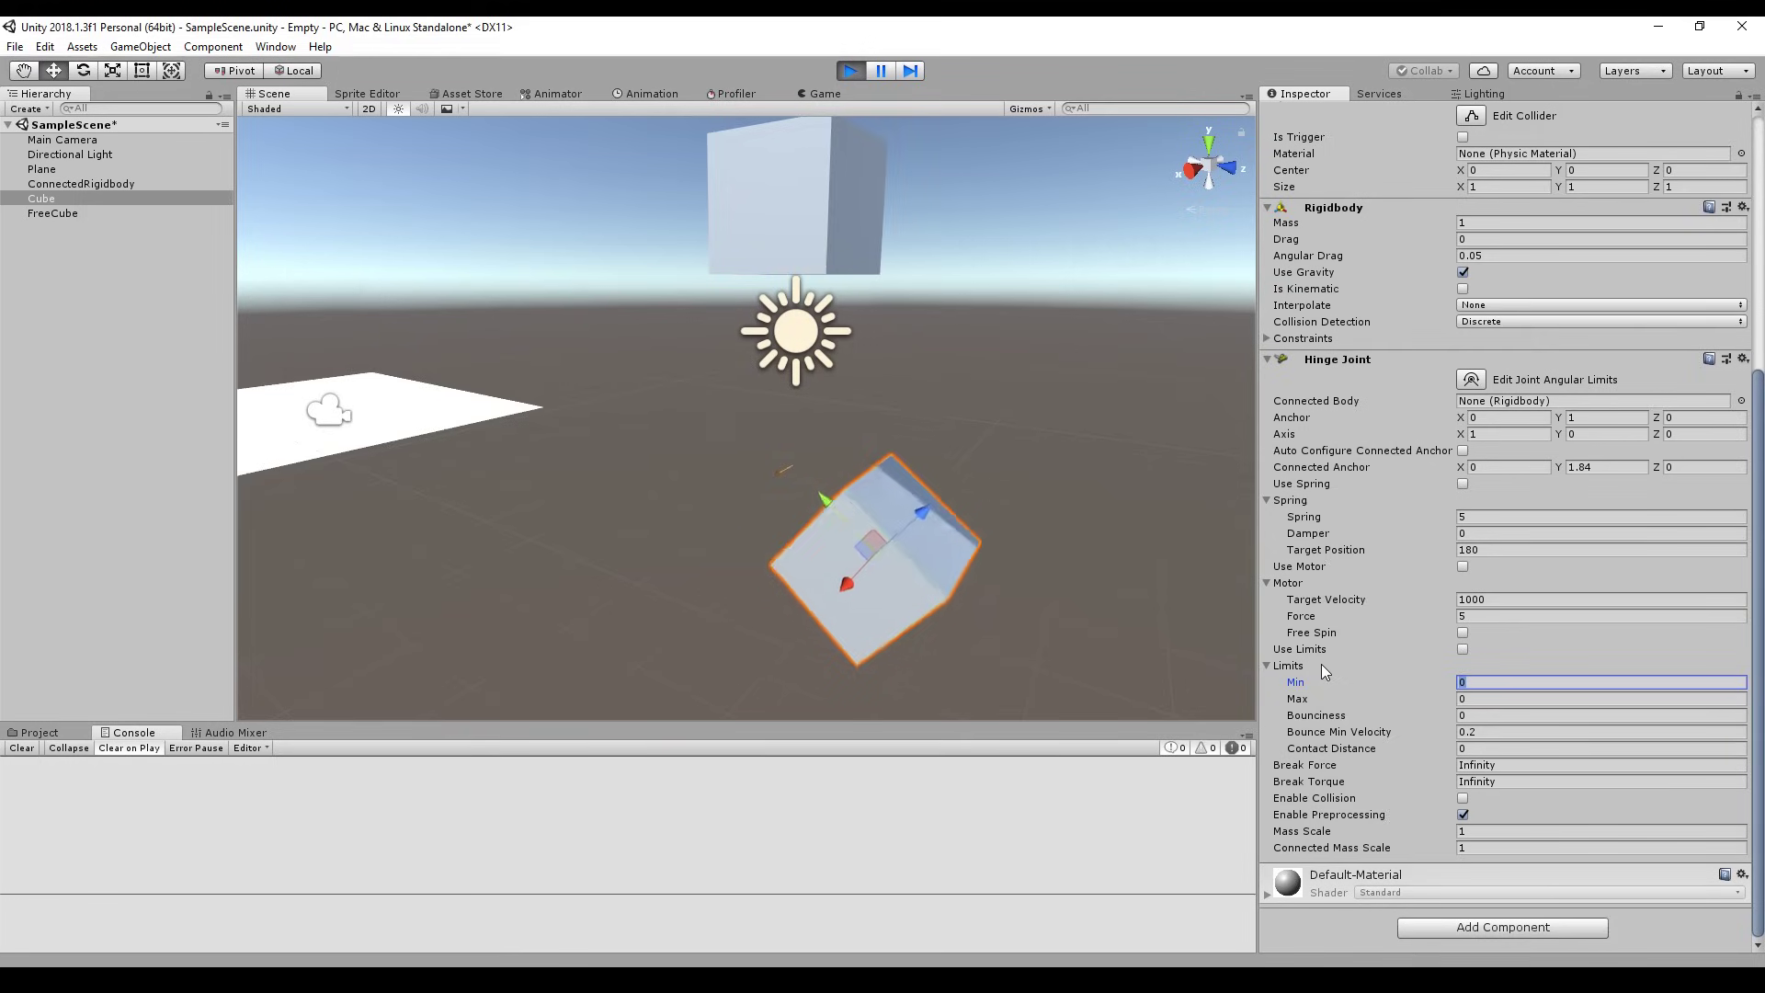
{"action": "type", "text": "-90"}
{"action": "left_click", "coordinate": [1475, 698]}
{"action": "type", "text": "90"}
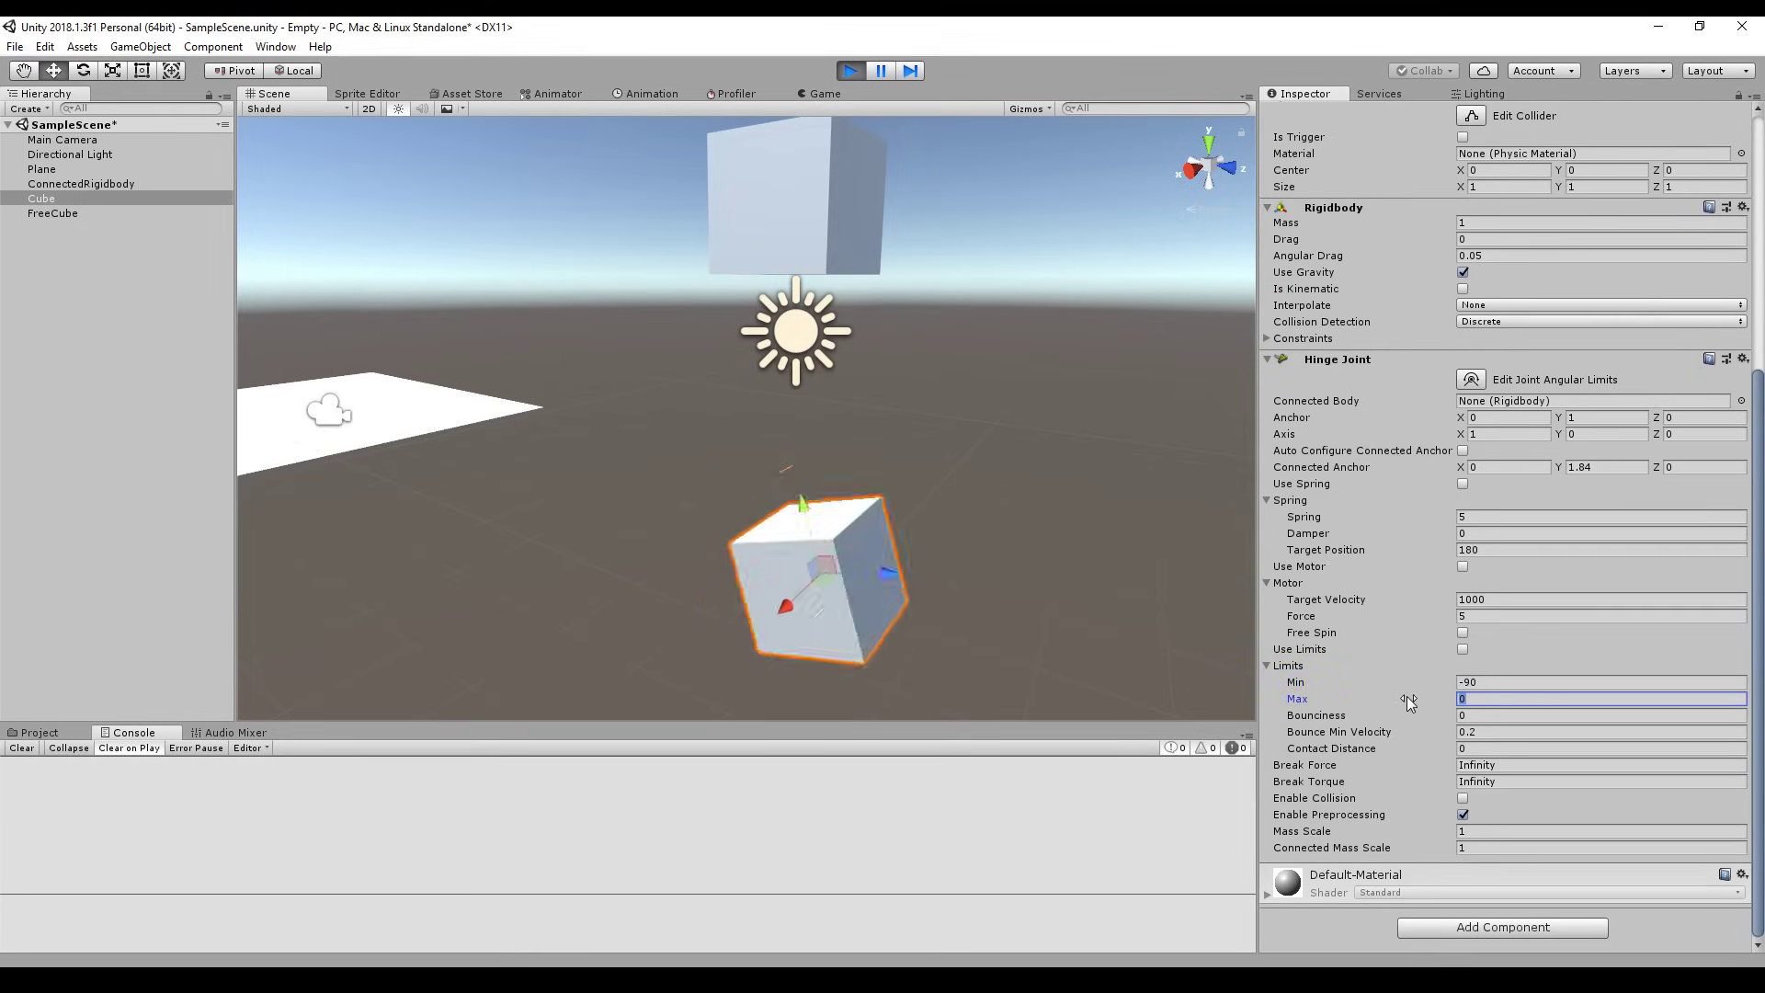
{"action": "left_click", "coordinate": [1462, 650]}
- Run the motor against the limits with Force 10, and turn Use Motor off to let the cube swing
{"action": "left_click", "coordinate": [1463, 566]}
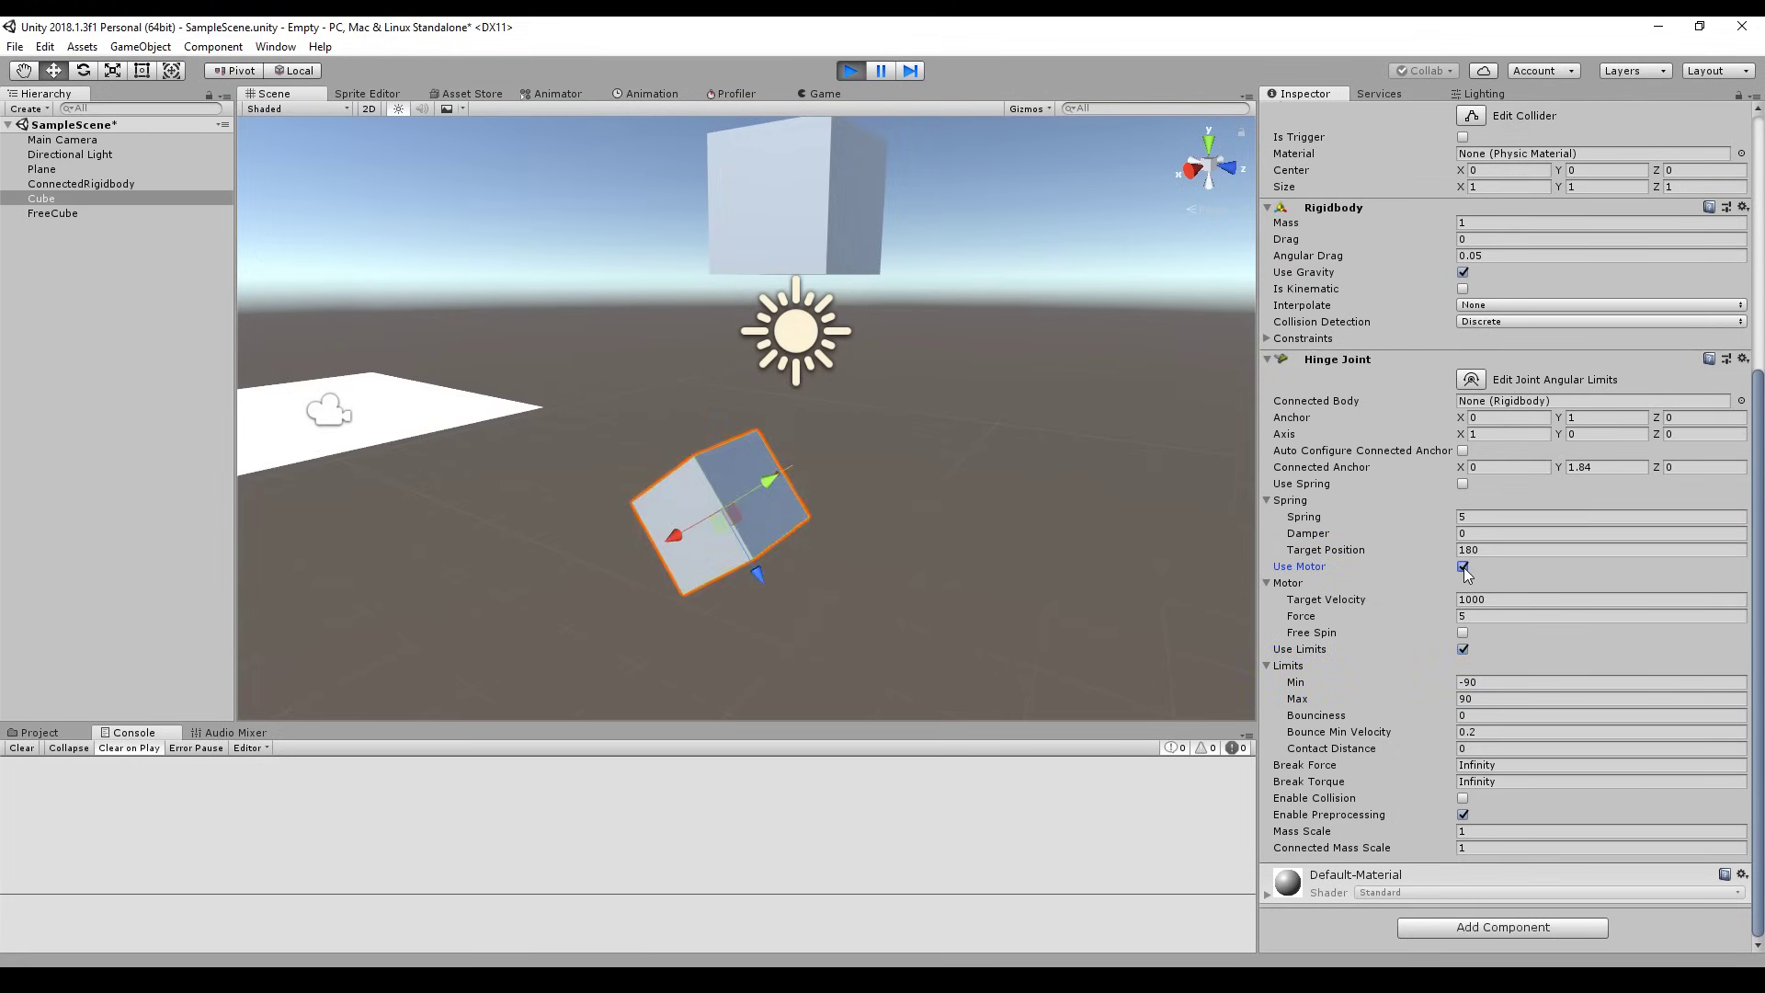
{"action": "left_click", "coordinate": [1370, 616]}
{"action": "type", "text": "10"}
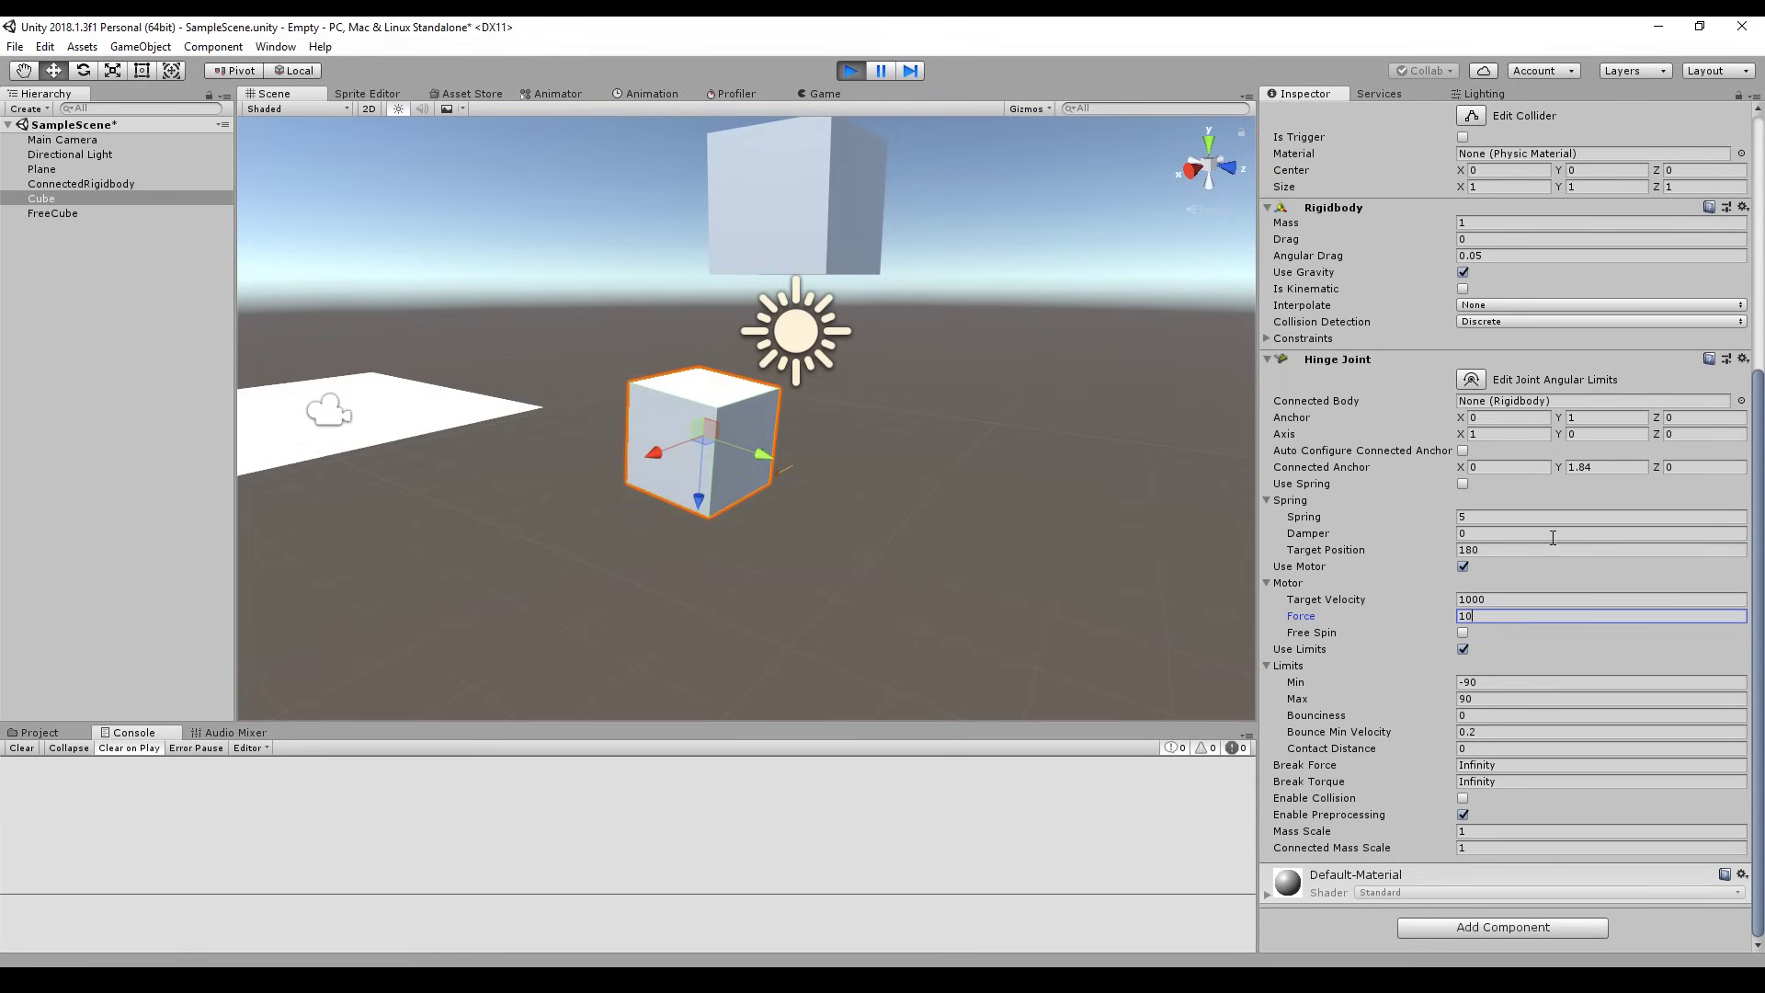
{"action": "left_click", "coordinate": [1463, 568]}
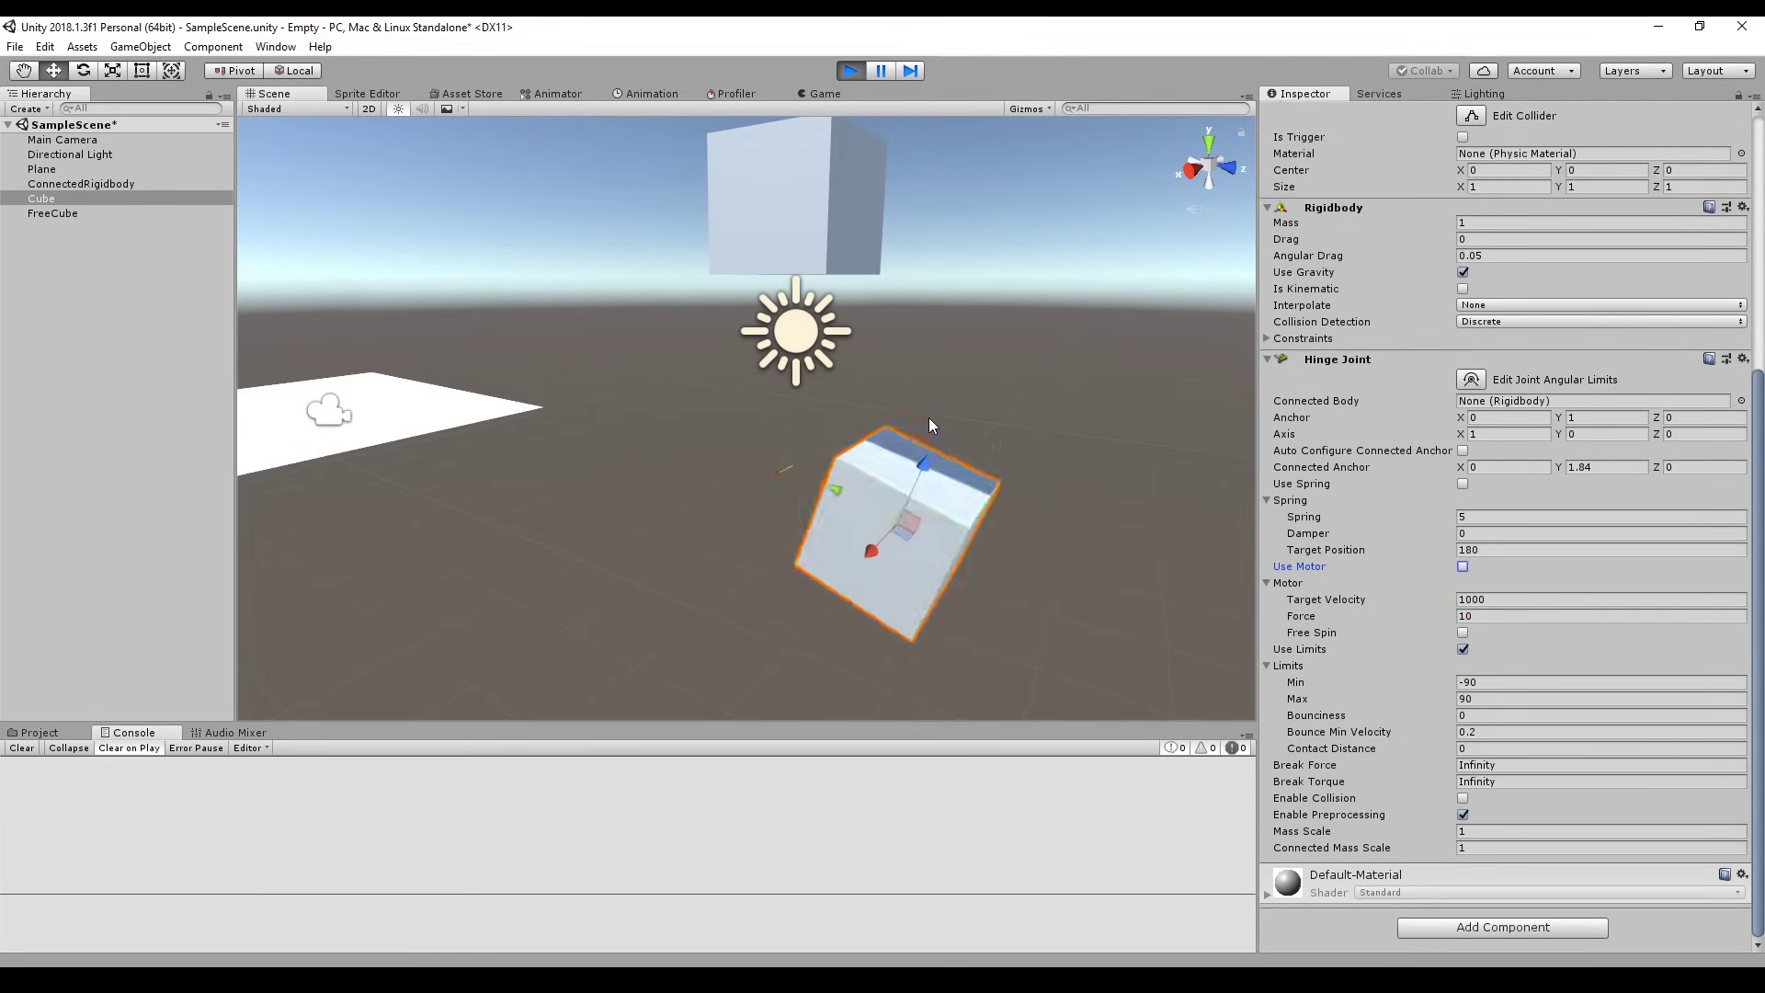
- Set the limits' Bounciness to 1 and test the rebound by briefly switching Use Motor on and off
{"action": "left_click", "coordinate": [1479, 719]}
{"action": "type", "text": "1"}
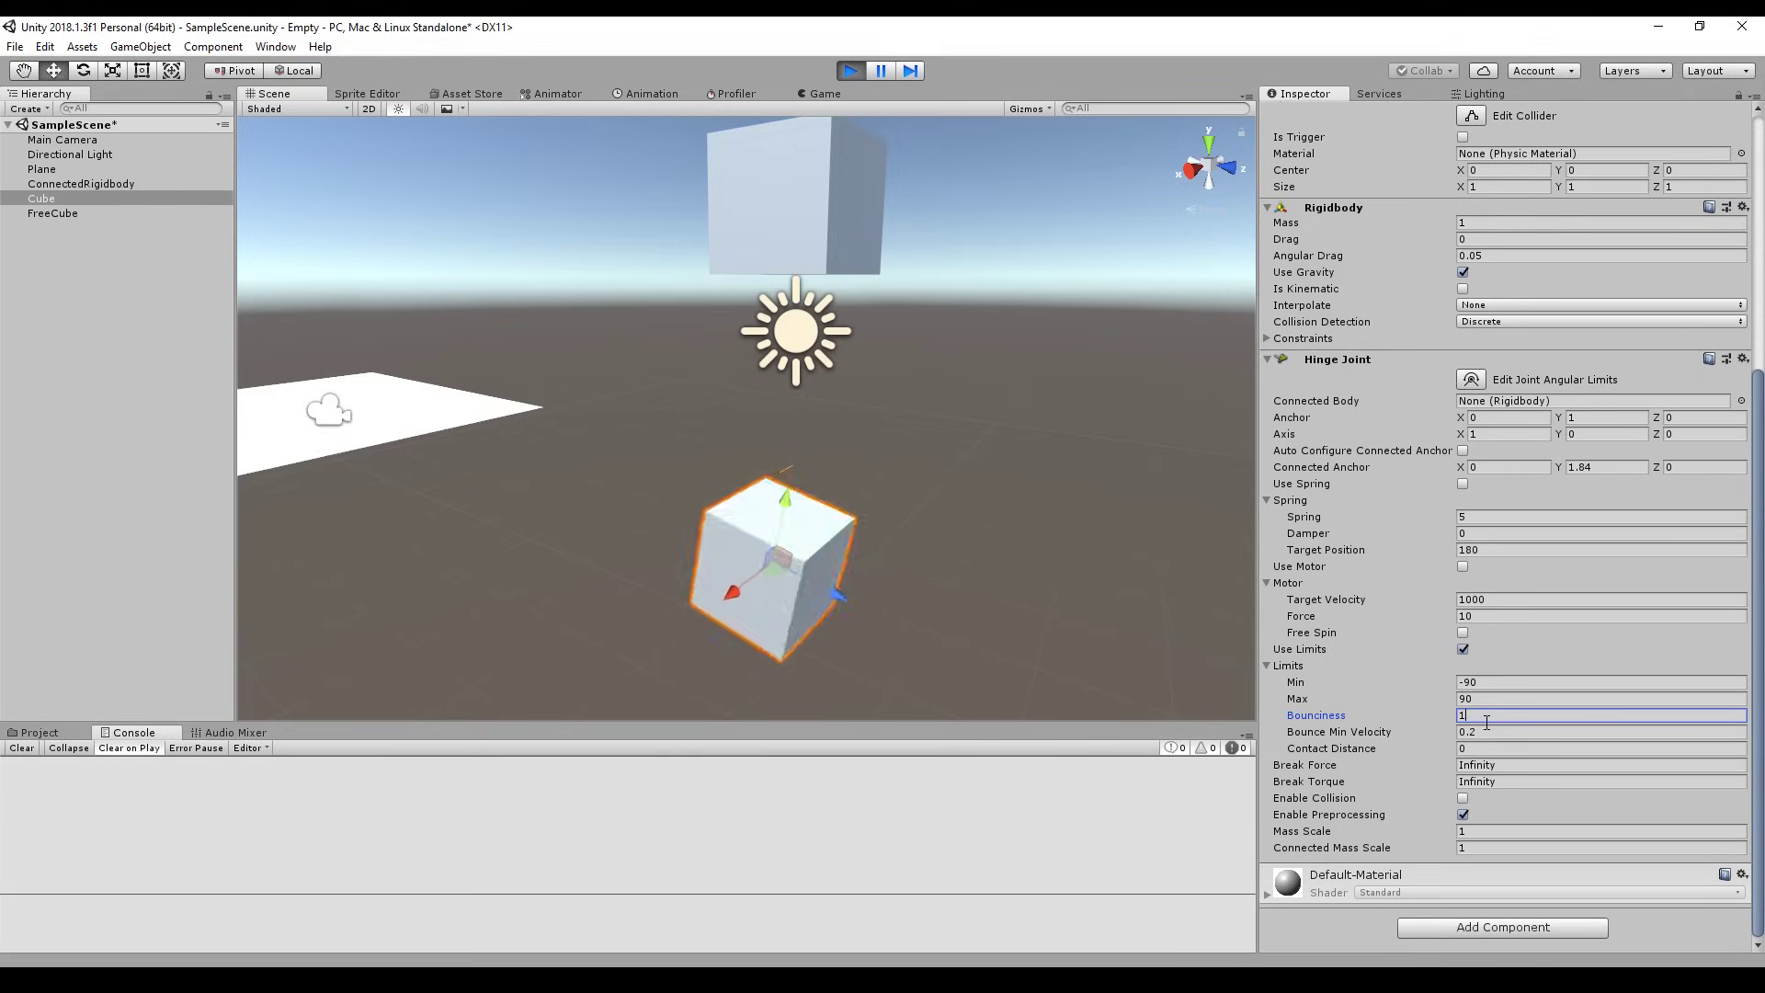
{"action": "left_click", "coordinate": [1468, 567]}
{"action": "left_click", "coordinate": [1464, 566]}
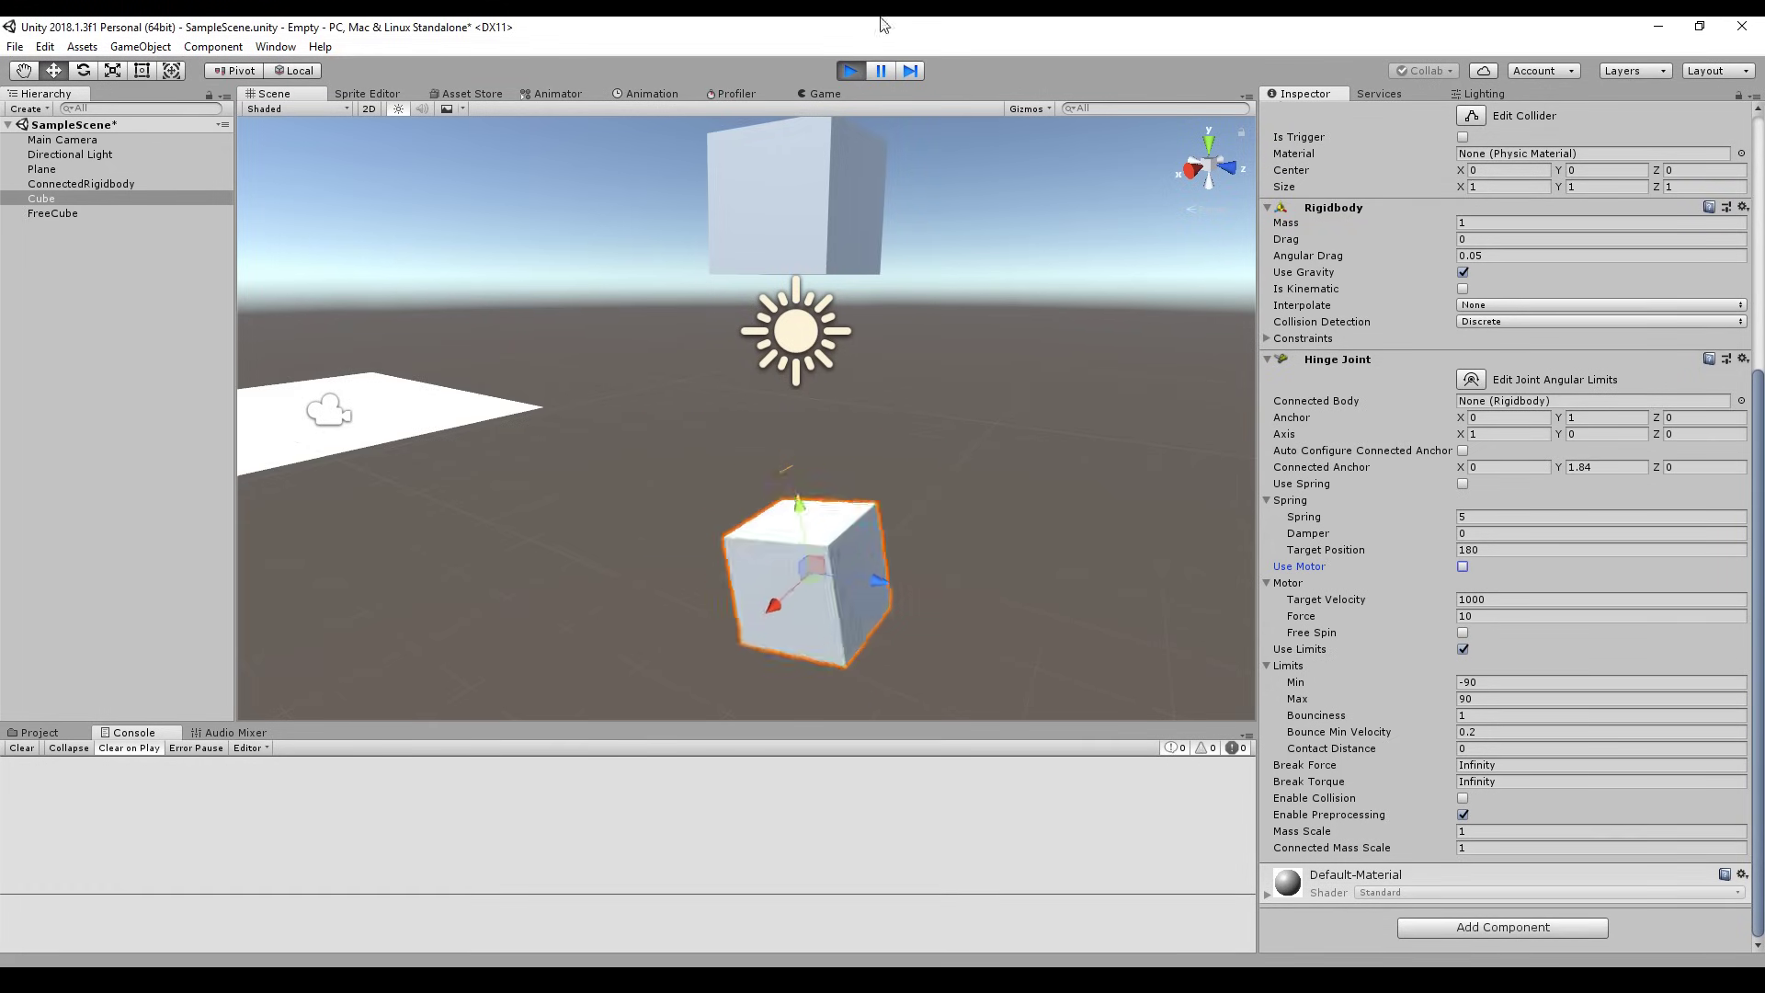
- Exit play mode and give the Cube a Character Joint in place of the Hinge Joint
{"action": "key", "text": "ctrl+p"}
{"action": "left_click", "coordinate": [1481, 807]}
{"action": "type", "text": "ch"}
{"action": "key", "text": "Down"}
{"action": "key", "text": "Return"}
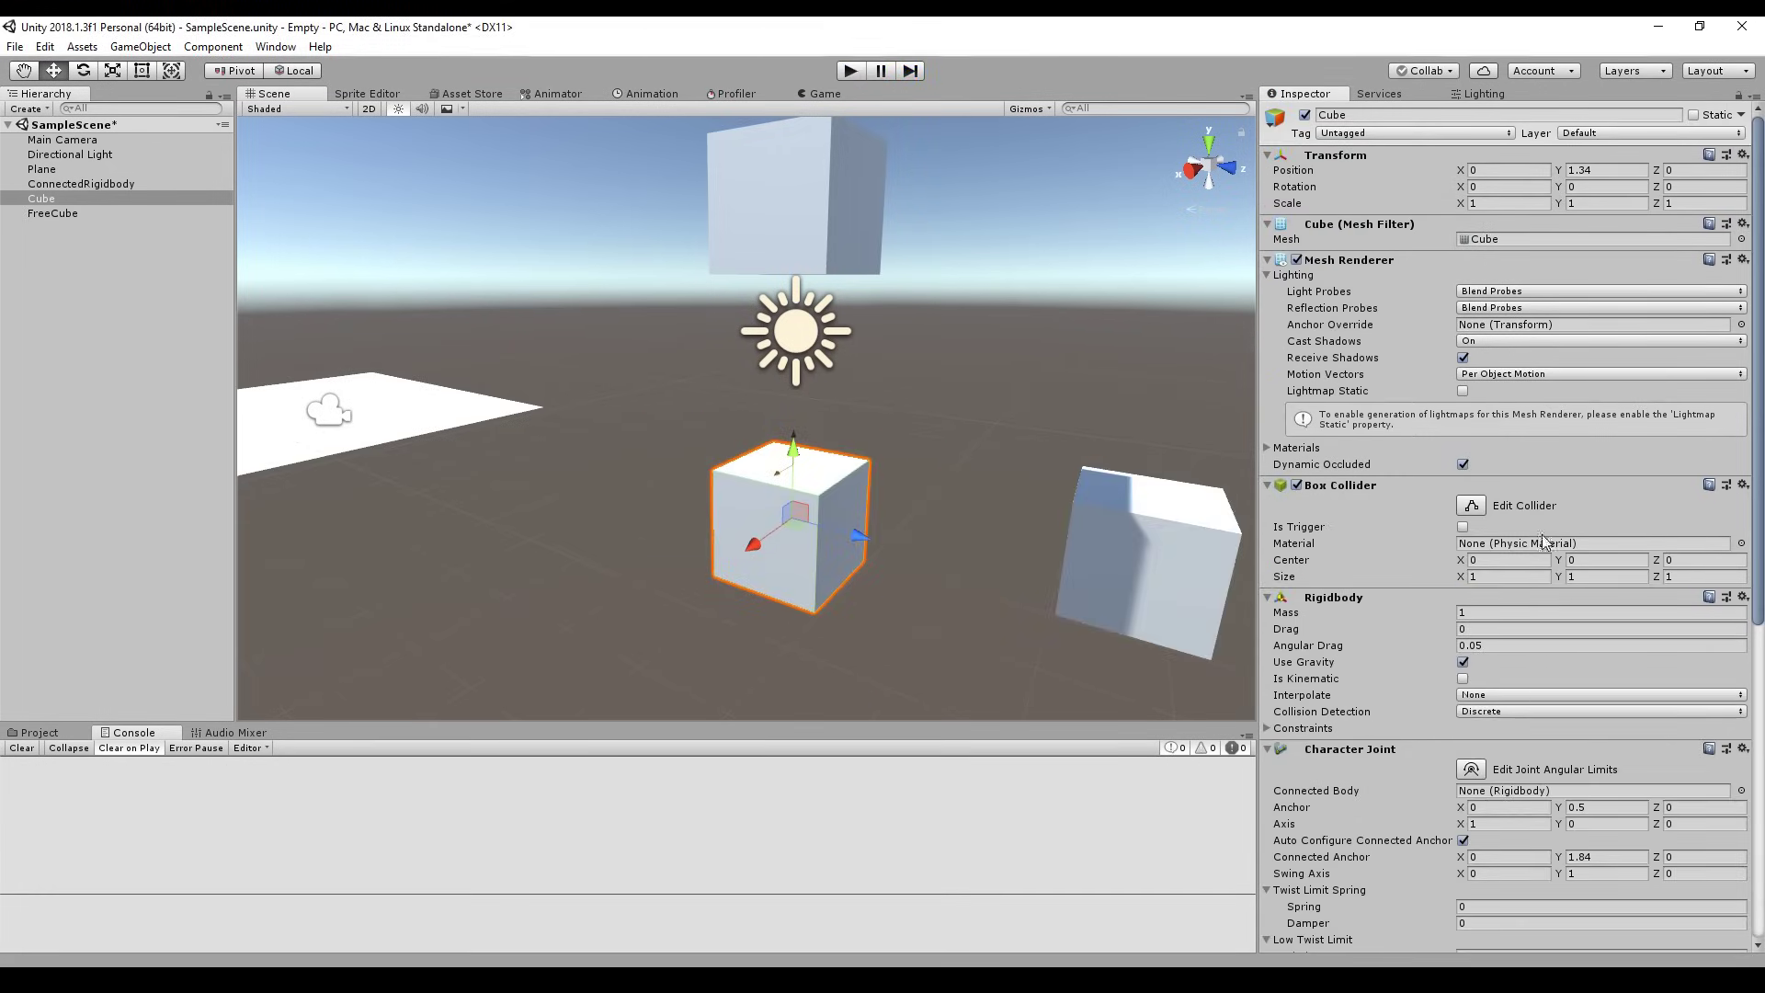
- Review the Character Joint's settings, start play mode in the Scene view, and push FreeCube along Z into the hanging cube
{"action": "scroll", "coordinate": [1553, 549], "scroll_direction": "down", "scroll_amount": 10}
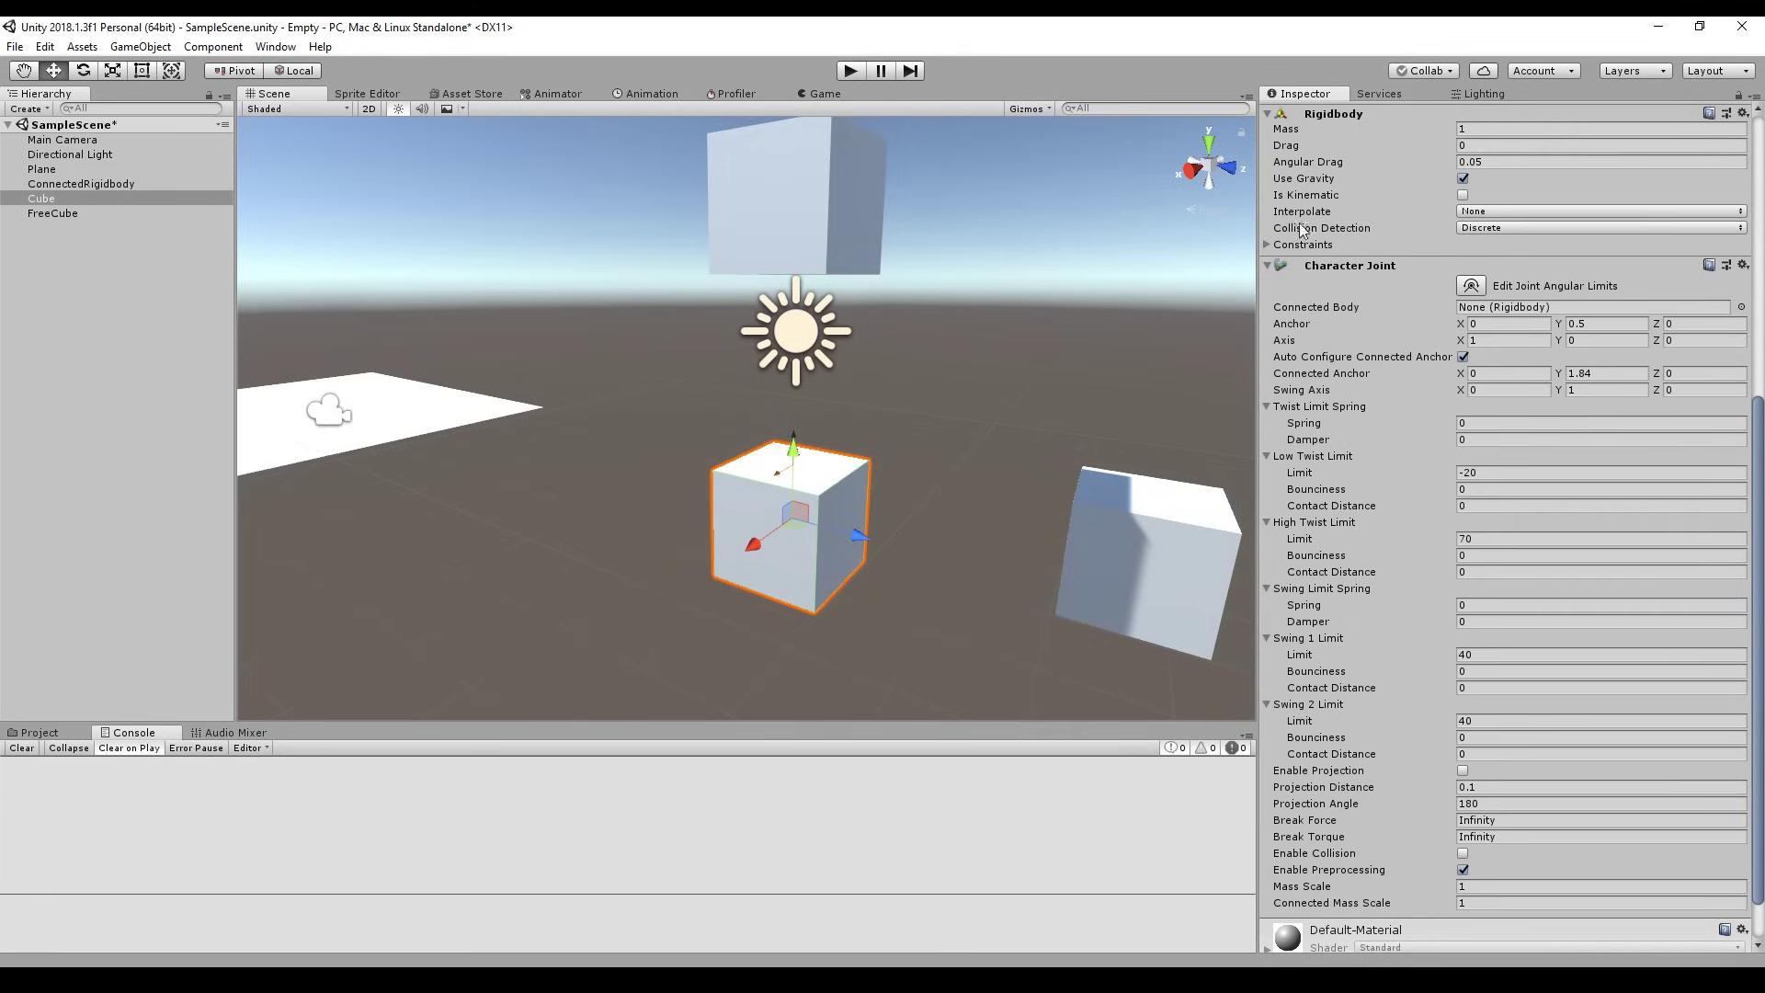
{"action": "scroll", "coordinate": [890, 386], "scroll_direction": "up", "scroll_amount": 1}
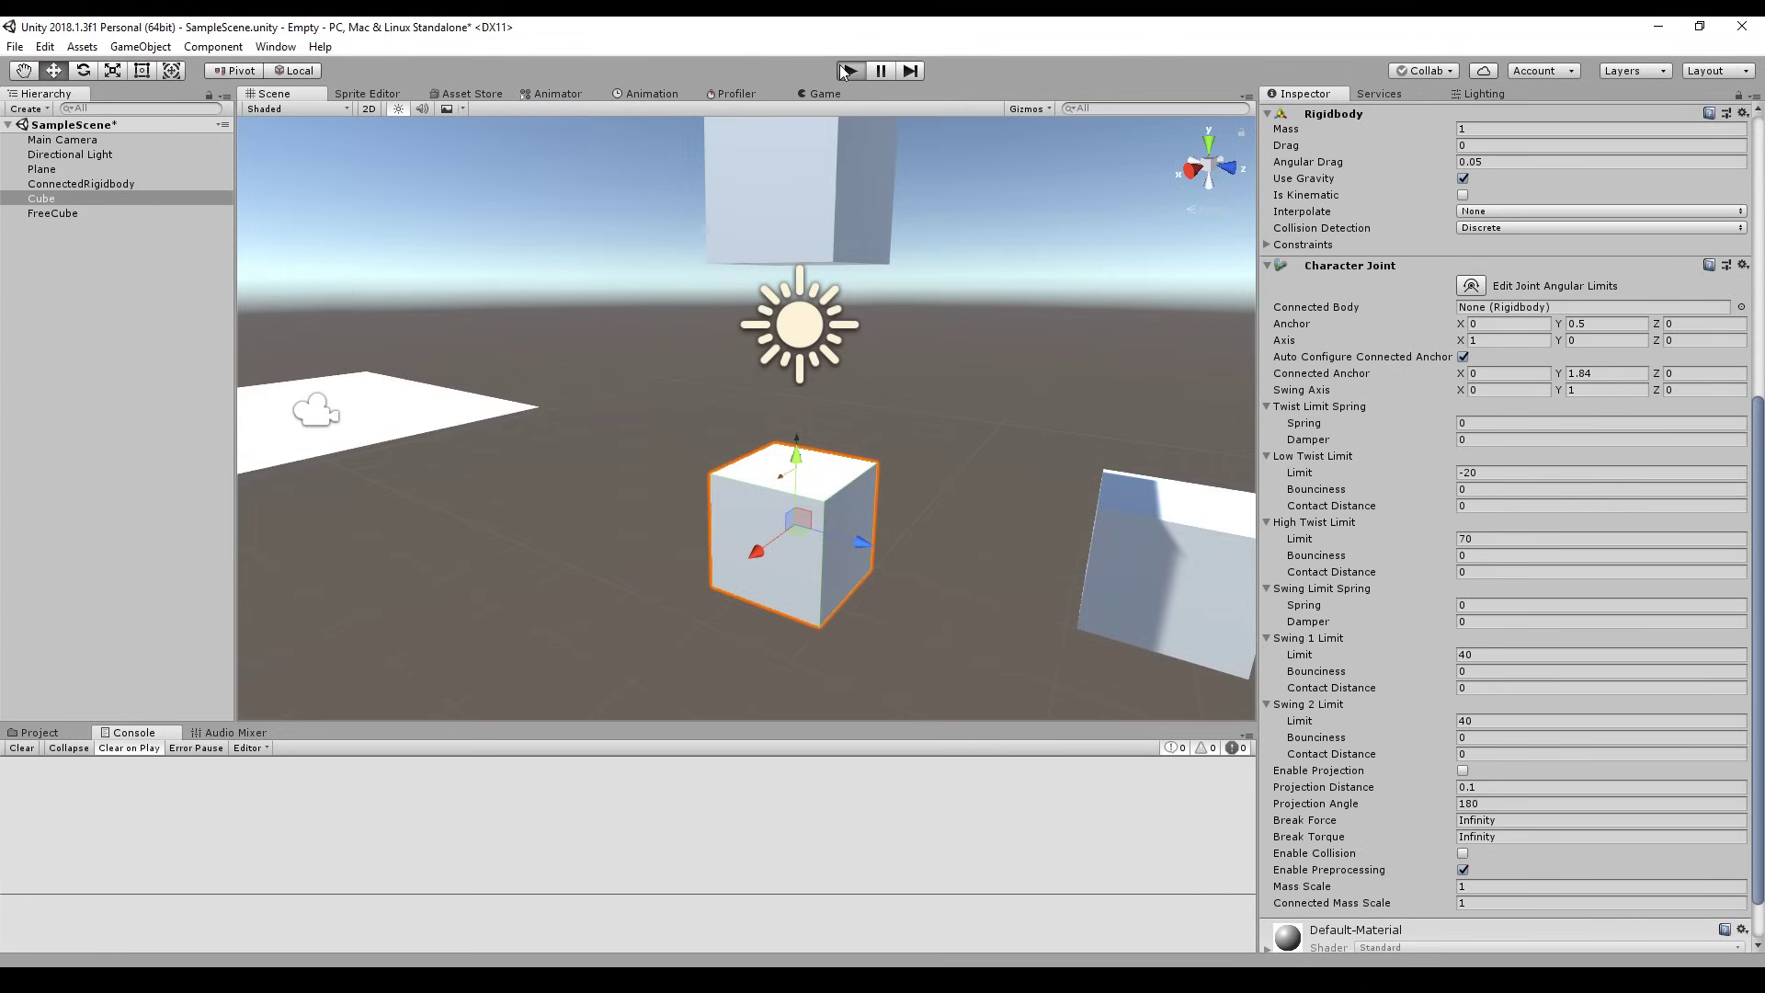
{"action": "key", "text": "ctrl+p"}
{"action": "left_click", "coordinate": [273, 94]}
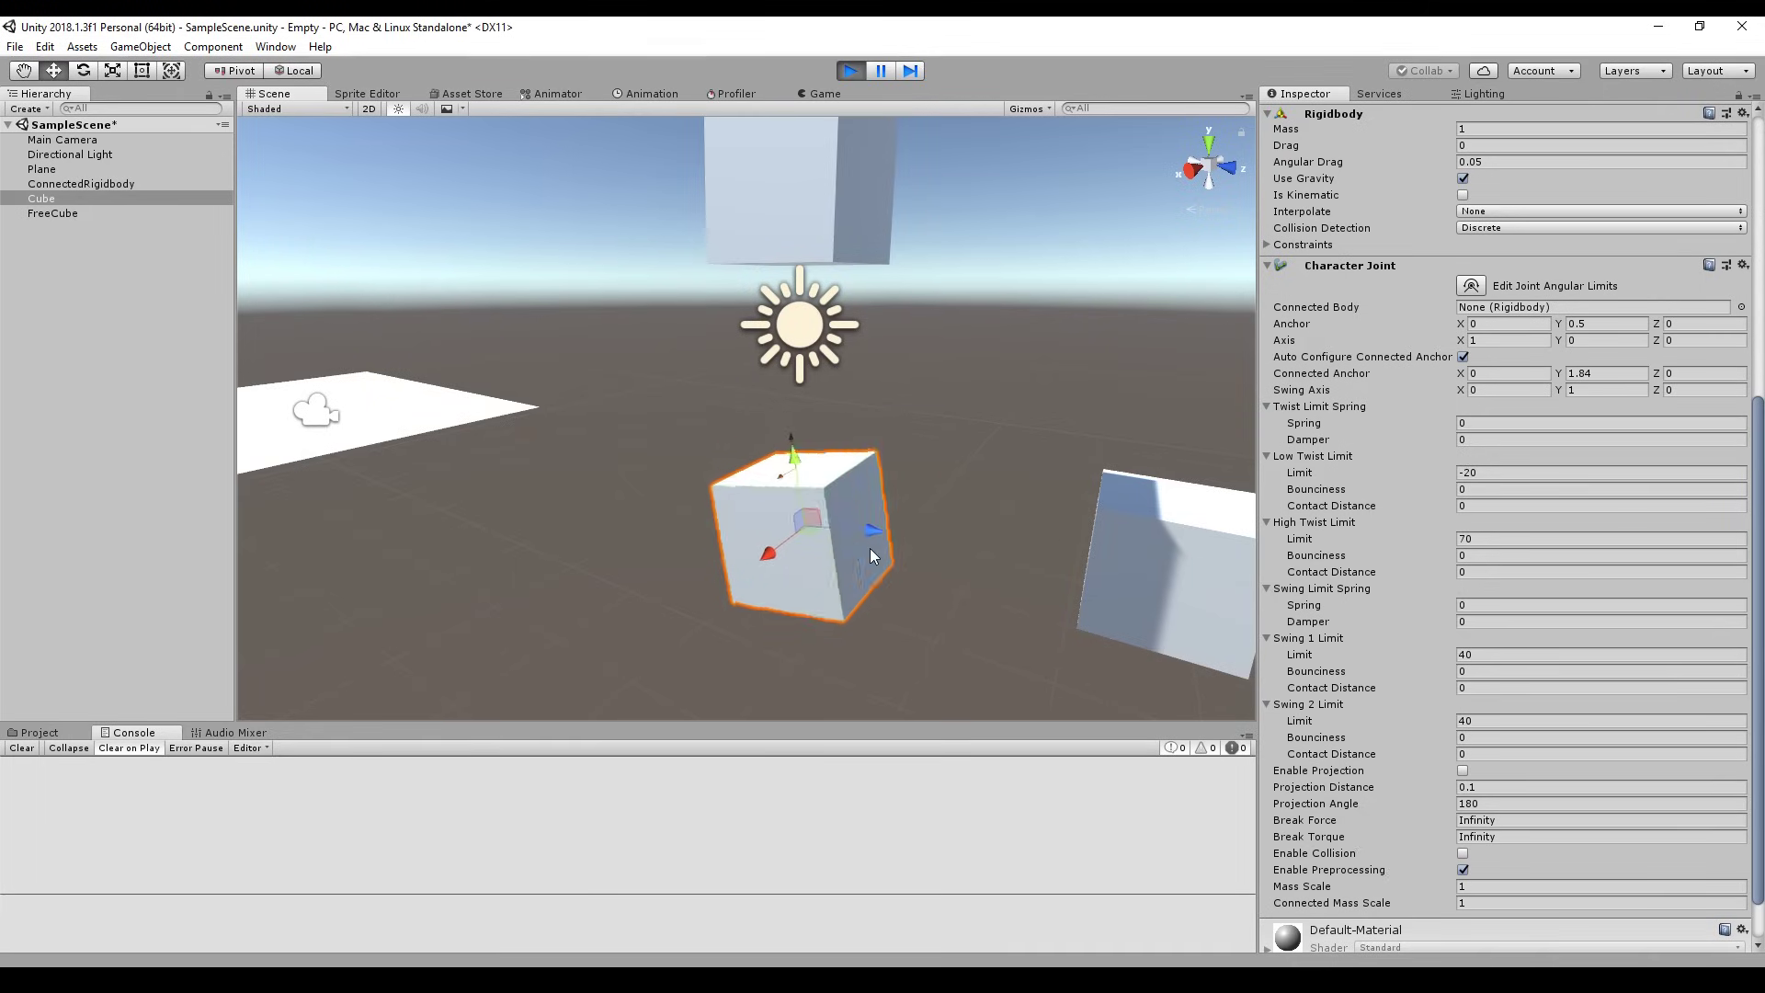
{"action": "left_click", "coordinate": [1111, 548]}
{"action": "left_click_drag", "start_coordinate": [1249, 581], "coordinate": [941, 526]}
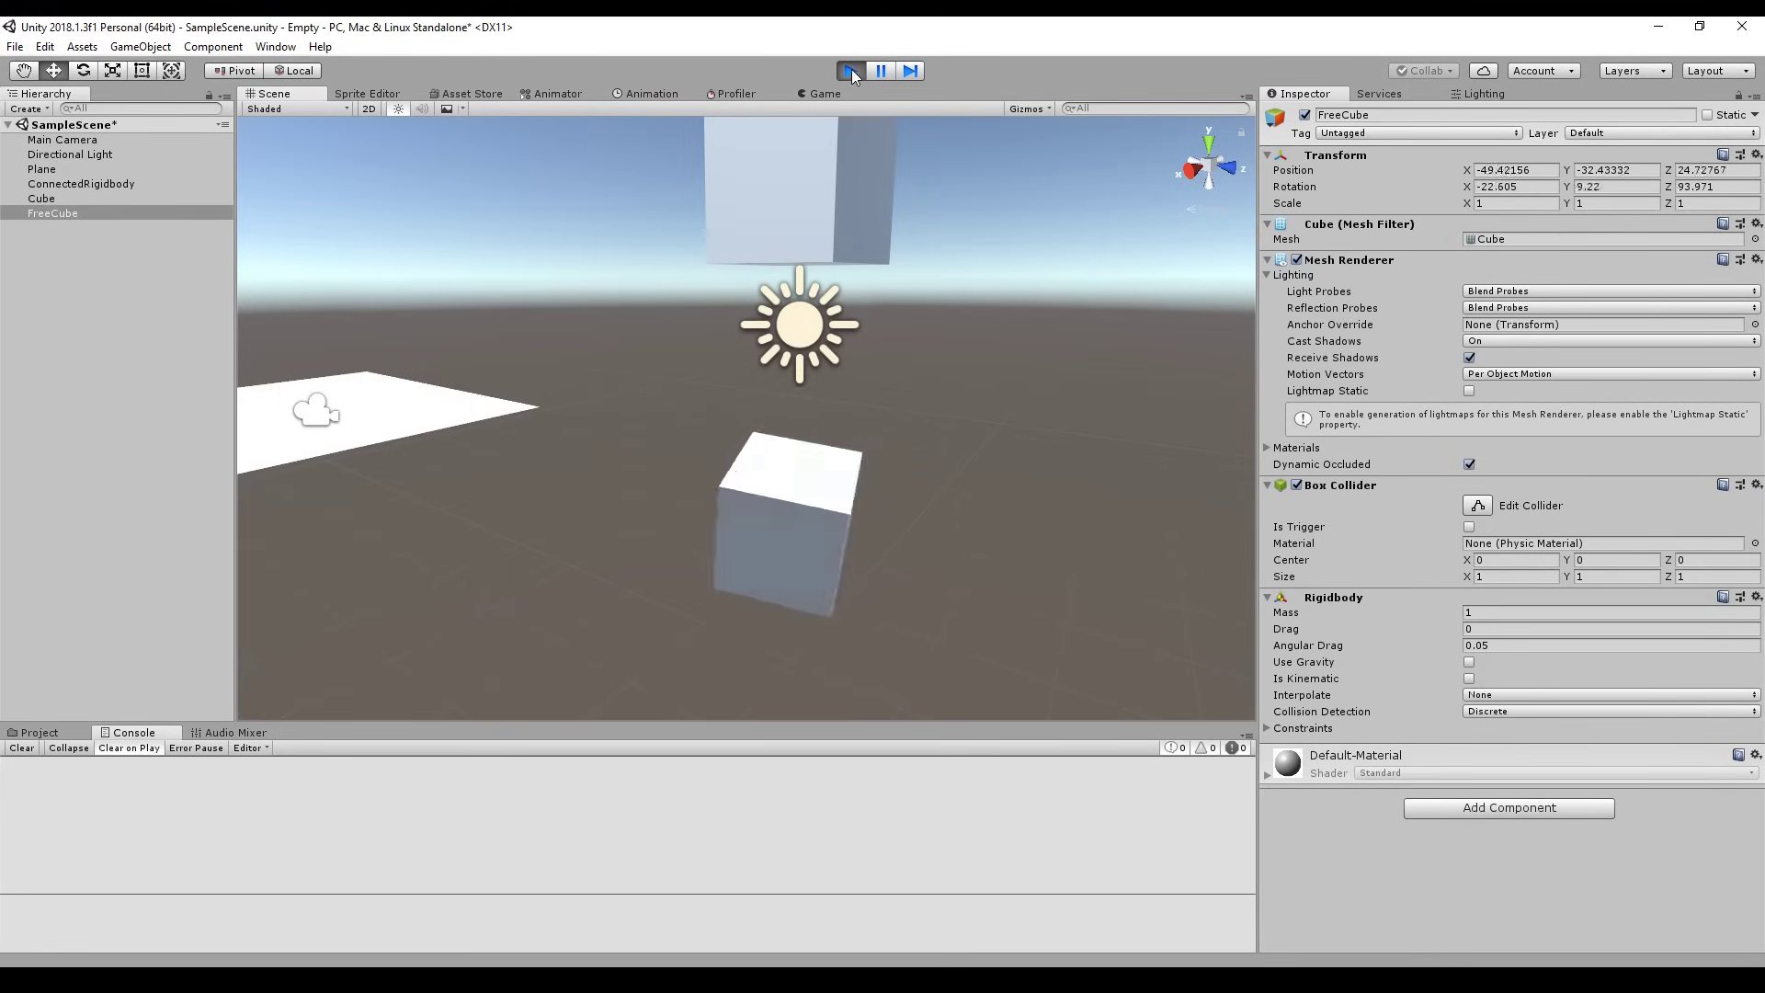
- Assign ConnectedRigidbody as the Connected Body of the Cube's Character Joint
{"action": "left_click", "coordinate": [837, 556]}
{"action": "scroll", "coordinate": [1412, 659], "scroll_direction": "down", "scroll_amount": 5}
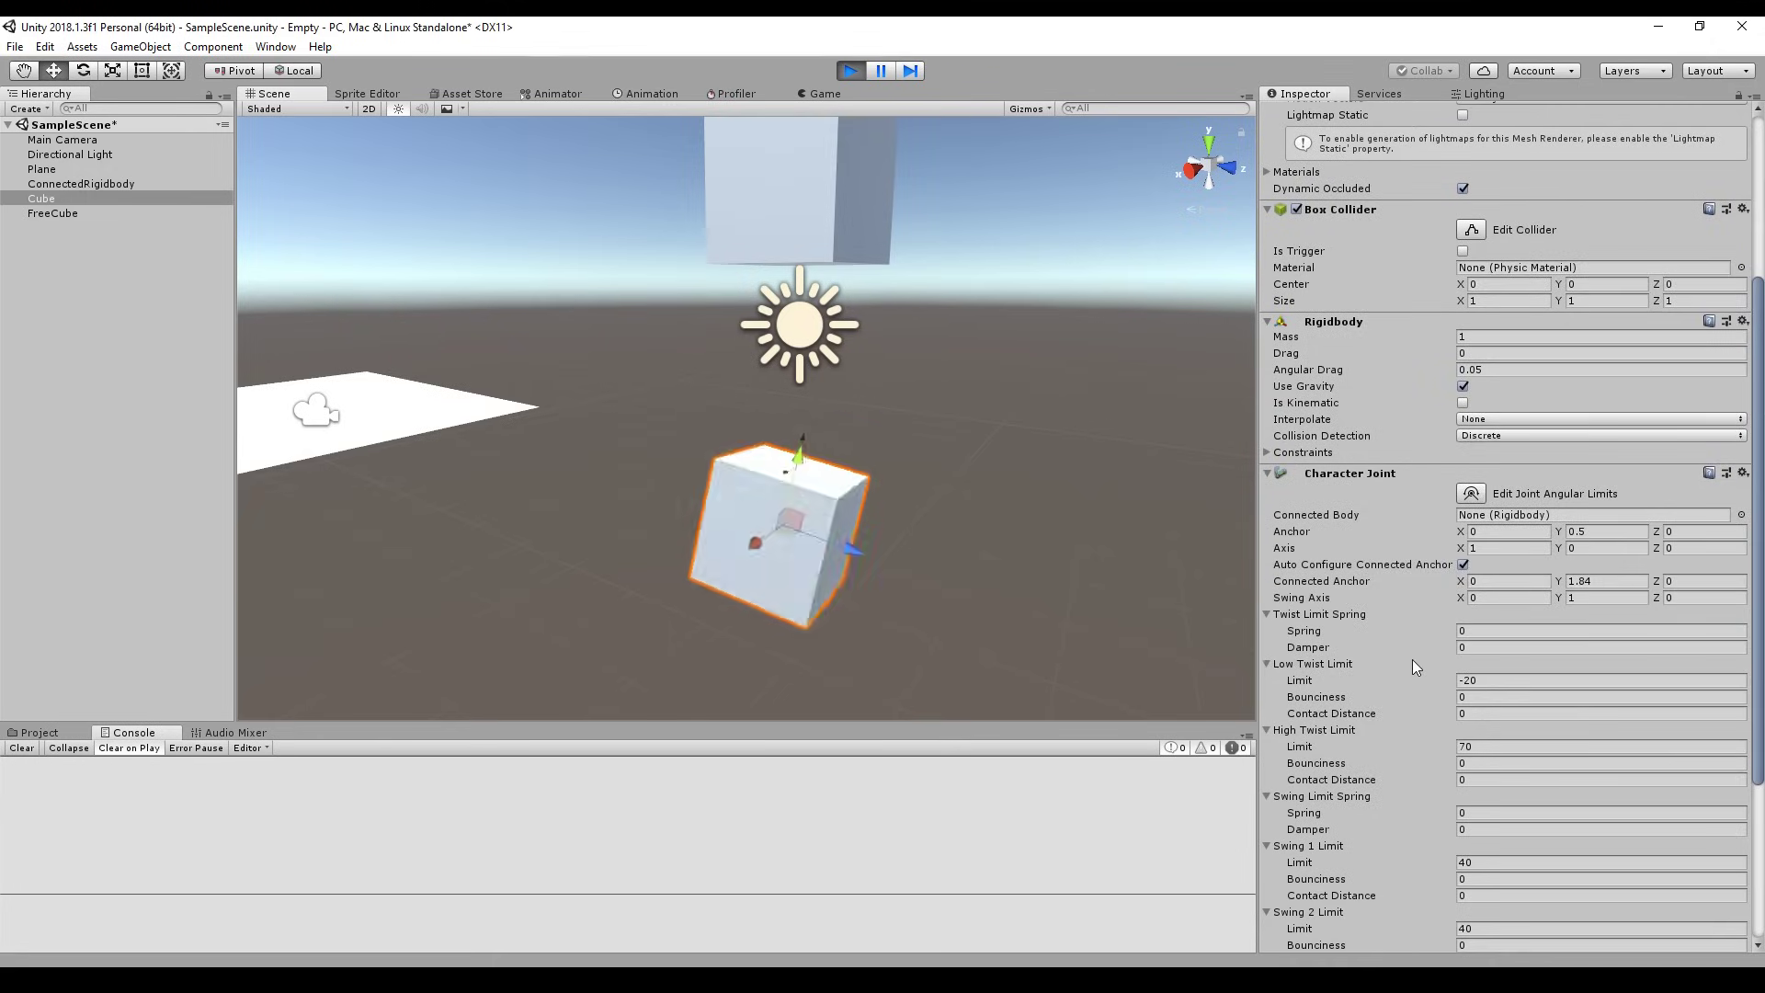
{"action": "scroll", "coordinate": [1412, 659], "scroll_direction": "down", "scroll_amount": 3}
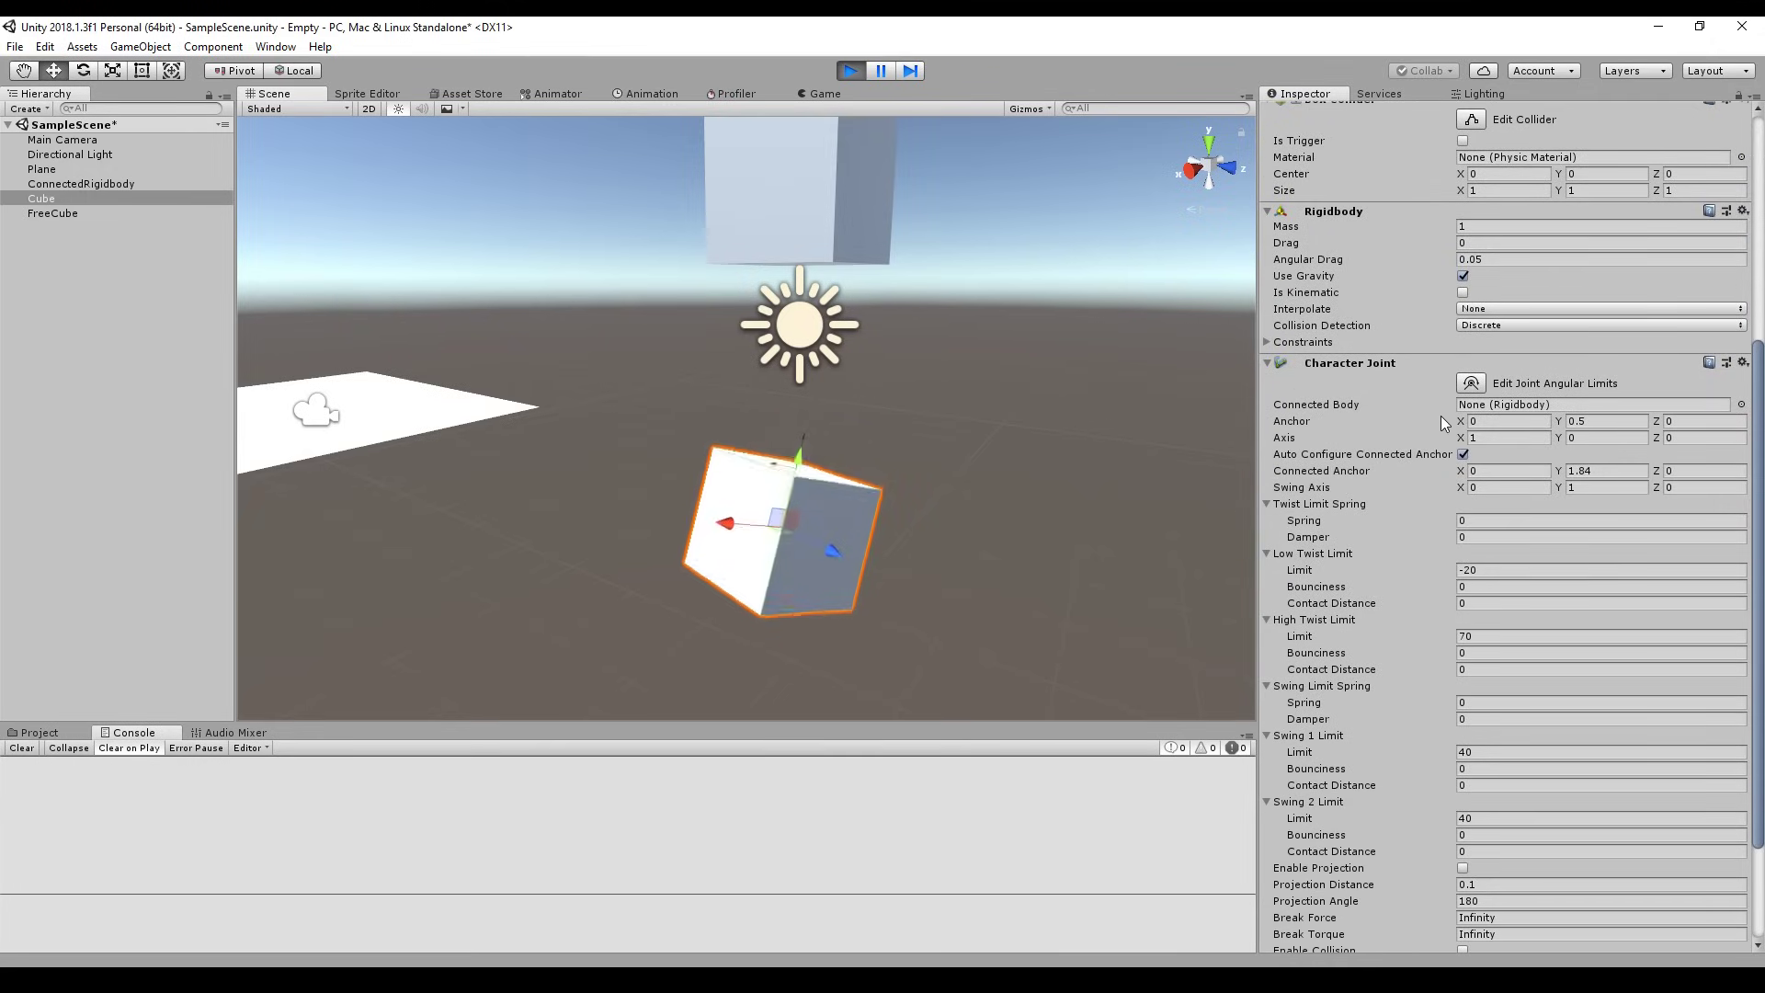
{"action": "left_click_drag", "start_coordinate": [81, 184], "coordinate": [1562, 405]}
- Move ConnectedRigidbody to pull the linked cube along, and reselect the Cube
{"action": "left_click", "coordinate": [820, 195]}
{"action": "left_click_drag", "start_coordinate": [868, 188], "coordinate": [951, 291]}
{"action": "left_click", "coordinate": [890, 528]}
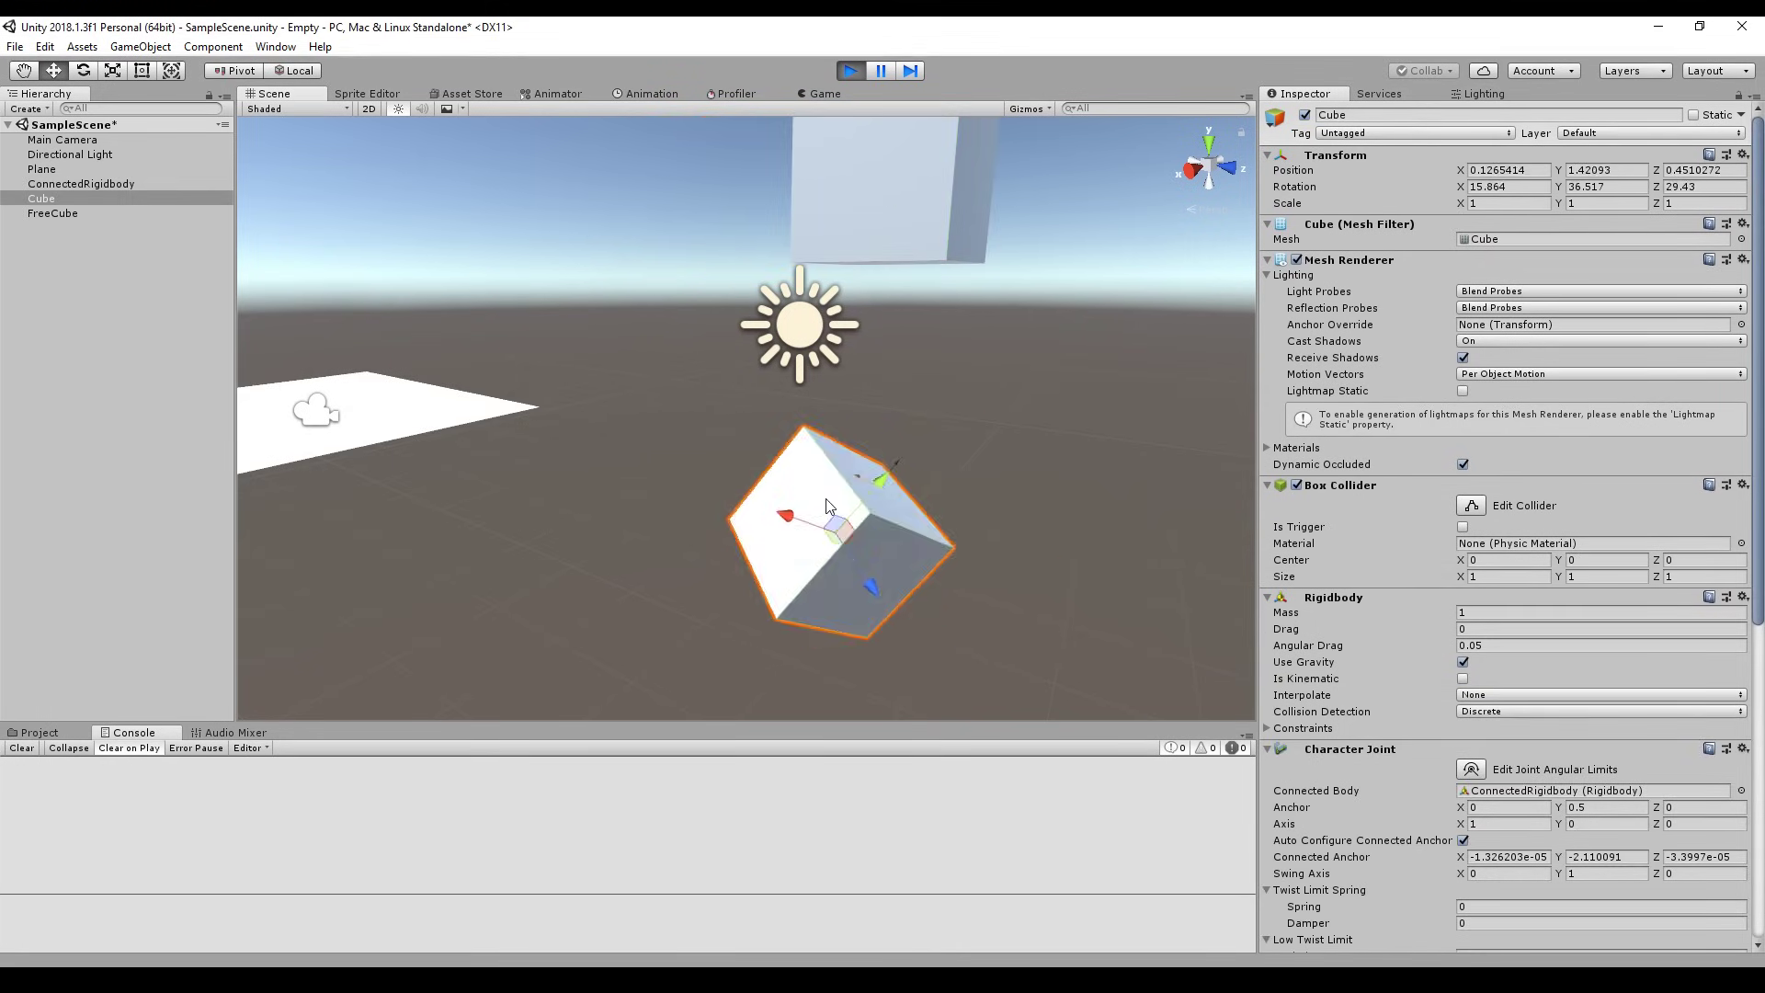
- Set the Spring value of the Character Joint's Twist Limit Spring to 100, and switch to the Rotate tool on the Cube
{"action": "scroll", "coordinate": [1413, 677], "scroll_direction": "down", "scroll_amount": 5}
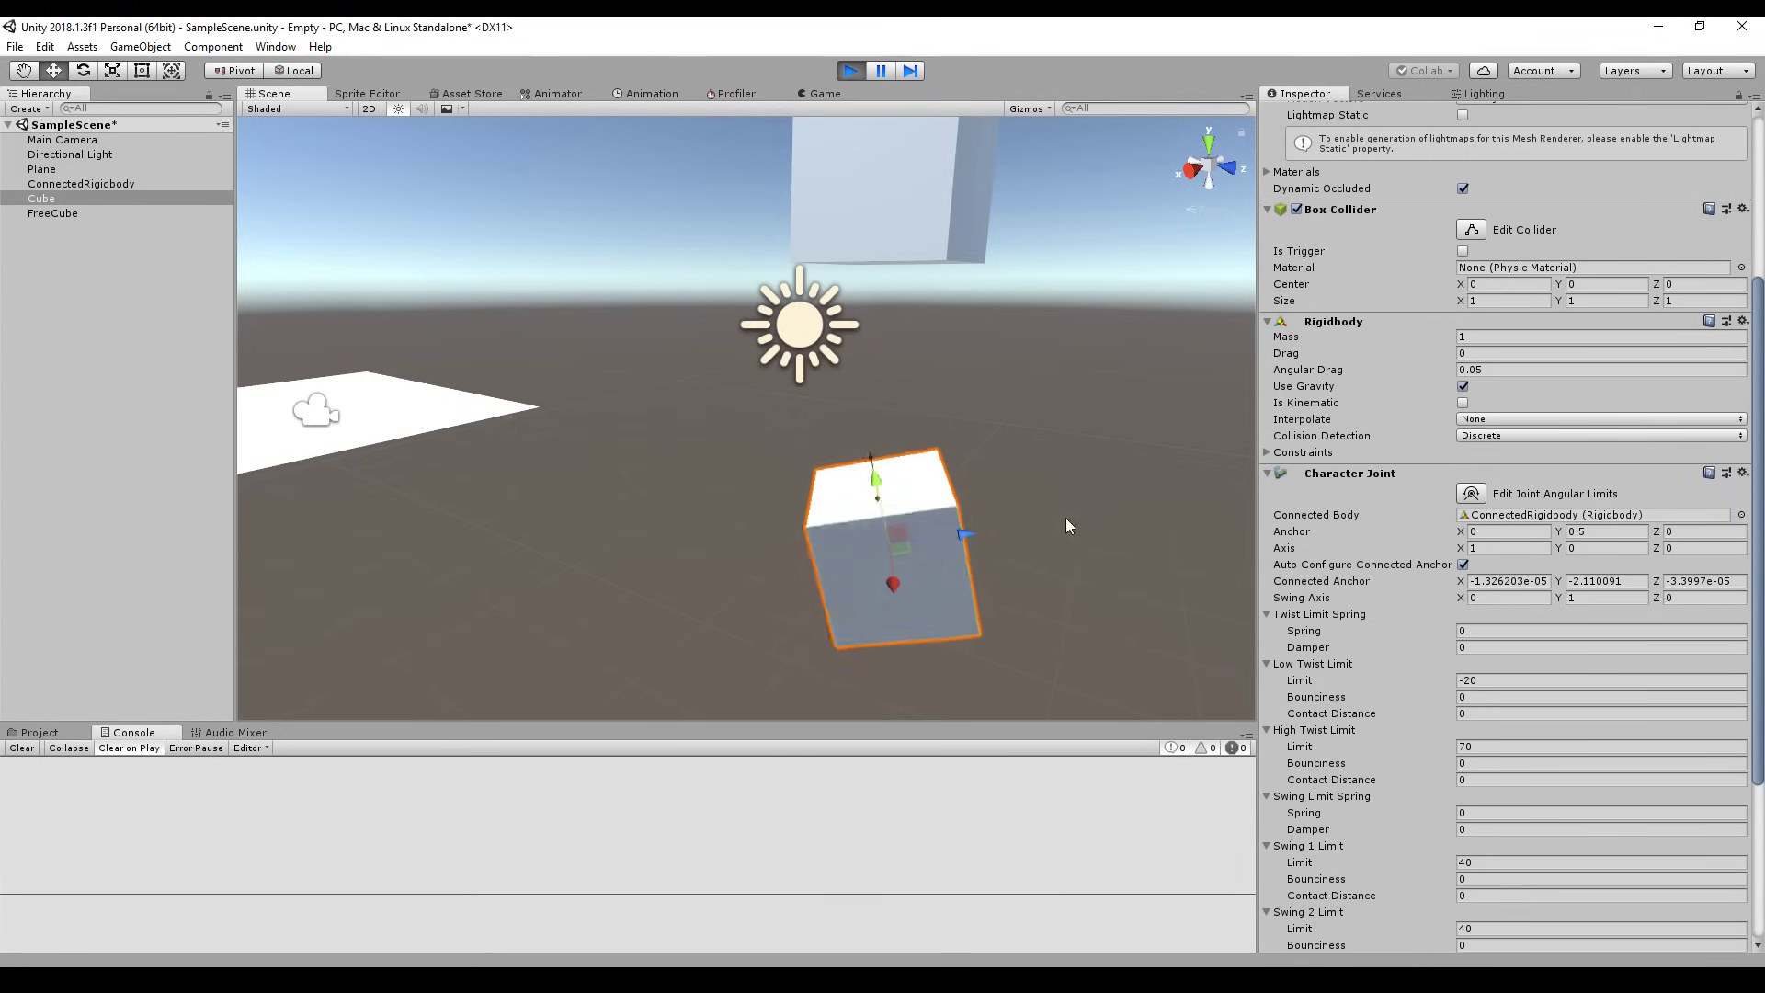
{"action": "scroll", "coordinate": [1355, 615], "scroll_direction": "down", "scroll_amount": 3}
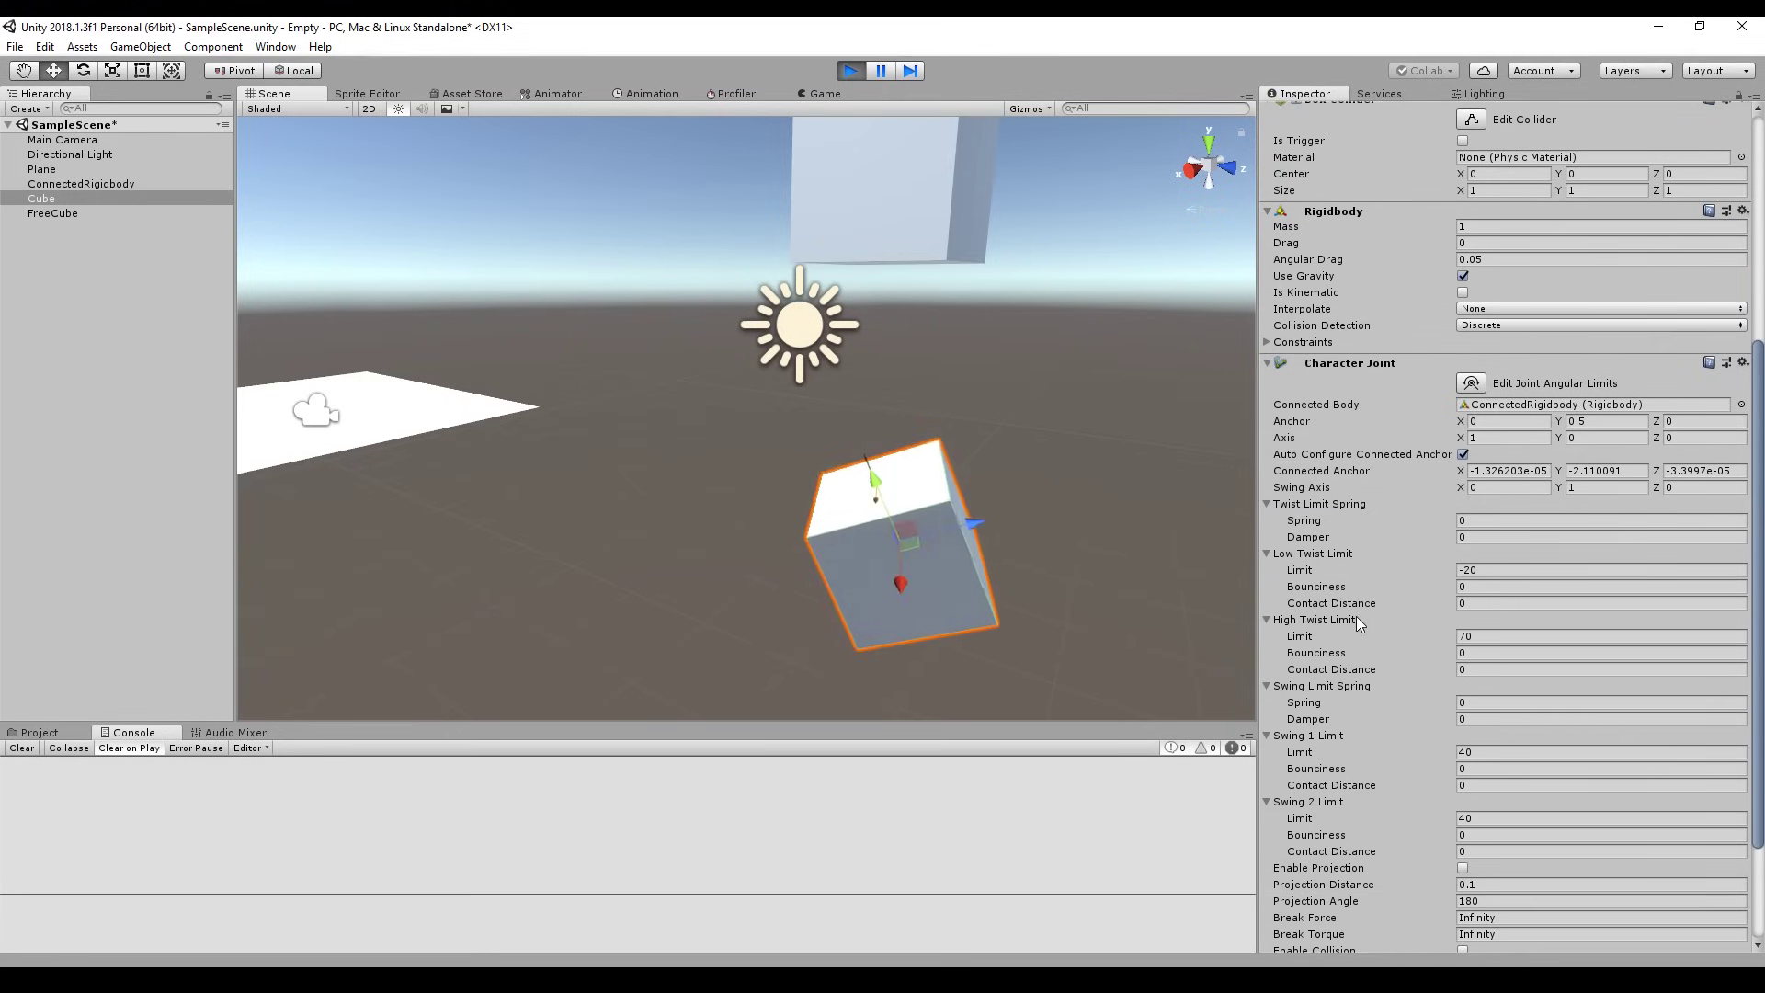
{"action": "scroll", "coordinate": [1370, 549], "scroll_direction": "down", "scroll_amount": 2}
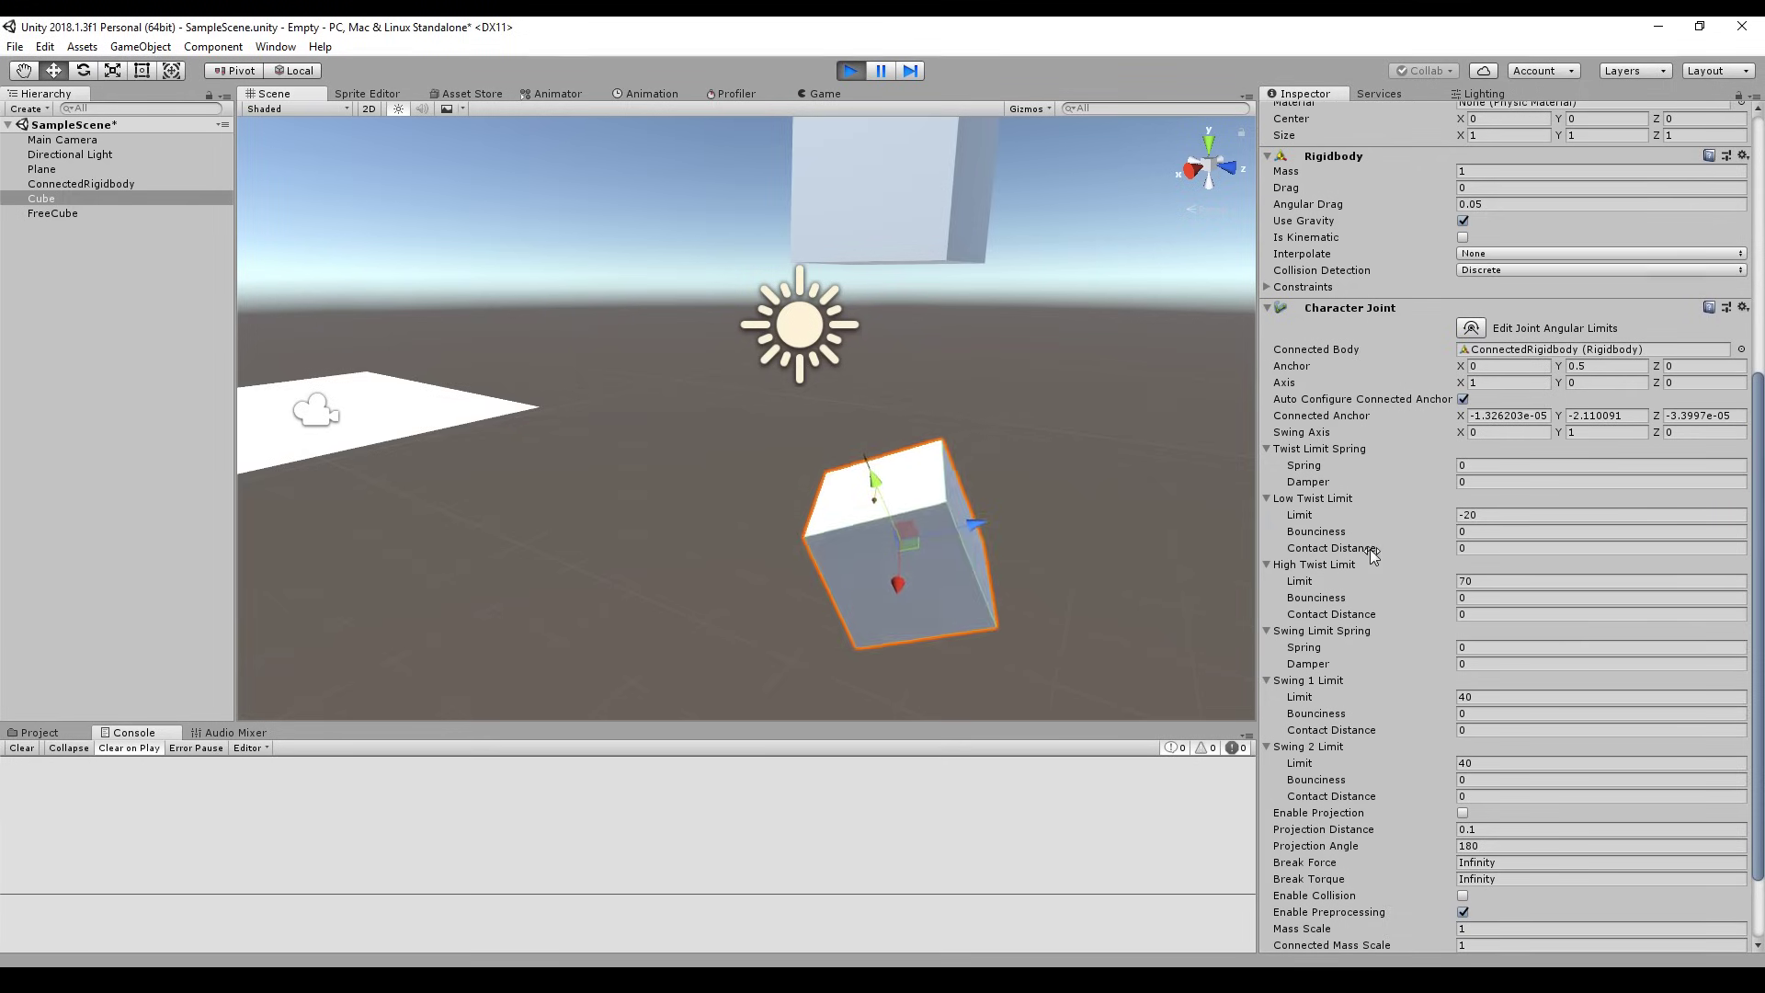
{"action": "left_click", "coordinate": [1480, 466]}
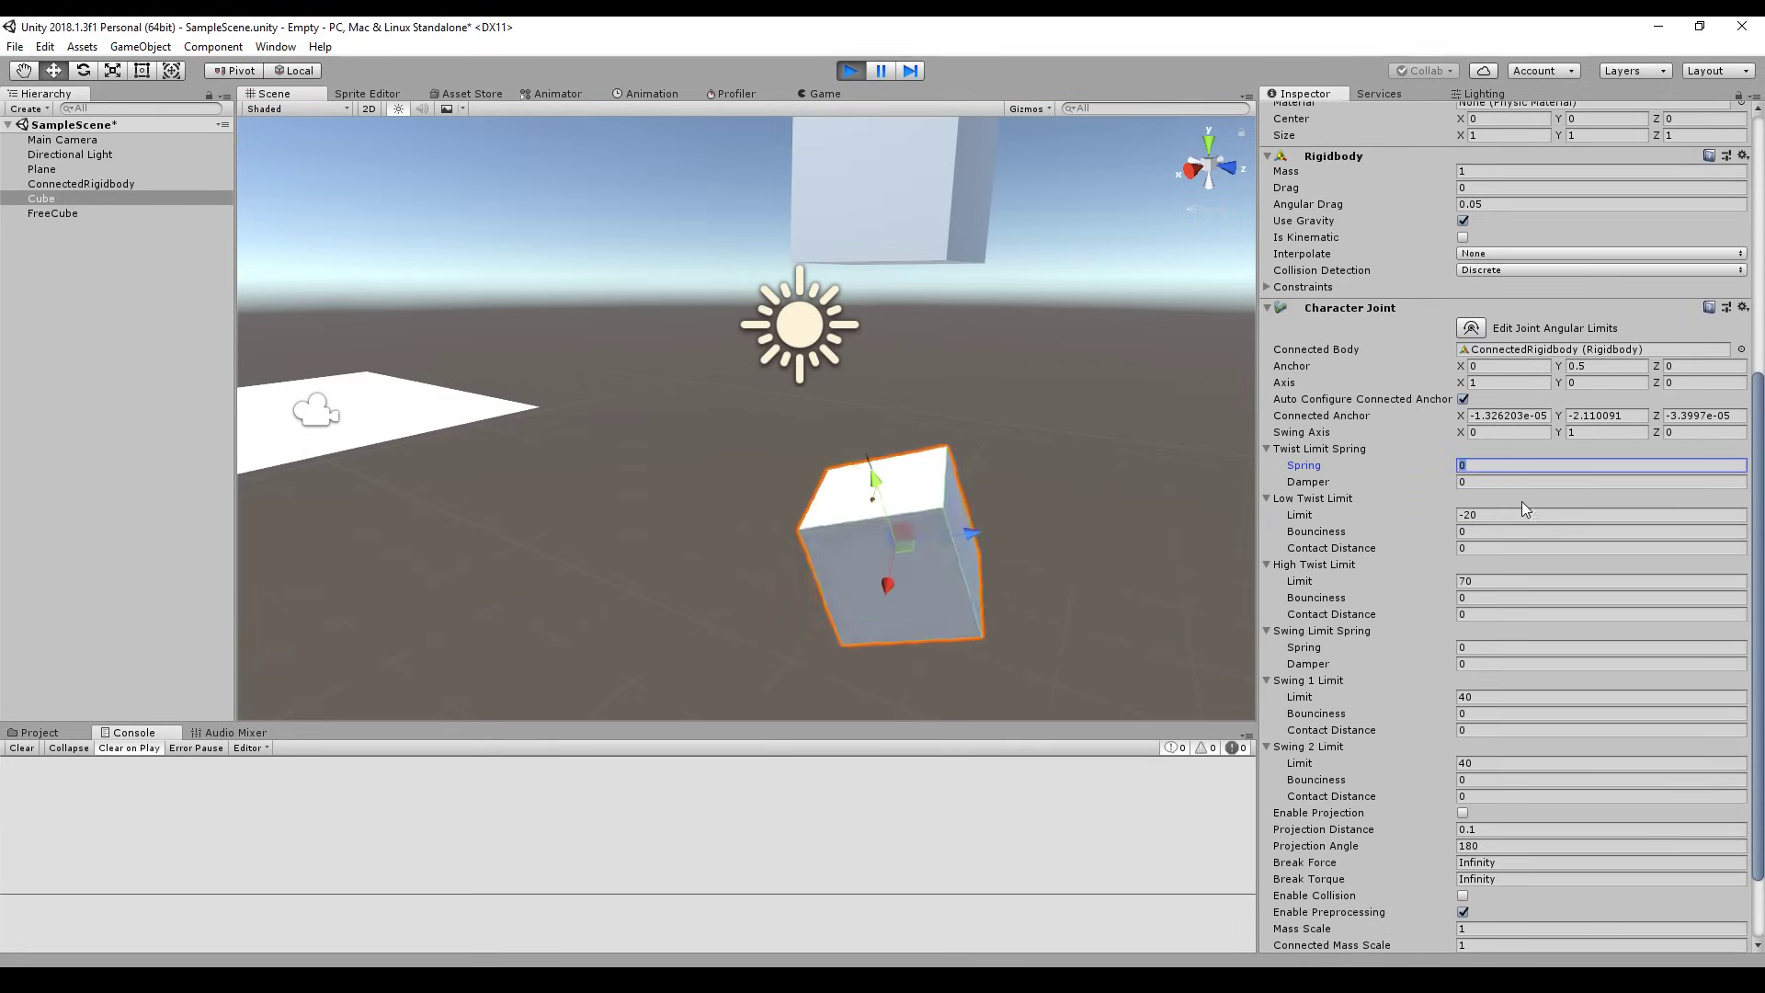
{"action": "type", "text": "100"}
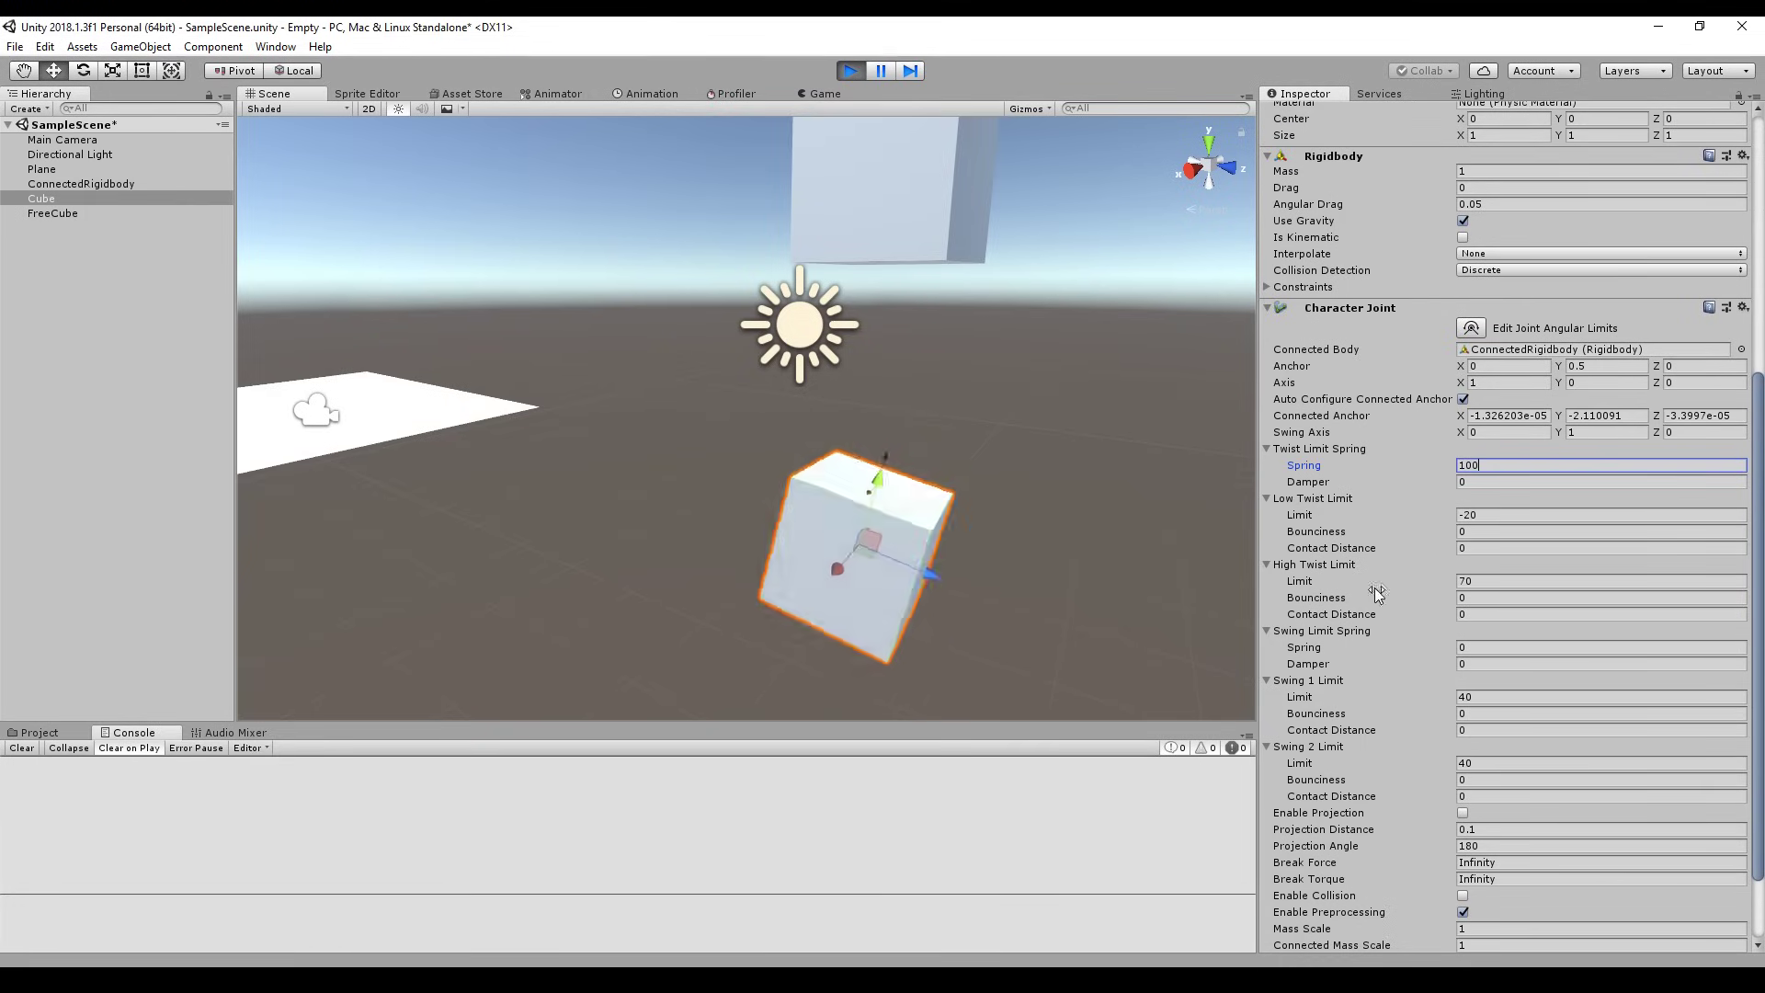
{"action": "scroll", "coordinate": [1361, 563], "scroll_direction": "down", "scroll_amount": 3}
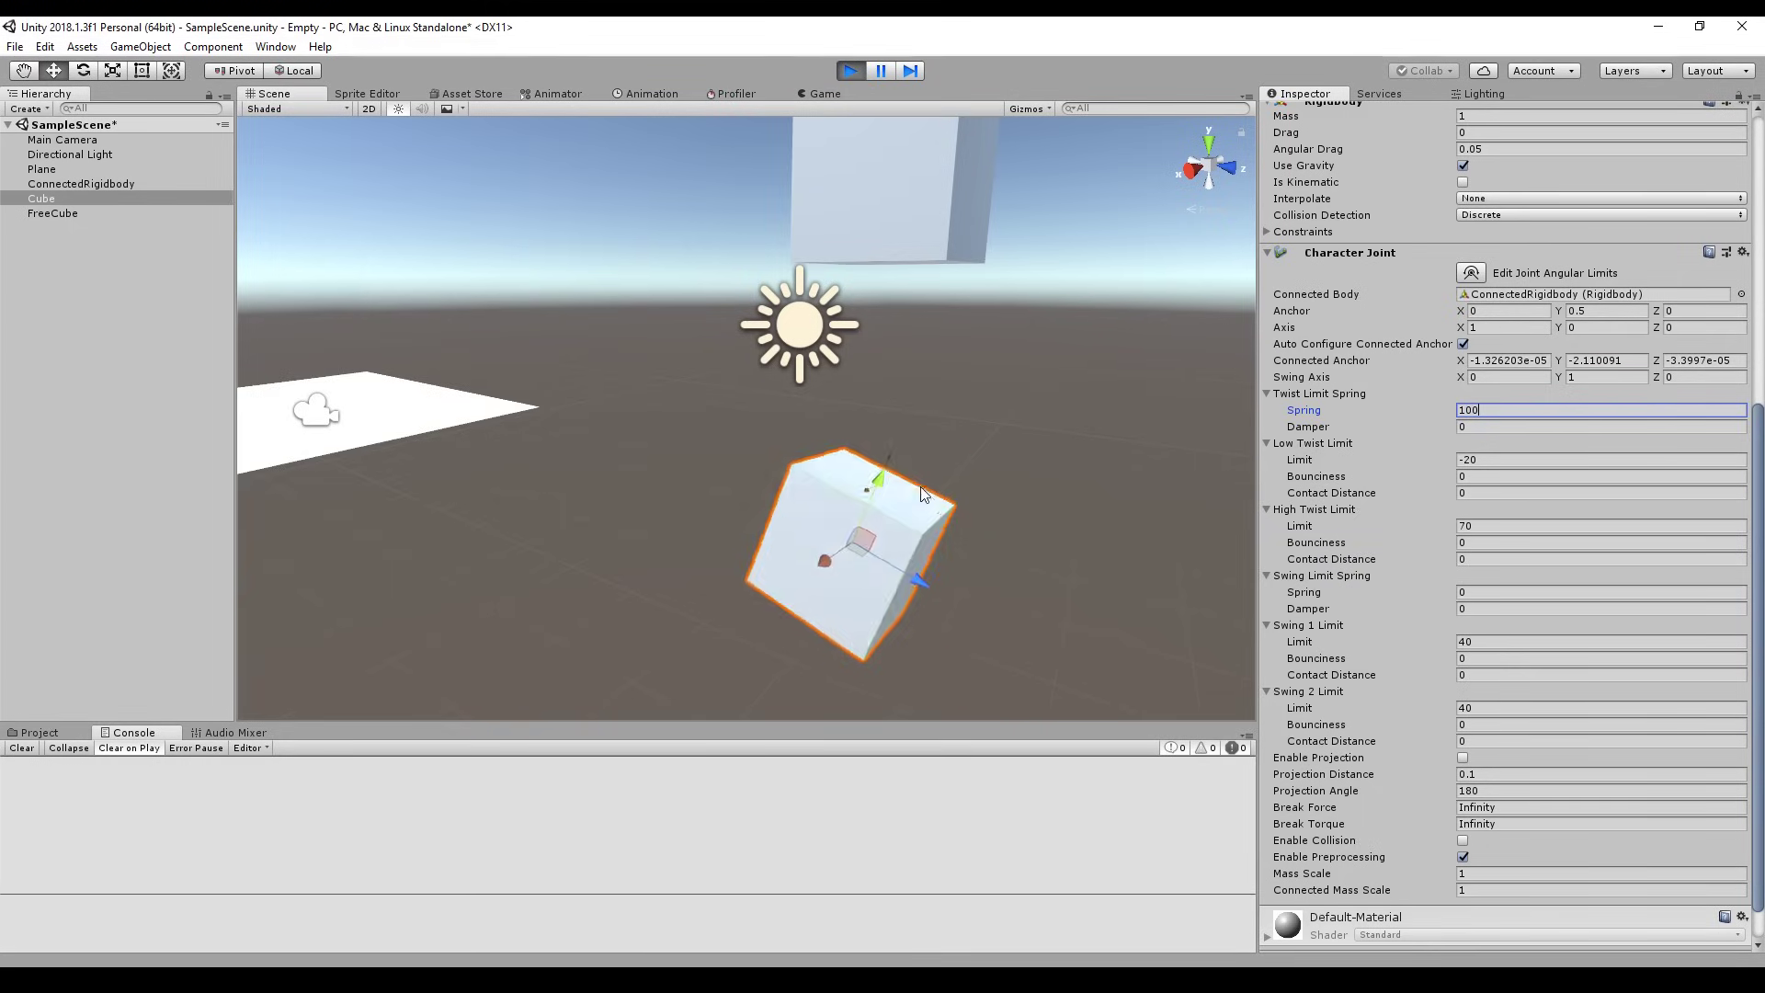
{"action": "left_click", "coordinate": [923, 538]}
{"action": "key", "text": "e"}
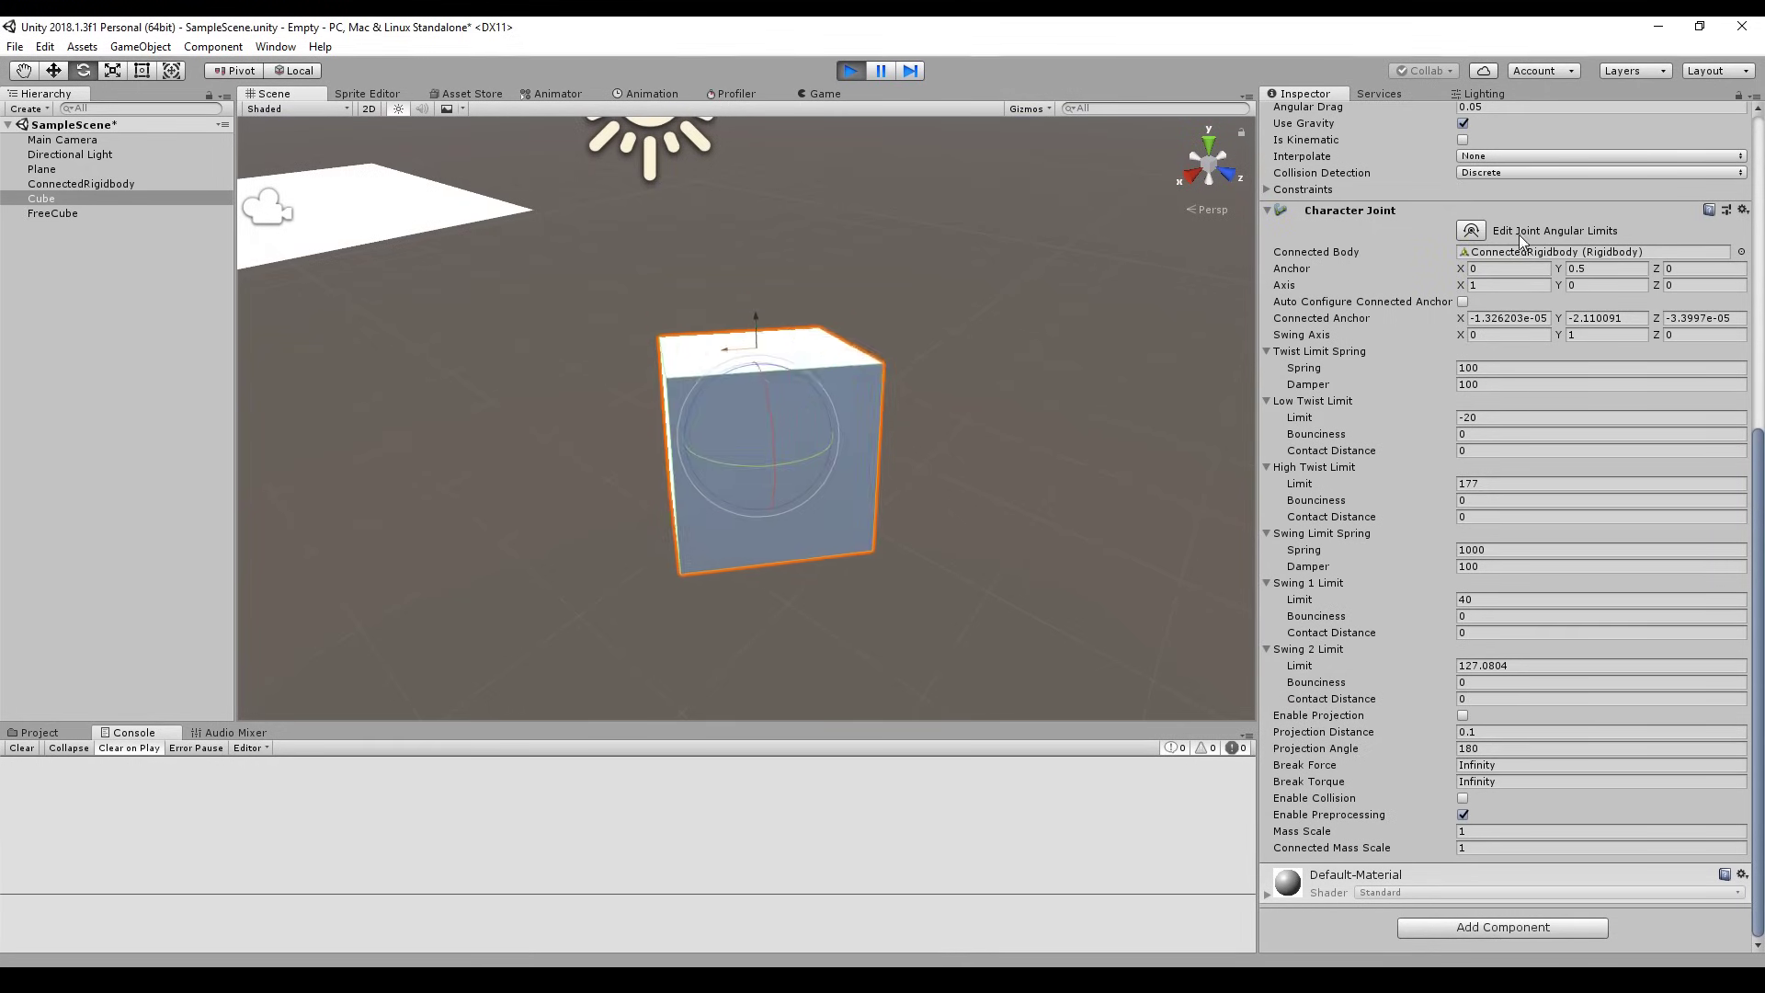
- Edit the Character Joint's angular limits with the scene handles, adjusting Swing 2 Limit to 3 and finally to about 40.24
{"action": "left_click", "coordinate": [1471, 230]}
{"action": "scroll", "coordinate": [835, 423], "scroll_direction": "up", "scroll_amount": 2}
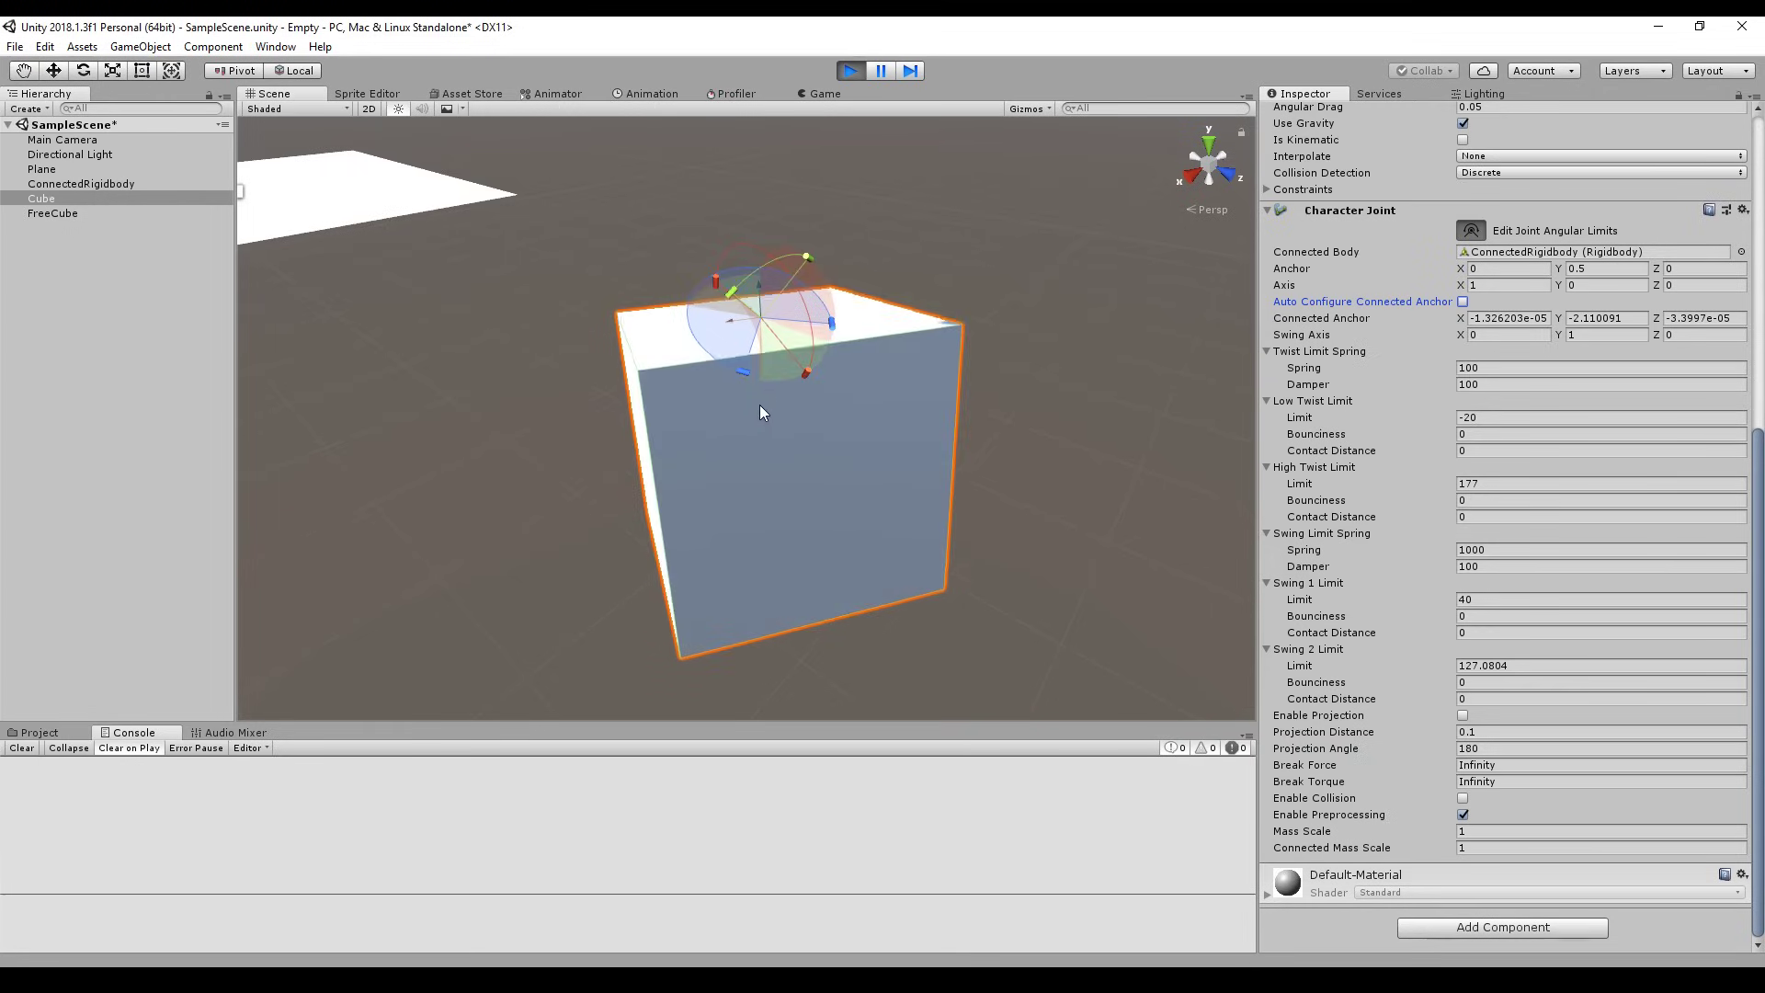
{"action": "left_click_drag", "start_coordinate": [743, 372], "coordinate": [718, 253]}
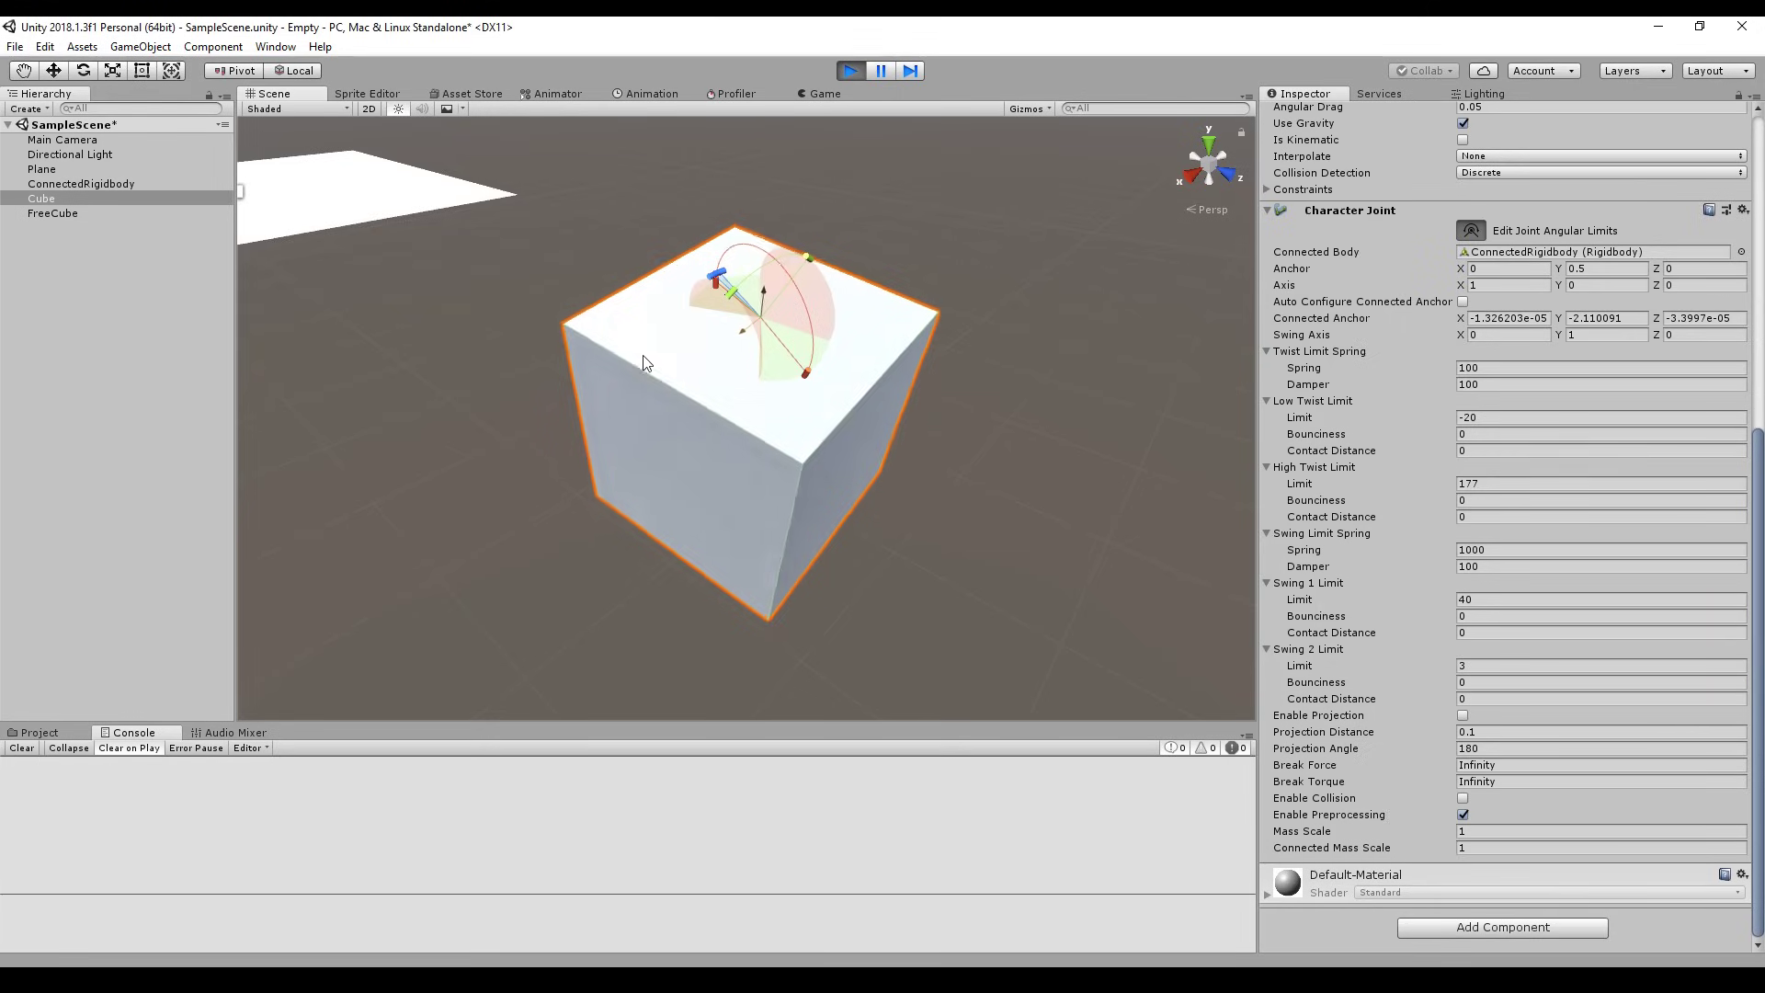
{"action": "left_click_drag", "start_coordinate": [716, 277], "coordinate": [689, 304]}
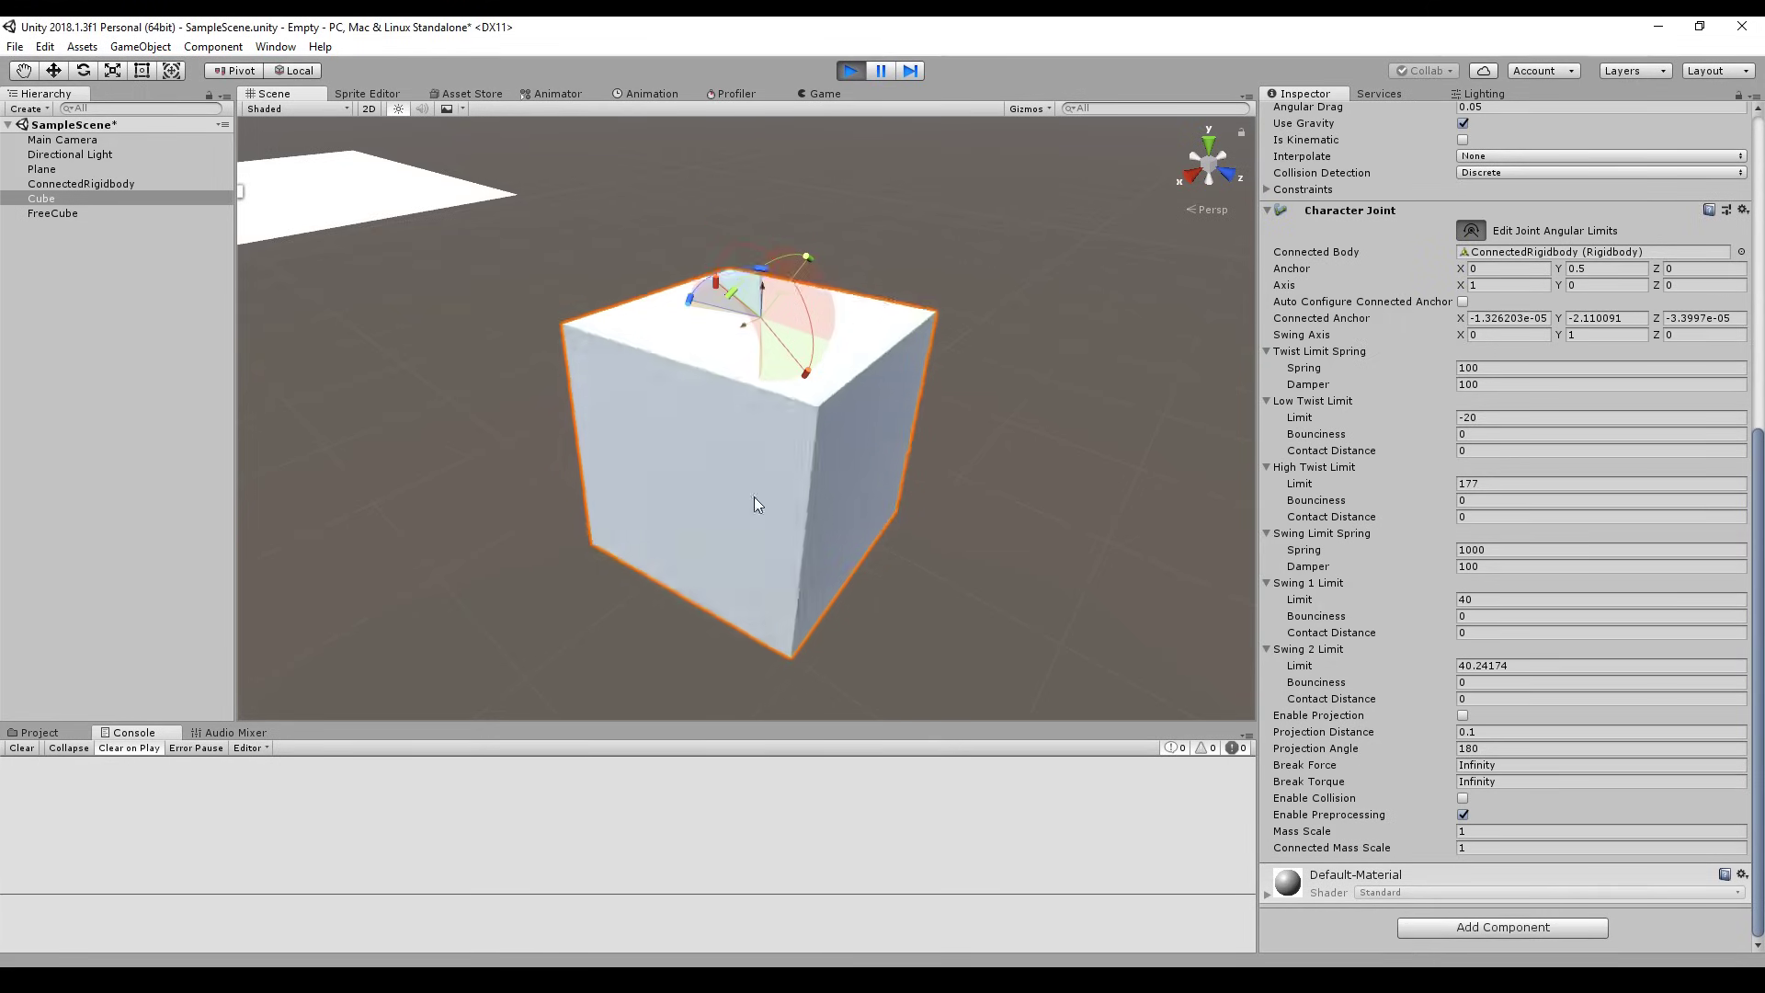
- Leave angular limit editing for the Rotate tool, and reopen the limit handles to adjust the Character Joint's swing limit again
{"action": "left_click", "coordinate": [72, 72]}
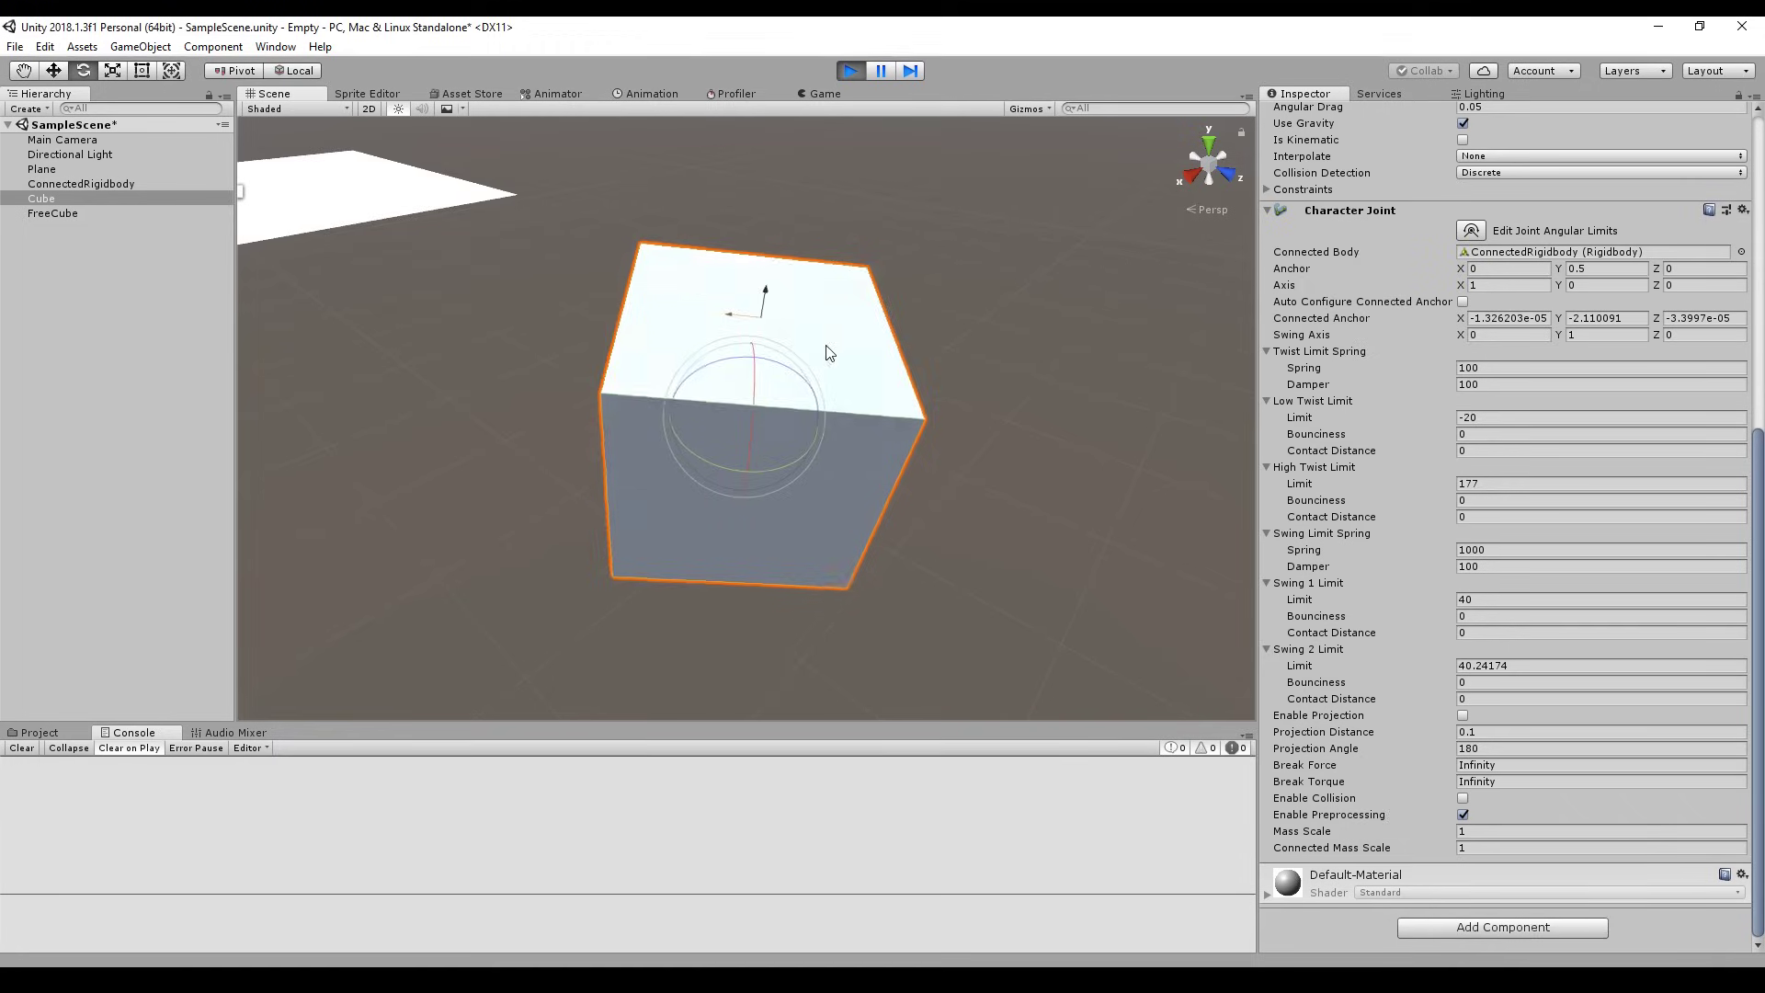
{"action": "left_click", "coordinate": [1471, 230]}
{"action": "left_click_drag", "start_coordinate": [691, 306], "coordinate": [790, 404]}
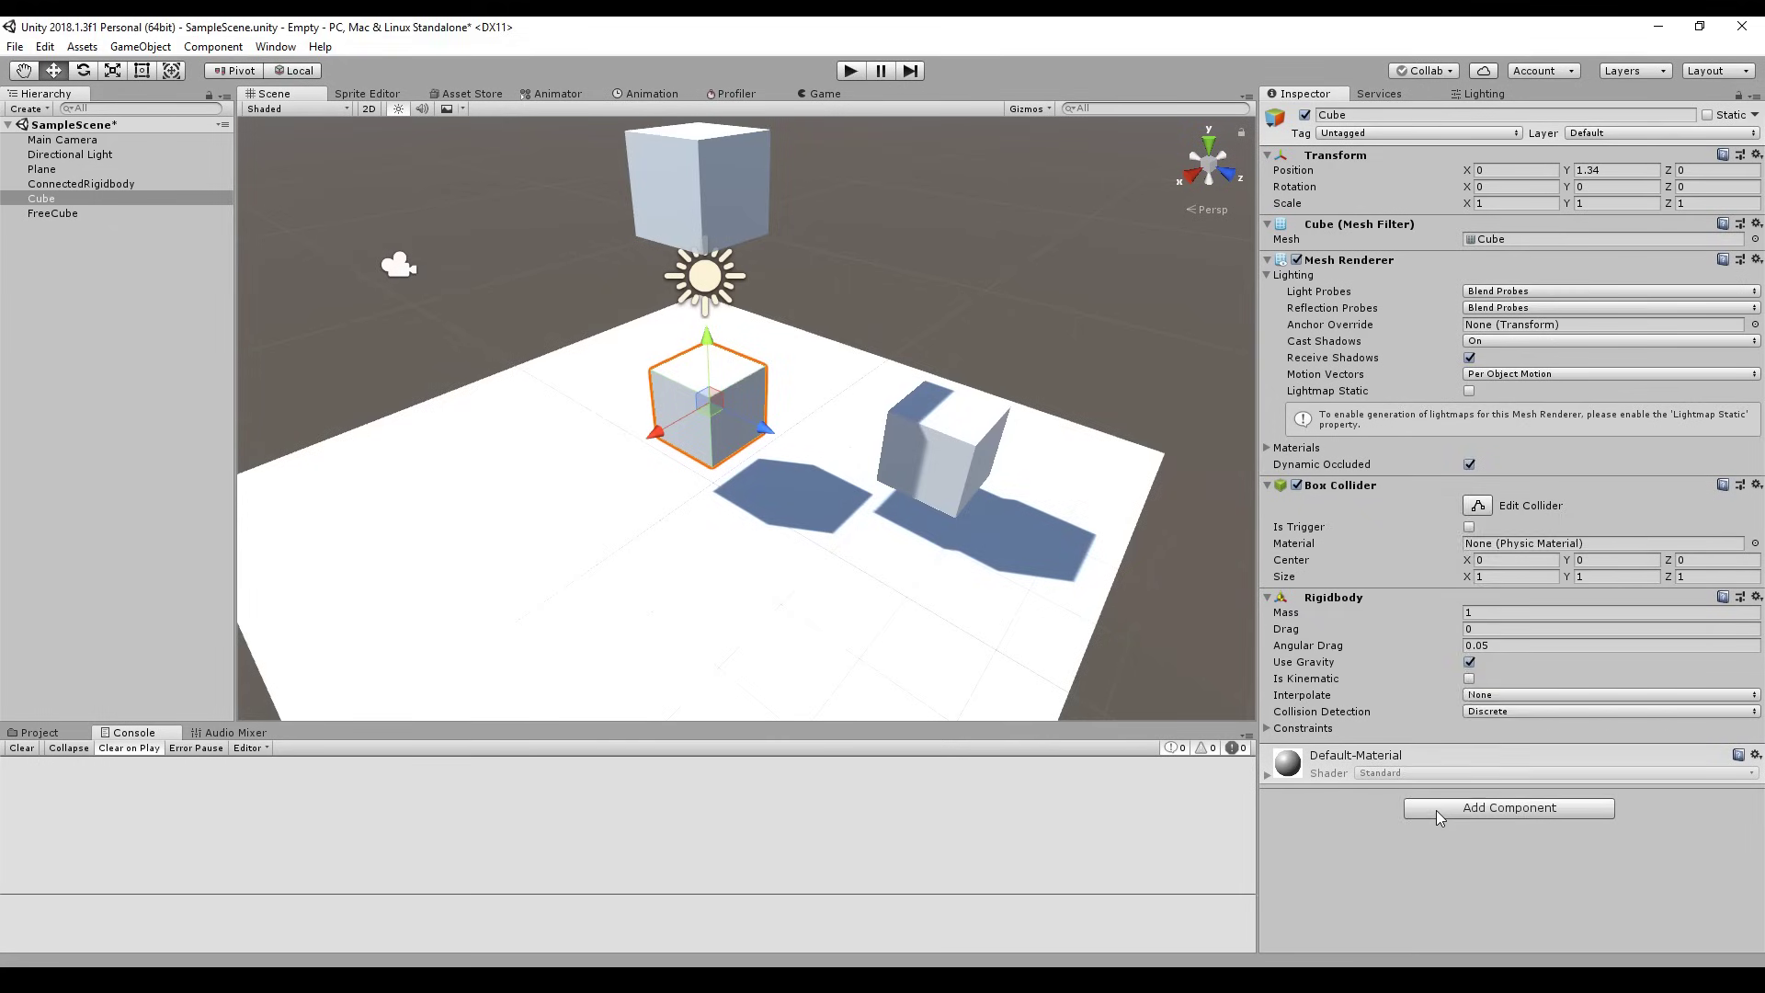
- Add a Configurable Joint component to the Cube
{"action": "left_click", "coordinate": [1436, 809]}
{"action": "type", "text": "confi"}
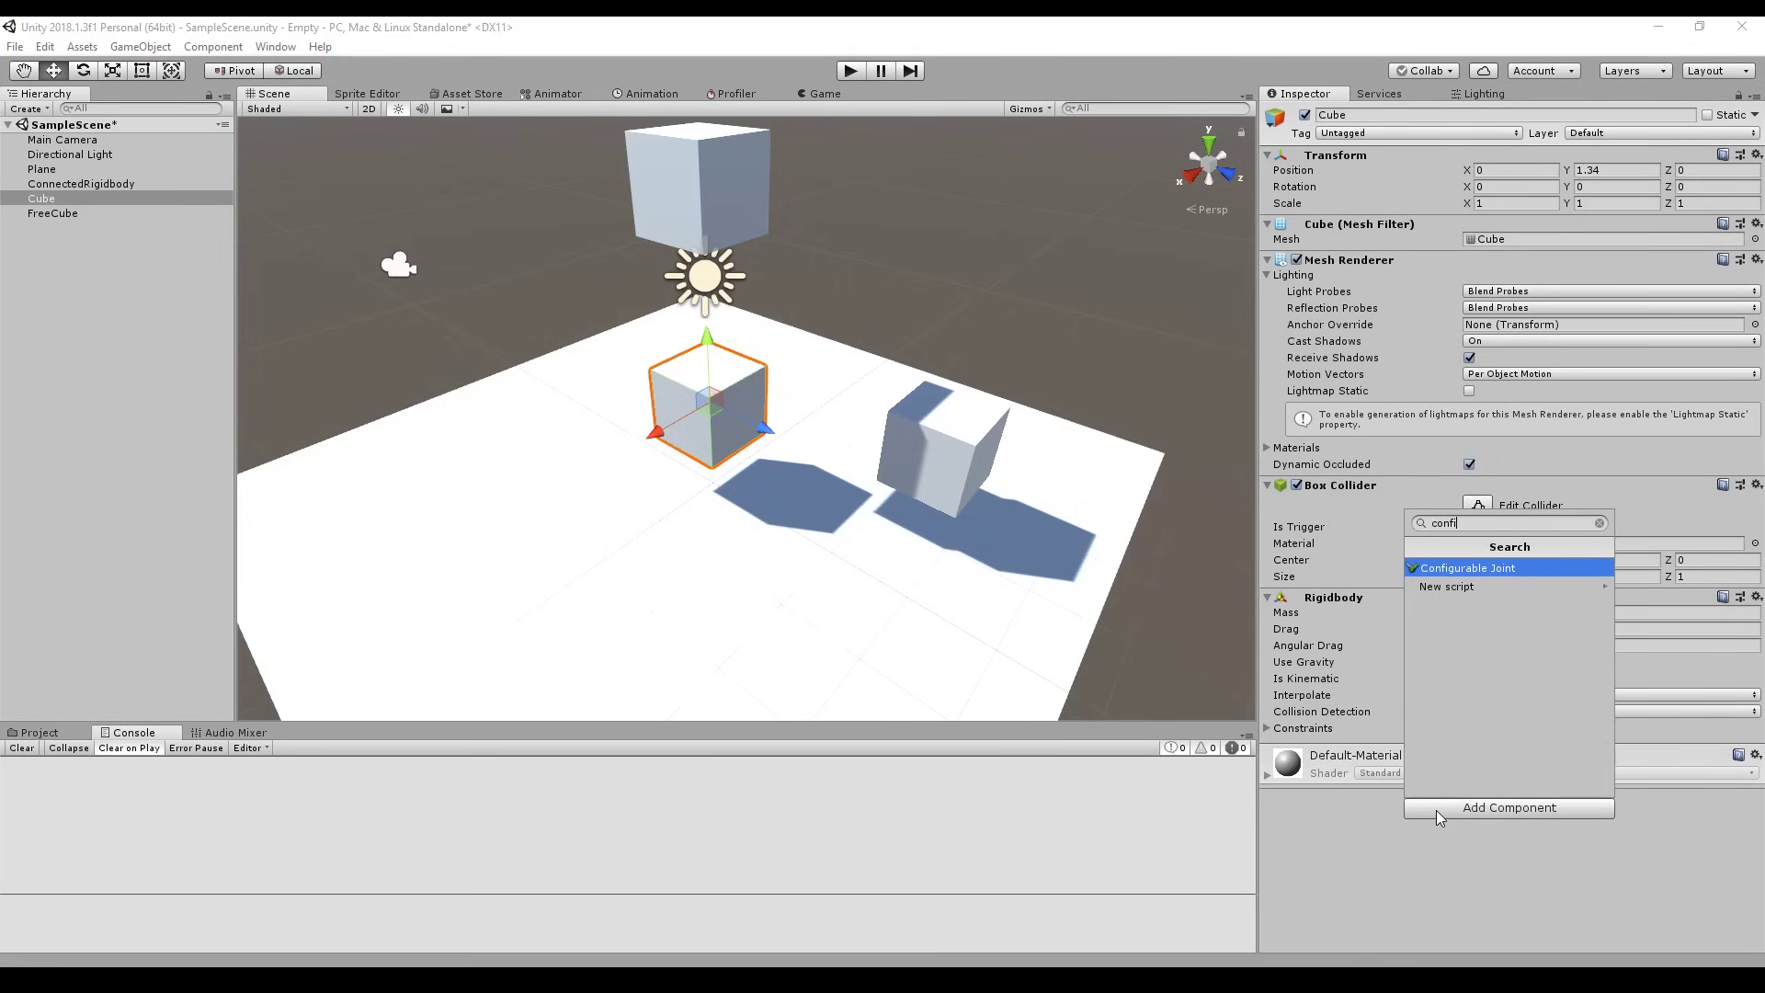
{"action": "key", "text": "Return"}
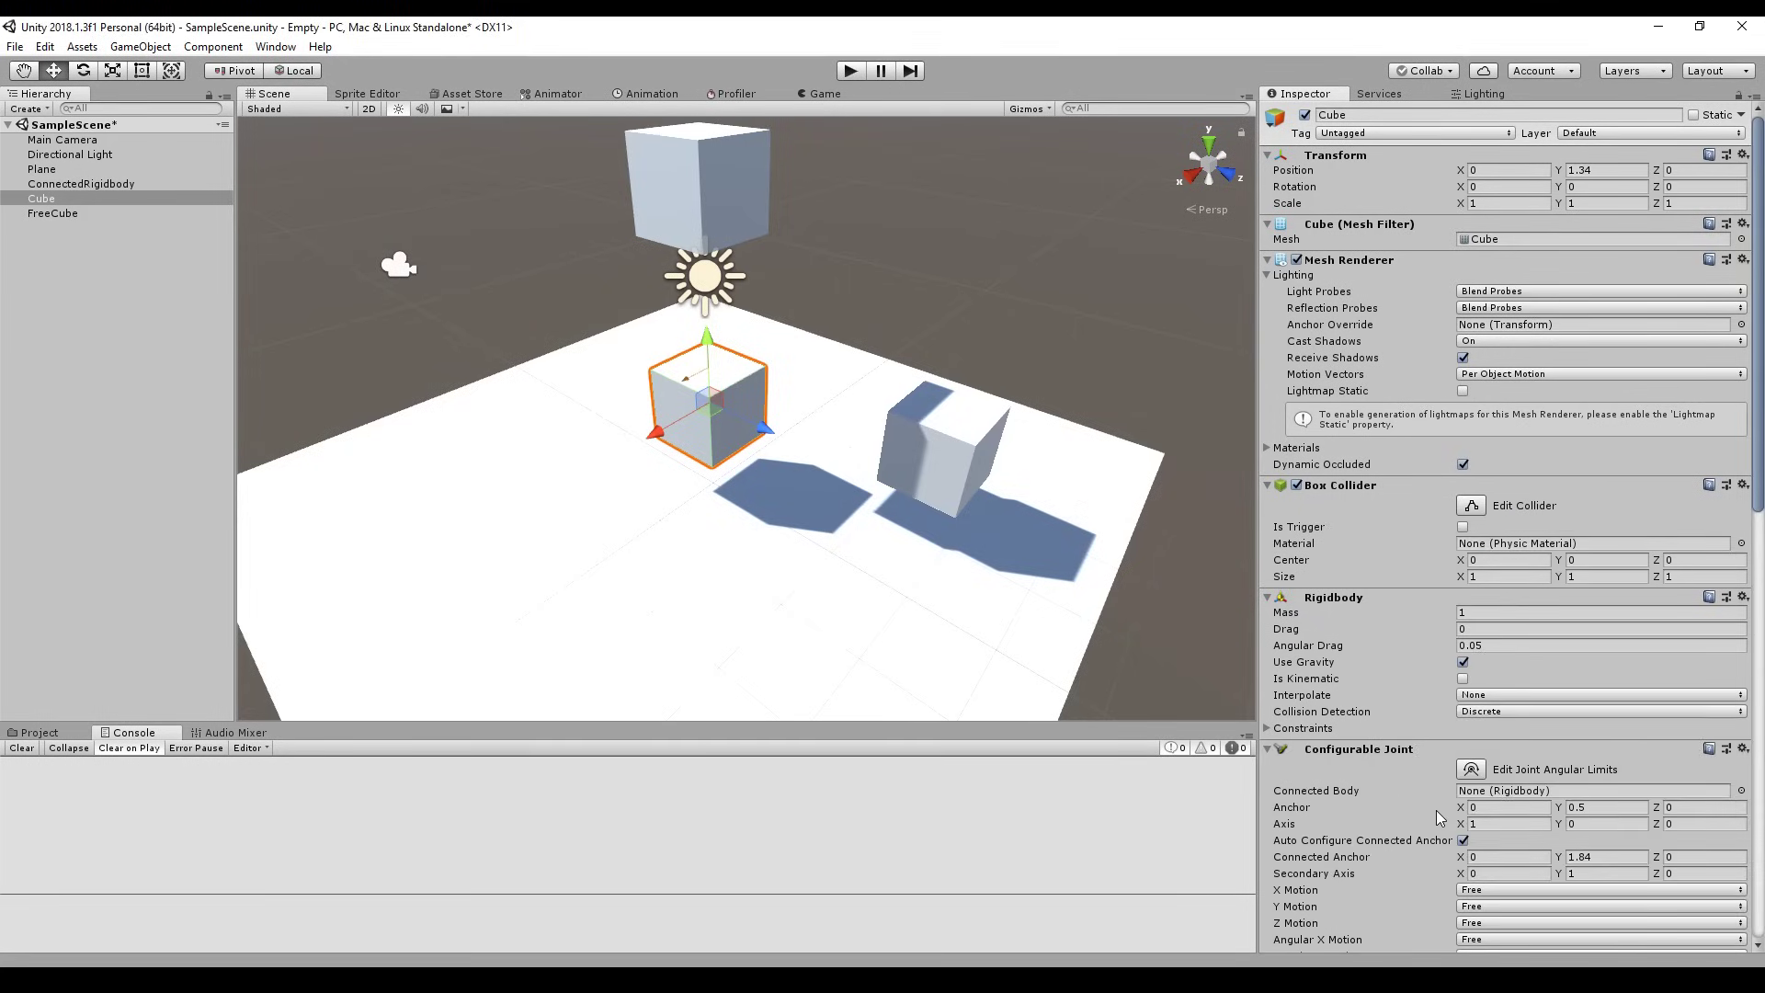
- Review the Configurable Joint's settings, and inspect its angular limit handles around the Cube in the scene
{"action": "scroll", "coordinate": [1436, 809], "scroll_direction": "down", "scroll_amount": 10}
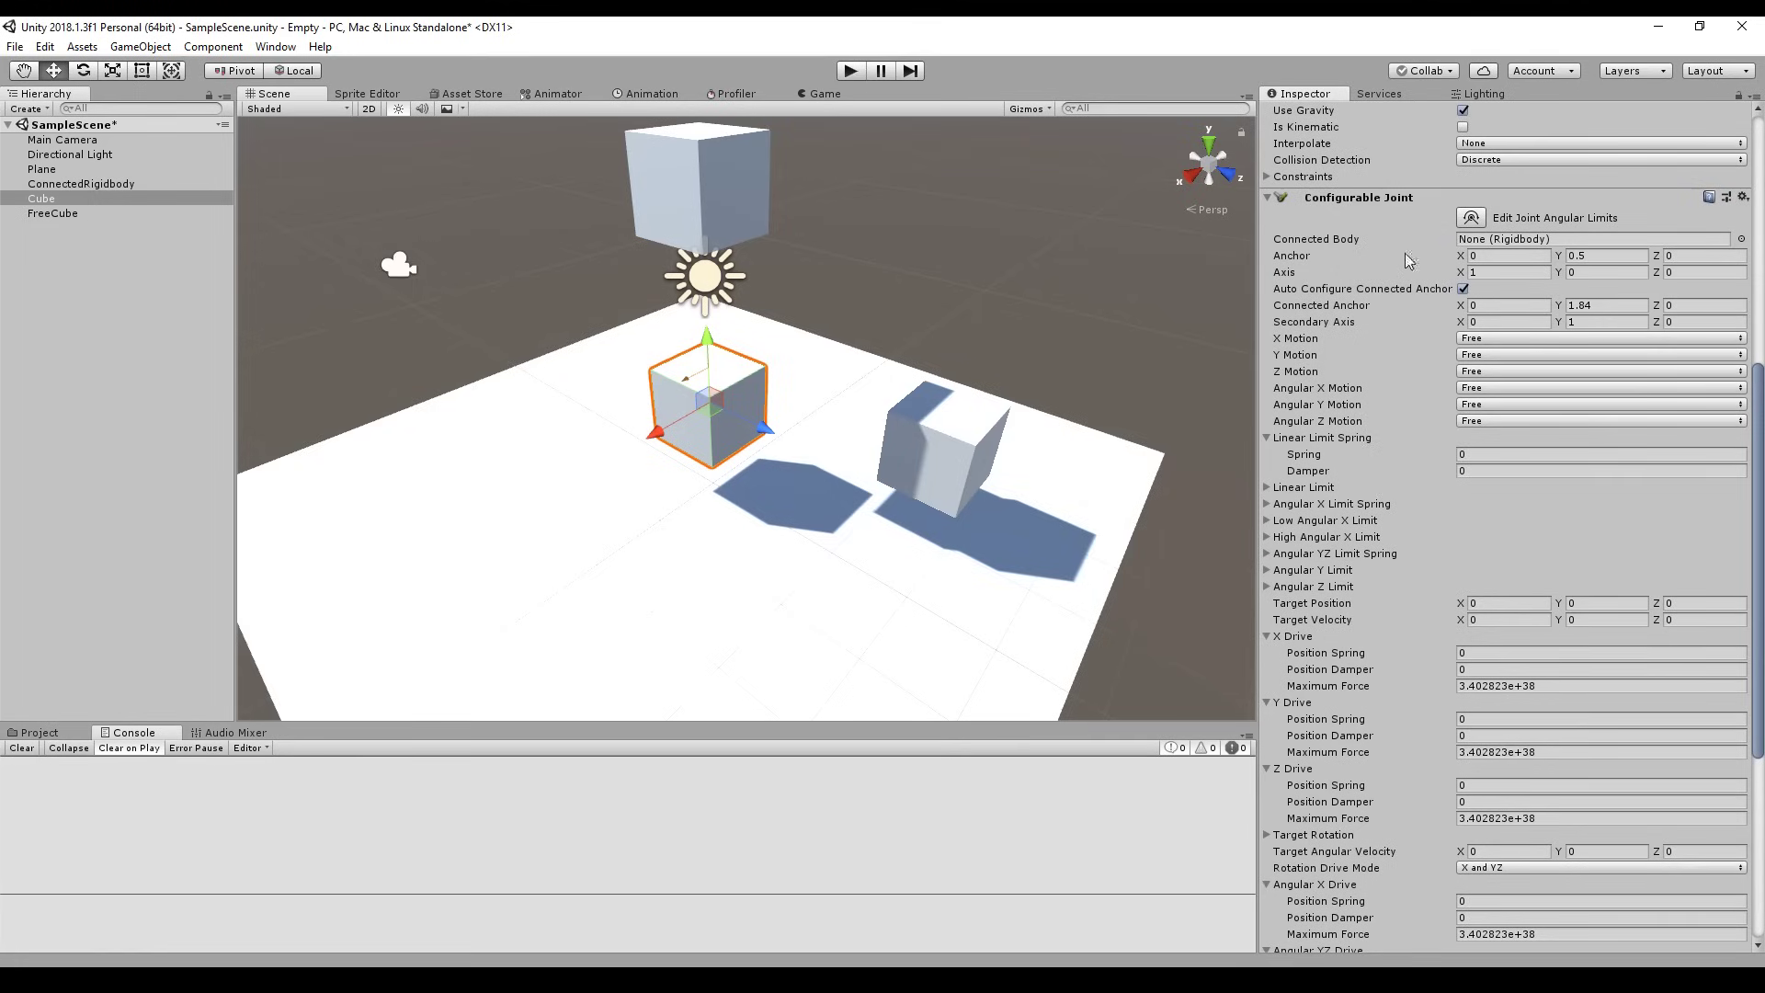
{"action": "scroll", "coordinate": [1445, 332], "scroll_direction": "down", "scroll_amount": 8}
{"action": "scroll", "coordinate": [1399, 426], "scroll_direction": "up", "scroll_amount": 6}
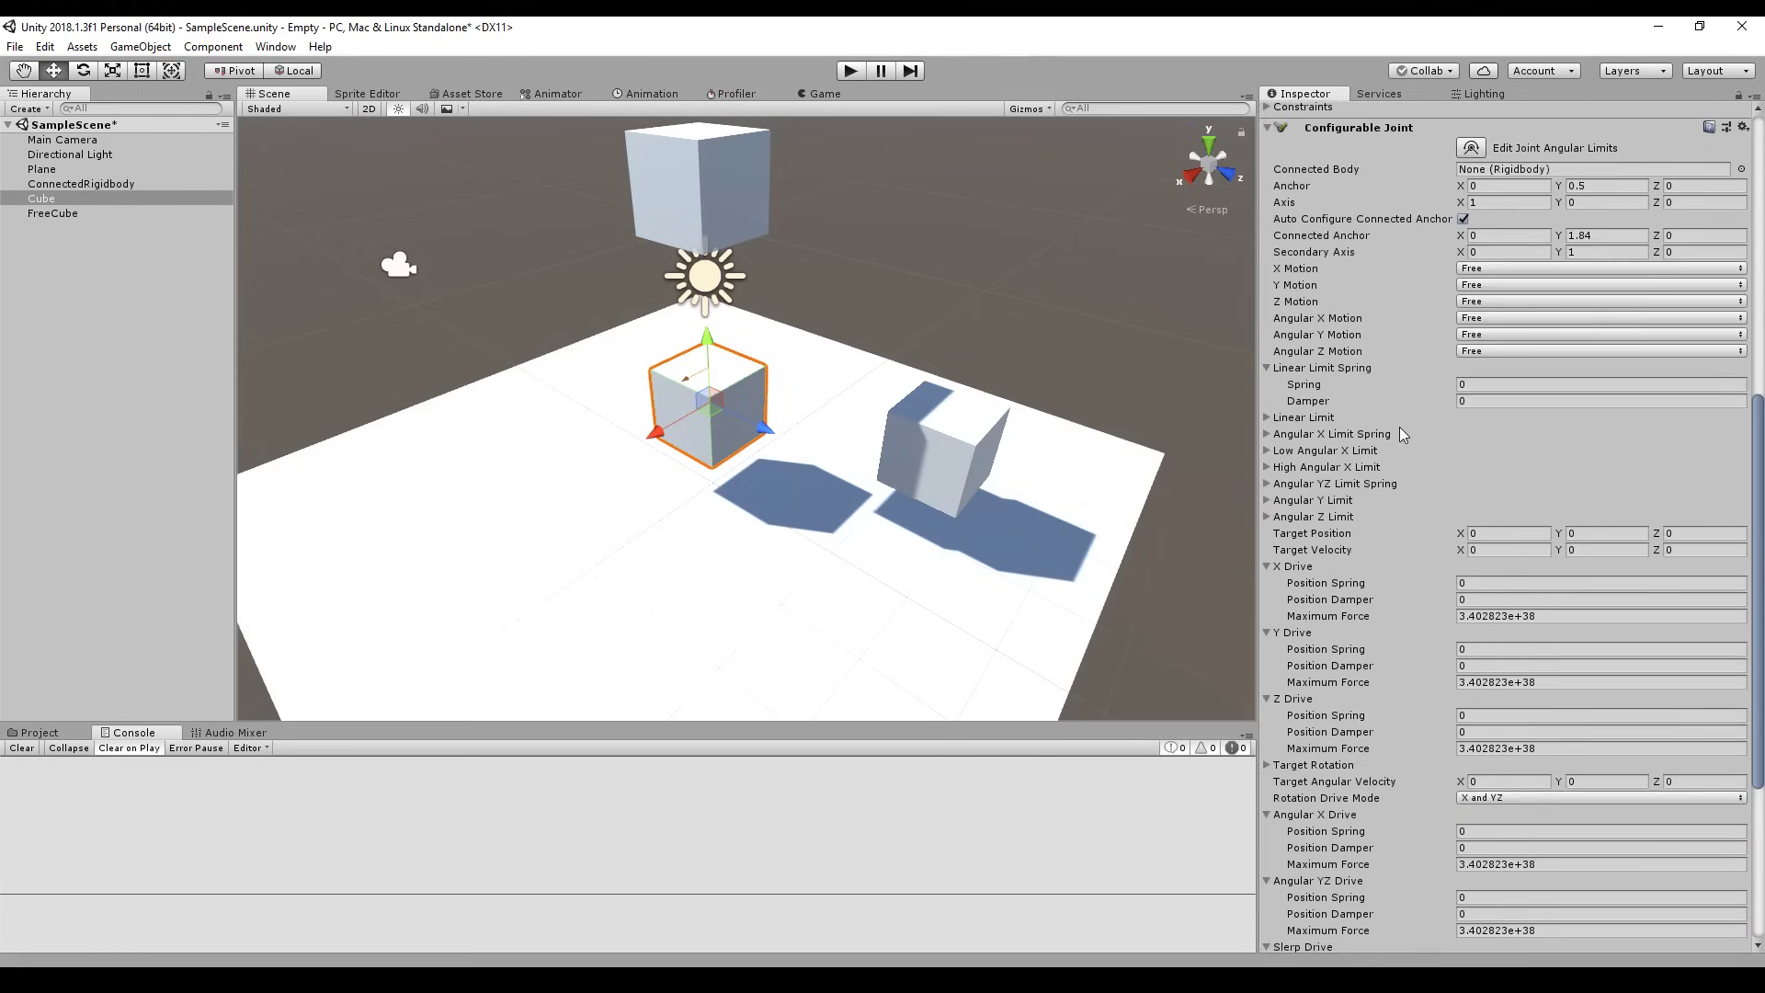
{"action": "scroll", "coordinate": [1403, 434], "scroll_direction": "up", "scroll_amount": 1}
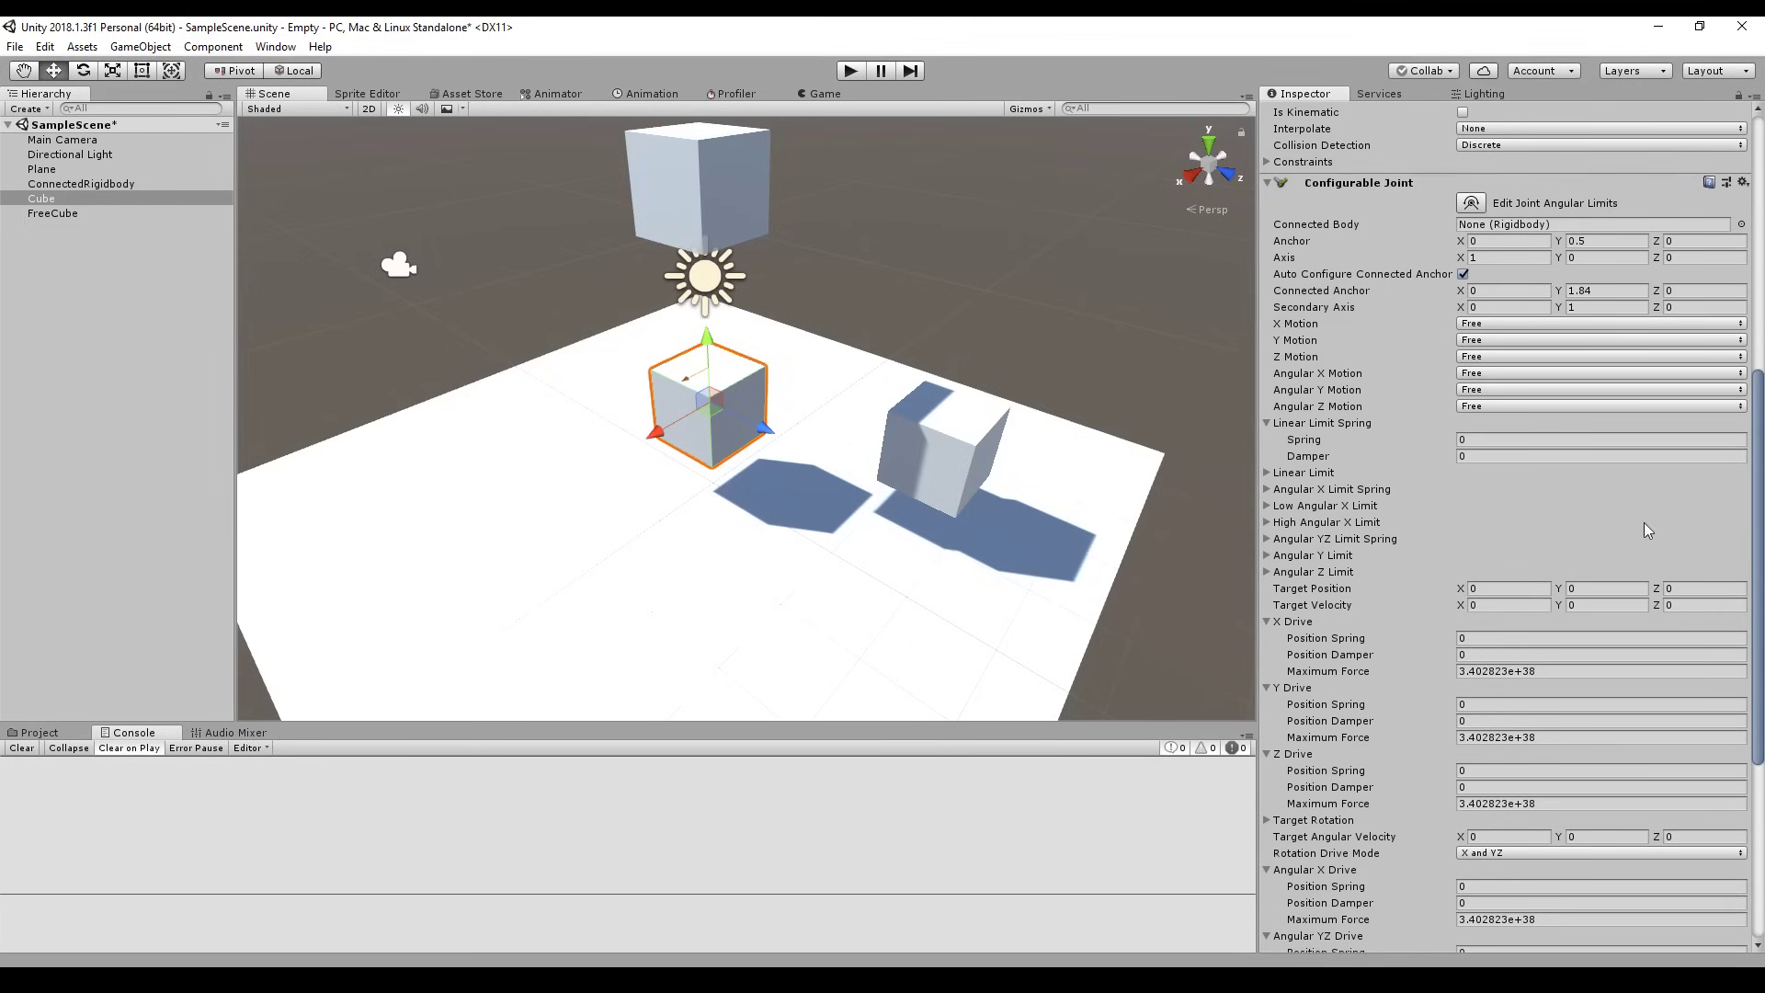
{"action": "scroll", "coordinate": [1374, 510], "scroll_direction": "down", "scroll_amount": 5}
{"action": "scroll", "coordinate": [1373, 508], "scroll_direction": "up", "scroll_amount": 6}
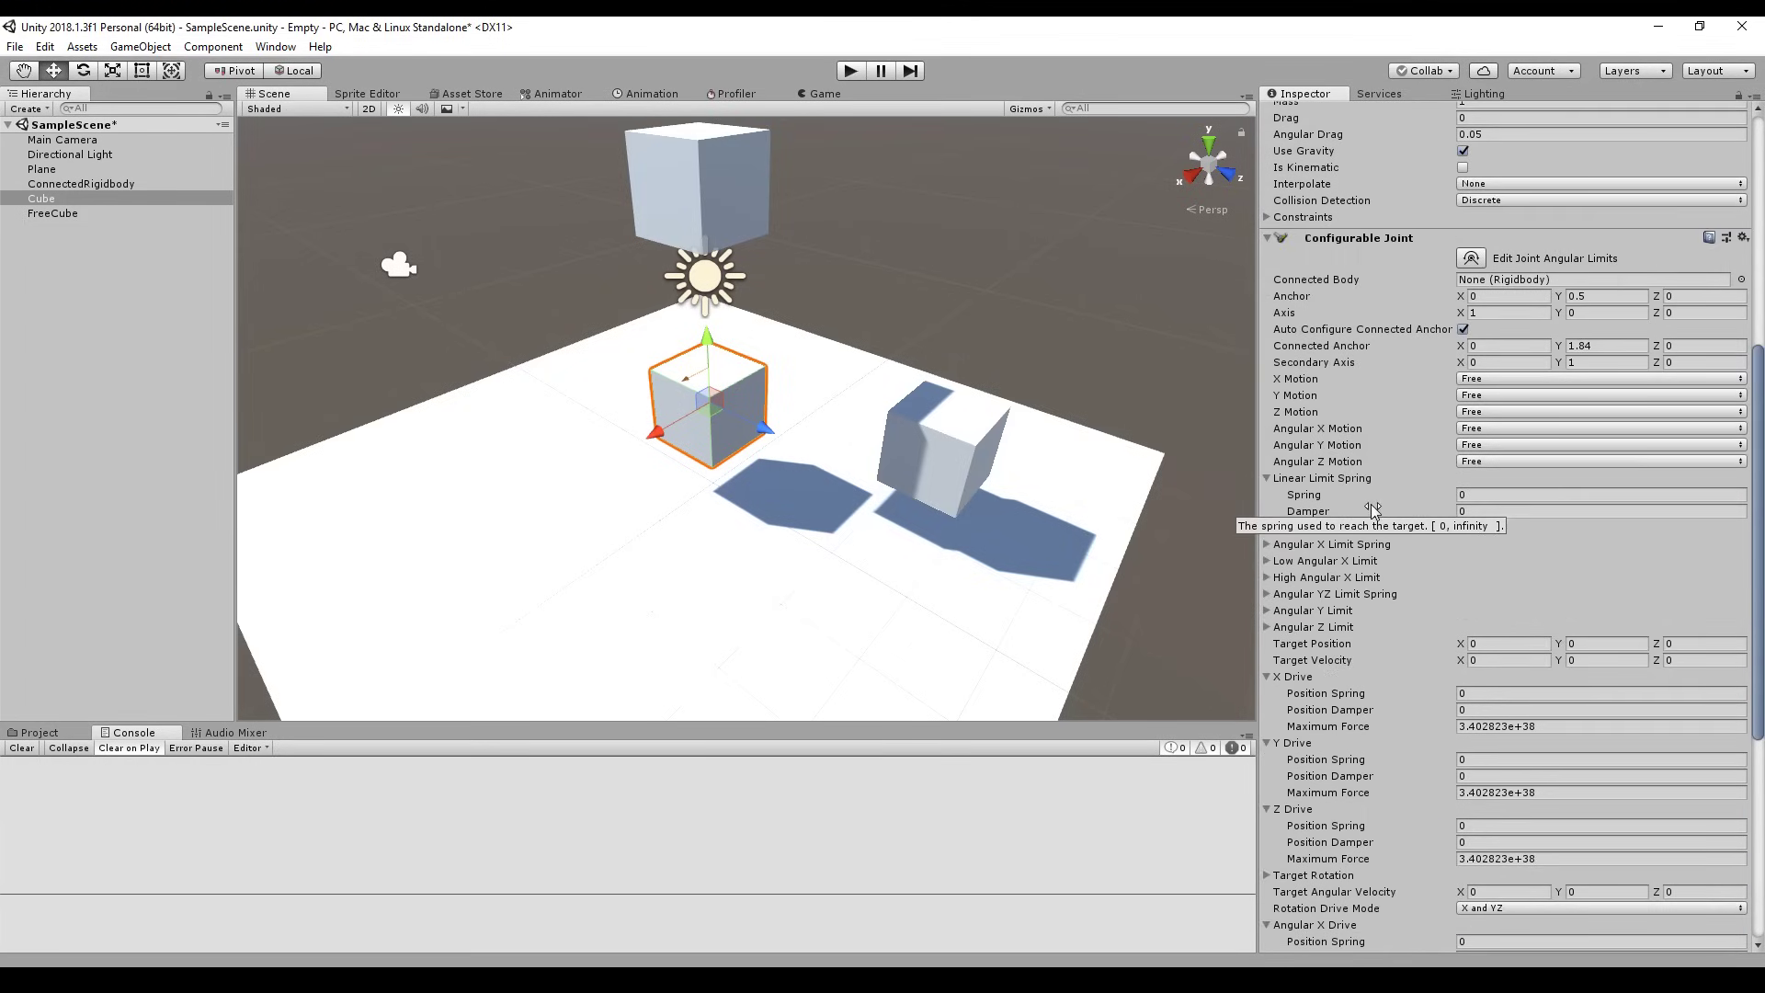
{"action": "left_click", "coordinate": [1469, 260]}
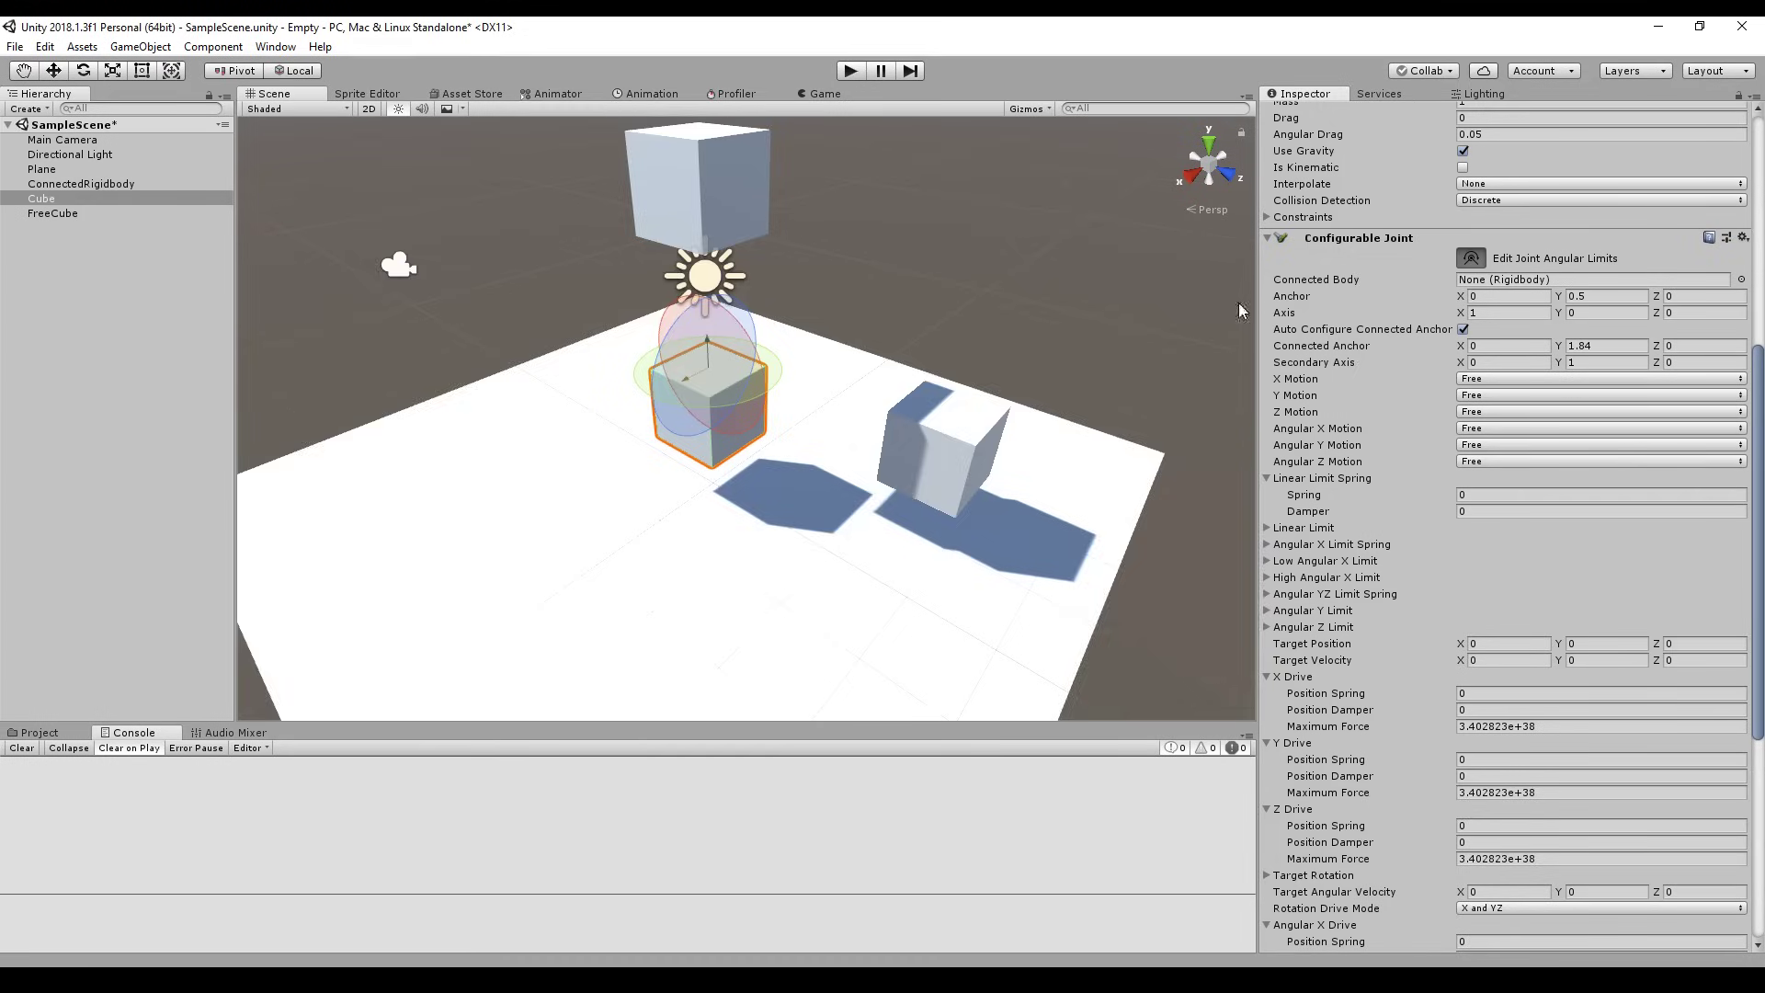
{"action": "scroll", "coordinate": [747, 394], "scroll_direction": "up", "scroll_amount": 2}
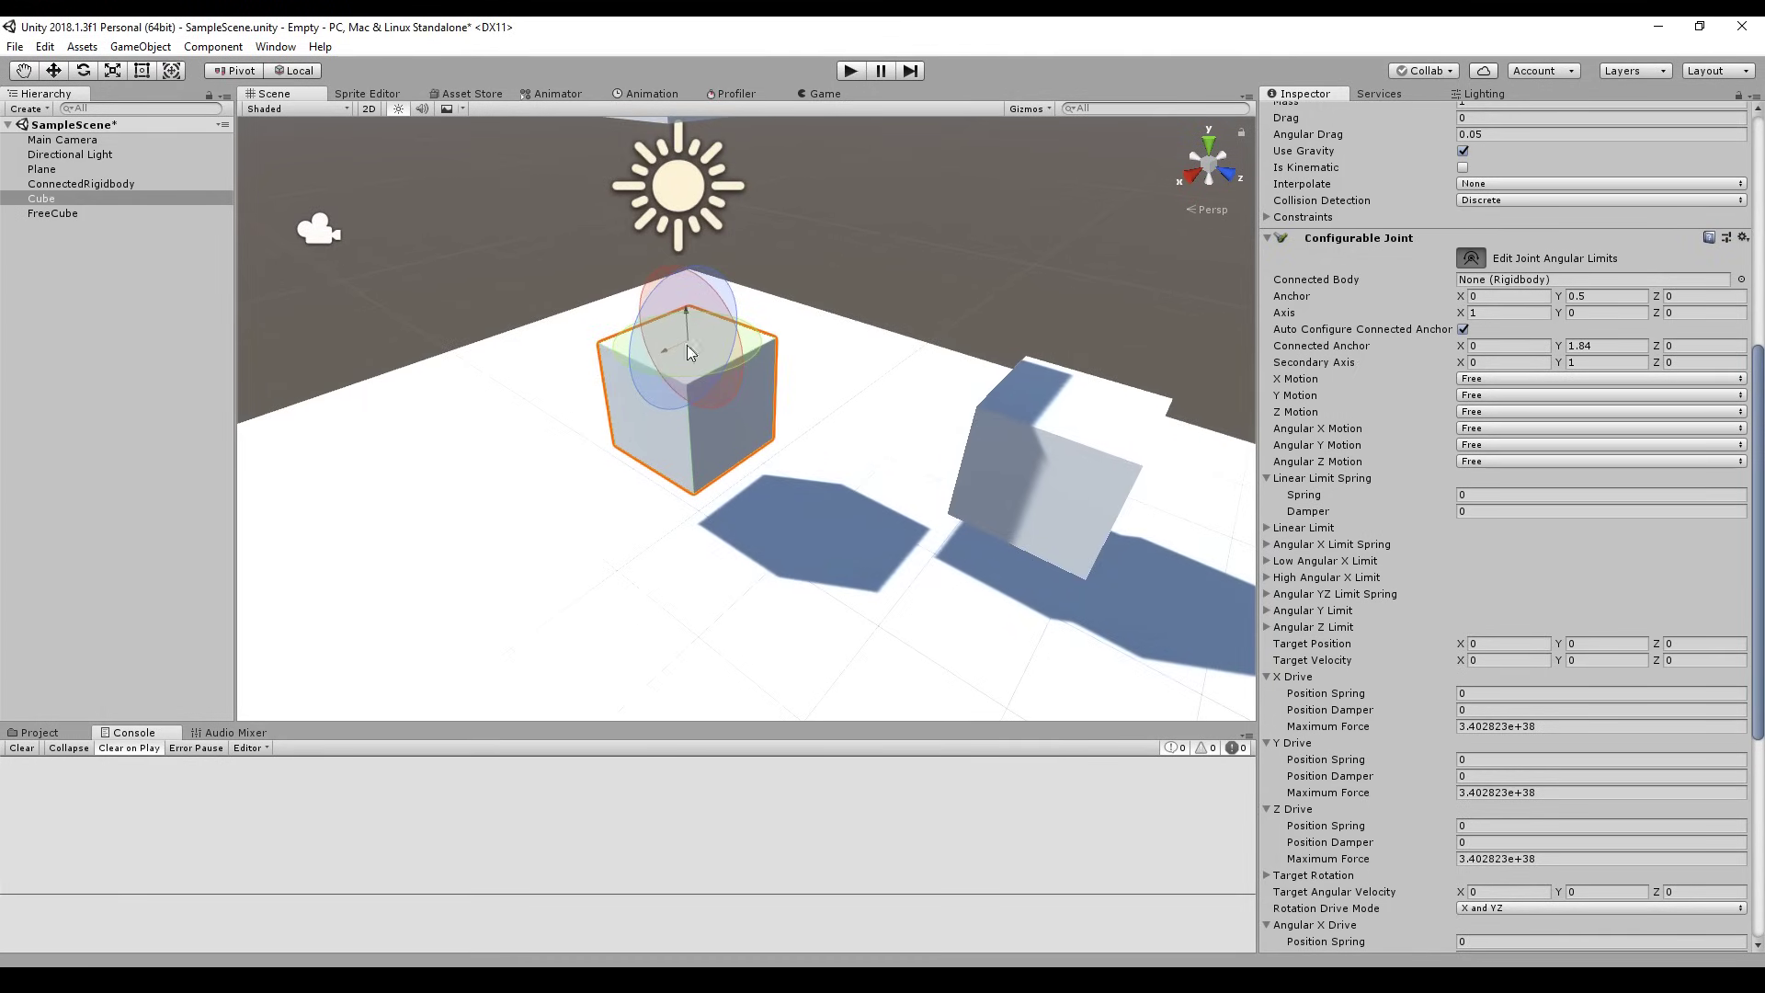
{"action": "left_click", "coordinate": [1470, 257]}
- Assign ConnectedRigidbody as the Configurable Joint's Connected Body, and briefly test the scene in play mode
{"action": "left_click_drag", "start_coordinate": [74, 184], "coordinate": [1563, 279]}
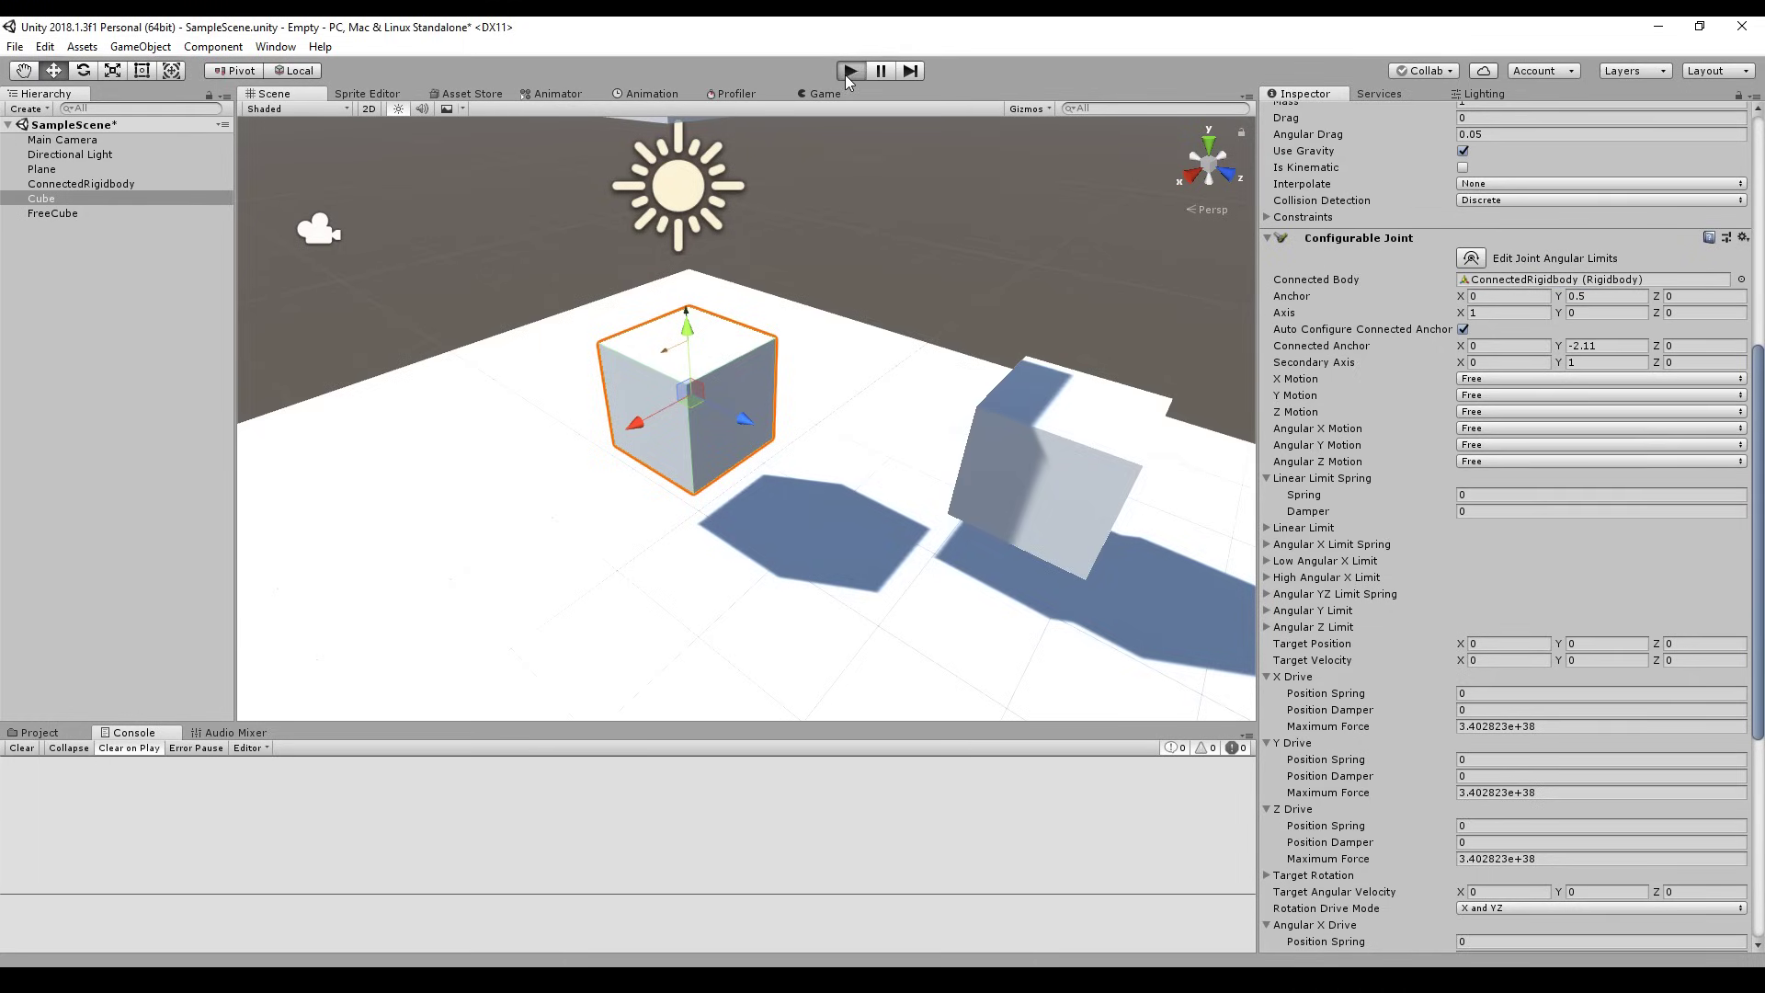
{"action": "key", "text": "ctrl+p"}
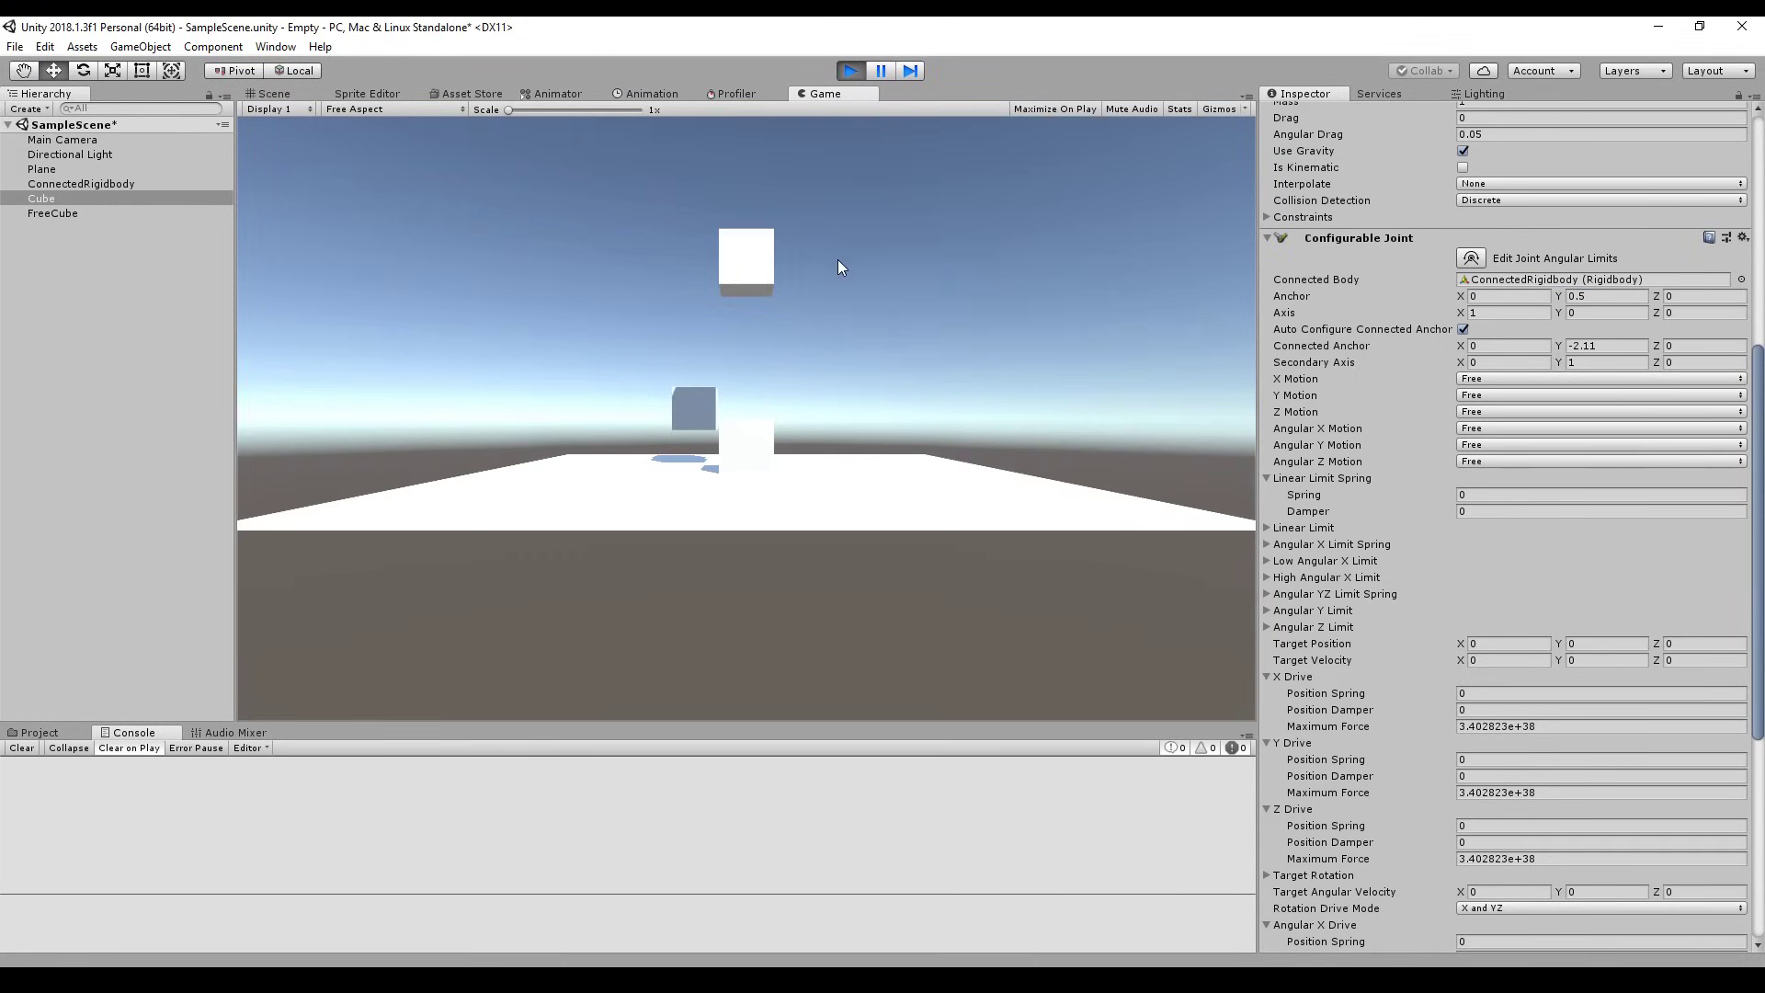
{"action": "key", "text": "ctrl+p"}
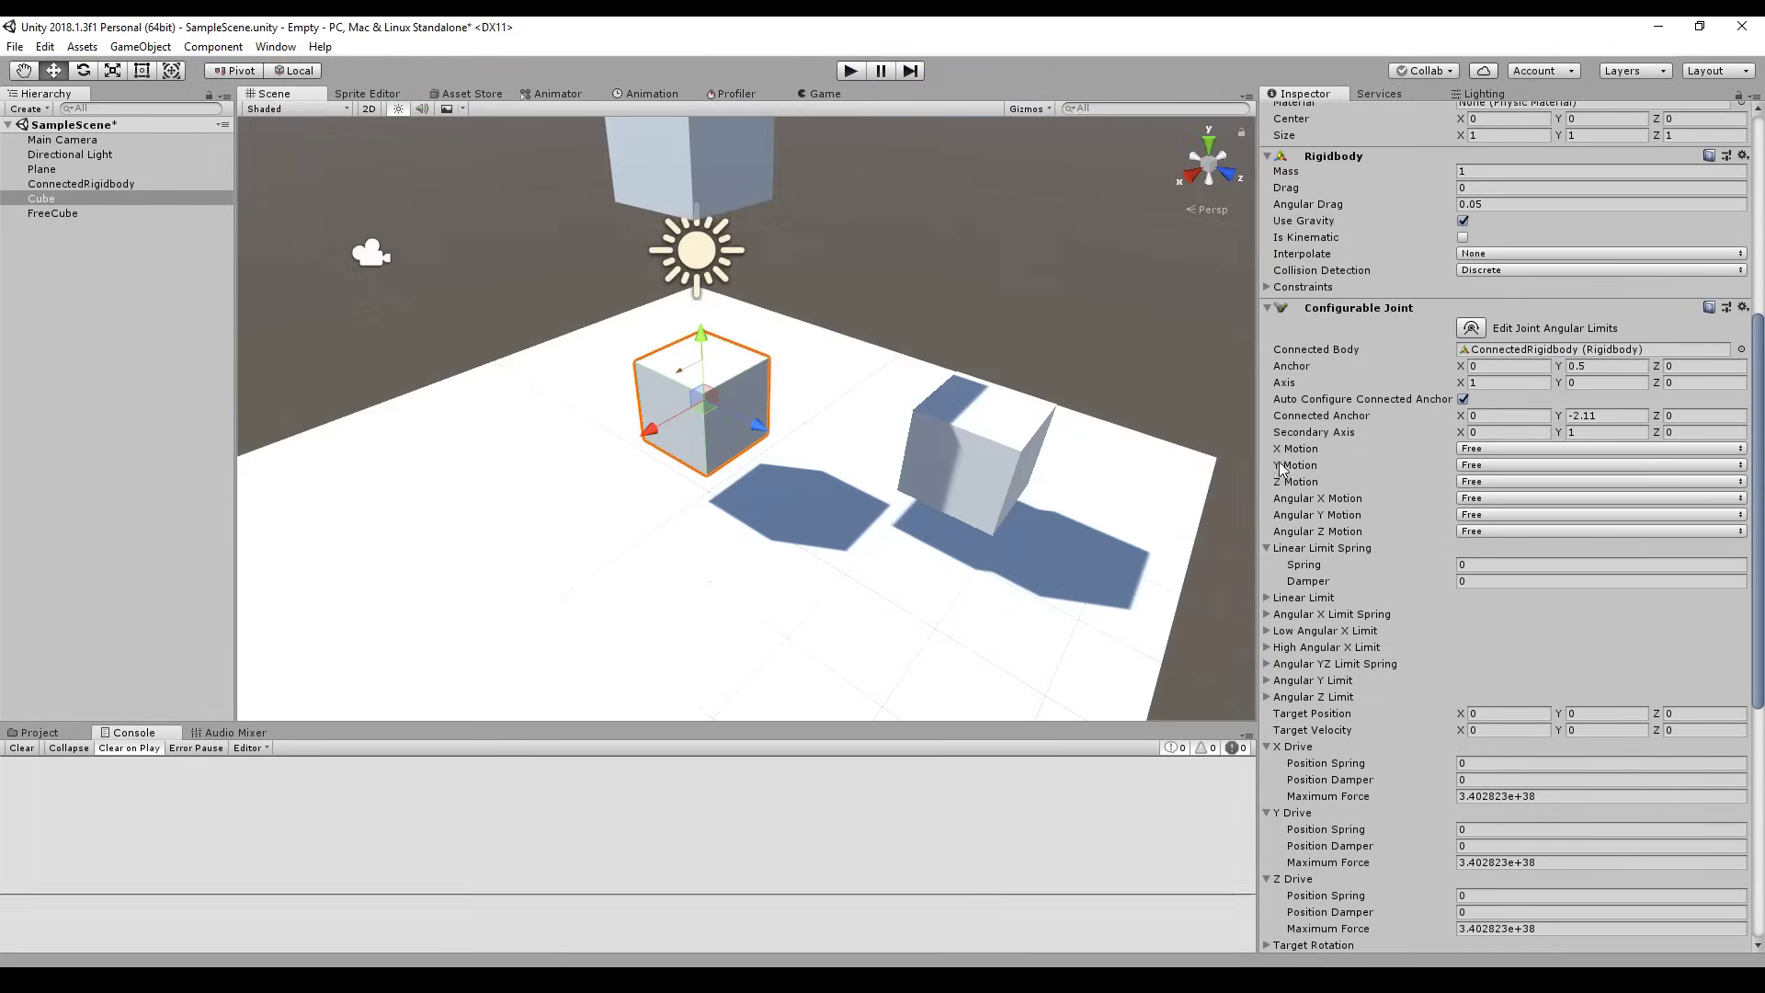
- Go through the Configurable Joint's X, Y and Z Motion settings, and set Y Motion to Locked
{"action": "left_click", "coordinate": [1482, 449]}
{"action": "left_click", "coordinate": [1289, 449]}
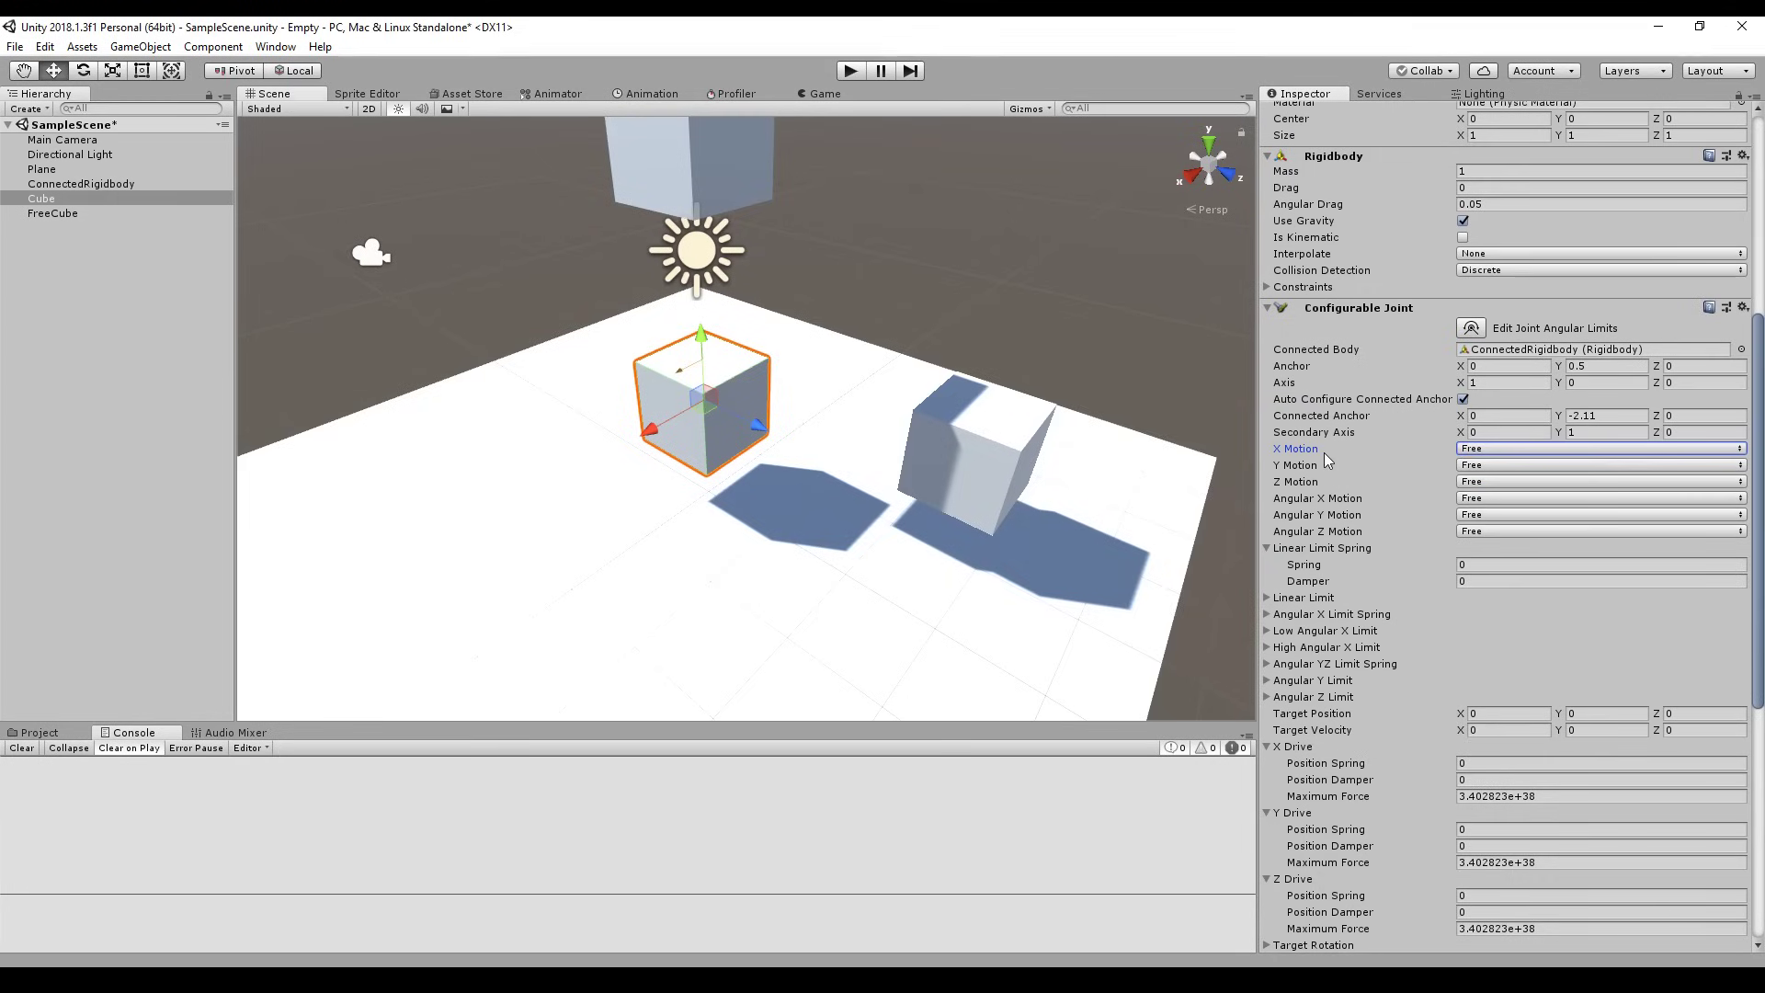
{"action": "left_click", "coordinate": [1296, 467]}
{"action": "left_click", "coordinate": [1296, 484]}
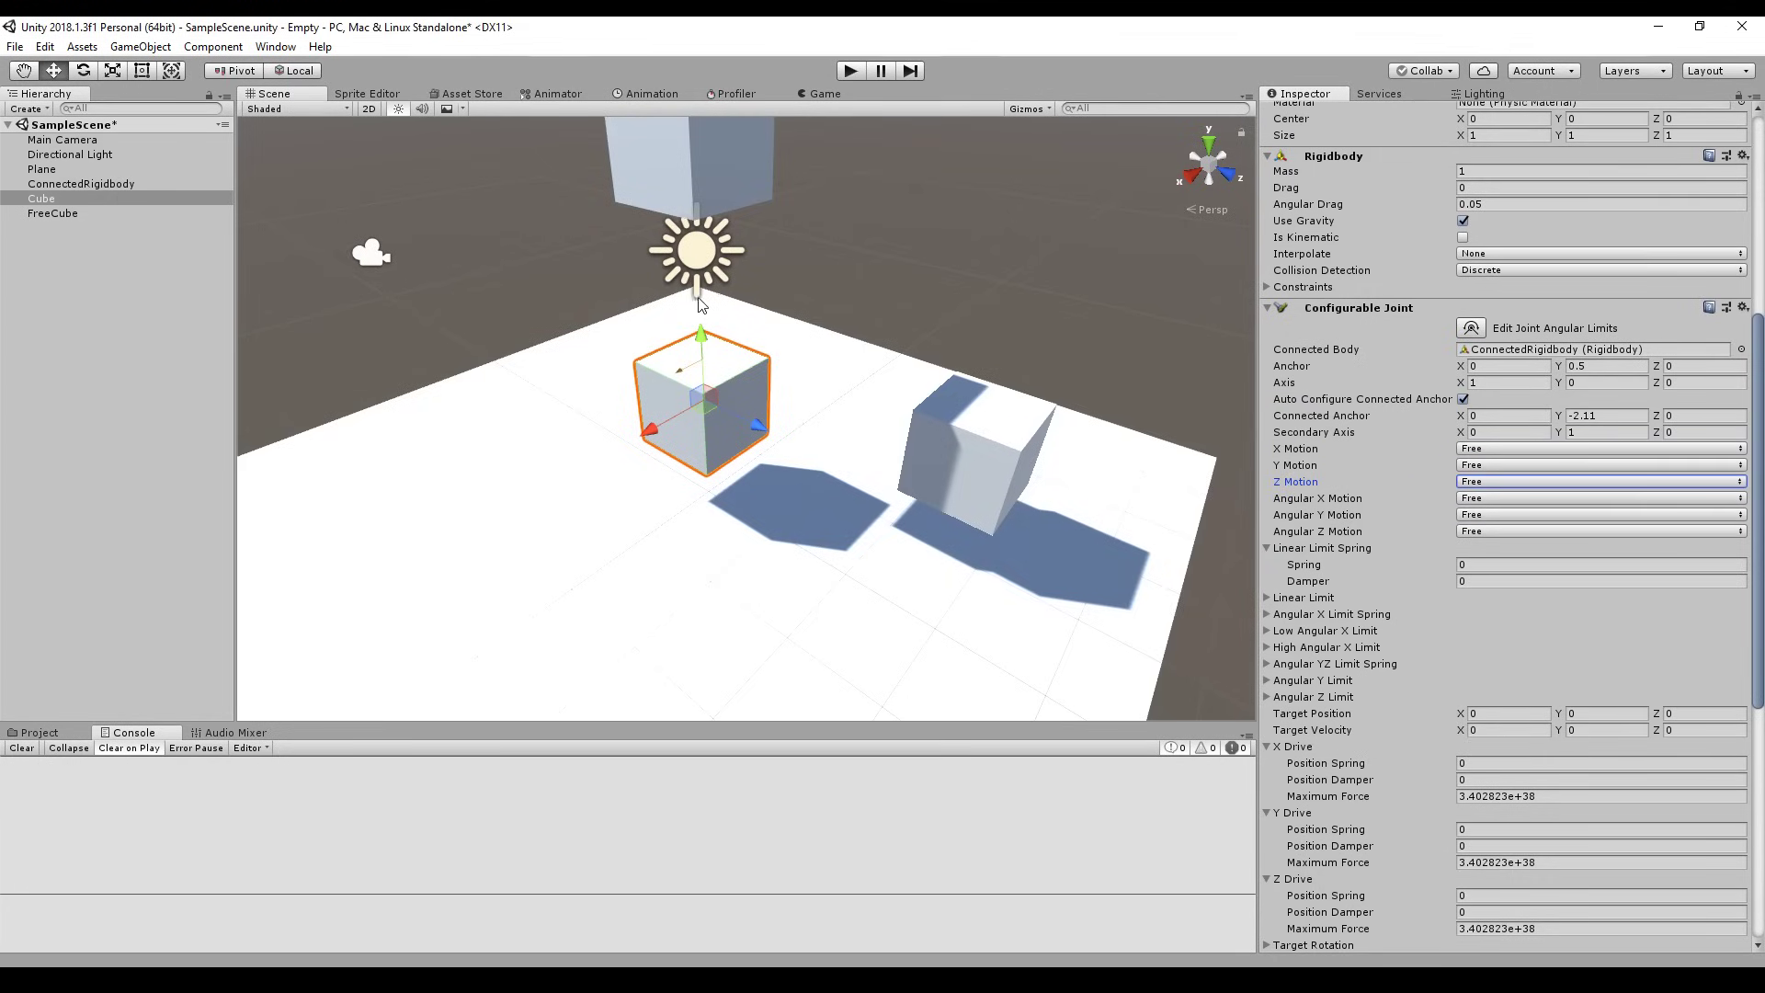
{"action": "left_click", "coordinate": [1478, 470]}
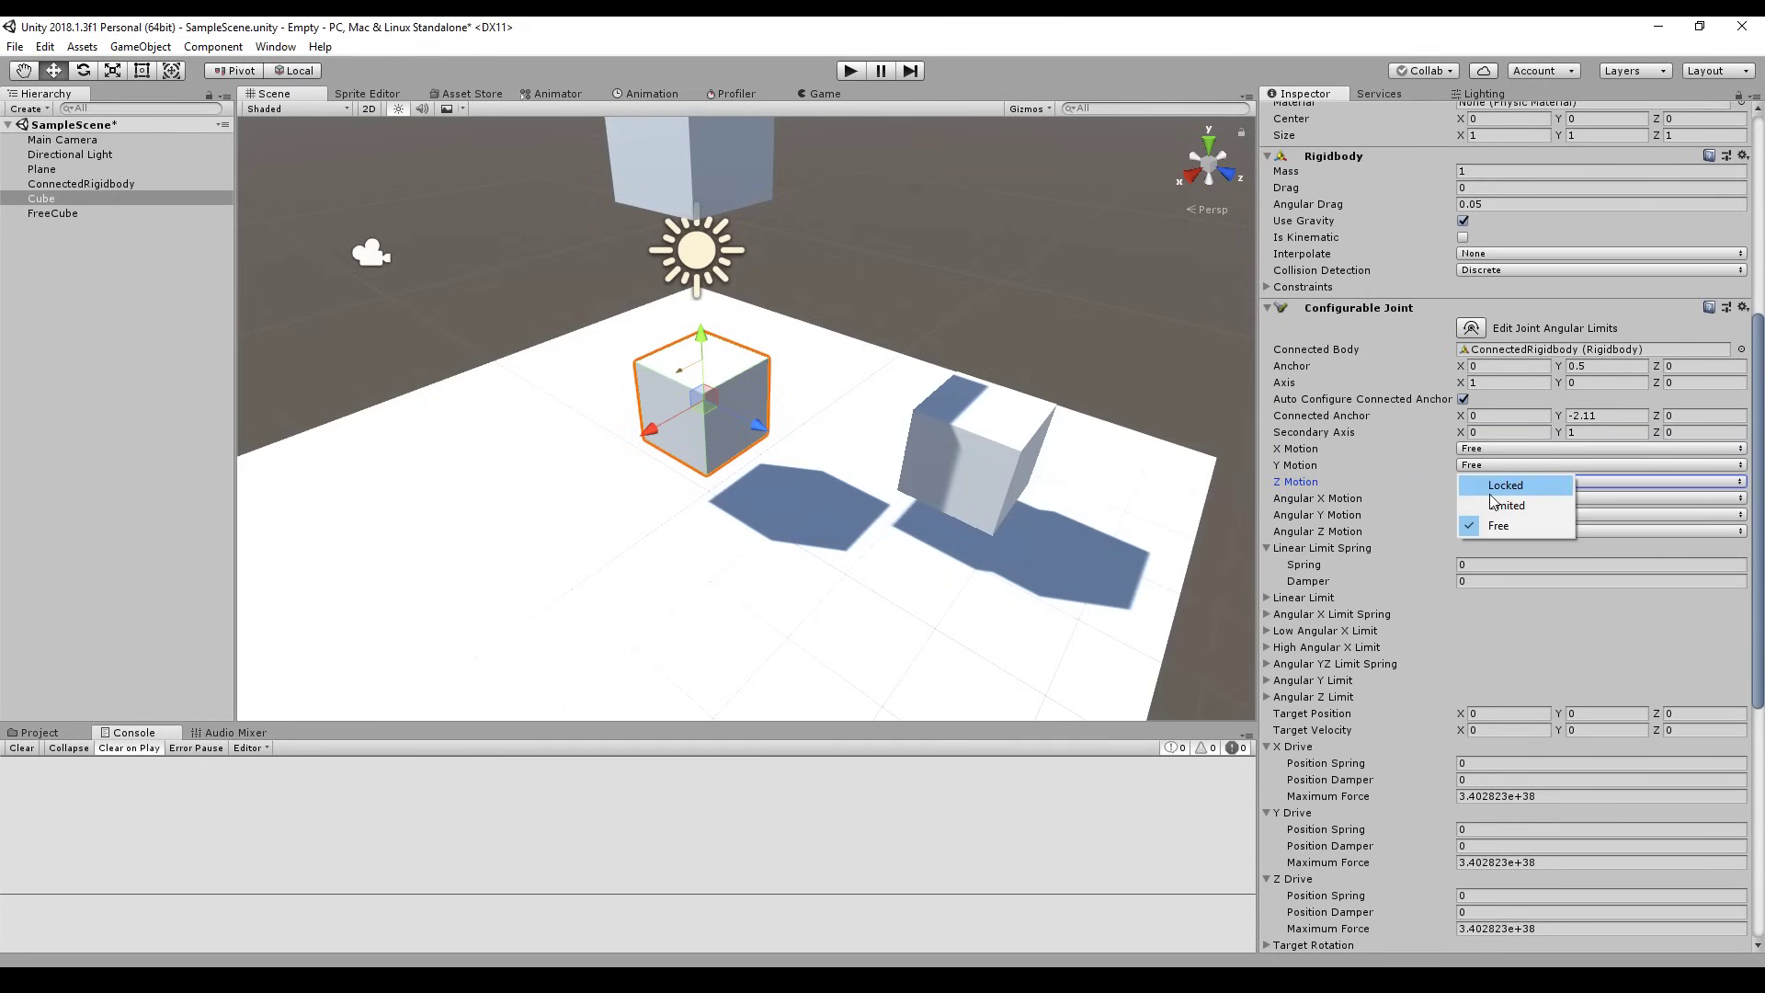
{"action": "left_click", "coordinate": [1493, 481]}
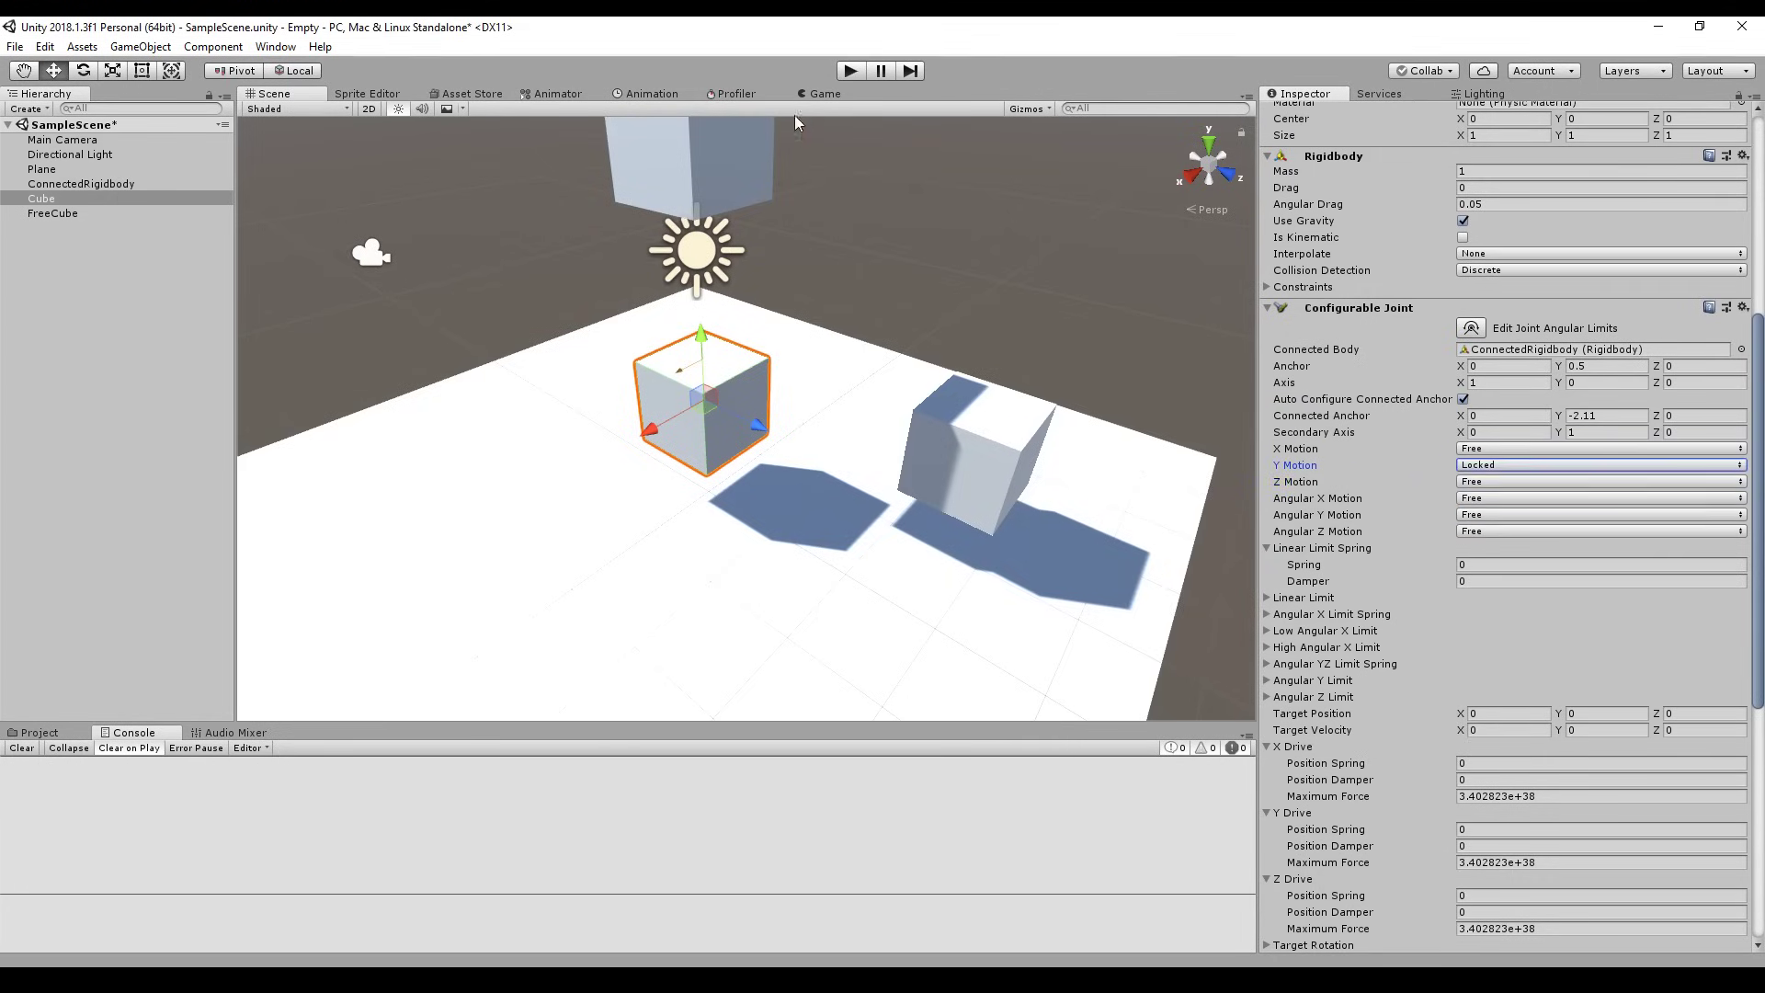
- Start play mode in the Scene view, set Y Motion to Free to release the Cube, and exit play mode
{"action": "key", "text": "ctrl+p"}
{"action": "left_click", "coordinate": [271, 95]}
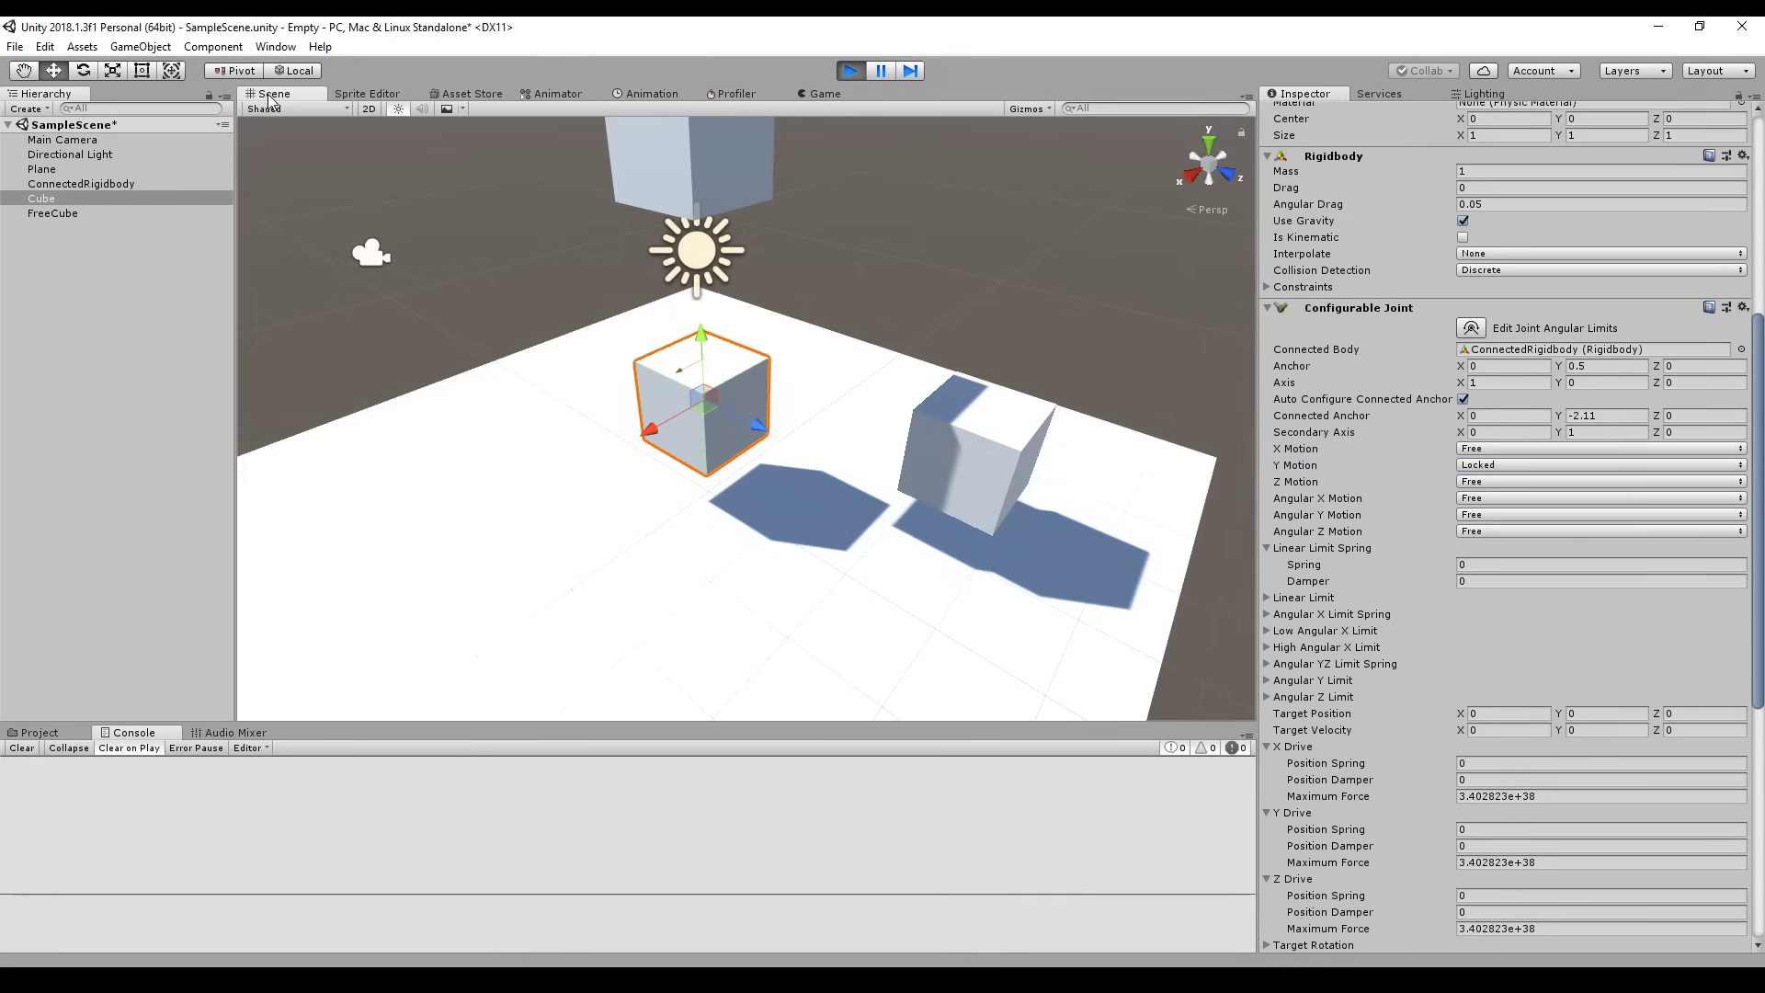
{"action": "left_click", "coordinate": [1487, 467]}
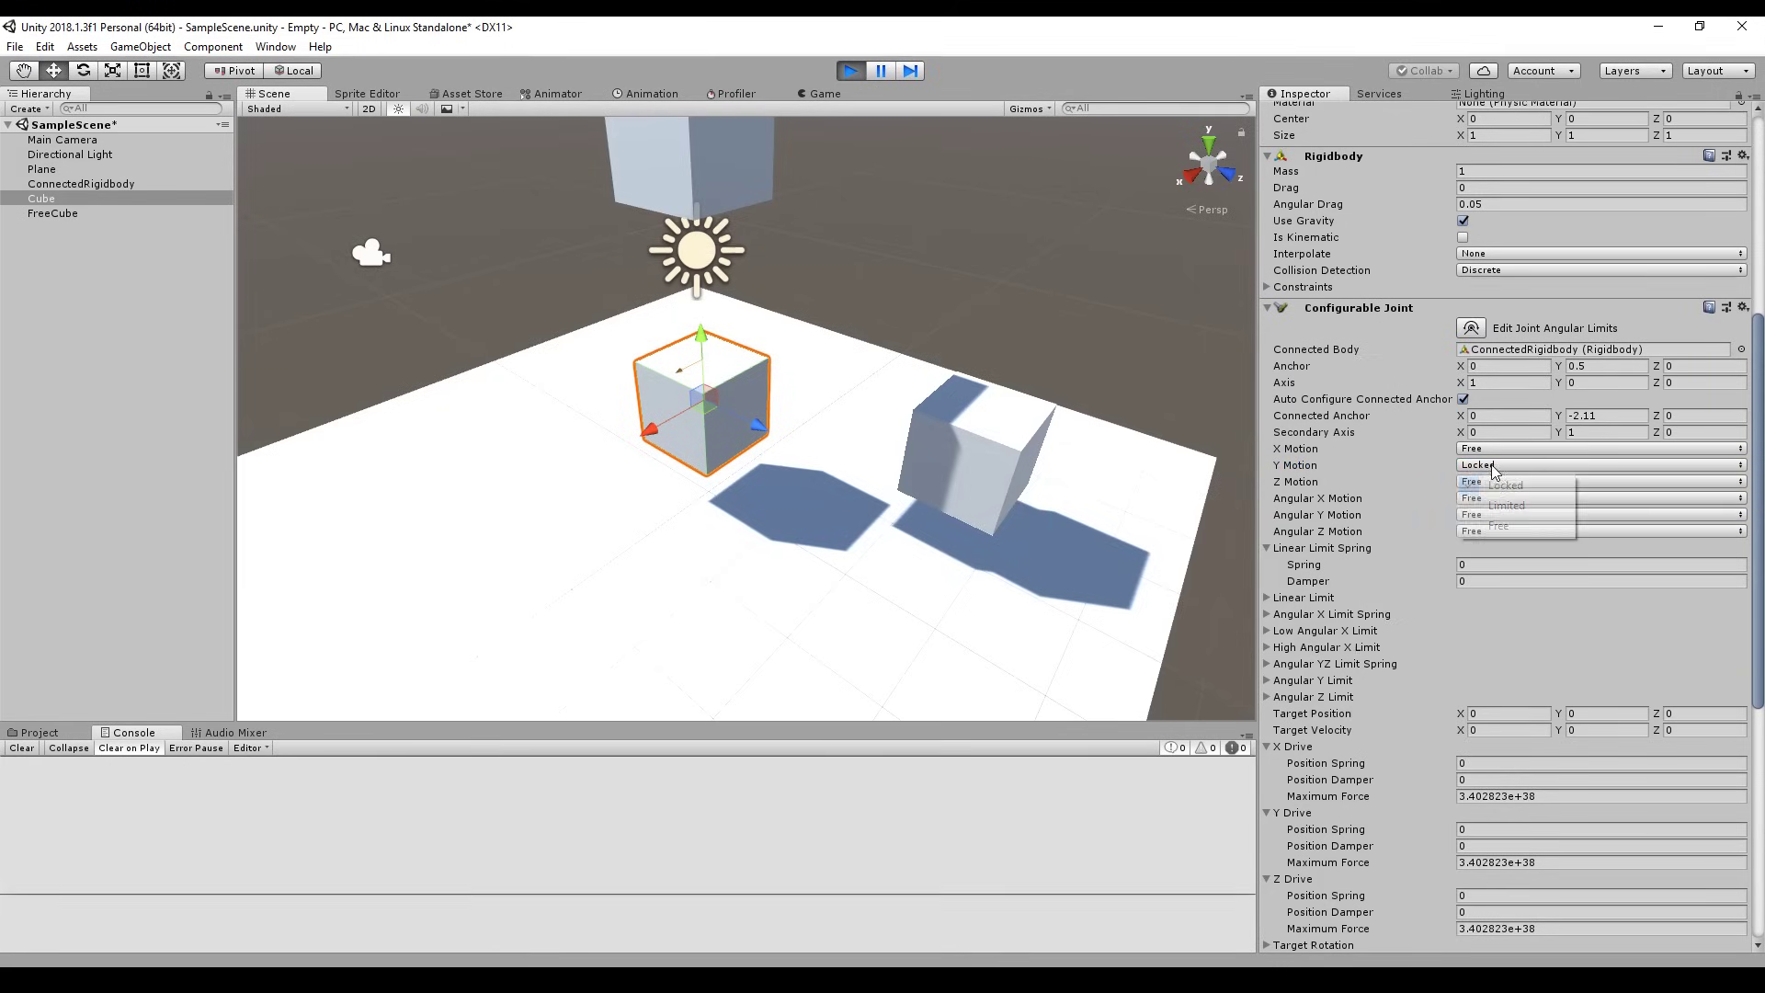
{"action": "left_click", "coordinate": [1499, 531]}
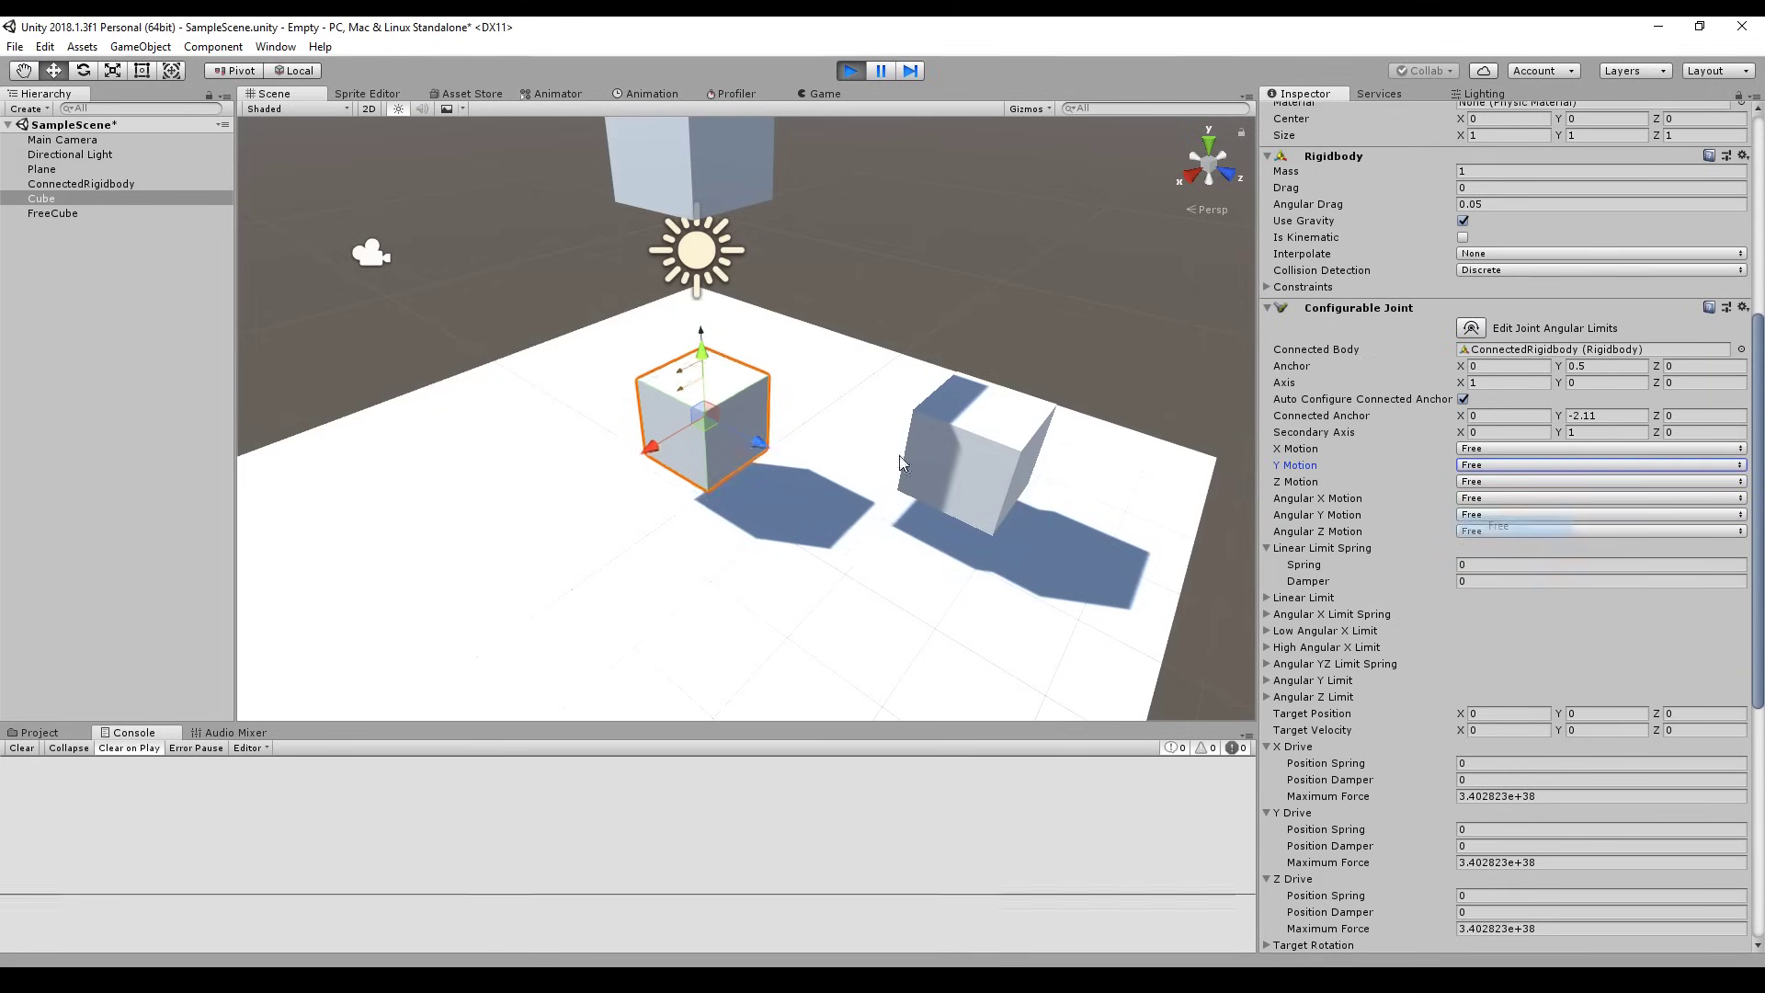
{"action": "left_click", "coordinate": [853, 75]}
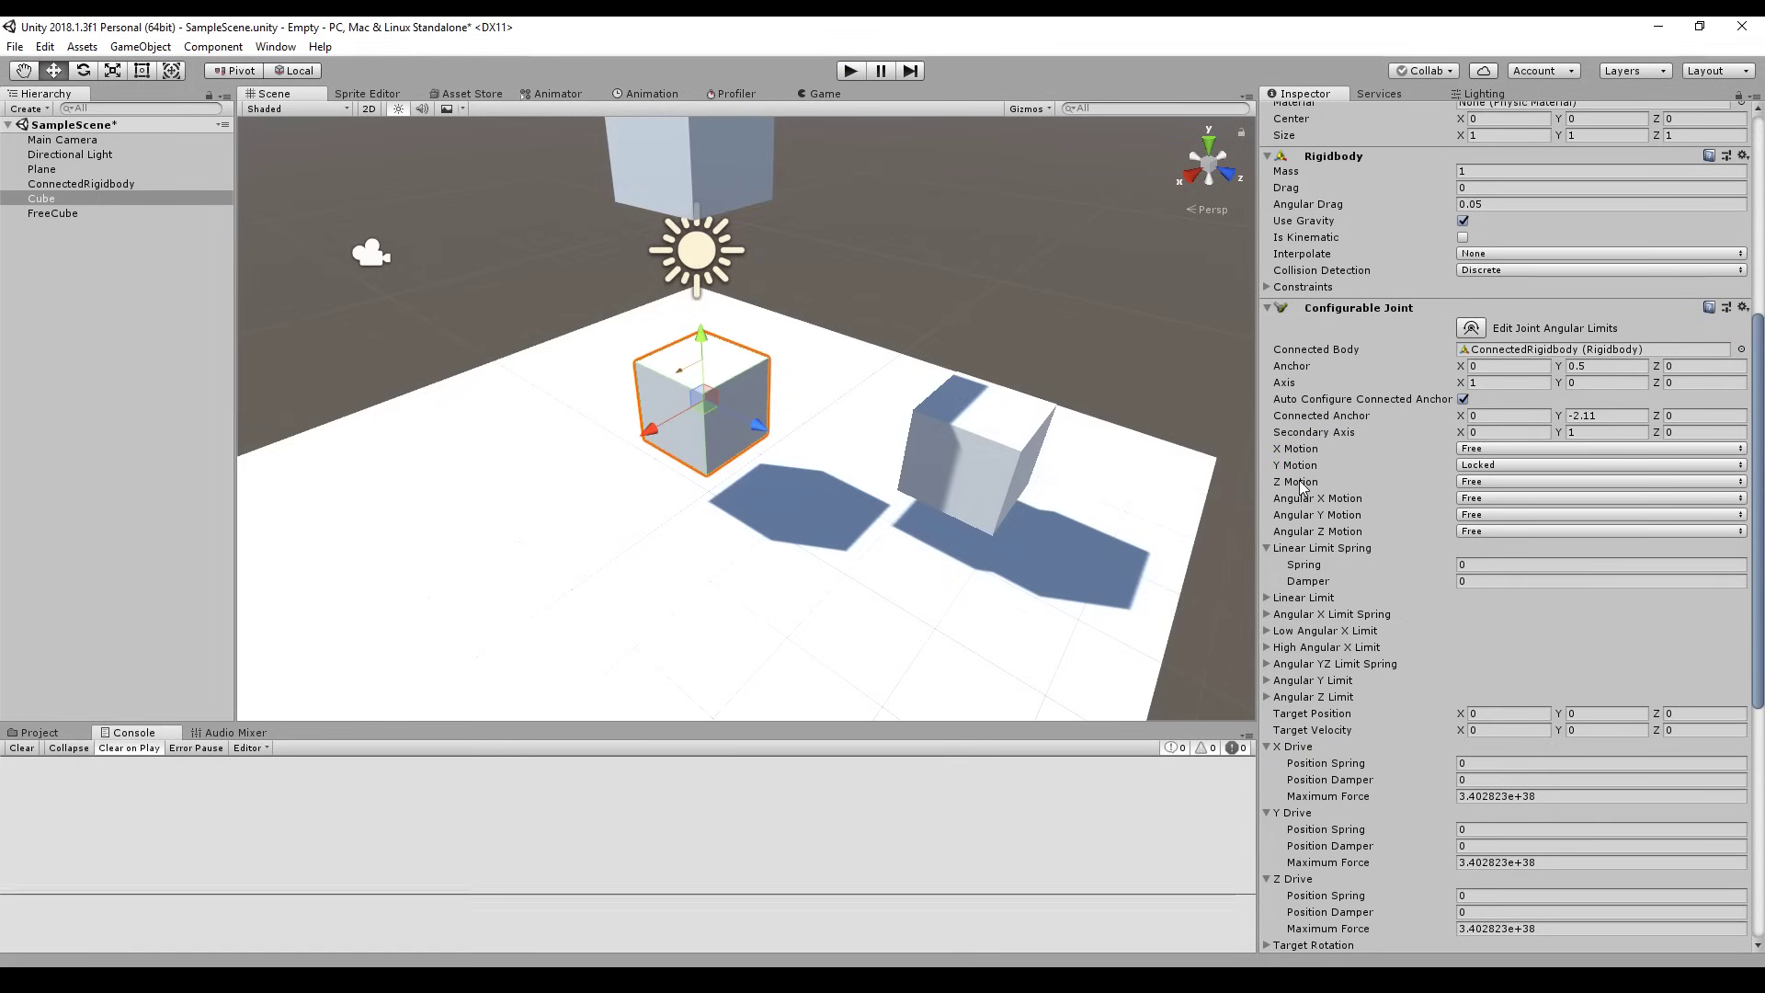
- Examine the Configurable Joint's Linear Limit, Angular X Limit Spring, and Low and High Angular X Limit settings, collapsing each section again
{"action": "scroll", "coordinate": [1296, 441], "scroll_direction": "down", "scroll_amount": 5}
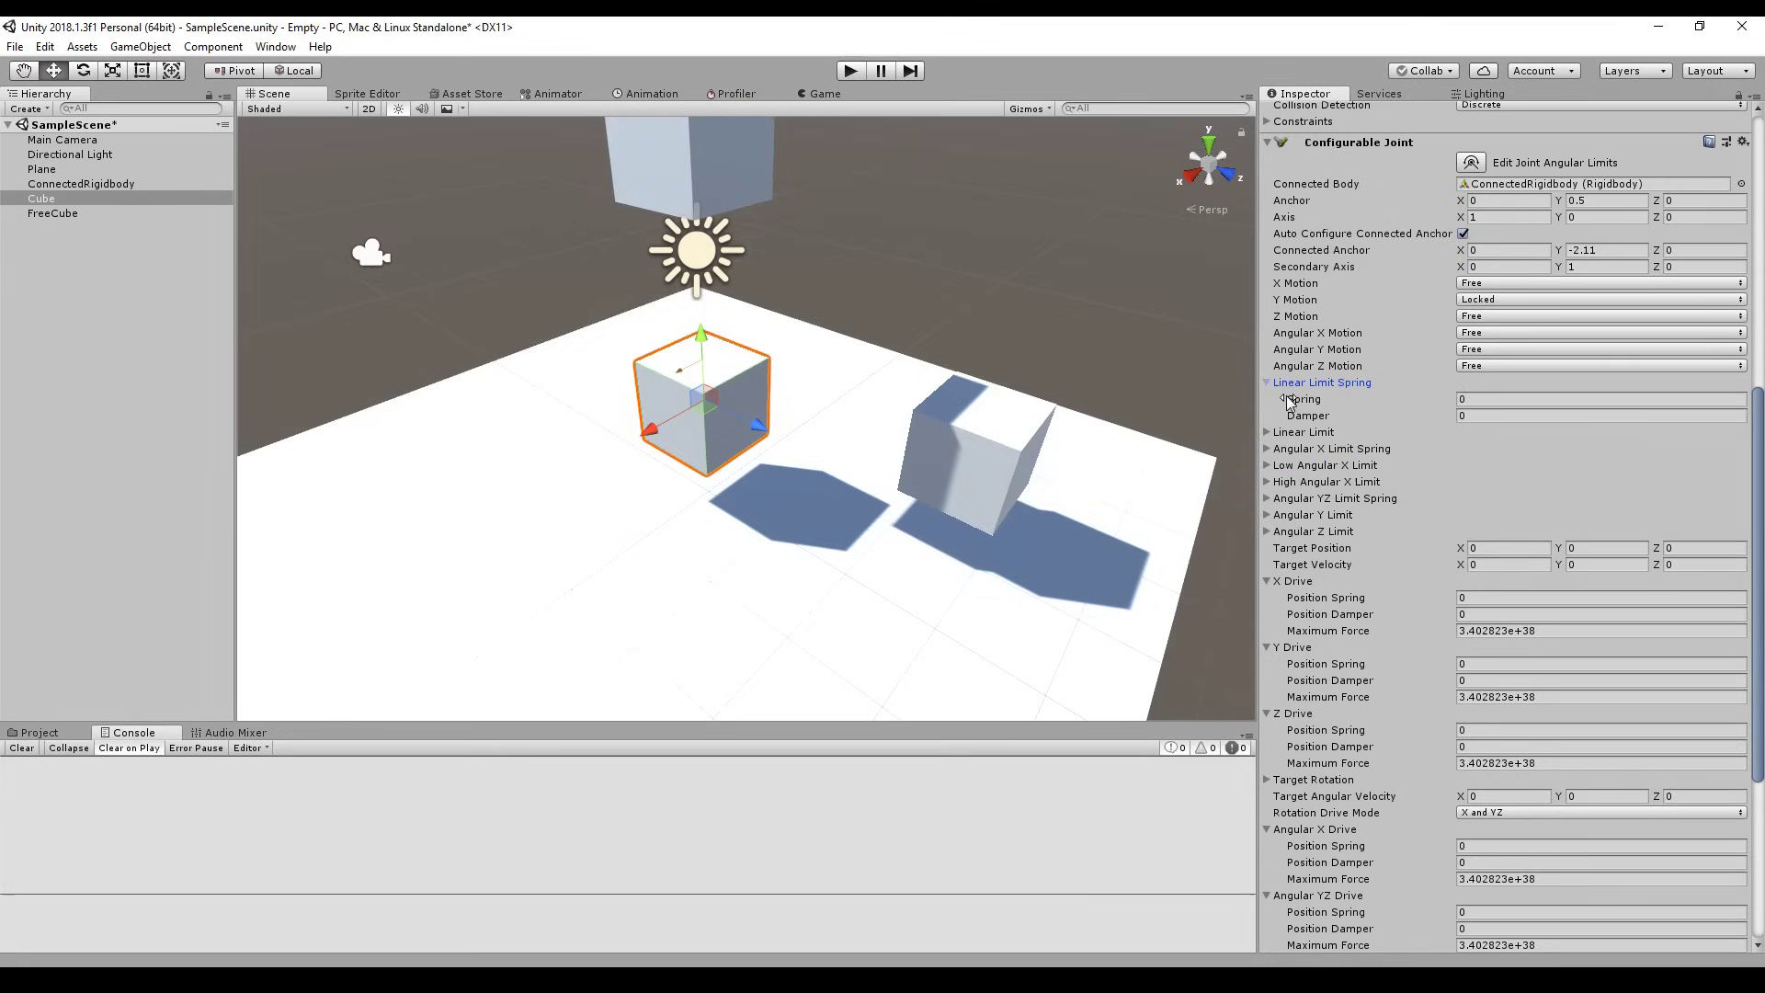
{"action": "left_click", "coordinate": [1270, 437]}
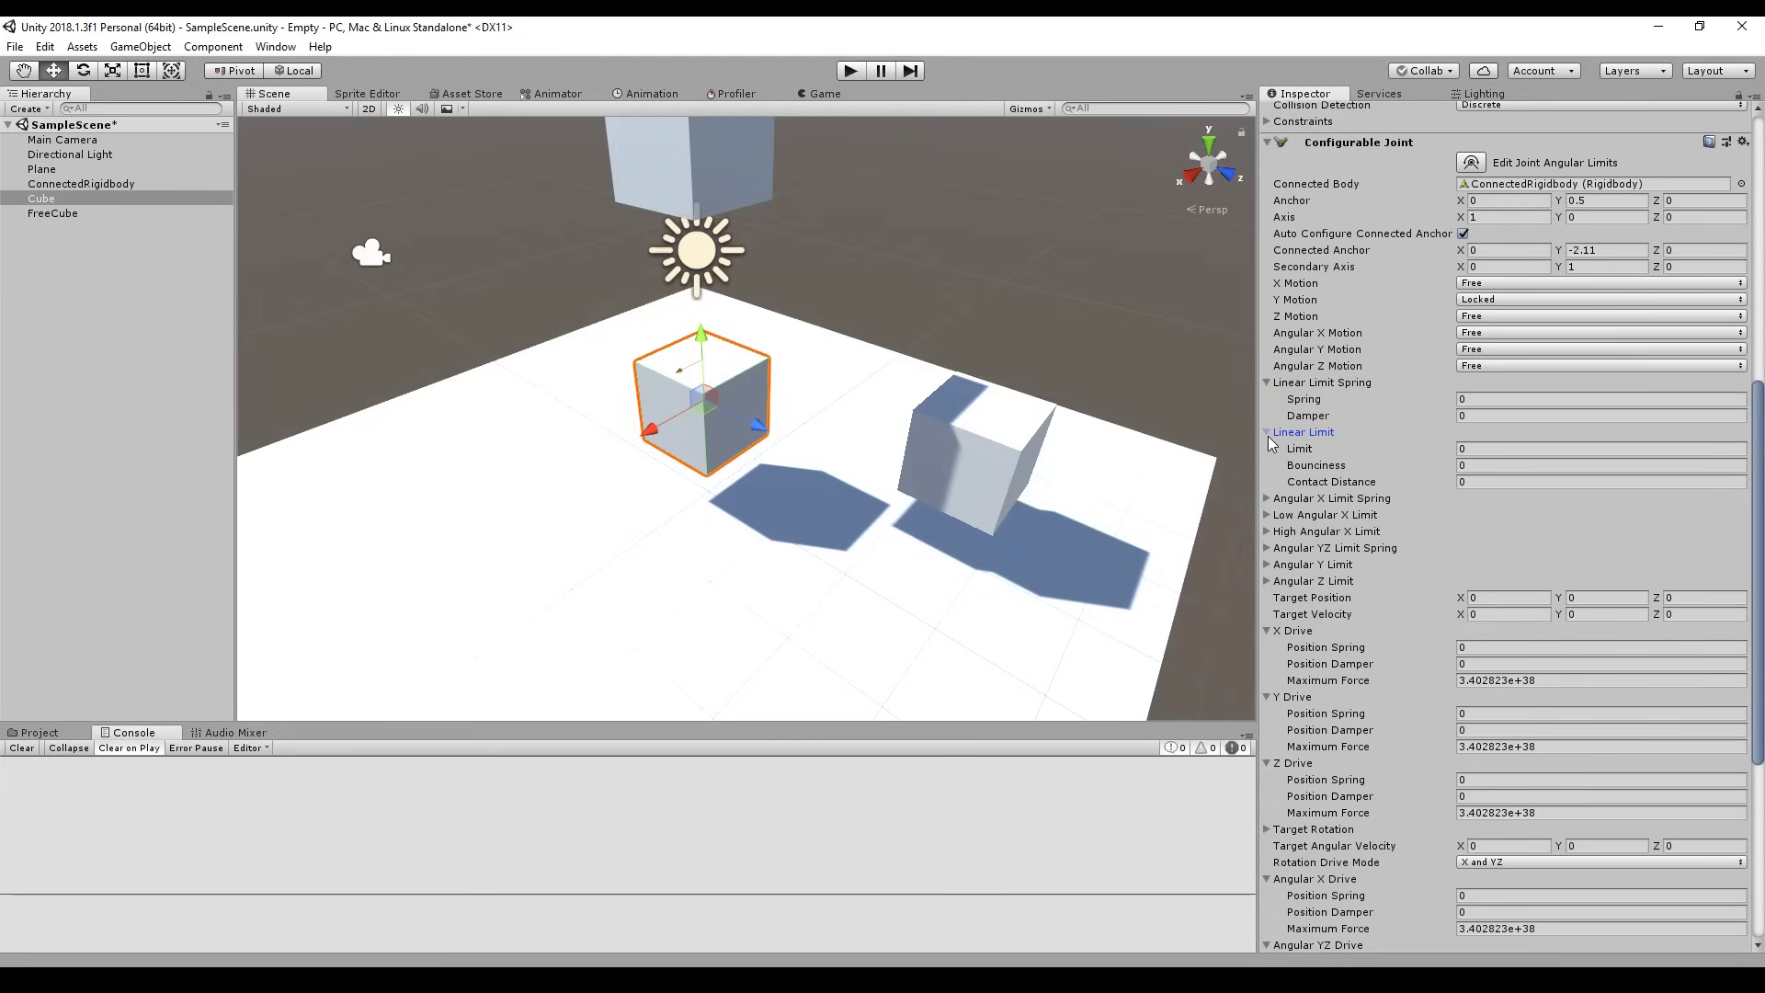
{"action": "left_click", "coordinate": [1268, 382]}
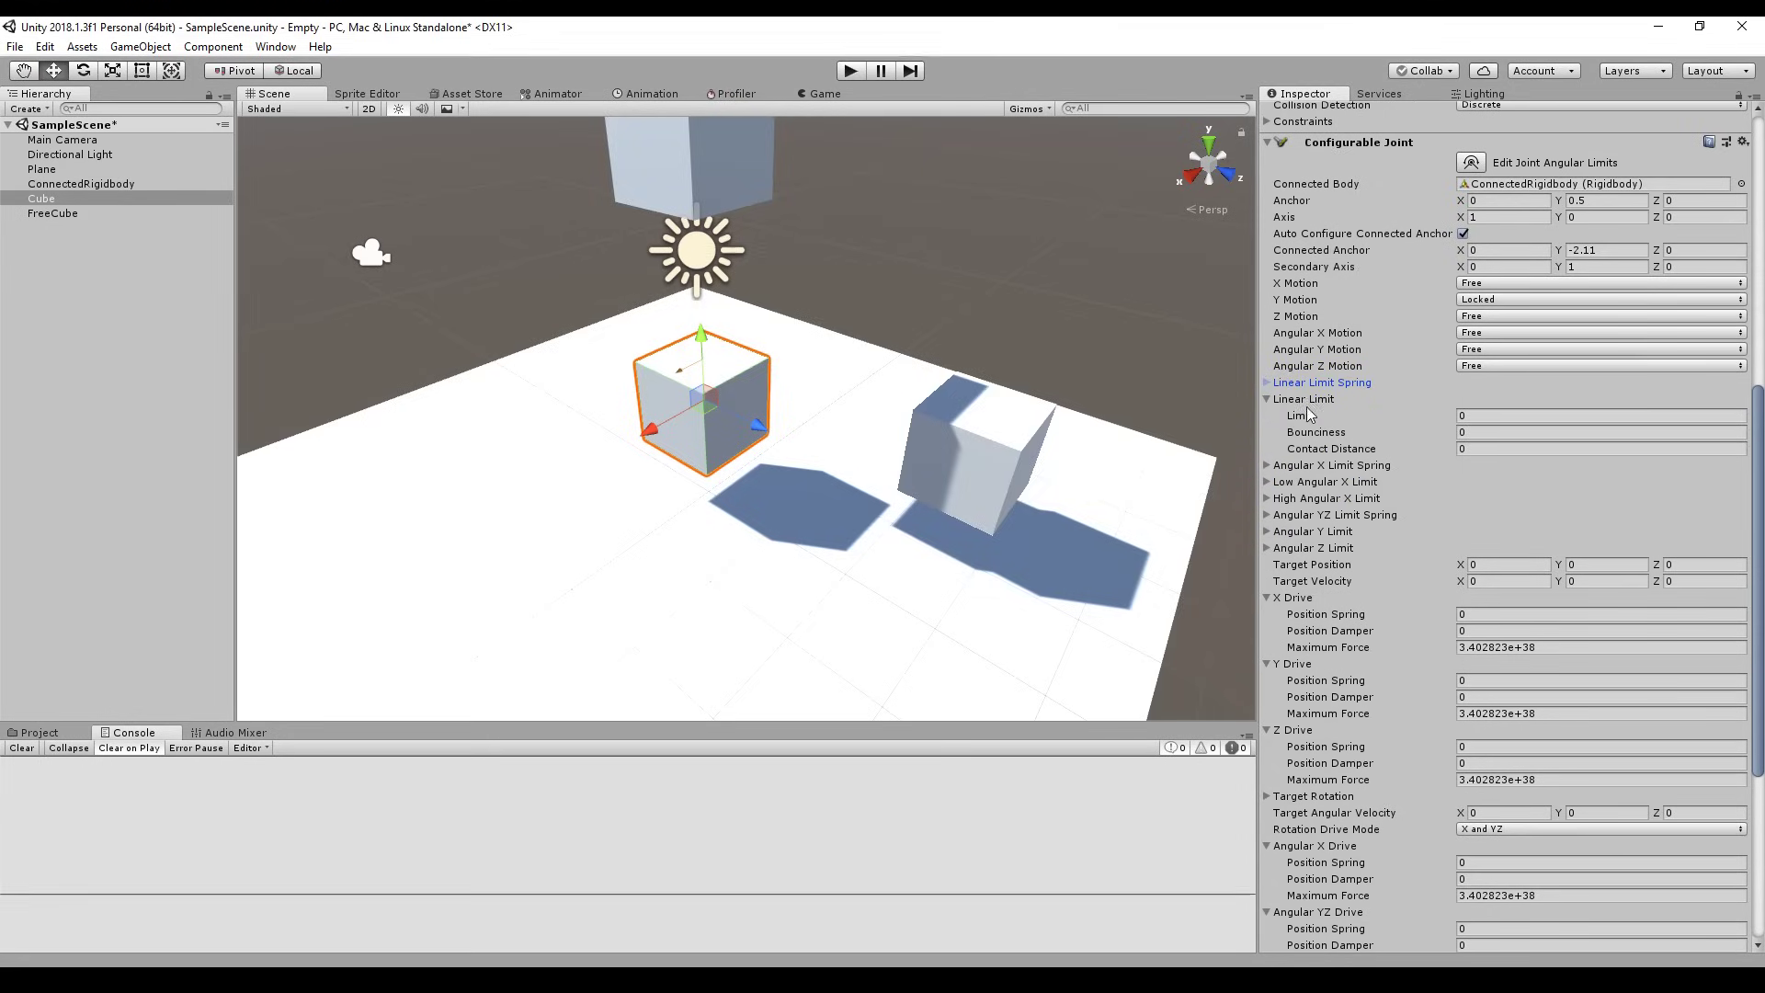
{"action": "left_click", "coordinate": [1270, 401]}
{"action": "left_click", "coordinate": [1267, 418]}
{"action": "left_click", "coordinate": [1268, 419]}
{"action": "left_click", "coordinate": [1300, 433]}
{"action": "left_click", "coordinate": [1297, 433]}
{"action": "left_click", "coordinate": [1320, 450]}
{"action": "left_click", "coordinate": [1320, 453]}
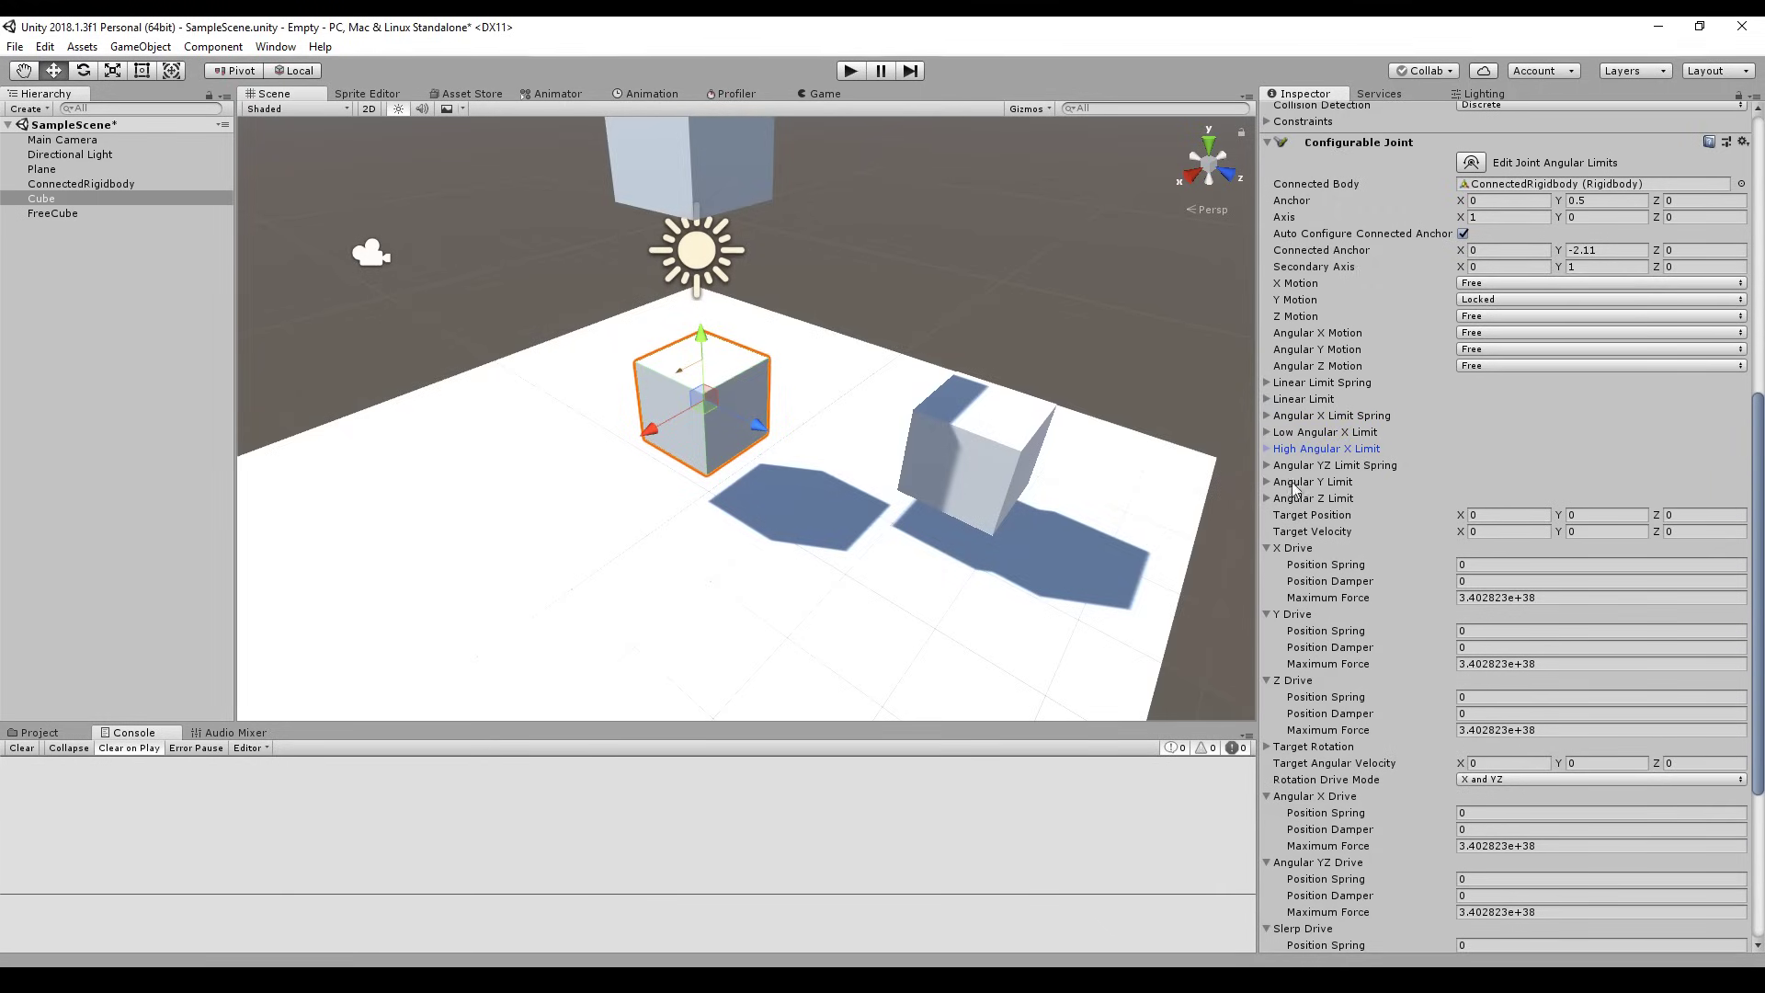
- Set the Position Spring of the Cube's X, Y and Z Drives to 100
{"action": "left_click", "coordinate": [1307, 485]}
{"action": "left_click", "coordinate": [1308, 486]}
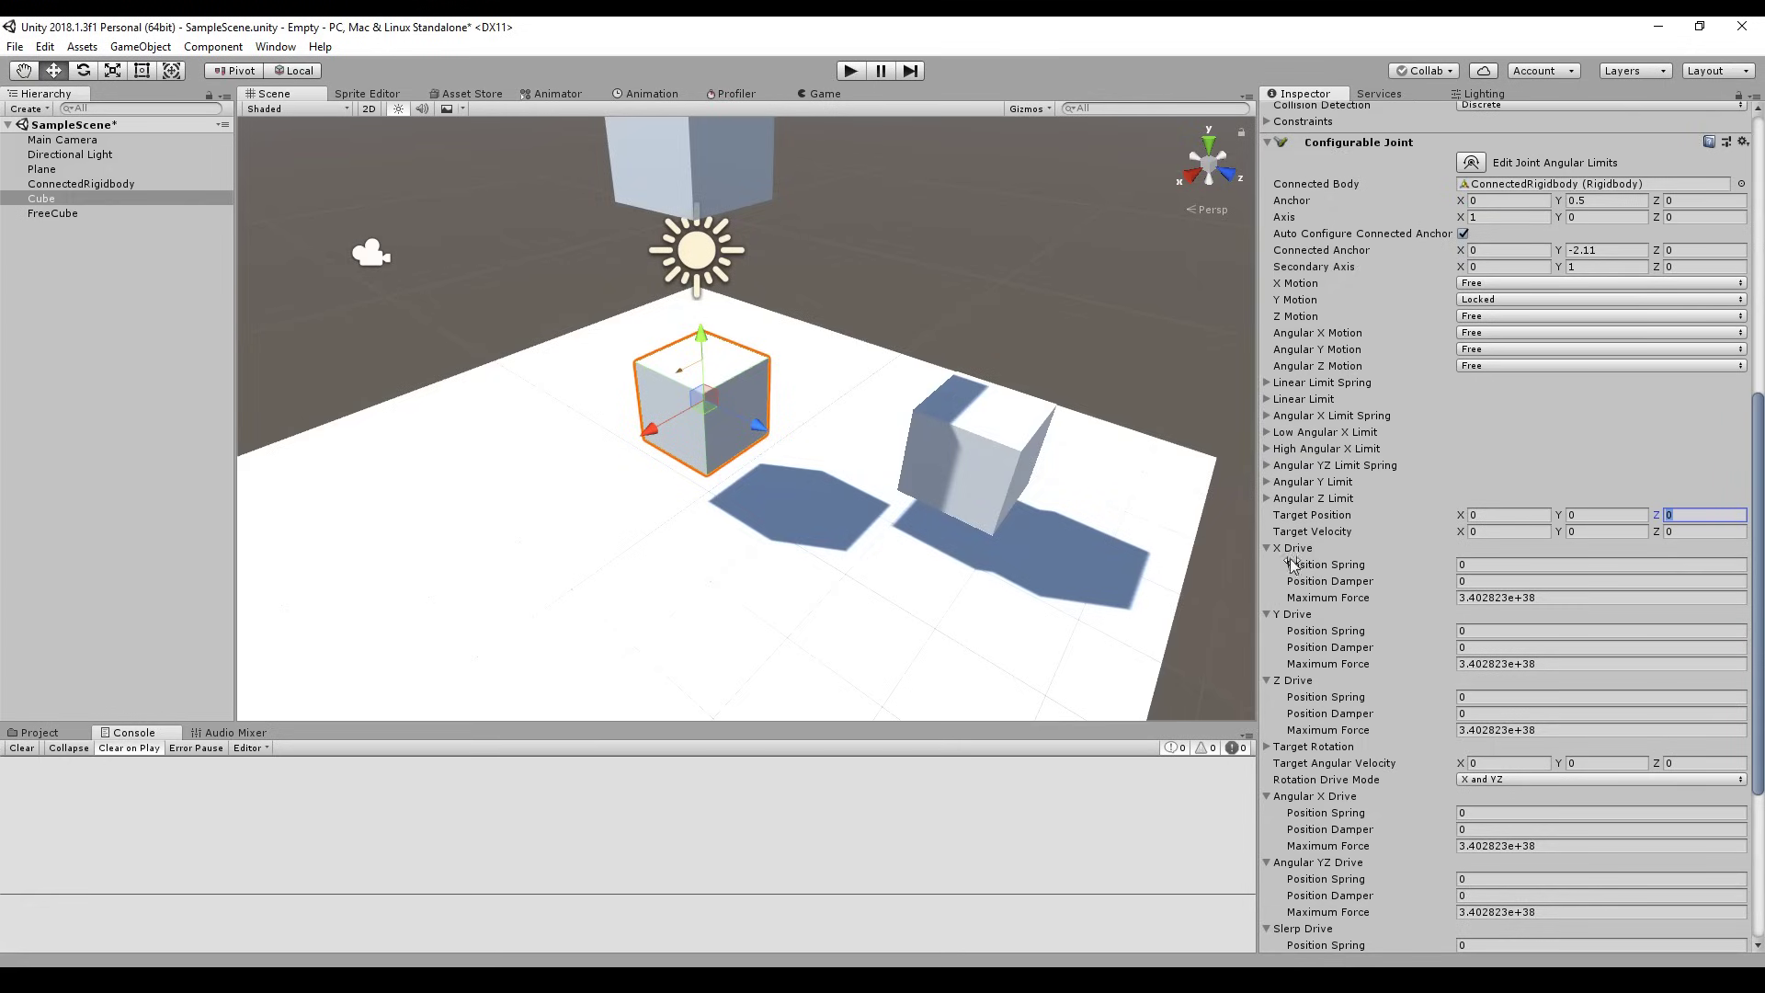
{"action": "left_click", "coordinate": [1385, 570]}
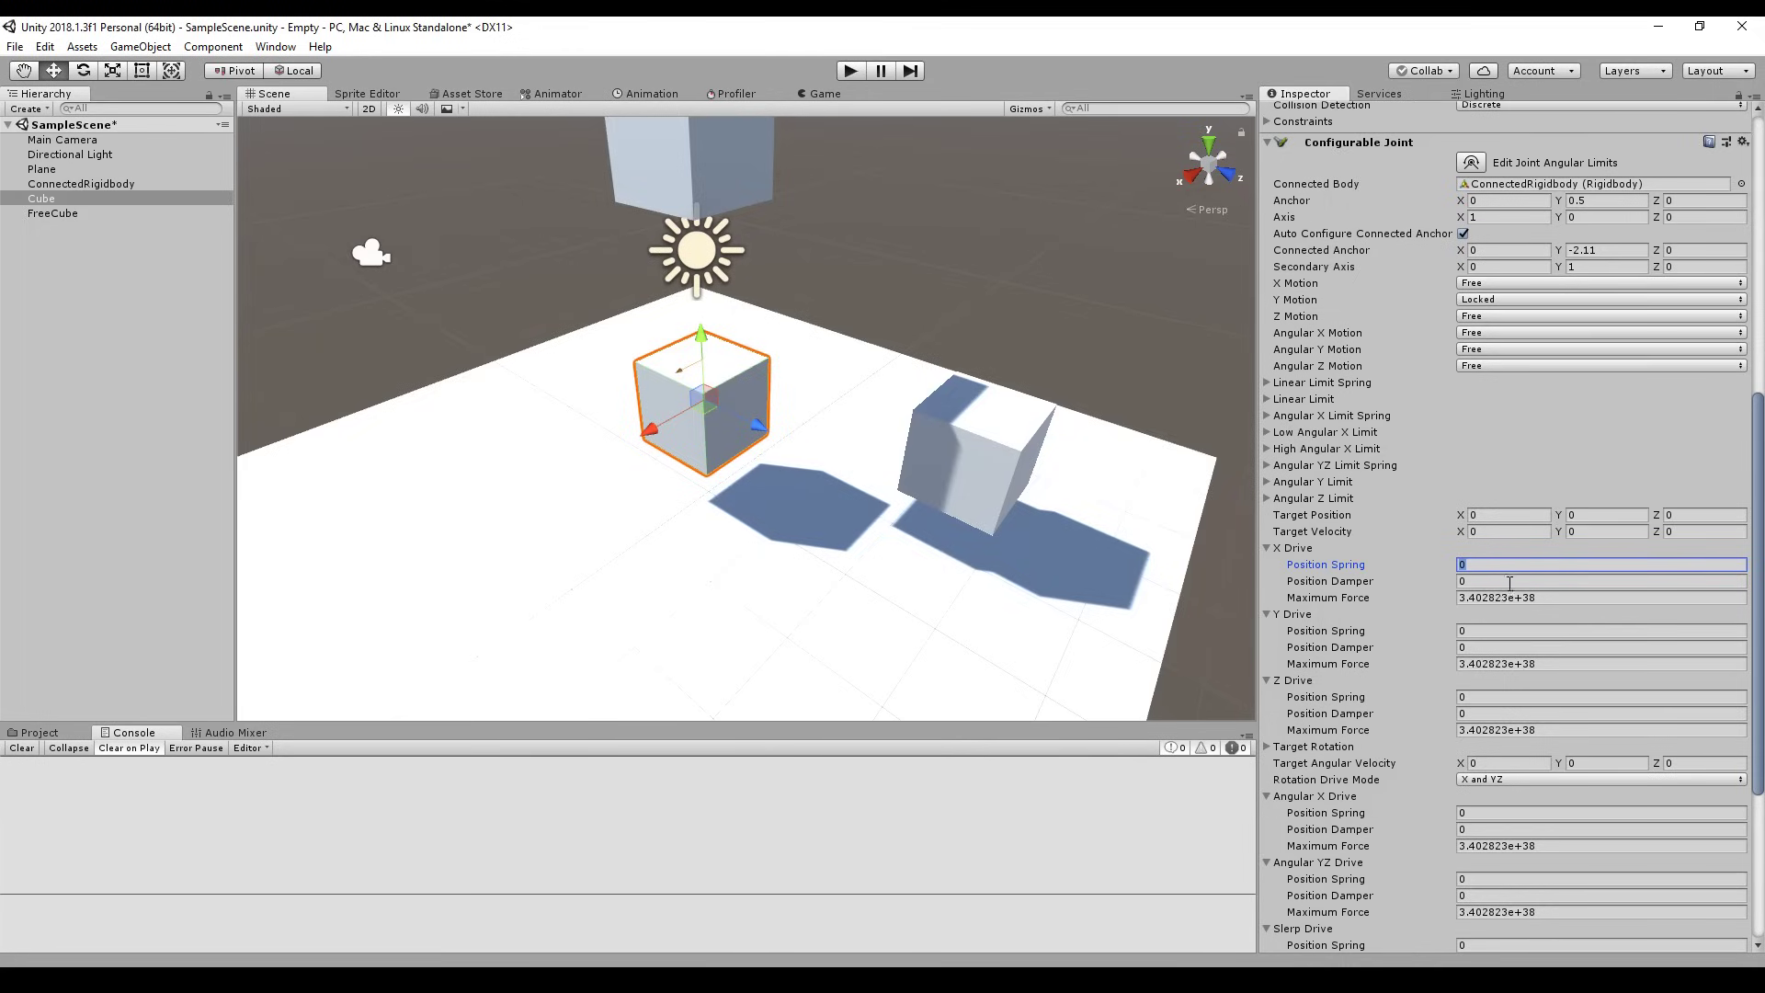
{"action": "left_click", "coordinate": [1495, 629]}
{"action": "type", "text": "100"}
{"action": "left_click", "coordinate": [1479, 701]}
{"action": "type", "text": "100"}
{"action": "left_click", "coordinate": [1497, 564]}
{"action": "type", "text": "100"}
{"action": "key", "text": "Return"}
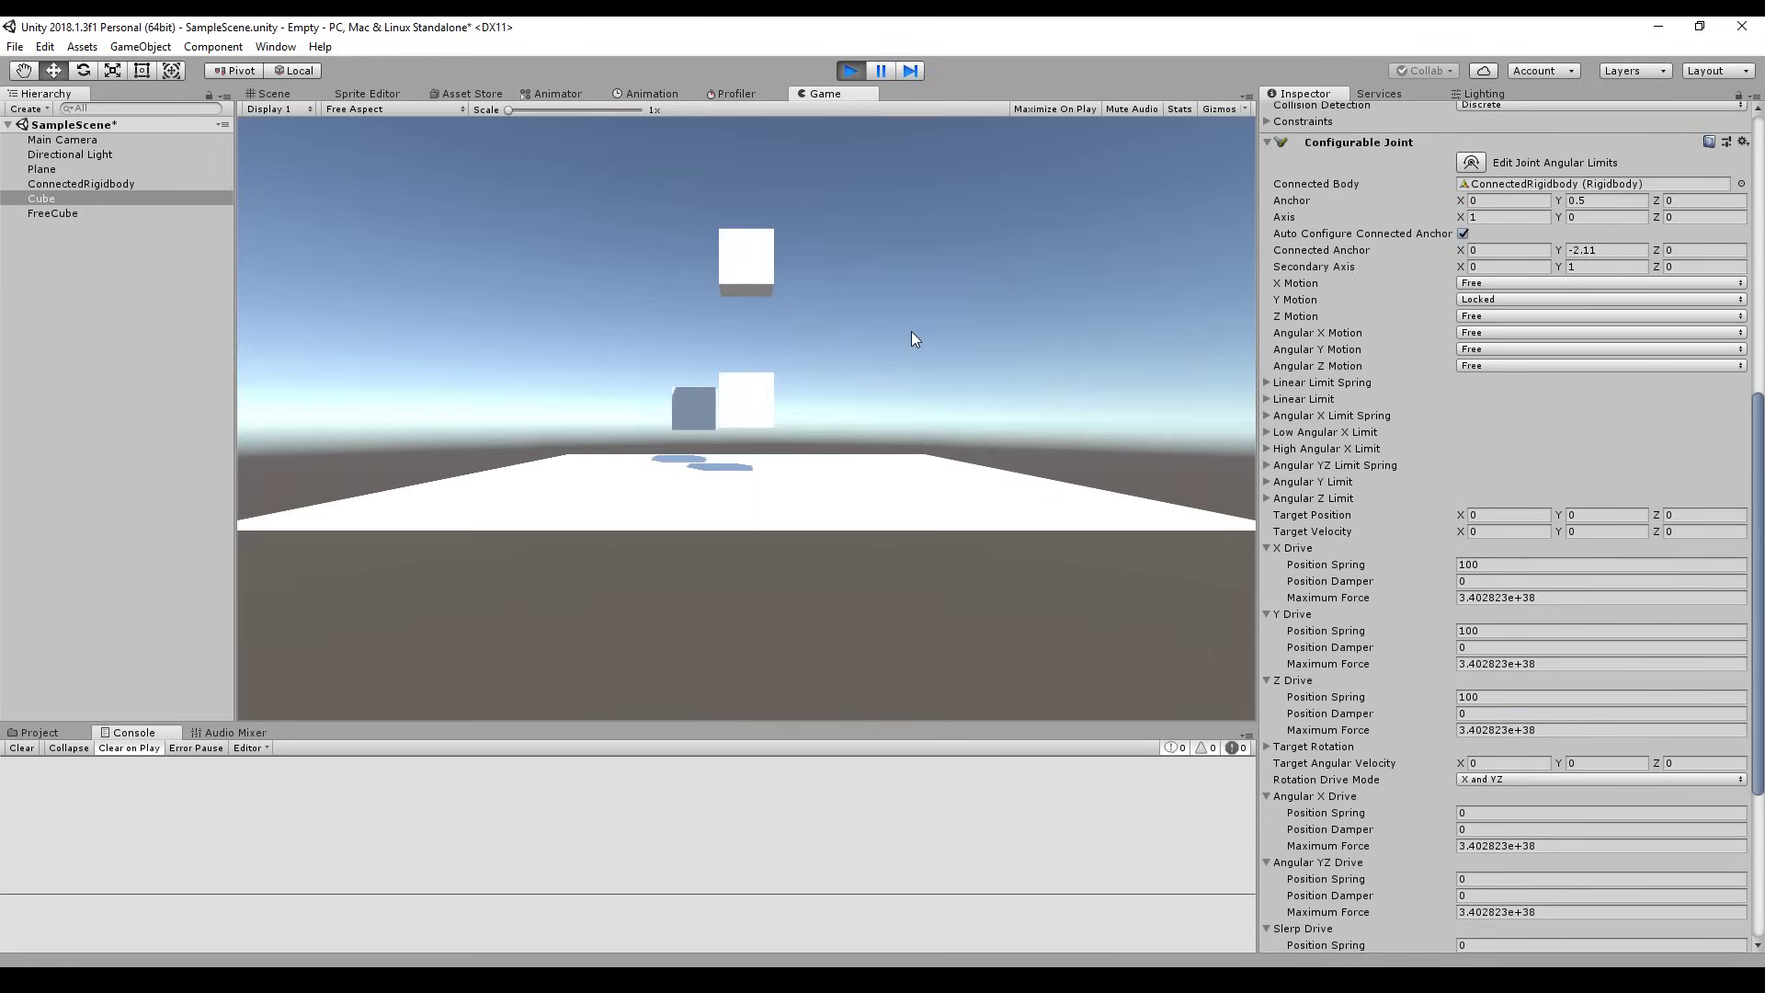
- Test the linear drives in play mode by displacing the Cube in the Scene view and watching how it moves
{"action": "left_click", "coordinate": [286, 93]}
{"action": "left_click_drag", "start_coordinate": [768, 433], "coordinate": [955, 494]}
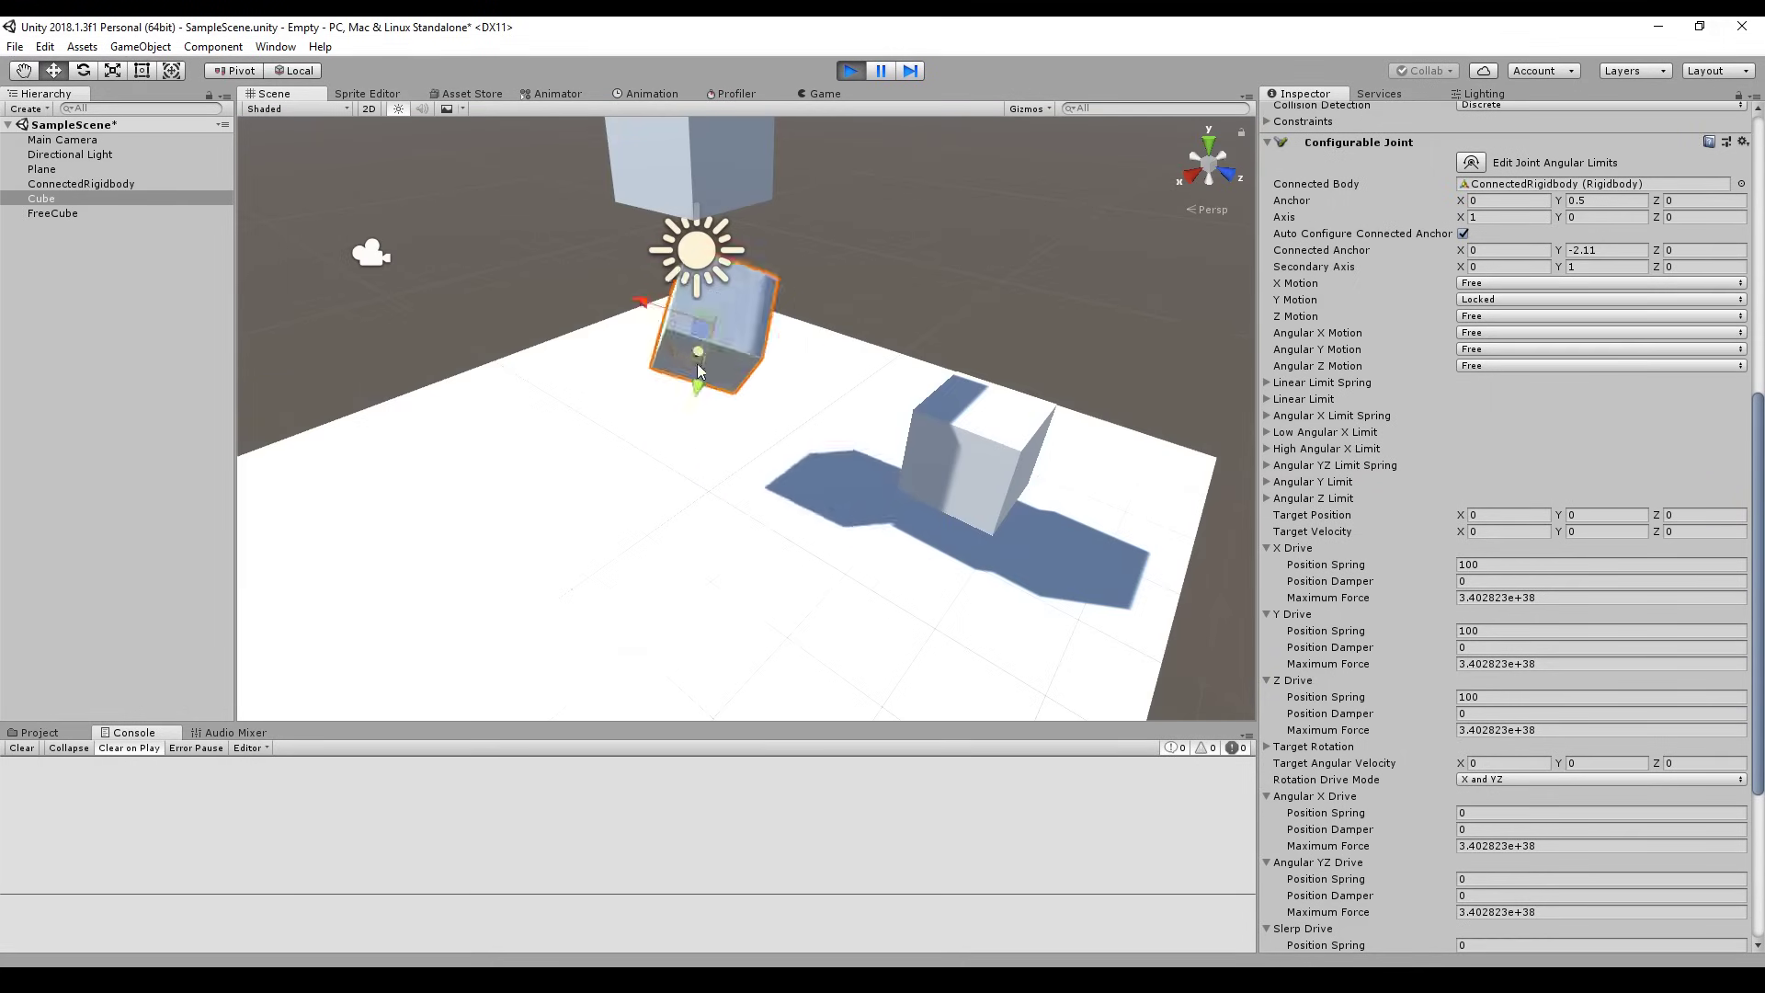
{"action": "left_click", "coordinate": [444, 393]}
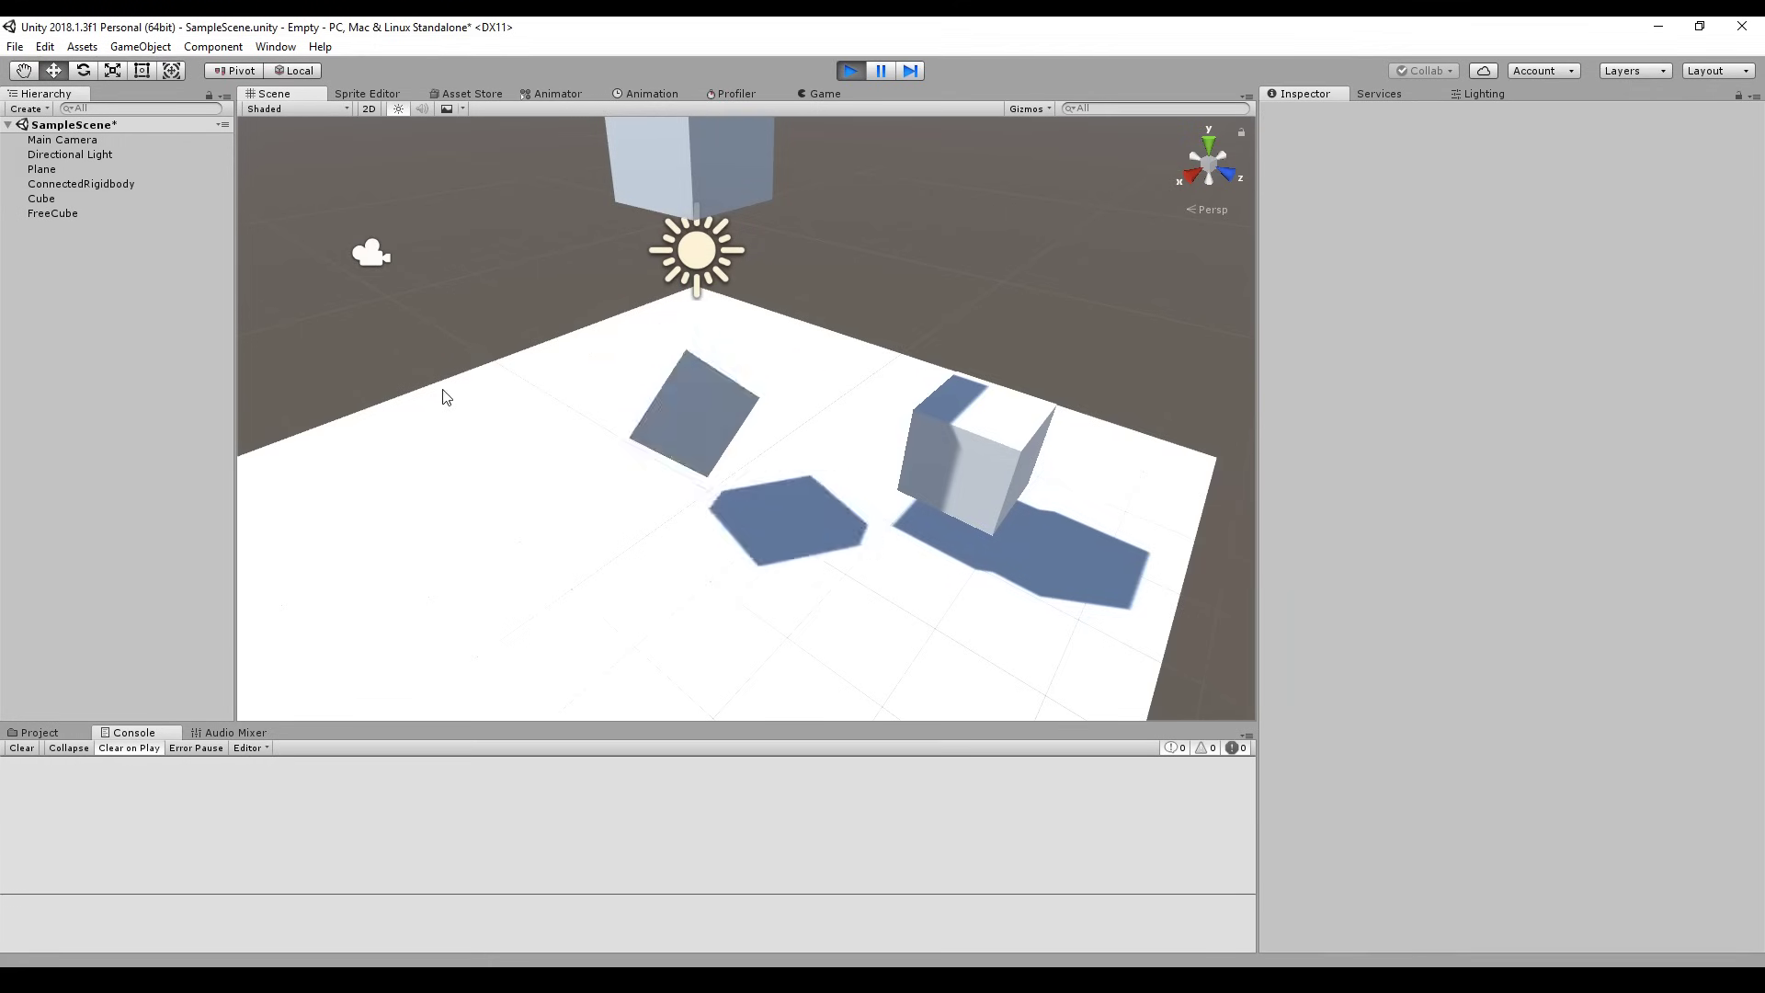
{"action": "left_click", "coordinate": [680, 394]}
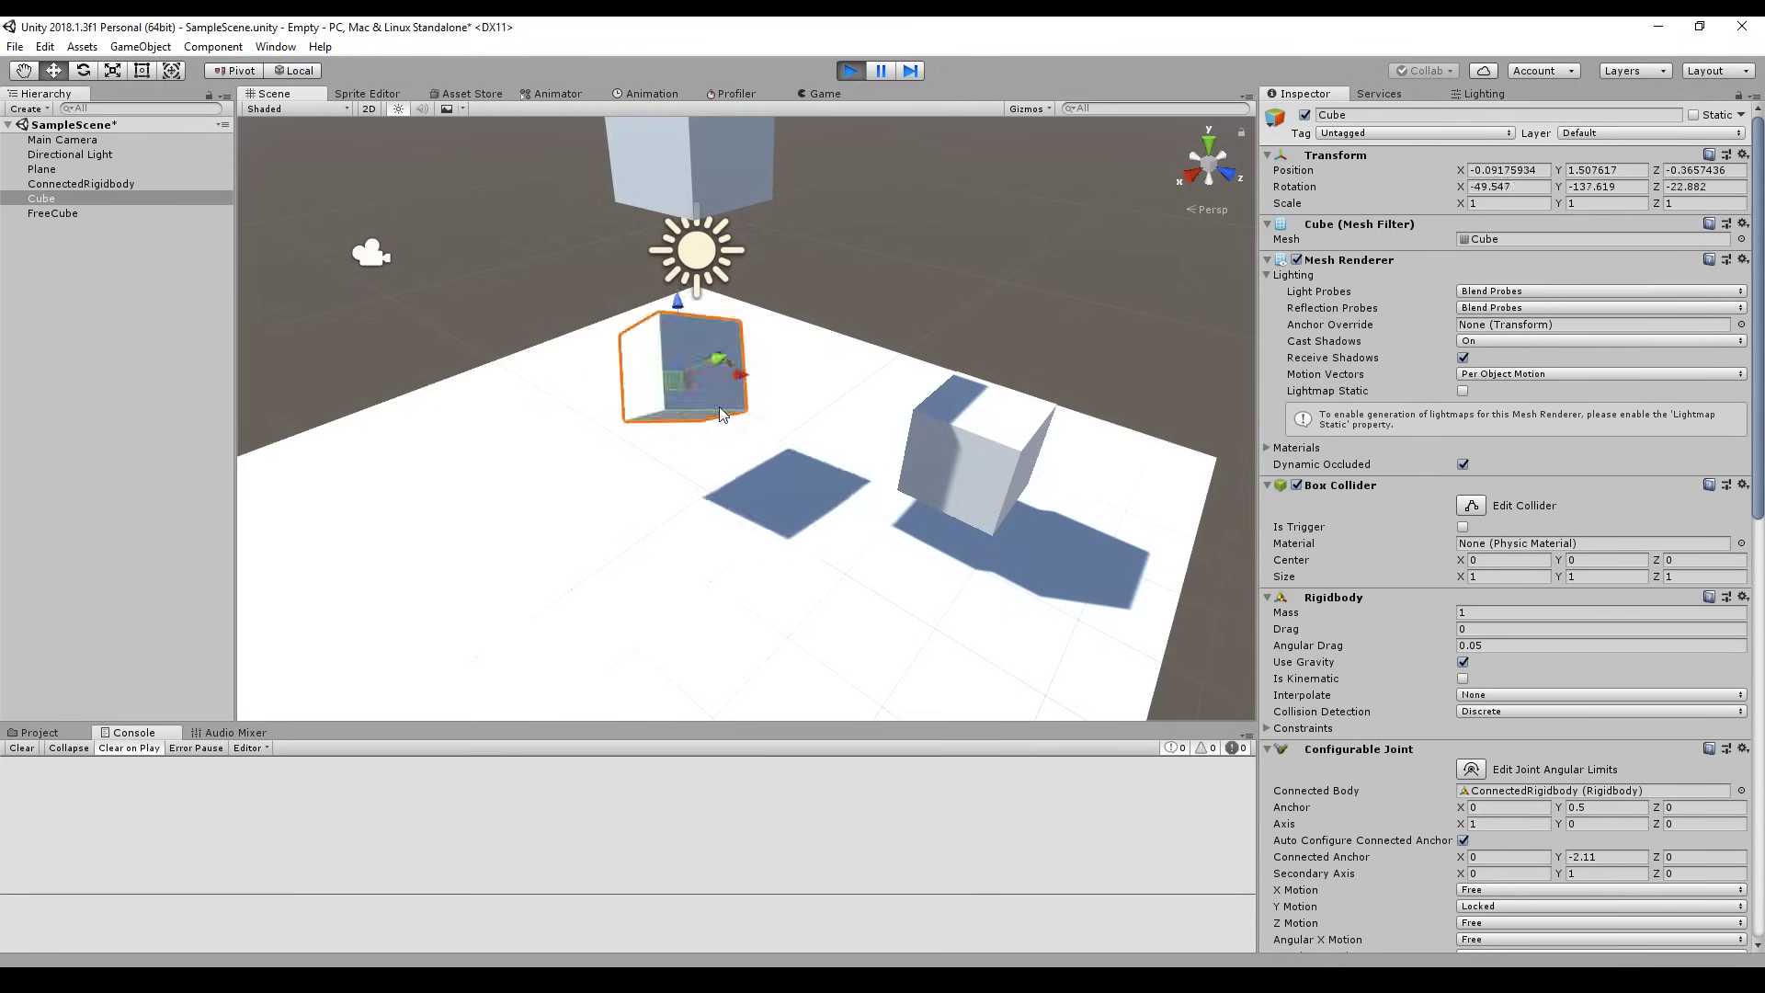
{"action": "left_click", "coordinate": [675, 387]}
{"action": "left_click", "coordinate": [731, 391]}
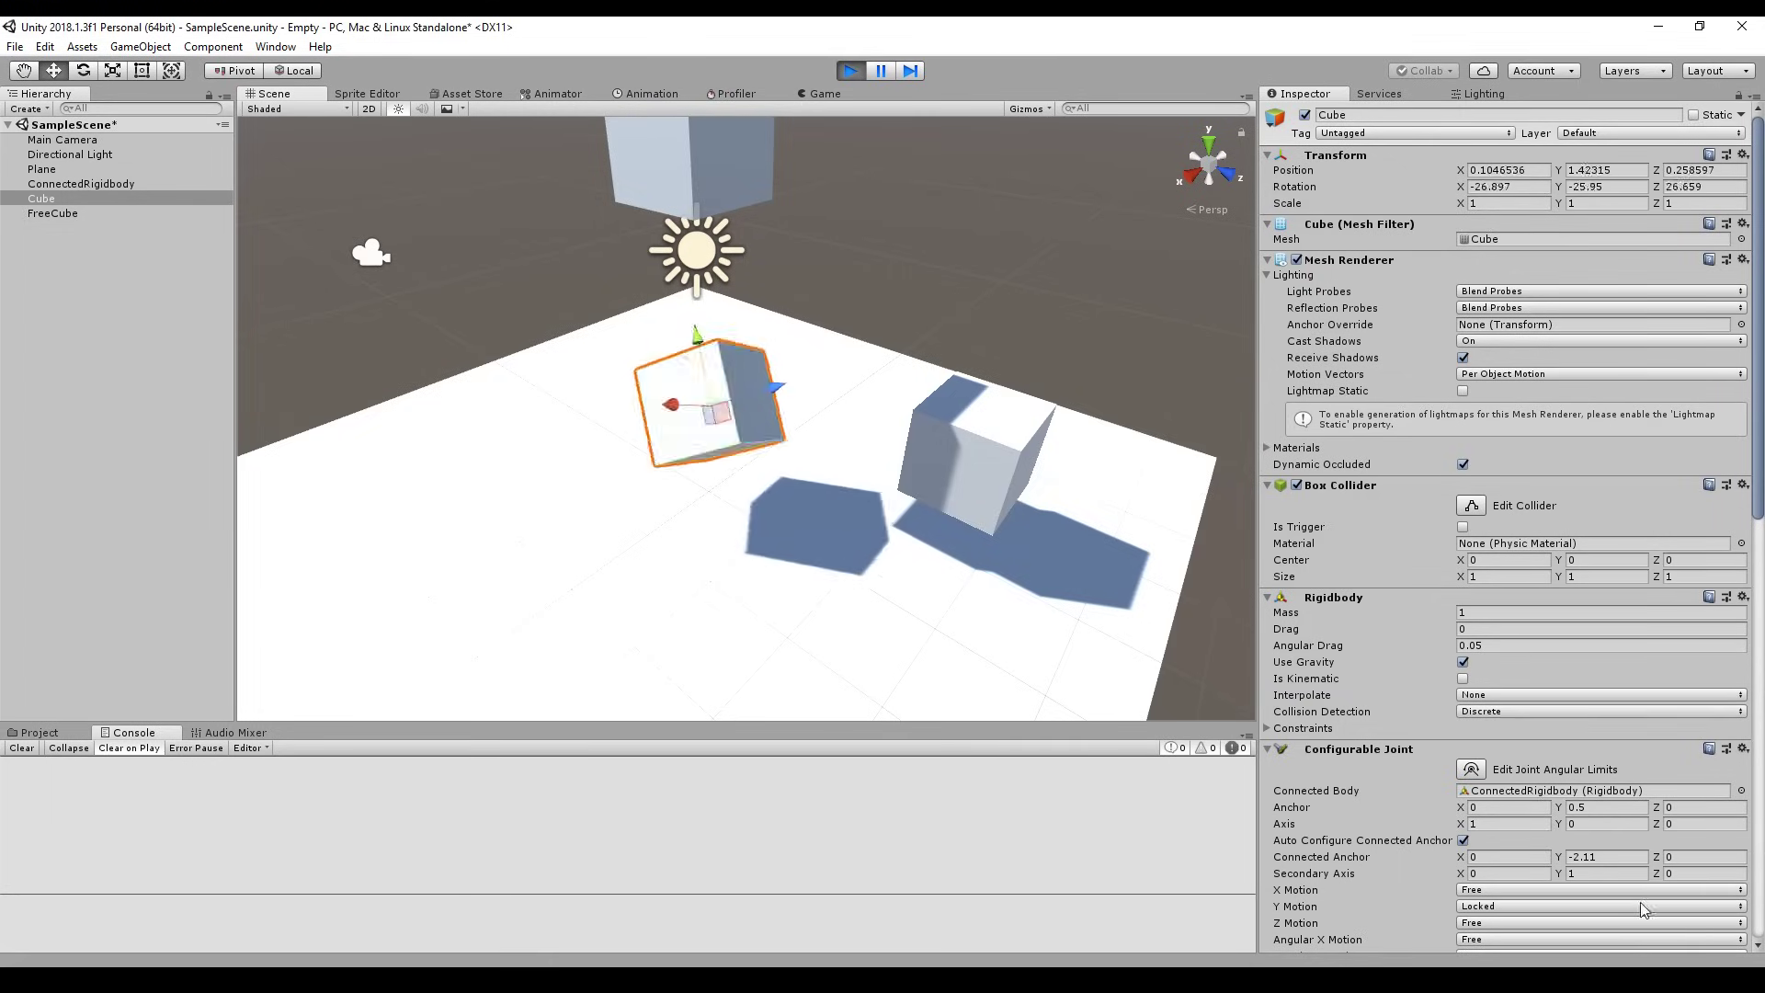
- Try the Cube's joint with Anchor Y set to 0 during play mode, then exit play mode
{"action": "left_click", "coordinate": [1607, 807]}
{"action": "type", "text": "0"}
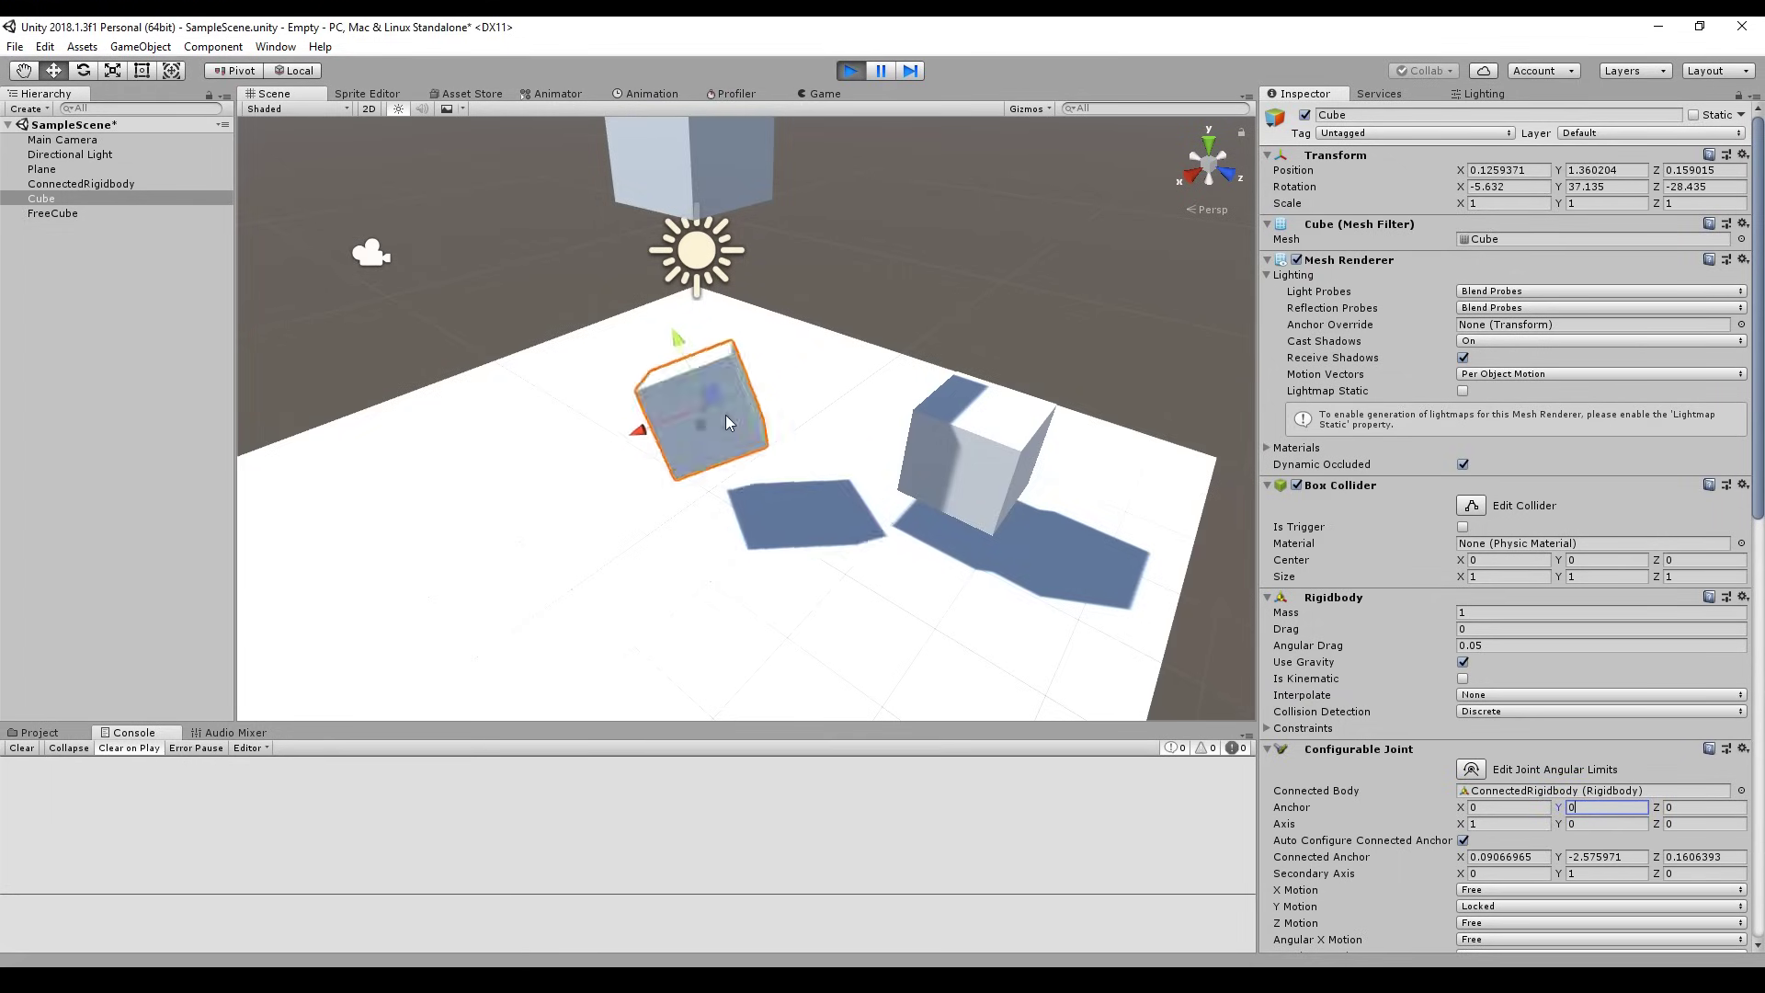
{"action": "left_click", "coordinate": [735, 376]}
{"action": "left_click", "coordinate": [686, 358]}
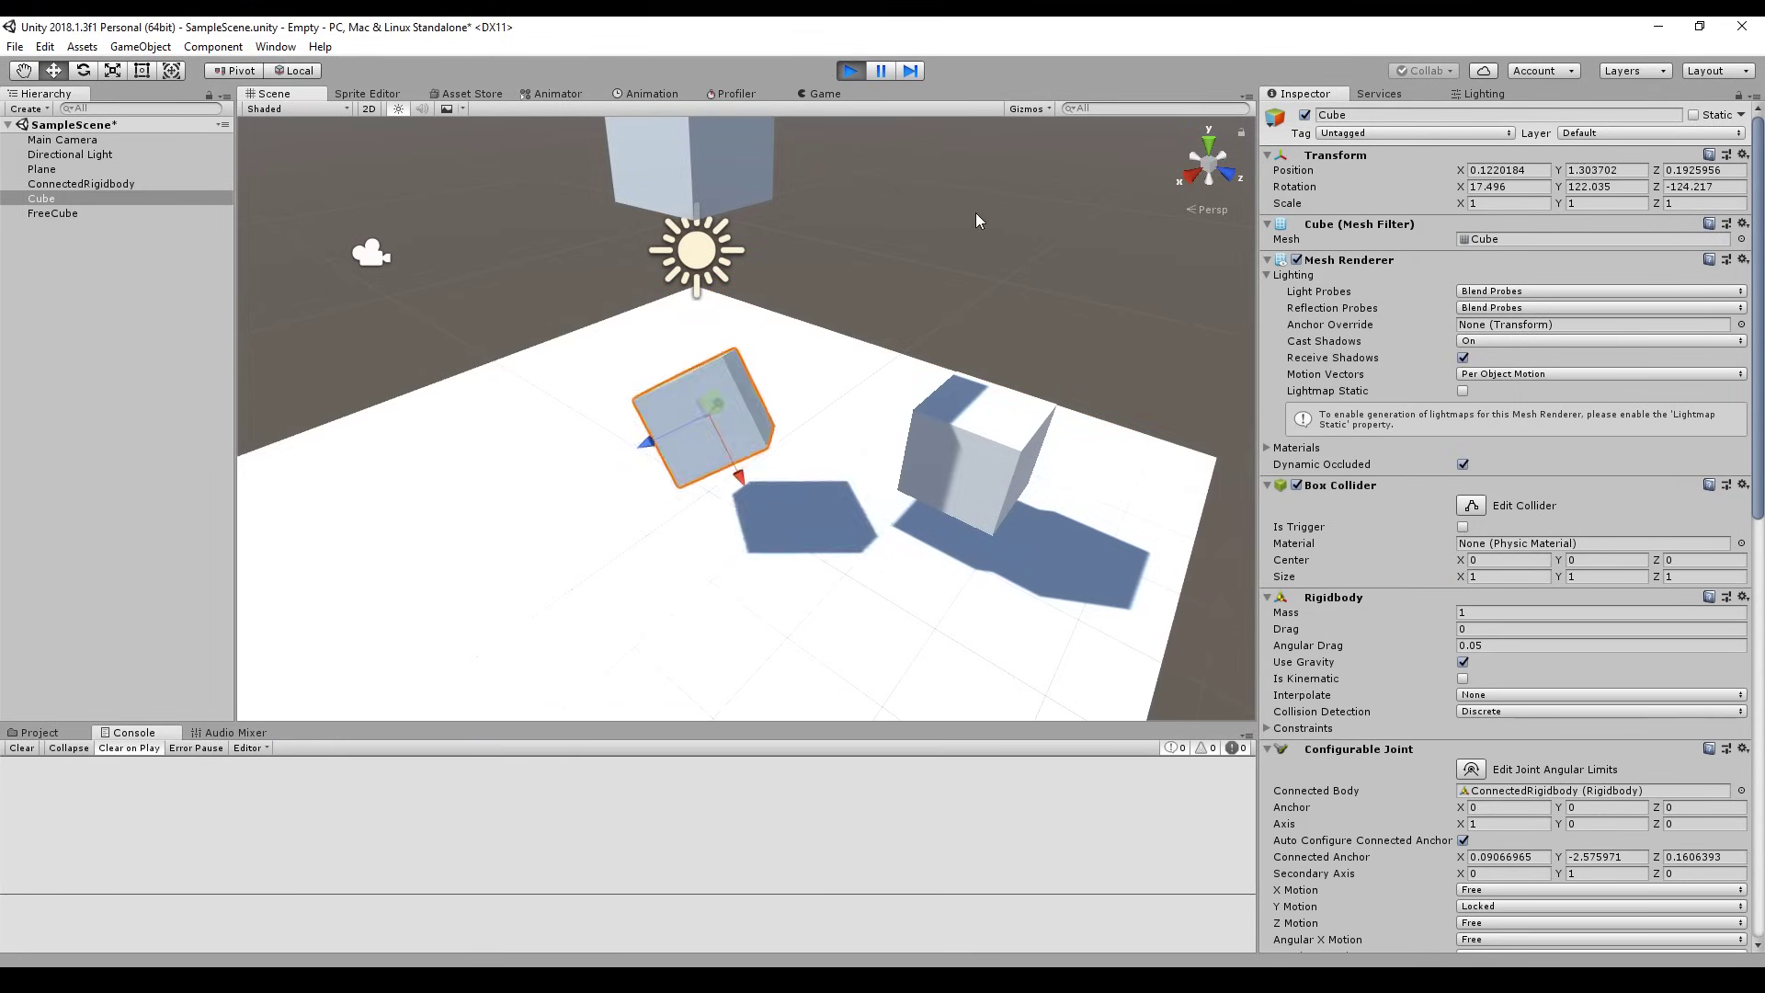
{"action": "key", "text": "ctrl+p"}
- Set the Cube's Angular X Drive and Angular YZ Drive Position Spring to 100, keeping the Slerp Drive's at 0
{"action": "scroll", "coordinate": [1475, 713], "scroll_direction": "down", "scroll_amount": 12}
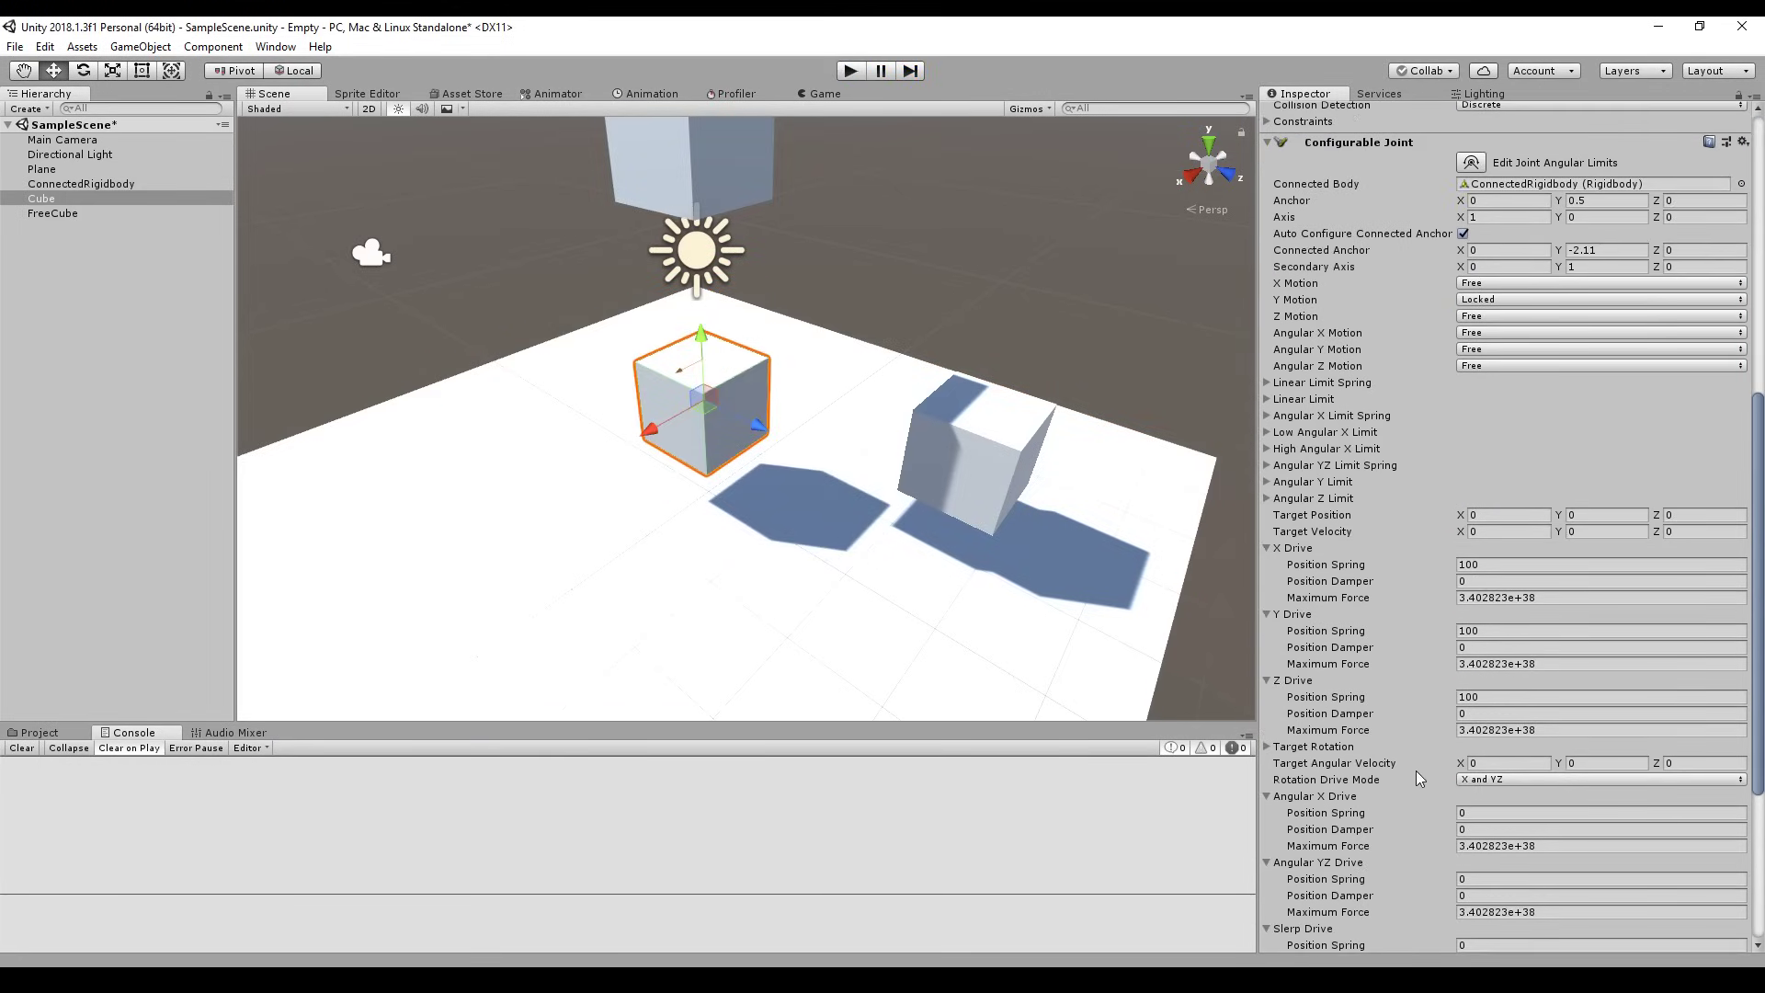
{"action": "scroll", "coordinate": [1420, 779], "scroll_direction": "down", "scroll_amount": 3}
{"action": "left_click", "coordinate": [1272, 639]}
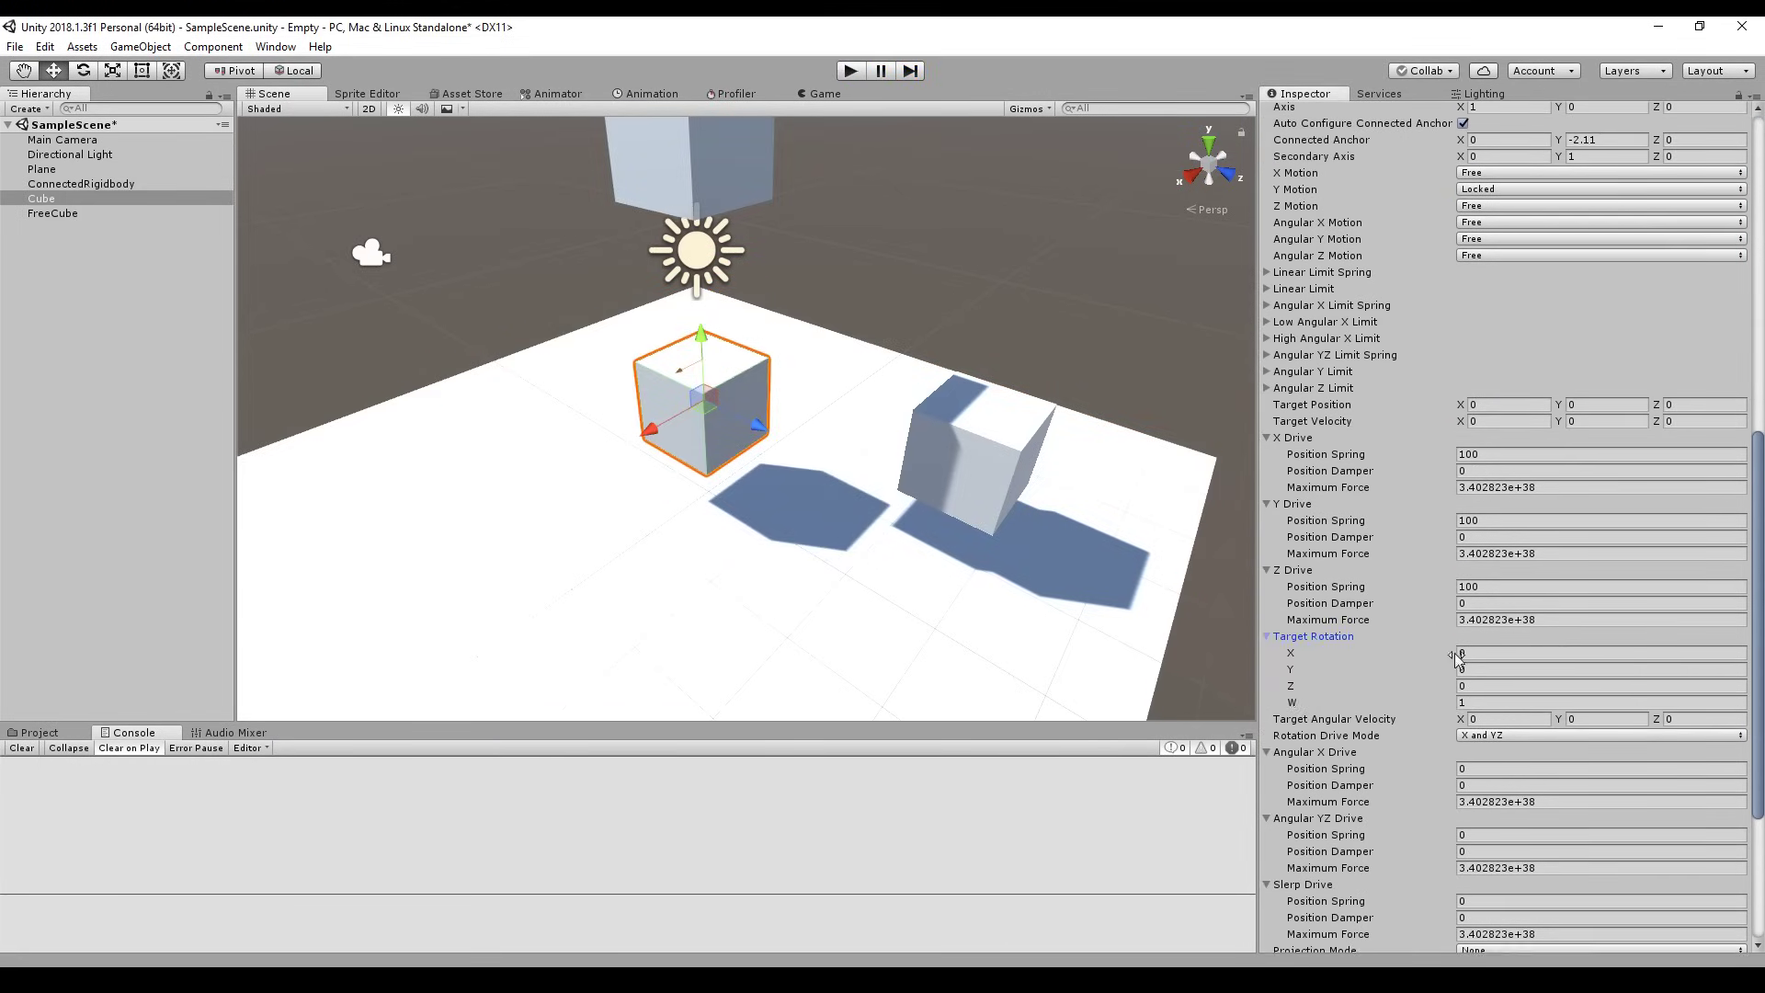
{"action": "left_click", "coordinate": [1269, 639]}
{"action": "scroll", "coordinate": [1336, 651], "scroll_direction": "down", "scroll_amount": 3}
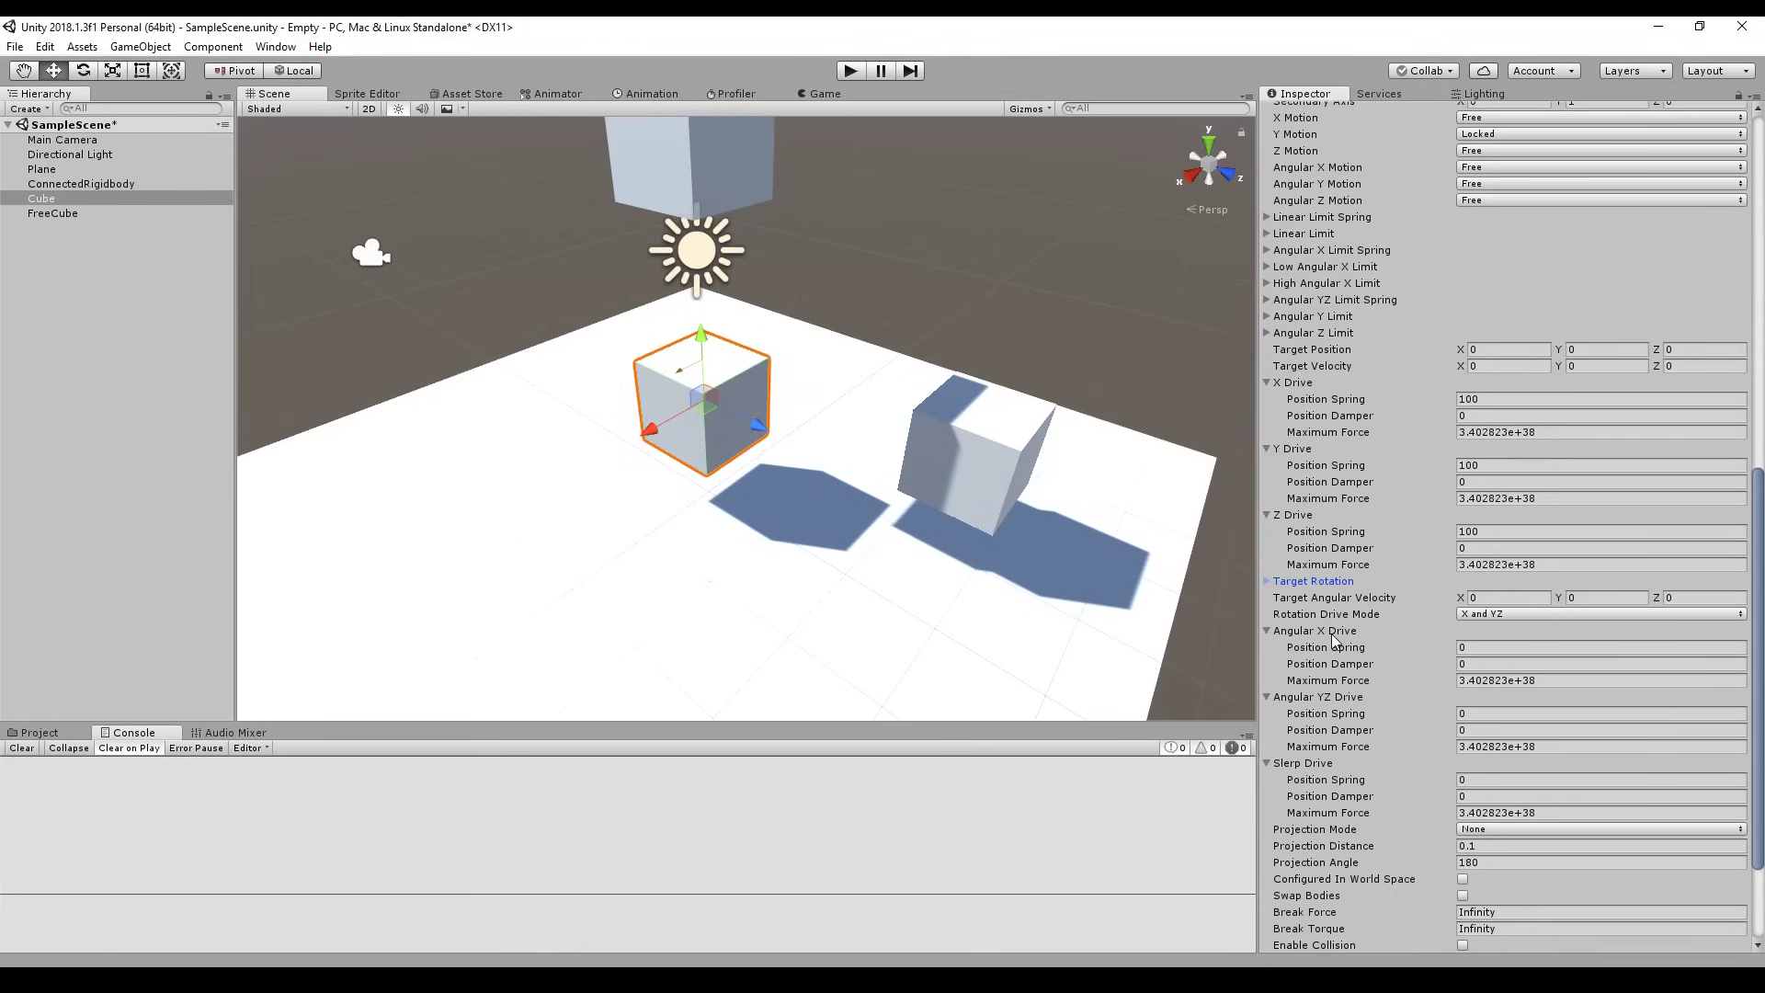
{"action": "left_click", "coordinate": [1497, 649]}
{"action": "type", "text": "100"}
{"action": "left_click", "coordinate": [1406, 716]}
{"action": "left_click", "coordinate": [1277, 782]}
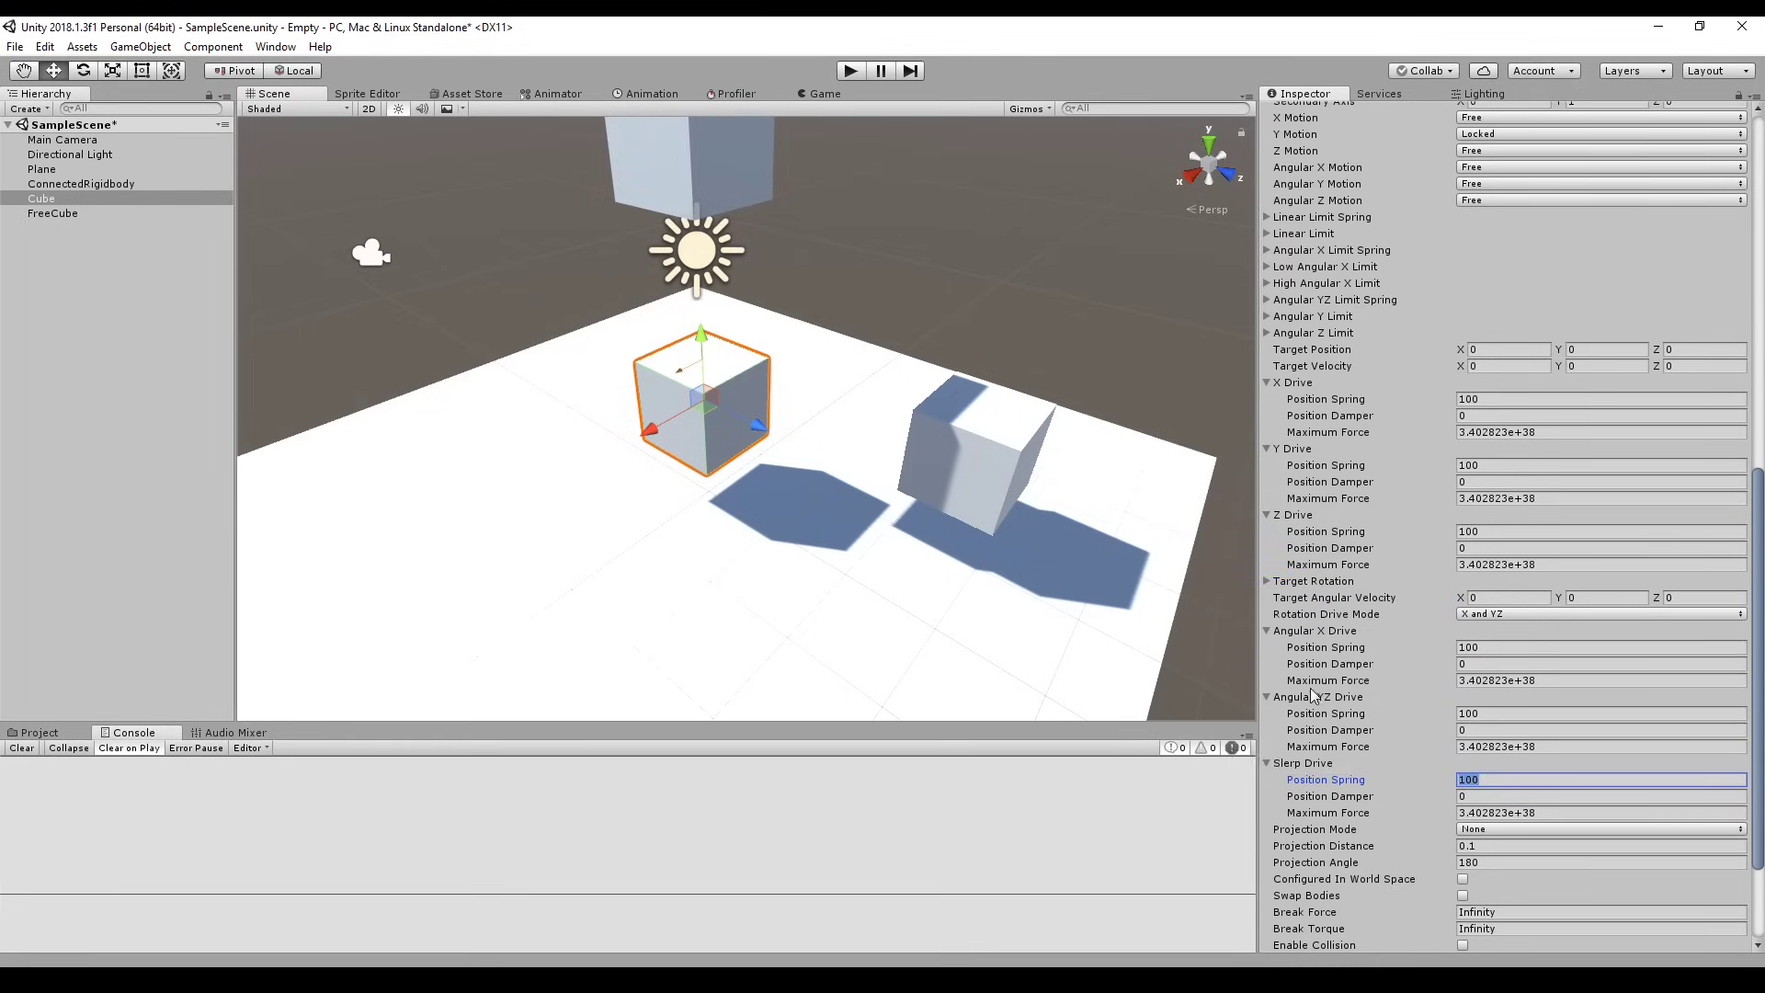
{"action": "key", "text": "BackSpace"}
- Test the angular drives in play mode by displacing the Cube in the Scene view and watching its motion
{"action": "left_click", "coordinate": [844, 73]}
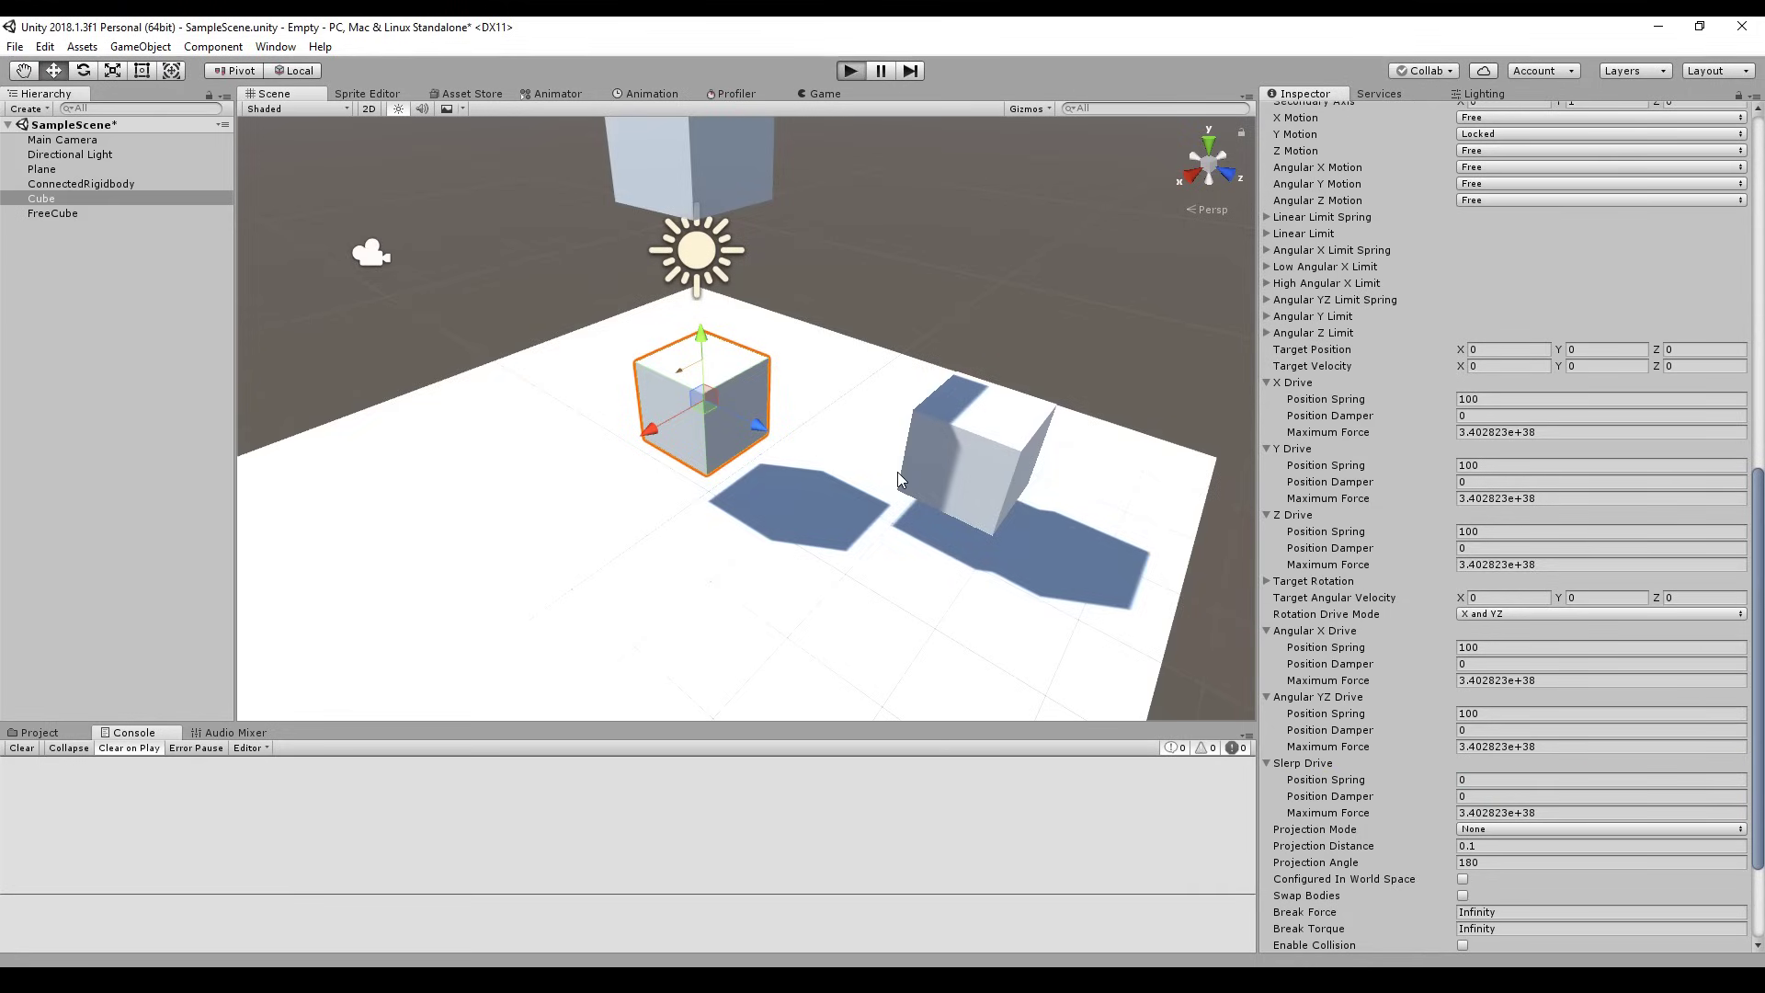
{"action": "key", "text": "ctrl+p"}
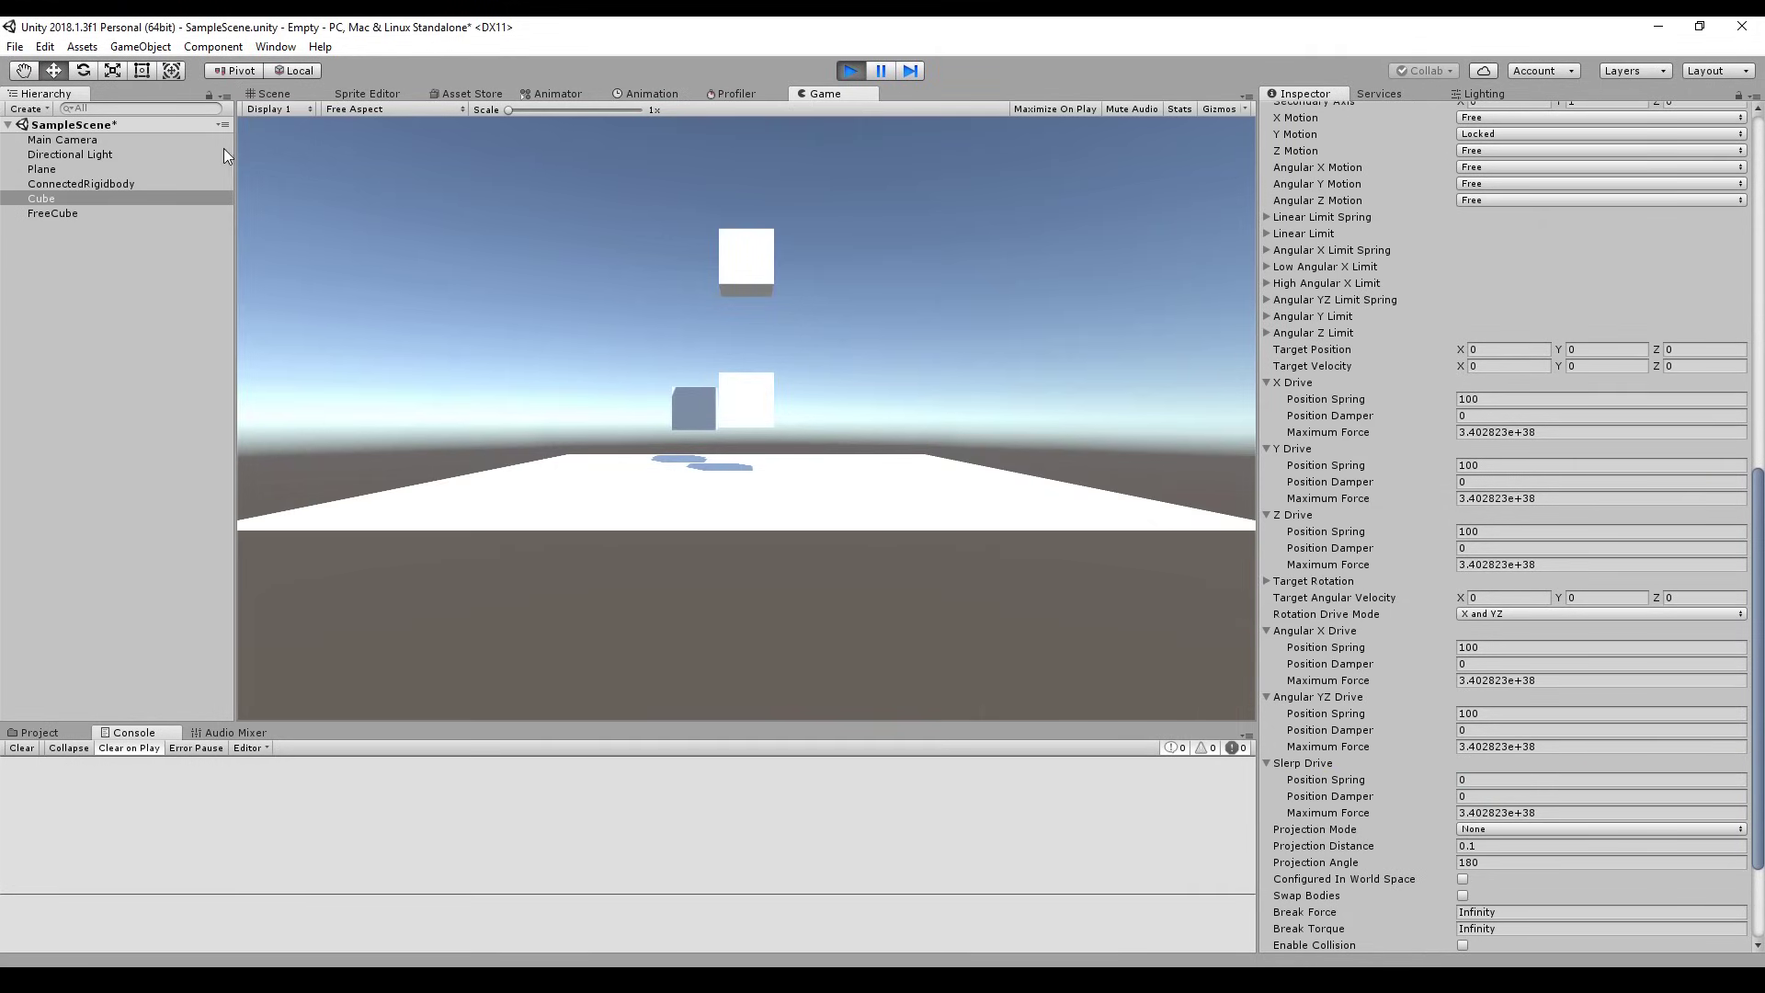
{"action": "left_click", "coordinate": [262, 95]}
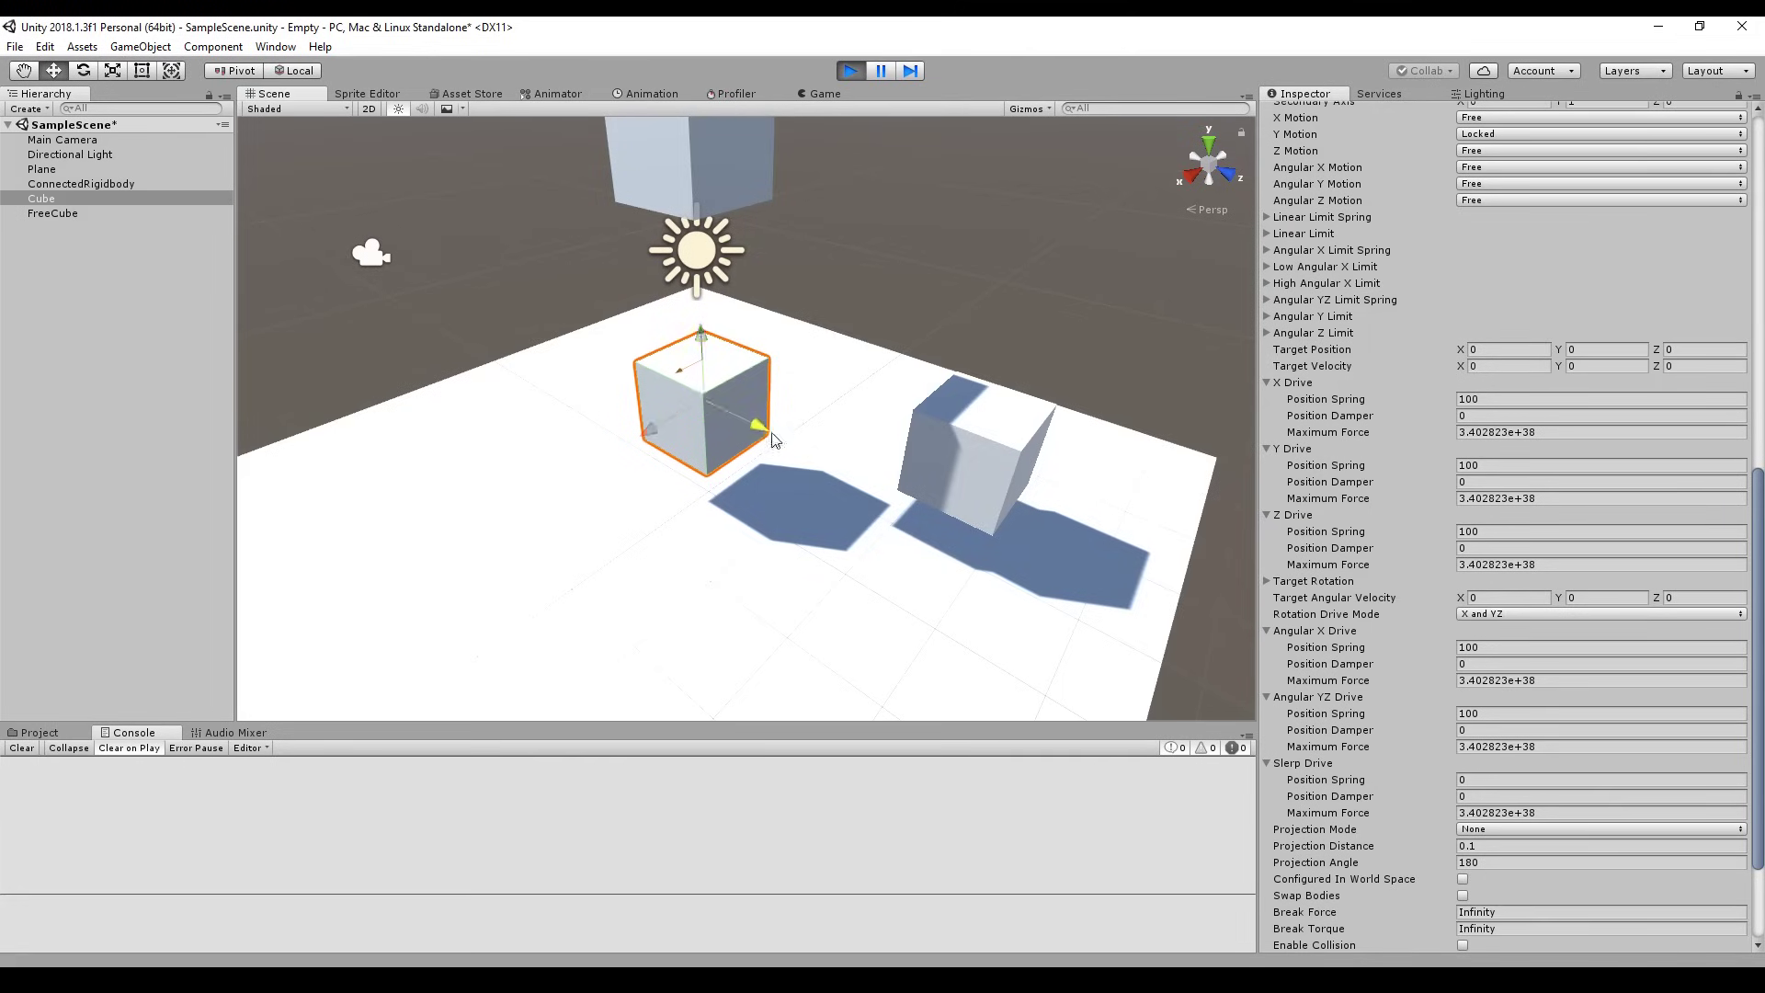
{"action": "left_click_drag", "start_coordinate": [768, 434], "coordinate": [706, 404]}
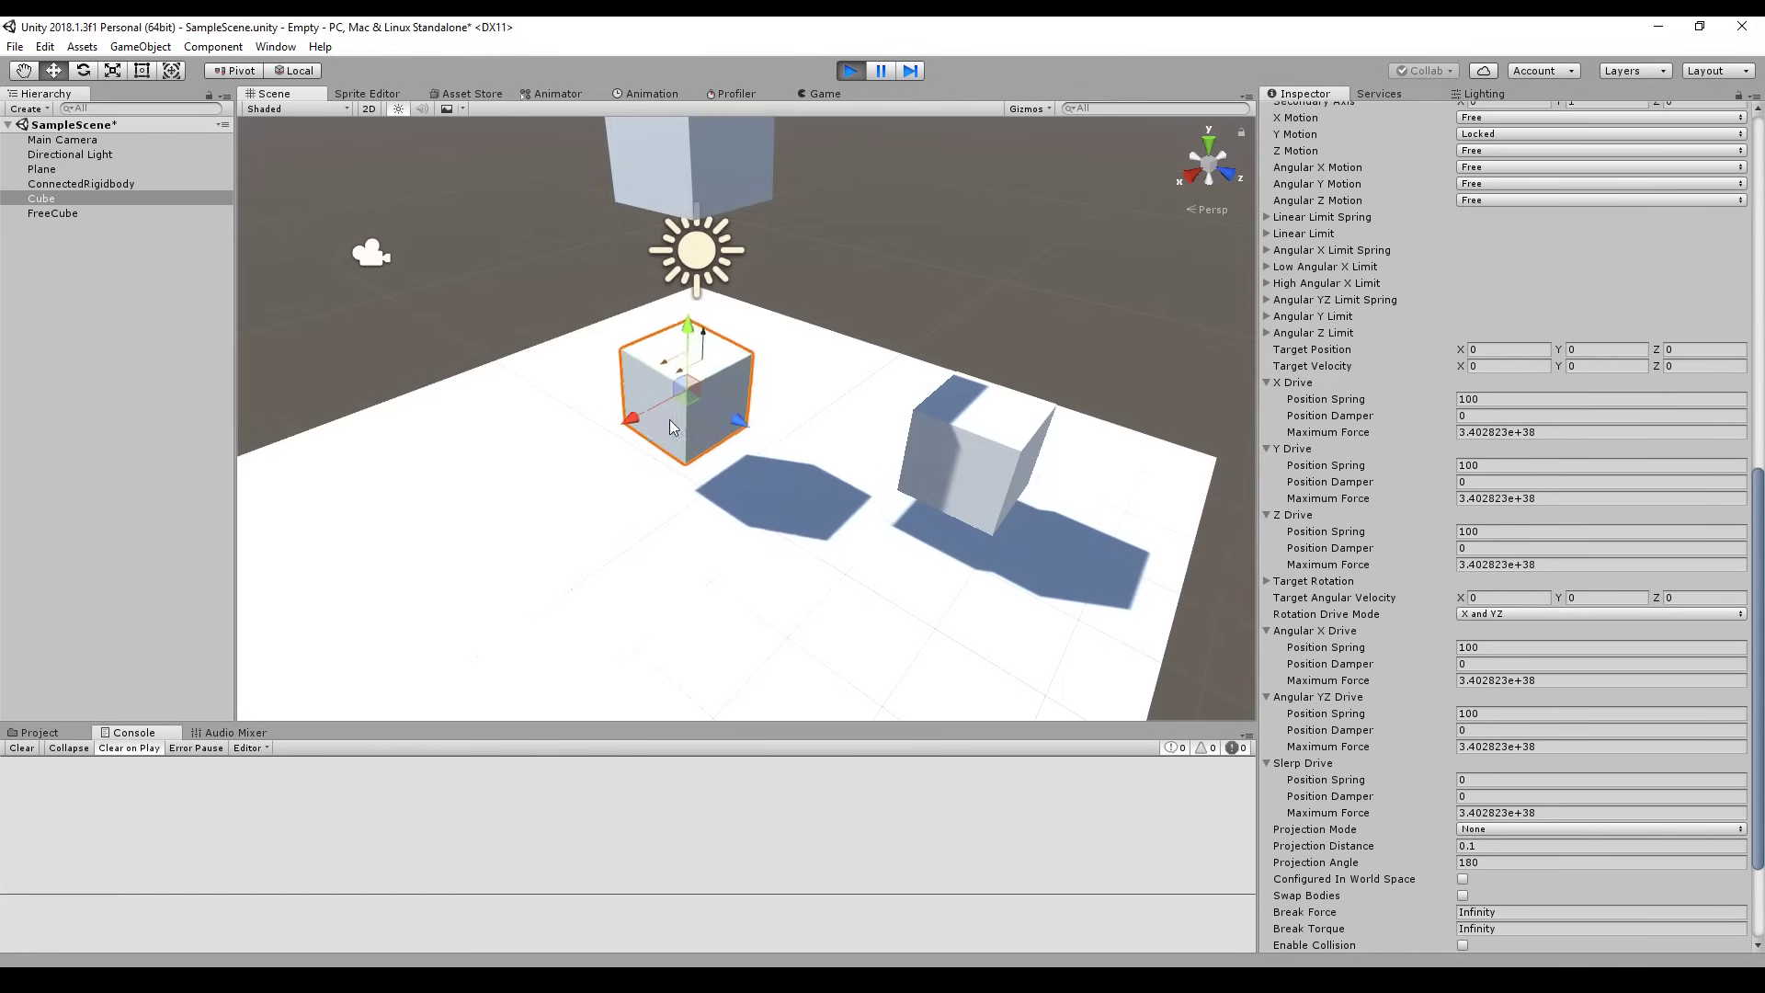
{"action": "key", "text": "e"}
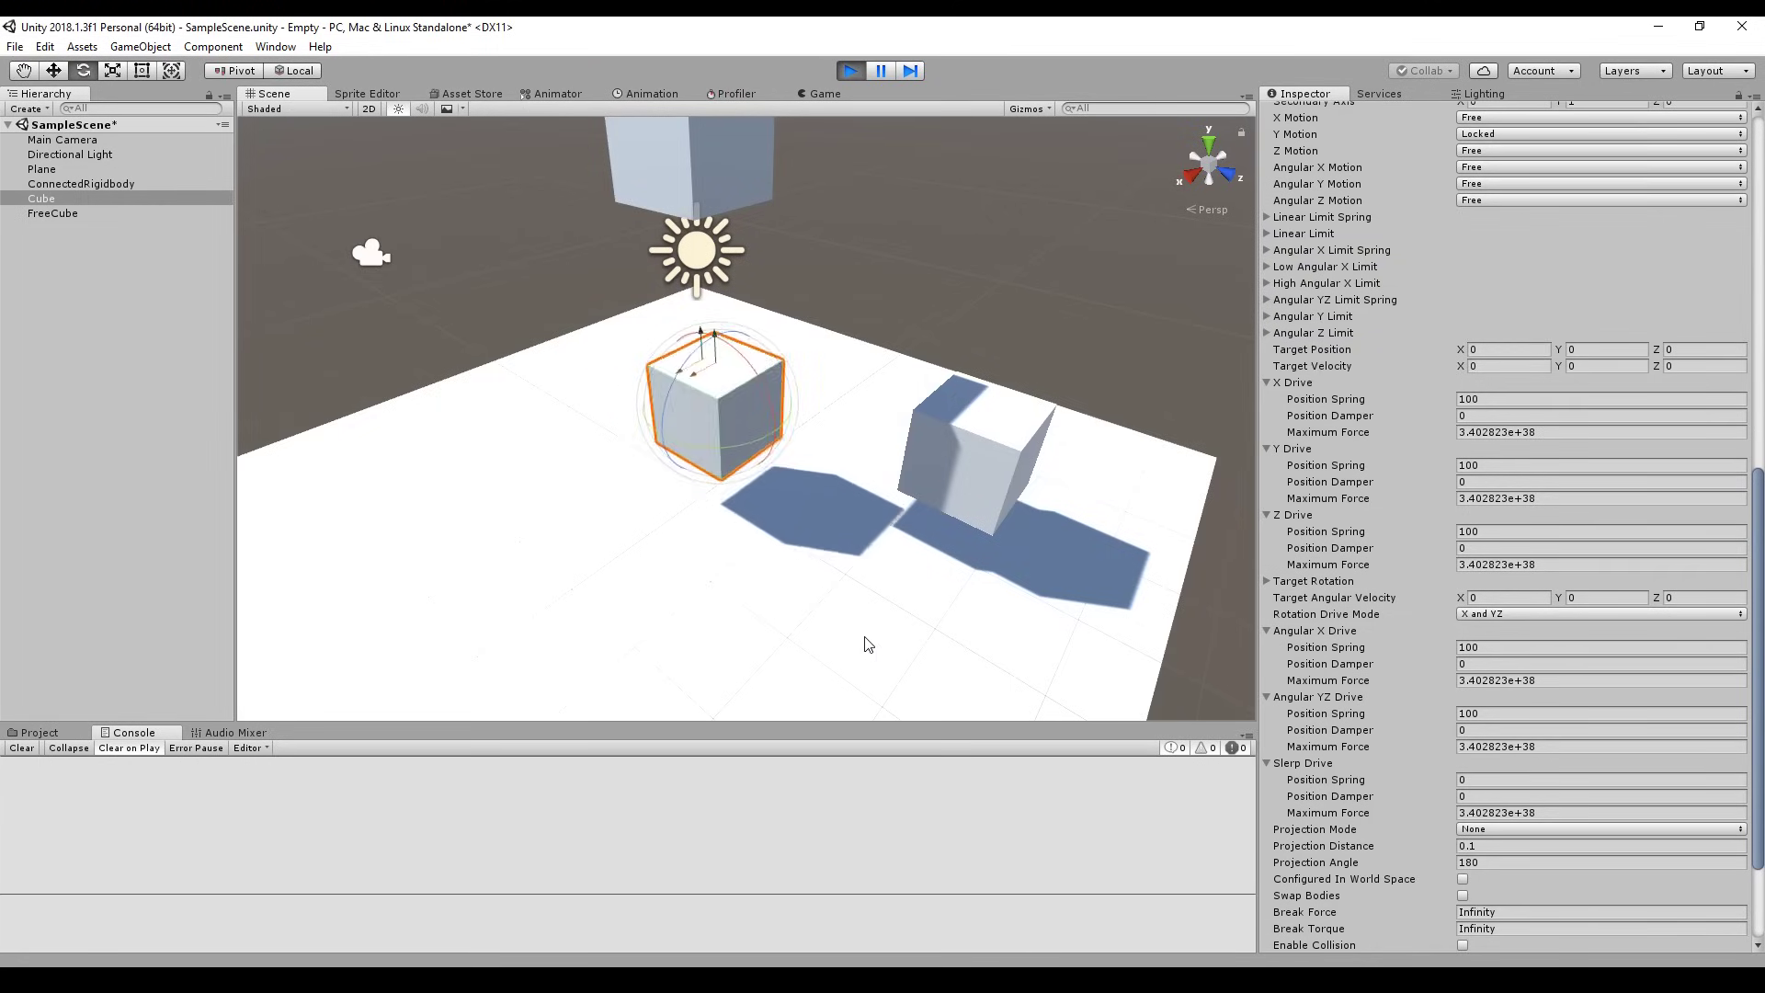
{"action": "key", "text": "w"}
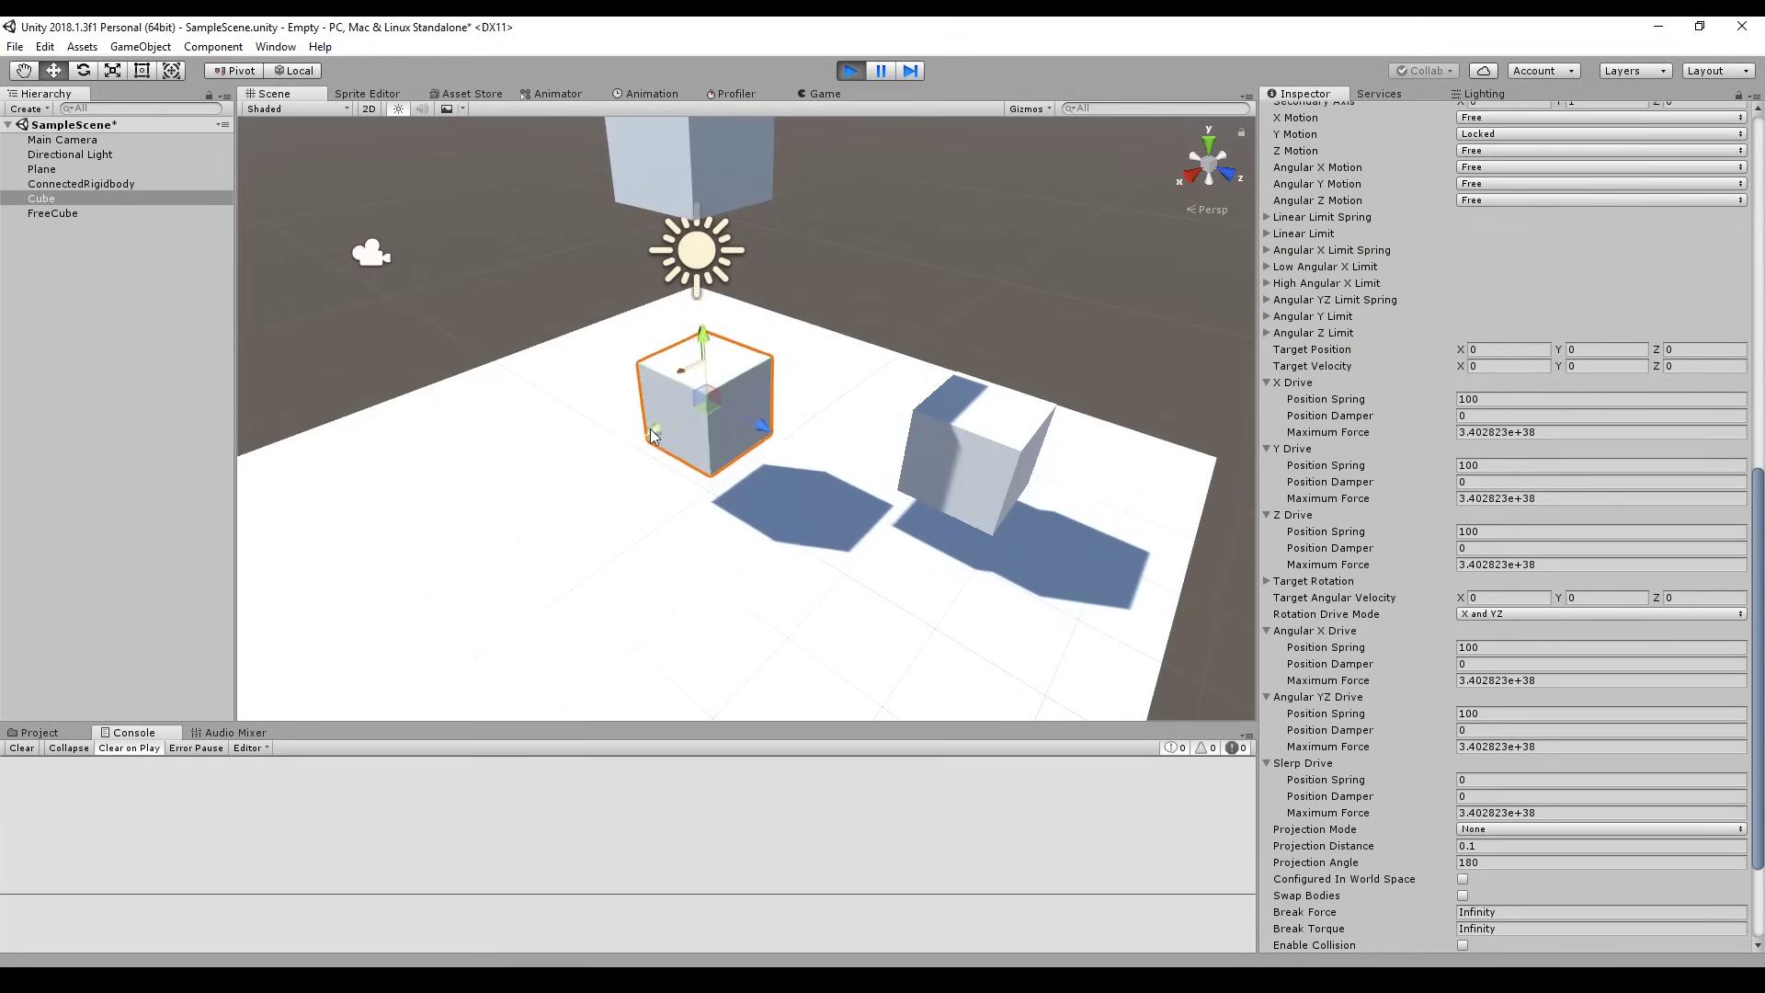
{"action": "scroll", "coordinate": [1367, 505], "scroll_direction": "up", "scroll_amount": 3}
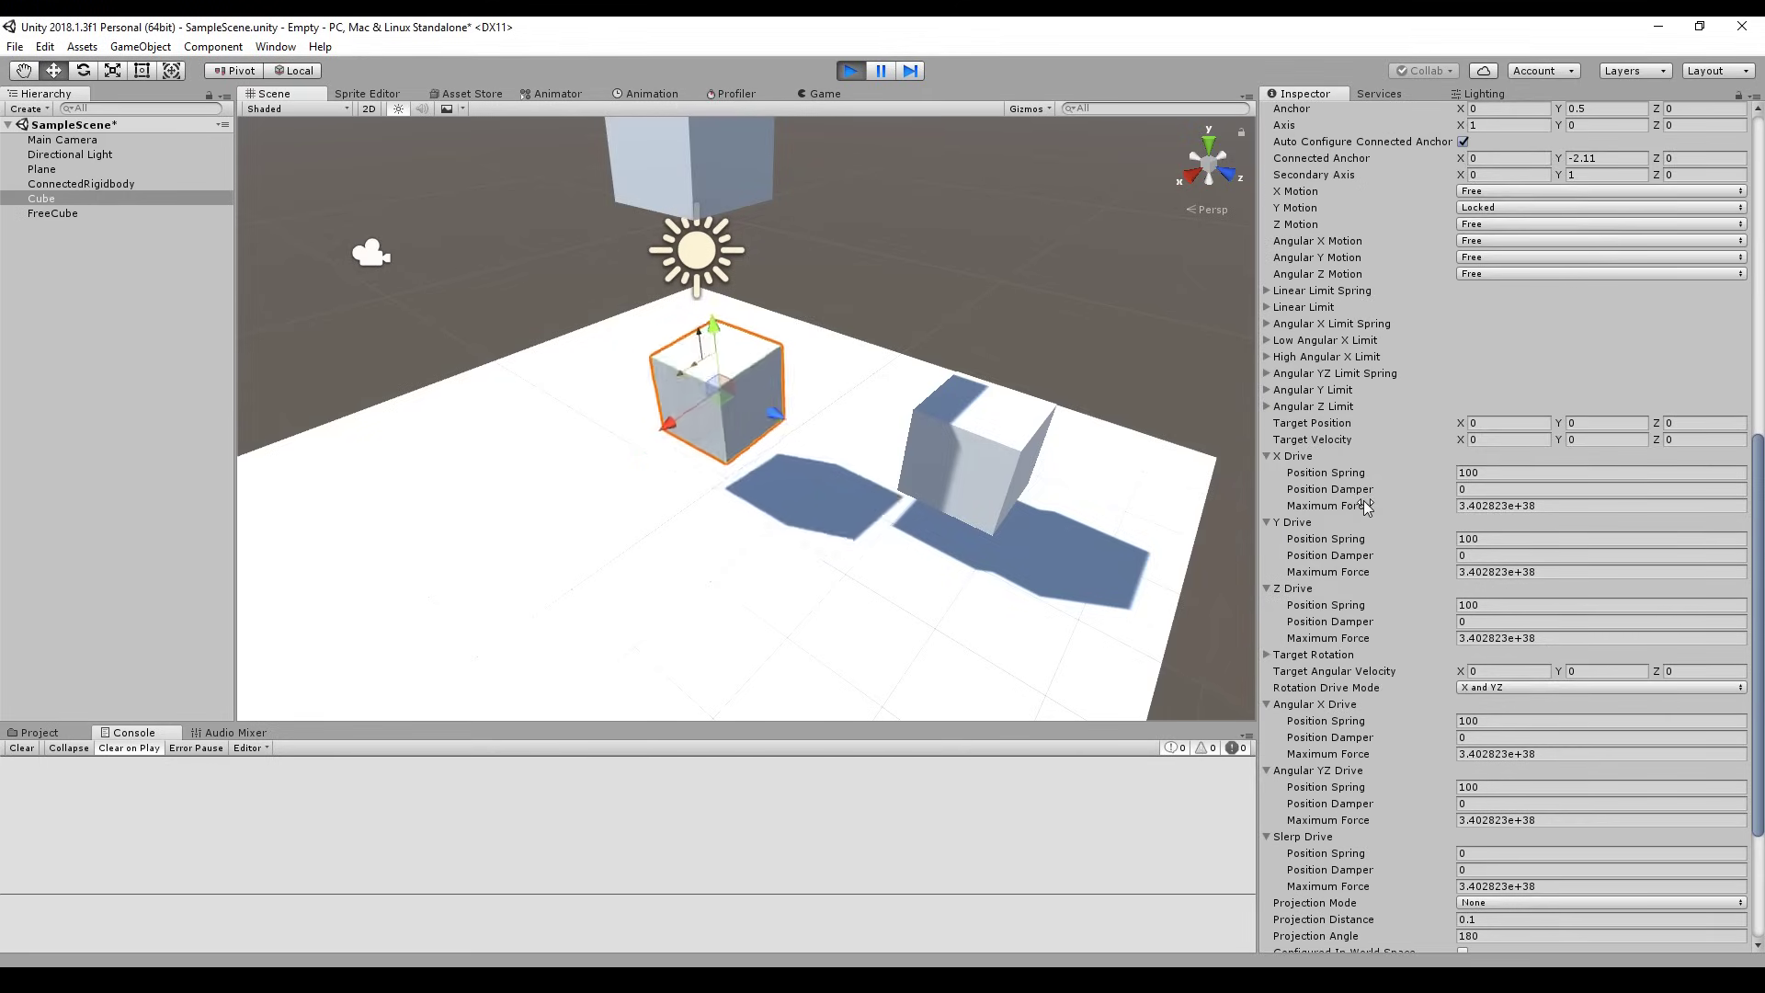
{"action": "scroll", "coordinate": [1367, 506], "scroll_direction": "up", "scroll_amount": 8}
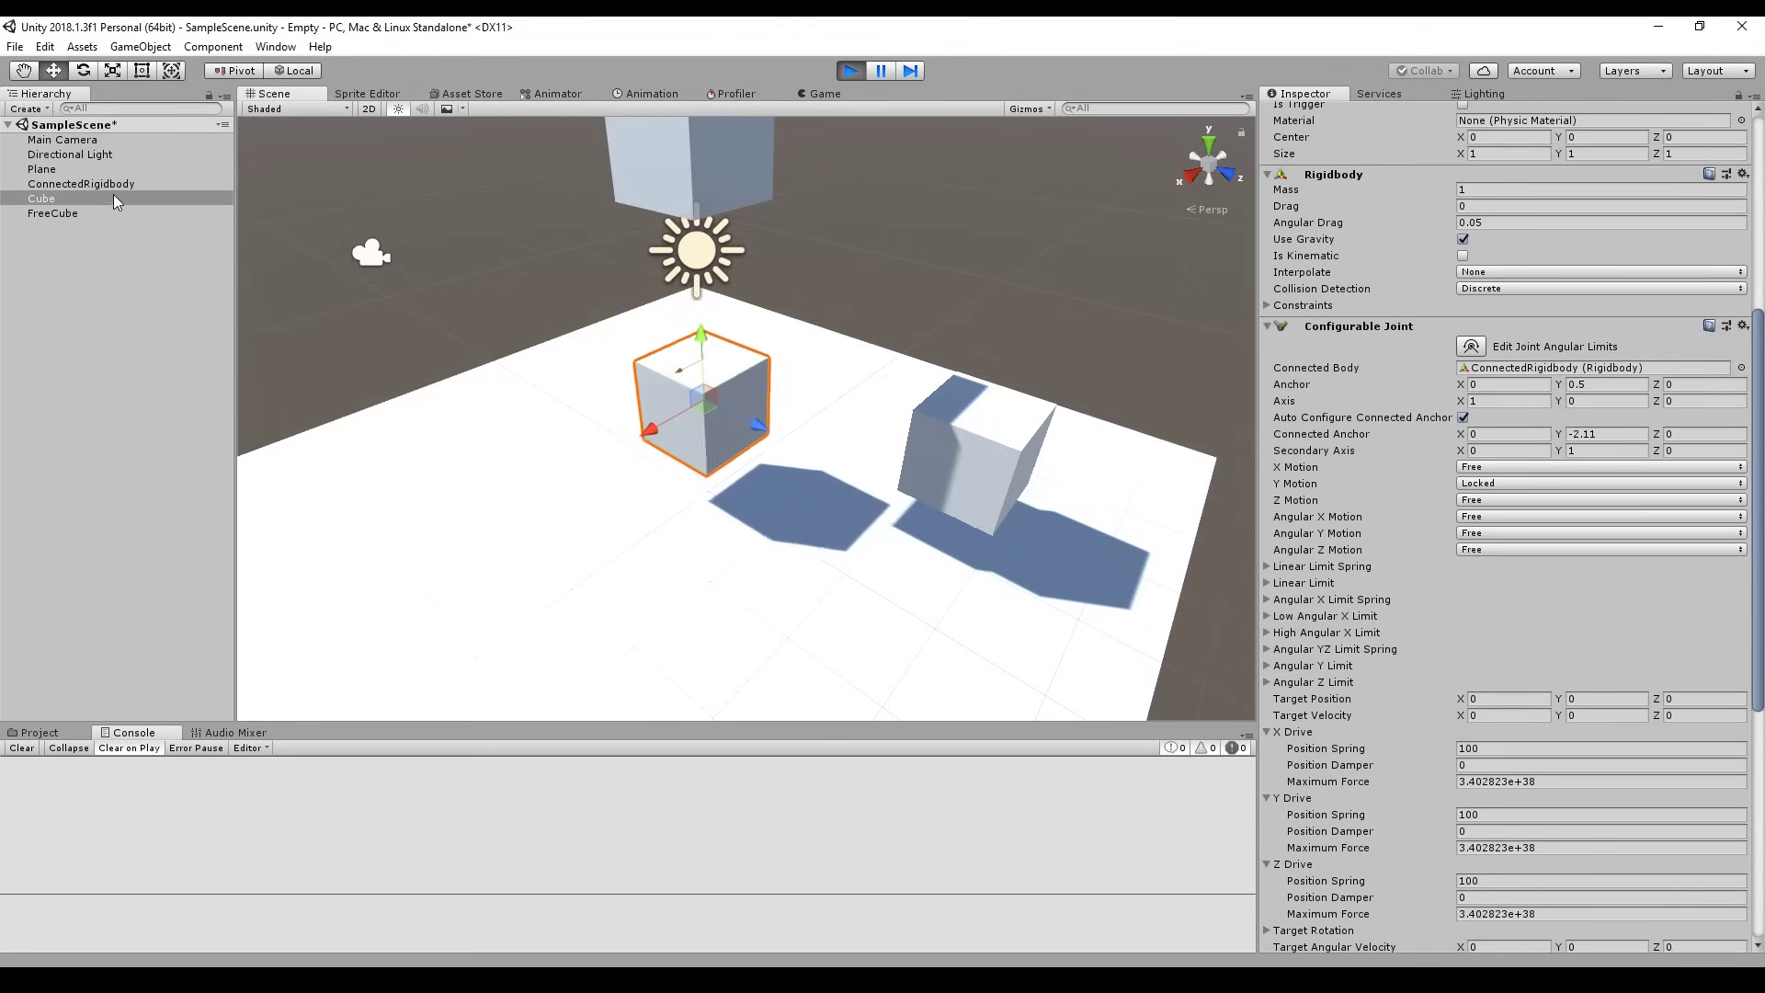
- Move ConnectedRigidbody sideways during play mode to see how the Cube follows, then exit play mode
{"action": "left_click", "coordinate": [92, 182]}
{"action": "scroll", "coordinate": [611, 359], "scroll_direction": "down", "scroll_amount": 2}
{"action": "left_click_drag", "start_coordinate": [815, 224], "coordinate": [516, 235]}
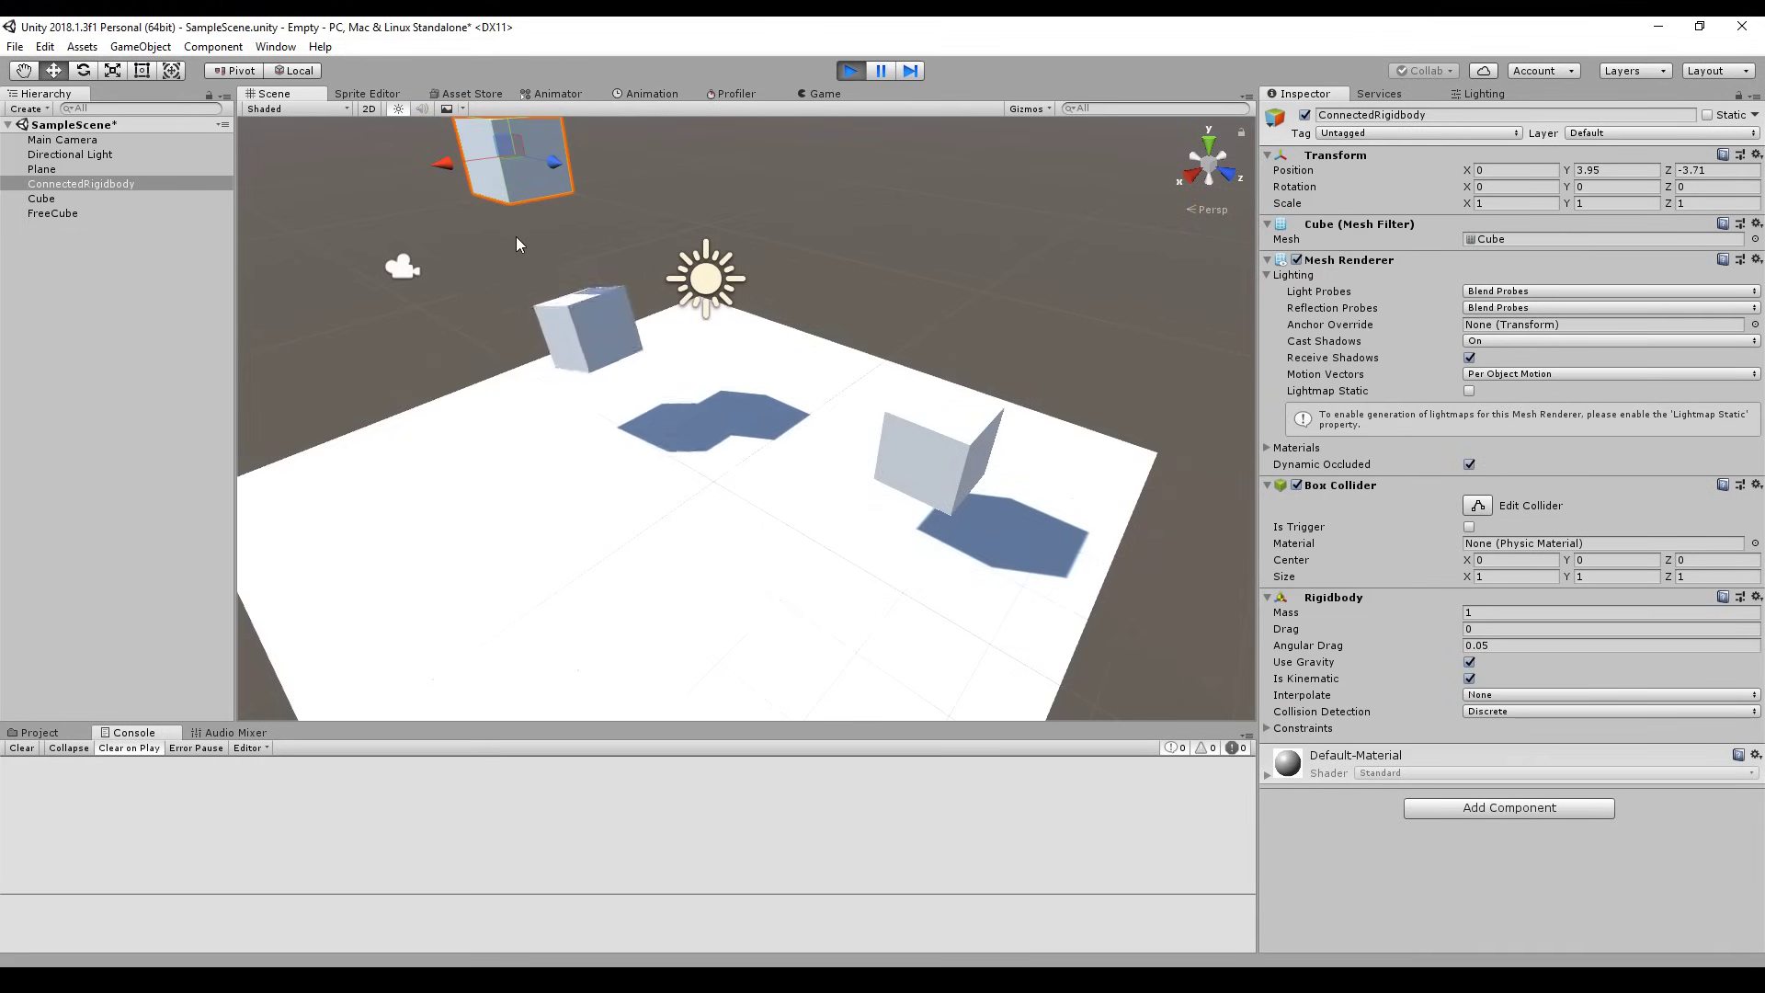
{"action": "left_click", "coordinate": [853, 73]}
- Add a Configurable Joint to ConnectedRigidbody and assign Cube as its Connected Body
{"action": "left_click", "coordinate": [42, 199]}
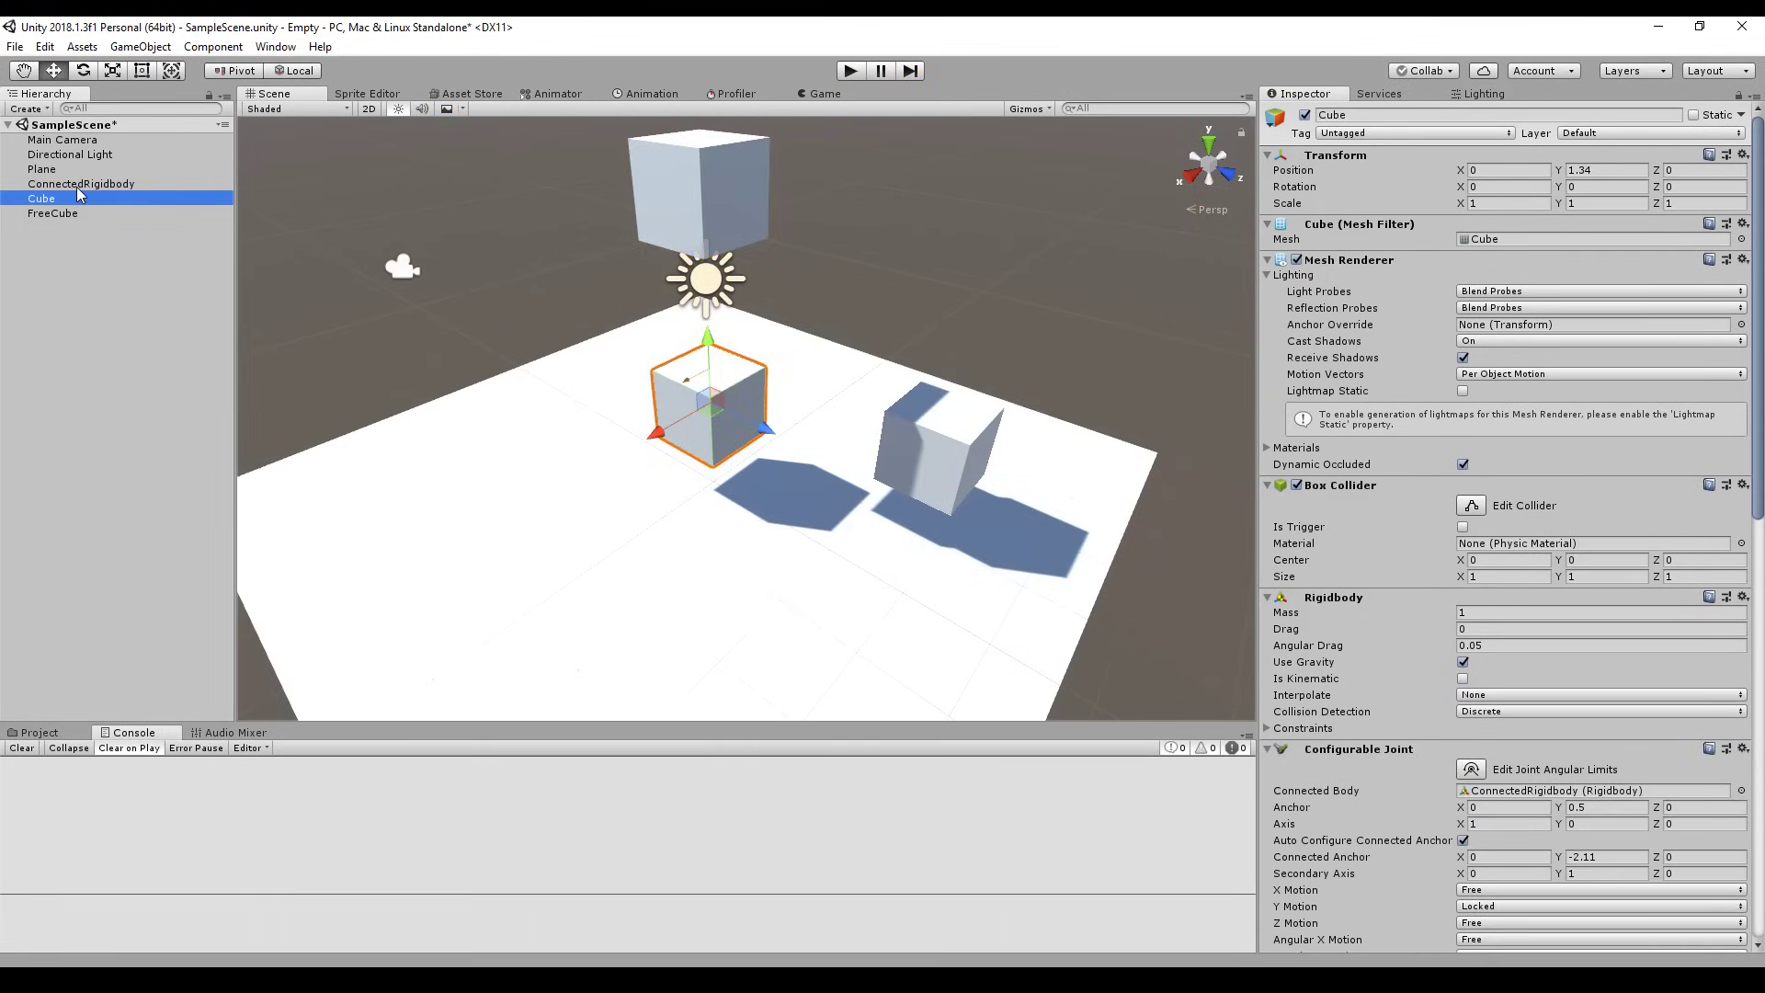
{"action": "left_click", "coordinate": [77, 184]}
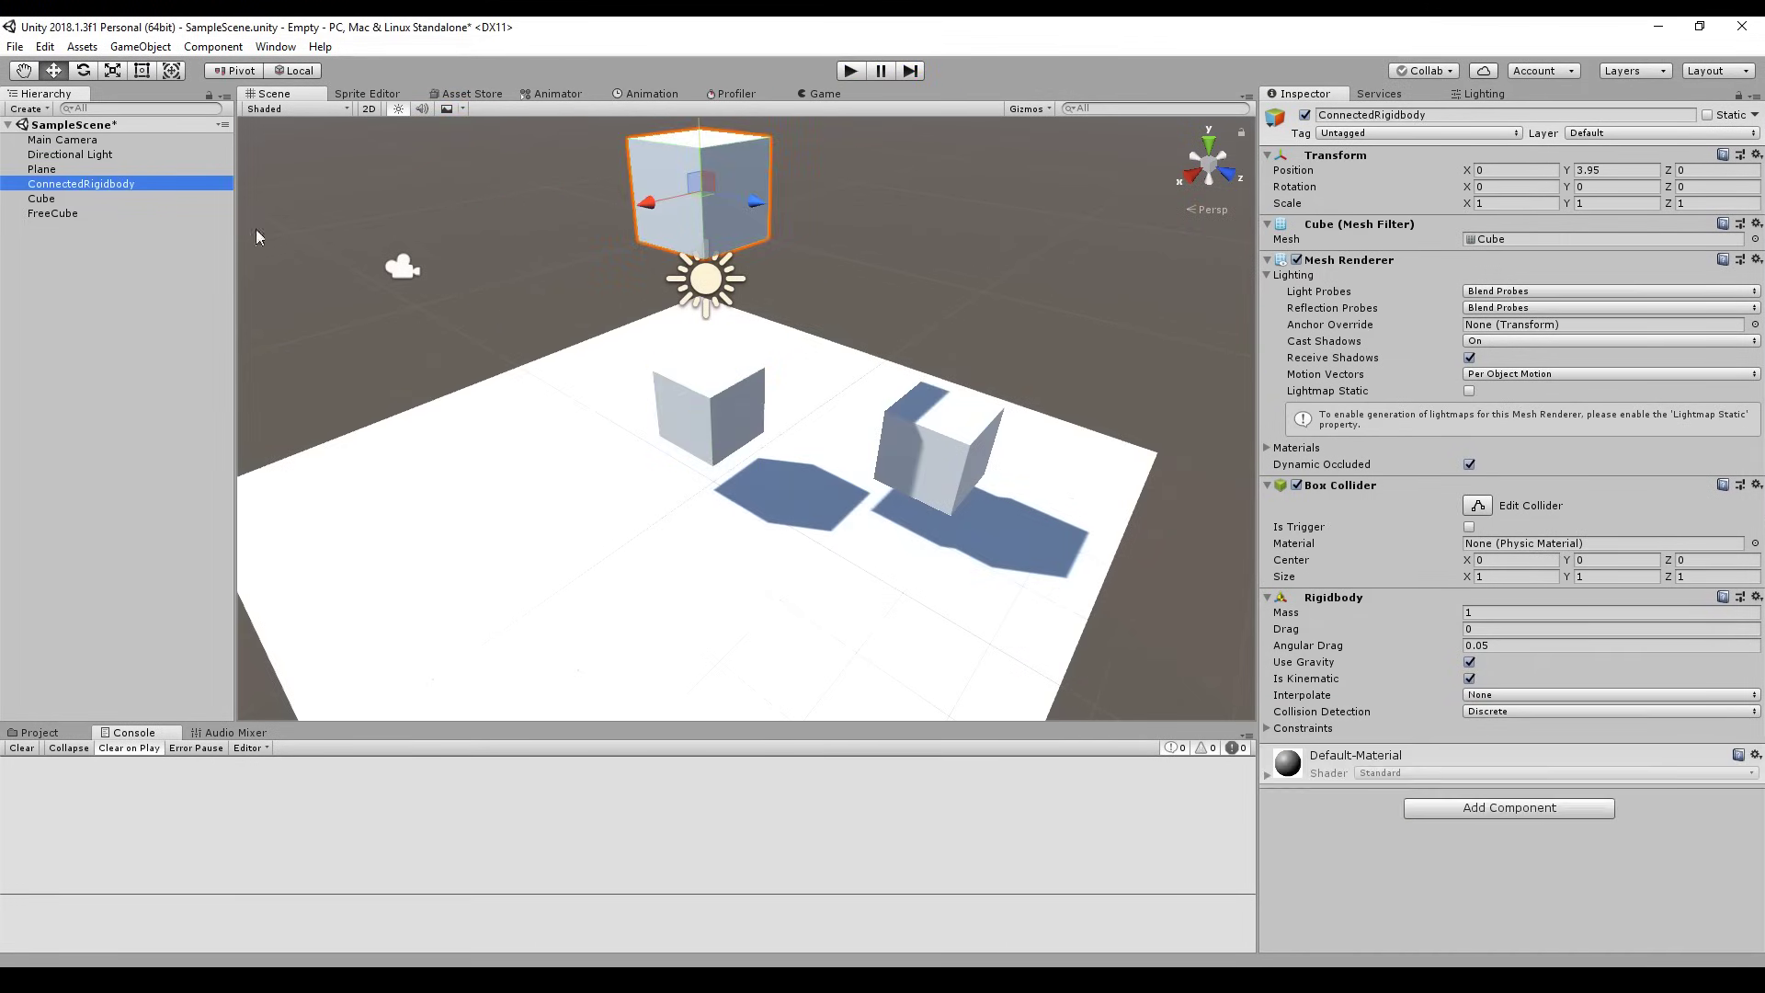
{"action": "left_click", "coordinate": [1576, 808]}
{"action": "type", "text": "join"}
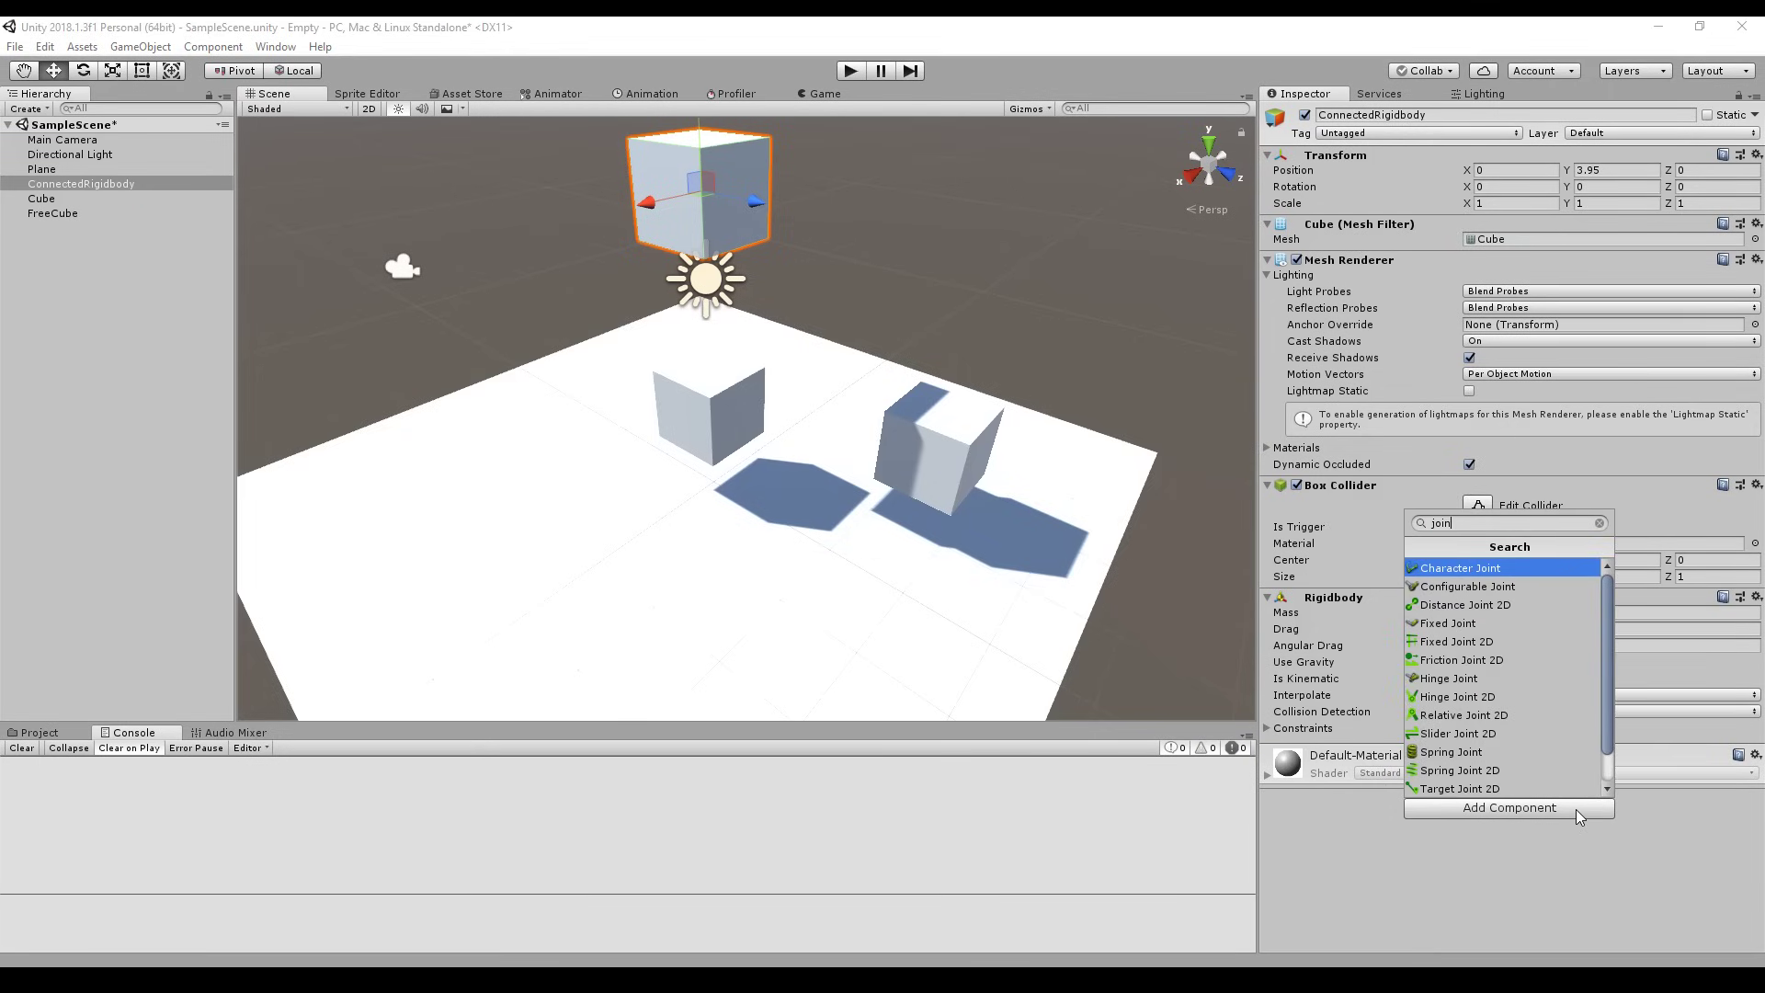
{"action": "key", "text": "Down"}
{"action": "key", "text": "Return"}
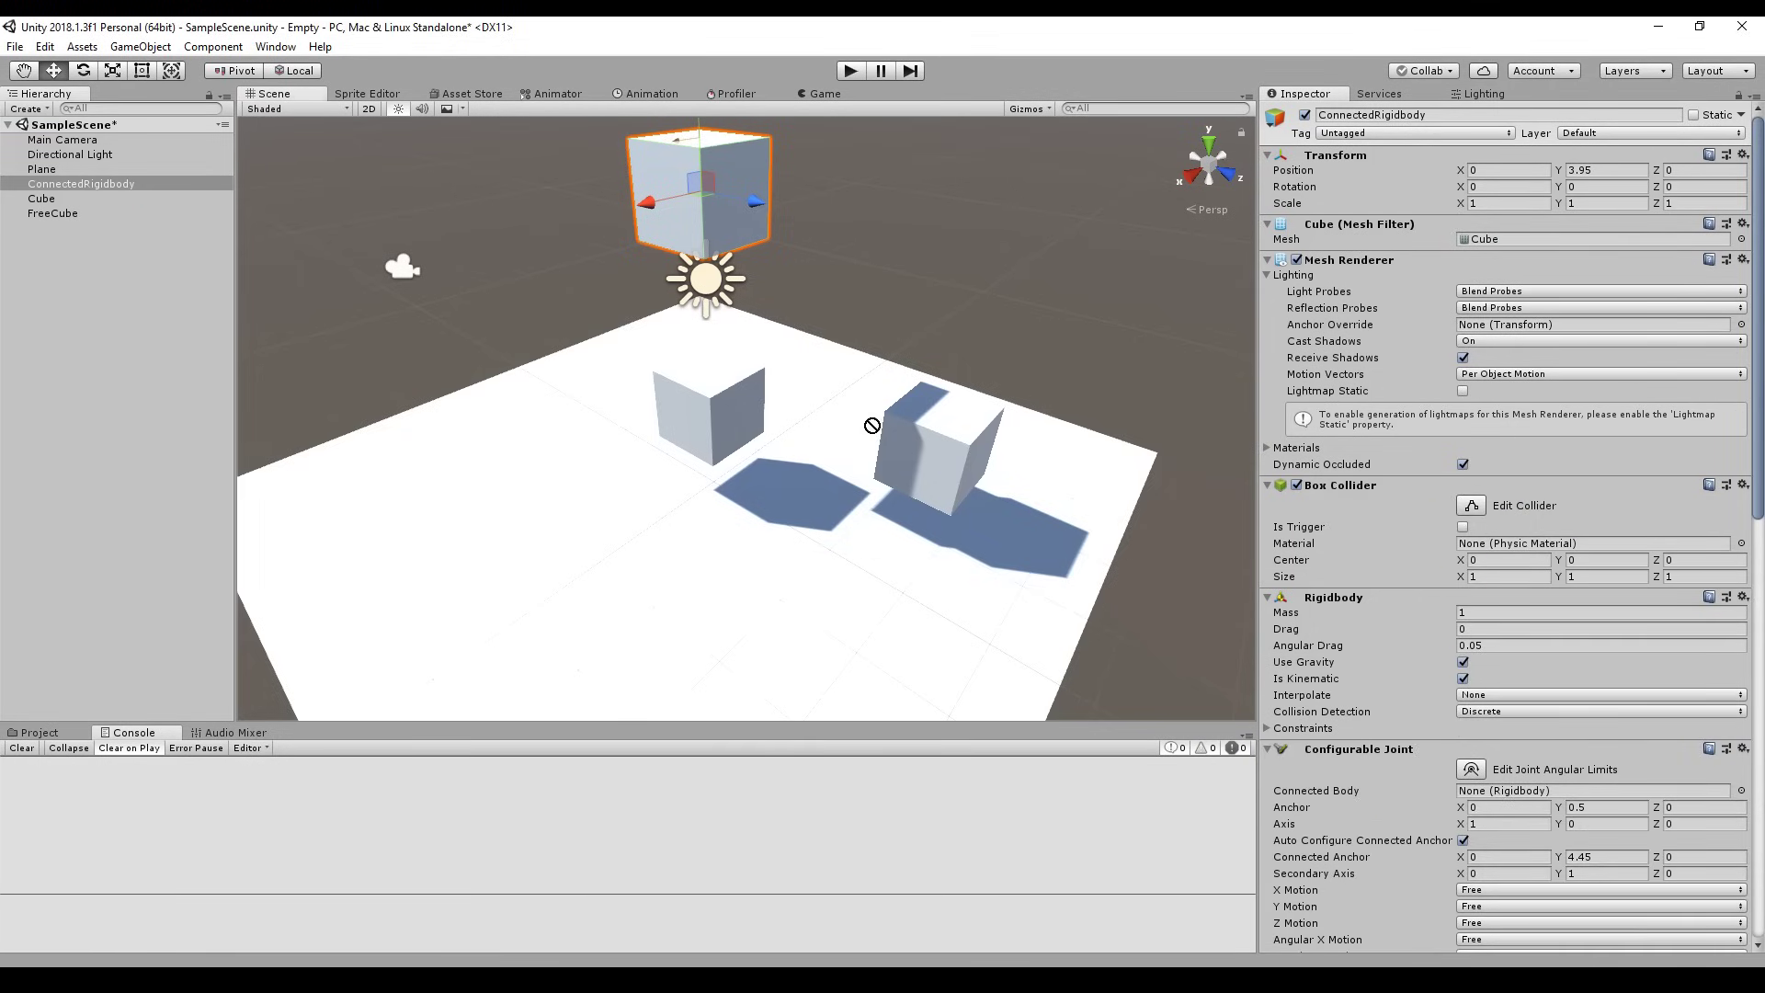
{"action": "left_click_drag", "start_coordinate": [1591, 793], "coordinate": [1592, 792]}
- Set ConnectedRigidbody's X, Y, Z, Angular X and Angular YZ Drive Position Springs to 100, keeping the Slerp Drive's at 0
{"action": "scroll", "coordinate": [1416, 701], "scroll_direction": "down", "scroll_amount": 5}
{"action": "scroll", "coordinate": [1448, 709], "scroll_direction": "down", "scroll_amount": 6}
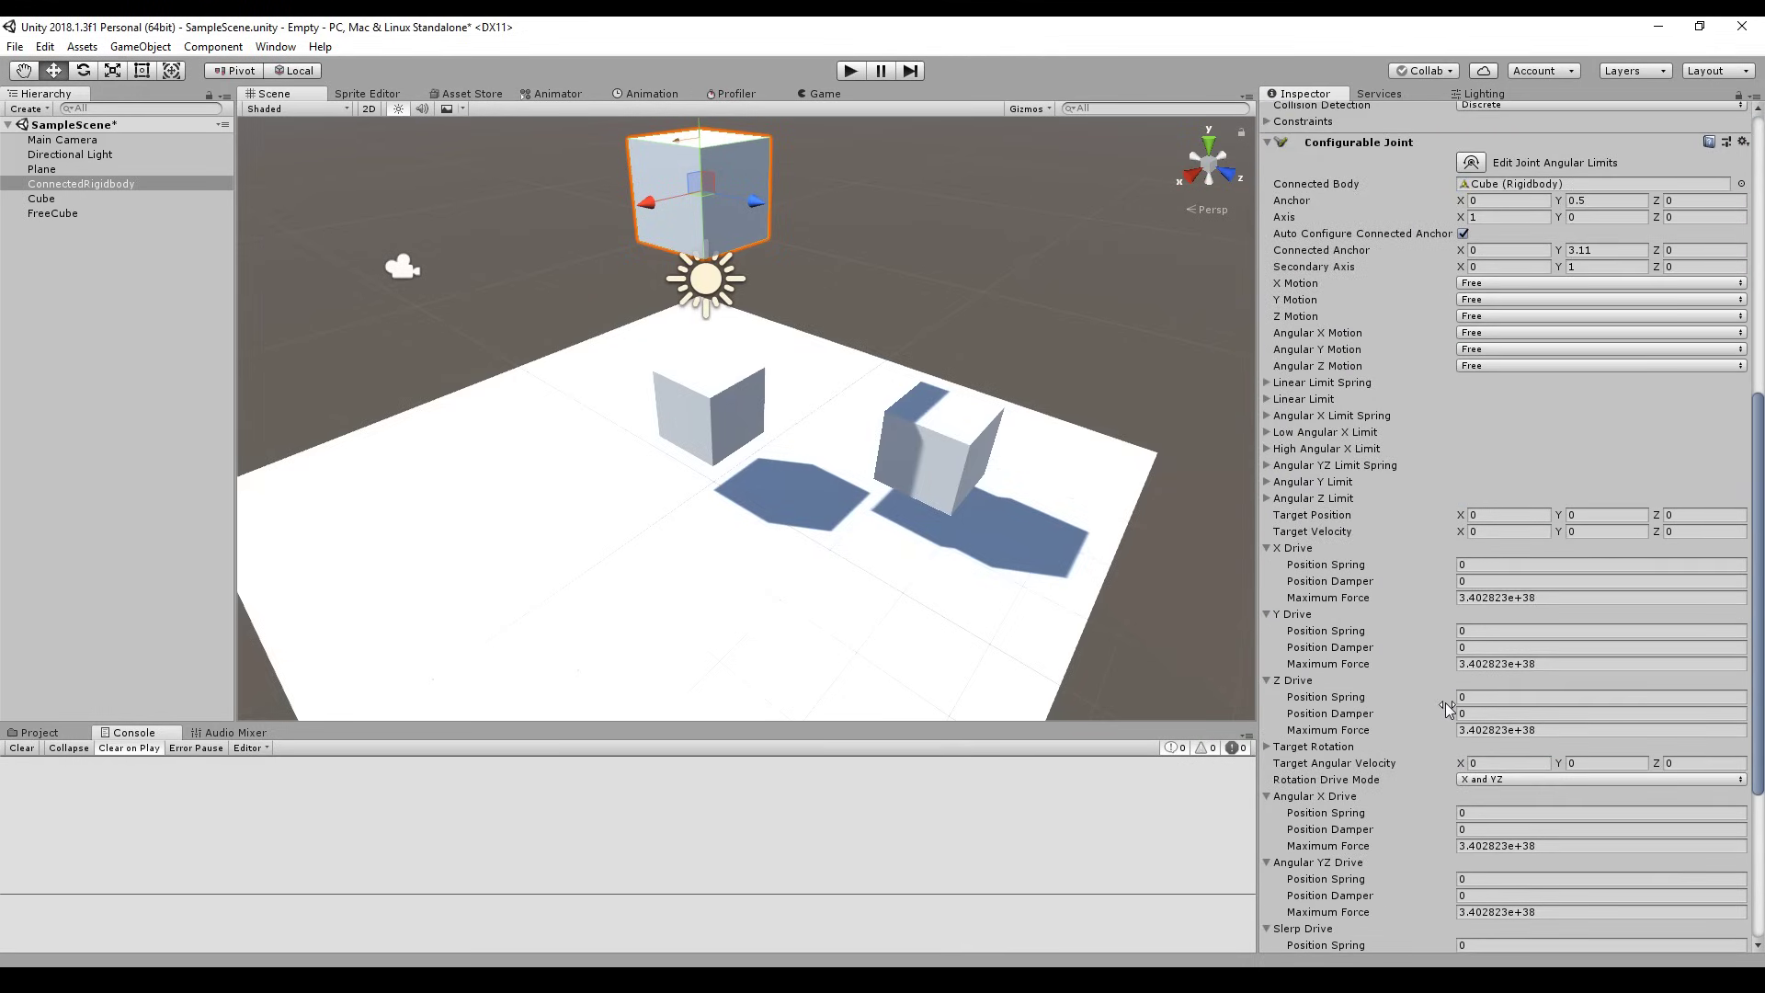
{"action": "left_click", "coordinate": [1482, 568]}
{"action": "type", "text": "100"}
{"action": "left_click", "coordinate": [1508, 630]}
{"action": "type", "text": "100"}
{"action": "left_click", "coordinate": [1480, 697]}
{"action": "type", "text": "100"}
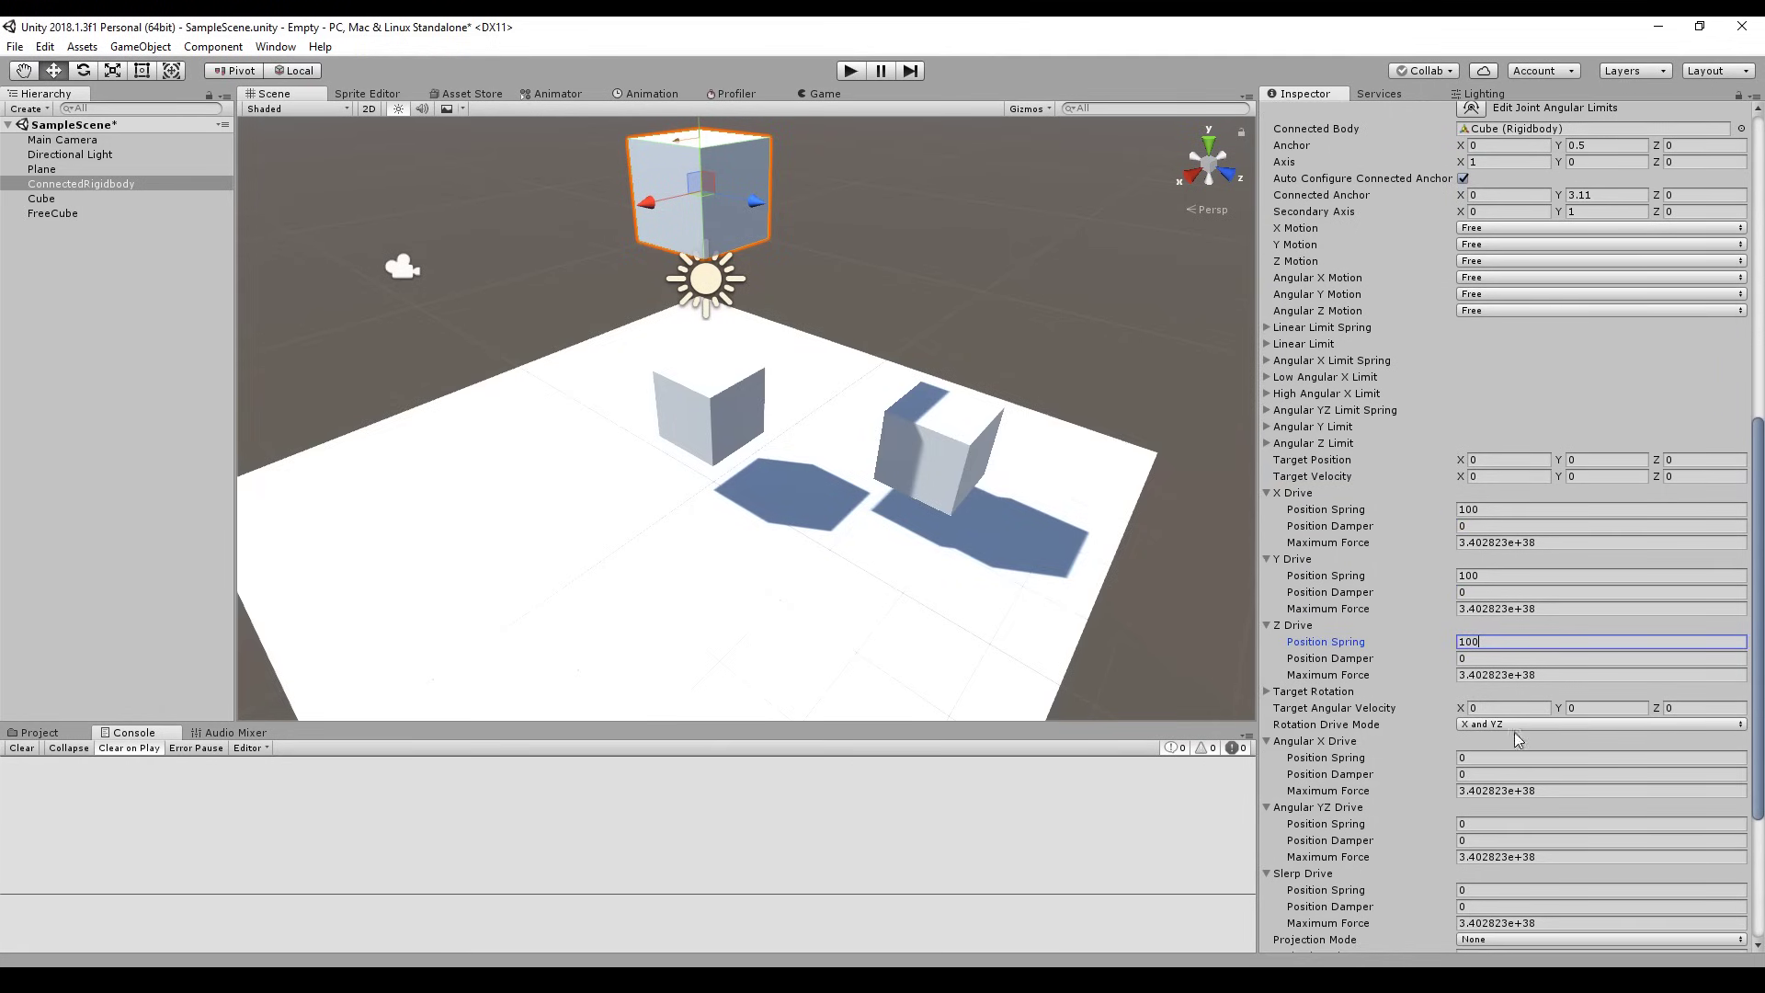
{"action": "left_click", "coordinate": [1507, 890]}
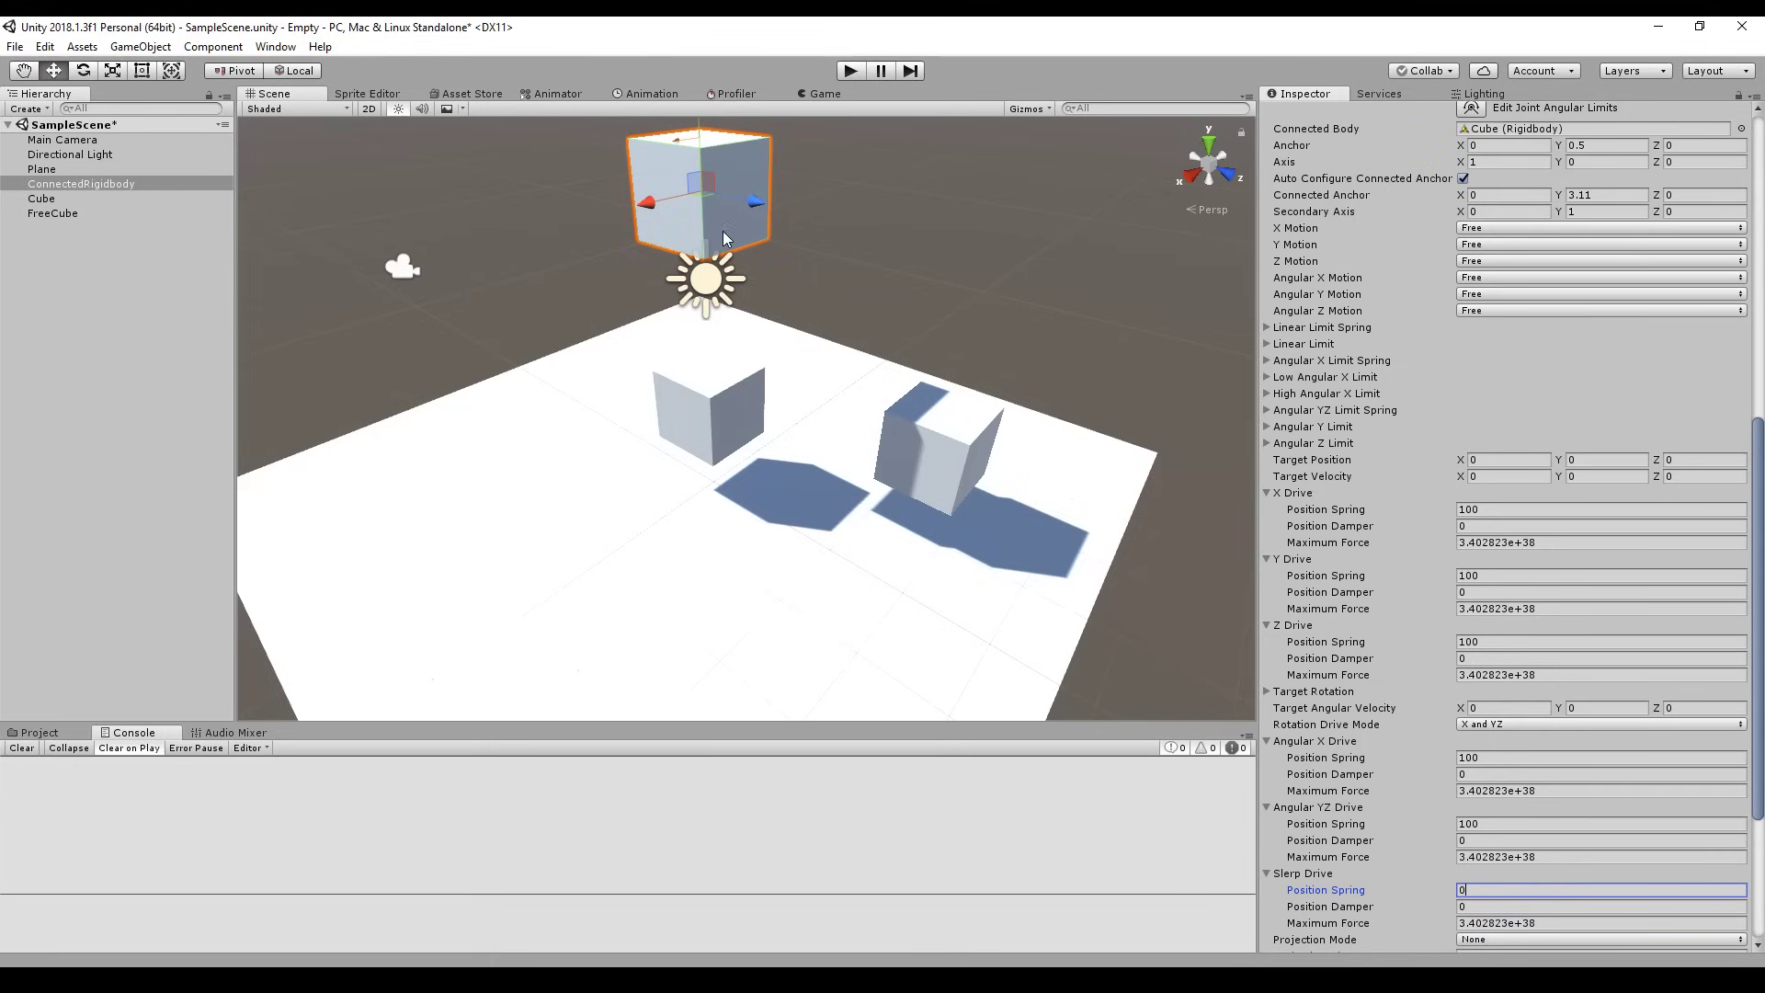
- Test the two mutually jointed cubes in play mode by pulling ConnectedRigidbody upward, then exit play mode
{"action": "left_click", "coordinate": [851, 70]}
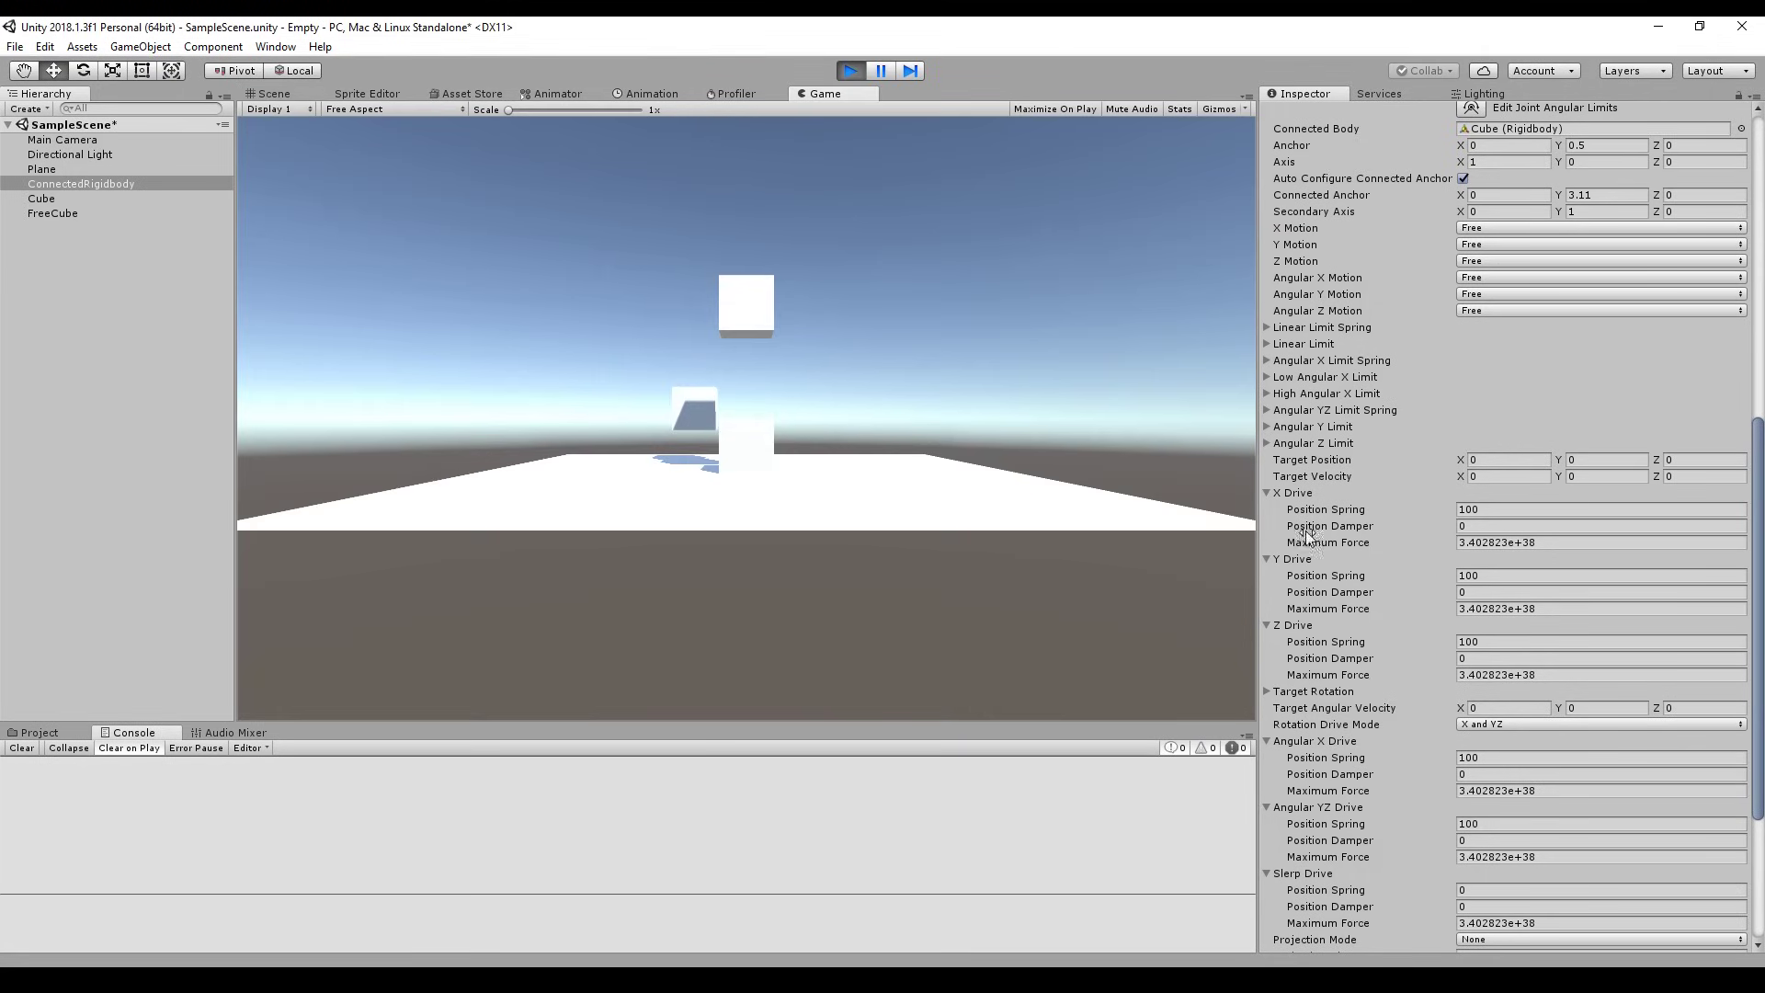
{"action": "left_click", "coordinate": [268, 93]}
{"action": "left_click_drag", "start_coordinate": [714, 204], "coordinate": [717, 124]}
{"action": "scroll", "coordinate": [779, 340], "scroll_direction": "down", "scroll_amount": 4}
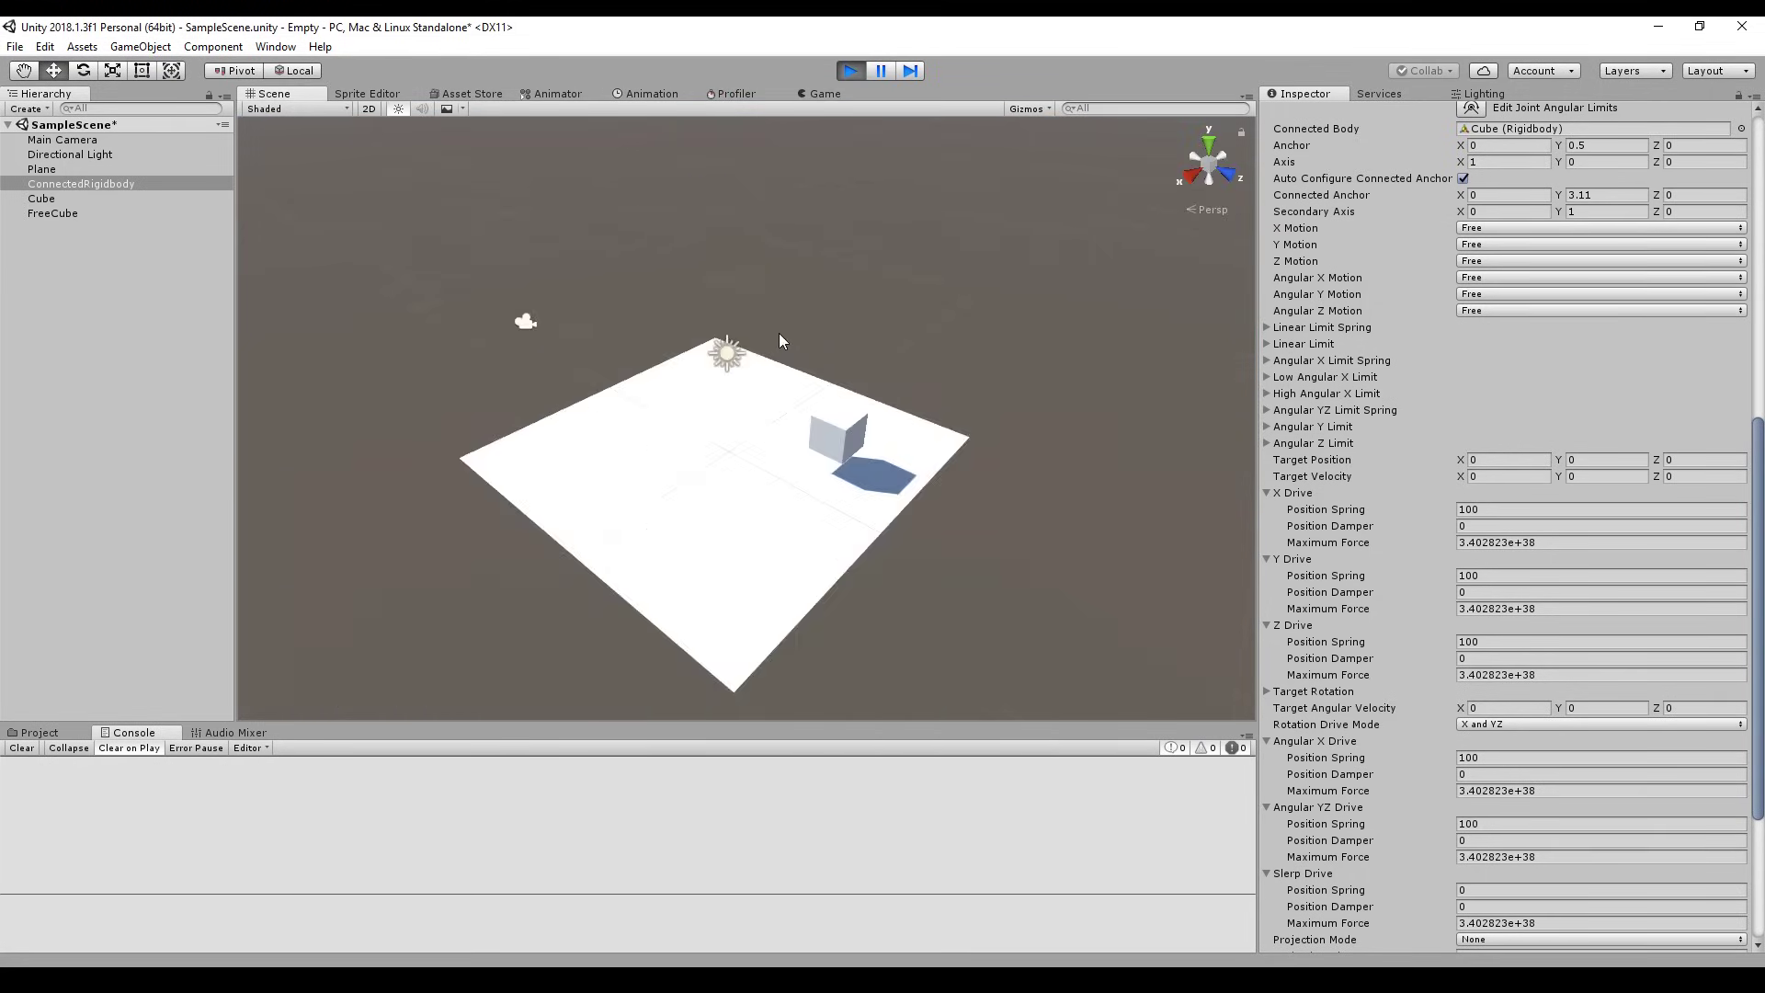
{"action": "scroll", "coordinate": [783, 353], "scroll_direction": "down", "scroll_amount": 4}
{"action": "scroll", "coordinate": [791, 376], "scroll_direction": "up", "scroll_amount": 3}
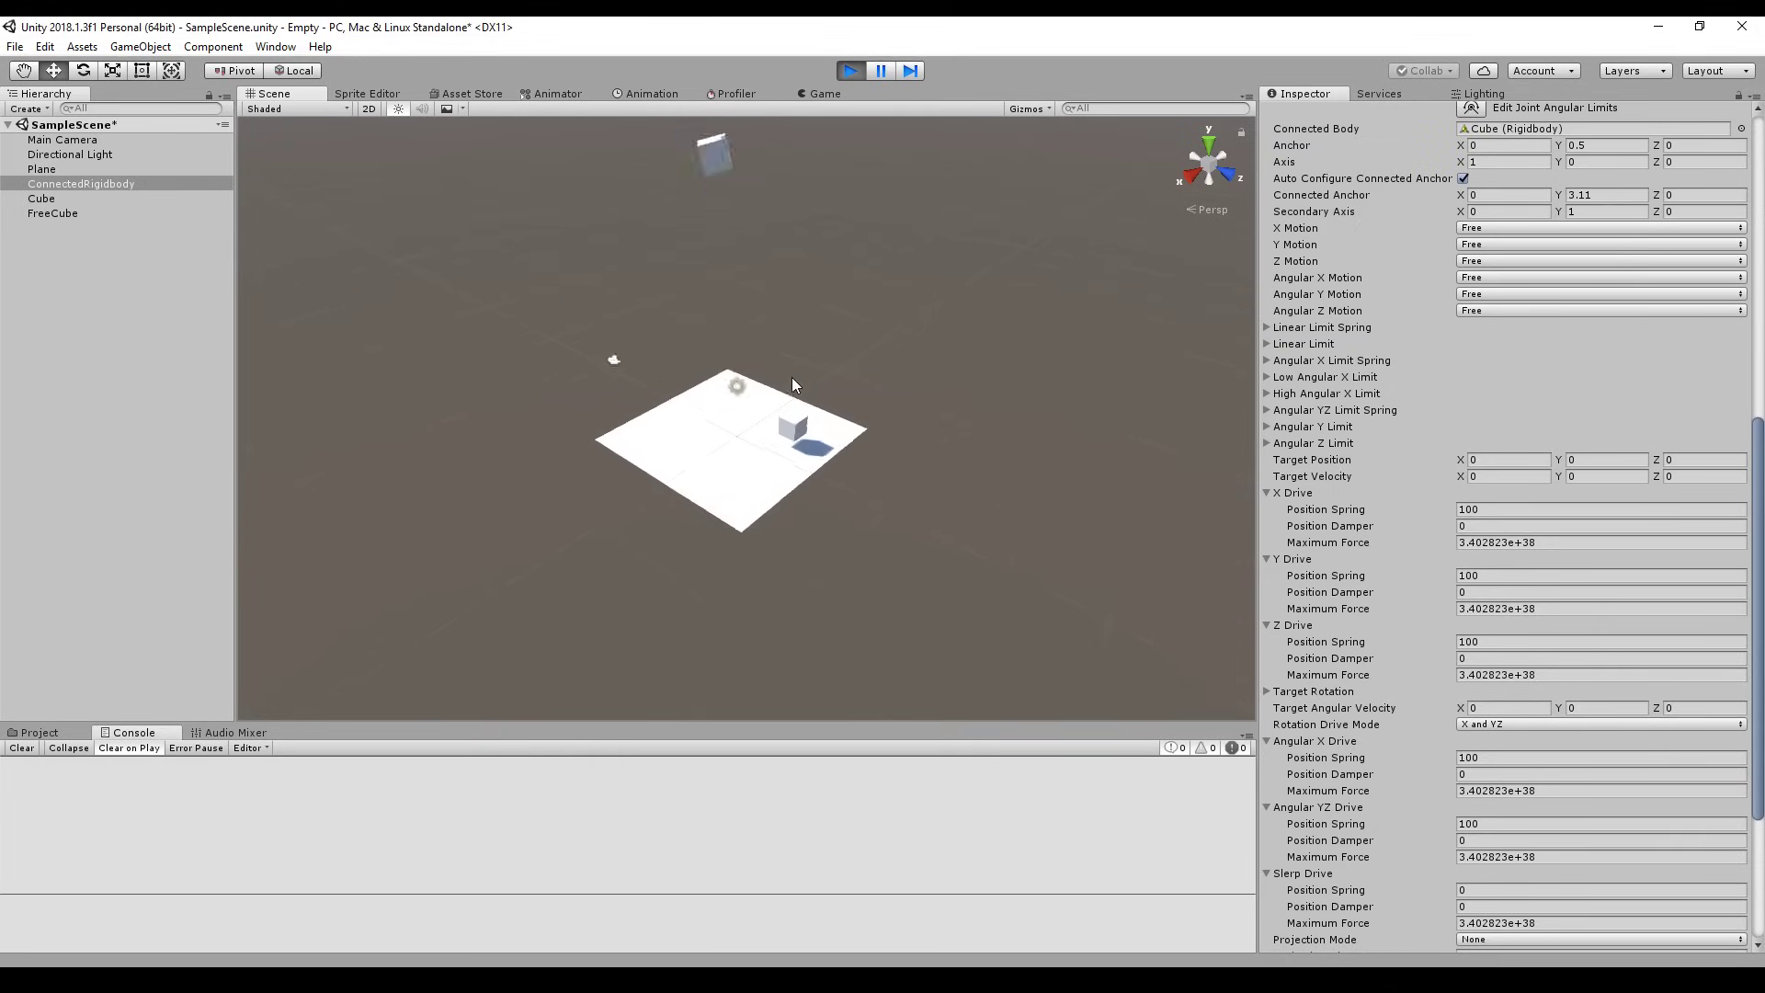
{"action": "scroll", "coordinate": [791, 377], "scroll_direction": "up", "scroll_amount": 2}
{"action": "left_click", "coordinate": [849, 73]}
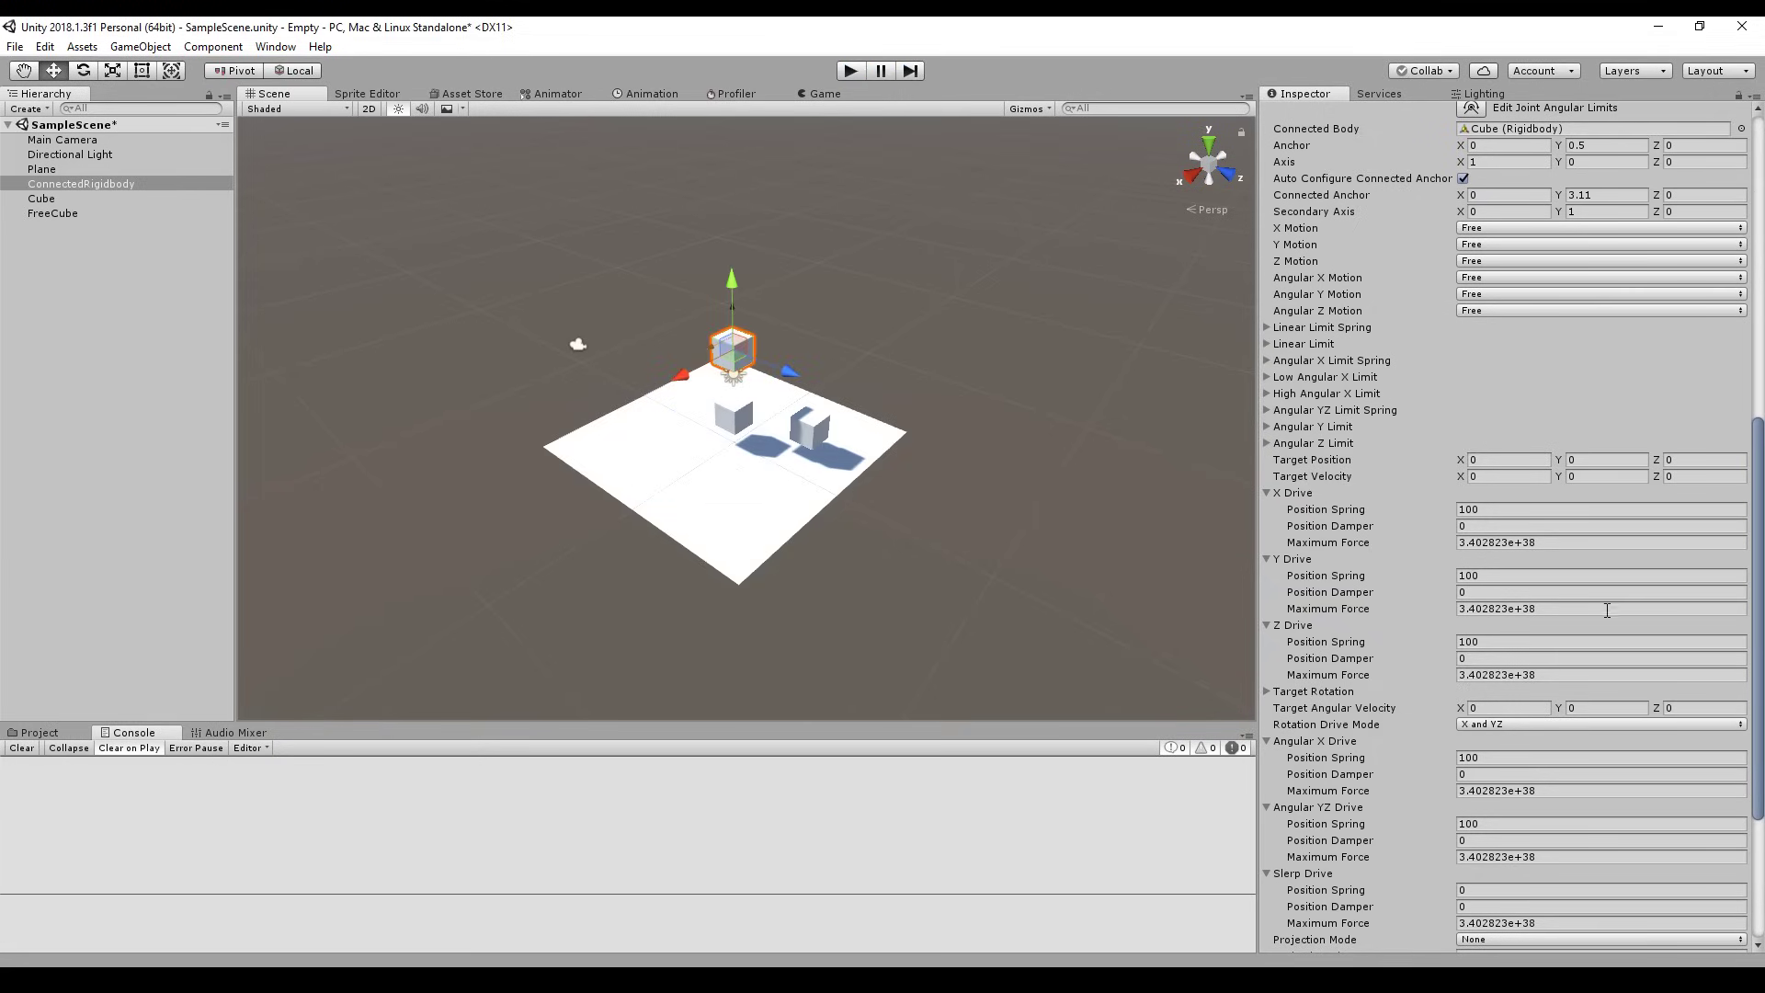
- Set the linear and angular drives' Position Spring to 10 on ConnectedRigidbody and Cube together
{"action": "left_click", "coordinate": [79, 198], "text": "ctrl"}
{"action": "left_click", "coordinate": [1508, 511]}
{"action": "type", "text": "10"}
{"action": "left_click", "coordinate": [1504, 575]}
{"action": "type", "text": "10"}
{"action": "left_click", "coordinate": [1504, 641]}
{"action": "type", "text": "10"}
- Run the scene and test the jointed cubes with the weaker drive springs by pulling the upper cube upward
{"action": "key", "text": "ctrl+p"}
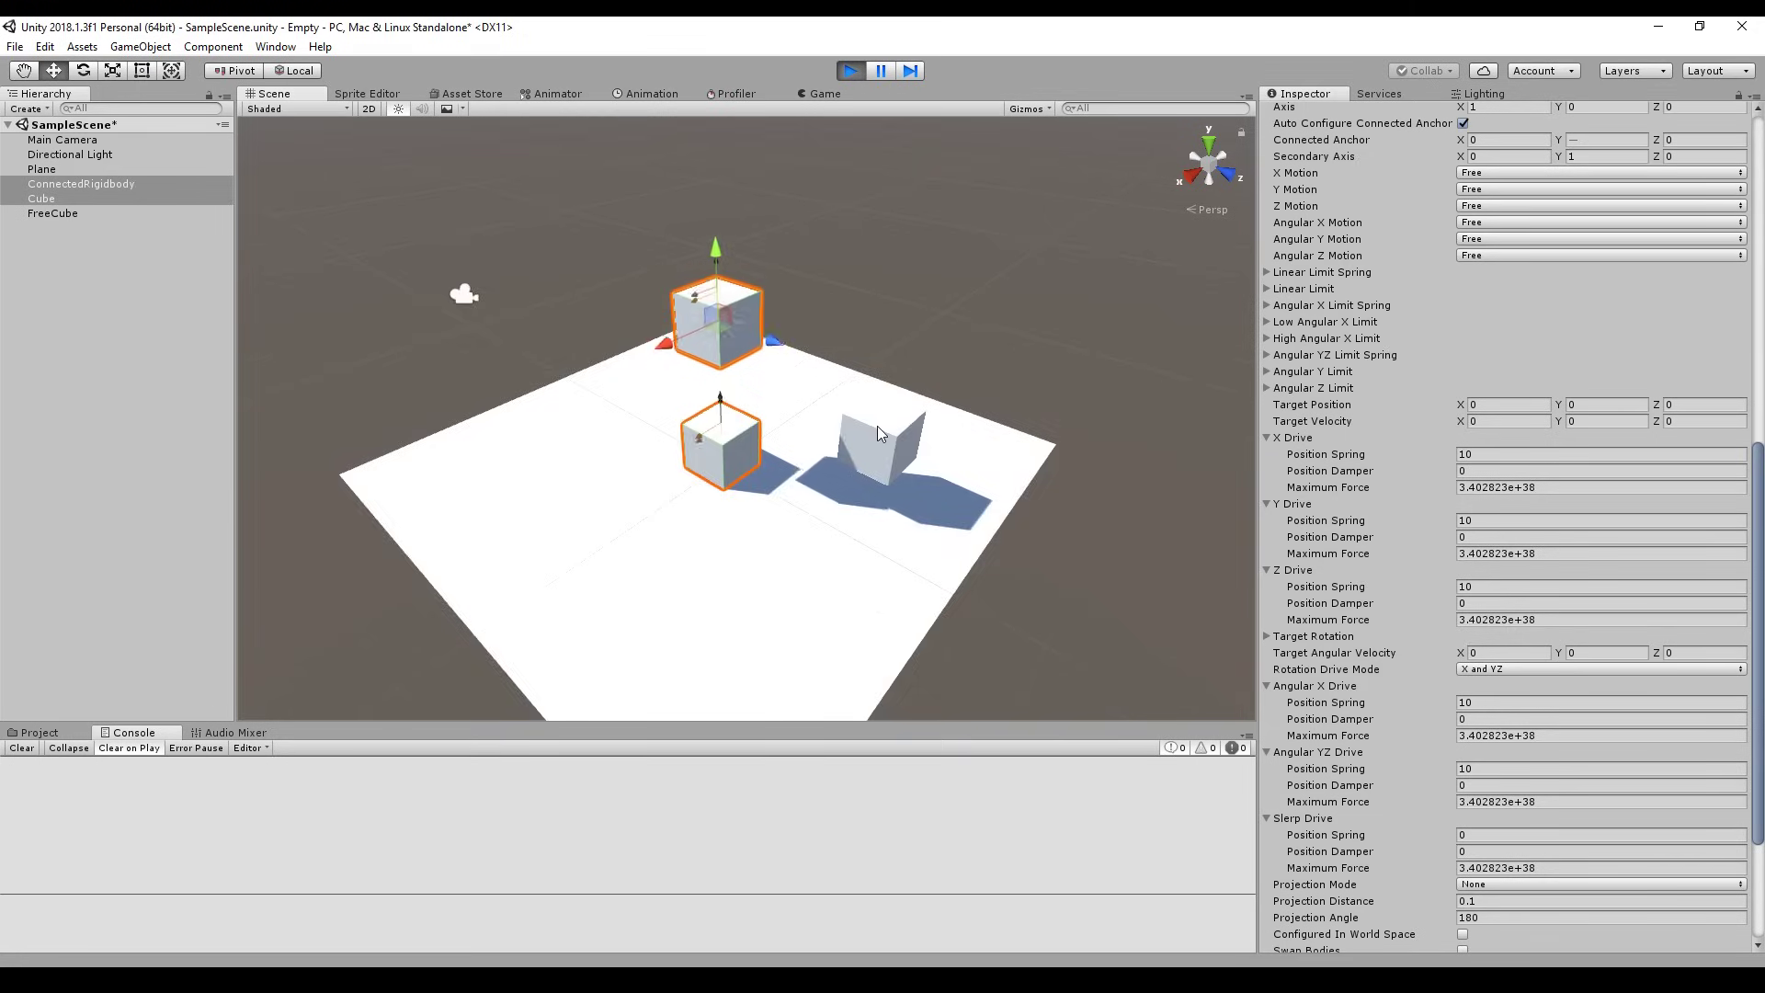
{"action": "middle_click_drag", "start_coordinate": [743, 307], "coordinate": [586, 453]}
{"action": "left_click_drag", "start_coordinate": [586, 453], "coordinate": [791, 529], "text": "alt"}
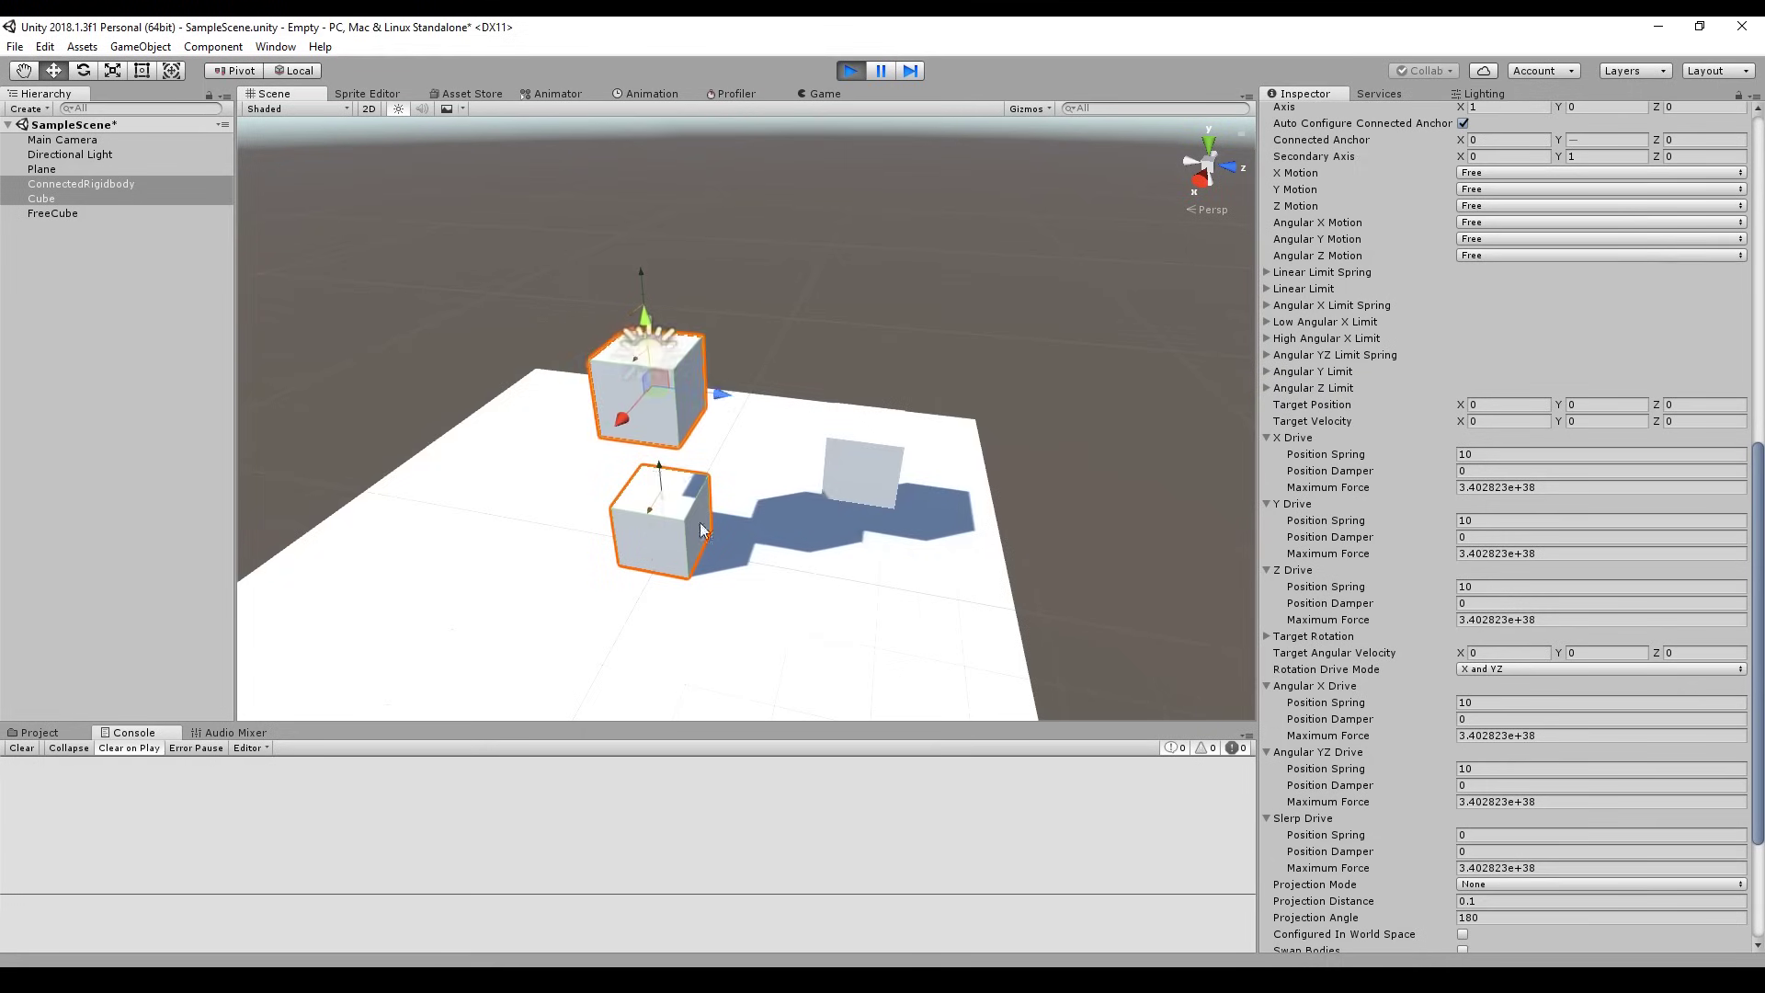
{"action": "left_click_drag", "start_coordinate": [642, 284], "coordinate": [679, 295]}
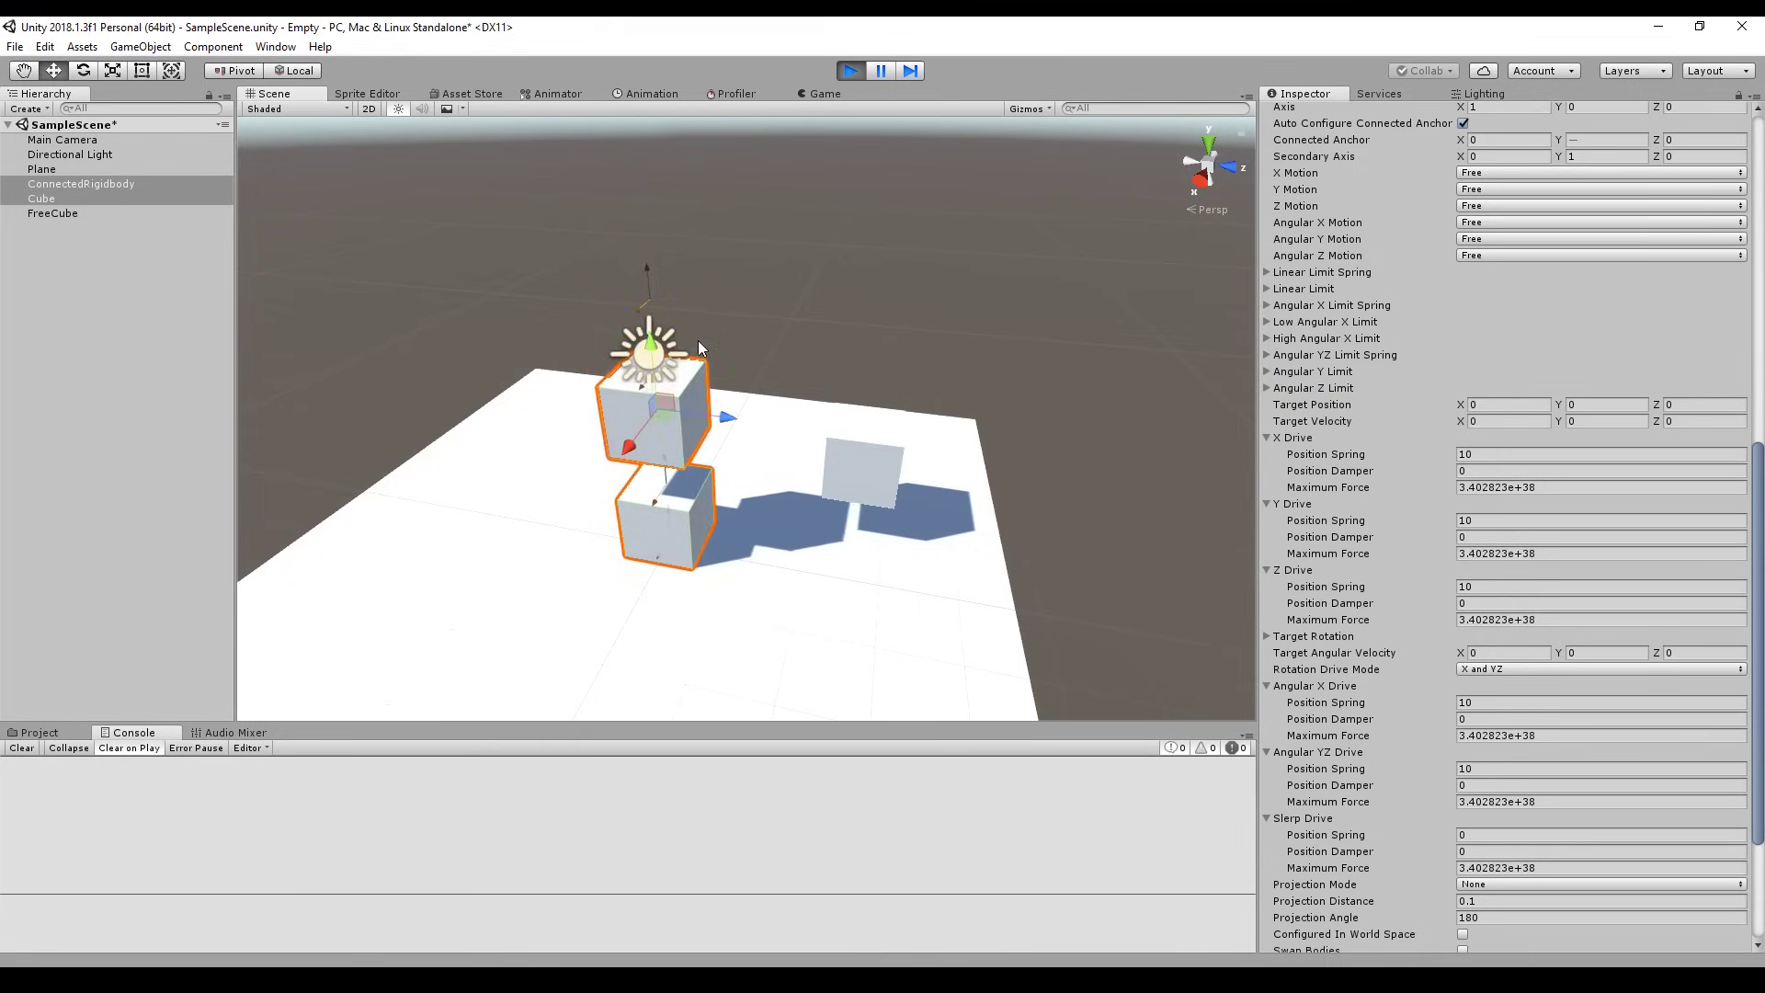
{"action": "left_click", "coordinate": [642, 294]}
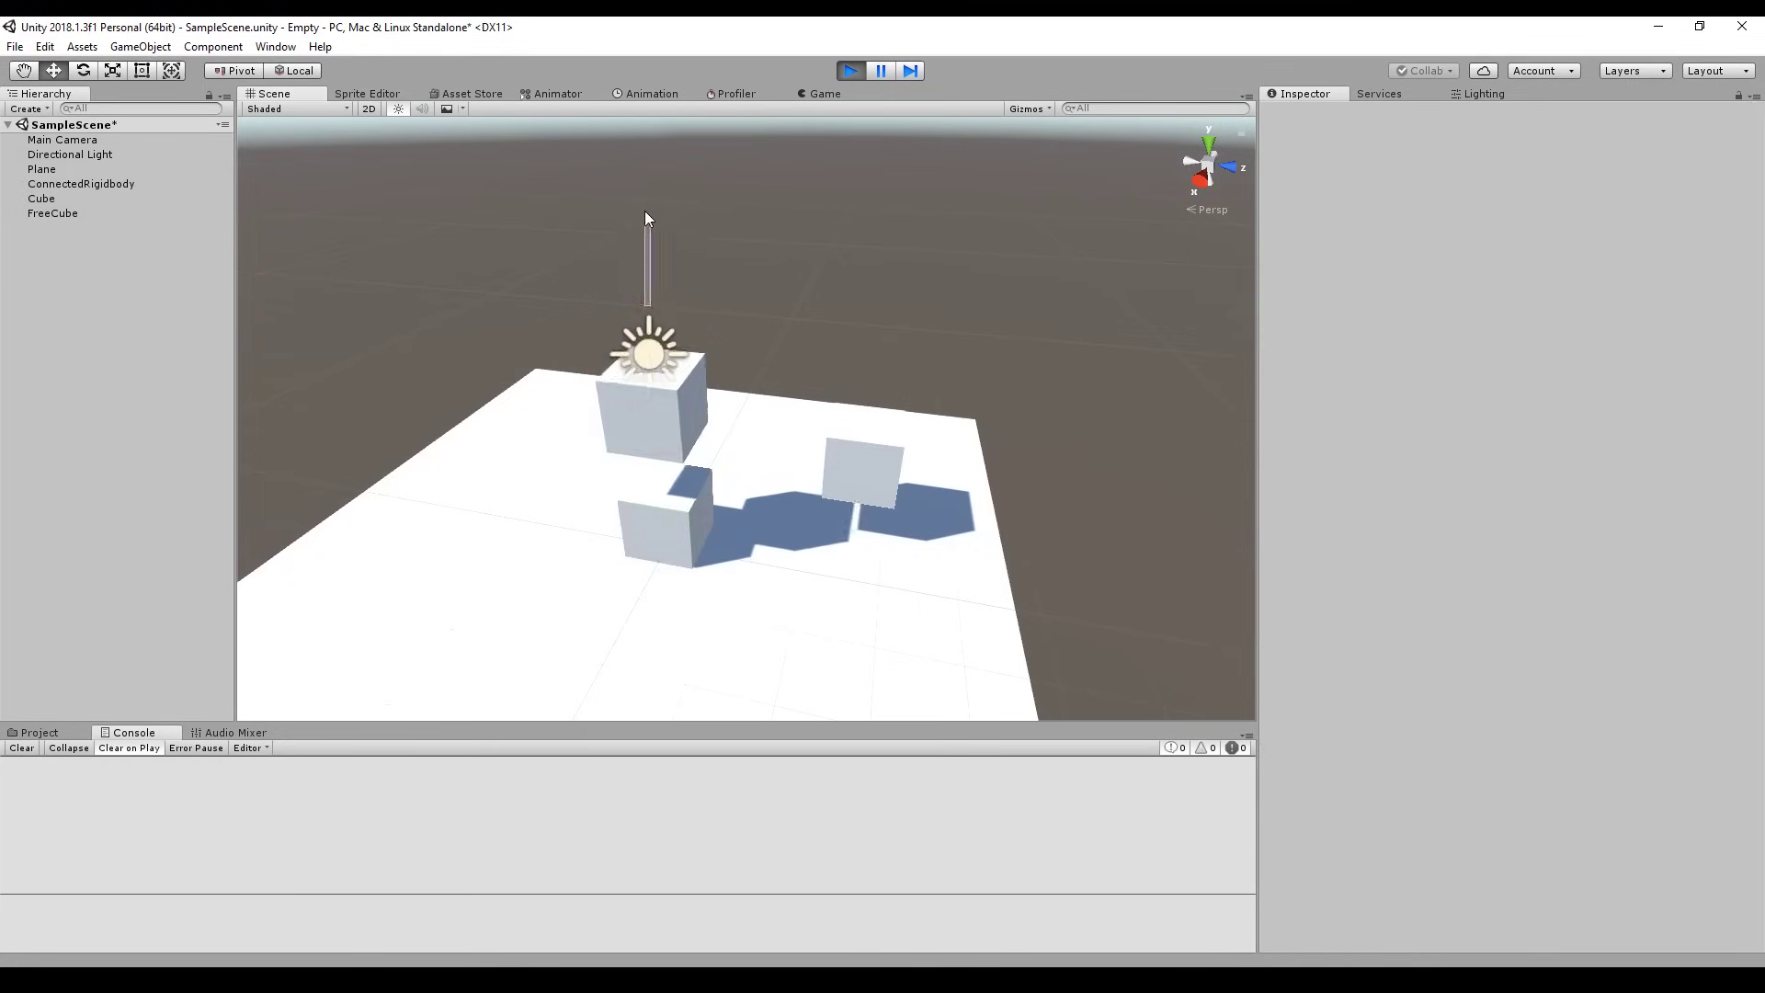
{"action": "left_click", "coordinate": [657, 377]}
{"action": "left_click", "coordinate": [638, 439]}
{"action": "left_click_drag", "start_coordinate": [640, 276], "coordinate": [665, 146]}
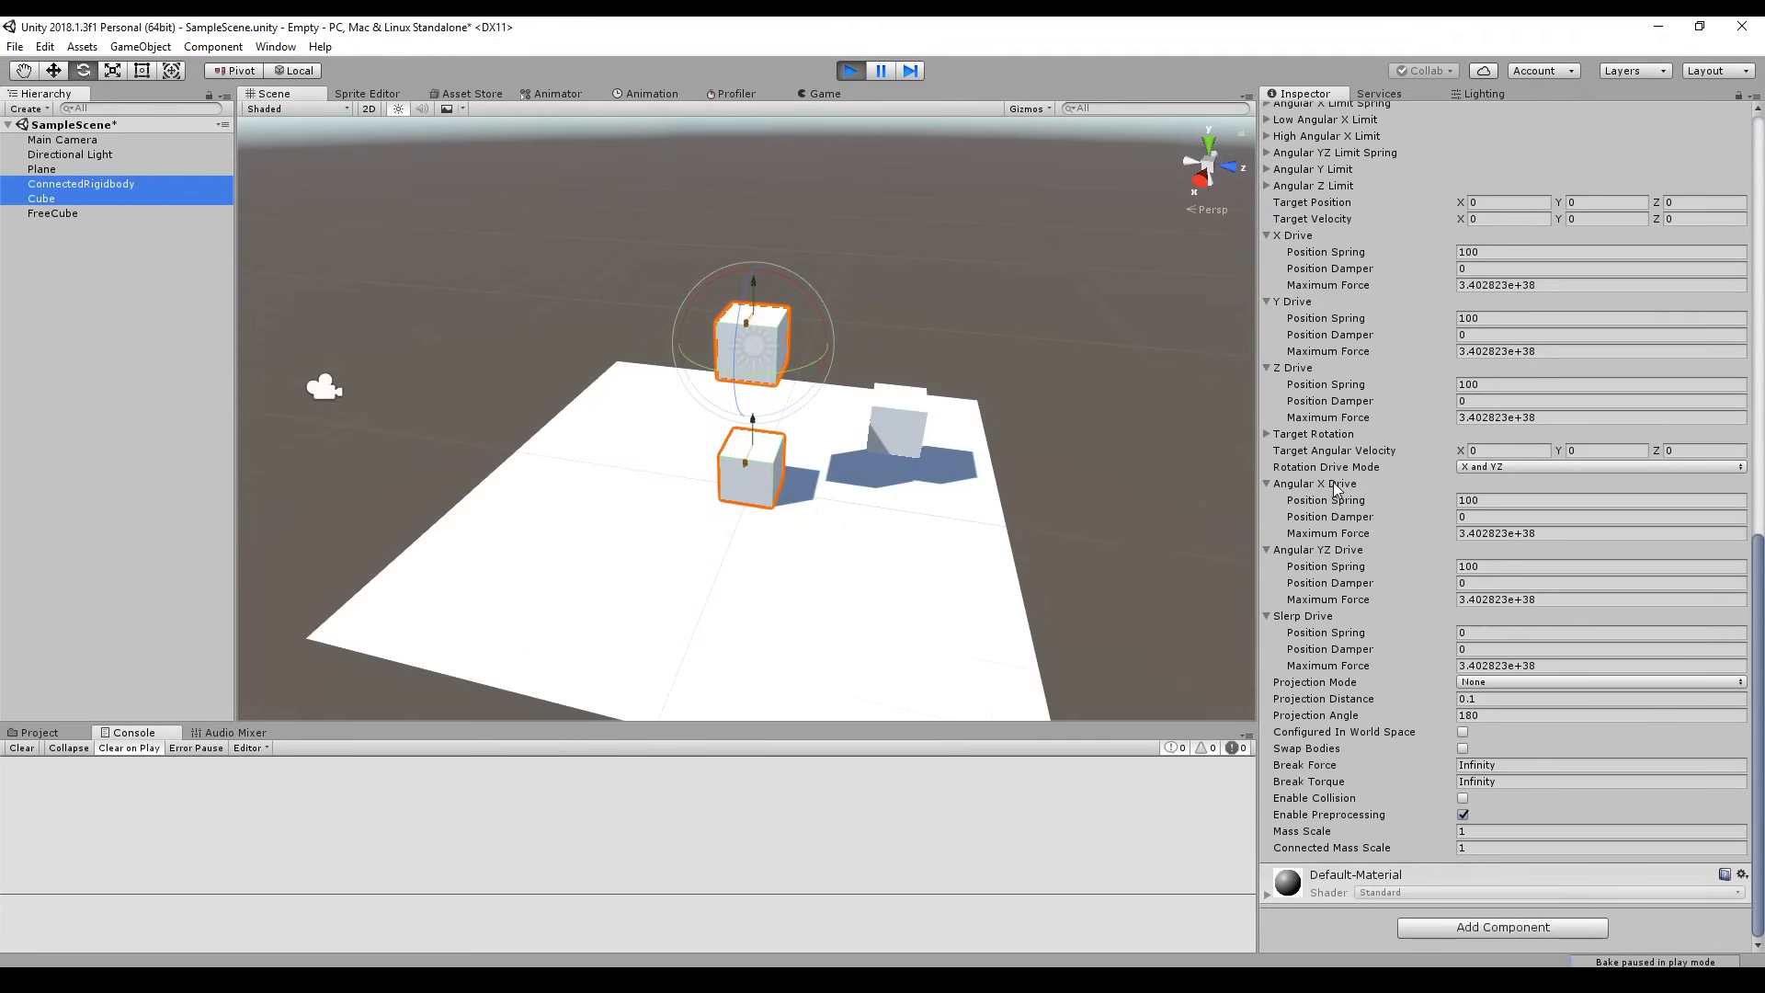
- Try Angular X and Angular YZ Drive Position Springs of 0 with a Slerp Drive Position Spring of 100 during play mode, and exit play mode
{"action": "left_click", "coordinate": [1533, 500]}
{"action": "type", "text": "0"}
{"action": "left_click", "coordinate": [1496, 566]}
{"action": "type", "text": "0"}
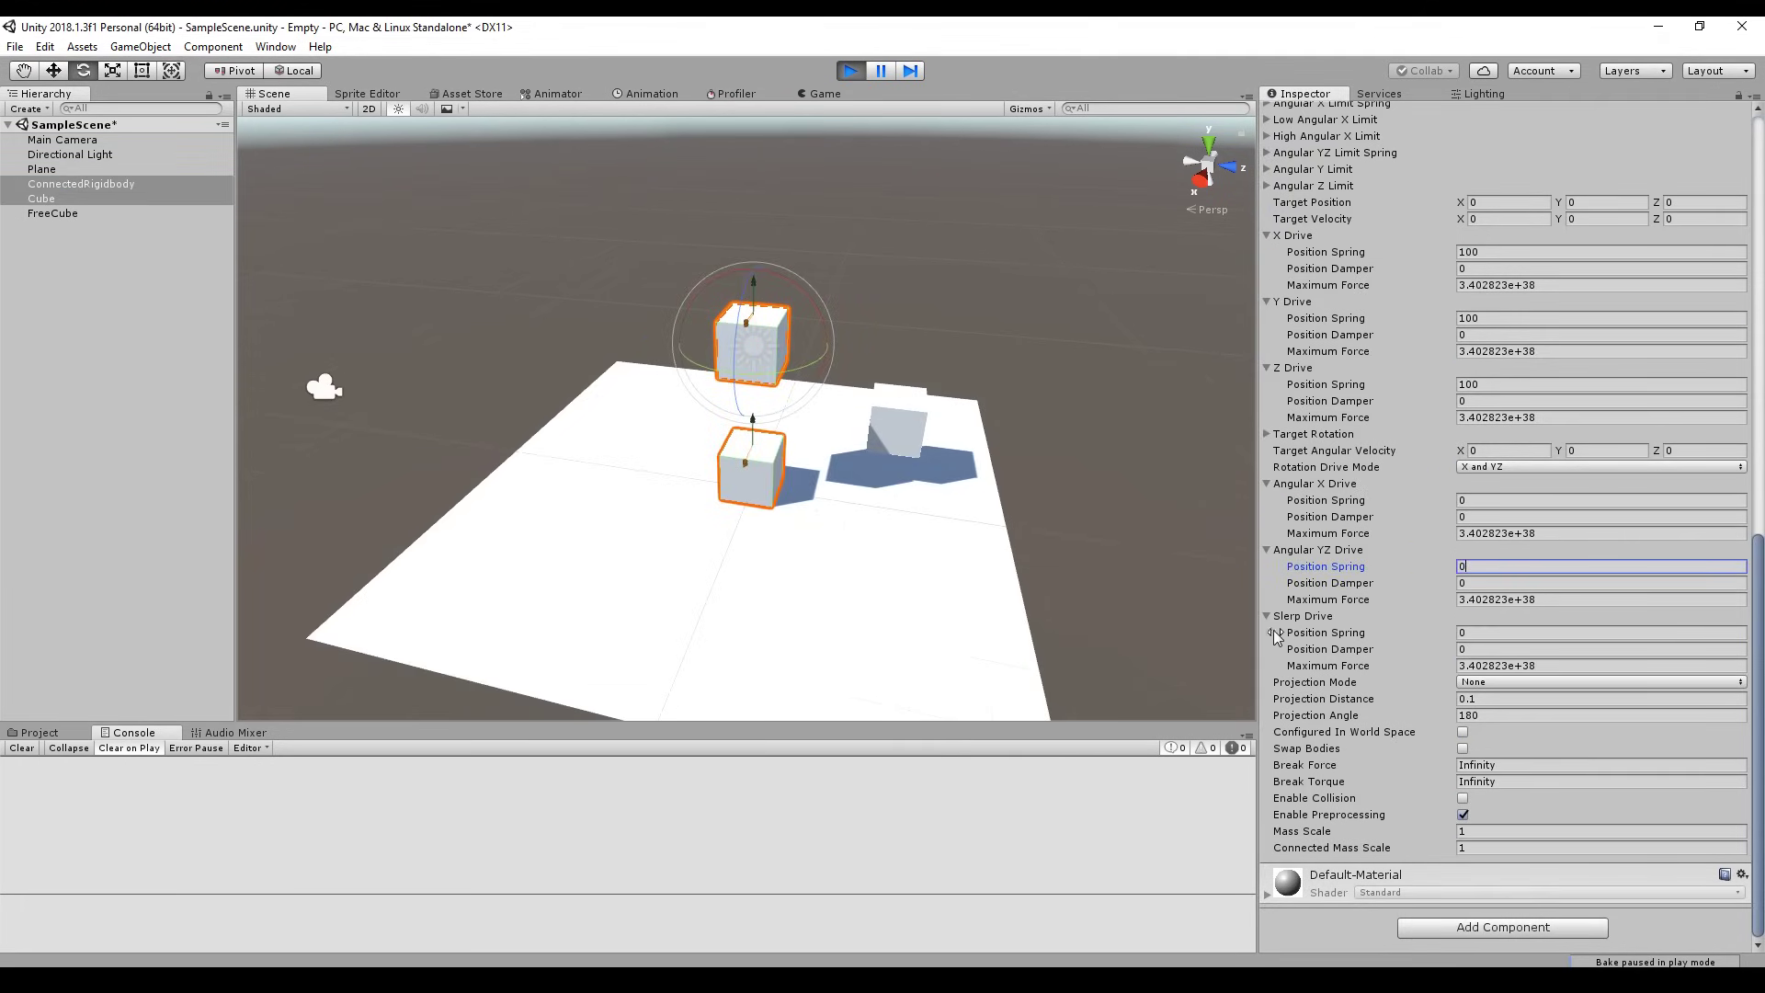
{"action": "left_click", "coordinate": [1489, 632]}
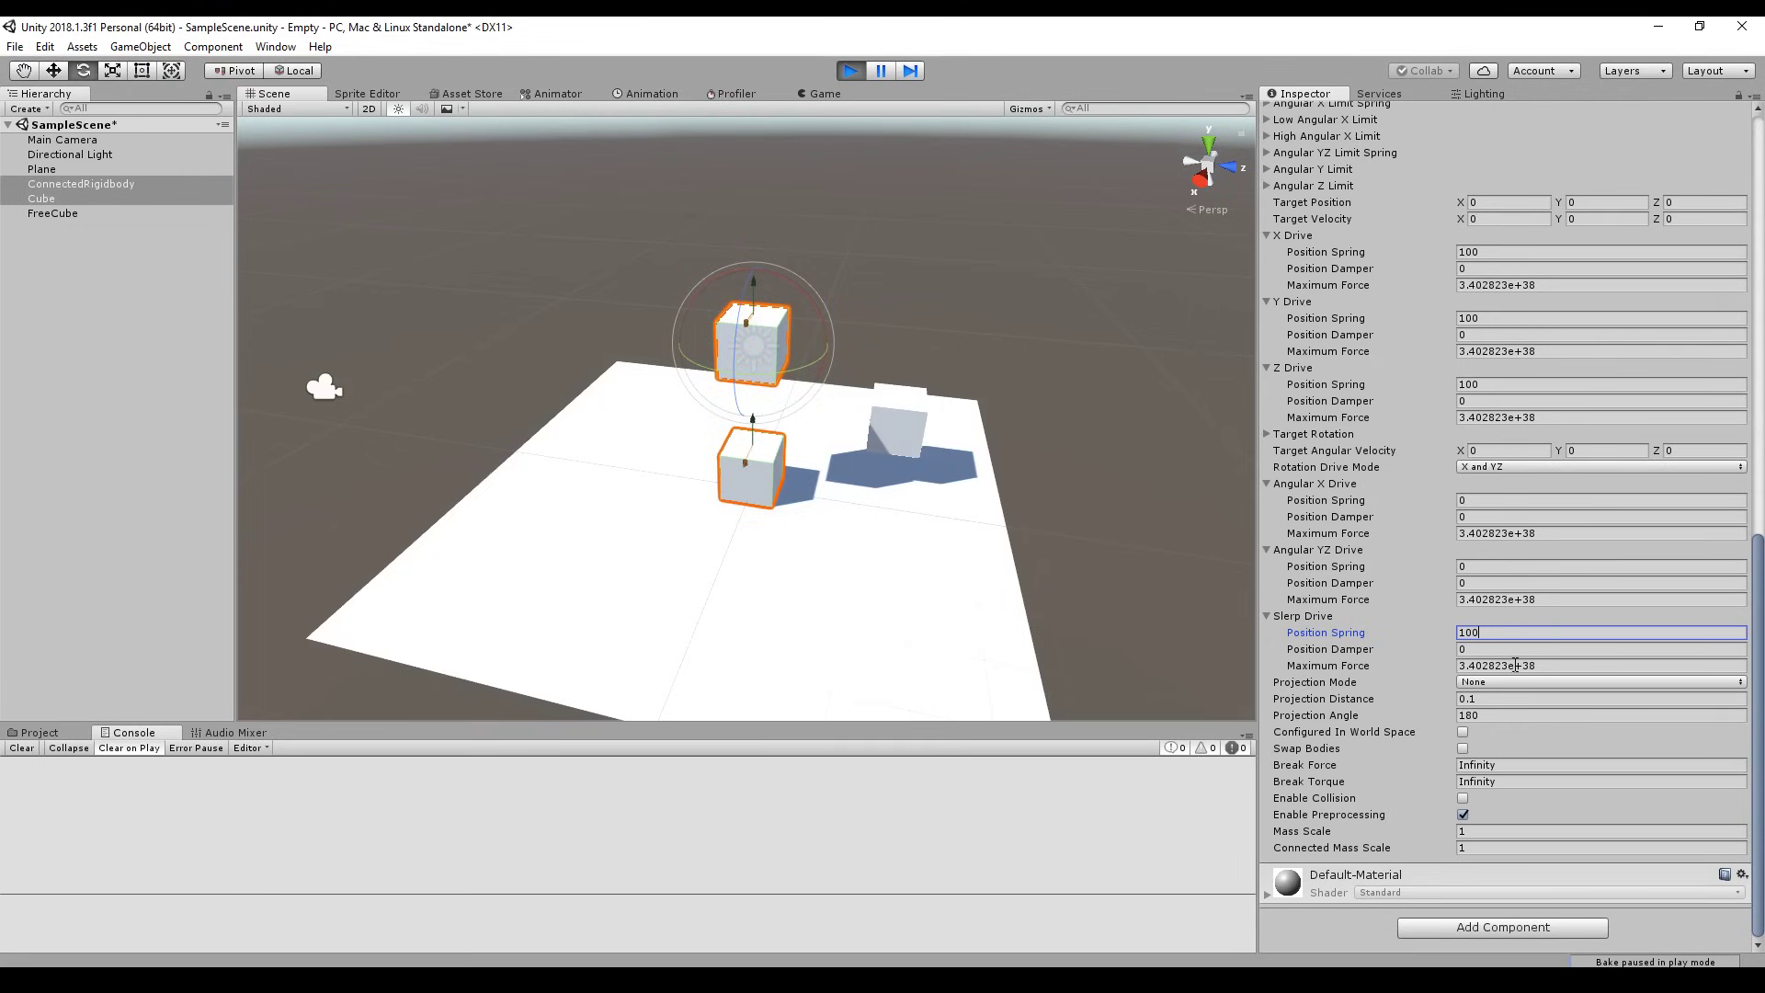
{"action": "left_click", "coordinate": [851, 71]}
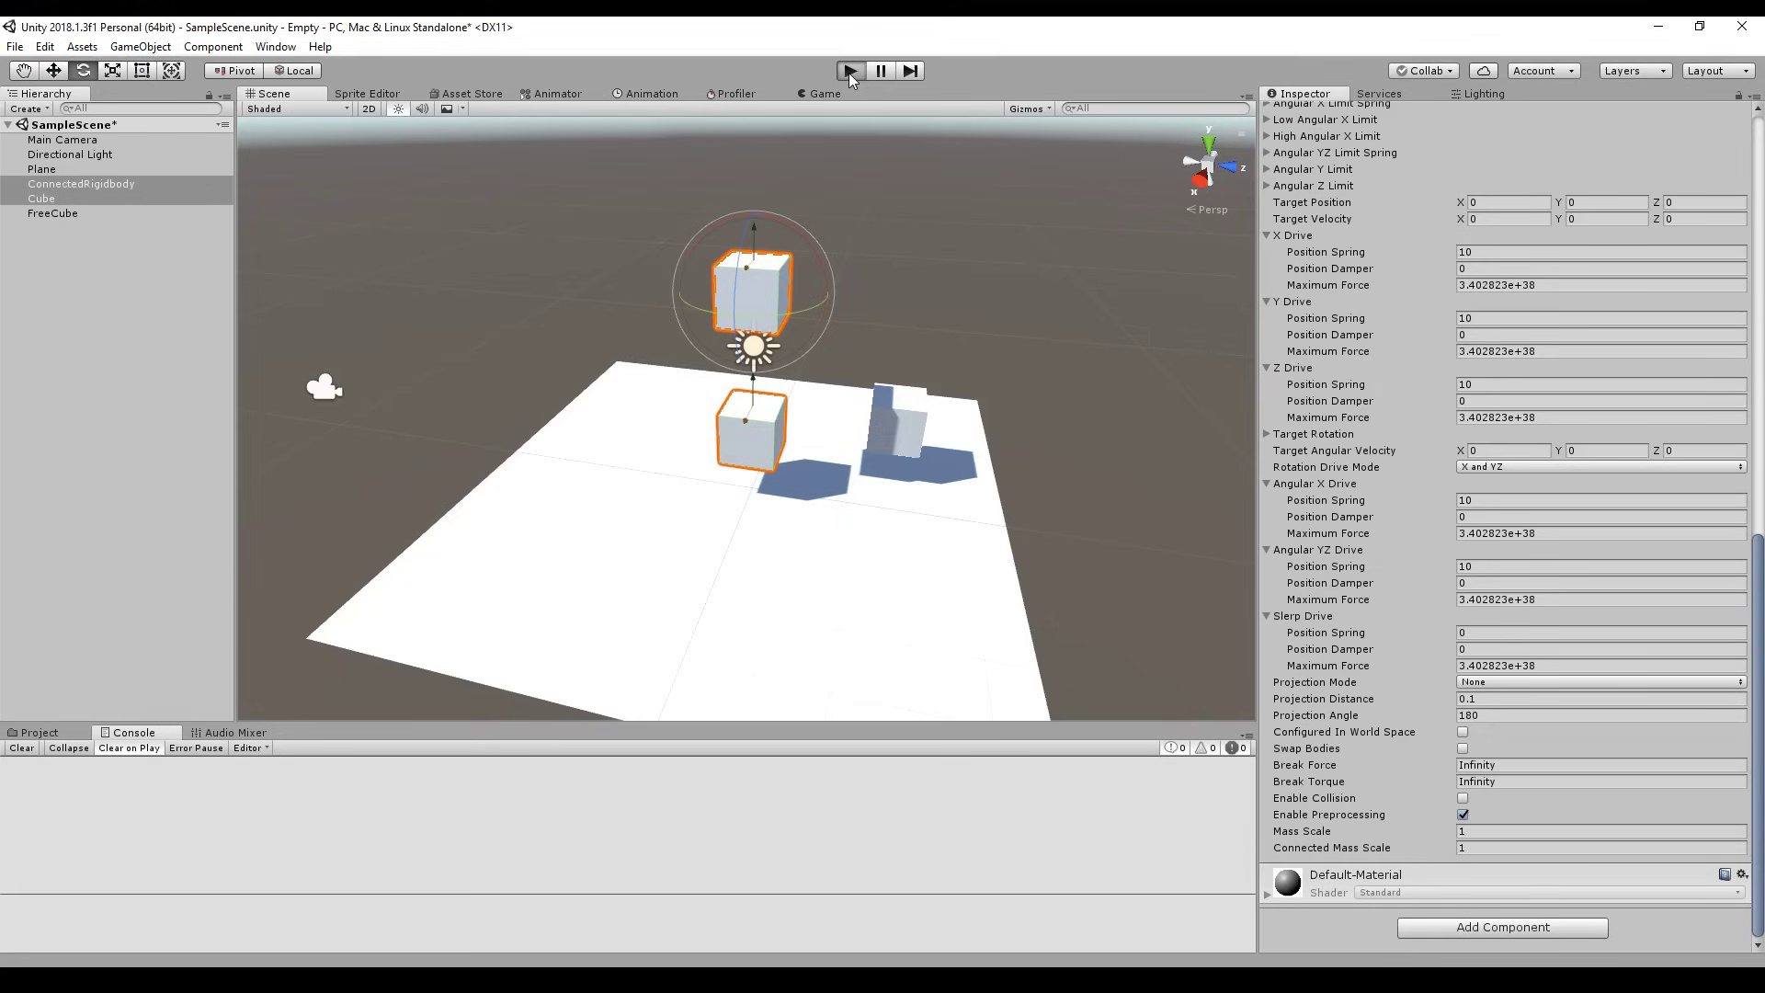
{"action": "left_click", "coordinate": [847, 74]}
{"action": "left_click", "coordinate": [847, 73]}
- In edit mode, set both cubes' Slerp Drive Position Spring to 100 and their Angular YZ and Angular X Drive Position Springs to 0
{"action": "left_click", "coordinate": [1505, 632]}
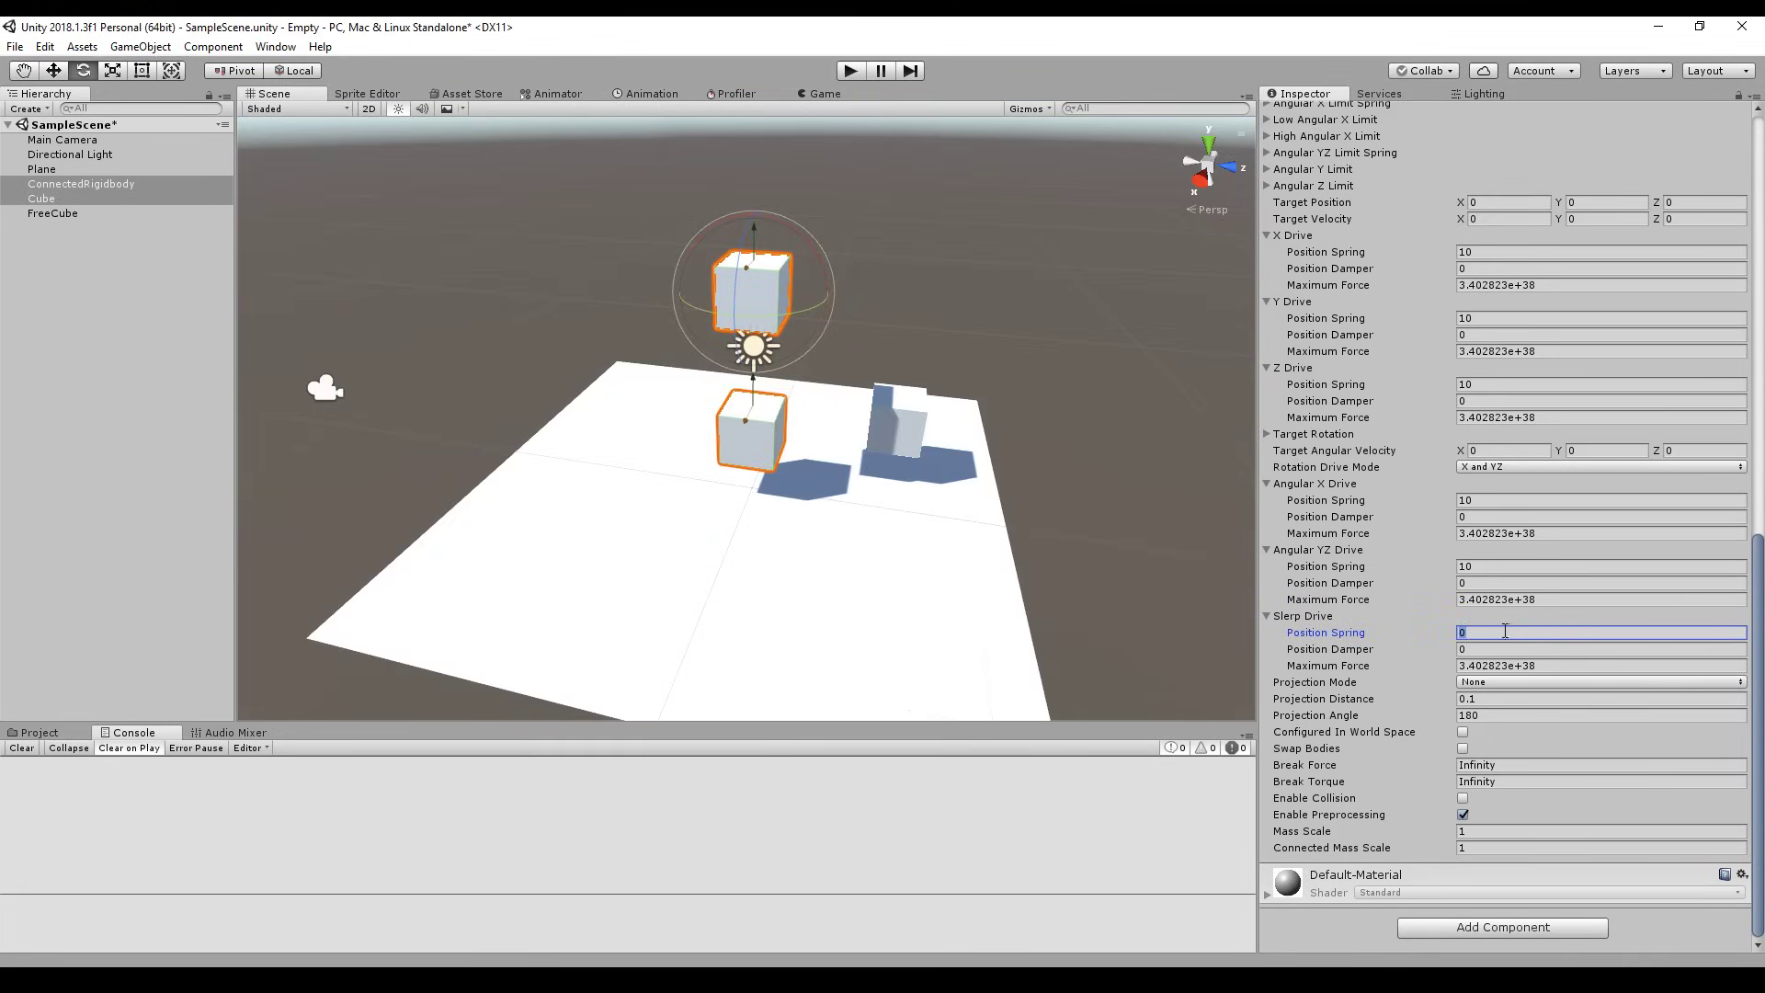
{"action": "left_click", "coordinate": [1491, 563]}
{"action": "type", "text": "0"}
{"action": "left_click", "coordinate": [1498, 500]}
{"action": "type", "text": "0"}
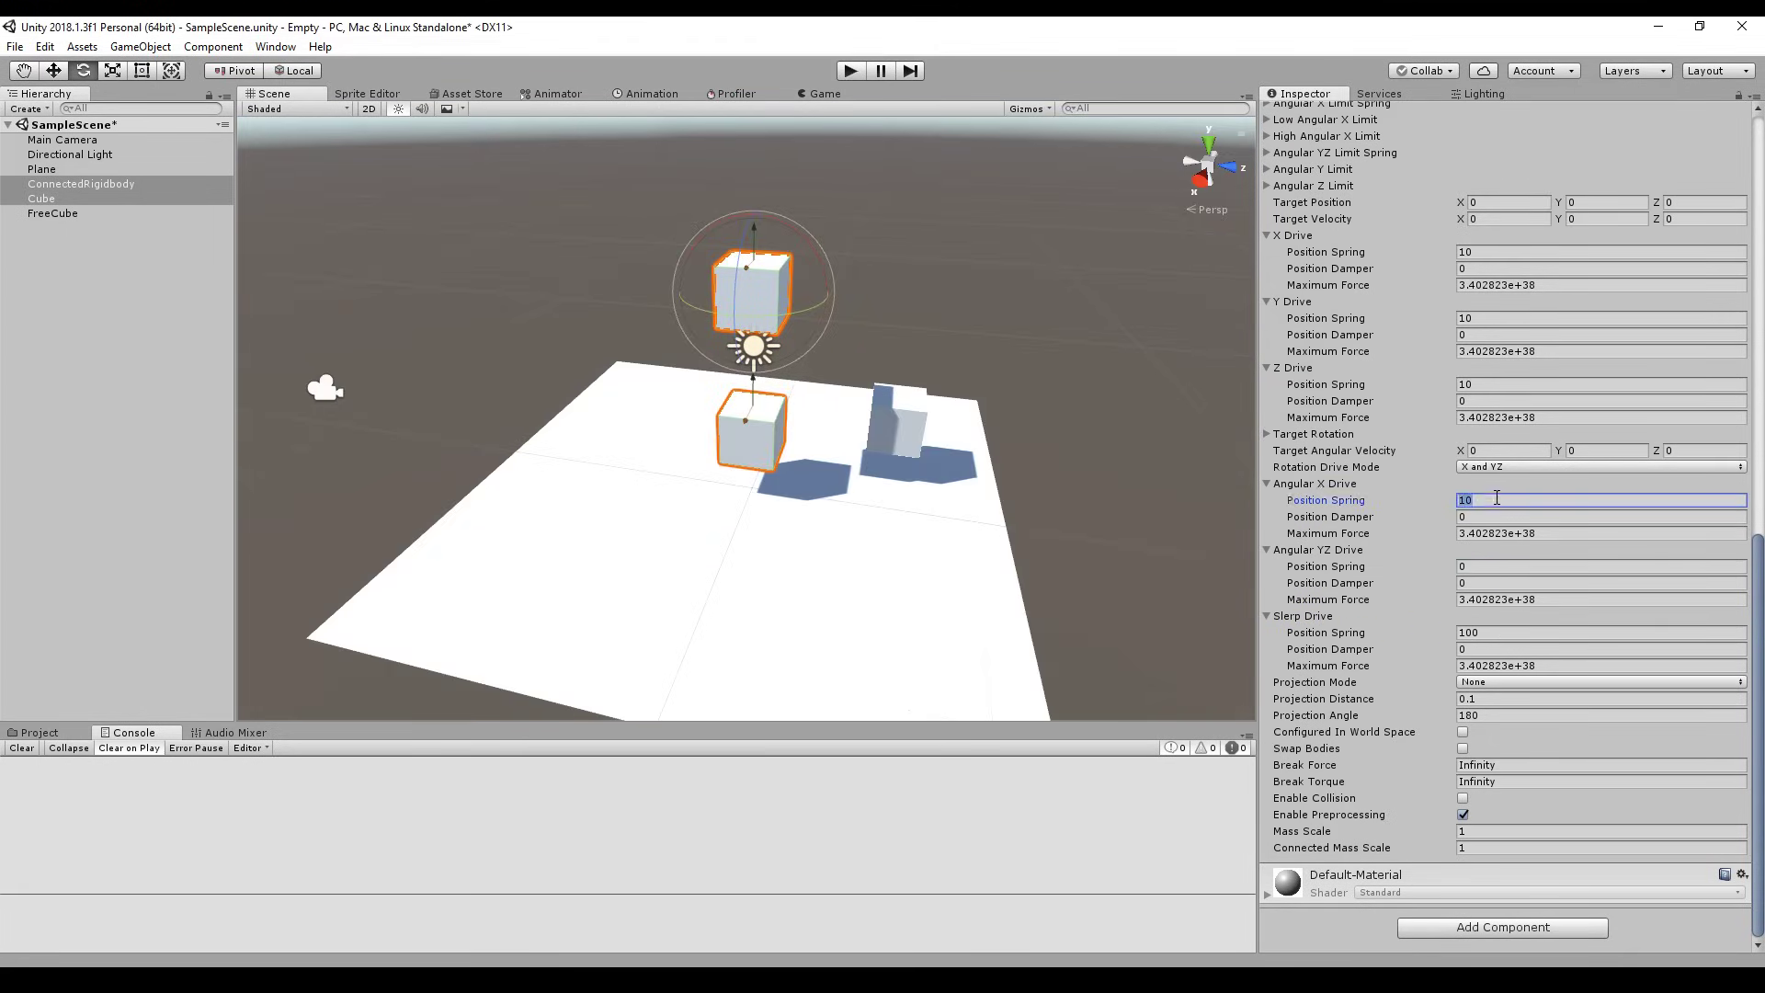
- Run the scene, watch the two cubes in the Scene view and review the Configurable Joint's motion and drive properties
{"action": "left_click", "coordinate": [850, 71]}
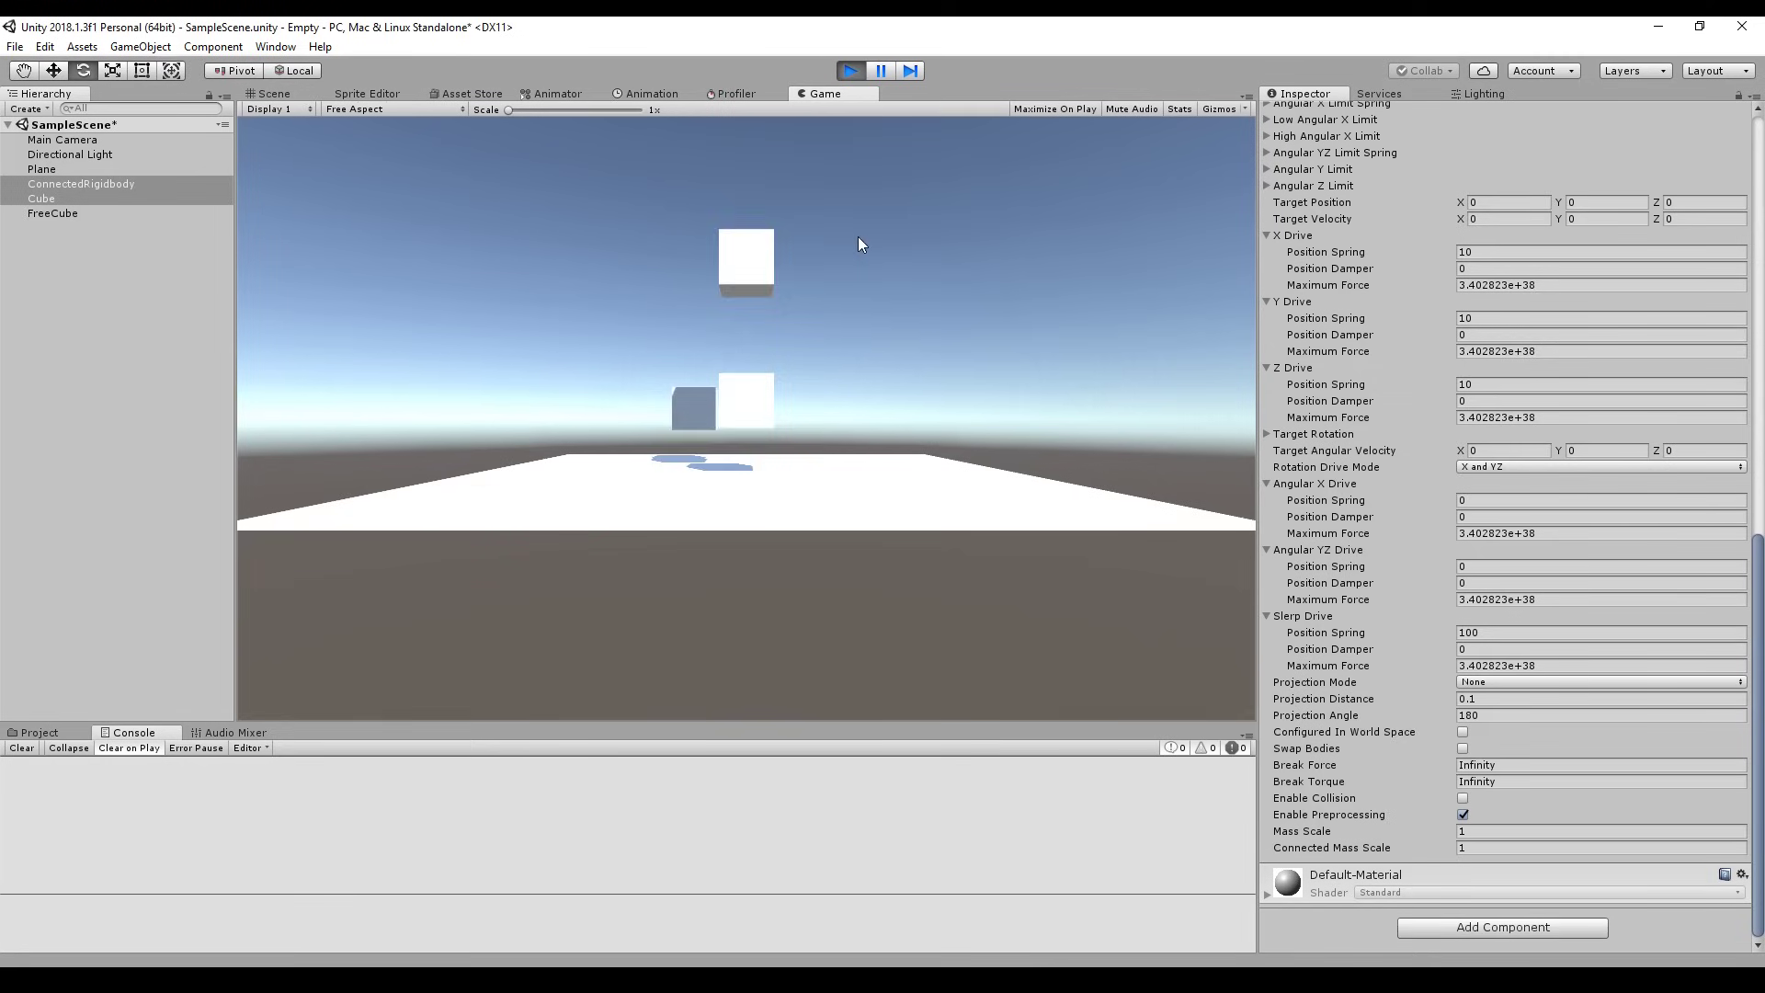
{"action": "left_click", "coordinate": [272, 93]}
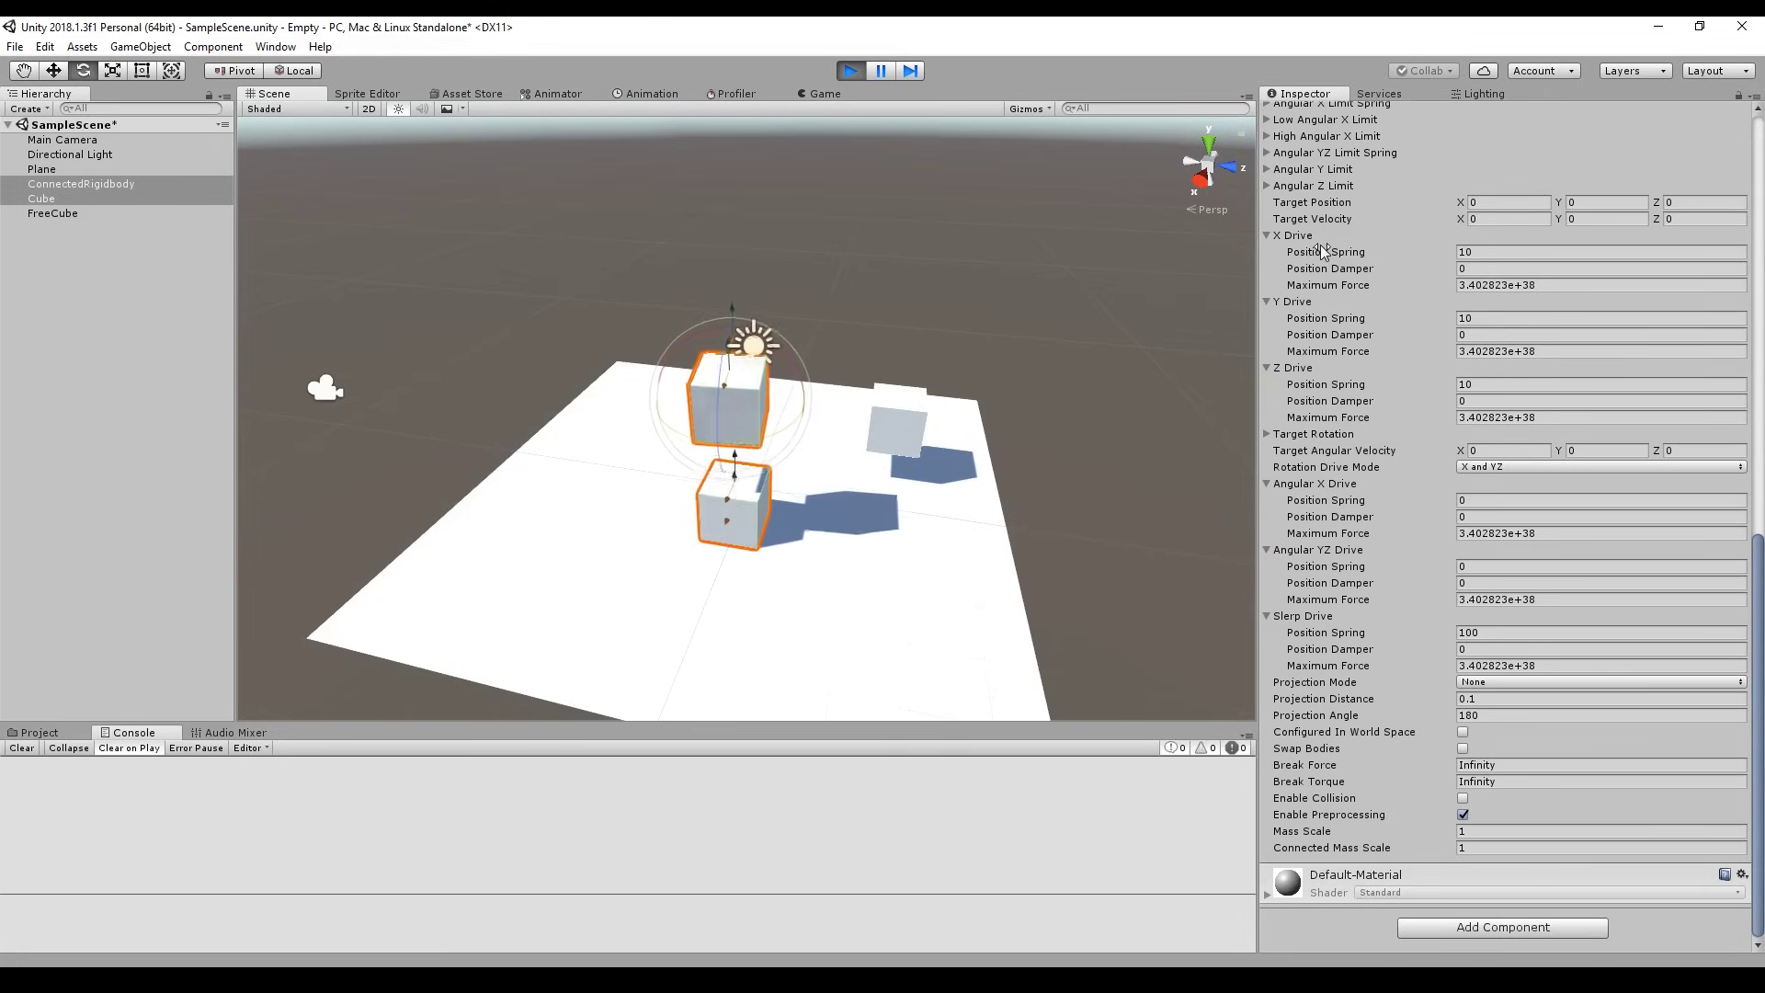
{"action": "scroll", "coordinate": [1361, 417], "scroll_direction": "up", "scroll_amount": 3}
{"action": "scroll", "coordinate": [1351, 368], "scroll_direction": "up", "scroll_amount": 8}
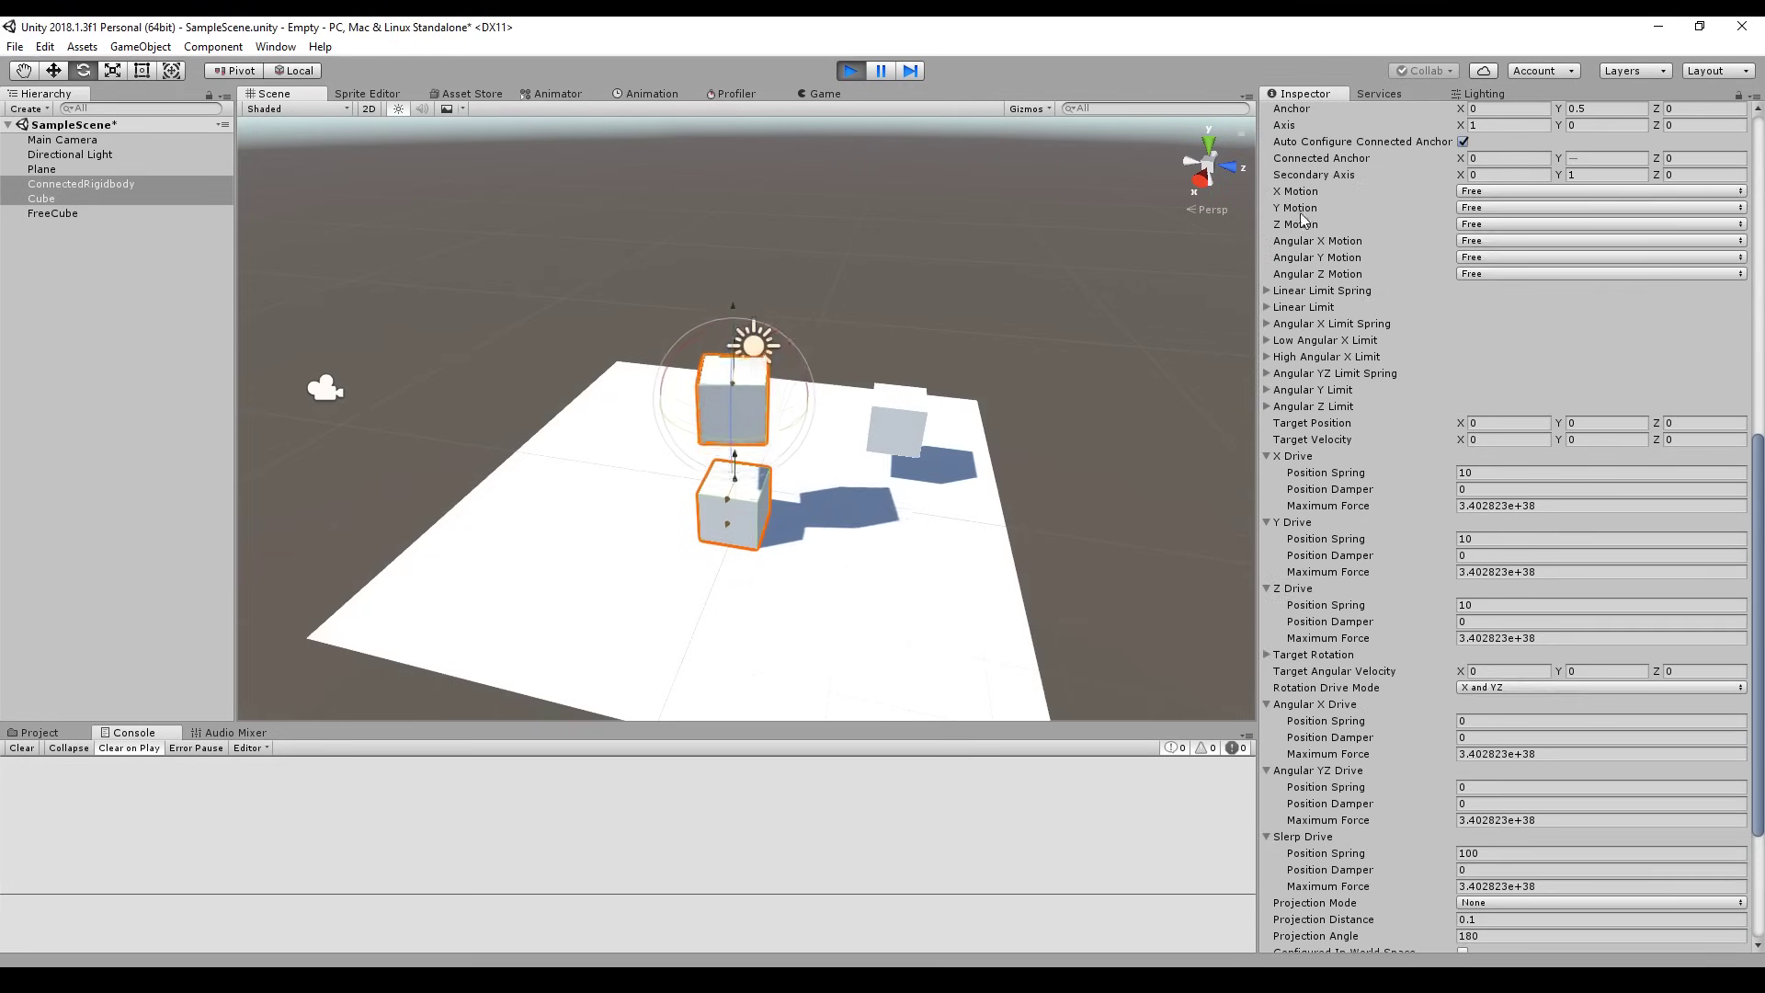
{"action": "scroll", "coordinate": [1294, 230], "scroll_direction": "down", "scroll_amount": 5}
{"action": "scroll", "coordinate": [1294, 230], "scroll_direction": "down", "scroll_amount": 6}
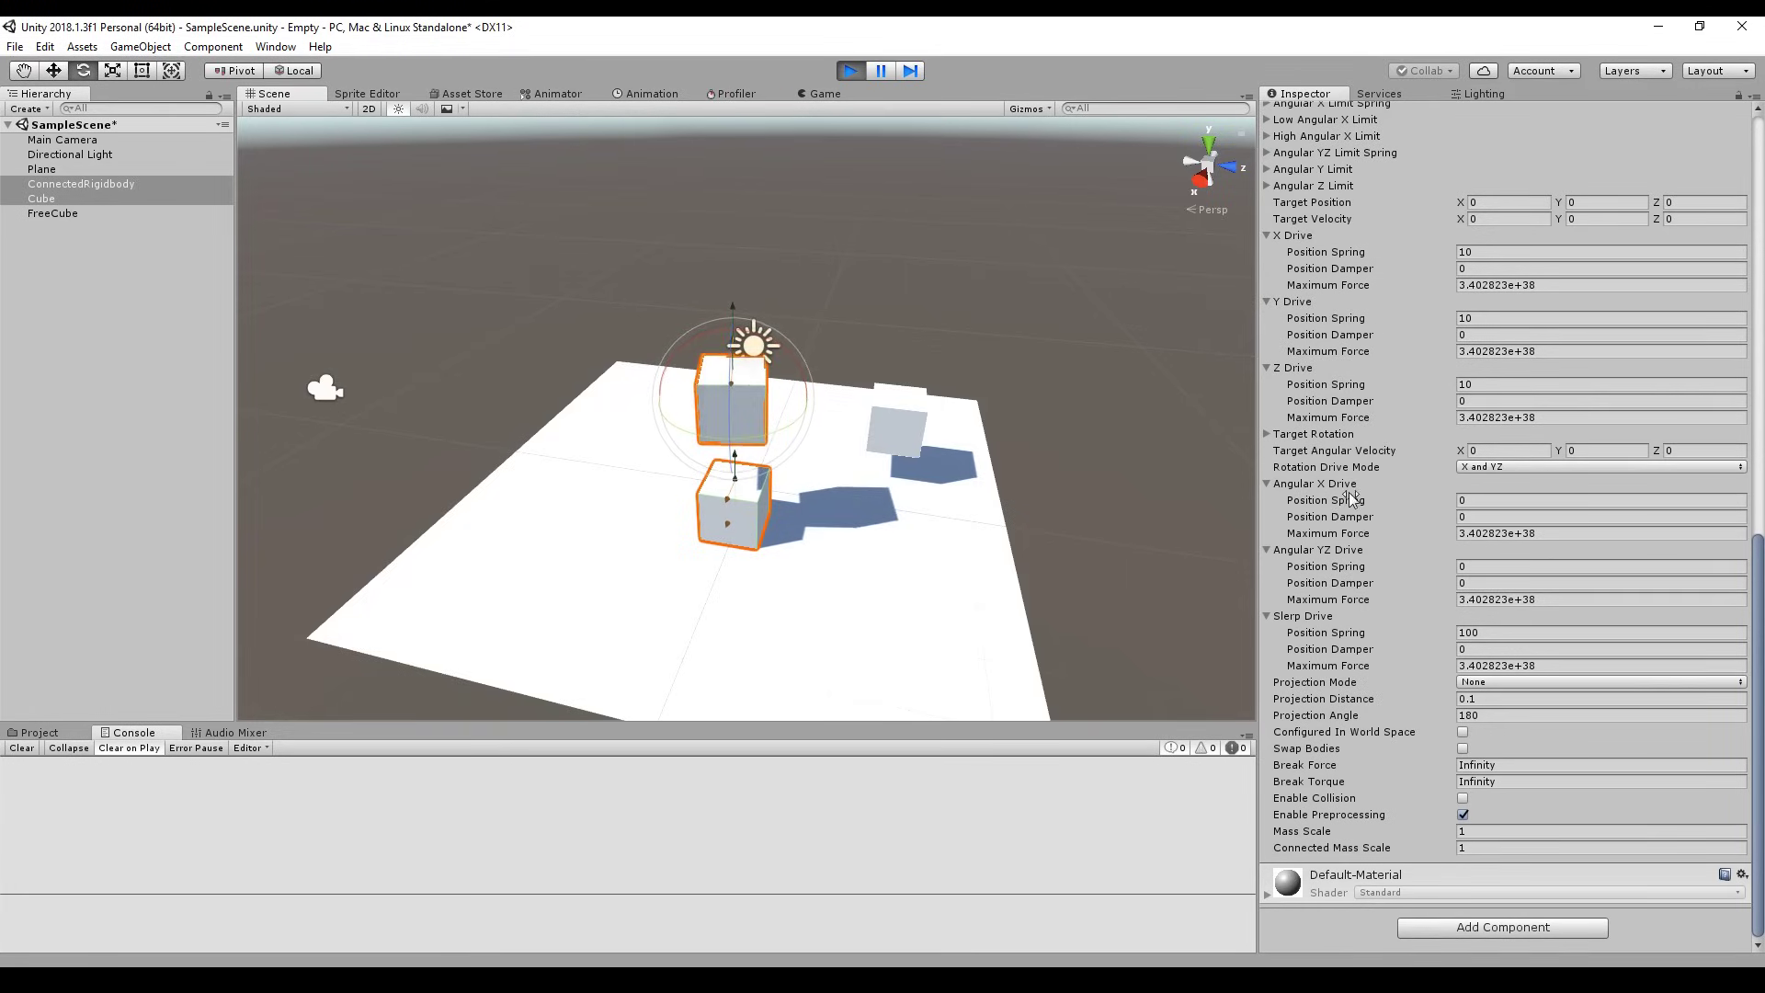
{"action": "scroll", "coordinate": [1342, 644], "scroll_direction": "up", "scroll_amount": 10}
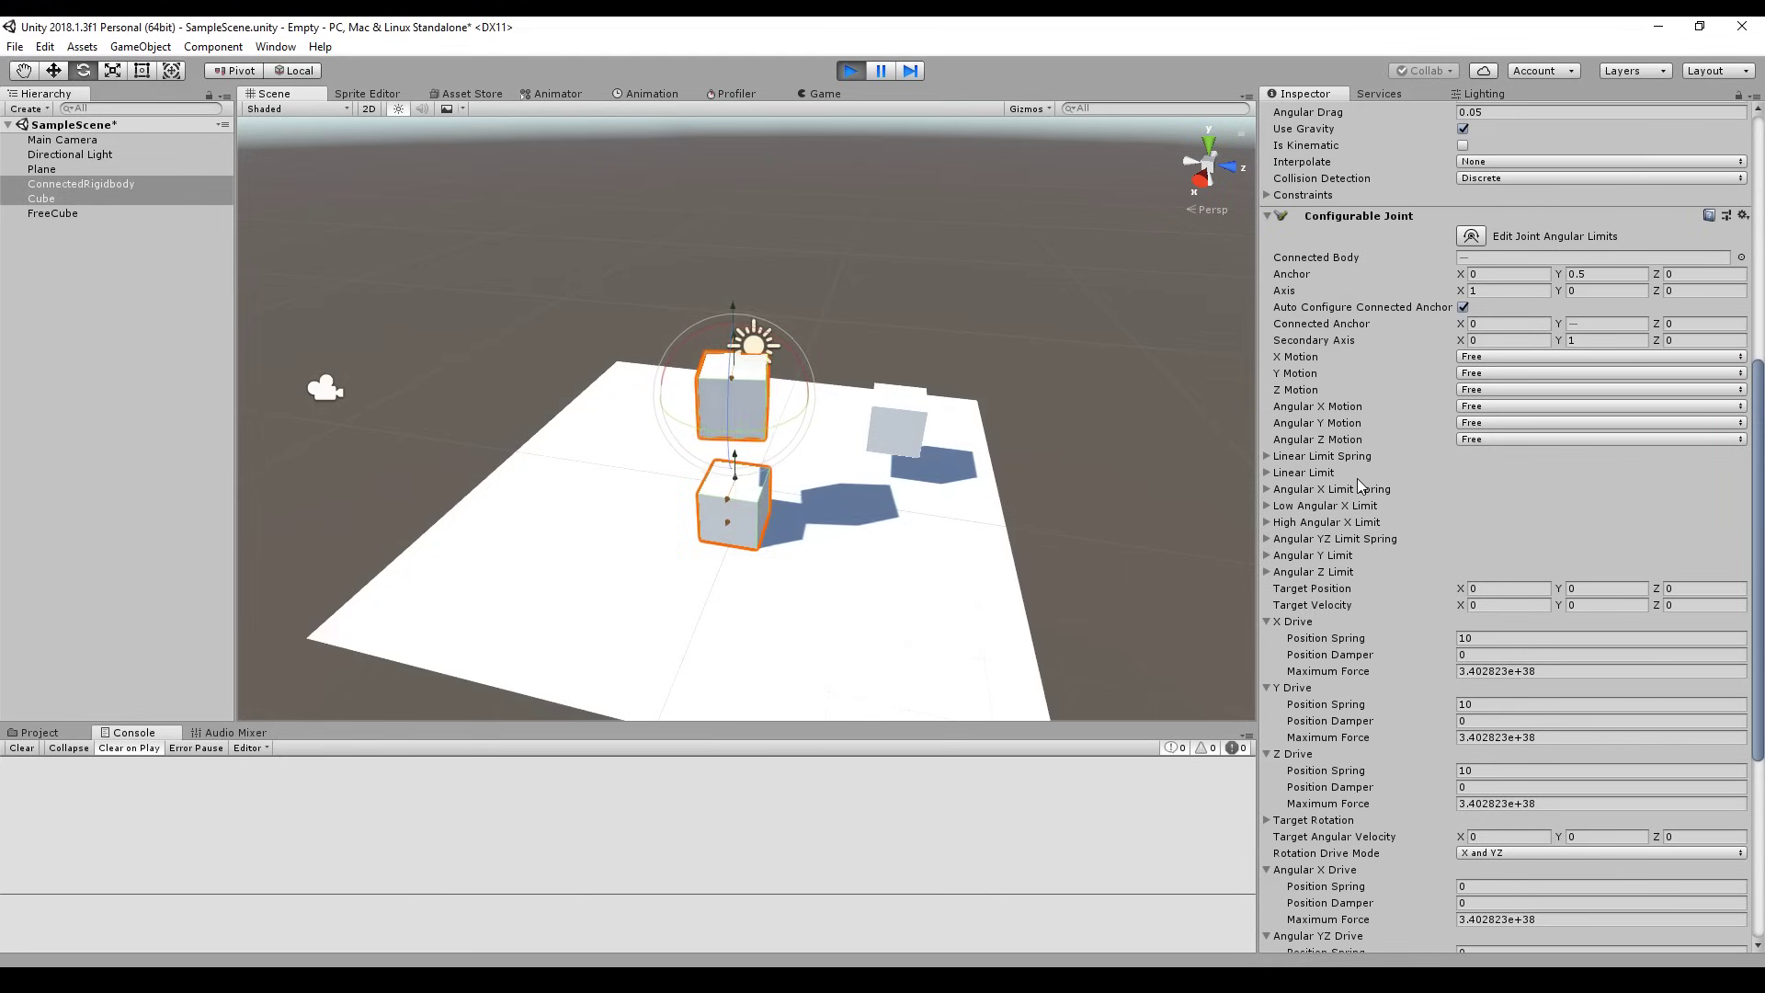
- Open the Configurable Joint manual page, look through its property table, Drive forces and Slerp Drive sections, and return to Unity
{"action": "left_click", "coordinate": [1710, 216]}
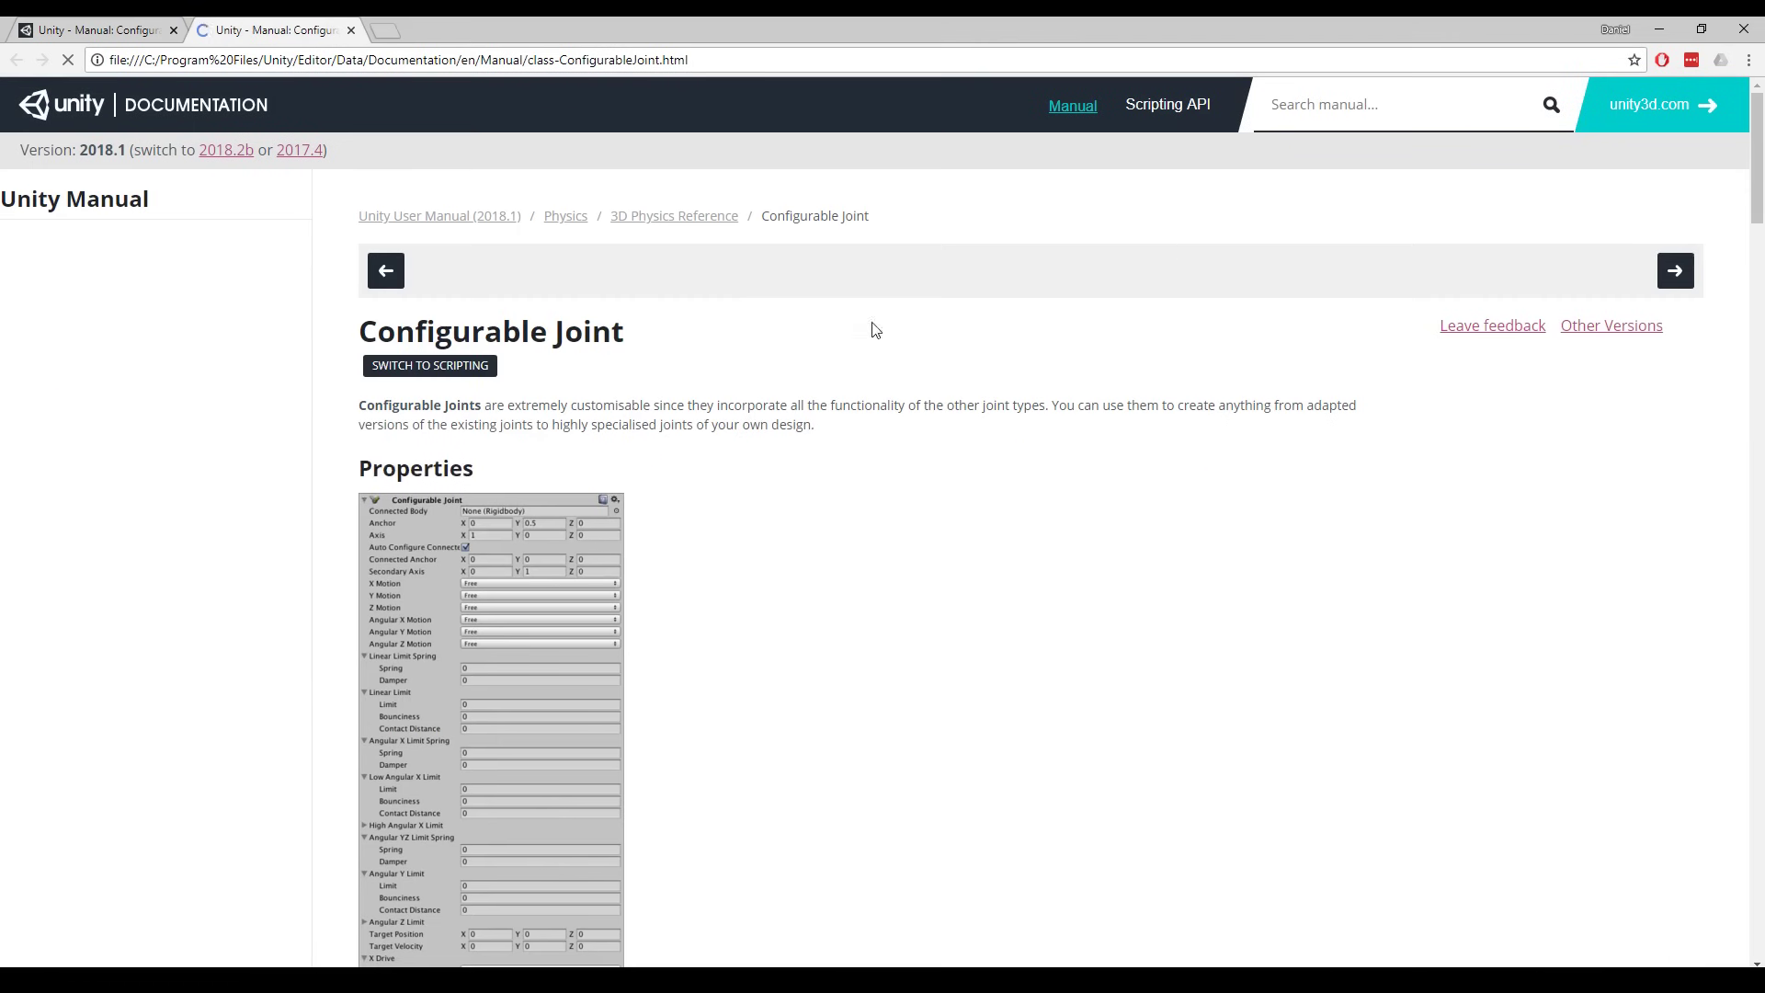
{"action": "scroll", "coordinate": [642, 339], "scroll_direction": "down", "scroll_amount": 8}
{"action": "scroll", "coordinate": [646, 340], "scroll_direction": "down", "scroll_amount": 20}
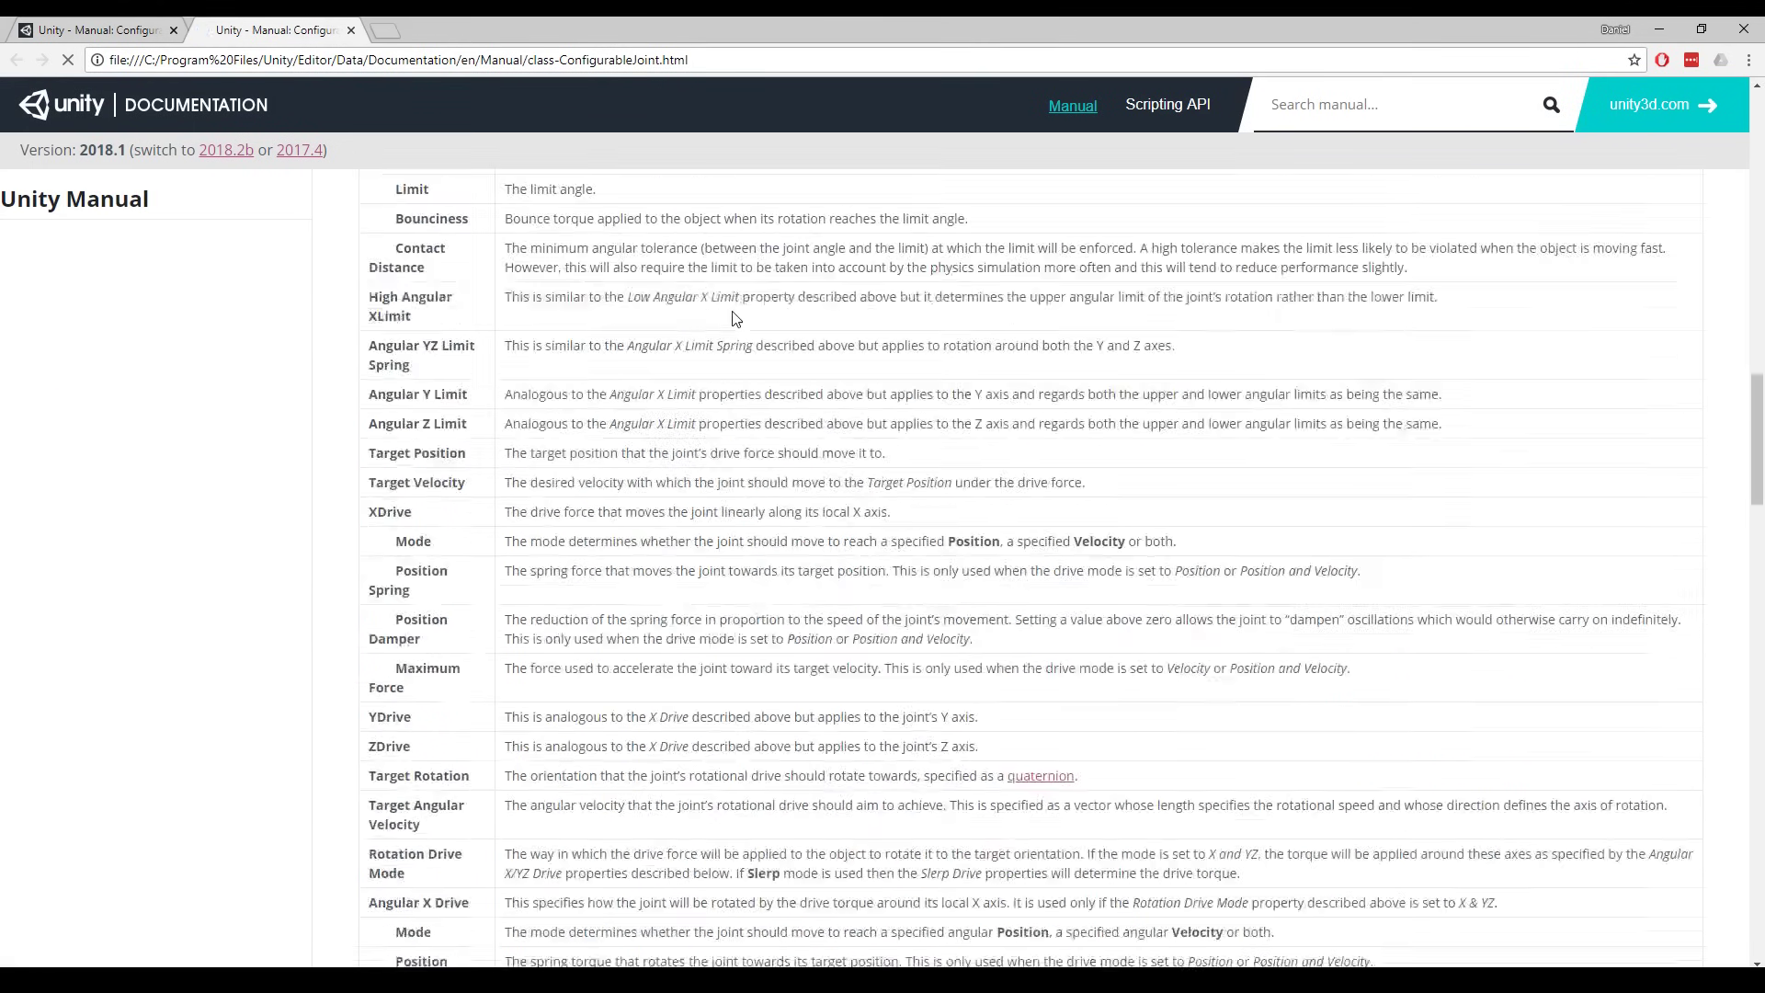
{"action": "scroll", "coordinate": [733, 313], "scroll_direction": "down", "scroll_amount": 8}
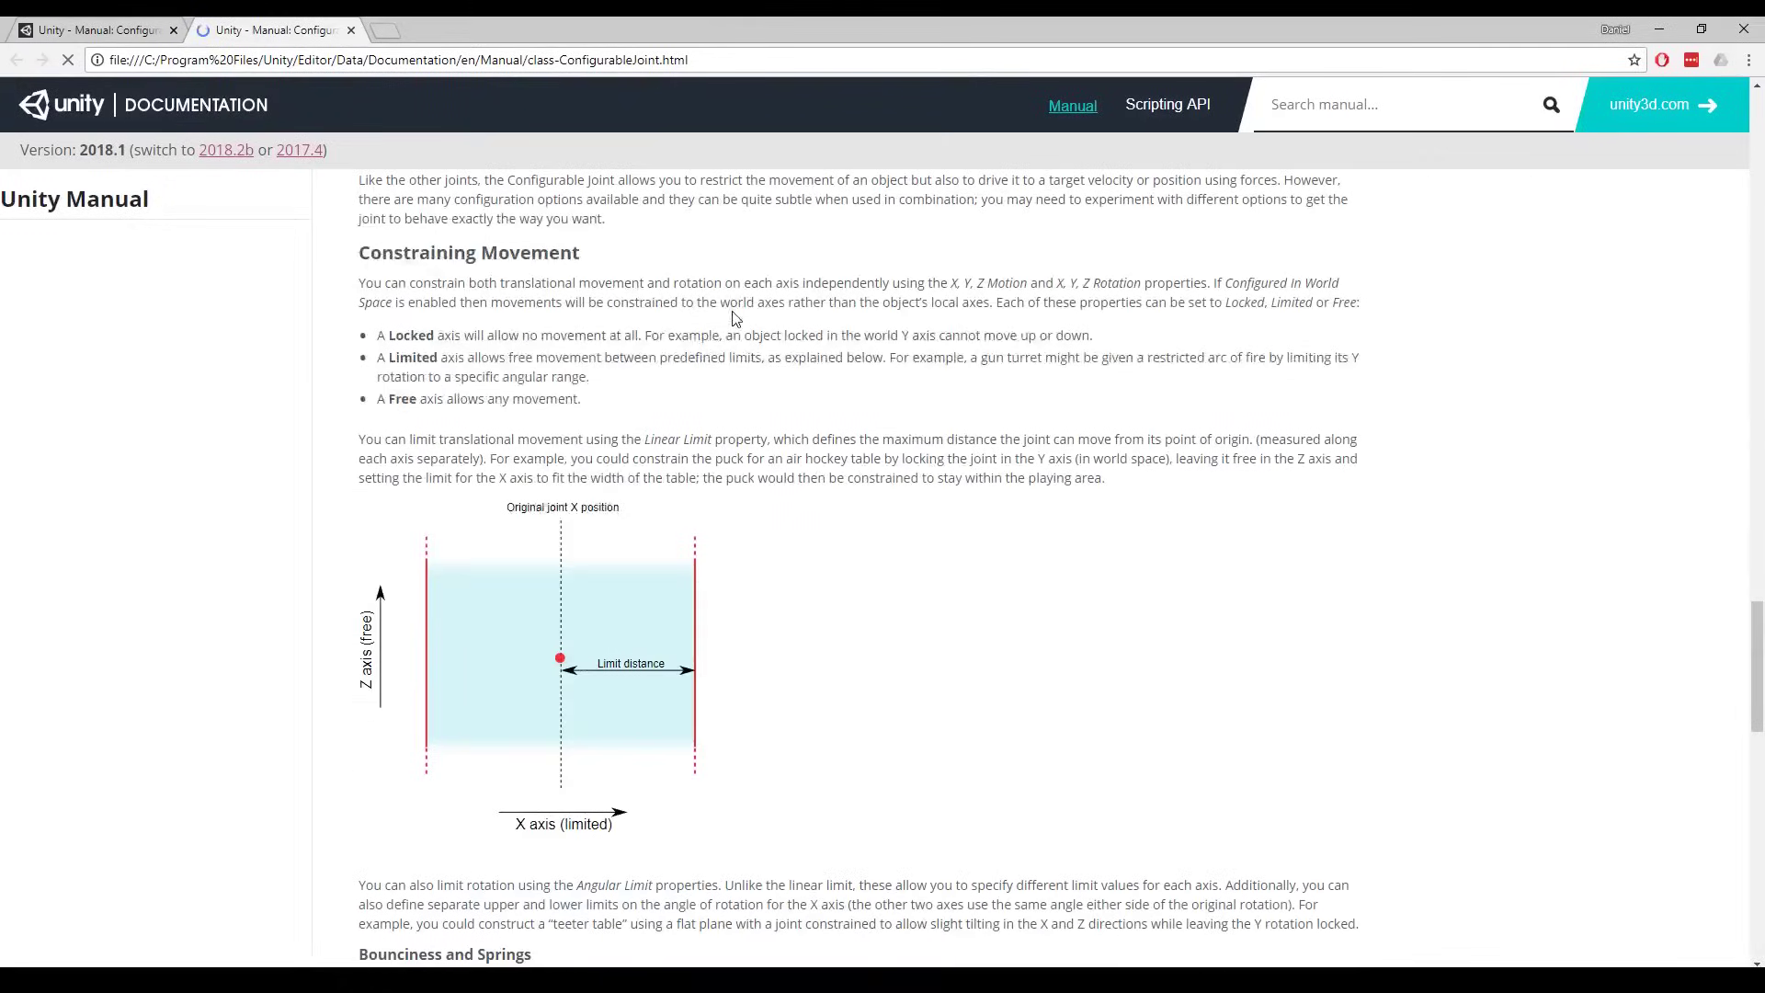
{"action": "scroll", "coordinate": [726, 488], "scroll_direction": "down", "scroll_amount": 2}
{"action": "scroll", "coordinate": [606, 446], "scroll_direction": "down", "scroll_amount": 6}
{"action": "scroll", "coordinate": [357, 447], "scroll_direction": "down", "scroll_amount": 6}
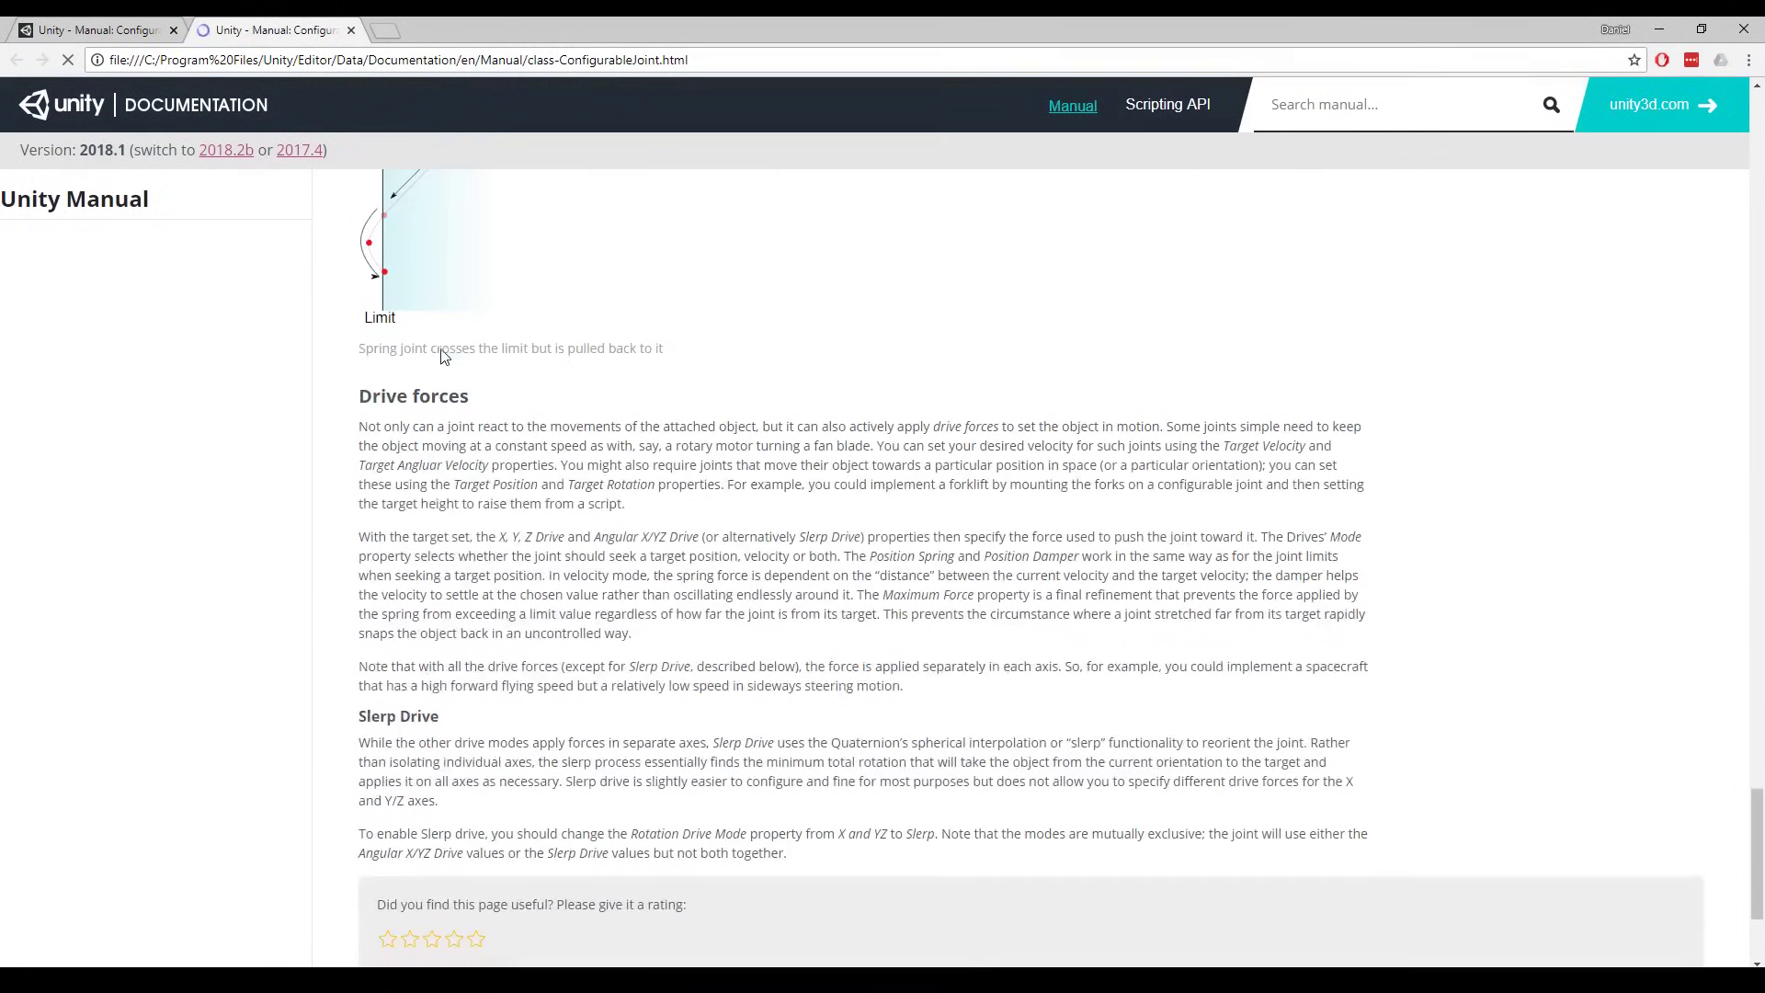
{"action": "scroll", "coordinate": [442, 308], "scroll_direction": "down", "scroll_amount": 4}
{"action": "scroll", "coordinate": [451, 322], "scroll_direction": "up", "scroll_amount": 20}
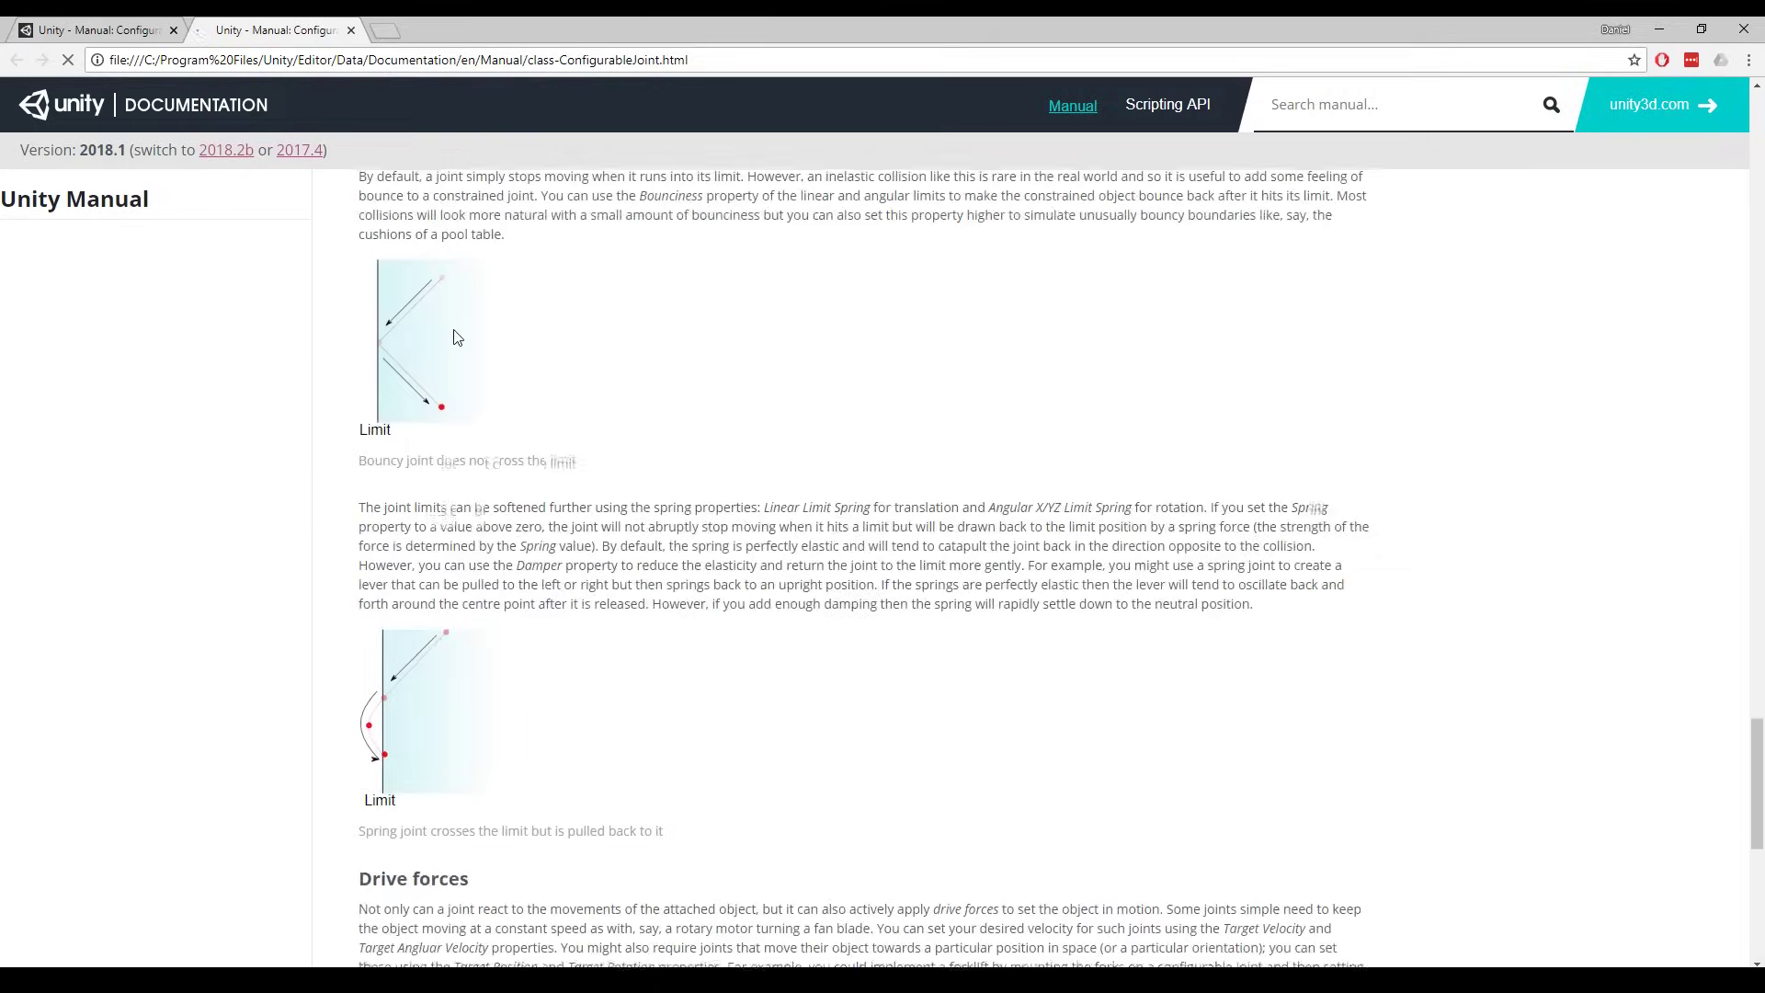
{"action": "scroll", "coordinate": [454, 333], "scroll_direction": "up", "scroll_amount": 10}
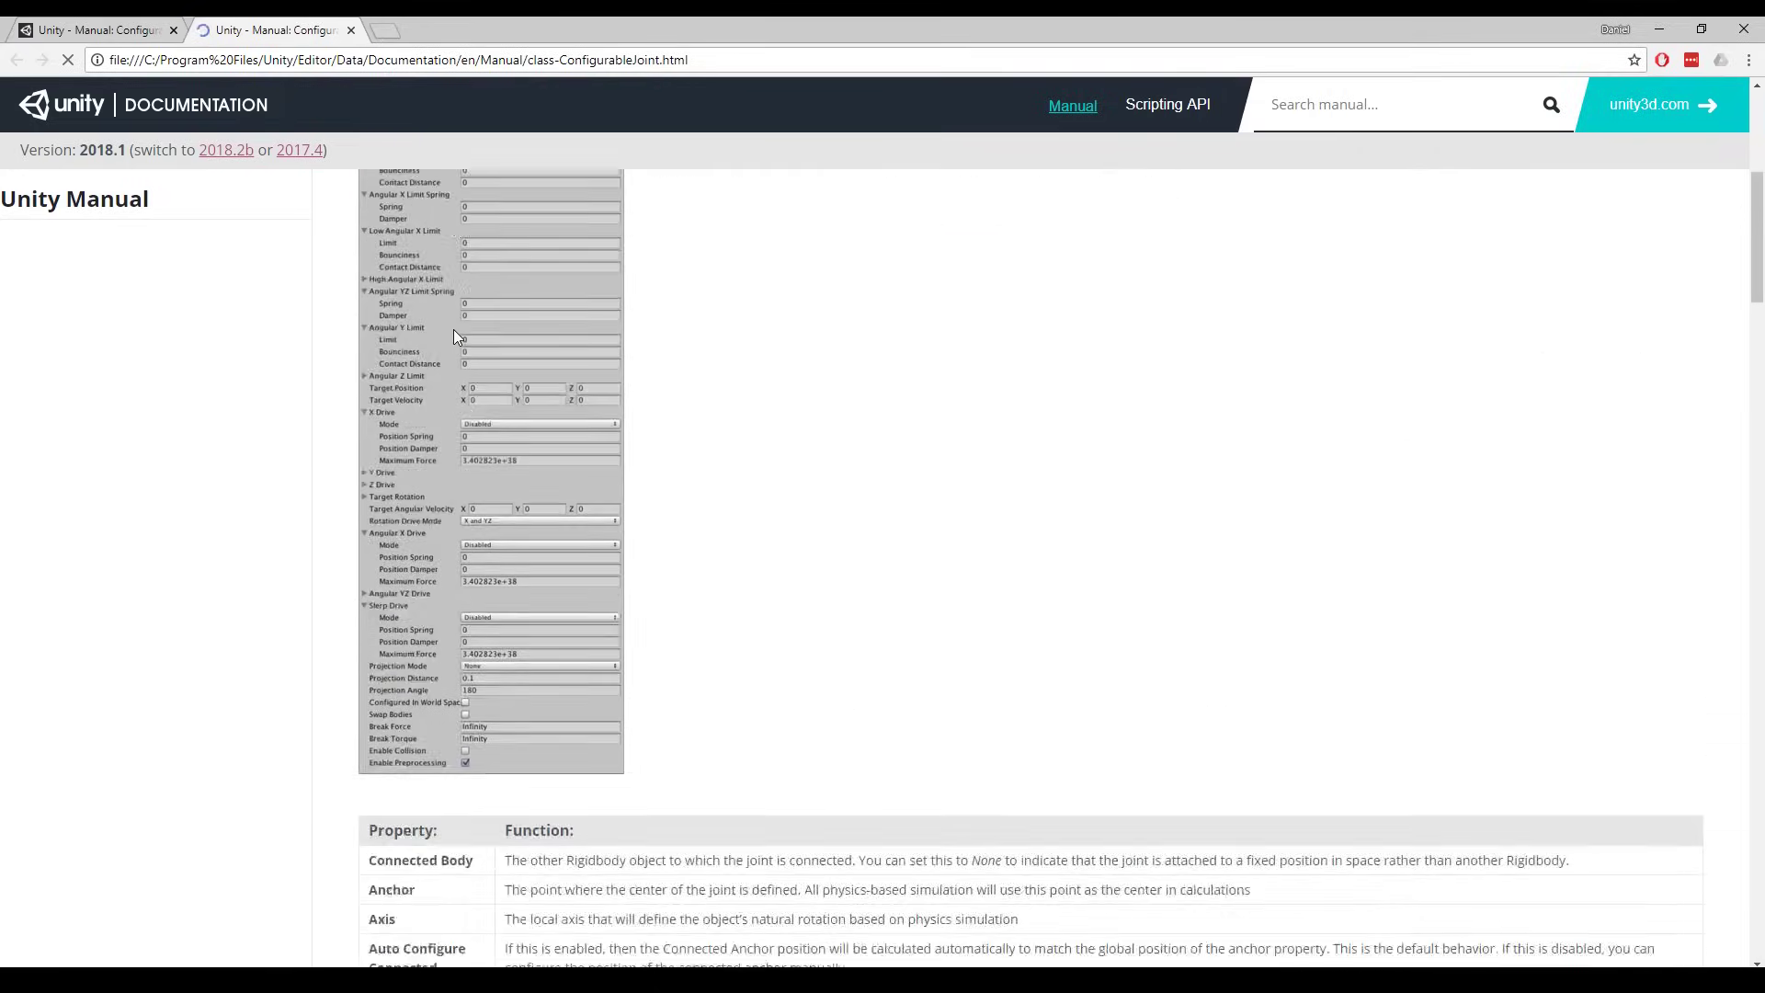
{"action": "key", "text": "alt+Tab"}
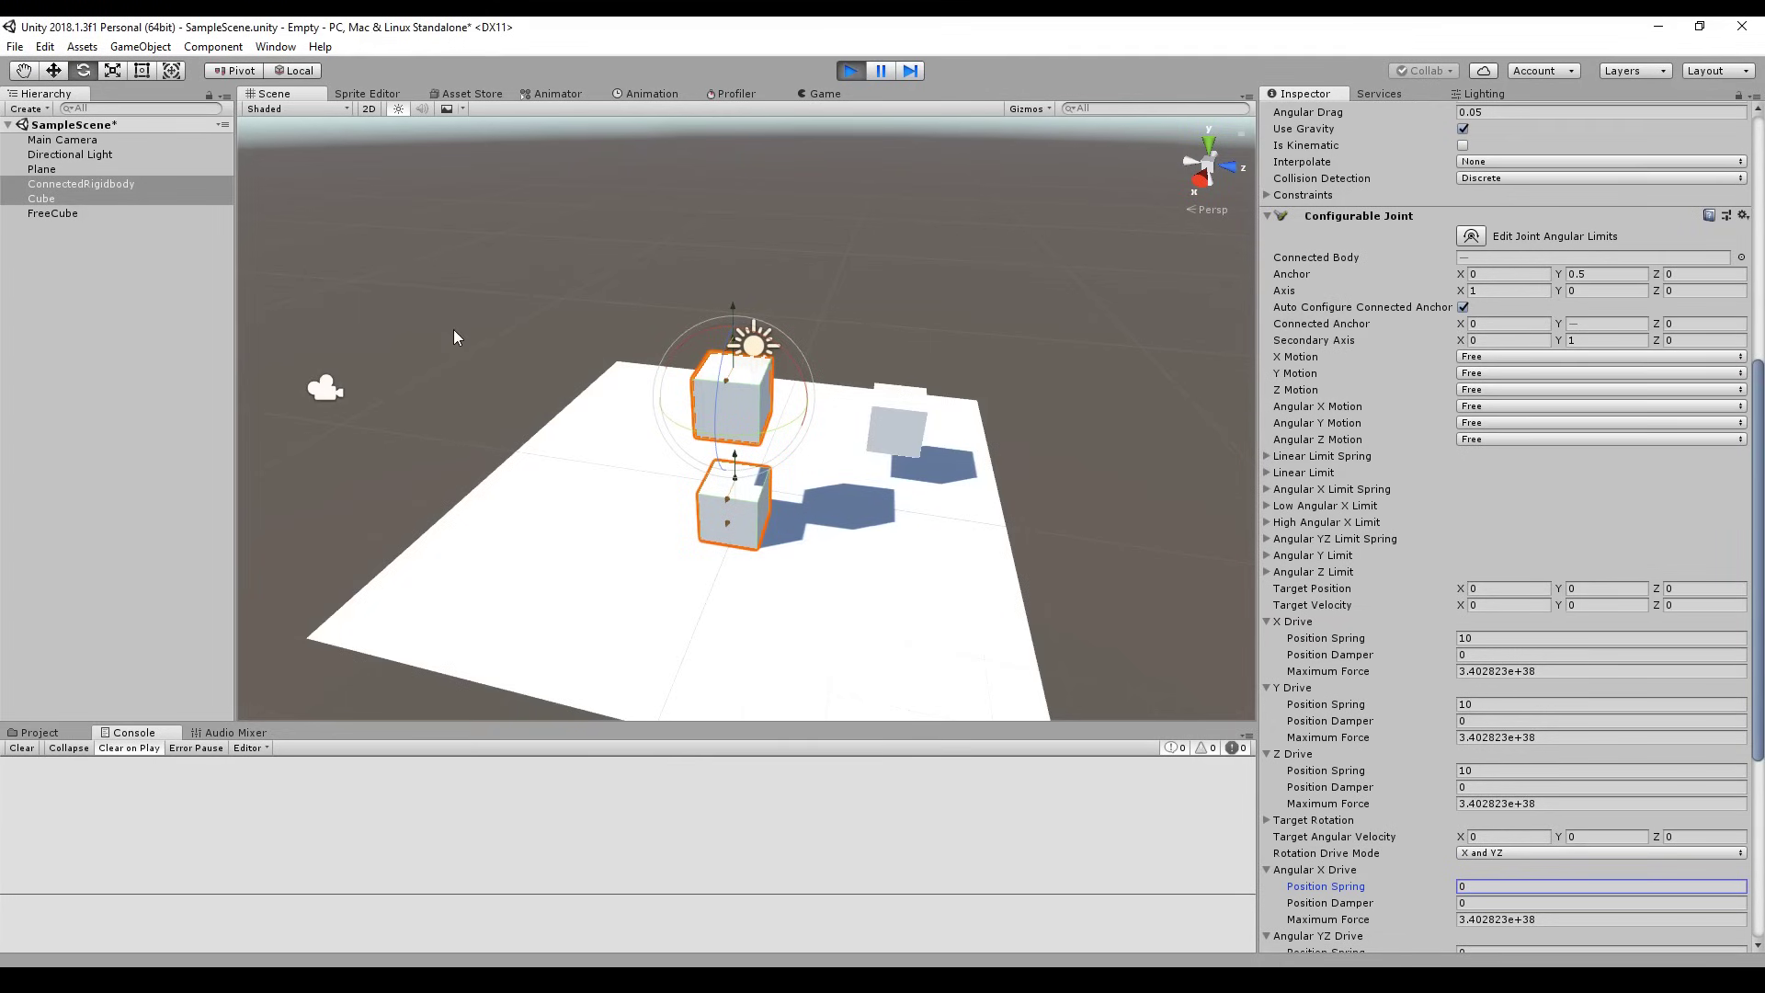